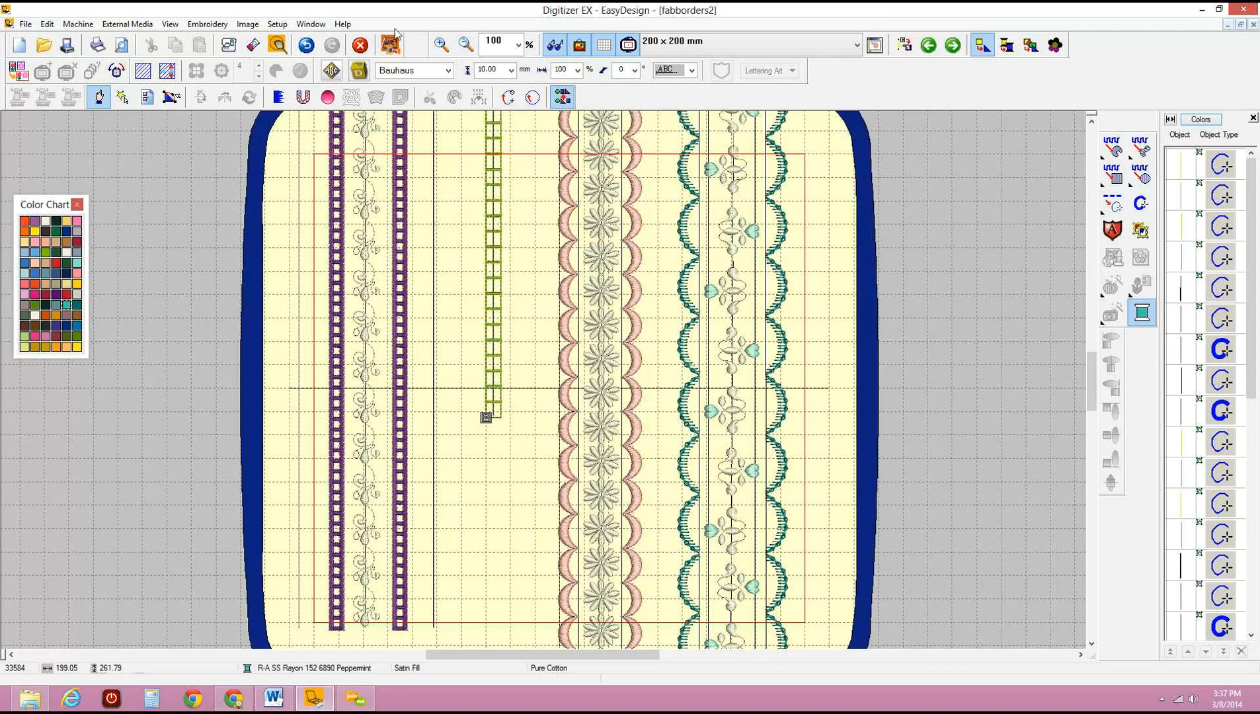
Create a new blank design and start inserting an image, listing all file types in the FreeWebinars folder.
{"action": "left_click", "coordinate": [18, 50]}
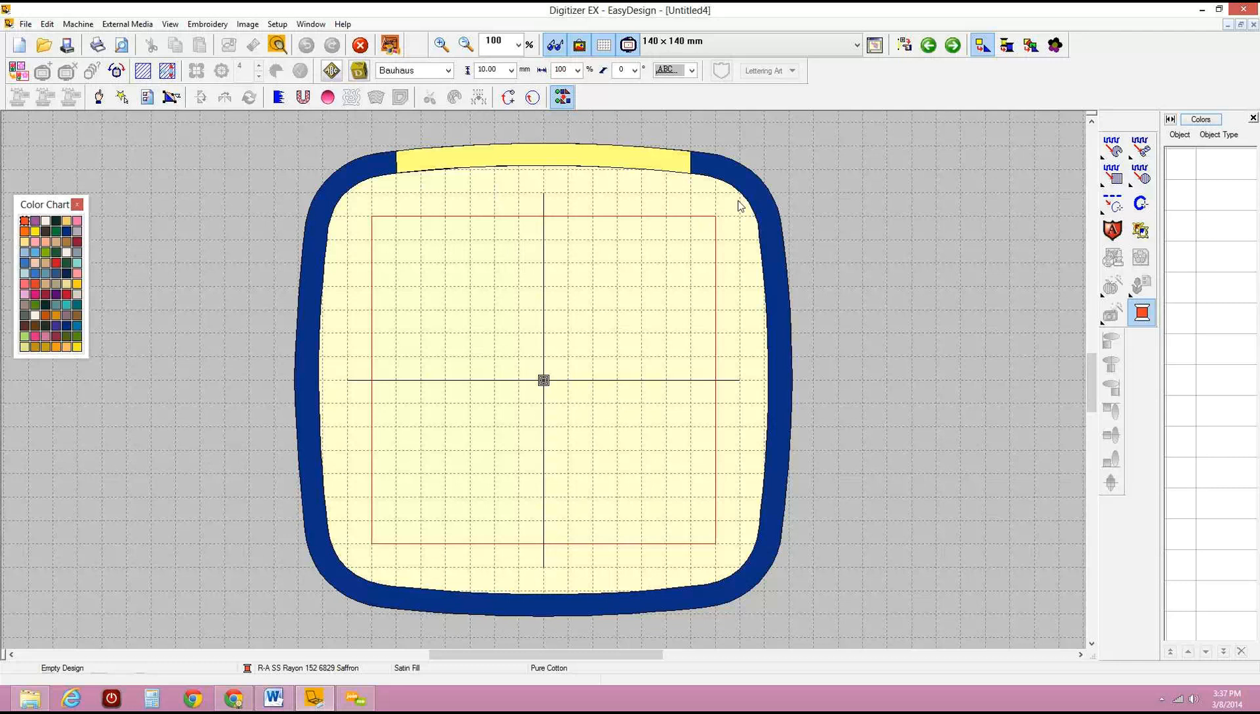
{"action": "left_click", "coordinate": [256, 26]}
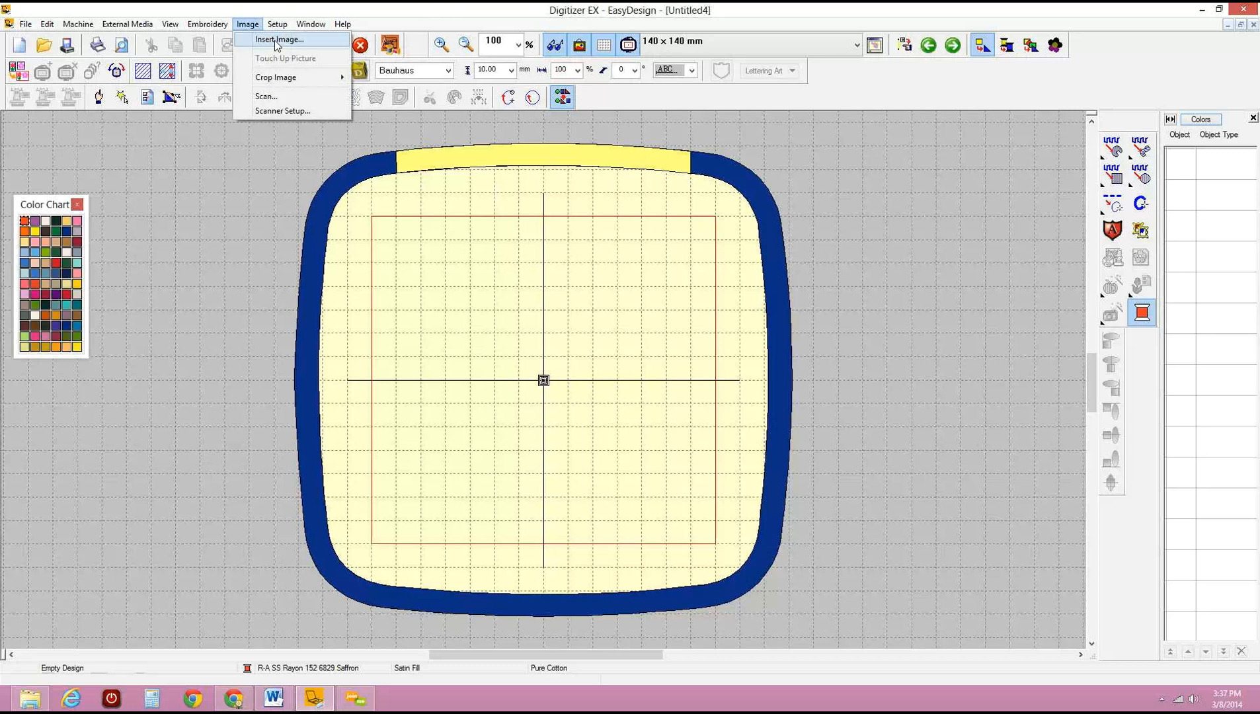
{"action": "left_click", "coordinate": [277, 41]}
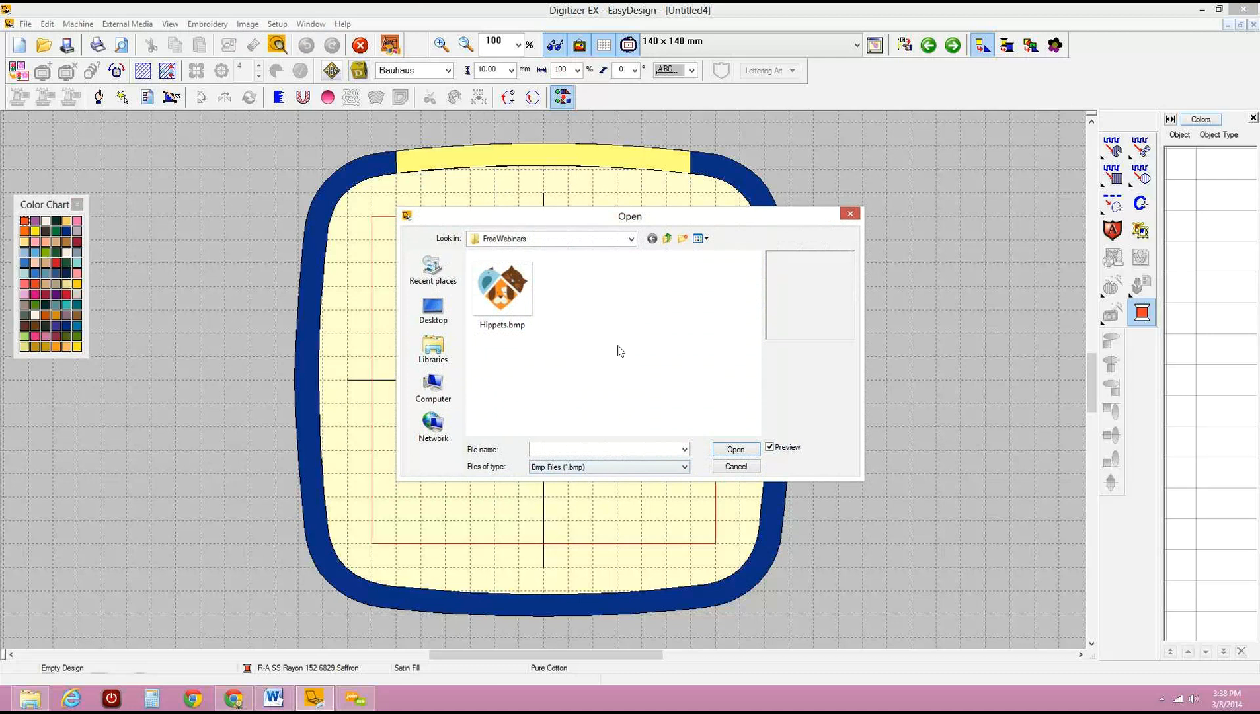
{"action": "left_click", "coordinate": [684, 468]}
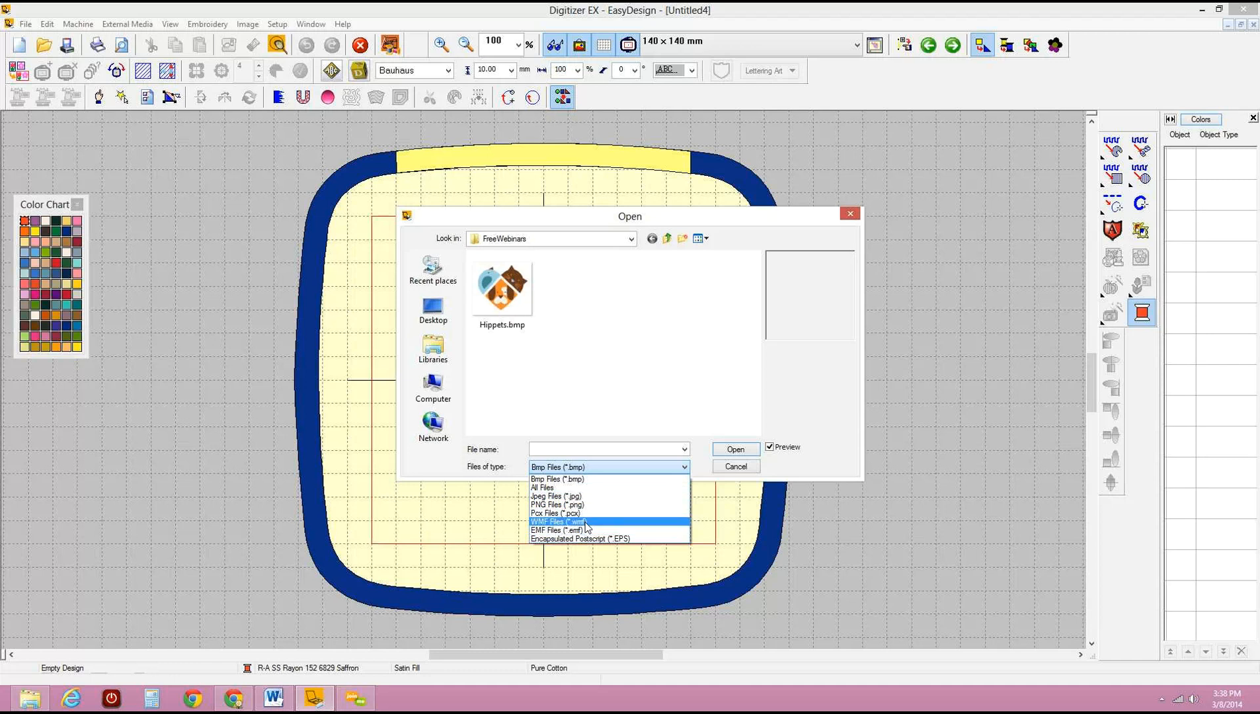
{"action": "left_click", "coordinate": [569, 488]}
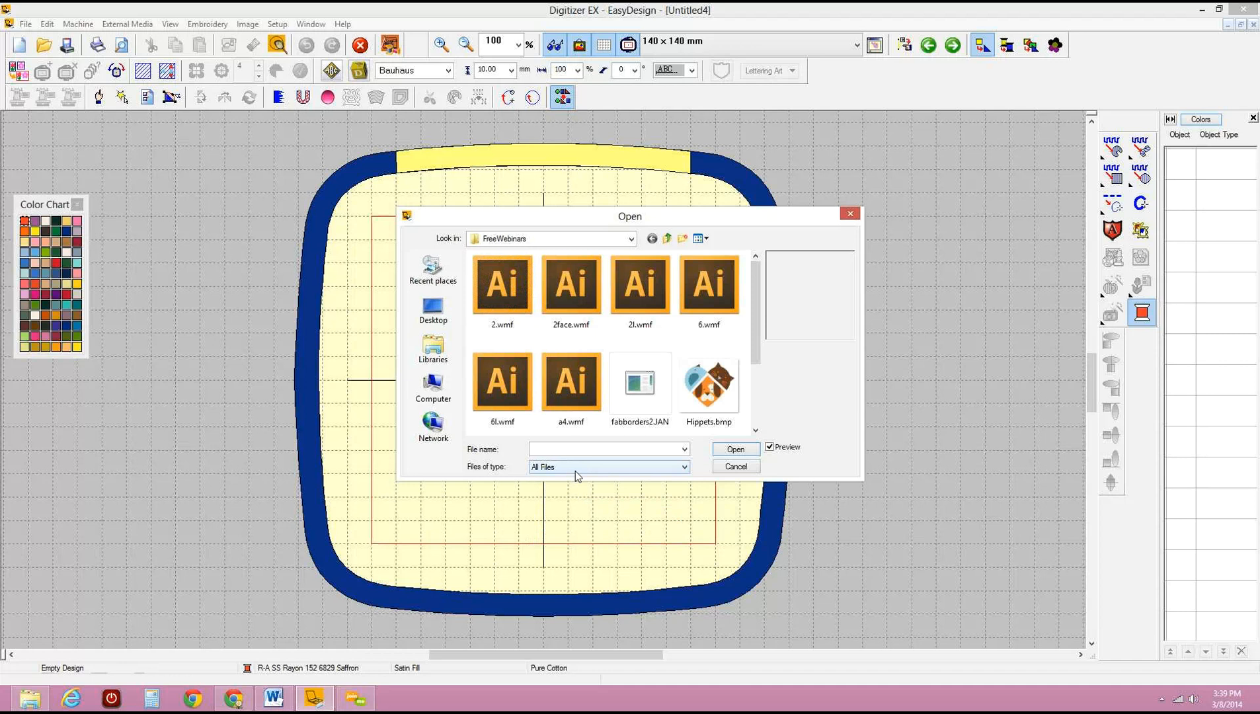
Preview the WMF artwork files and insert the white umbrella image 2l.wmf into the design.
{"action": "left_click", "coordinate": [500, 290]}
{"action": "left_click", "coordinate": [571, 288]}
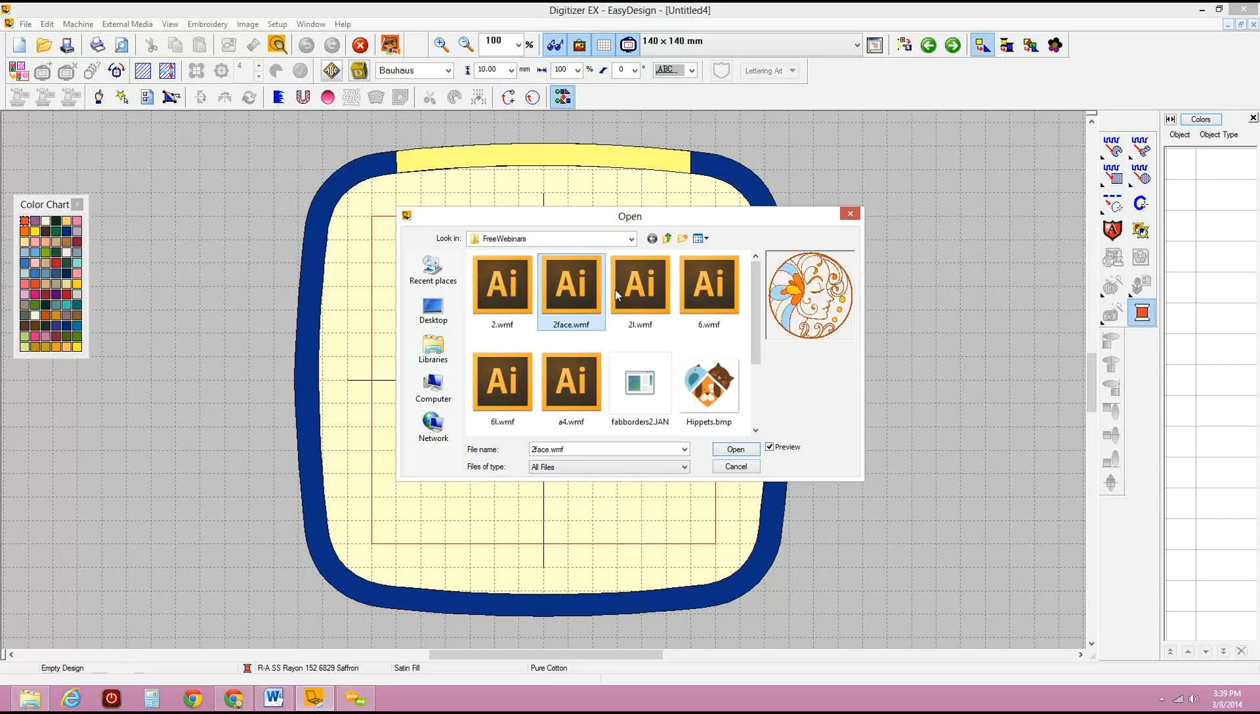
{"action": "left_click", "coordinate": [637, 286]}
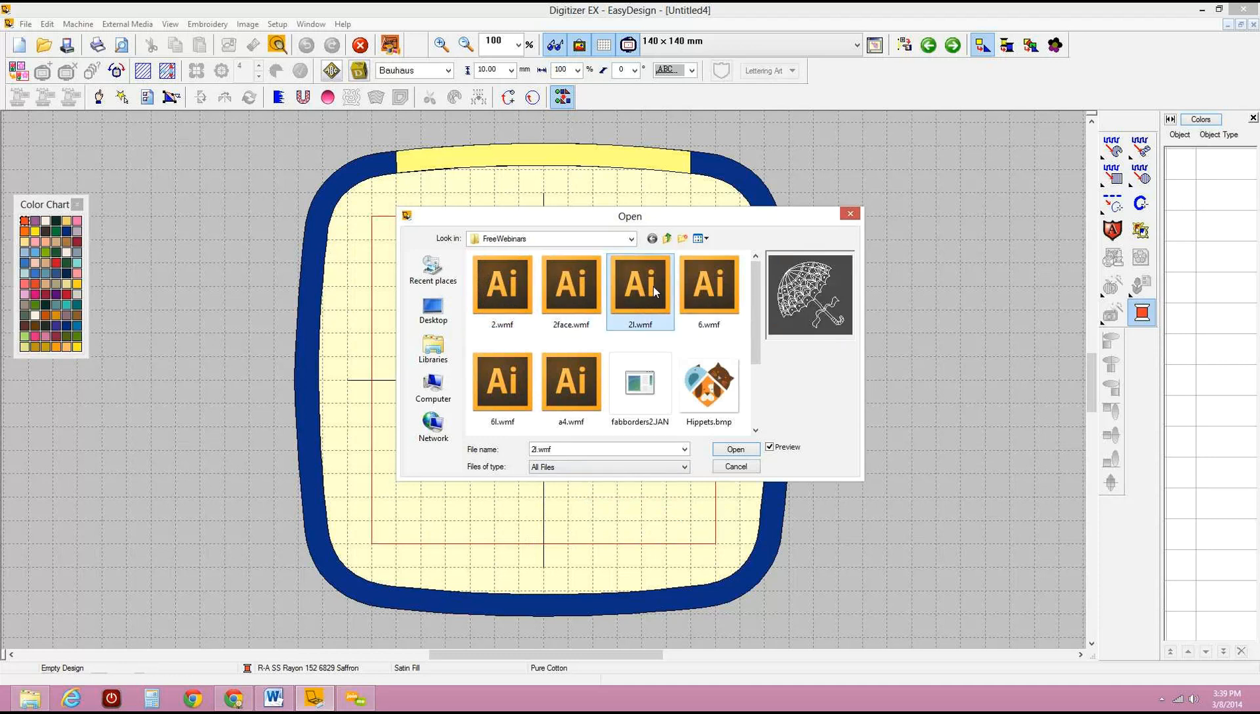
{"action": "left_click", "coordinate": [717, 287]}
{"action": "left_click", "coordinate": [515, 387]}
{"action": "left_click", "coordinate": [556, 380]}
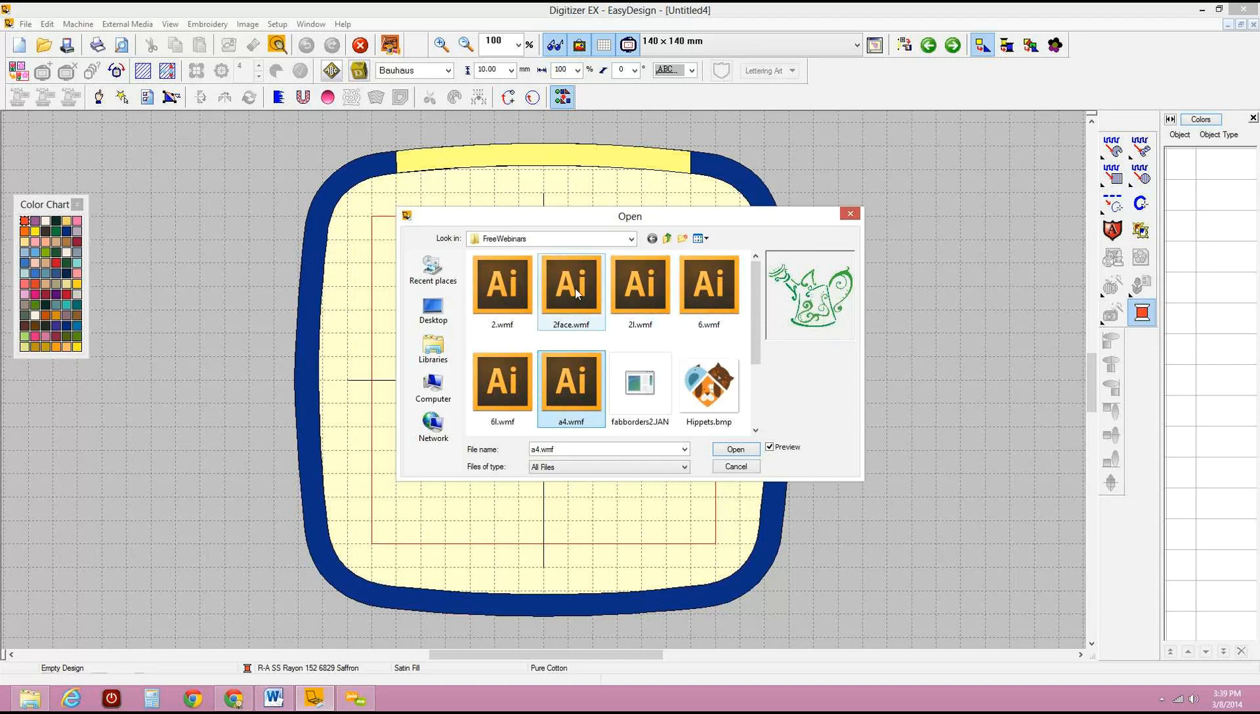
{"action": "left_click", "coordinate": [639, 283]}
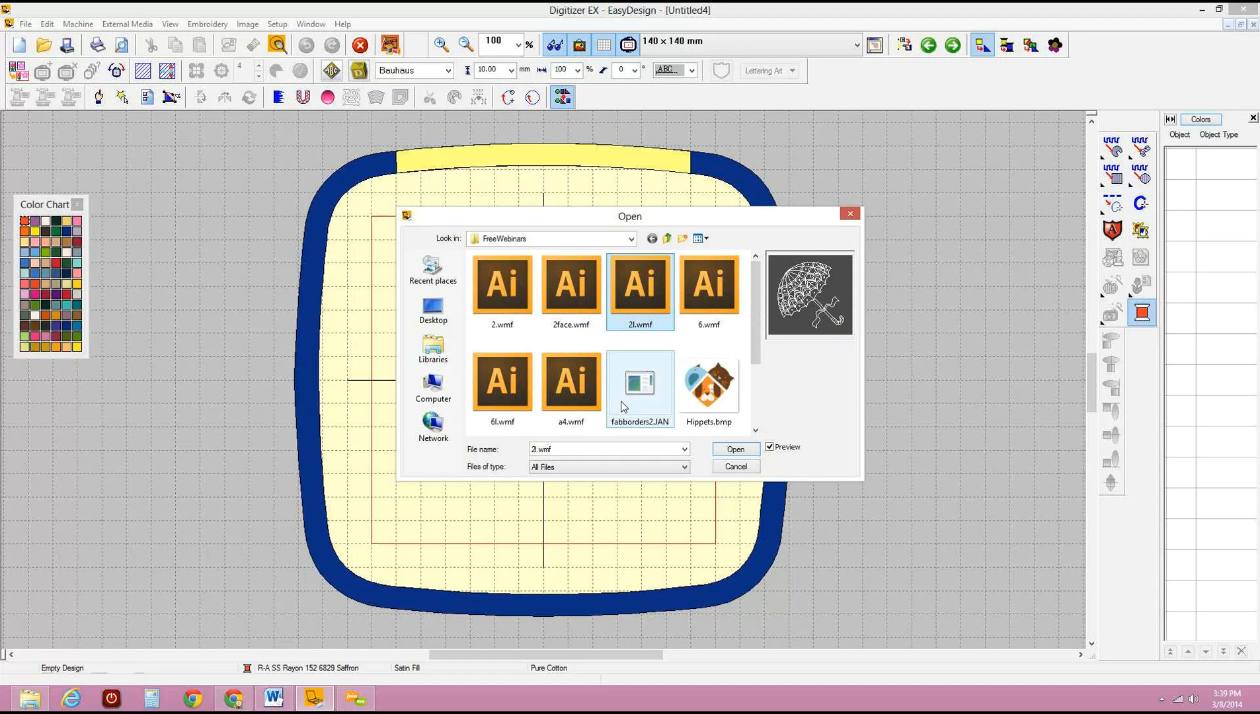
{"action": "left_click", "coordinate": [740, 452]}
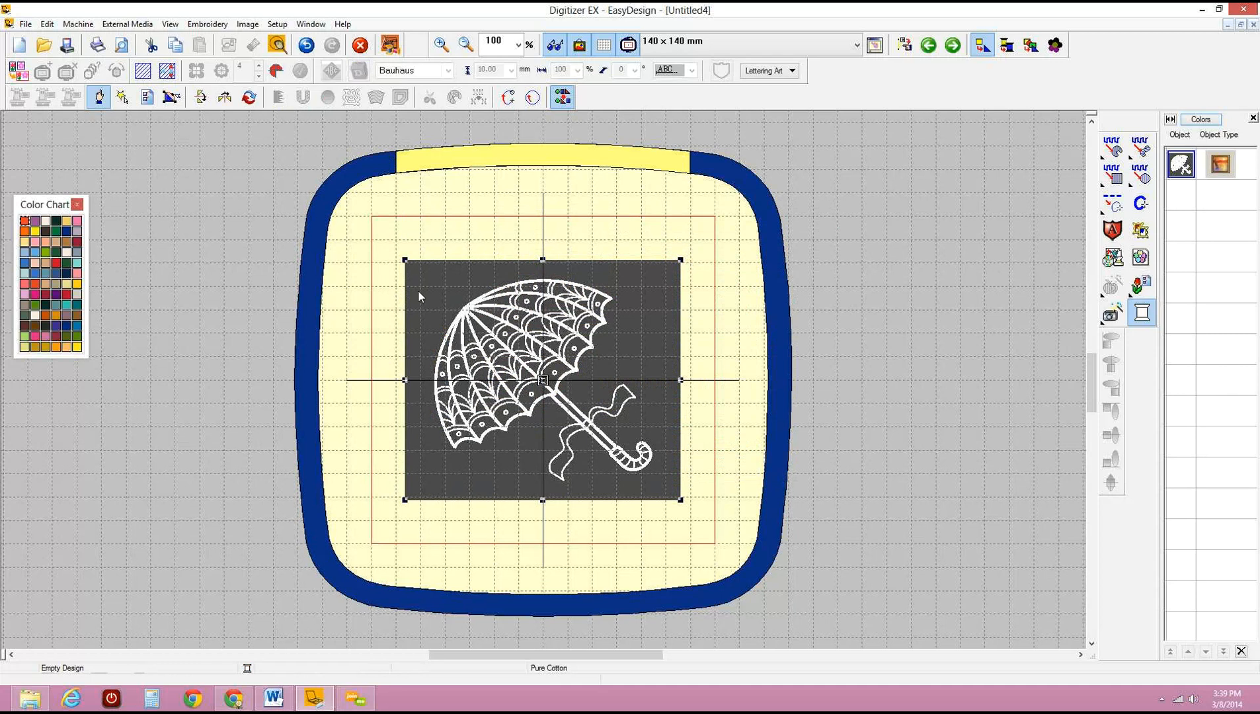
Enlarge the umbrella image to about 137 × 125 mm so it nearly fills the hoop's inner boundary.
{"action": "left_click_drag", "start_coordinate": [405, 259], "coordinate": [375, 234]}
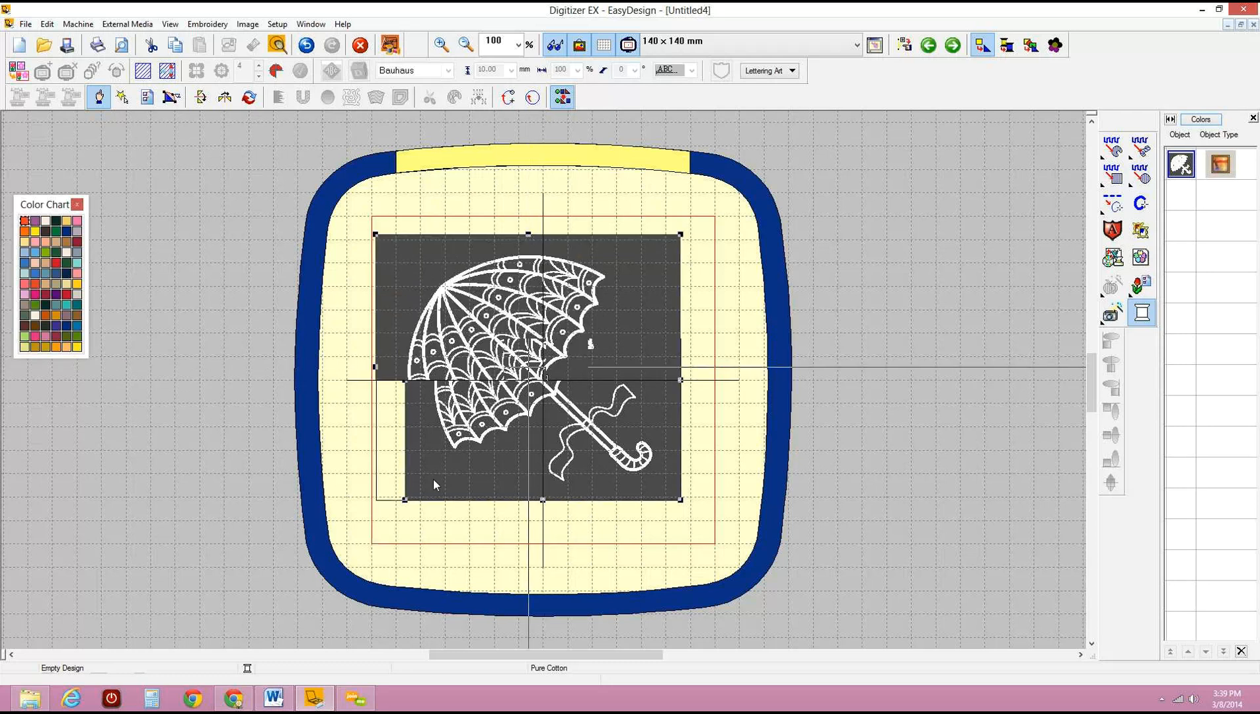
{"action": "left_click_drag", "start_coordinate": [681, 500], "coordinate": [712, 526]}
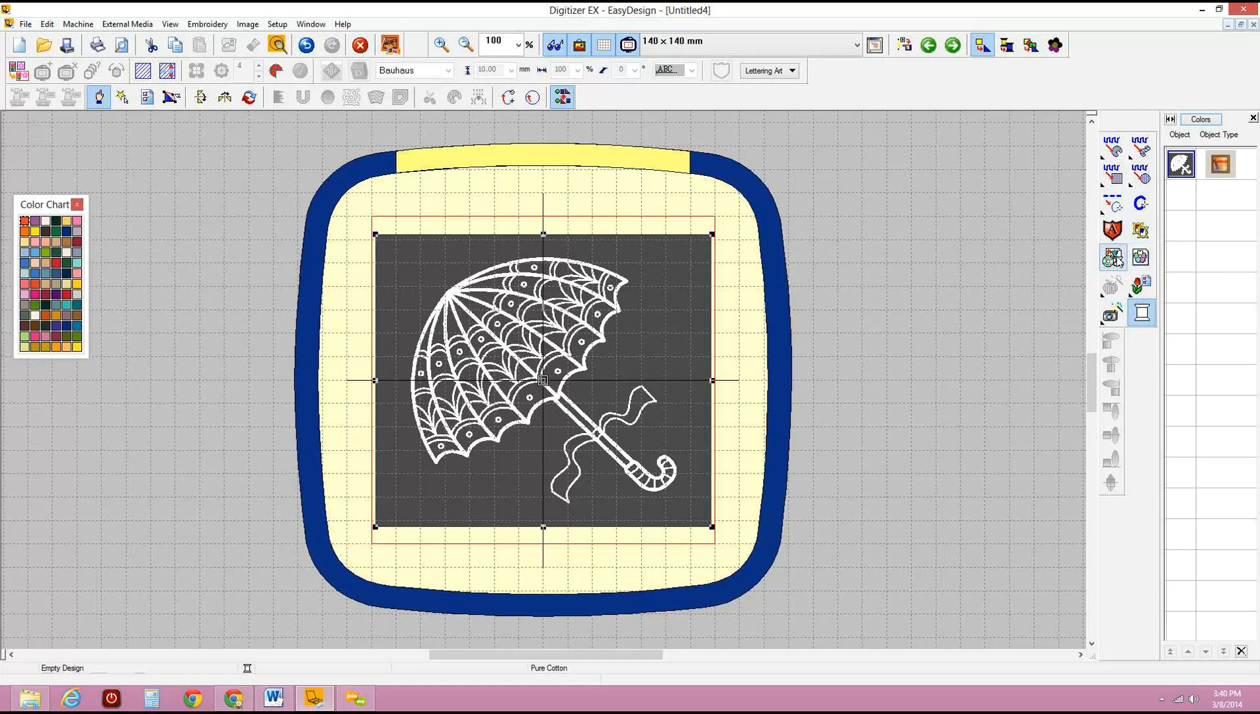
Prepare the umbrella image for digitizing with its colors reduced to 2.
{"action": "left_click", "coordinate": [1114, 259]}
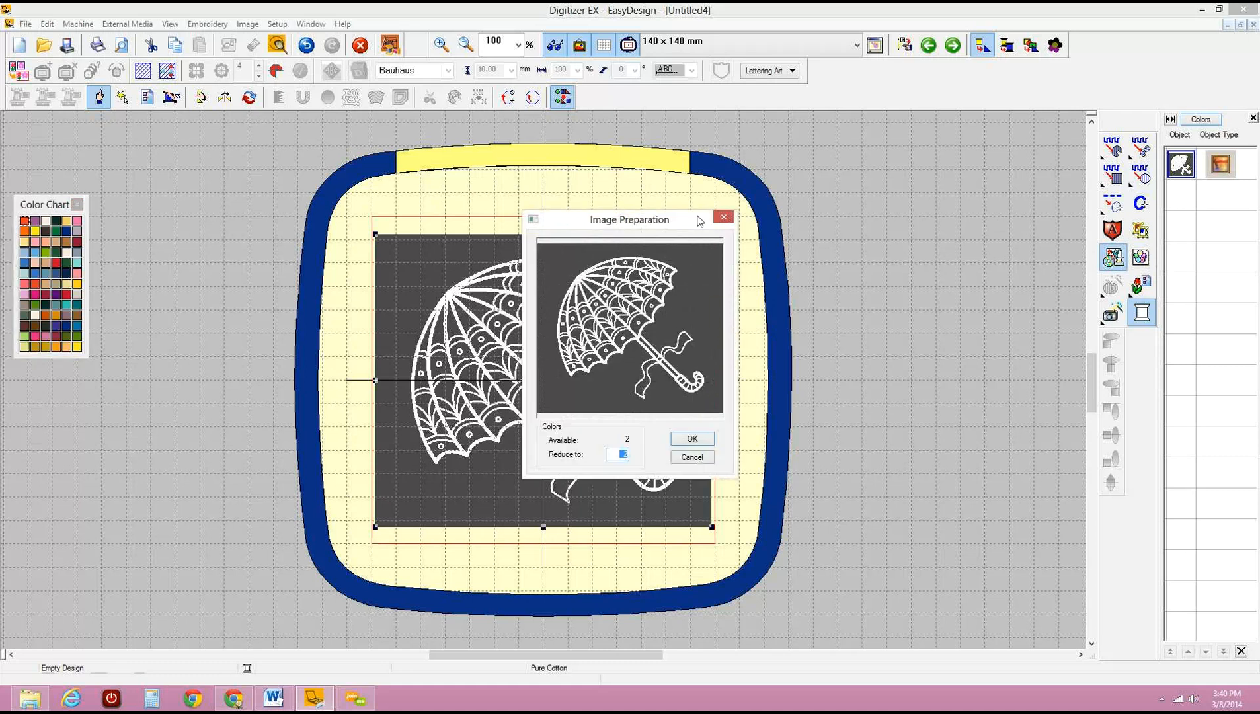
{"action": "left_click_drag", "start_coordinate": [704, 220], "coordinate": [941, 152]}
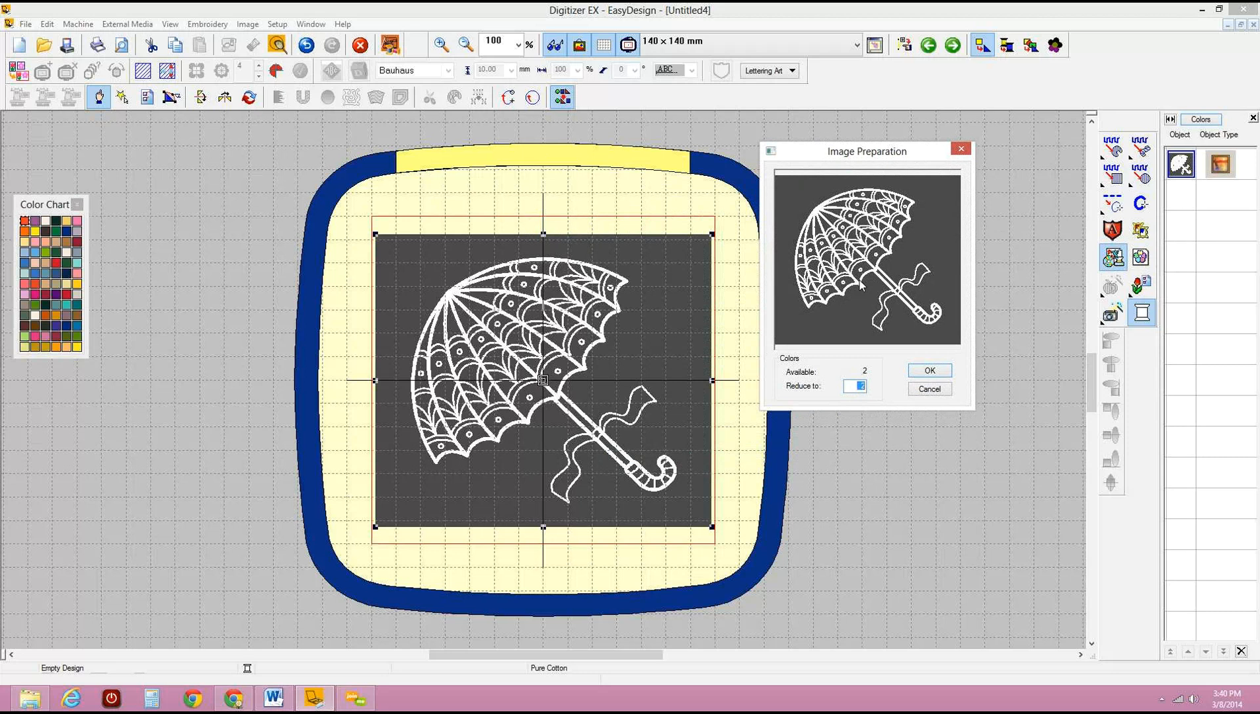
{"action": "type", "text": "1"}
{"action": "double_click", "coordinate": [865, 388]}
{"action": "type", "text": "2"}
{"action": "left_click", "coordinate": [930, 371]}
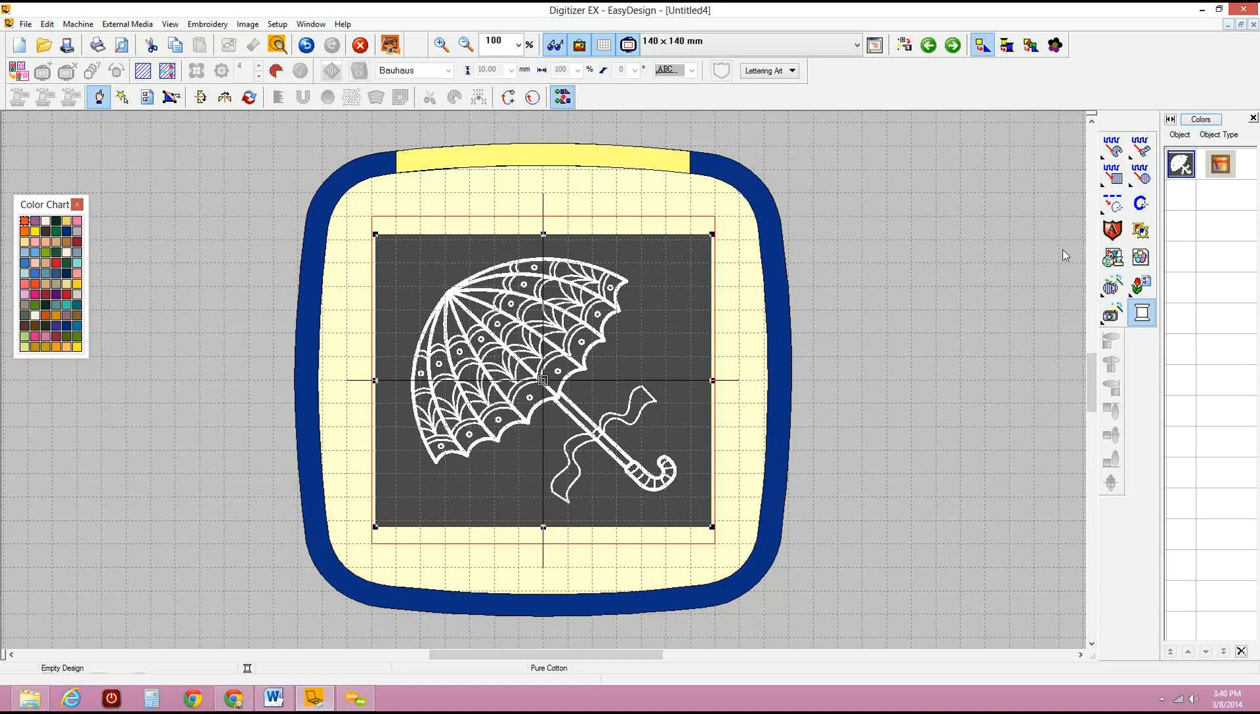
Convert the umbrella image to stitches using Click-to-Design Advanced with Satin fills and Satin Lines detail.
{"action": "left_click", "coordinate": [1105, 296]}
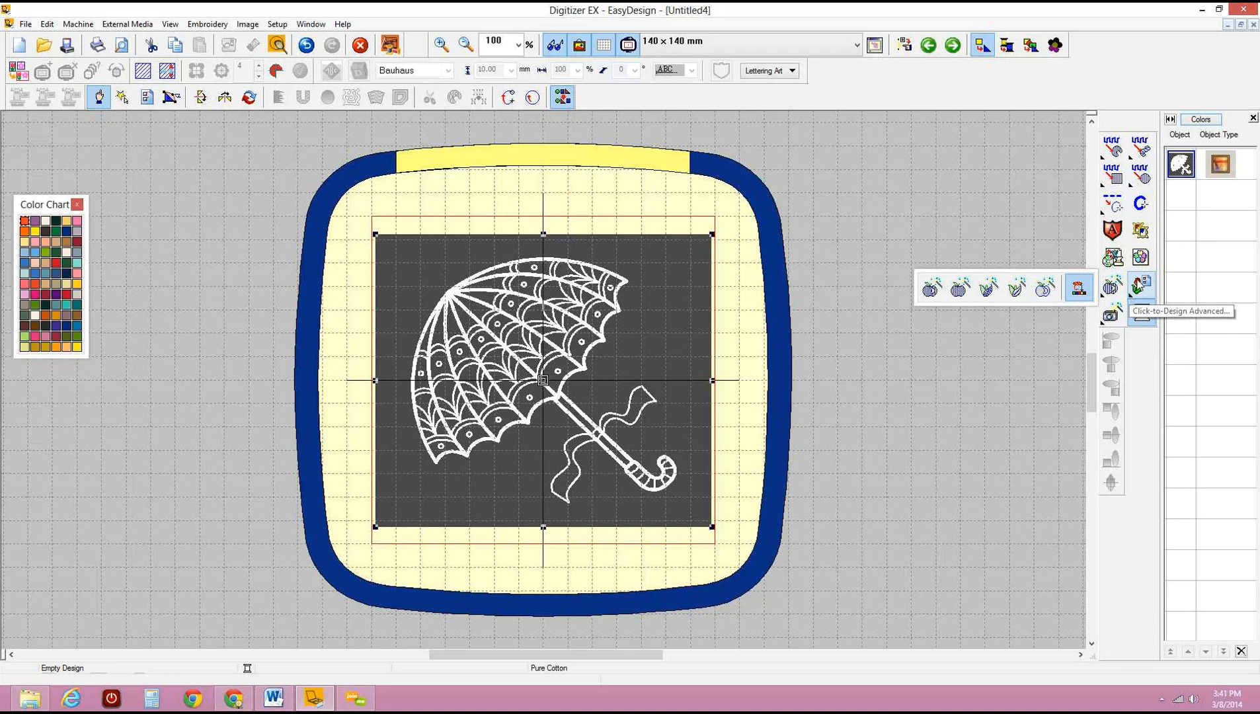
{"action": "left_click", "coordinate": [1141, 312]}
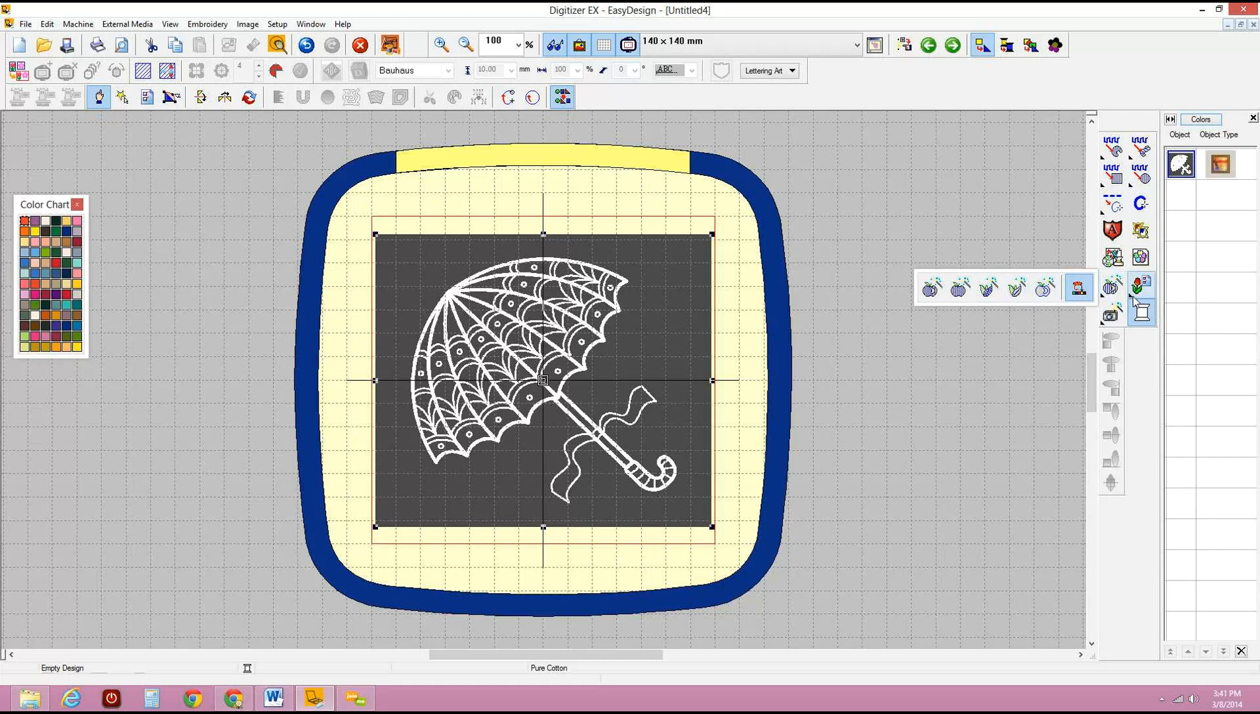
{"action": "mouse_move", "coordinate": [1132, 297]}
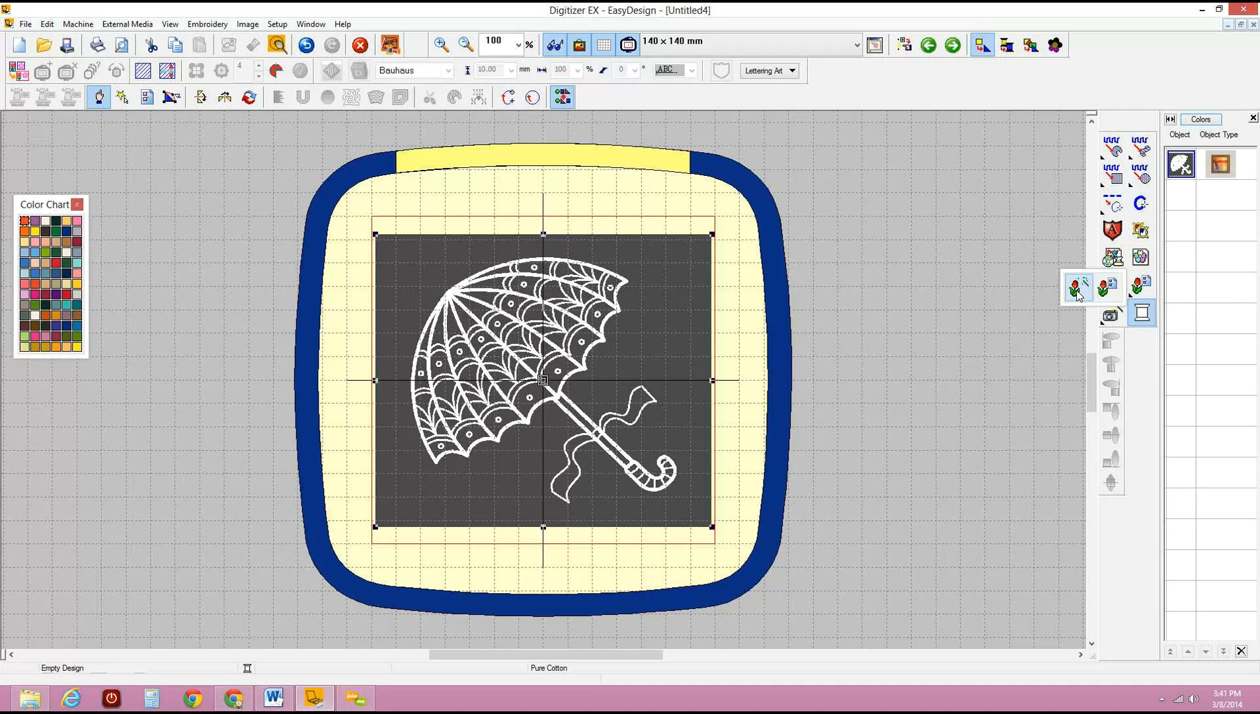
{"action": "left_click", "coordinate": [1113, 284]}
{"action": "left_click_drag", "start_coordinate": [690, 168], "coordinate": [784, 135]}
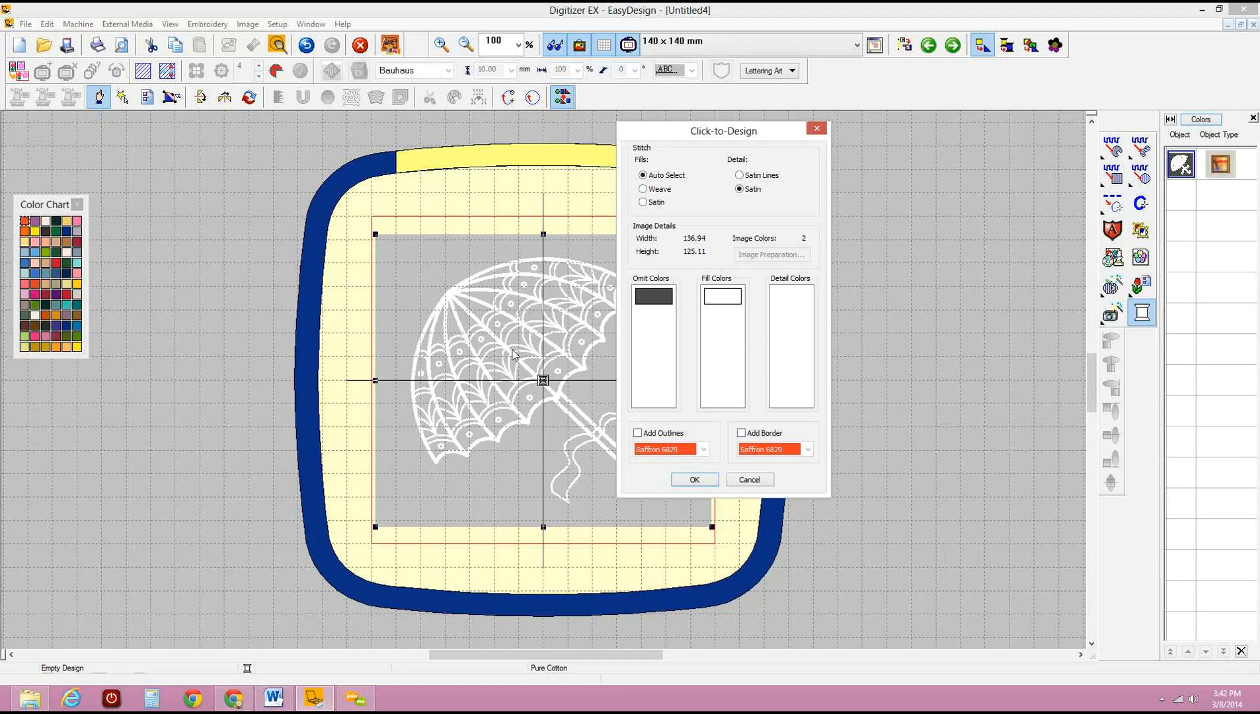
{"action": "left_click", "coordinate": [643, 202]}
{"action": "left_click", "coordinate": [740, 177]}
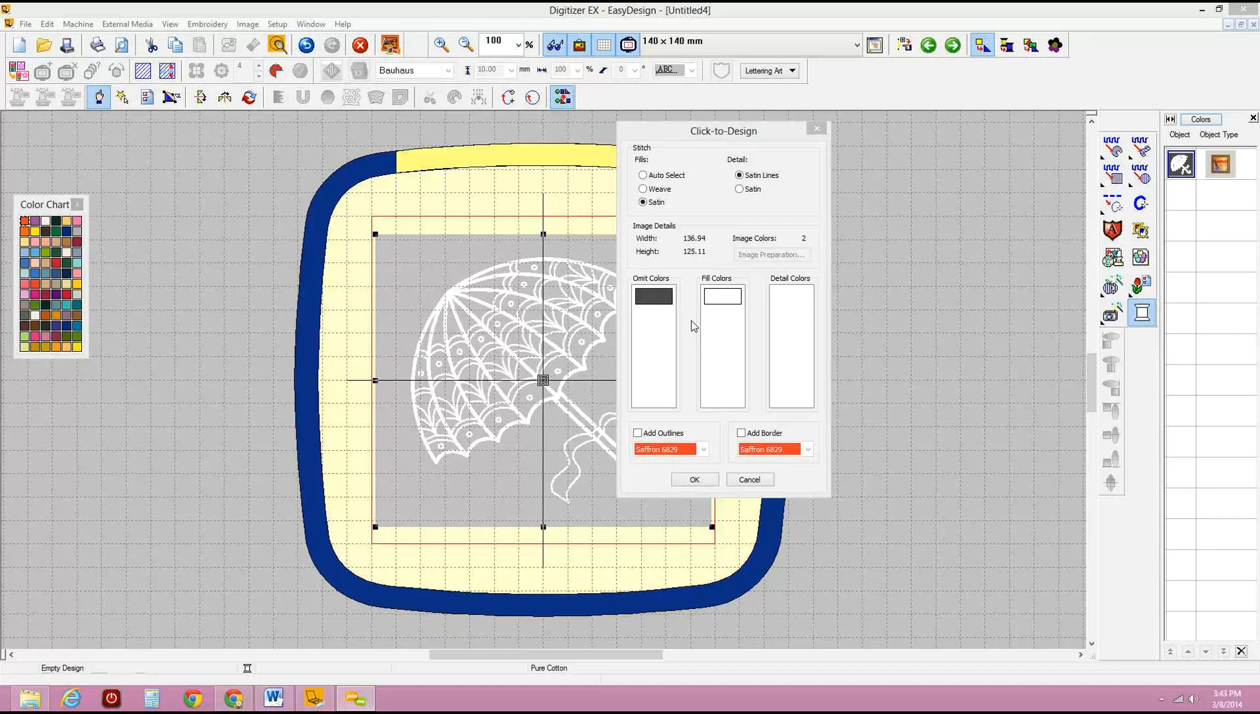
{"action": "left_click", "coordinate": [701, 479]}
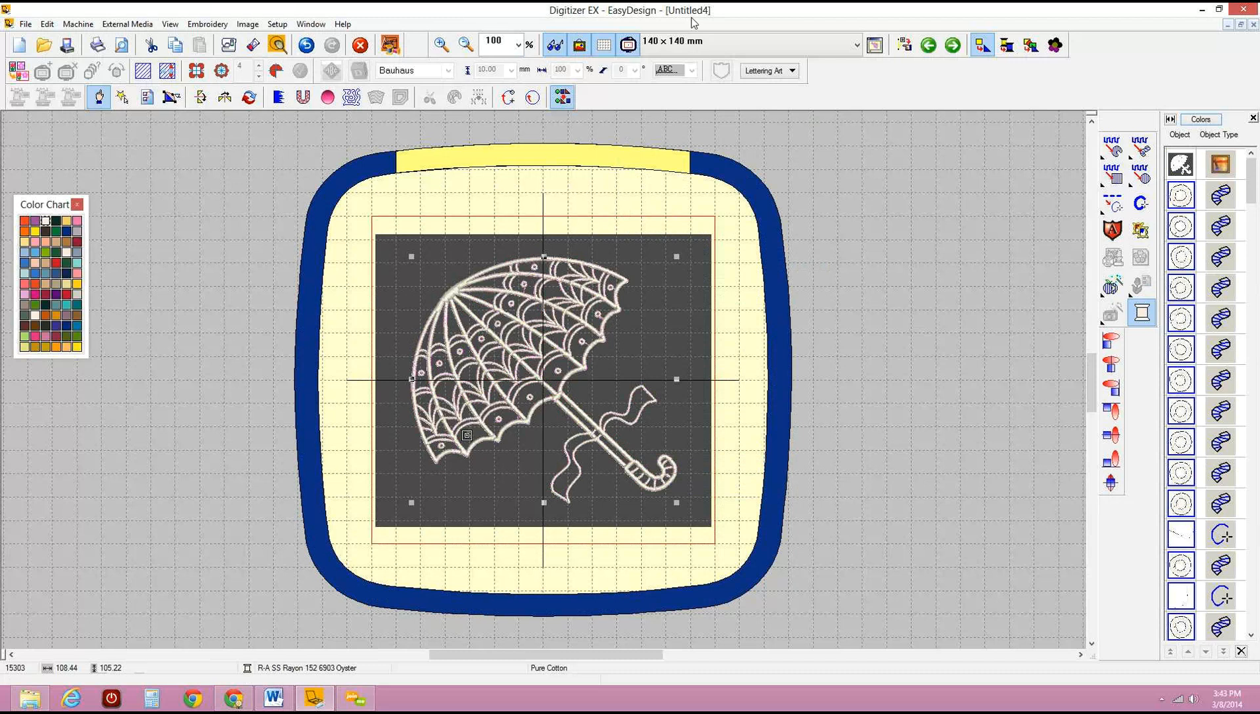
Hide the background image and recolor the umbrella stitching to thread 6890 Peppermint.
{"action": "left_click", "coordinate": [579, 46]}
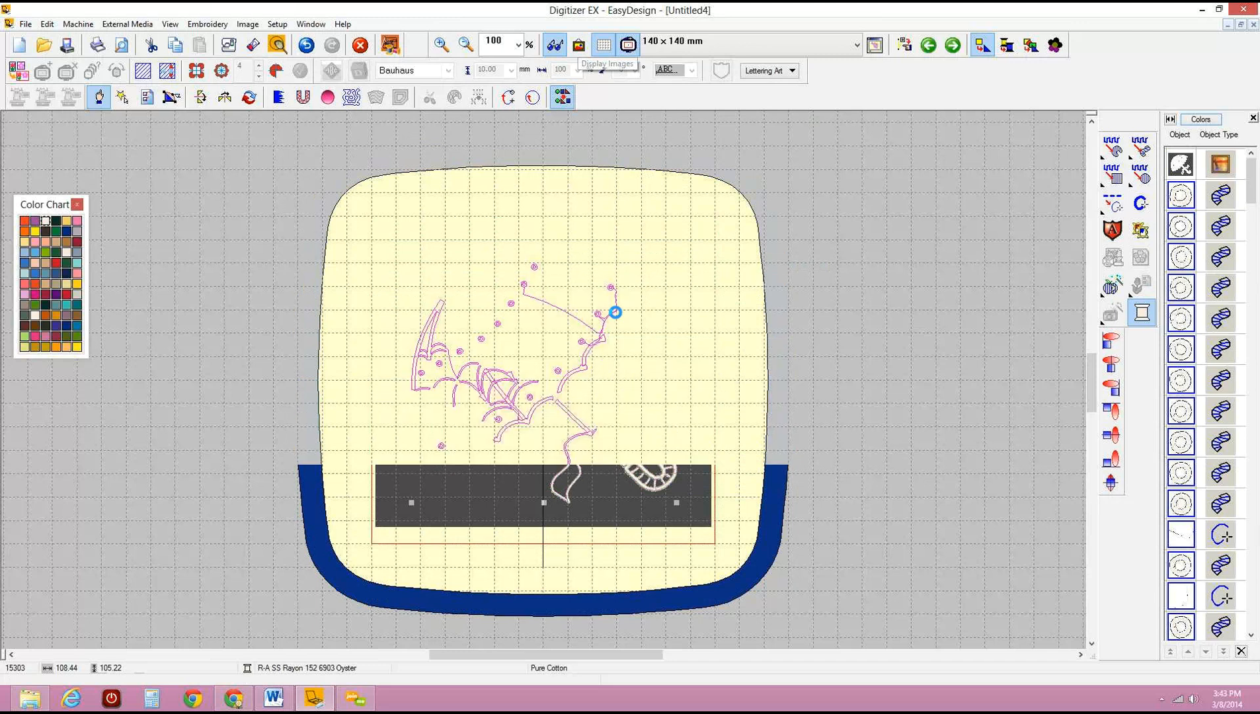
{"action": "left_click", "coordinate": [1201, 120]}
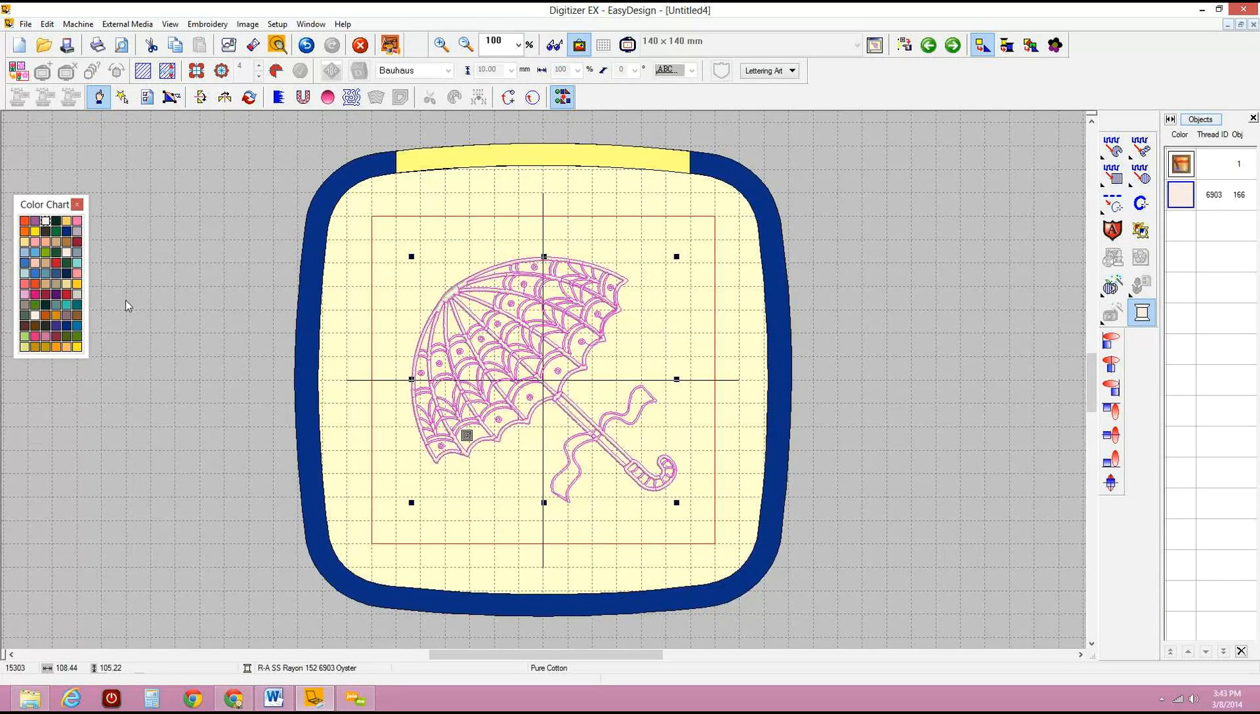
{"action": "left_click", "coordinate": [67, 305]}
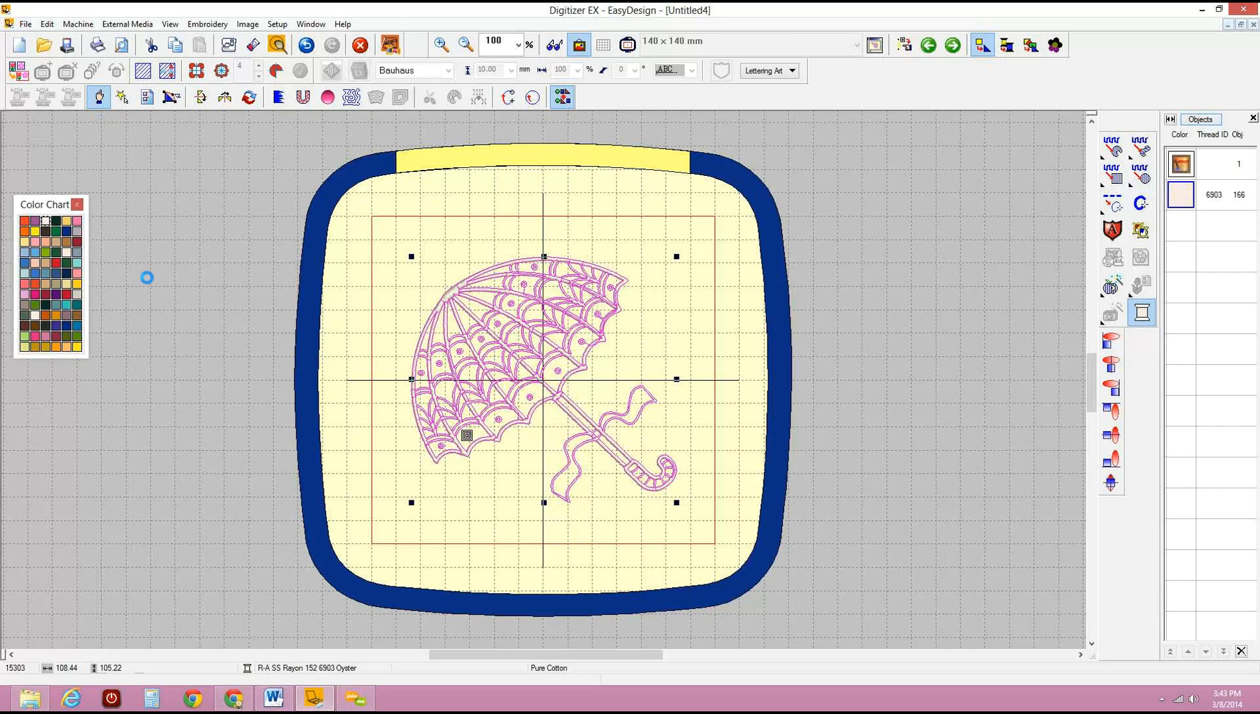
{"action": "left_click", "coordinate": [221, 254]}
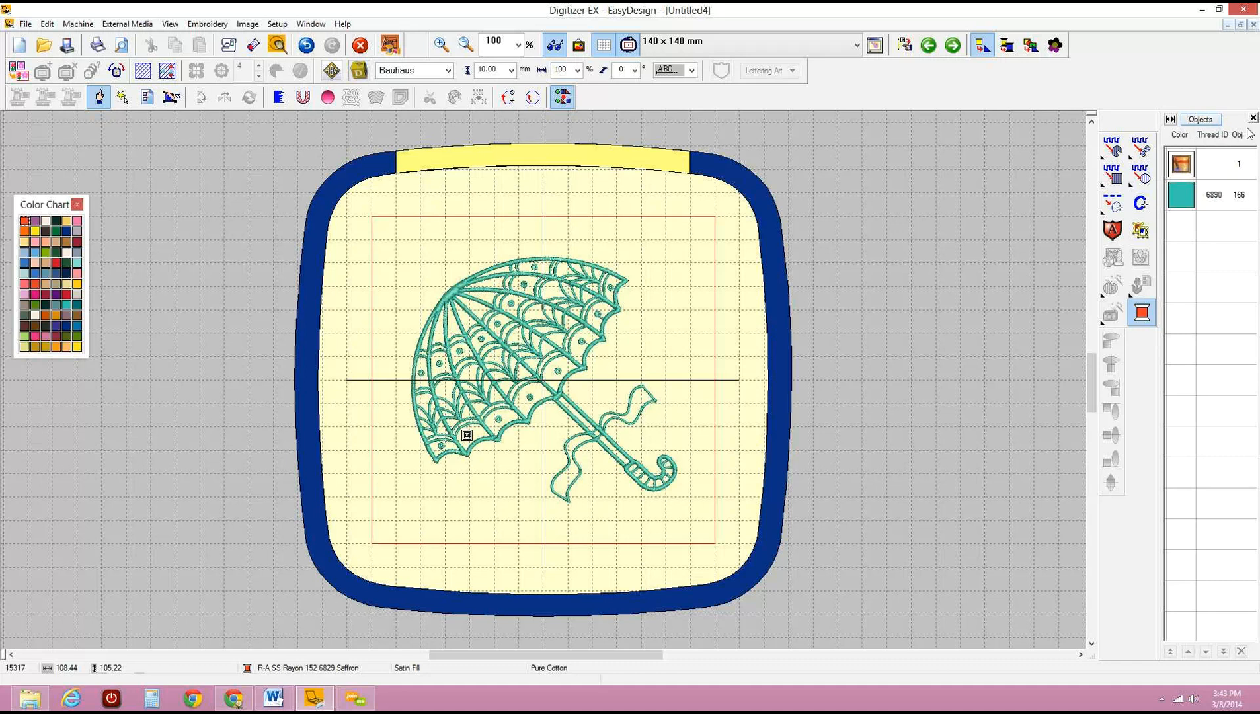
Examine the umbrella's individual stitch objects, including the connecting run lines, ribbon and handle, in the object list and in the design.
{"action": "left_click", "coordinate": [1181, 167]}
{"action": "left_click", "coordinate": [1180, 200]}
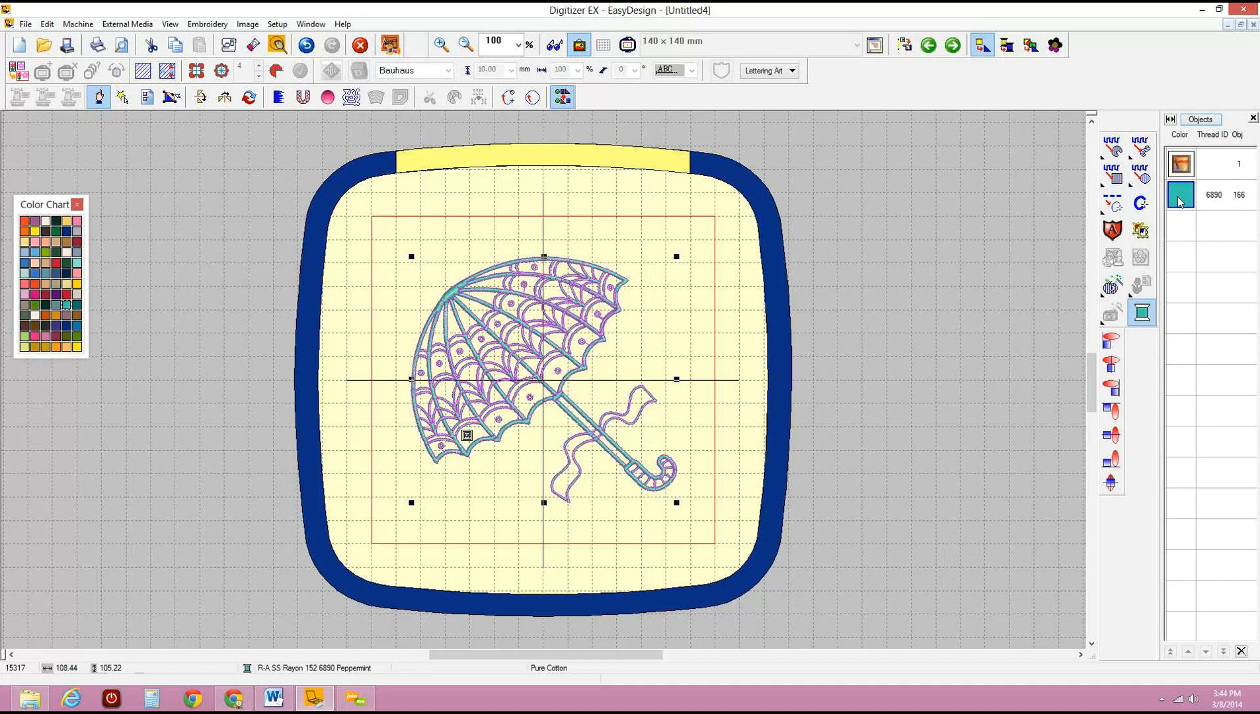
{"action": "left_click", "coordinate": [1198, 121]}
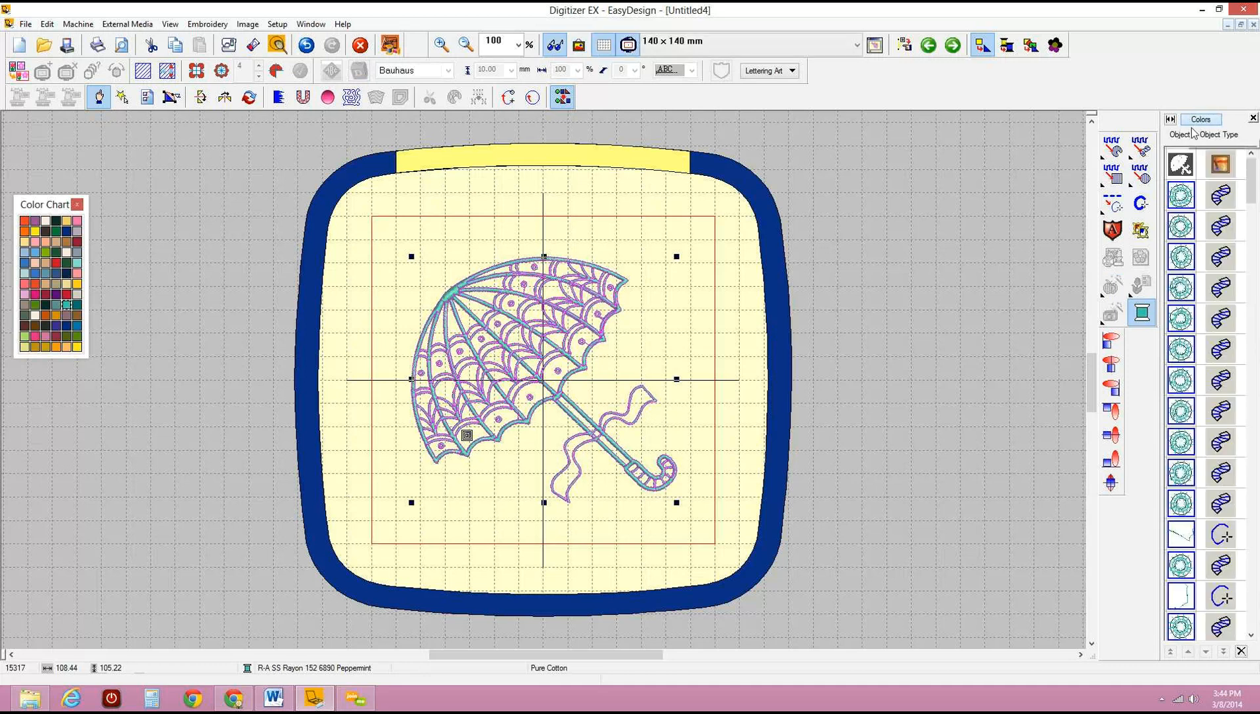
{"action": "left_click", "coordinate": [1186, 540]}
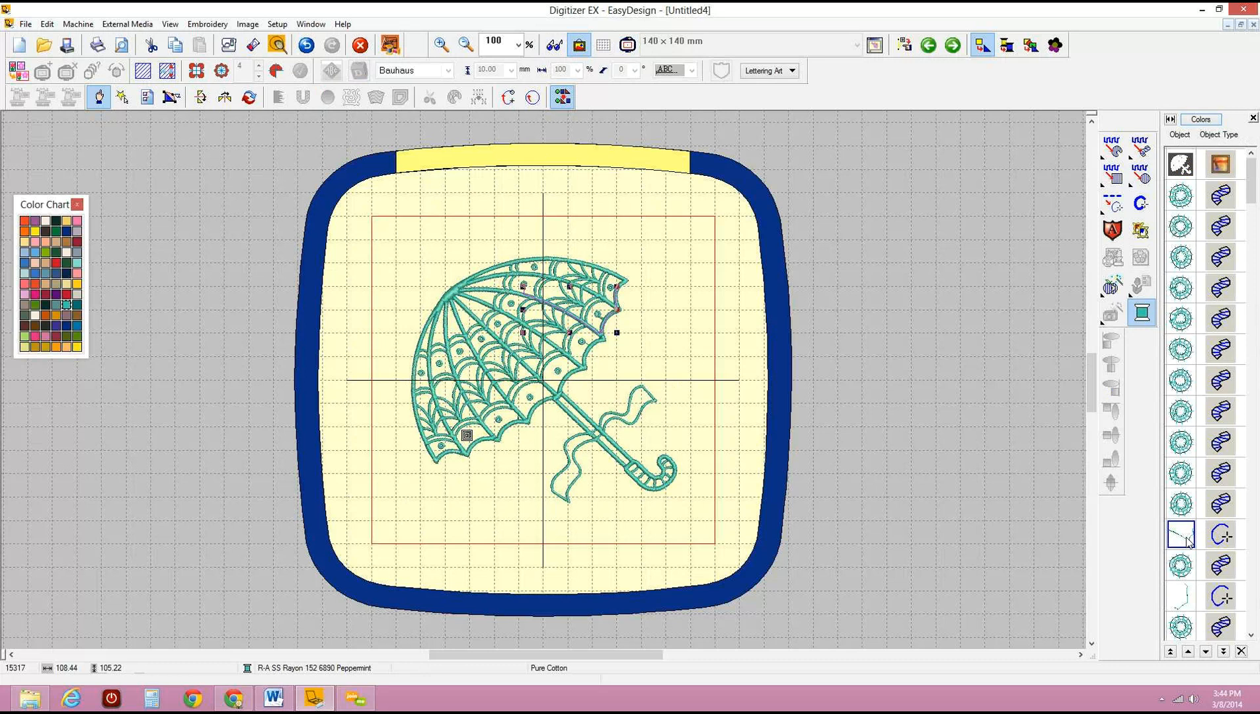
{"action": "left_click_drag", "start_coordinate": [1250, 196], "coordinate": [1250, 300]}
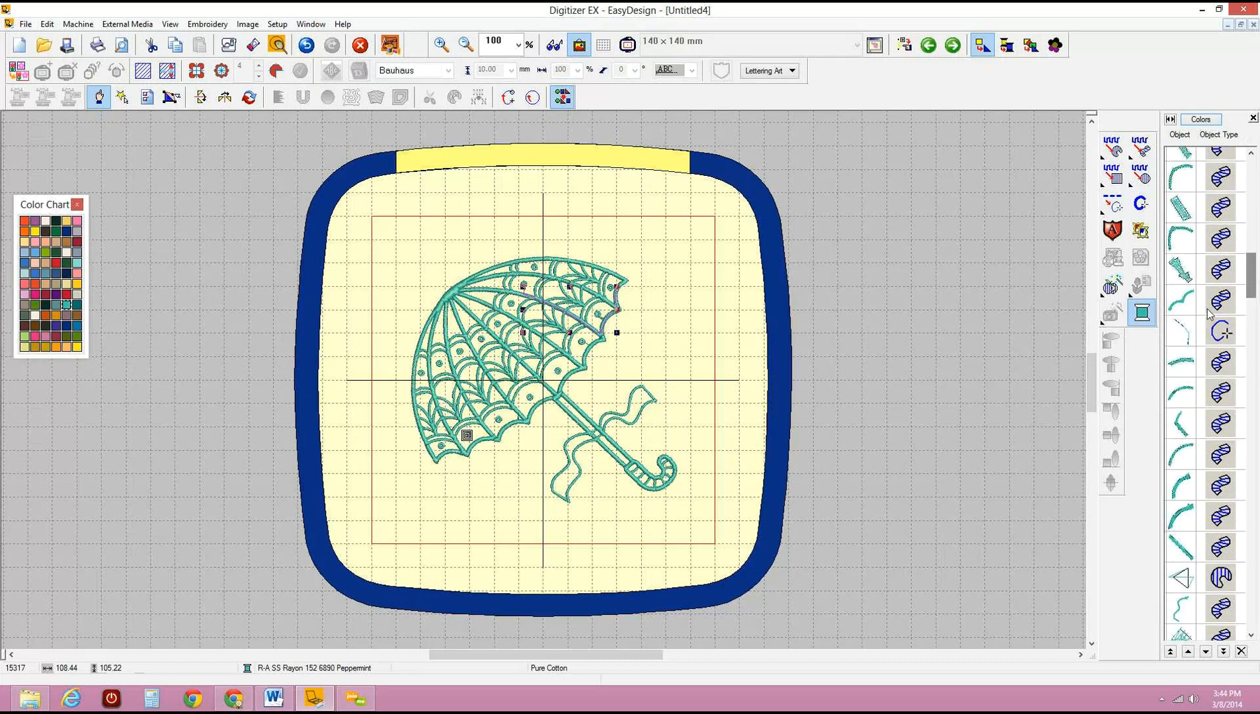
{"action": "left_click", "coordinate": [1187, 280]}
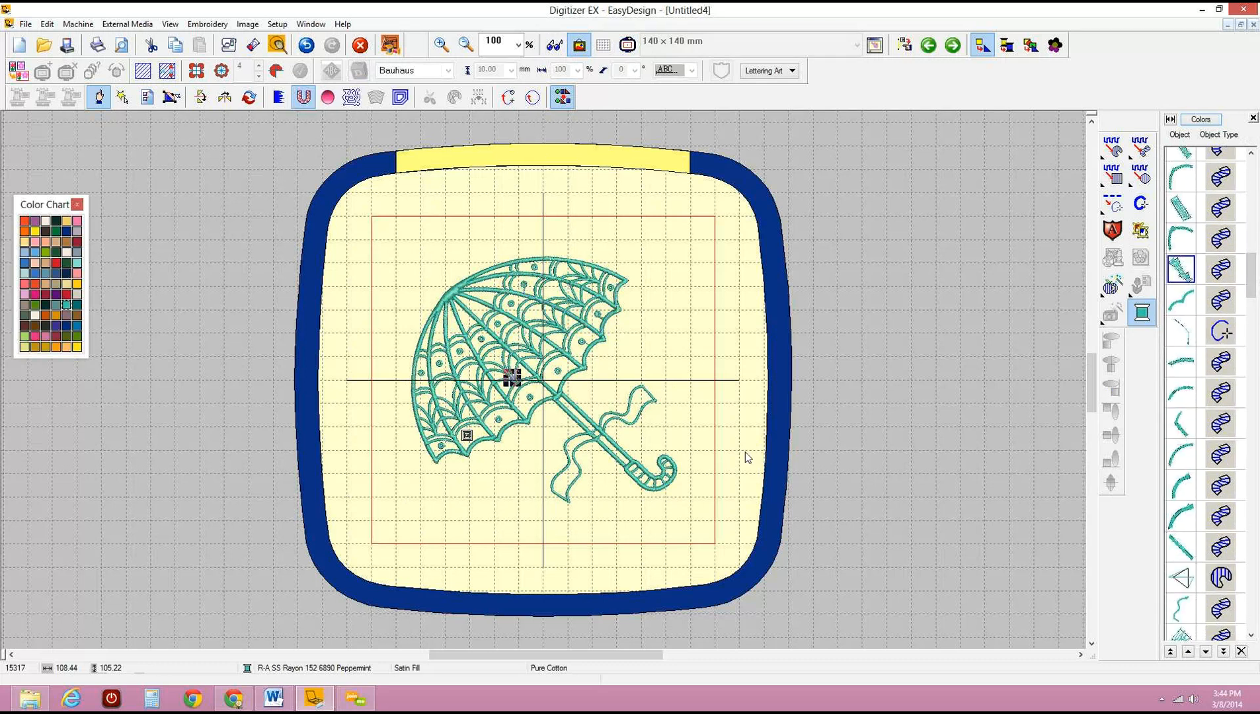
{"action": "left_click", "coordinate": [589, 447]}
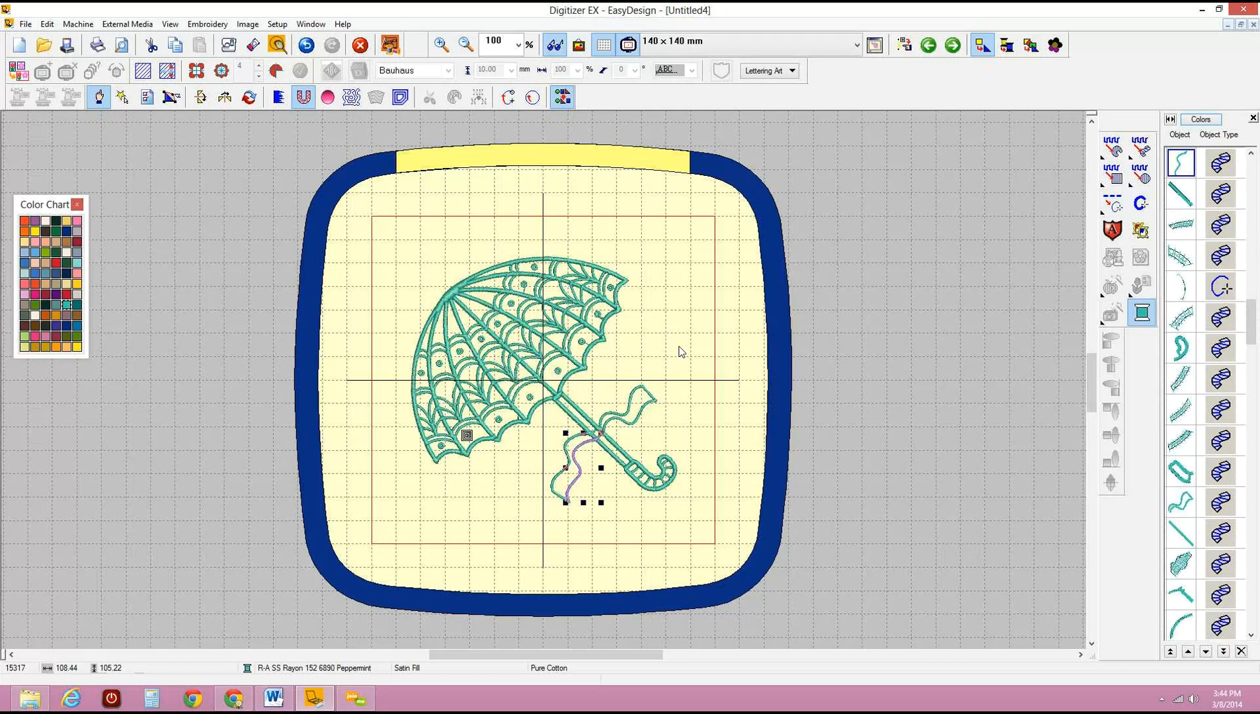
{"action": "left_click_drag", "start_coordinate": [705, 335], "coordinate": [552, 545]}
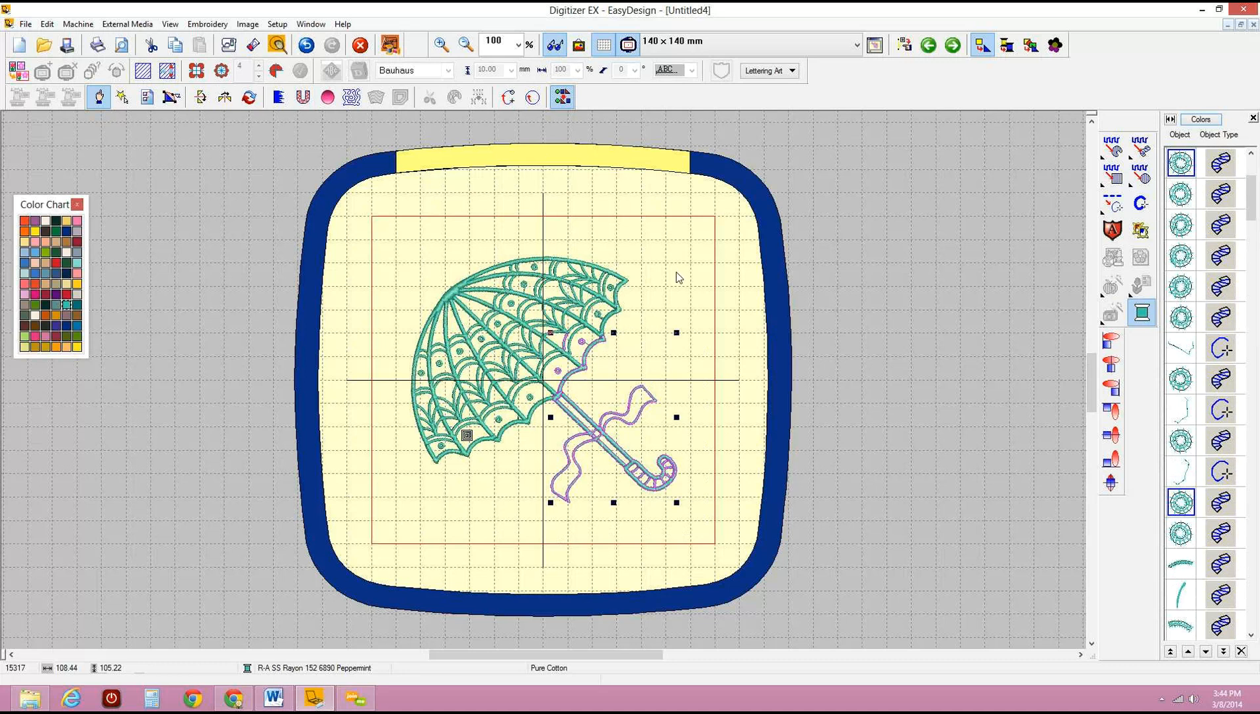
{"action": "left_click", "coordinate": [626, 419]}
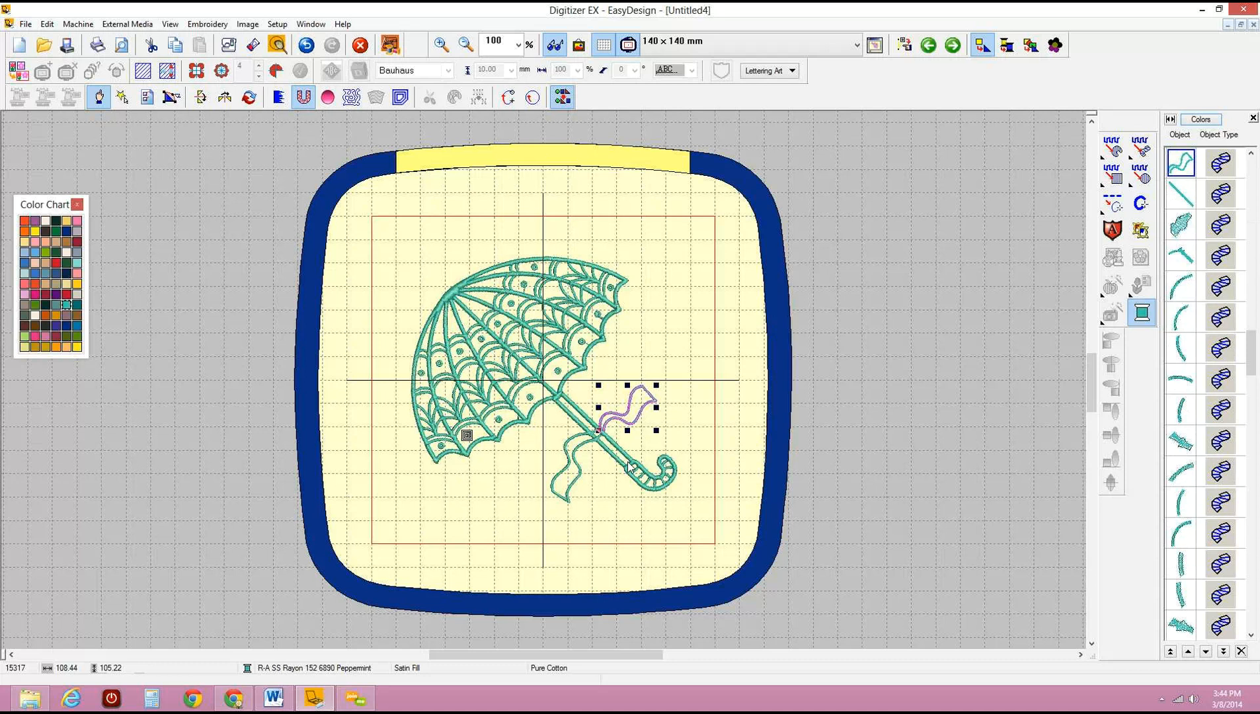
{"action": "left_click", "coordinate": [702, 360]}
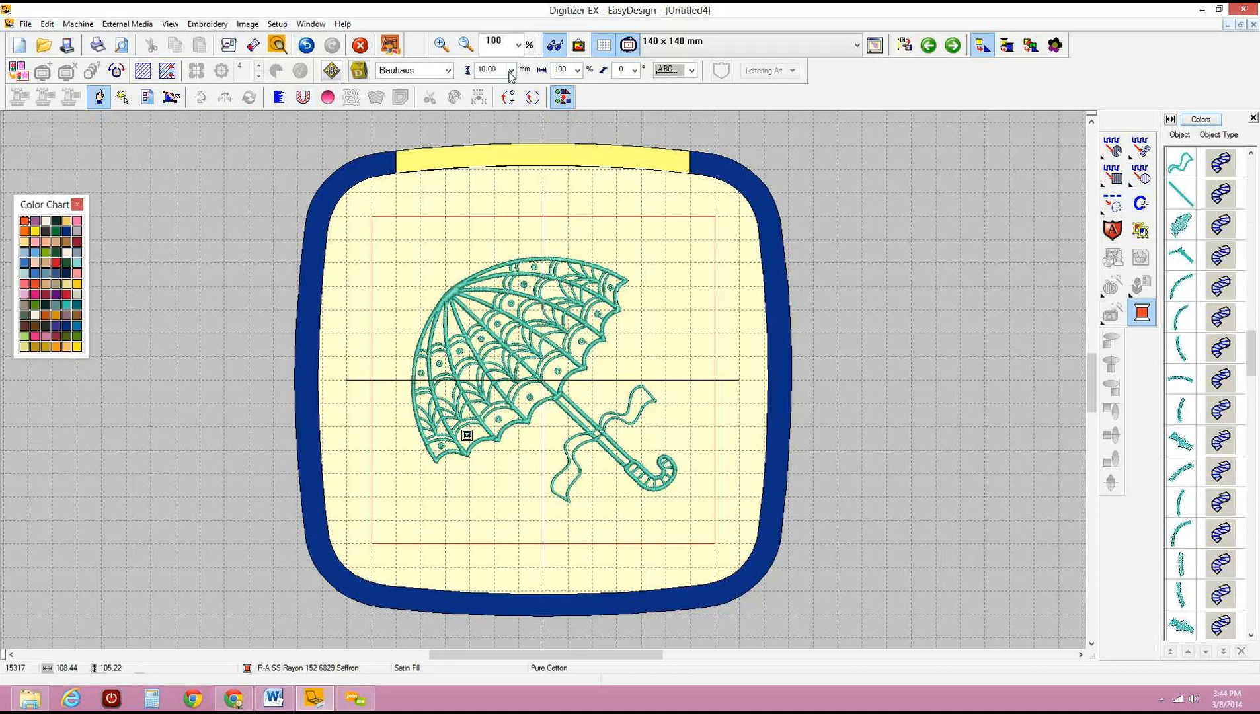
{"action": "left_click", "coordinate": [440, 45]}
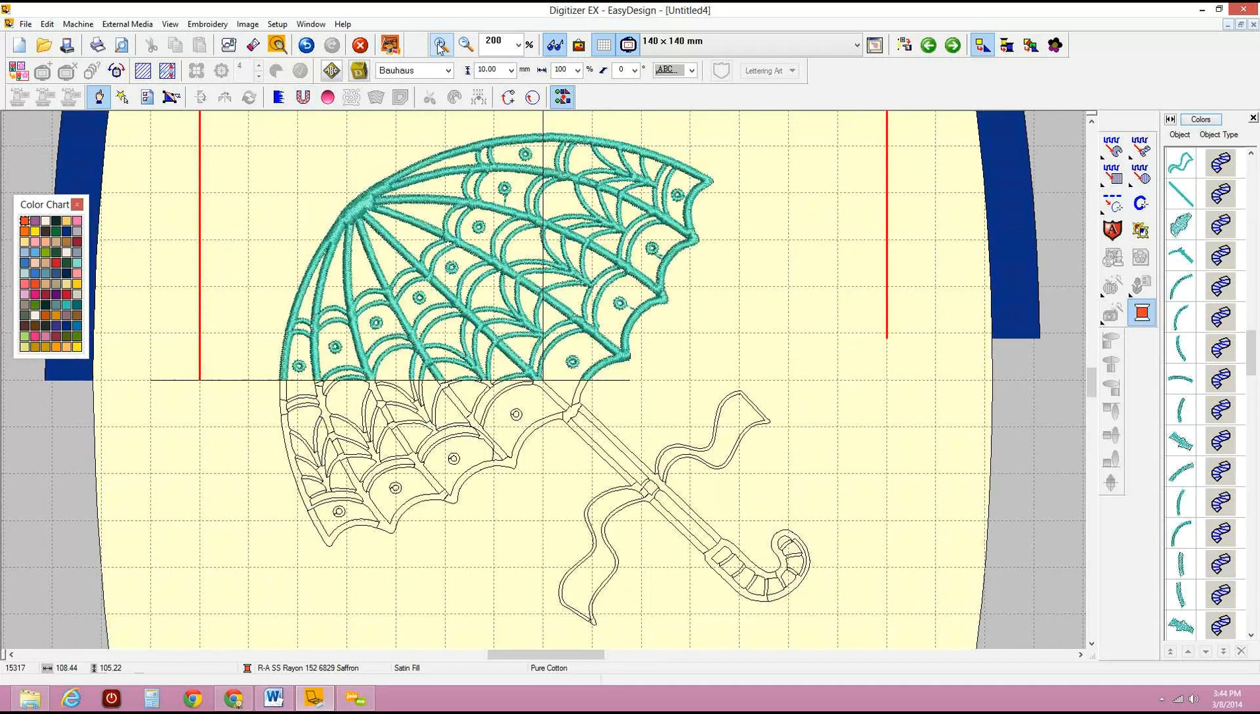
Examine the umbrella stitching at several magnifications, including the spokes, scallops and the canopy tip.
{"action": "left_click", "coordinate": [465, 45]}
{"action": "left_click", "coordinate": [517, 45]}
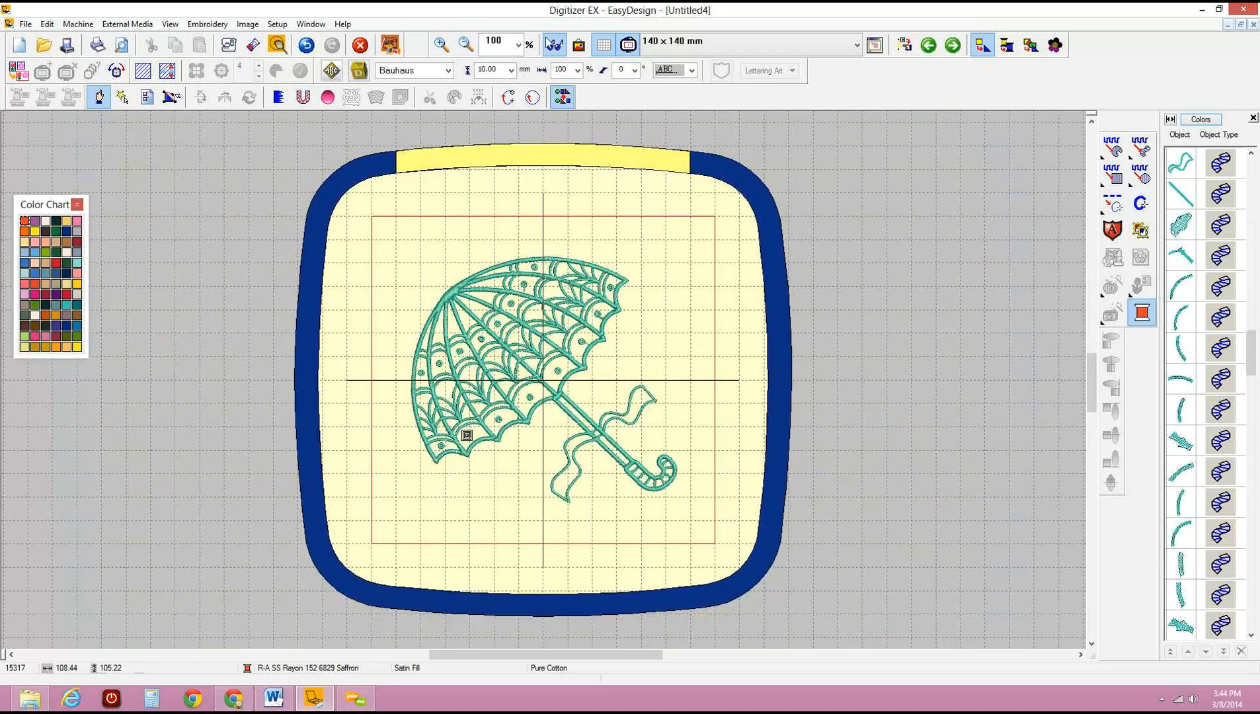
{"action": "left_click", "coordinate": [491, 126]}
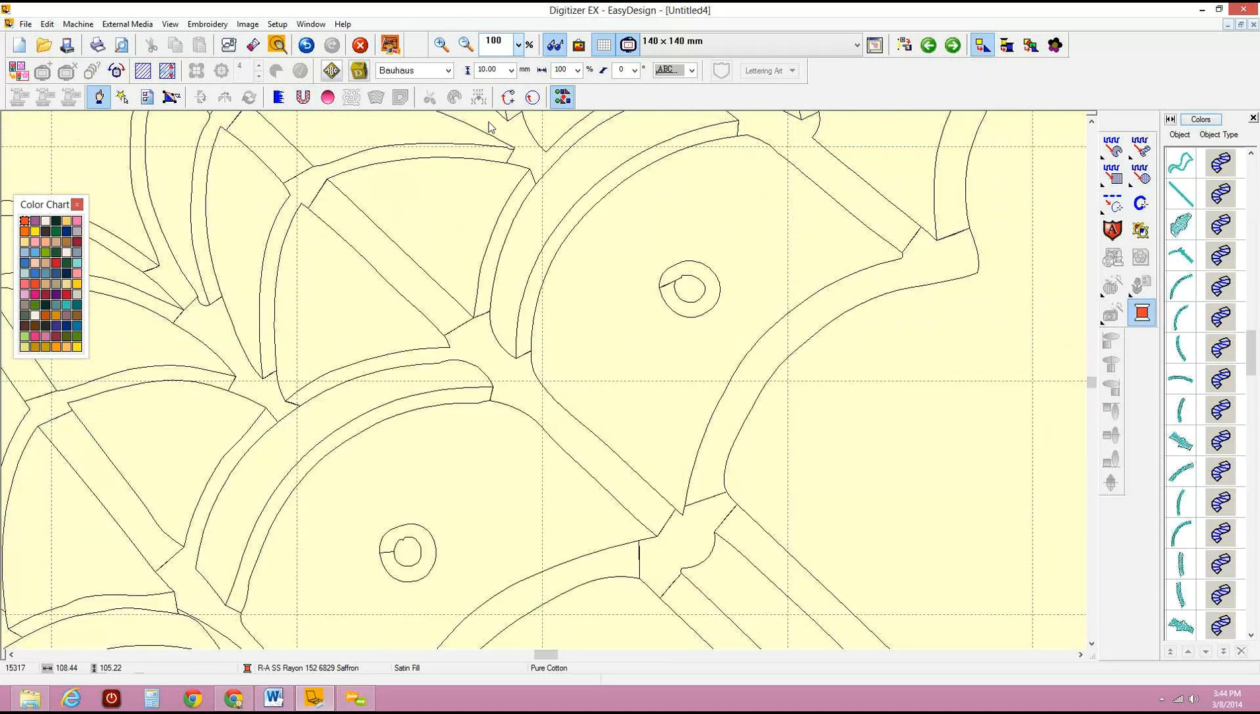
{"action": "left_click", "coordinate": [518, 45]}
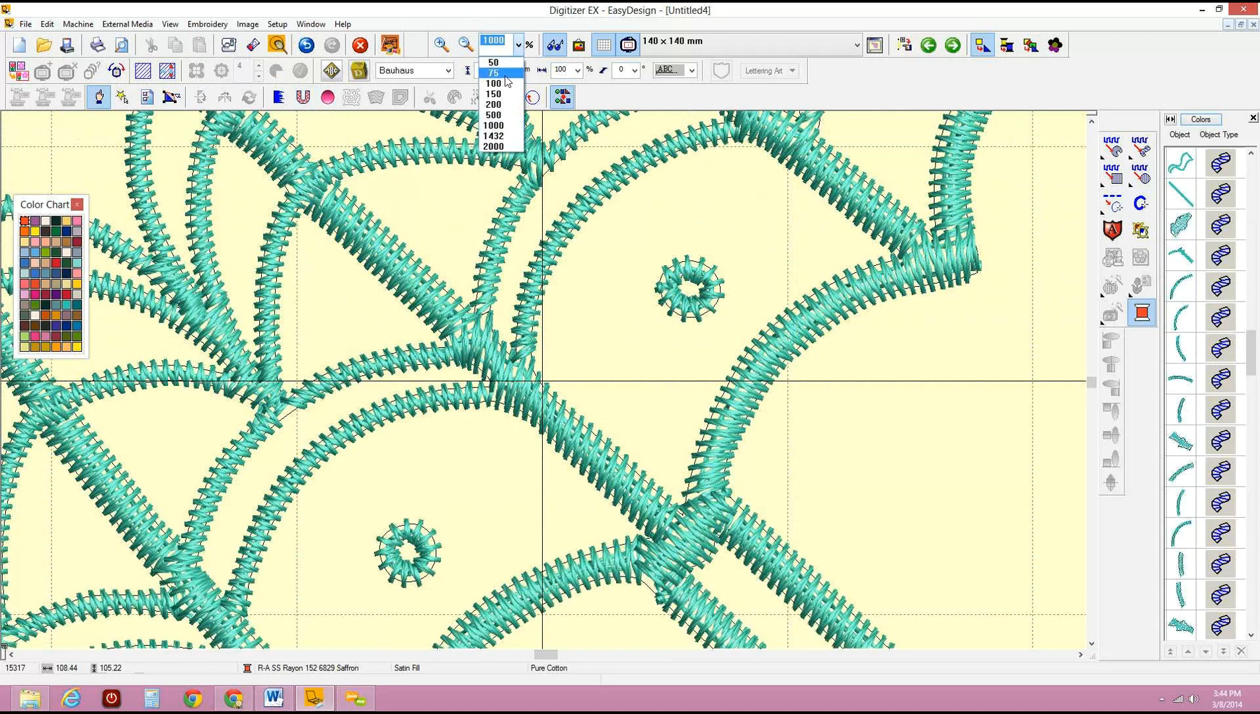
{"action": "left_click", "coordinate": [505, 82]}
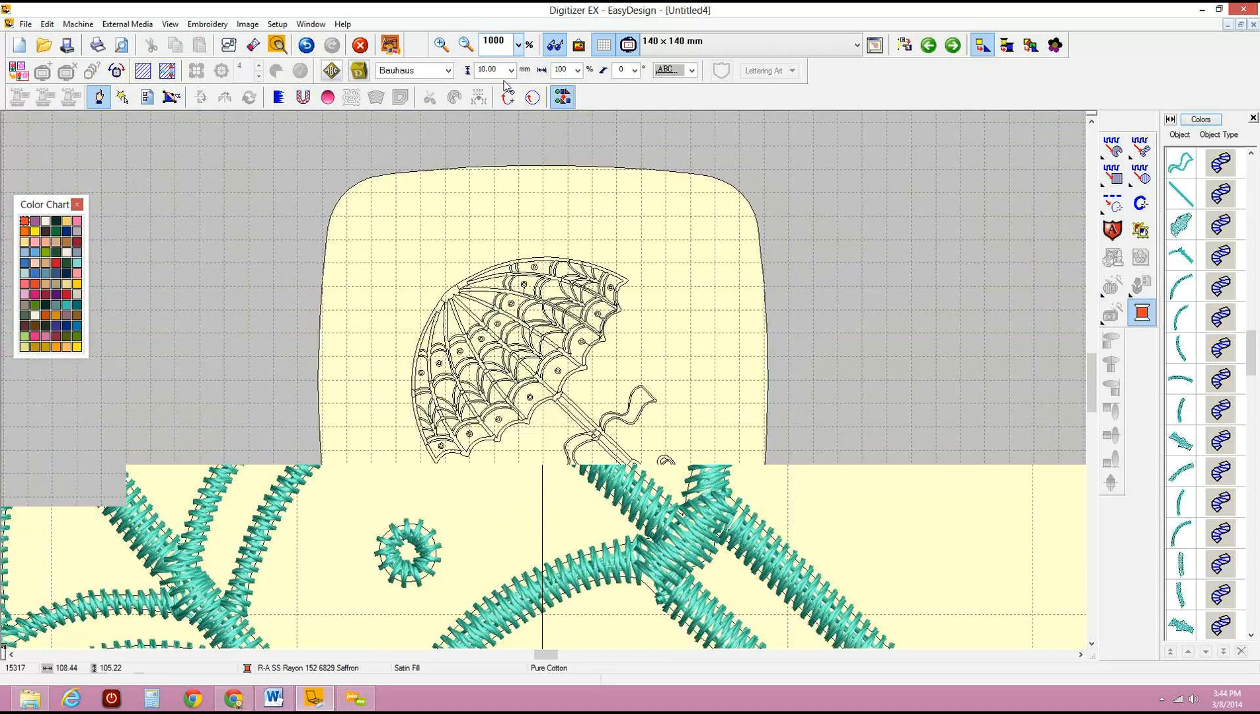
{"action": "key", "text": "b"}
{"action": "left_click_drag", "start_coordinate": [367, 241], "coordinate": [532, 360]}
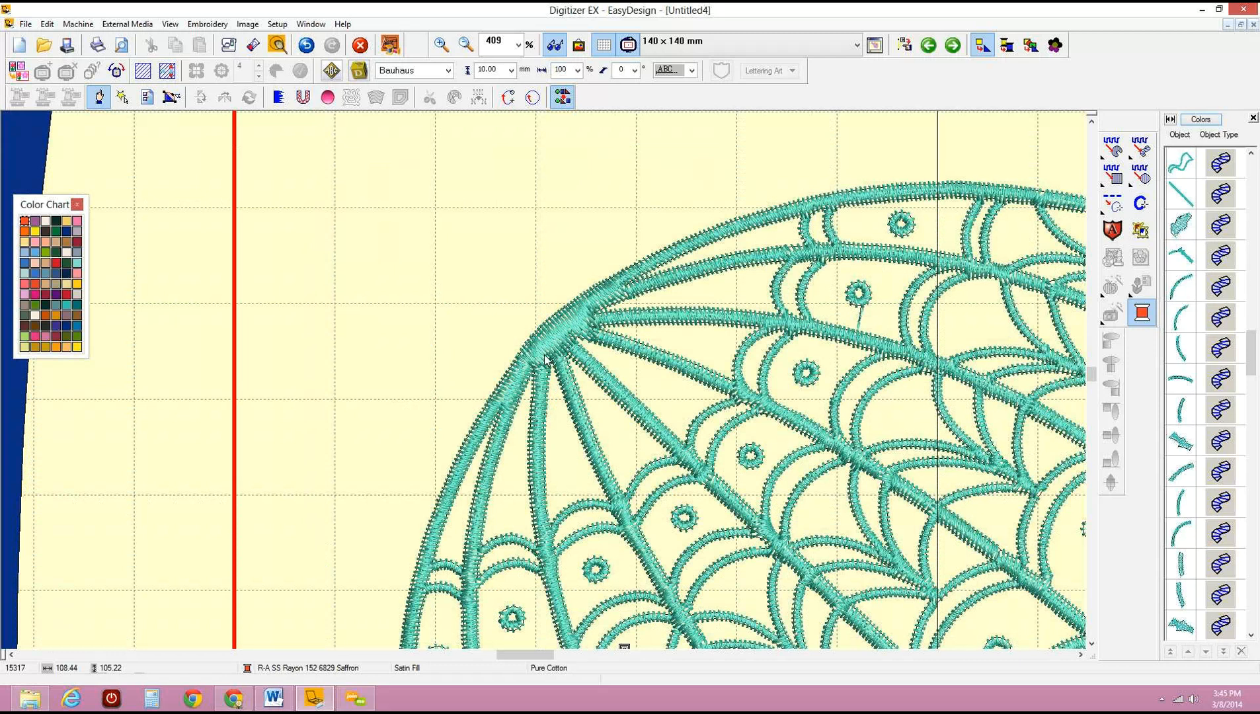
{"action": "left_click", "coordinate": [518, 44]}
{"action": "left_click", "coordinate": [516, 94]}
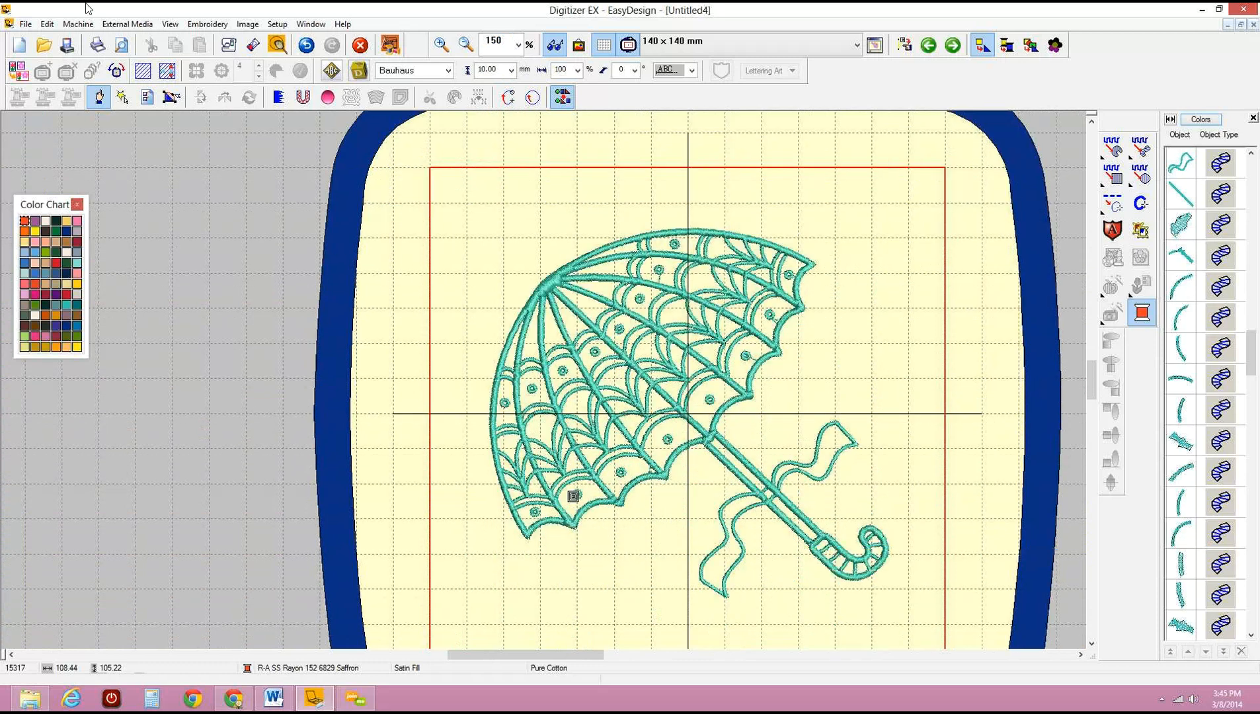
Close the umbrella design and start a new blank design.
{"action": "left_click", "coordinate": [1253, 26]}
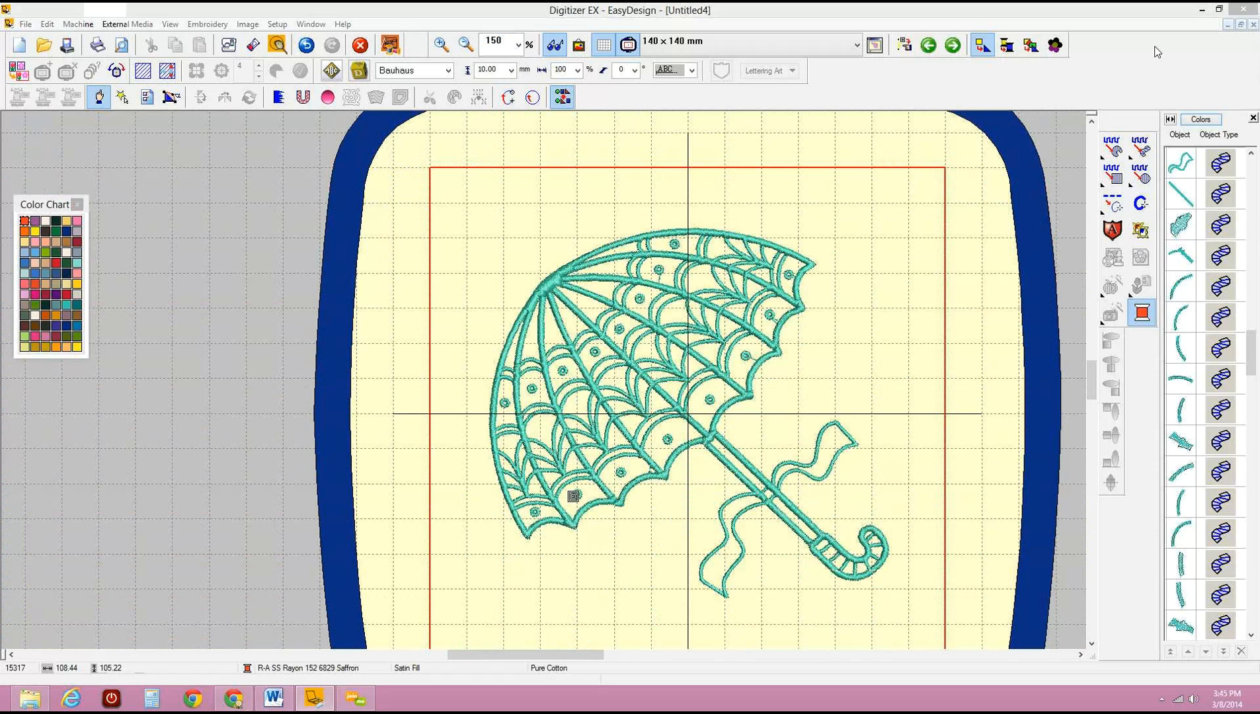
{"action": "left_click", "coordinate": [630, 380]}
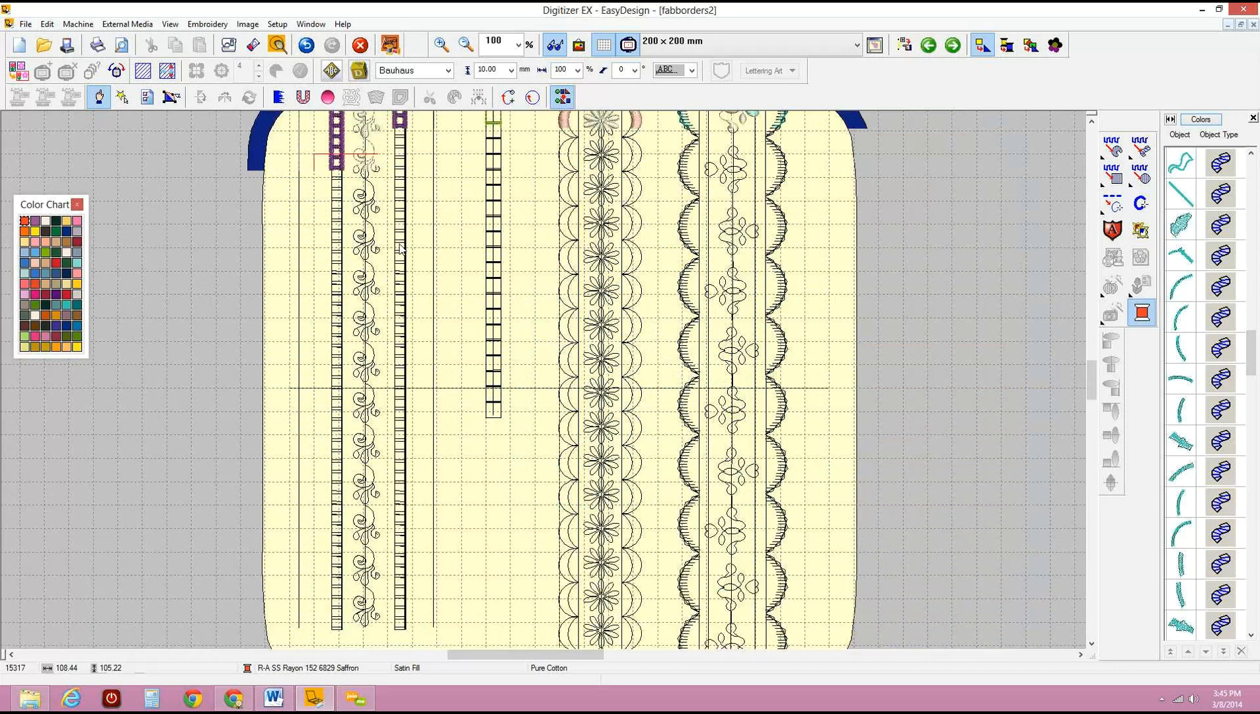
{"action": "key", "text": "ctrl+n"}
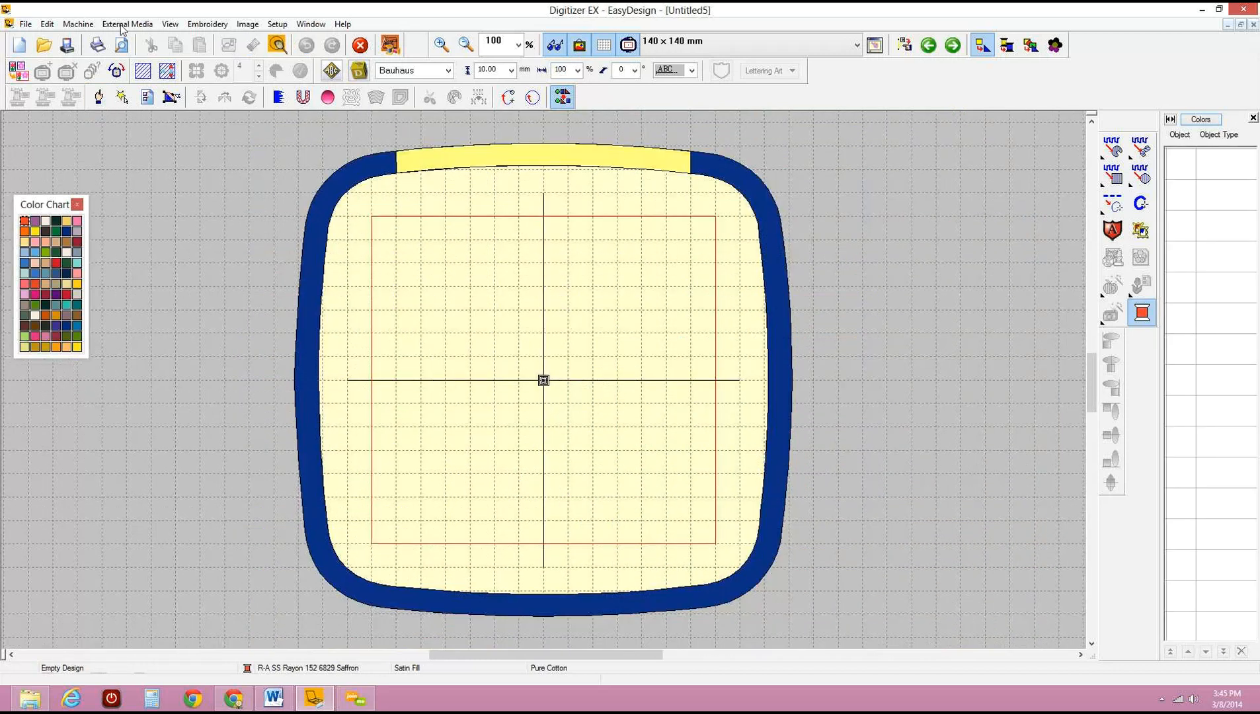
Insert the image Hippets.bmp from the FreeWebinars folder into the new design.
{"action": "left_click", "coordinate": [247, 25]}
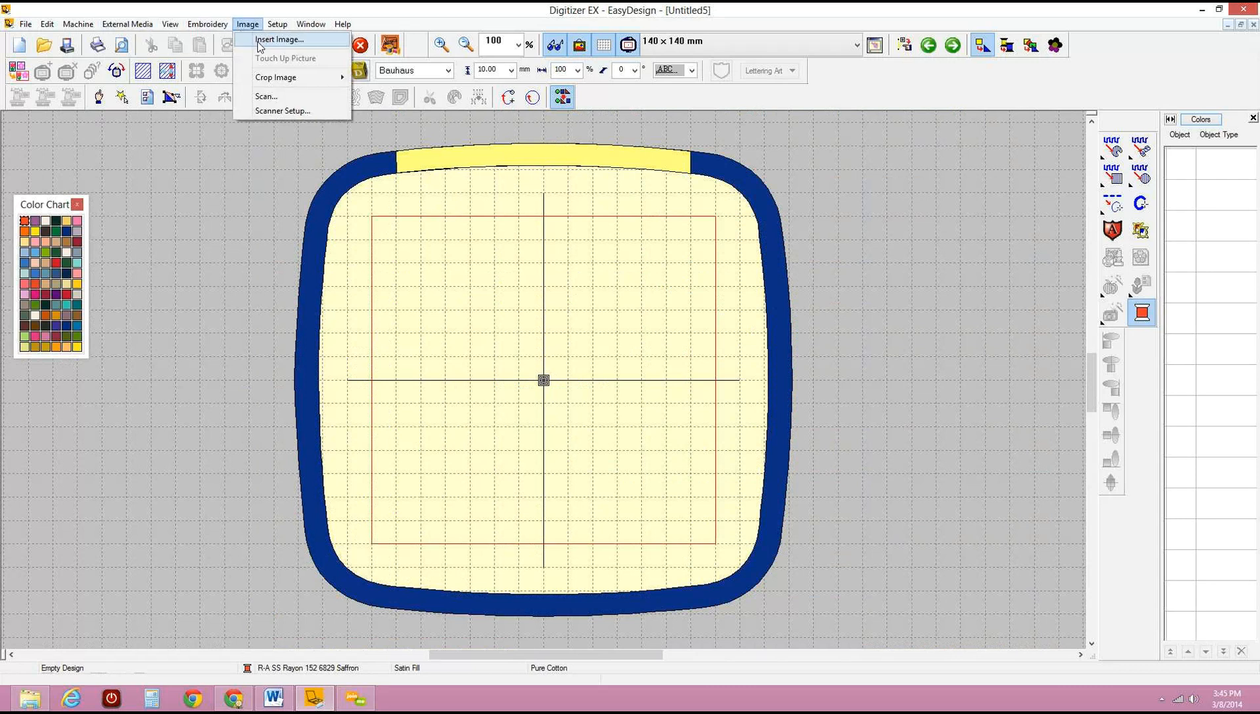
{"action": "left_click", "coordinate": [259, 40]}
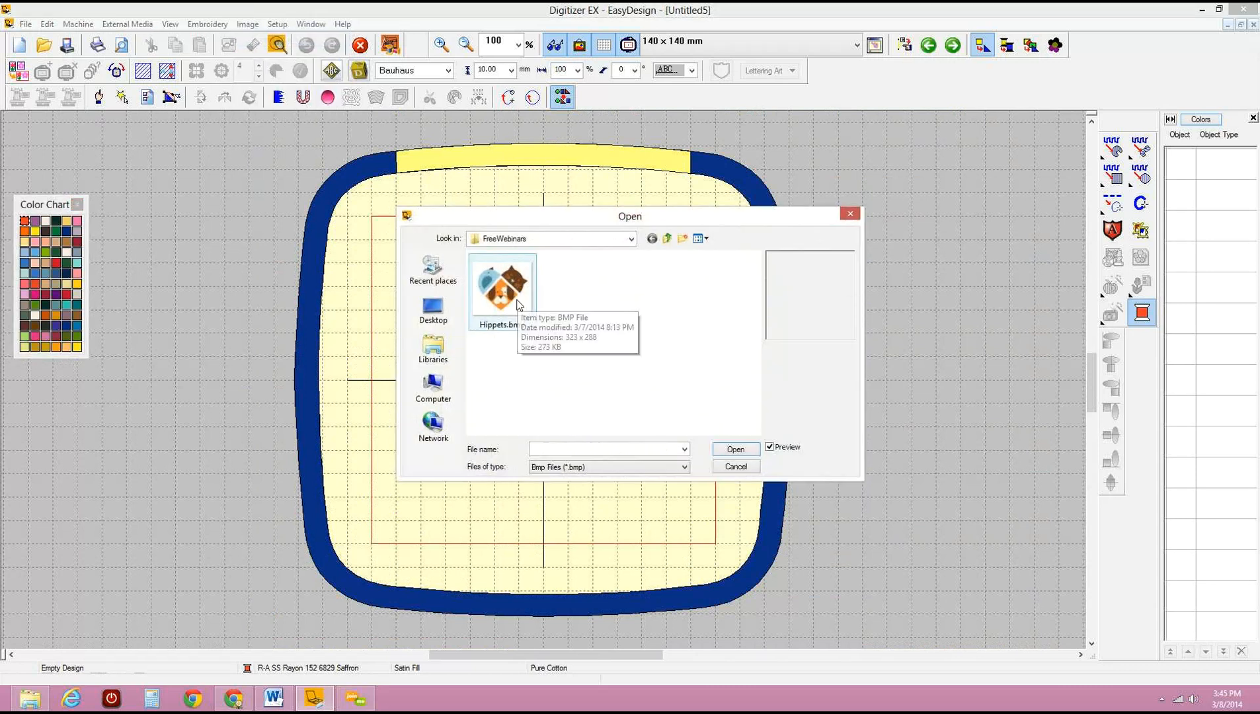
{"action": "left_click", "coordinate": [518, 303]}
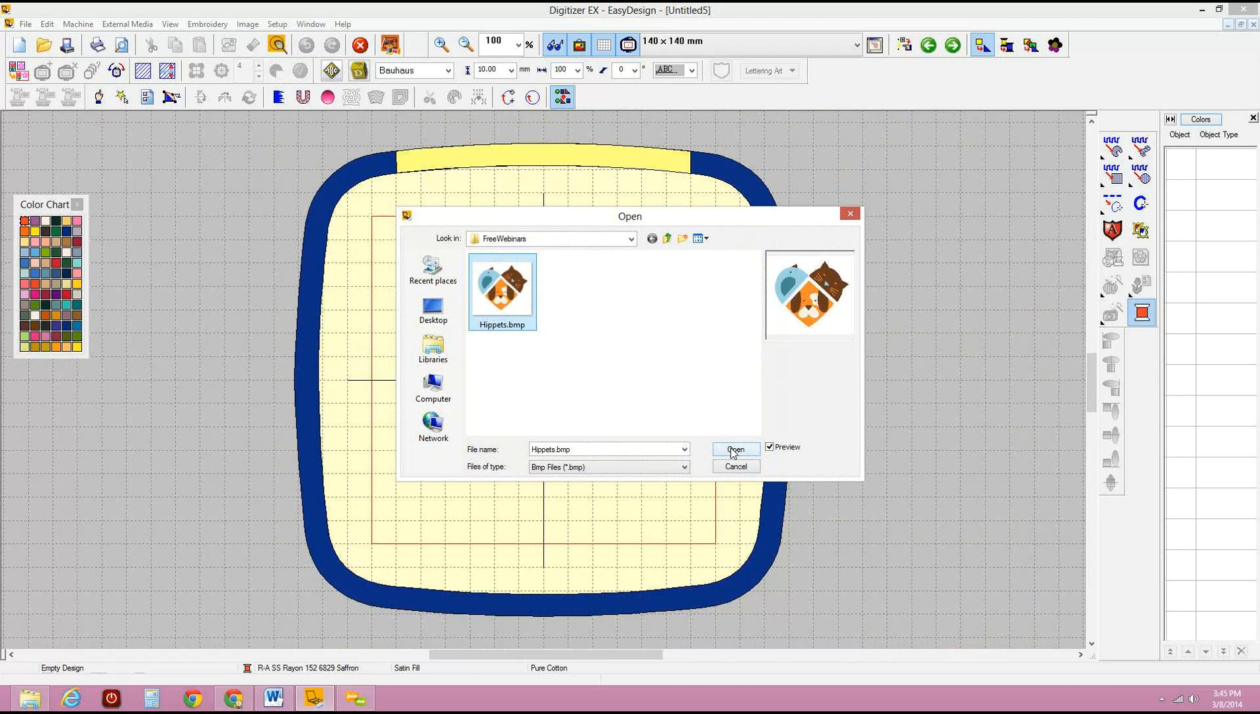
{"action": "left_click", "coordinate": [769, 447]}
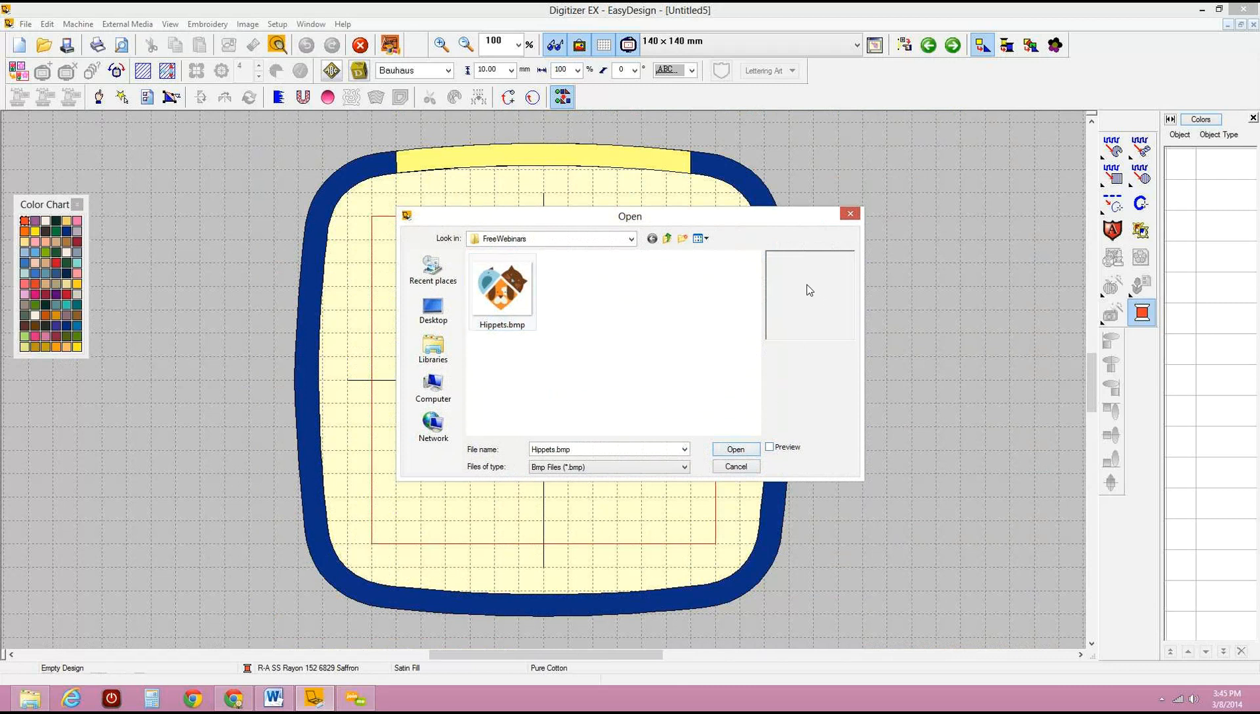
{"action": "left_click", "coordinate": [770, 446]}
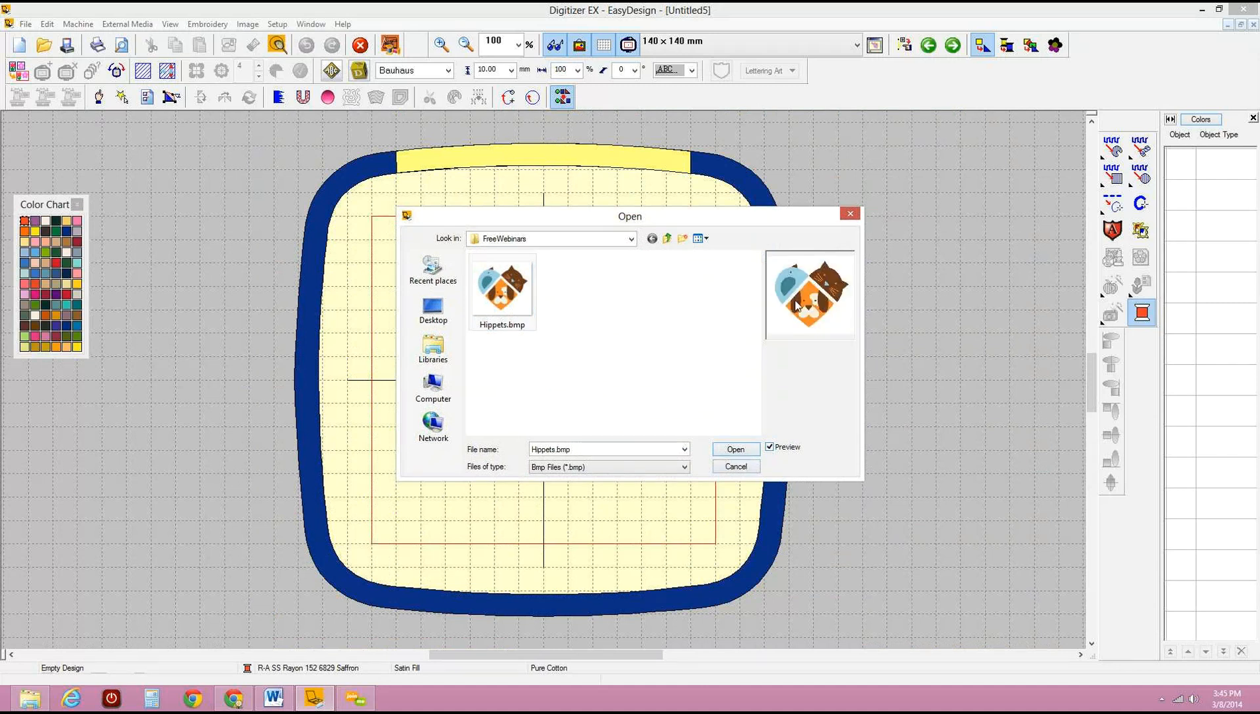
{"action": "left_click", "coordinate": [736, 450]}
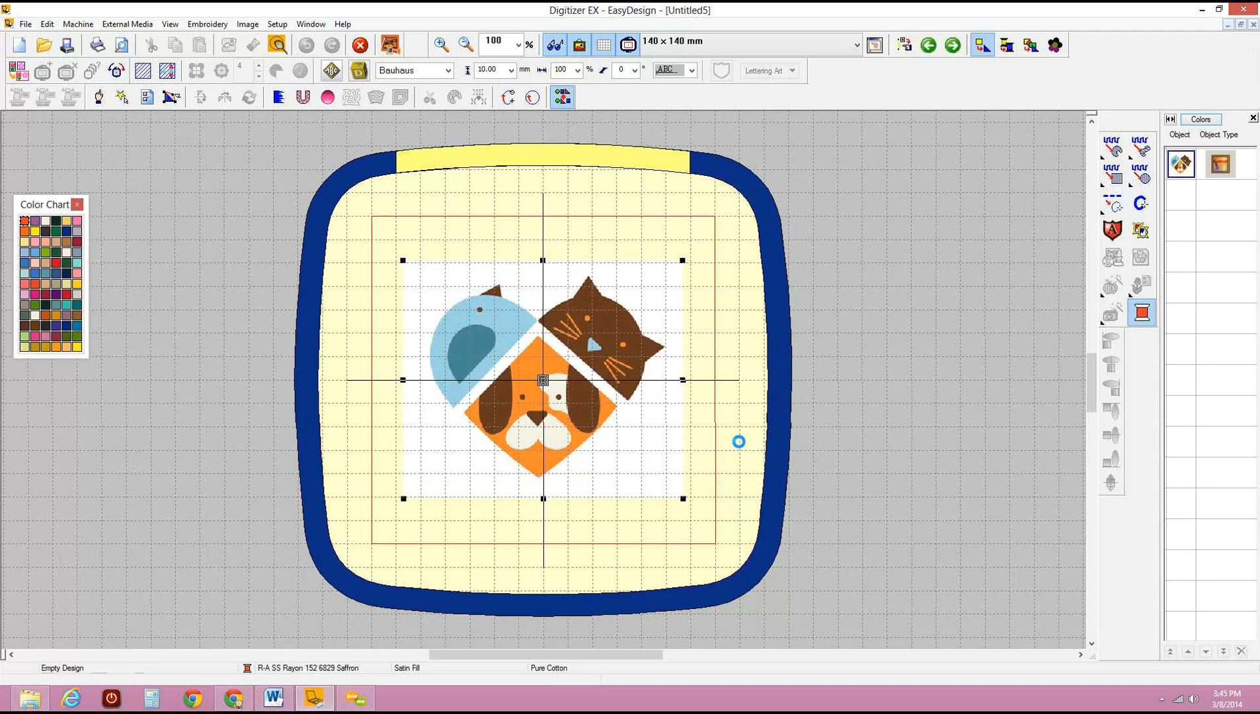
{"action": "left_click_drag", "start_coordinate": [403, 260], "coordinate": [383, 243]}
{"action": "left_click_drag", "start_coordinate": [676, 493], "coordinate": [712, 522]}
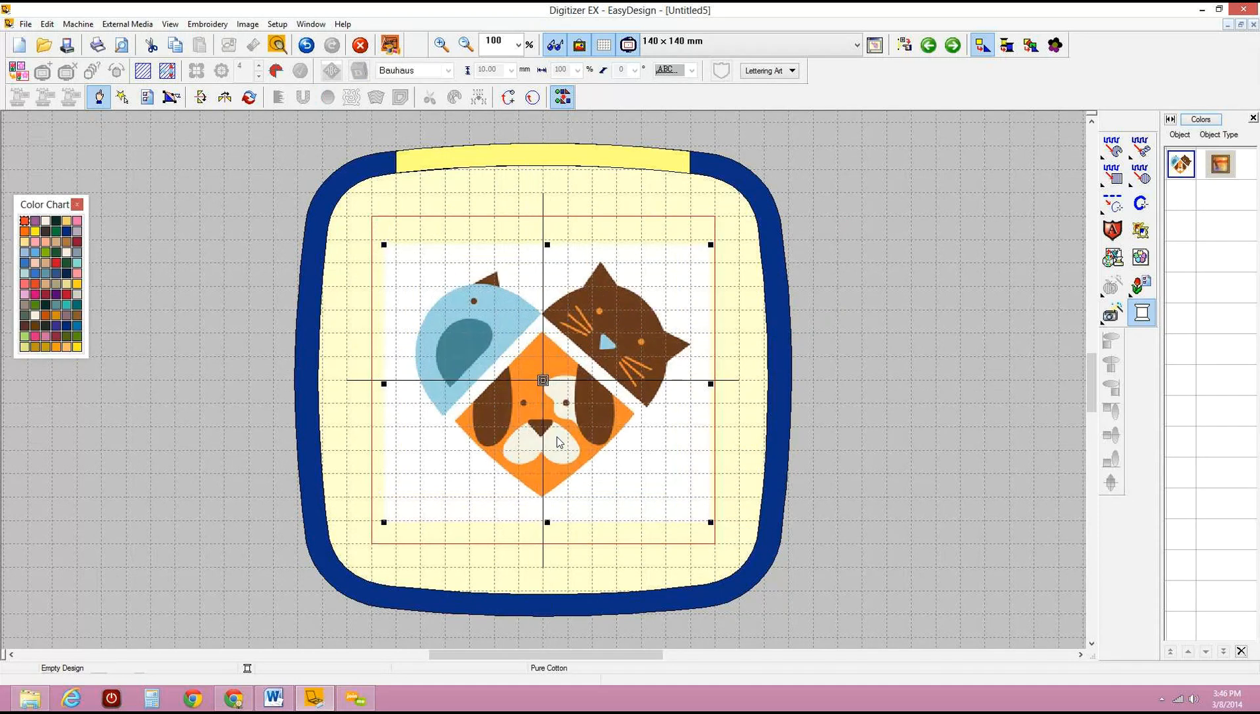
{"action": "left_click_drag", "start_coordinate": [472, 301], "coordinate": [468, 302]}
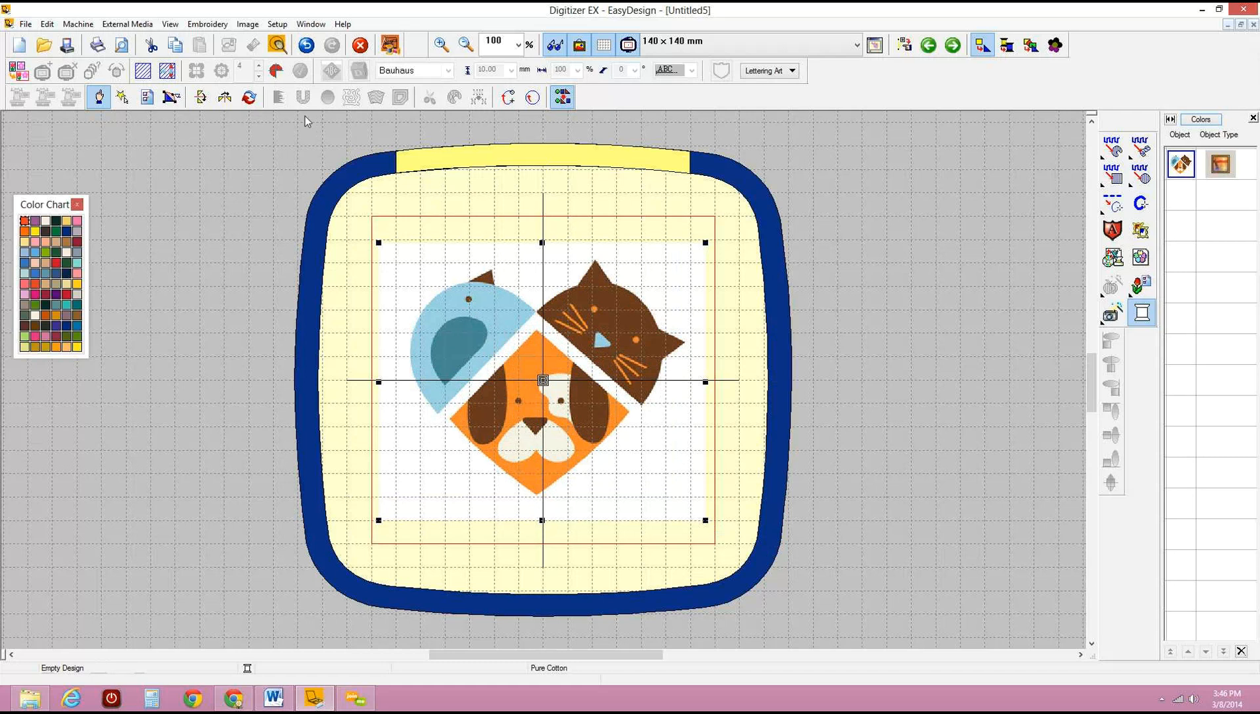
{"action": "left_click", "coordinate": [306, 46]}
{"action": "left_click", "coordinate": [306, 46]}
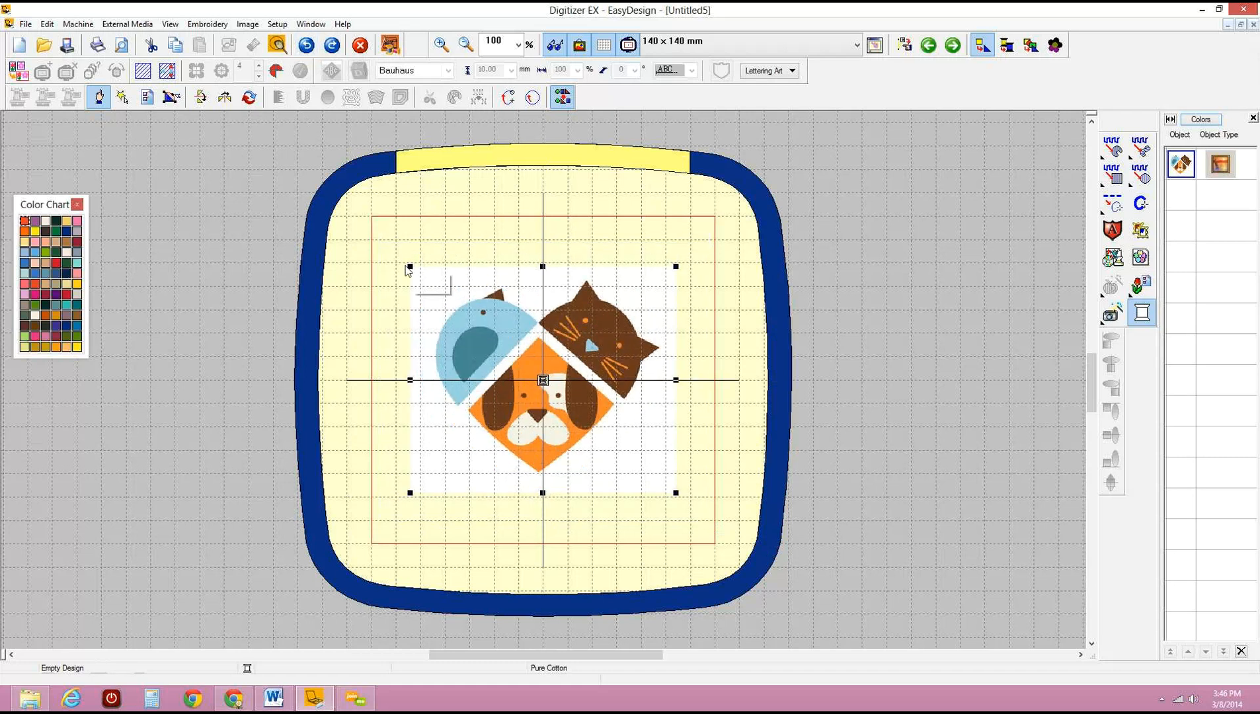
Enlarge the pet image about its center to about 149 × 133 mm and reduce its colors to 6.
{"action": "left_click_drag", "start_coordinate": [408, 264], "coordinate": [357, 222]}
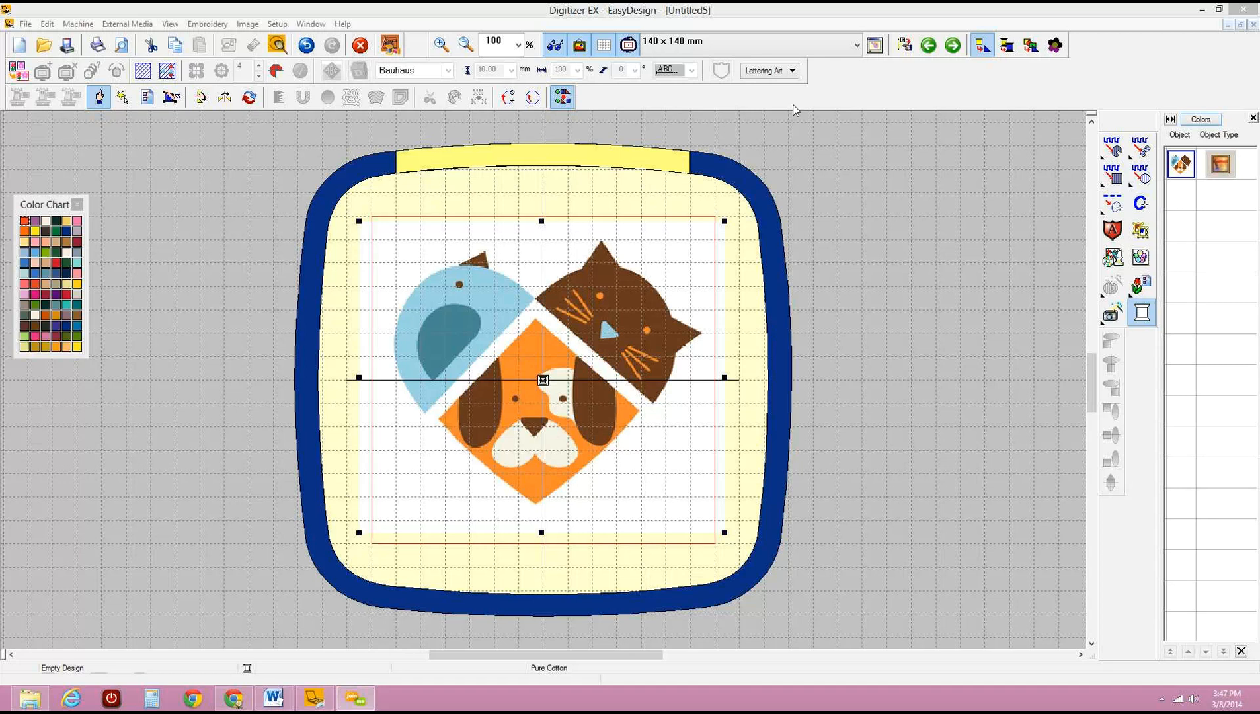
{"action": "left_click", "coordinate": [691, 20]}
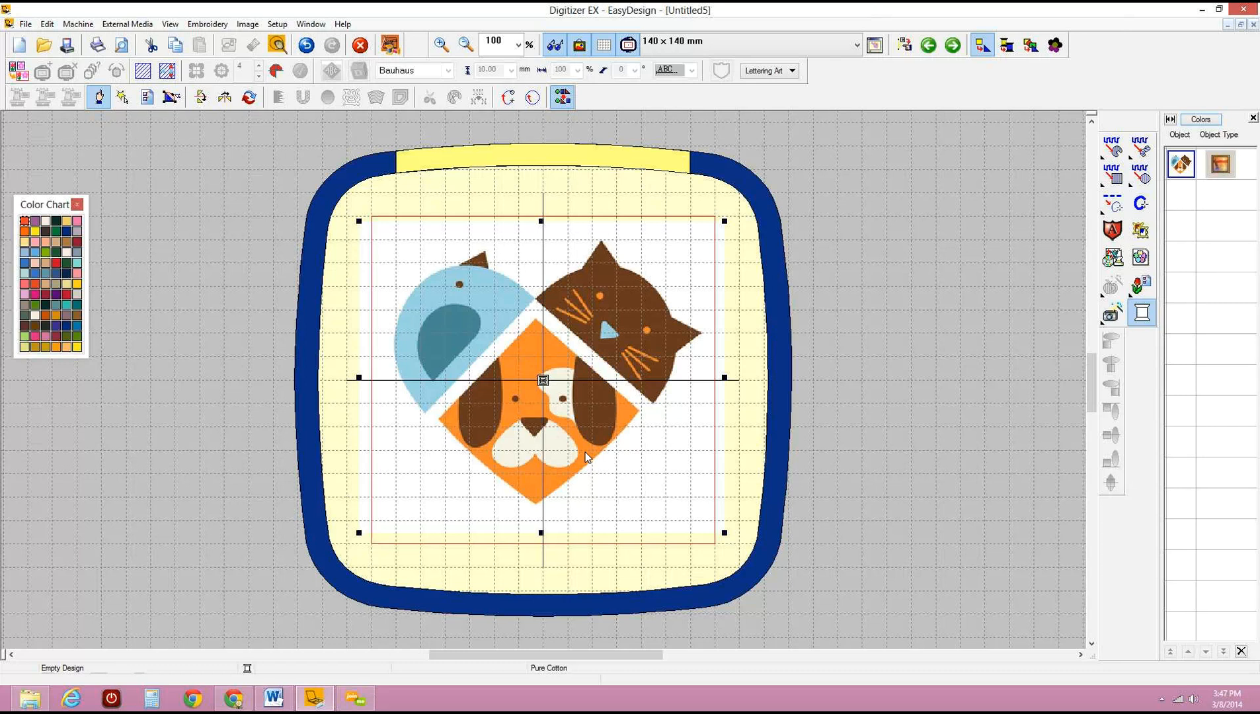
{"action": "left_click", "coordinate": [1111, 261]}
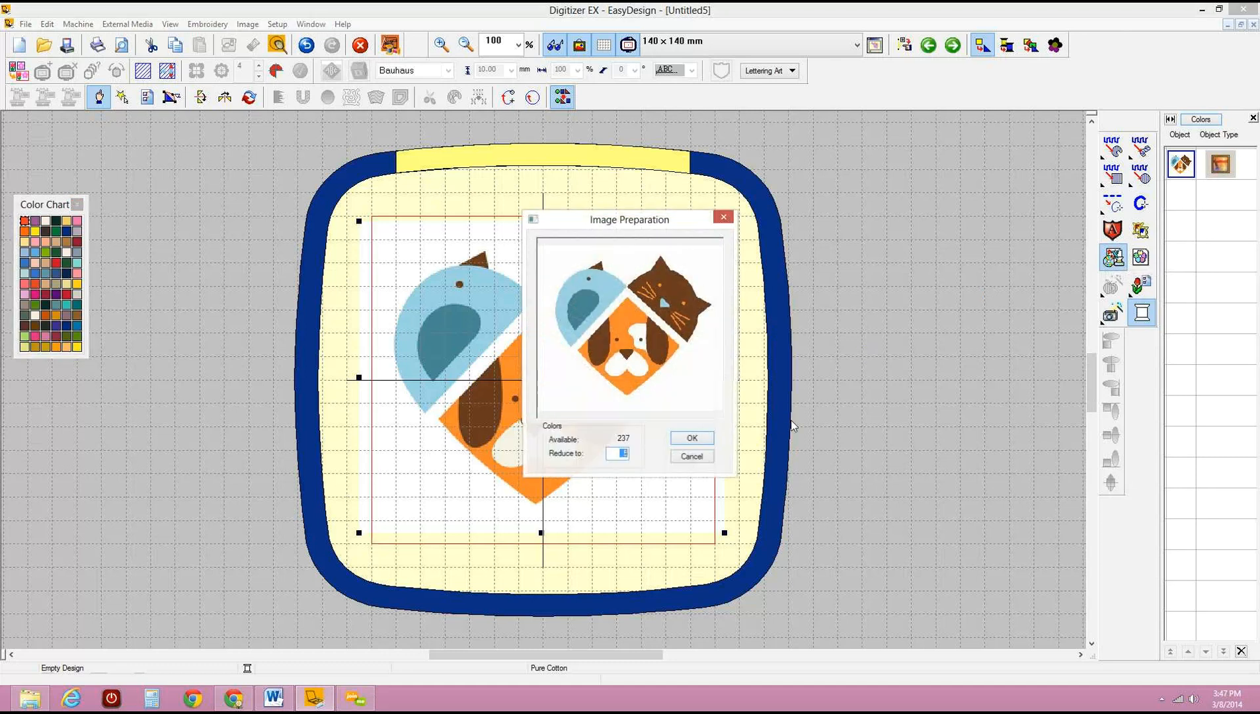
{"action": "left_click_drag", "start_coordinate": [684, 220], "coordinate": [672, 166]}
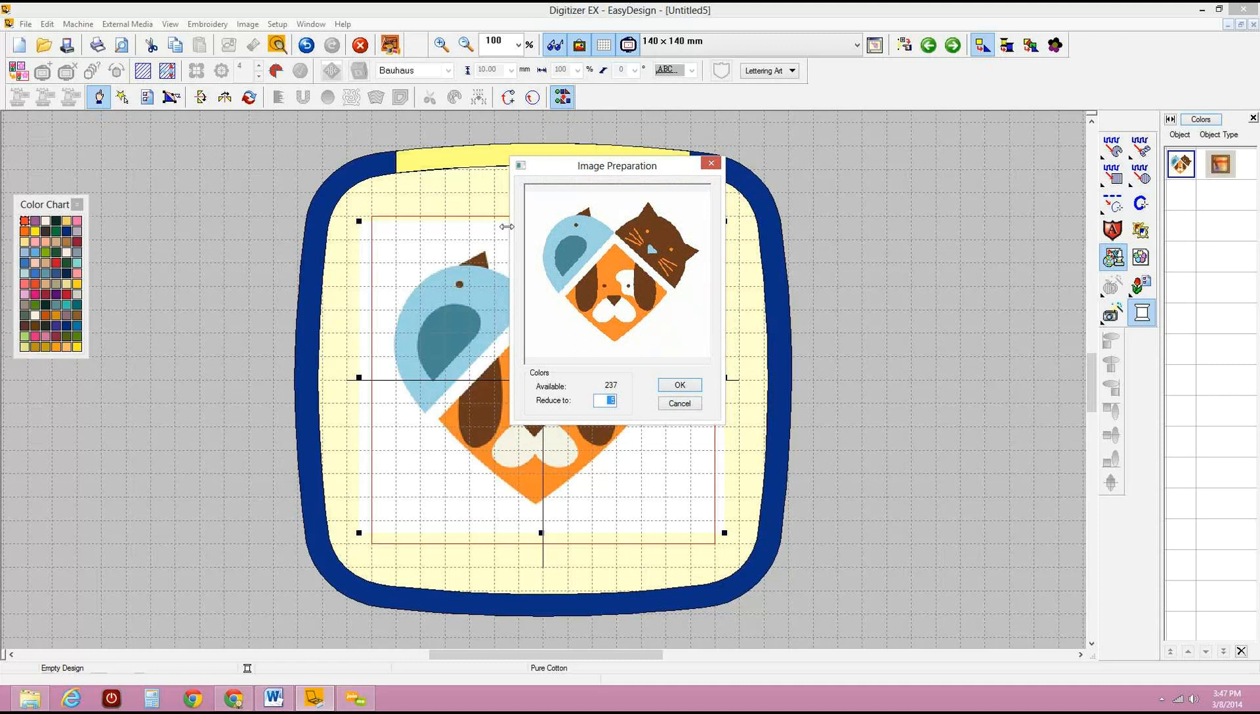
{"action": "left_click_drag", "start_coordinate": [628, 171], "coordinate": [746, 177]}
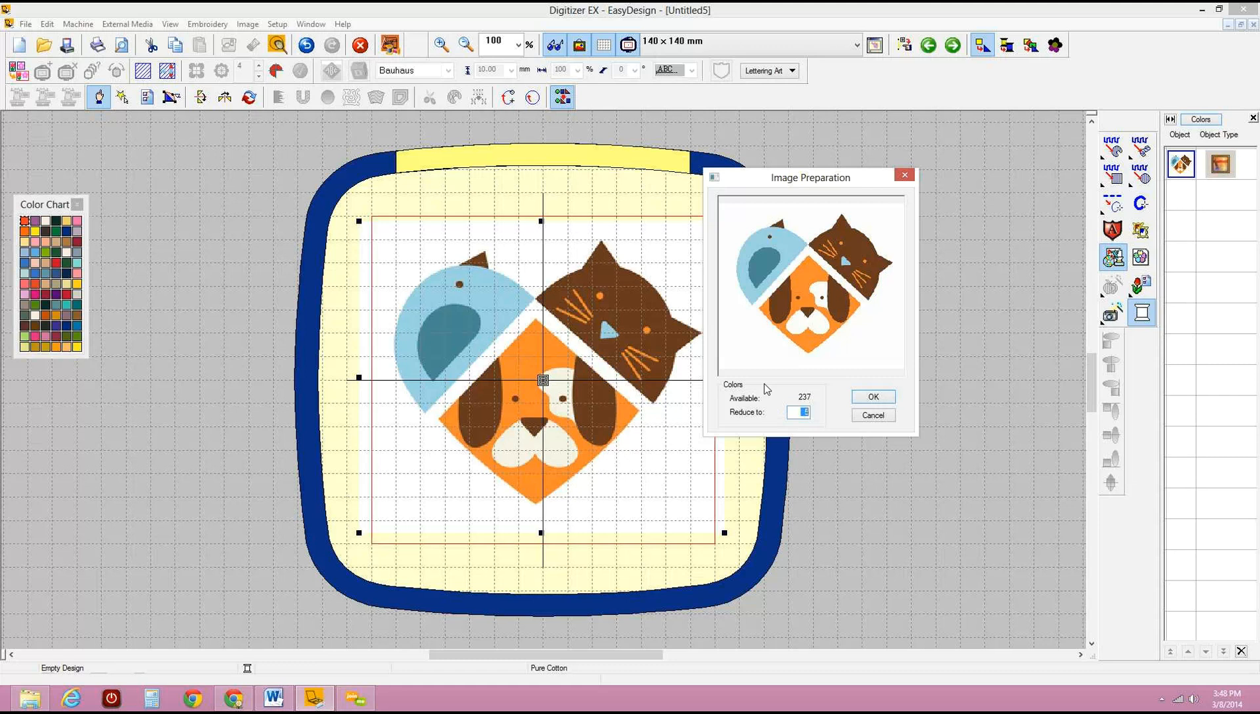
{"action": "type", "text": "6"}
{"action": "left_click", "coordinate": [873, 397]}
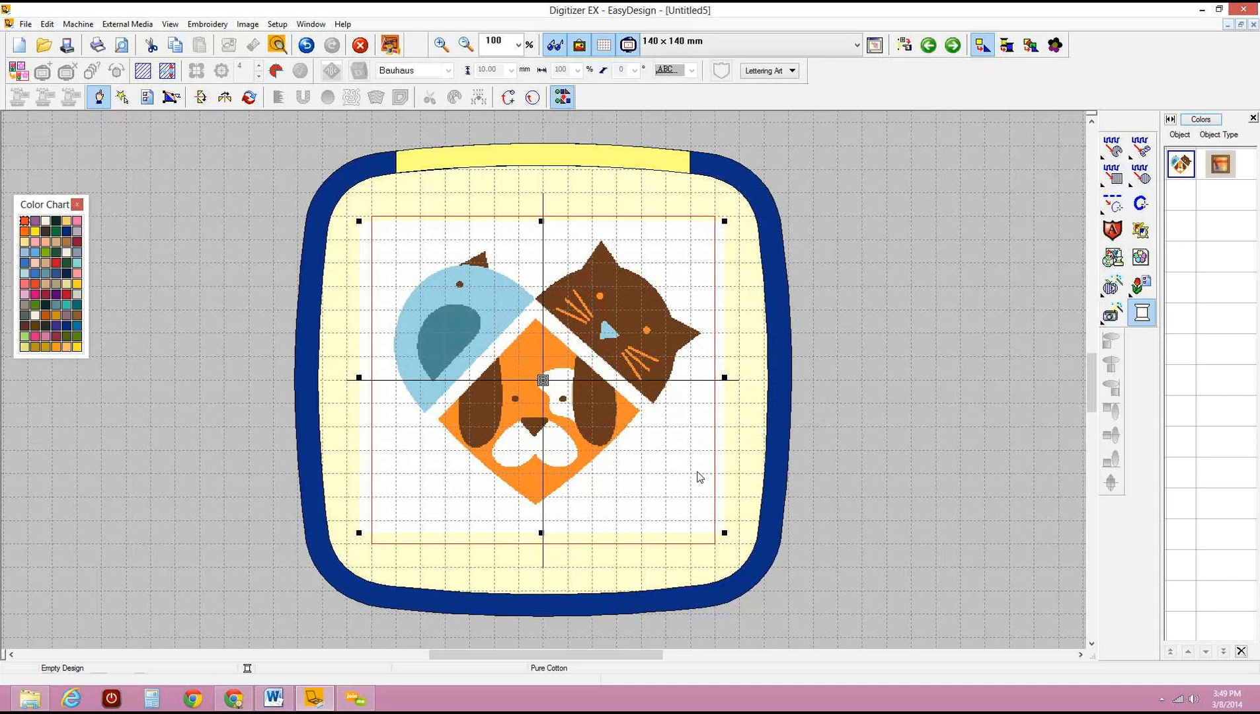
Start Click-to-Design Advanced for the pet image and check the orange, teal and tan fill colors against the picture.
{"action": "left_click", "coordinate": [1140, 286]}
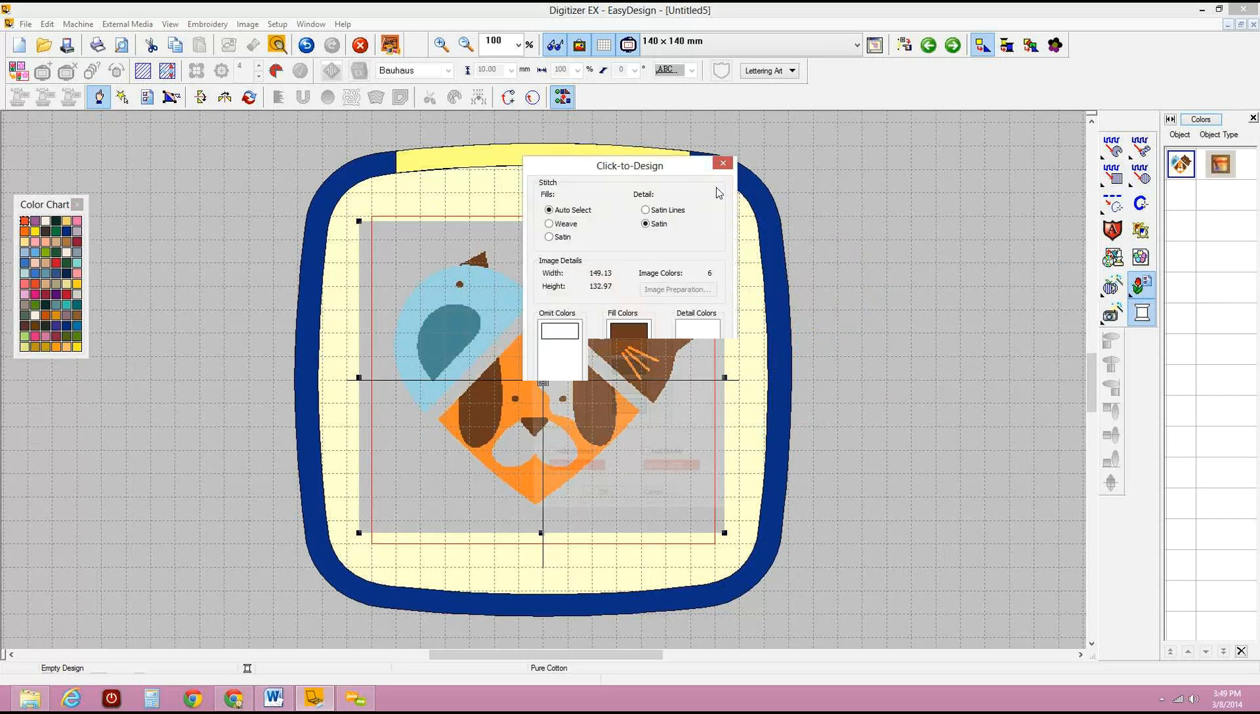
{"action": "left_click_drag", "start_coordinate": [581, 164], "coordinate": [833, 119]}
{"action": "left_click", "coordinate": [890, 294]}
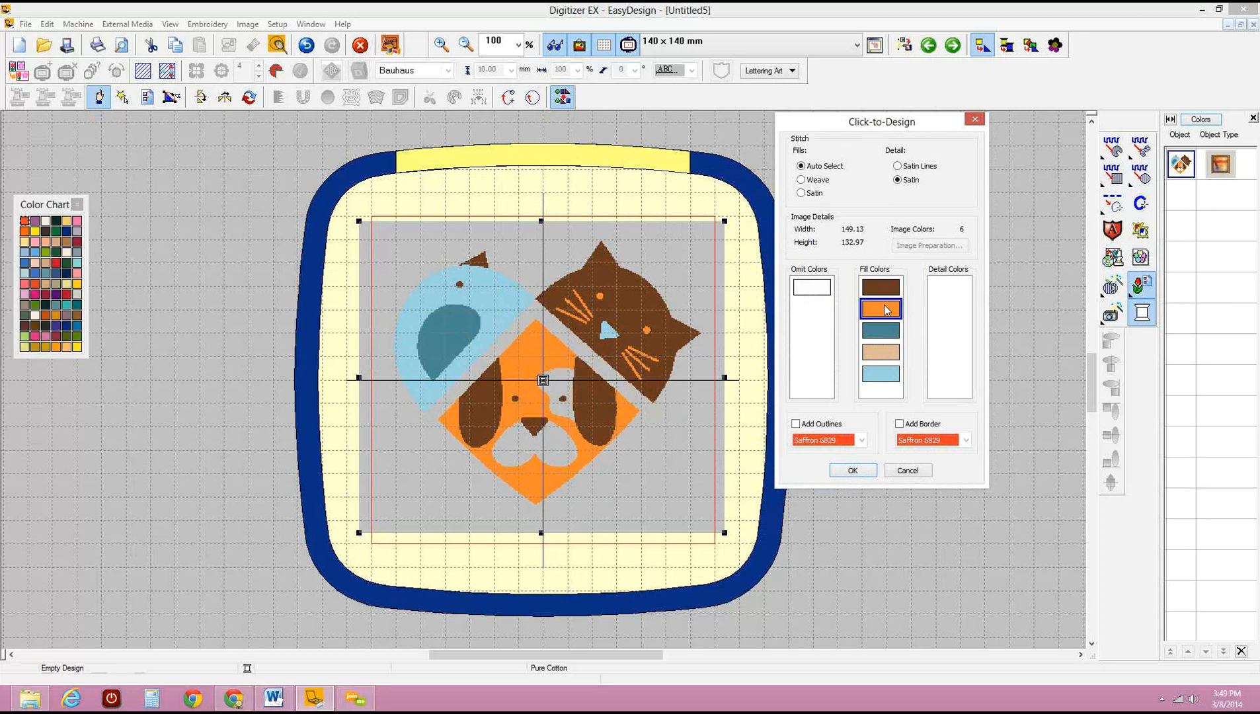
{"action": "left_click", "coordinate": [885, 329]}
{"action": "left_click", "coordinate": [886, 353]}
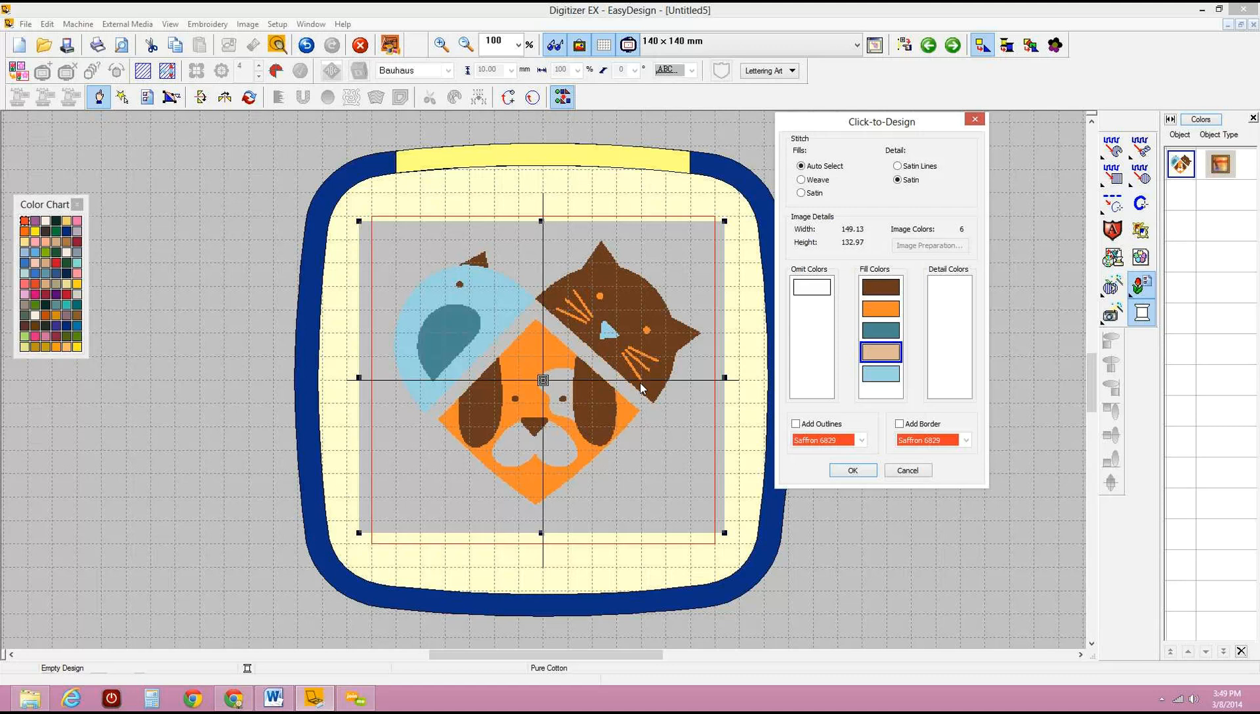
Move the tan color to the omitted colors and convert the pet image to stitches with Weave fills and Satin detail.
{"action": "left_click", "coordinate": [811, 297]}
{"action": "left_click_drag", "start_coordinate": [883, 348], "coordinate": [811, 309]}
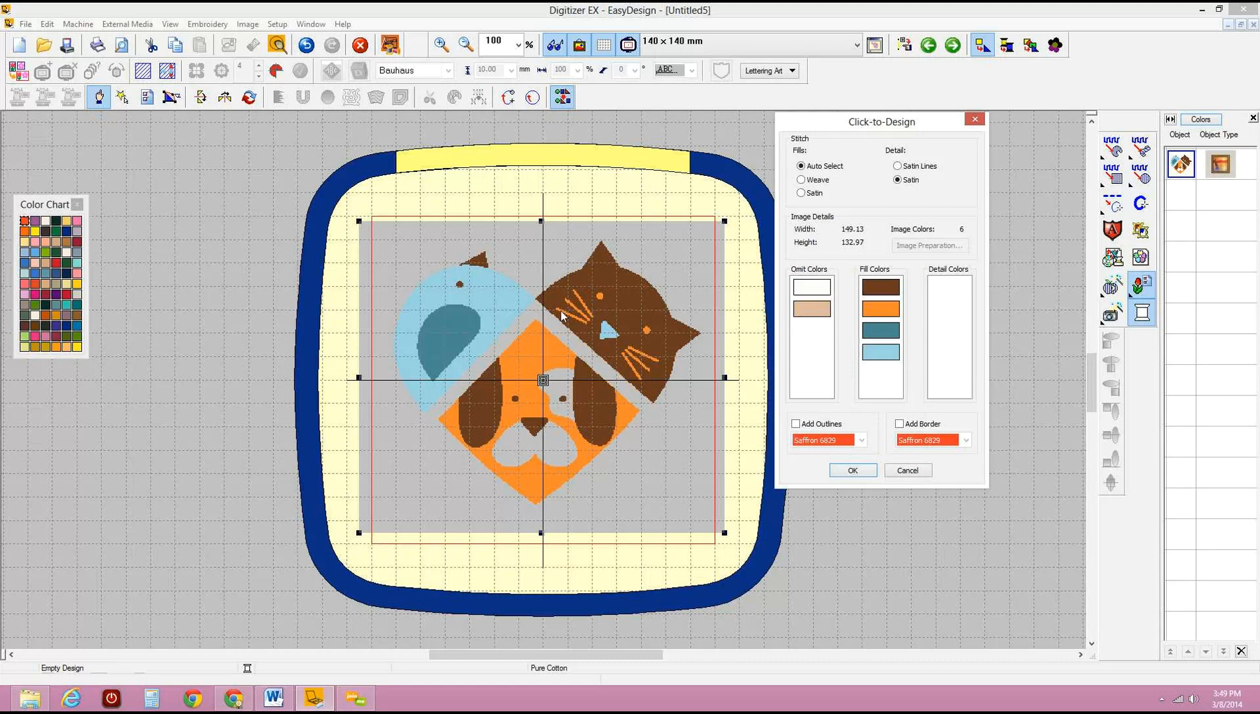
{"action": "left_click_drag", "start_coordinate": [822, 309], "coordinate": [881, 380]}
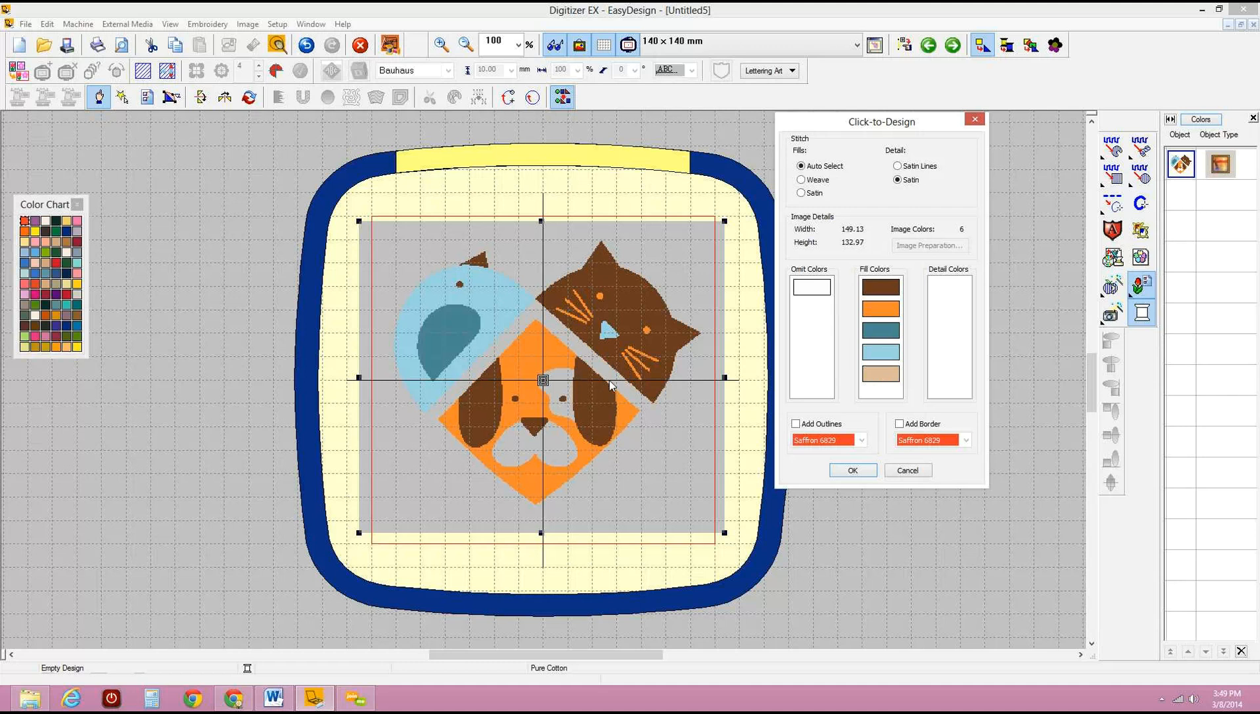
{"action": "left_click", "coordinate": [874, 377]}
{"action": "left_click_drag", "start_coordinate": [873, 375], "coordinate": [809, 325]}
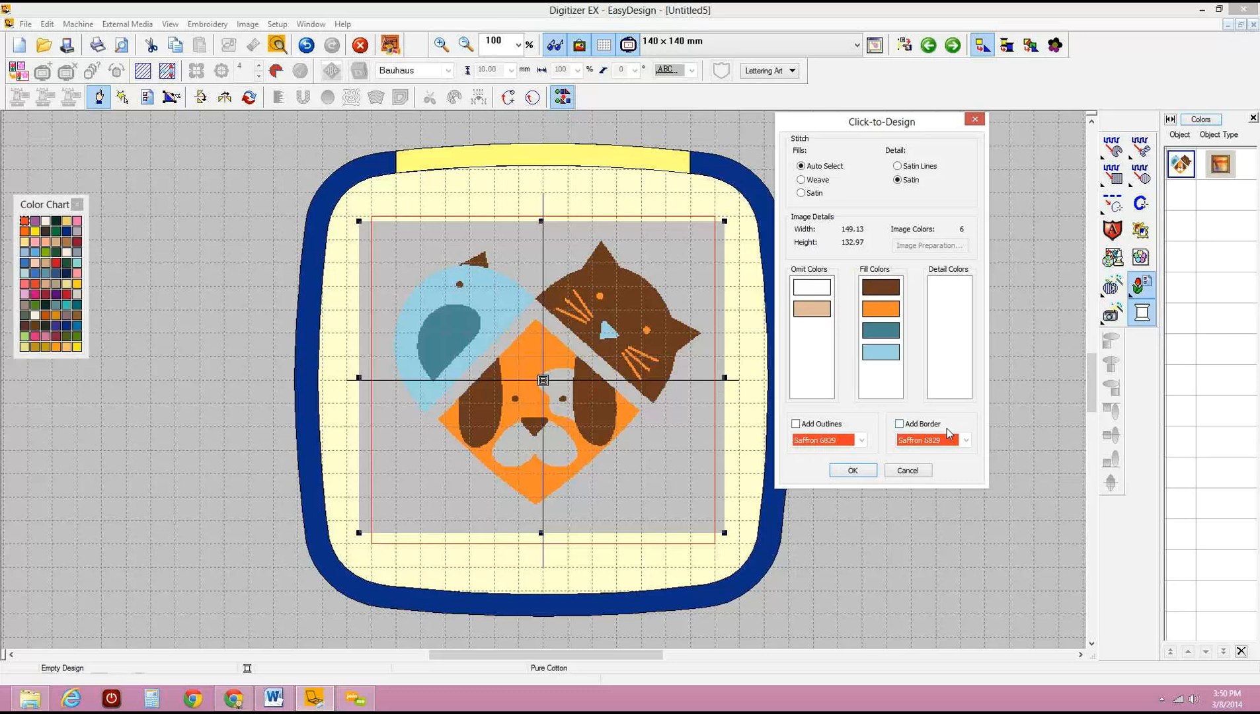
{"action": "left_click", "coordinate": [801, 181]}
{"action": "left_click", "coordinate": [852, 470]}
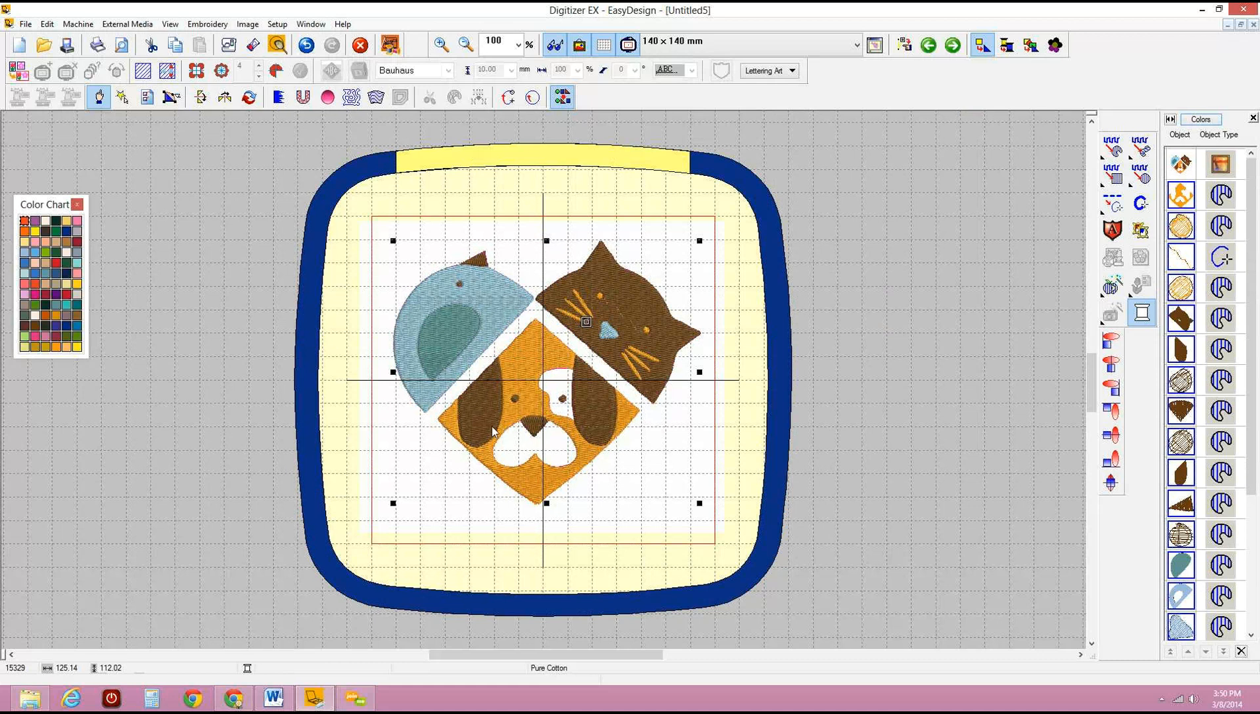
Inspect the pet stitching with the background image hidden, and show the image again.
{"action": "left_click", "coordinate": [580, 45]}
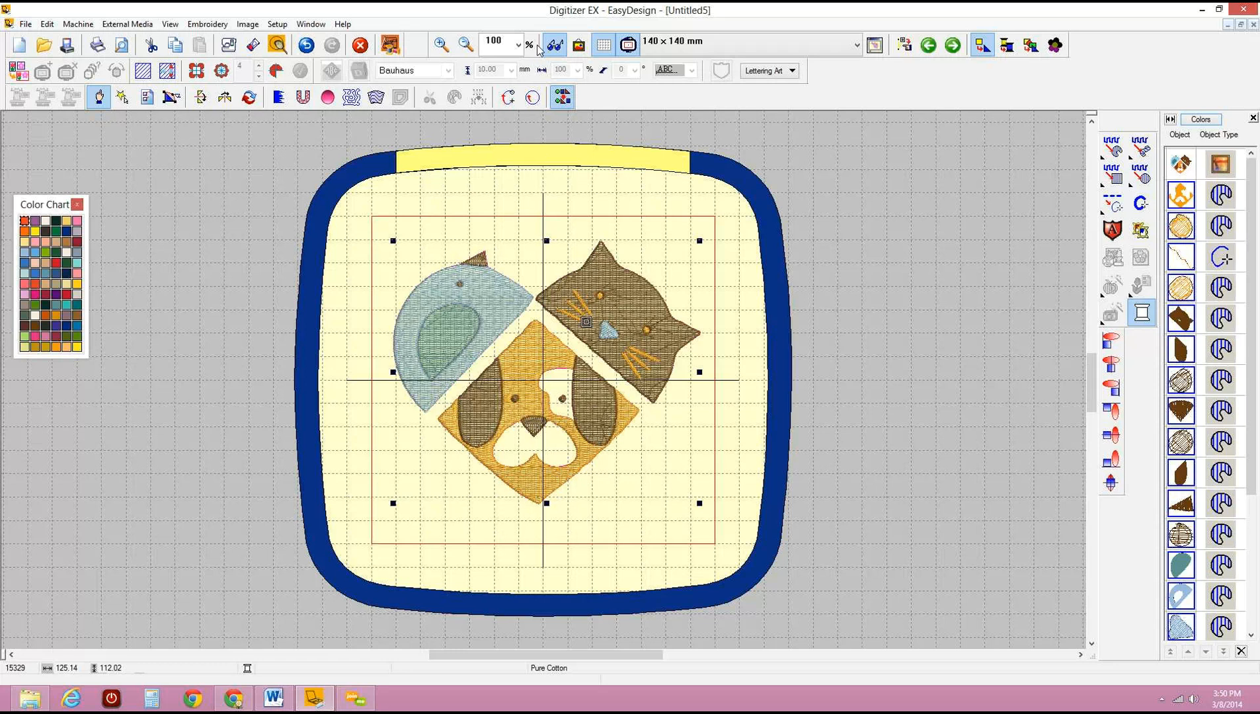
{"action": "left_click", "coordinate": [580, 45]}
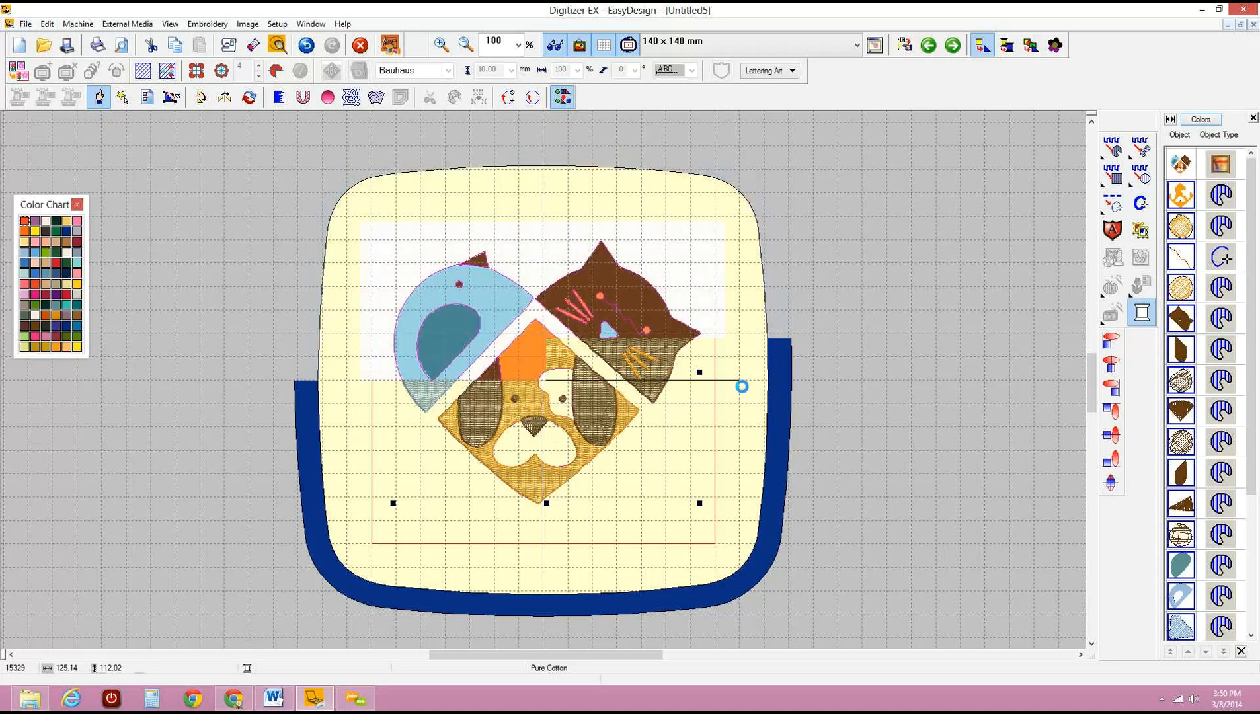
Fill the dog's white eye patch and muzzle using Click-to-Parallel Weave Fill without Holes.
{"action": "left_click", "coordinate": [1103, 298]}
{"action": "left_click", "coordinate": [958, 291]}
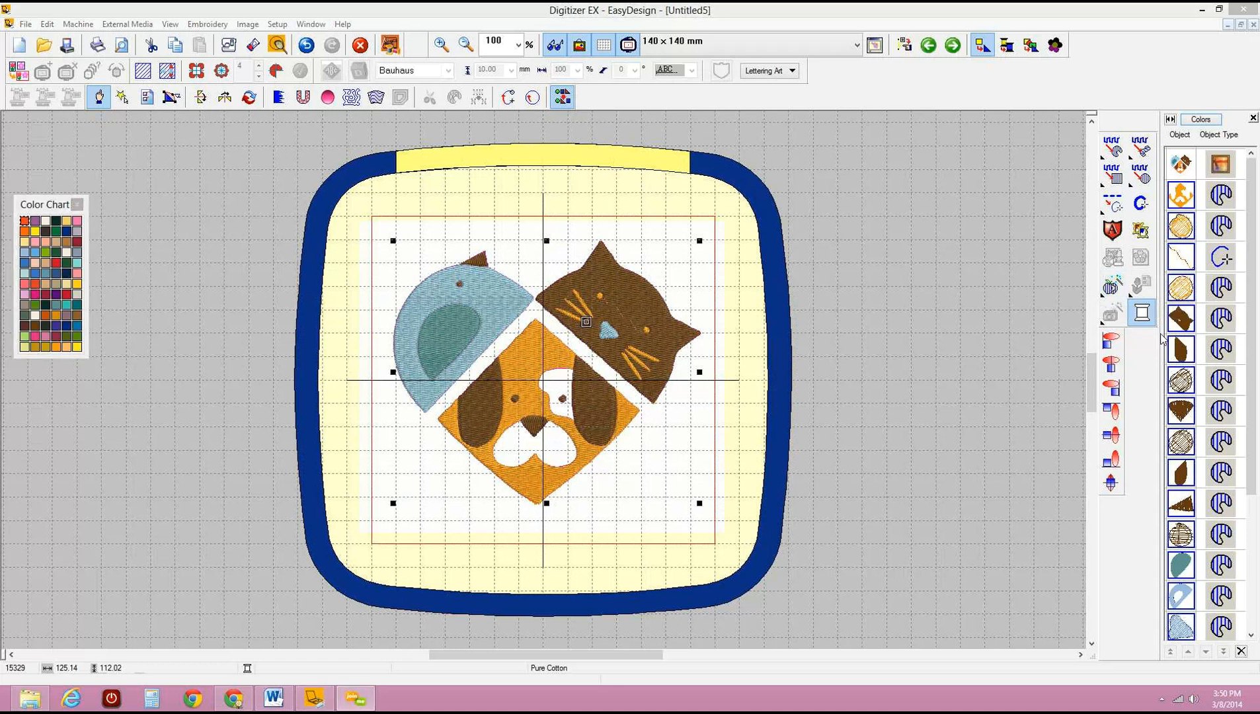
{"action": "left_click", "coordinate": [1103, 298]}
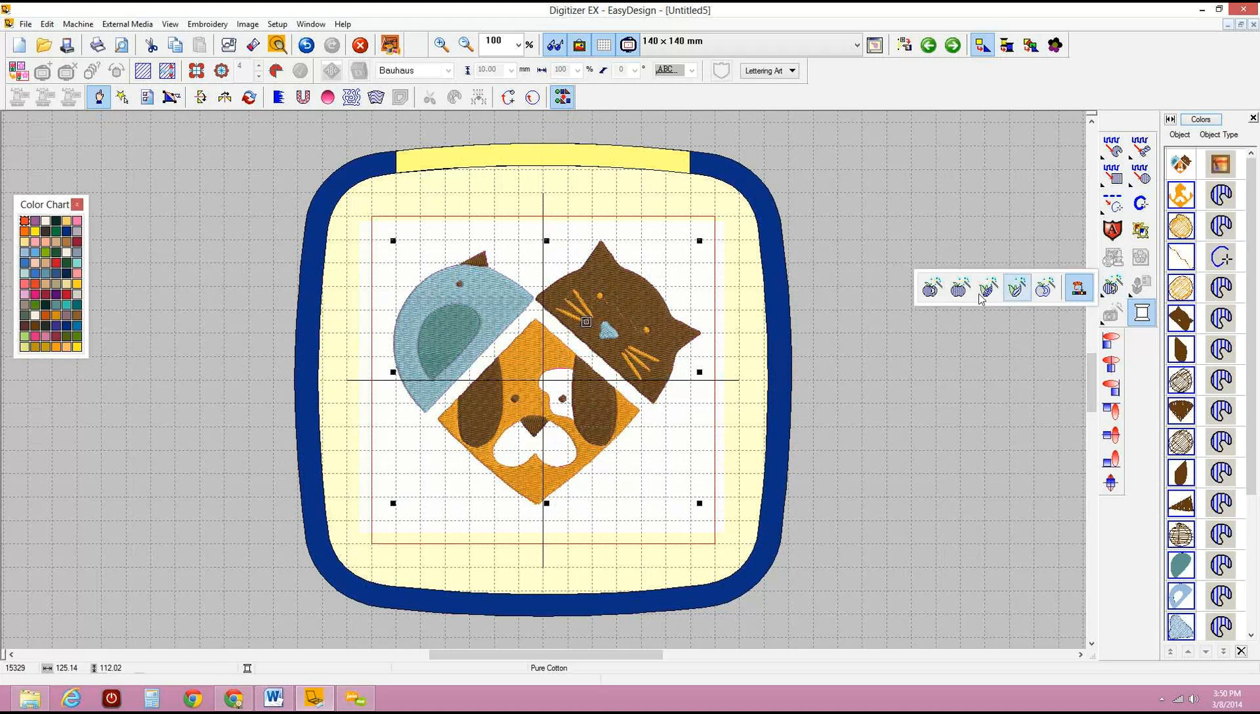
{"action": "left_click", "coordinate": [958, 289]}
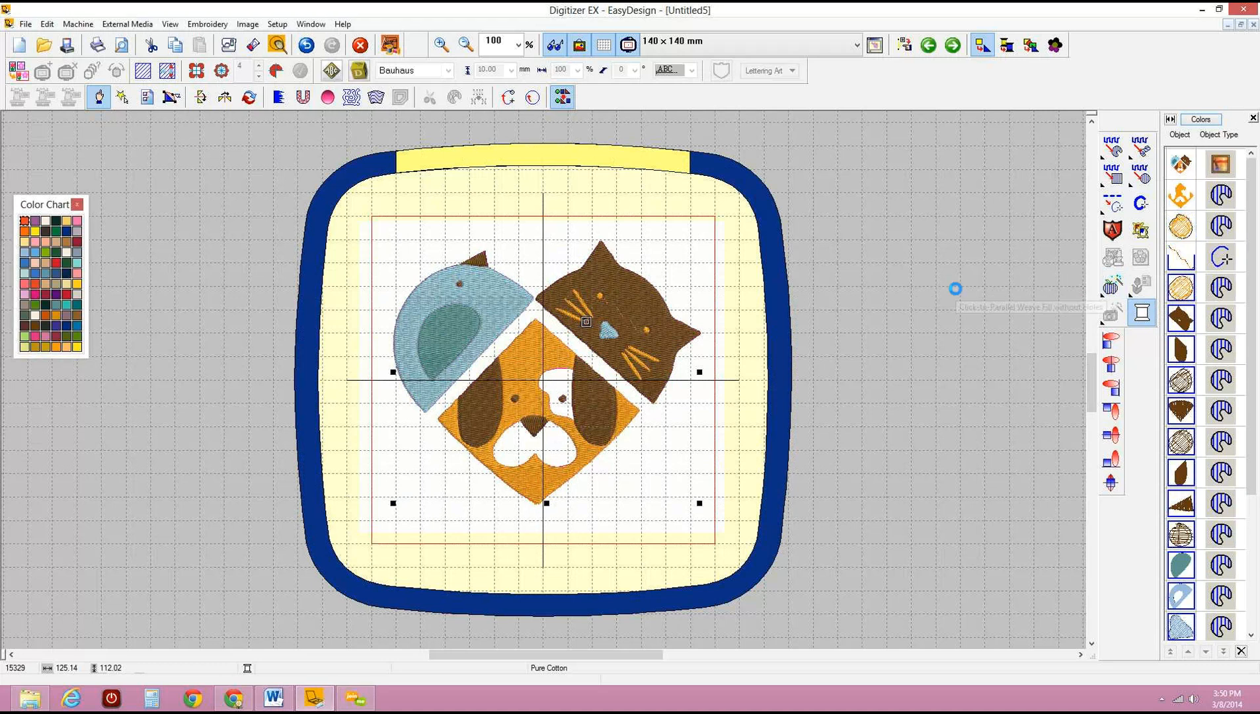
{"action": "left_click", "coordinate": [558, 378]}
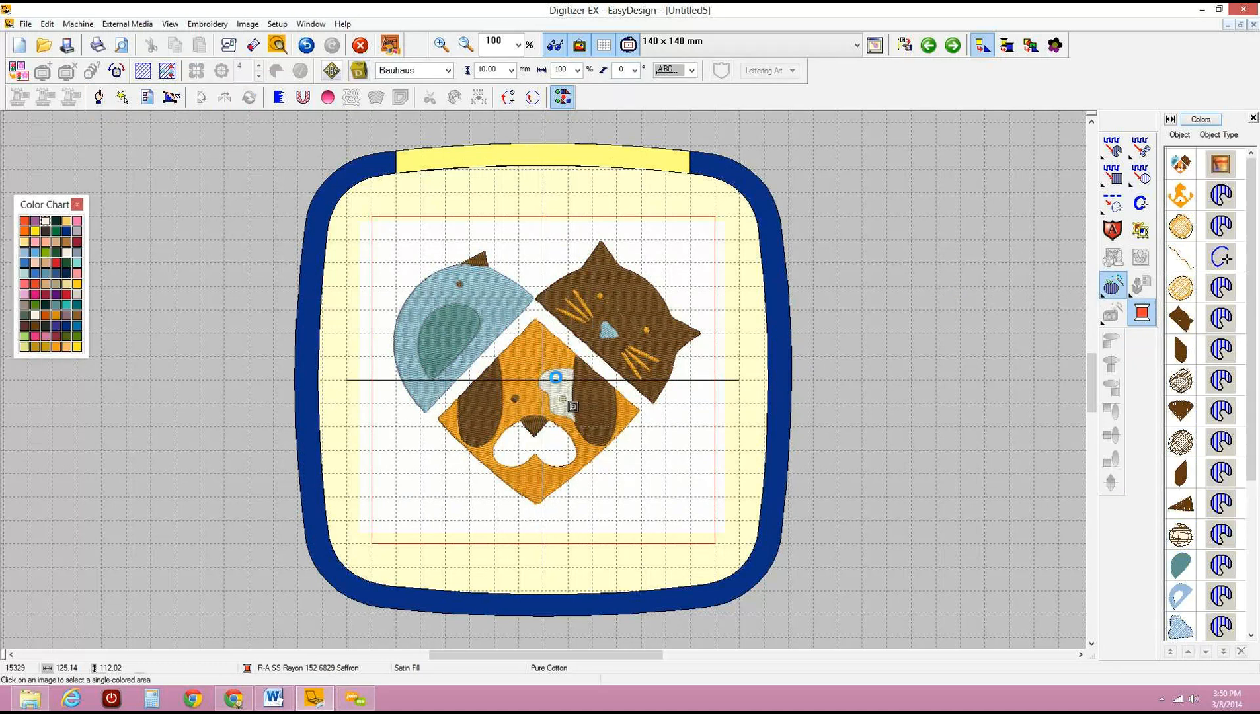
{"action": "left_click", "coordinate": [554, 446]}
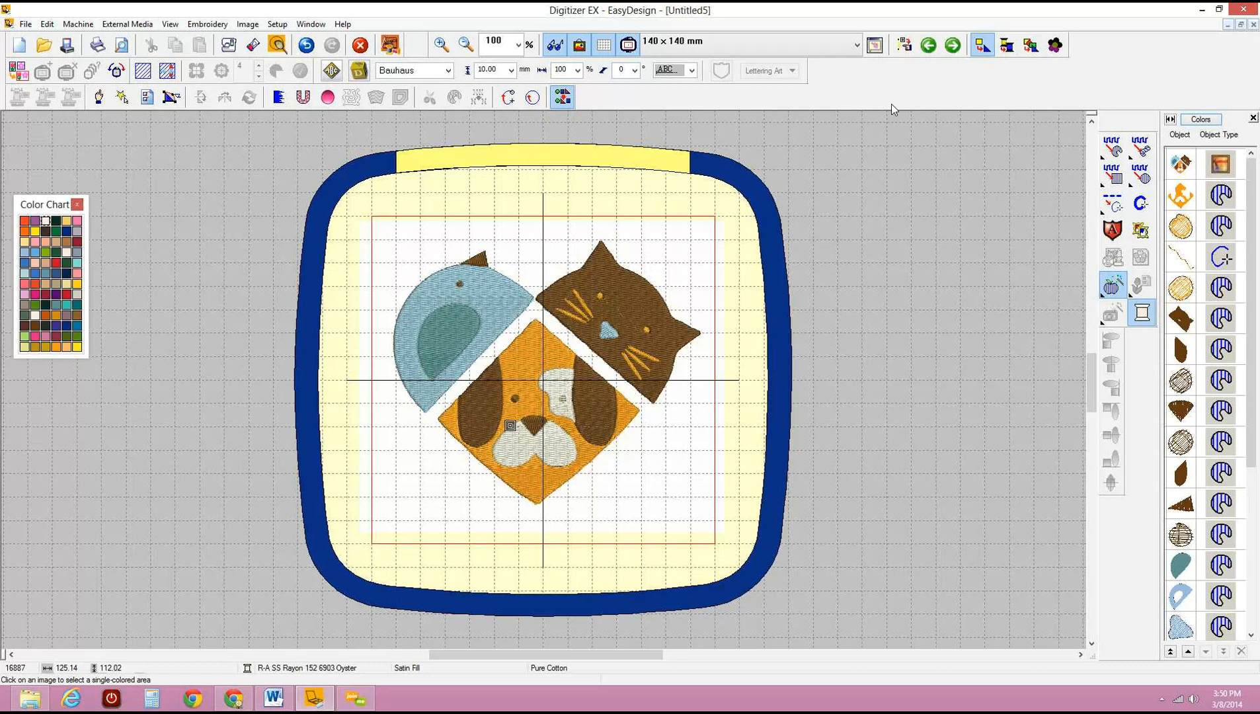
Move the Oyster 6903 color of the dog's patches to the start of the stitching sequence.
{"action": "left_click", "coordinate": [1201, 119]}
{"action": "left_click", "coordinate": [1182, 349]}
{"action": "left_click_drag", "start_coordinate": [1180, 190], "coordinate": [1180, 192]}
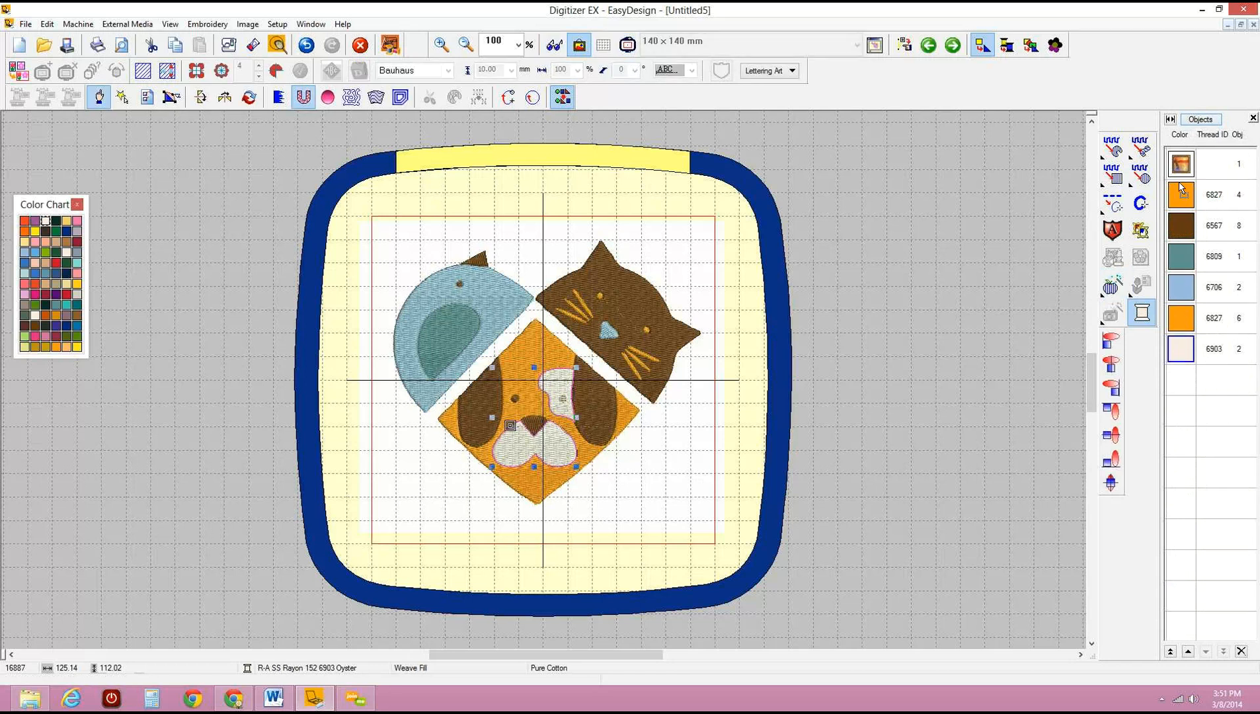
{"action": "left_click", "coordinate": [866, 273]}
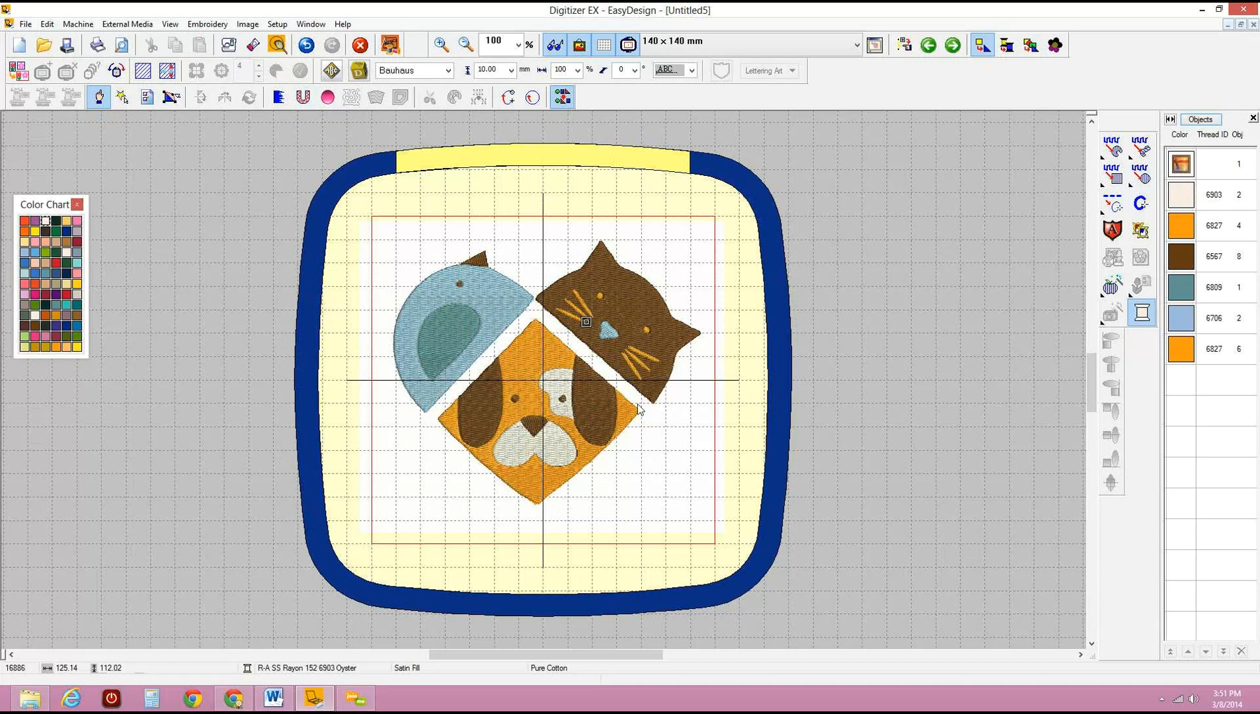
Select the bird's body and the cat's head in turn to examine the holes in their fills.
{"action": "left_click", "coordinate": [461, 285]}
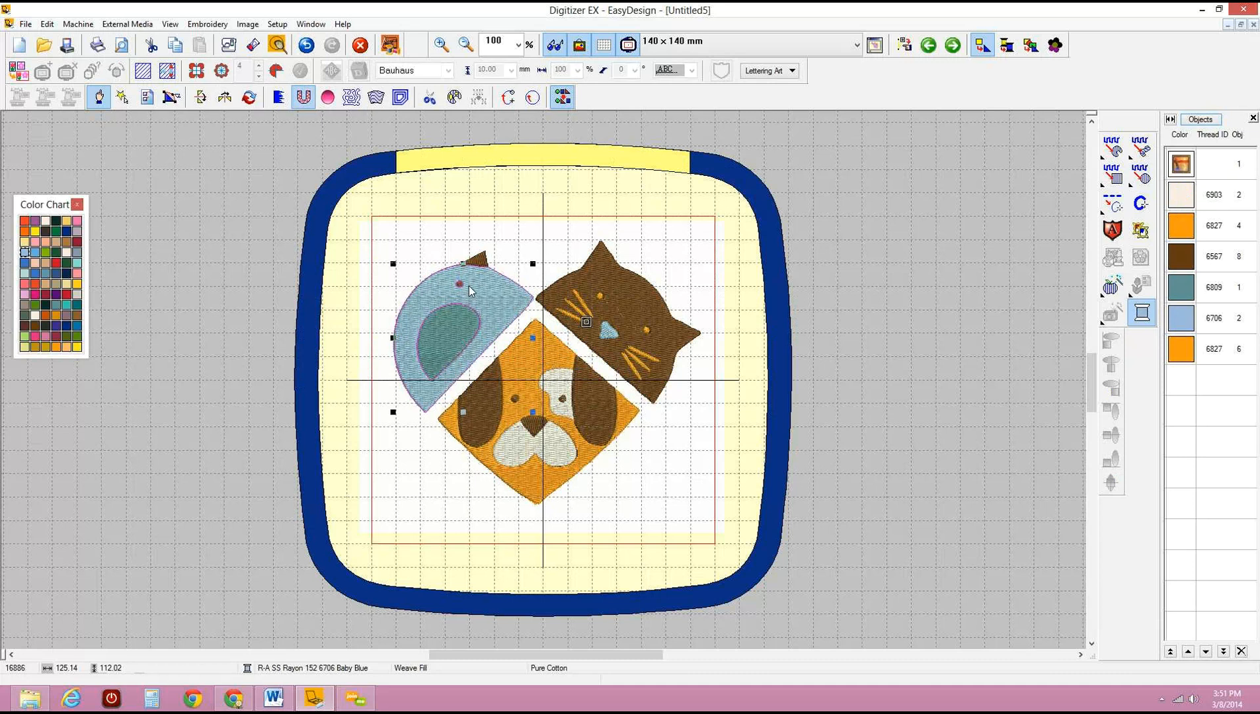
{"action": "left_click", "coordinate": [978, 253]}
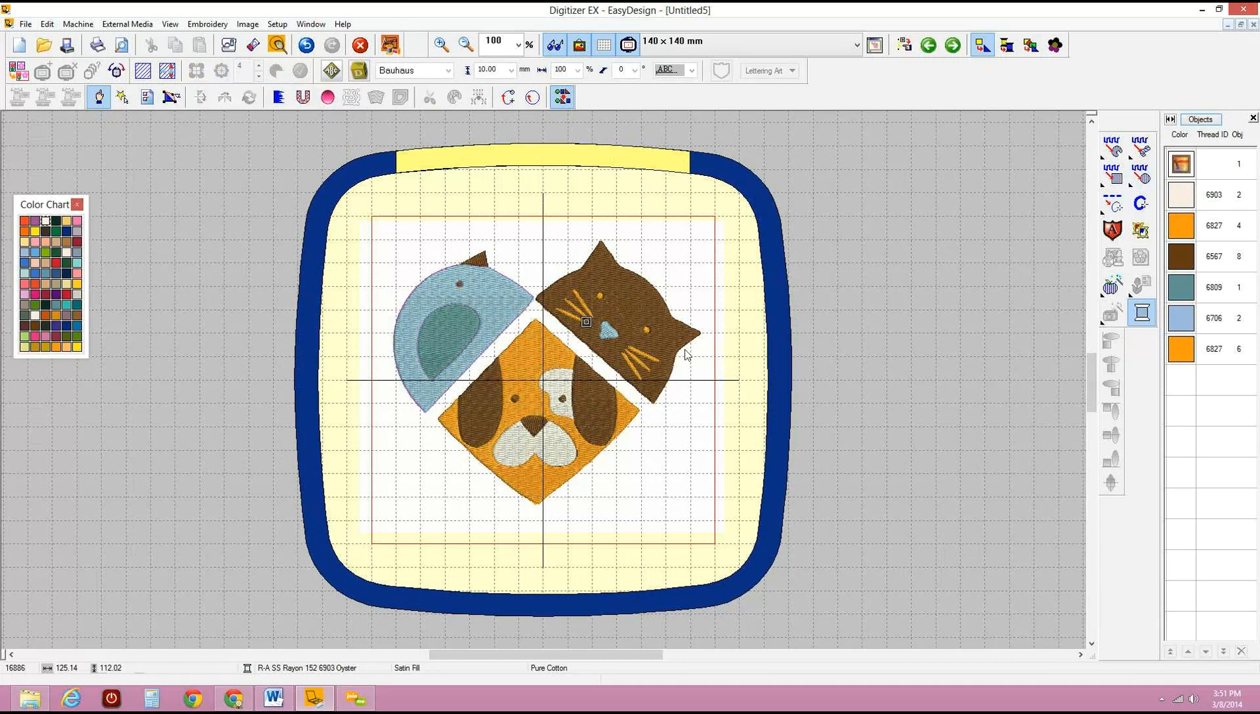
{"action": "left_click", "coordinate": [600, 295]}
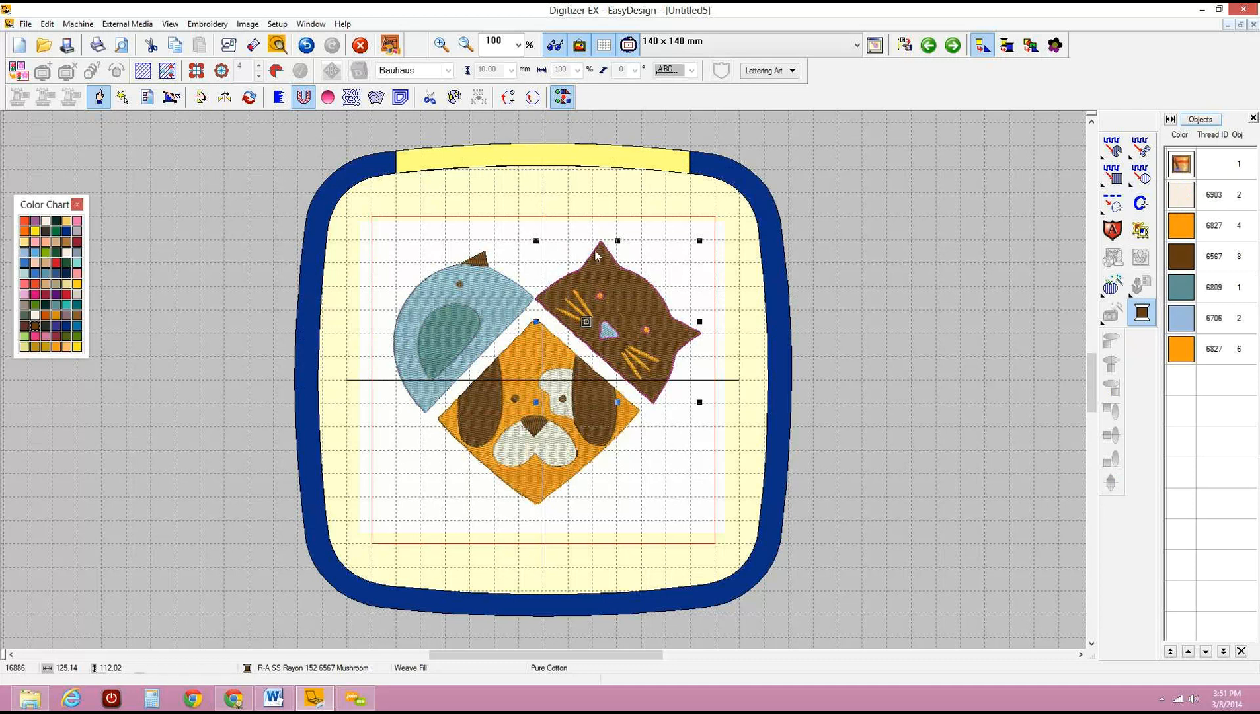
{"action": "left_click", "coordinate": [597, 47]}
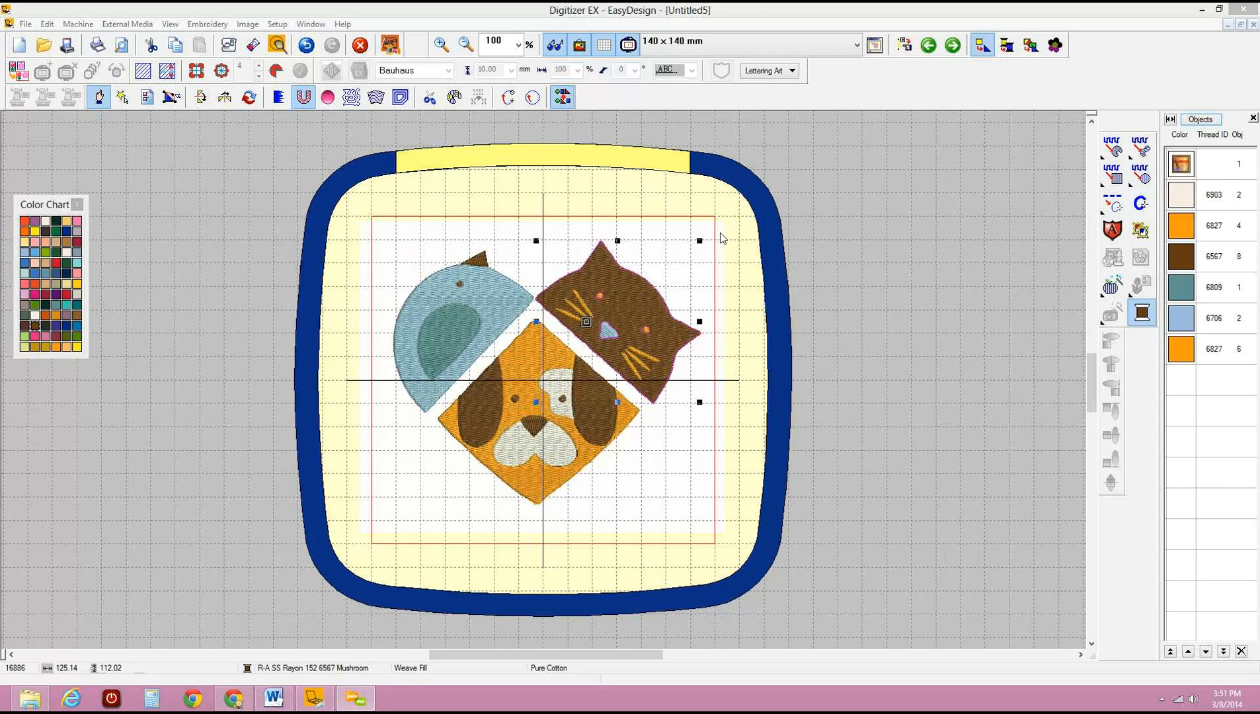
{"action": "key", "text": "ctrl+a"}
{"action": "left_click_drag", "start_coordinate": [640, 334], "coordinate": [604, 271]}
{"action": "left_click", "coordinate": [306, 45]}
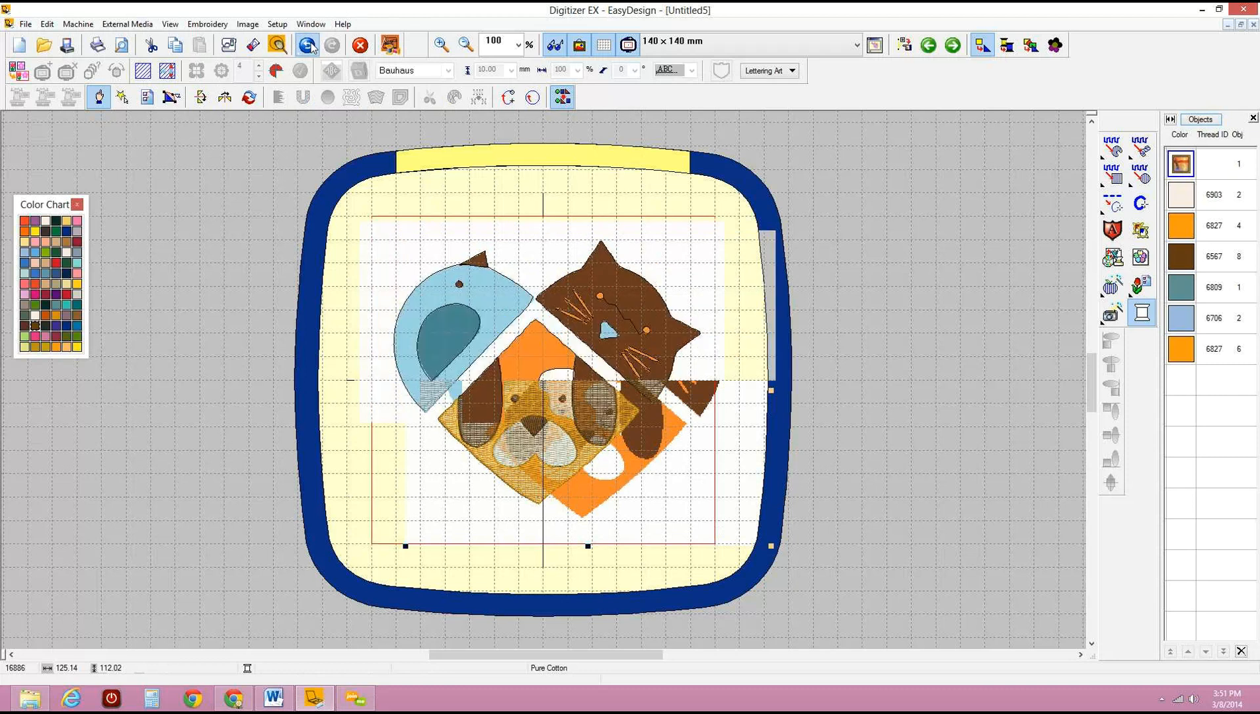
Examine the cat's eye stitching up close, and restore the view to 100%.
{"action": "left_click_drag", "start_coordinate": [554, 259], "coordinate": [676, 355]}
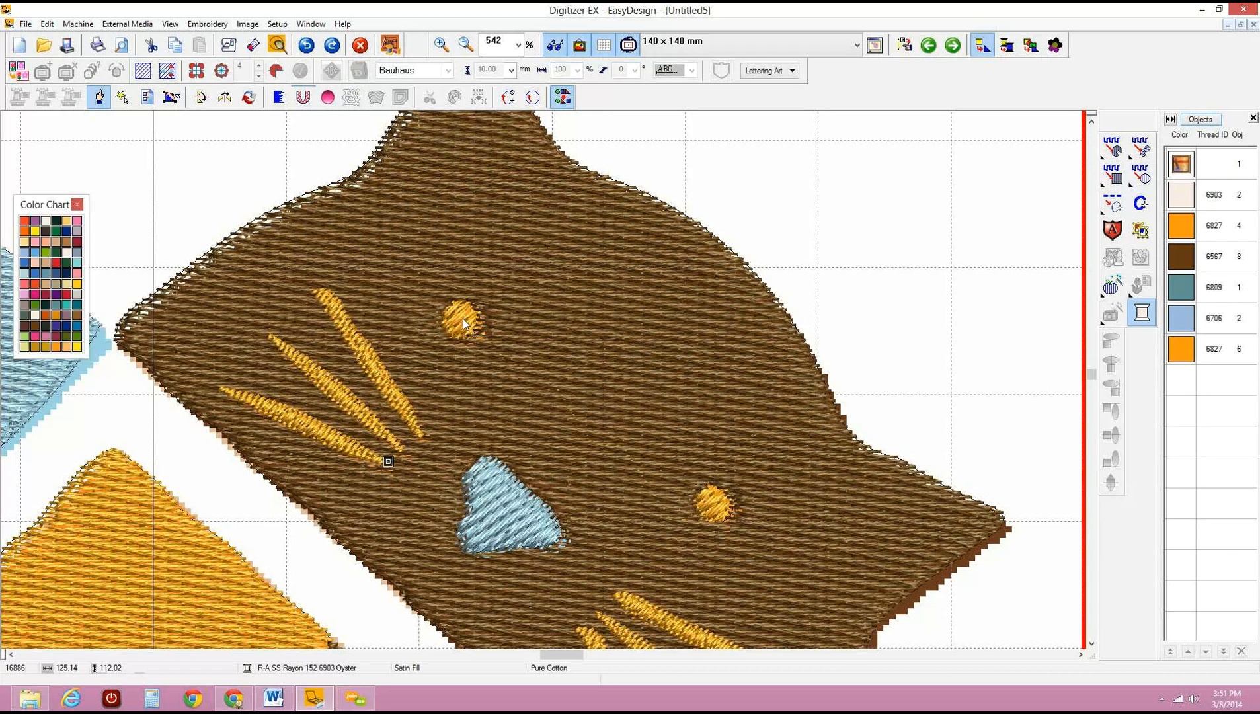
{"action": "left_click", "coordinate": [718, 498]}
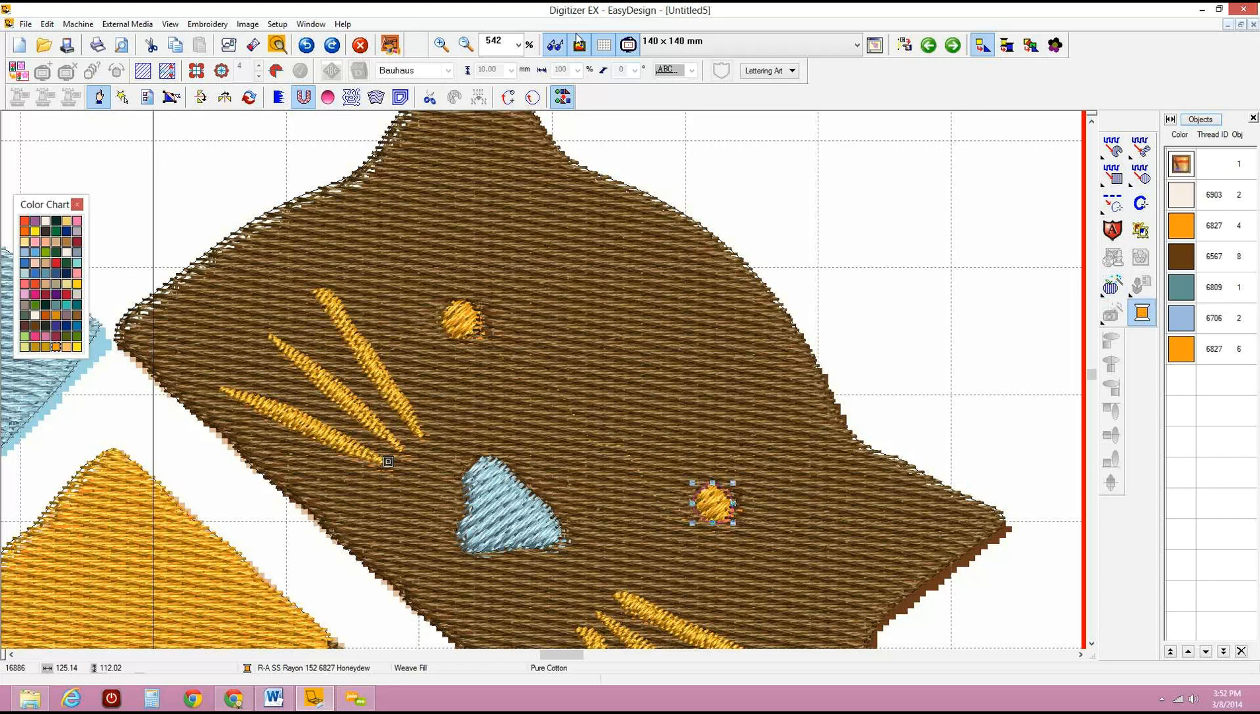
{"action": "left_click", "coordinate": [518, 45]}
{"action": "left_click", "coordinate": [502, 84]}
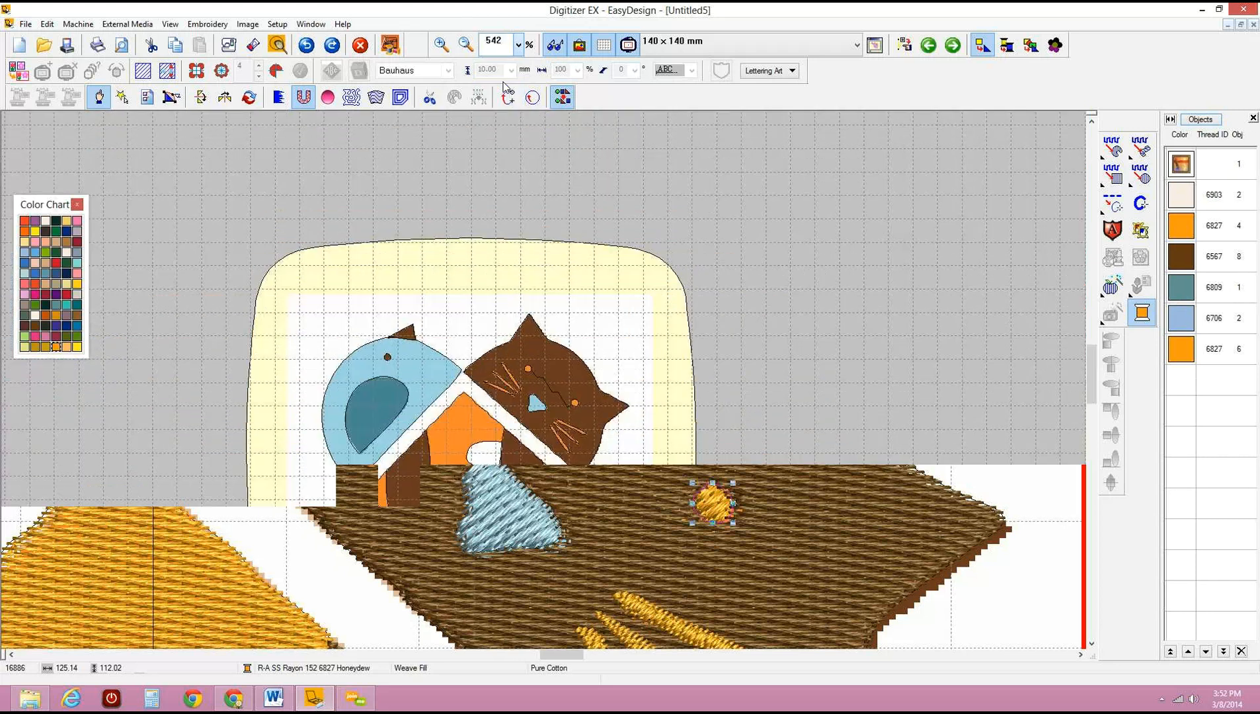
{"action": "left_click", "coordinate": [767, 316]}
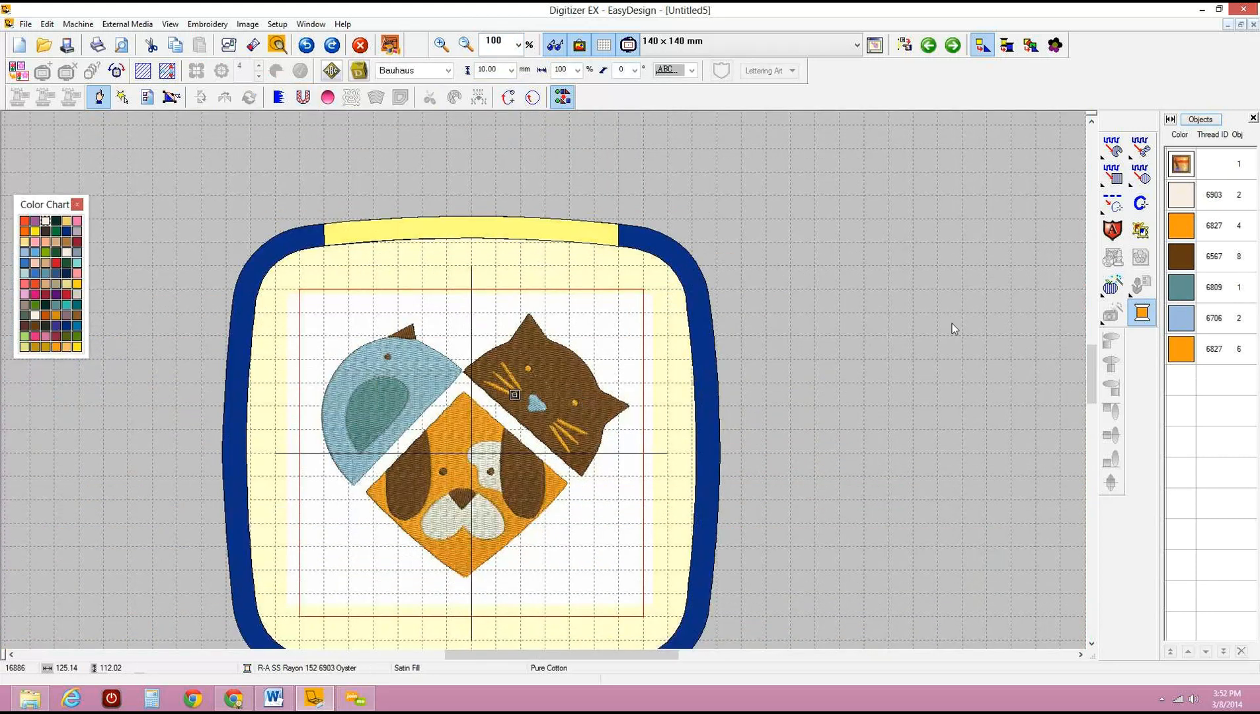
Delete the cat's brown head fill and the stray orange line between its eyes.
{"action": "left_click", "coordinate": [556, 374]}
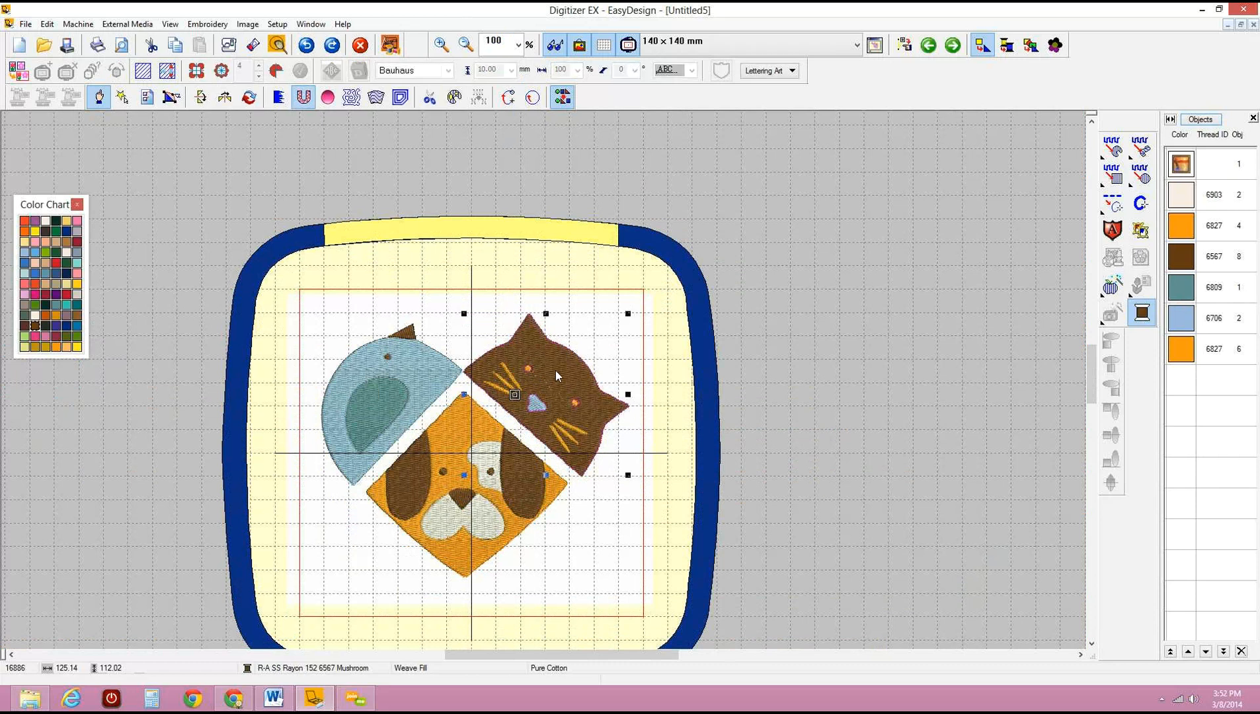
{"action": "key", "text": "Delete"}
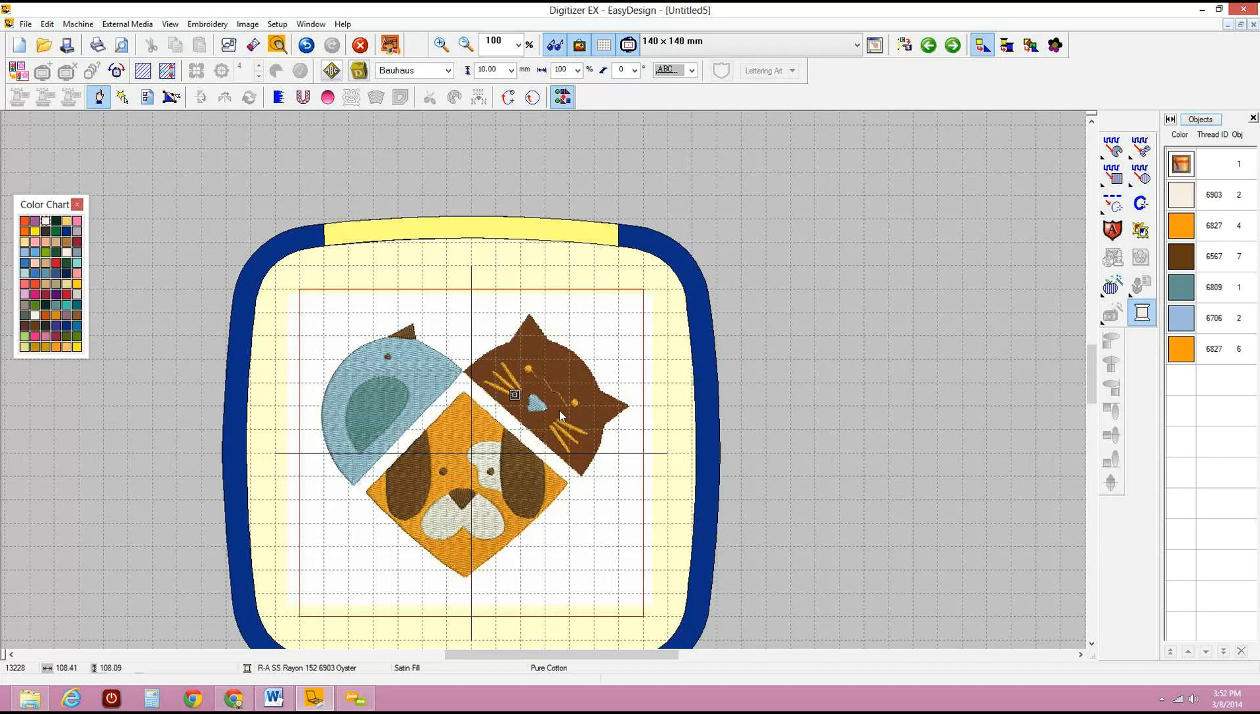
{"action": "key", "text": "Delete"}
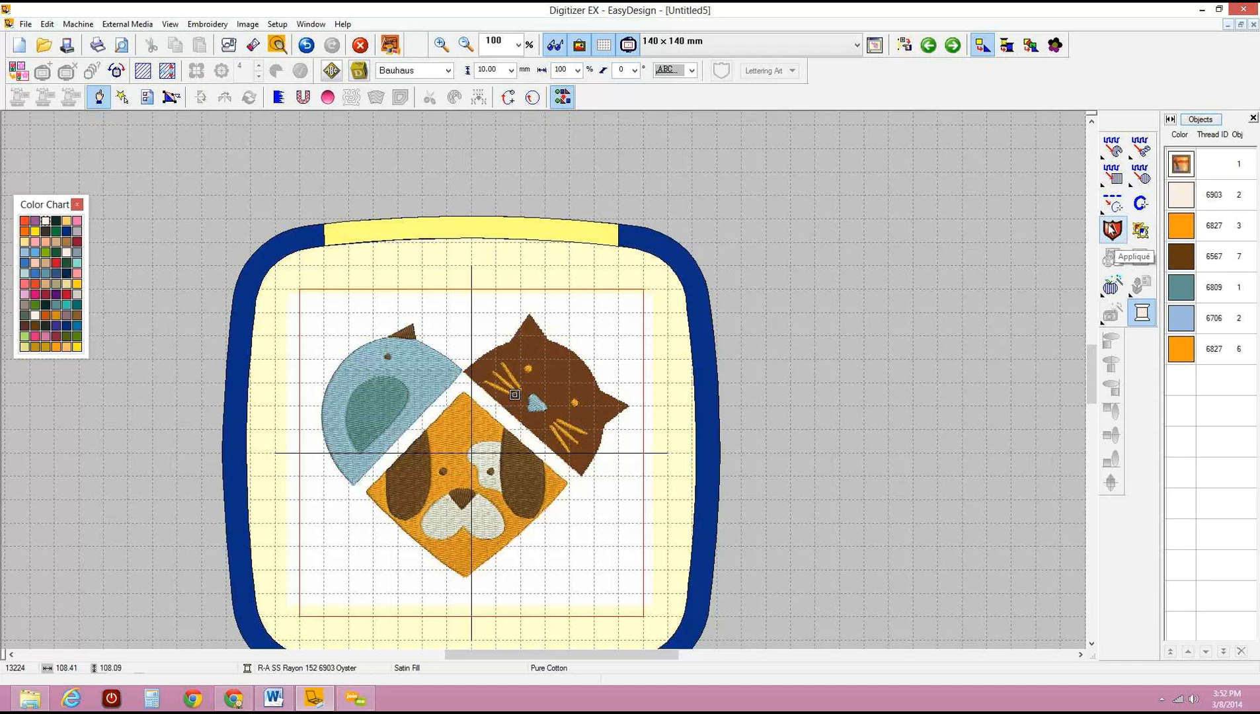
Refill the cat's brown head using Click-to-Parallel Weave Fill without Holes.
{"action": "left_click", "coordinate": [1110, 288]}
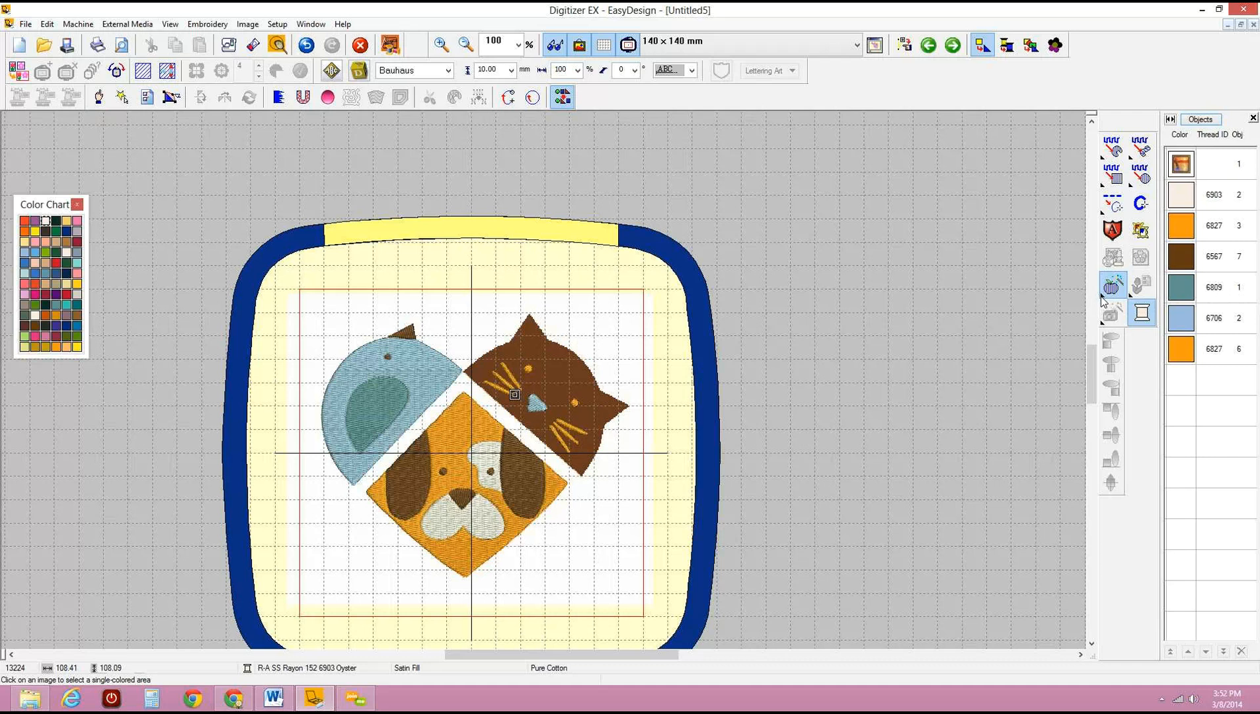
{"action": "left_click", "coordinate": [1100, 296]}
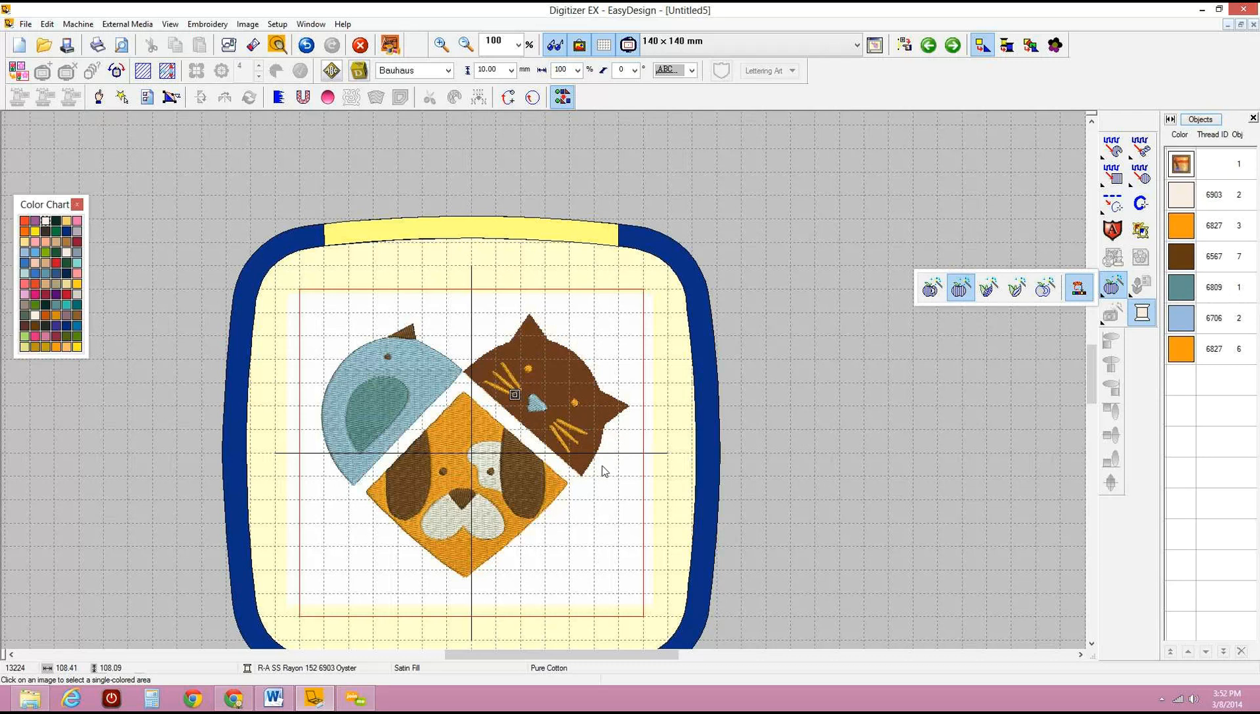
{"action": "left_click", "coordinate": [959, 291]}
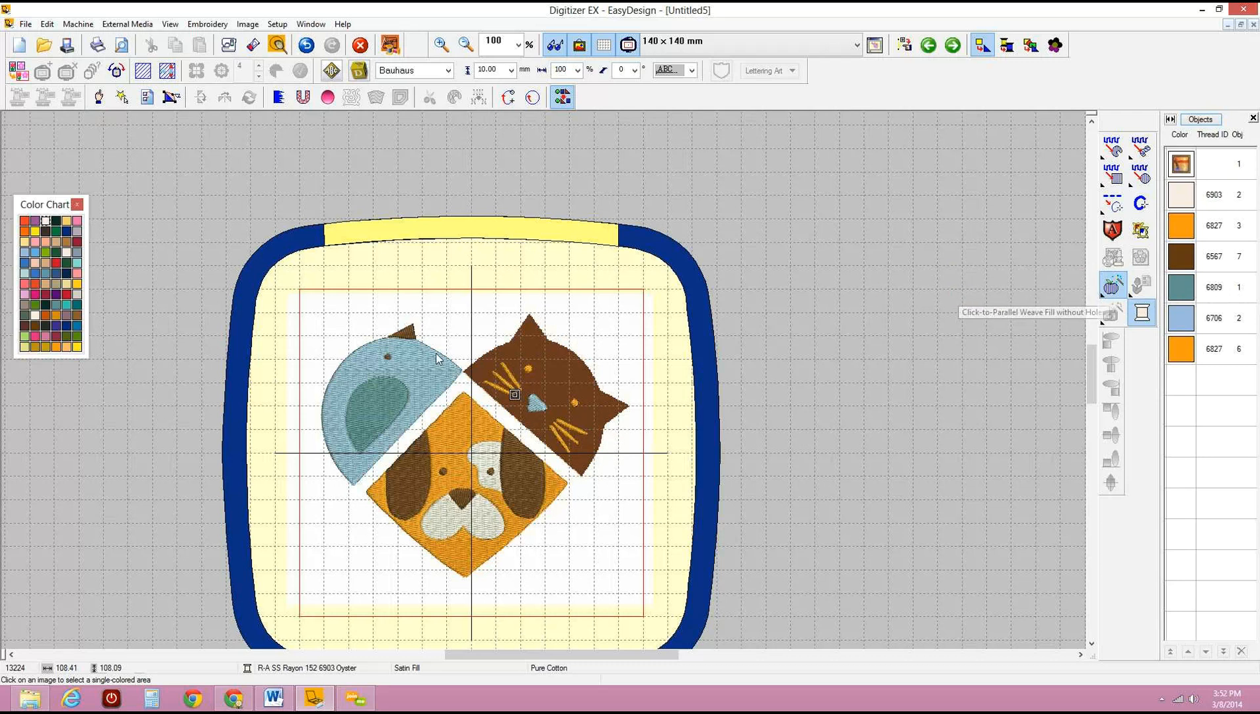
{"action": "left_click", "coordinate": [535, 346]}
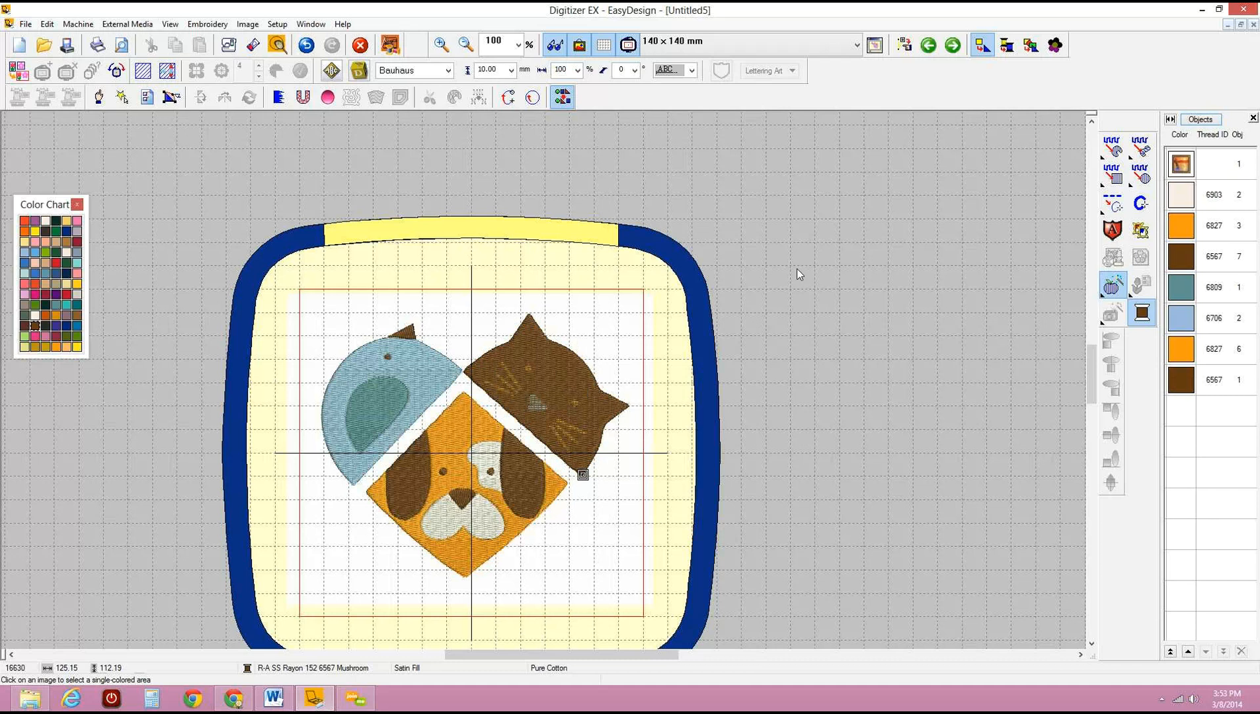
Move the cat head's new brown 6567 fill to the start of the stitching sequence.
{"action": "left_click", "coordinate": [1188, 379]}
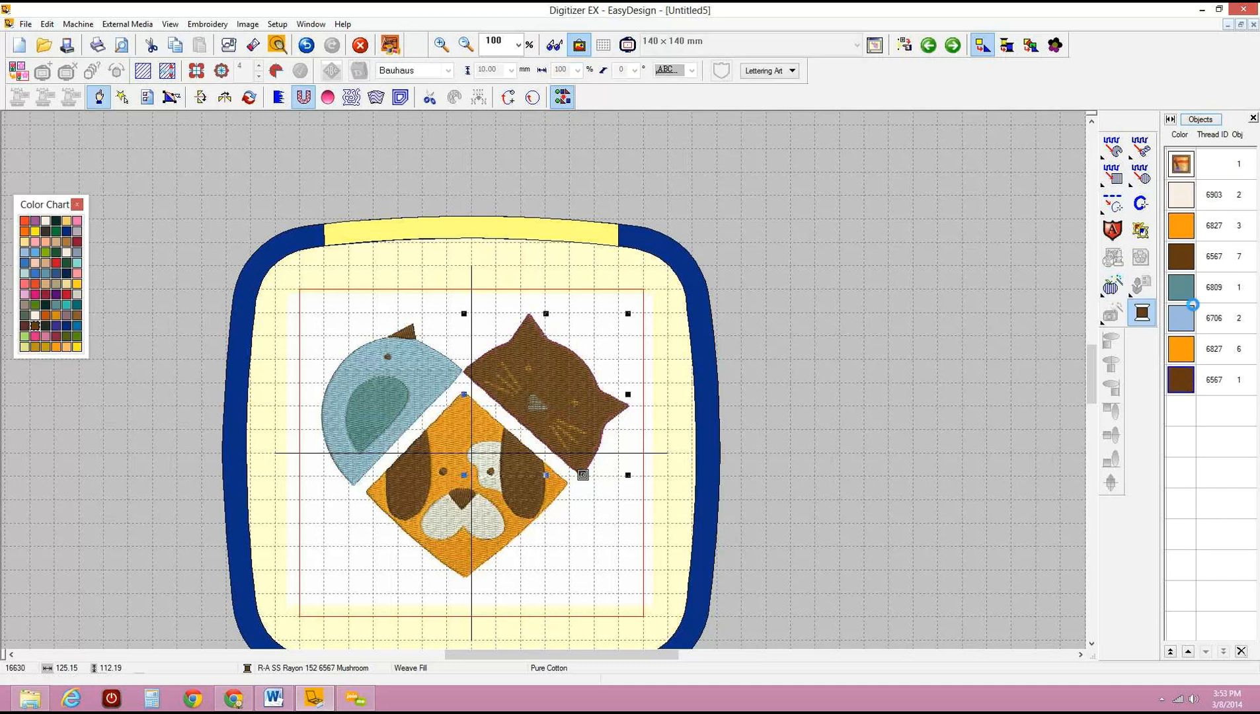
{"action": "left_click", "coordinate": [1112, 205]}
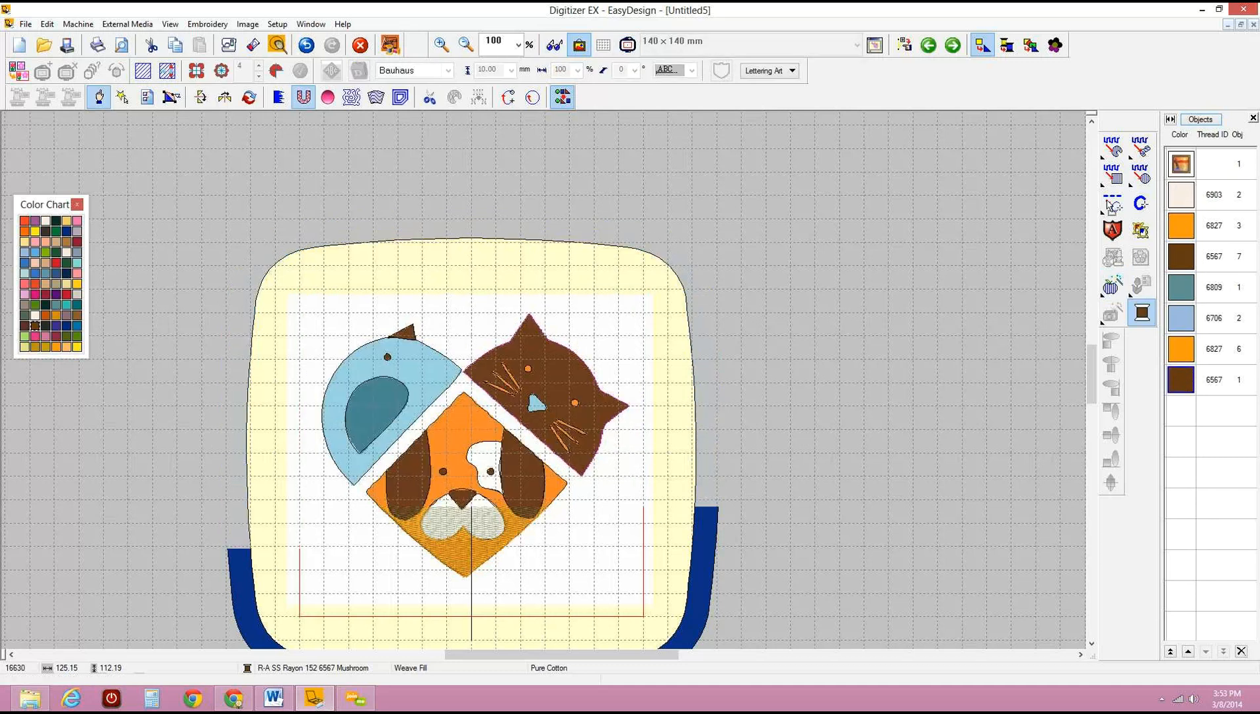
{"action": "left_click", "coordinate": [820, 335]}
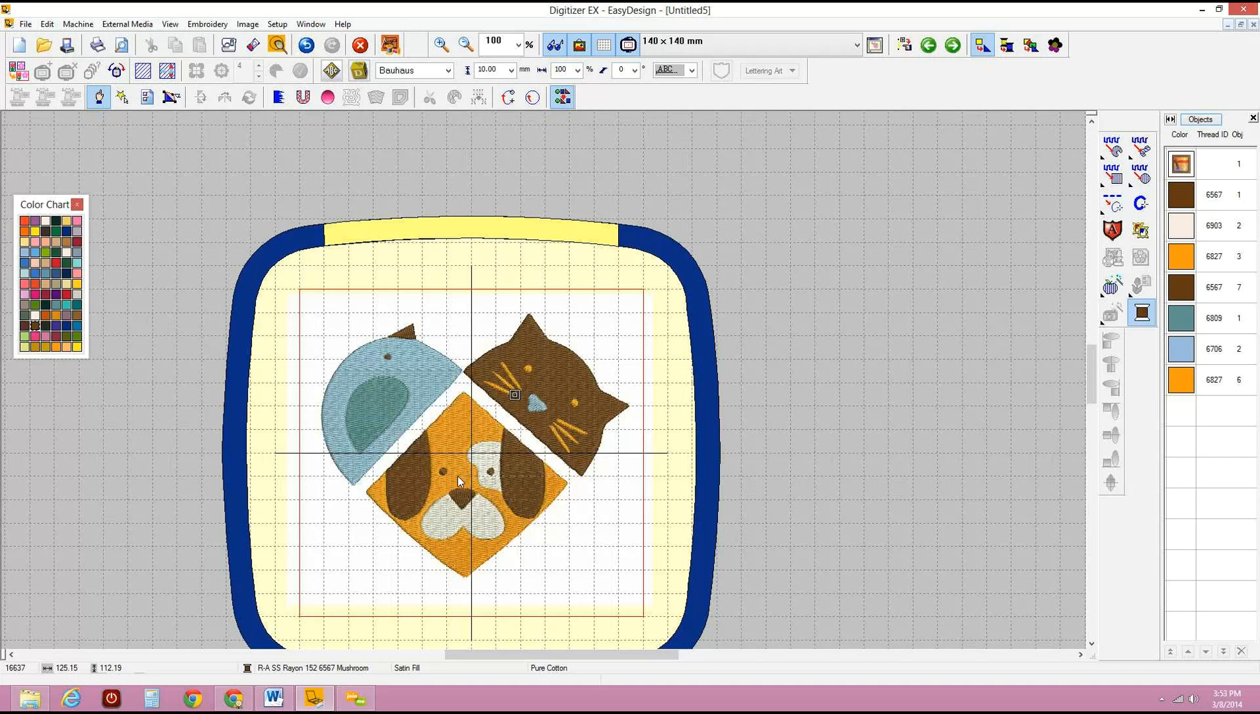
Select the entire pet design and open the Choose Fabric settings.
{"action": "scroll", "coordinate": [309, 338], "scroll_direction": "up", "scroll_amount": 1}
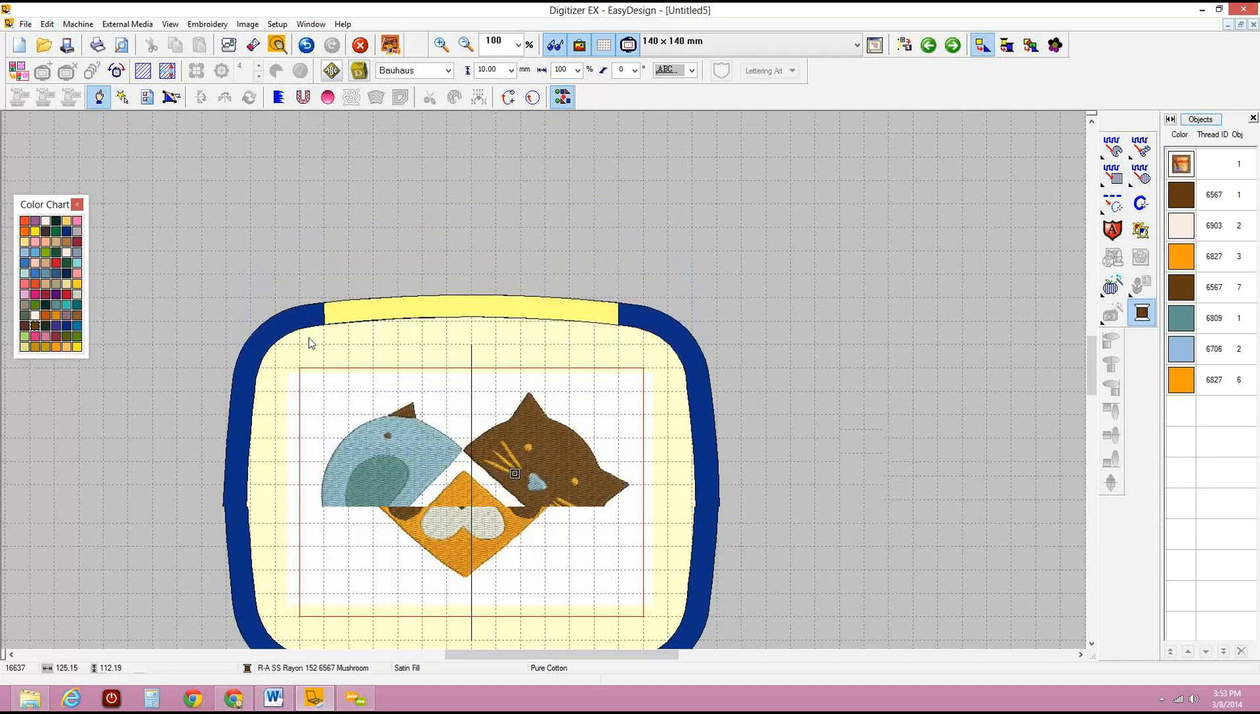
{"action": "scroll", "coordinate": [312, 344], "scroll_direction": "down", "scroll_amount": 1}
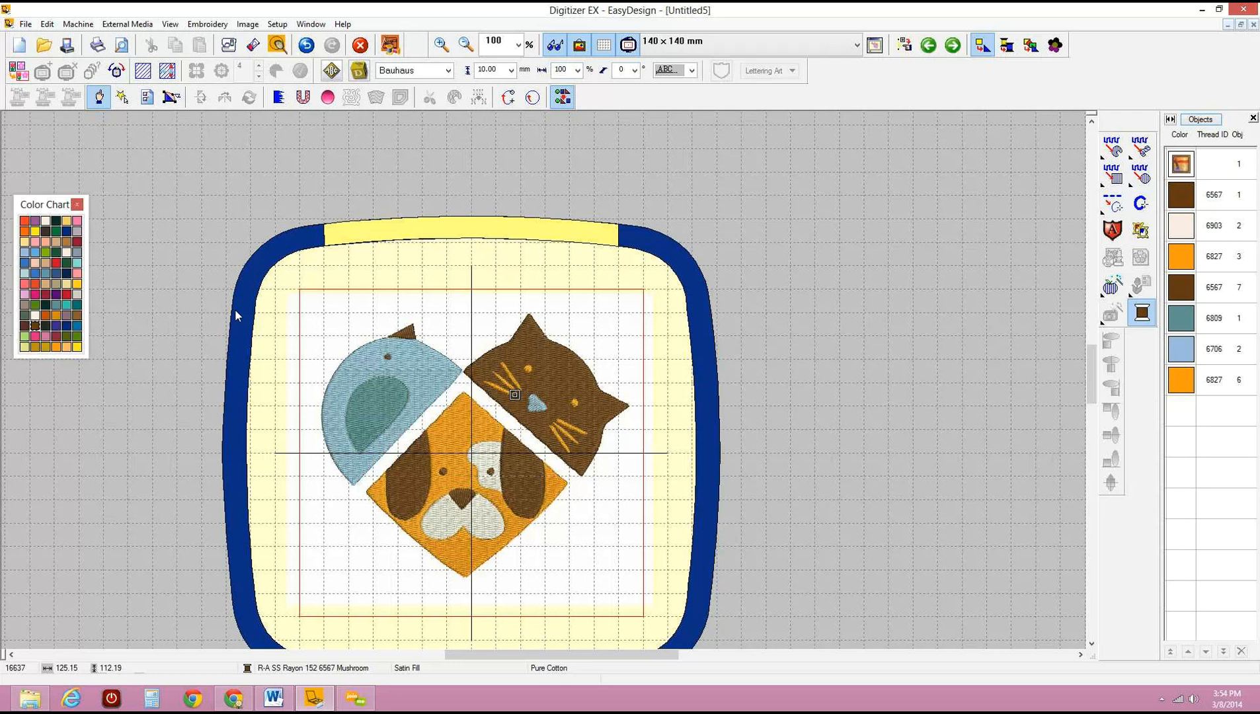
{"action": "left_click_drag", "start_coordinate": [243, 289], "coordinate": [658, 610]}
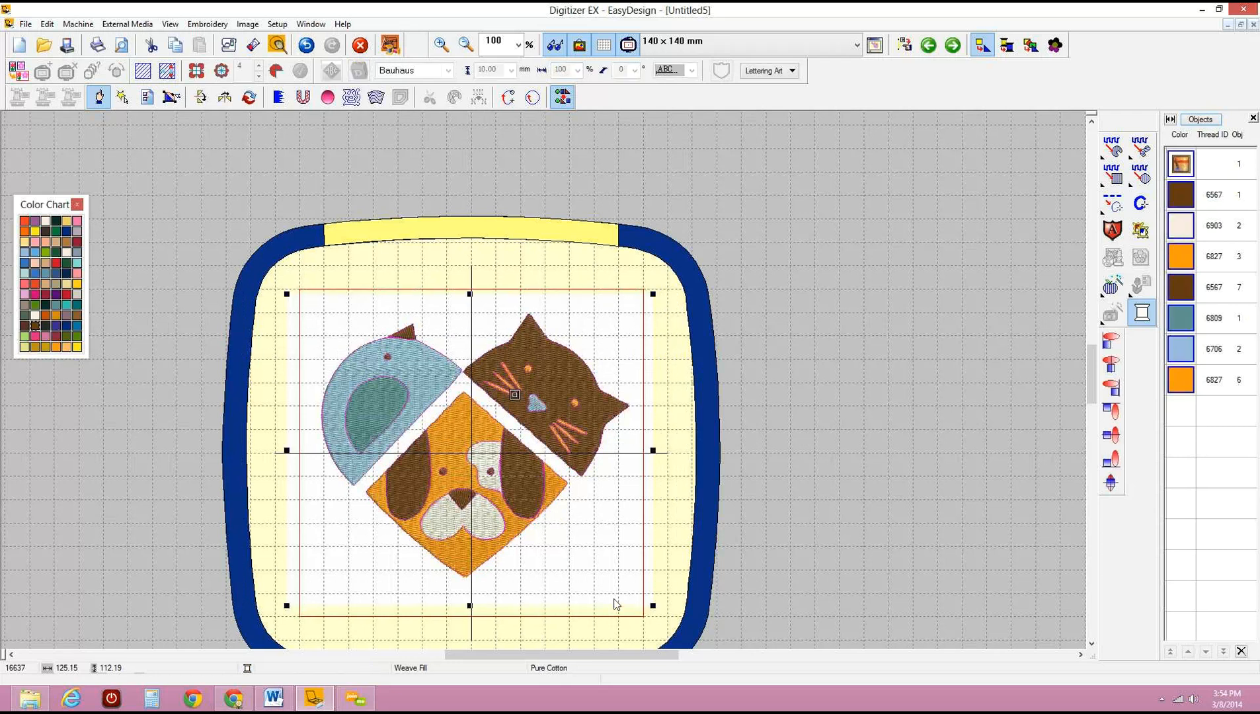
{"action": "left_click", "coordinate": [47, 25]}
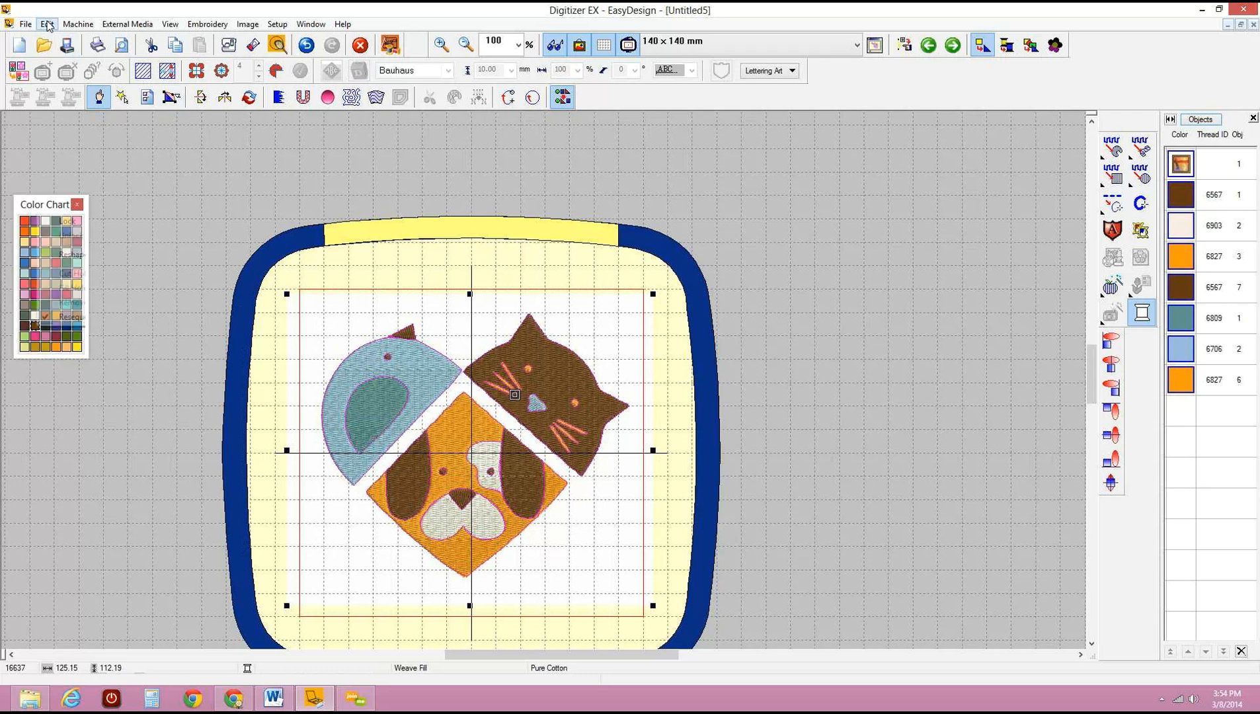
{"action": "left_click", "coordinate": [79, 73]}
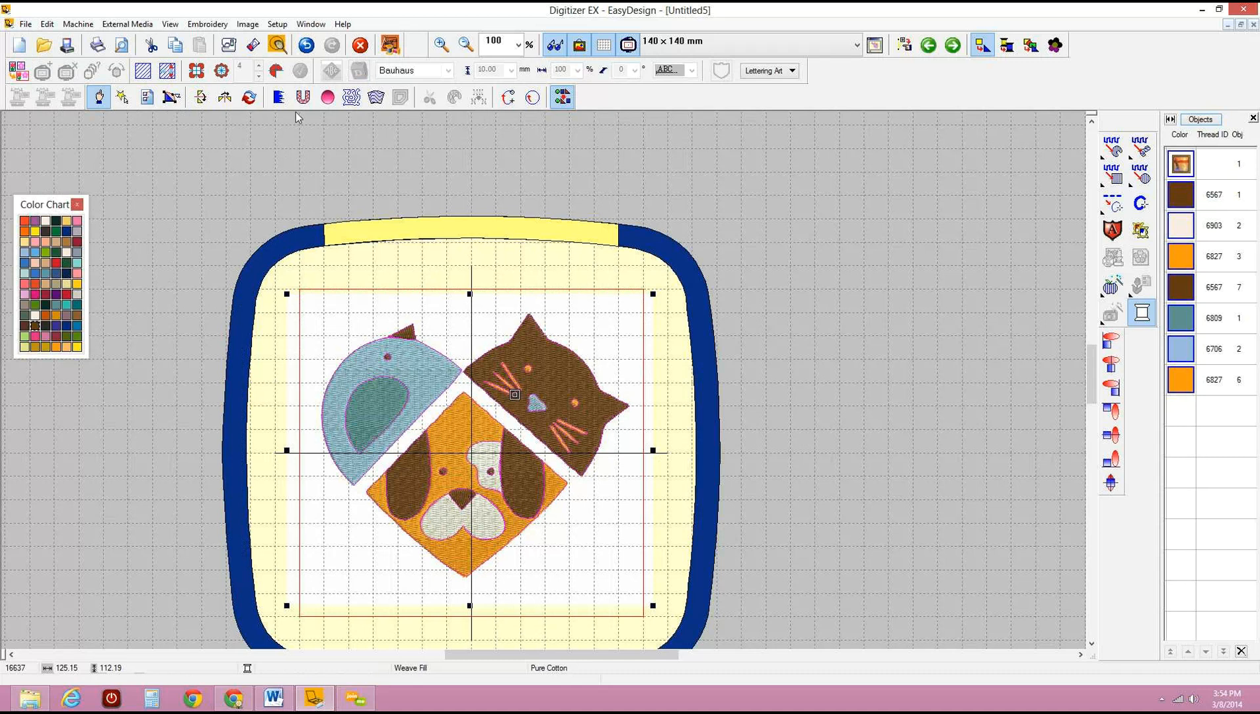
{"action": "left_click", "coordinate": [286, 28]}
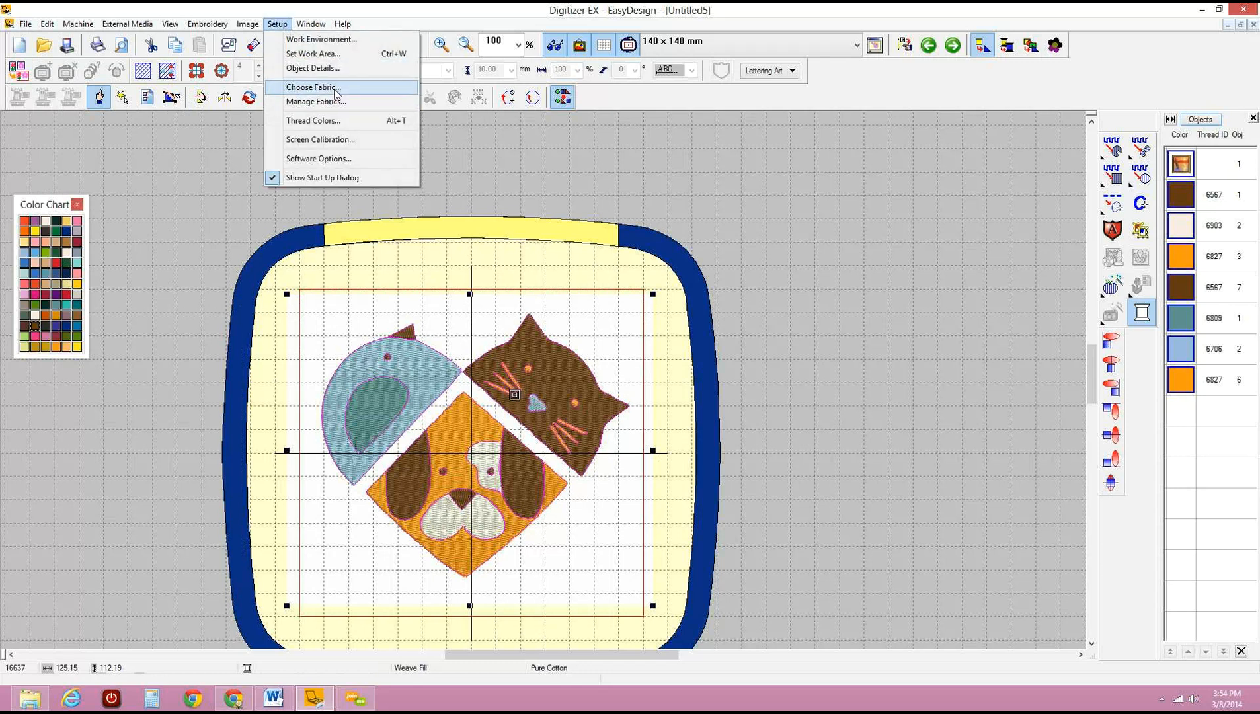
{"action": "left_click", "coordinate": [313, 87]}
{"action": "left_click_drag", "start_coordinate": [658, 248], "coordinate": [754, 173]}
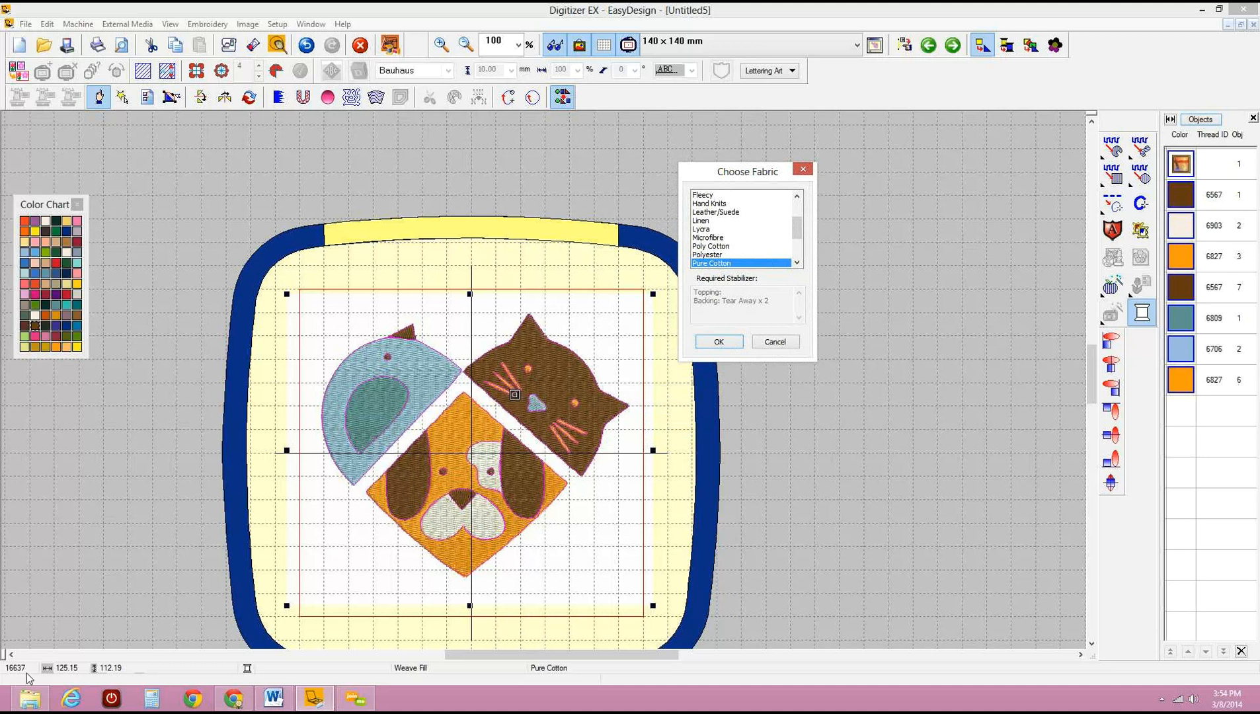
{"action": "left_click", "coordinate": [697, 41]}
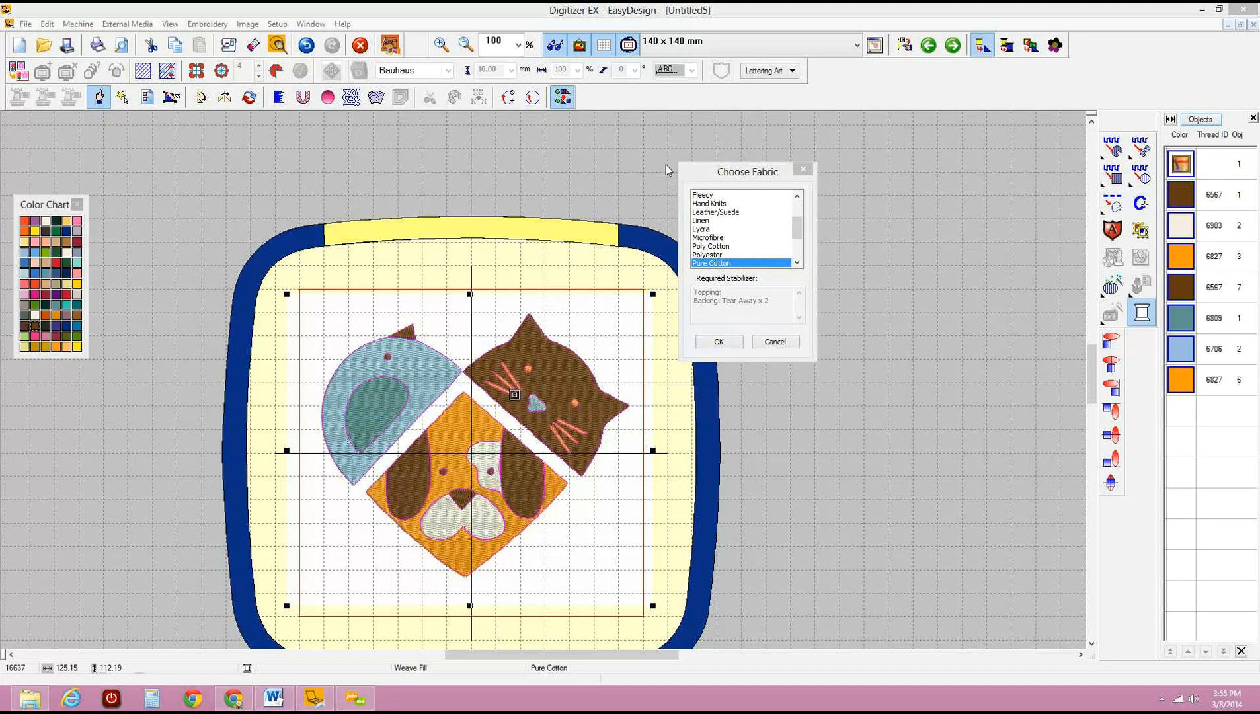
{"action": "mouse_move", "coordinate": [183, 271]}
{"action": "left_mouse_down"}
{"action": "mouse_move", "coordinate": [14, 661]}
{"action": "mouse_move", "coordinate": [58, 640]}
{"action": "mouse_move", "coordinate": [19, 642]}
{"action": "mouse_move", "coordinate": [13, 657]}
{"action": "mouse_move", "coordinate": [14, 602]}
{"action": "left_mouse_up"}
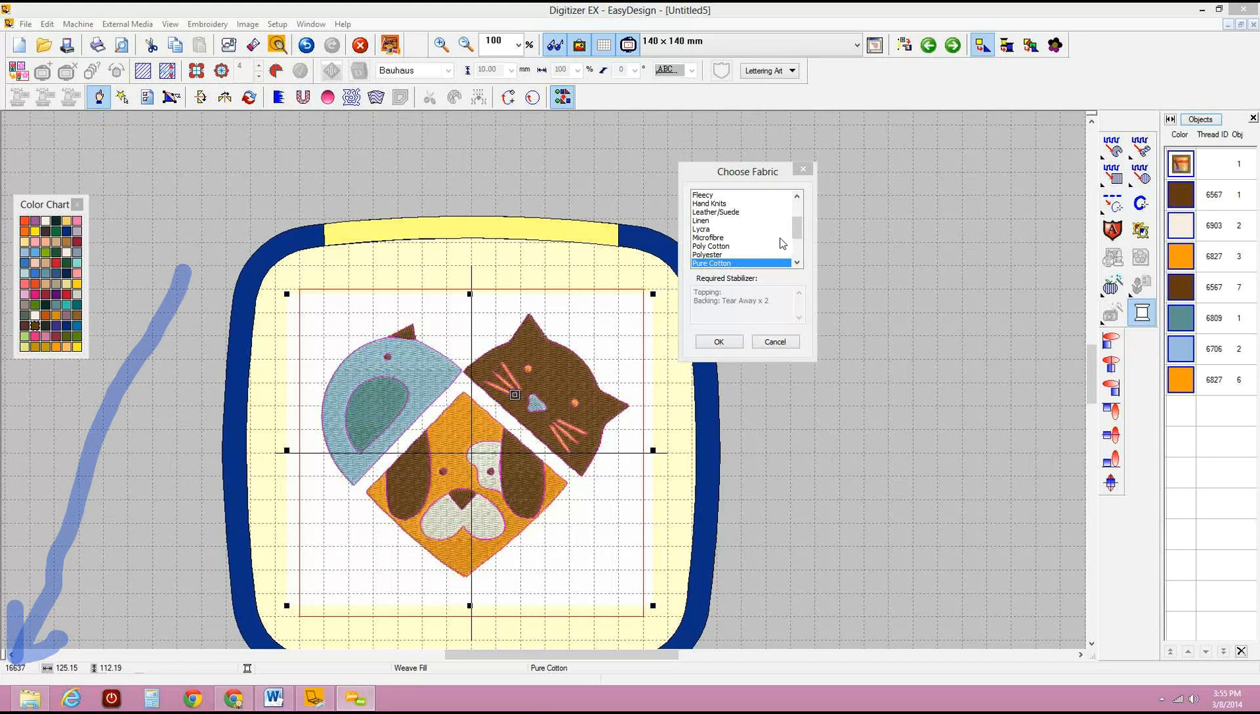
Set the fabric for the entire pet design to Stretch Knit.
{"action": "left_click_drag", "start_coordinate": [798, 236], "coordinate": [725, 239]}
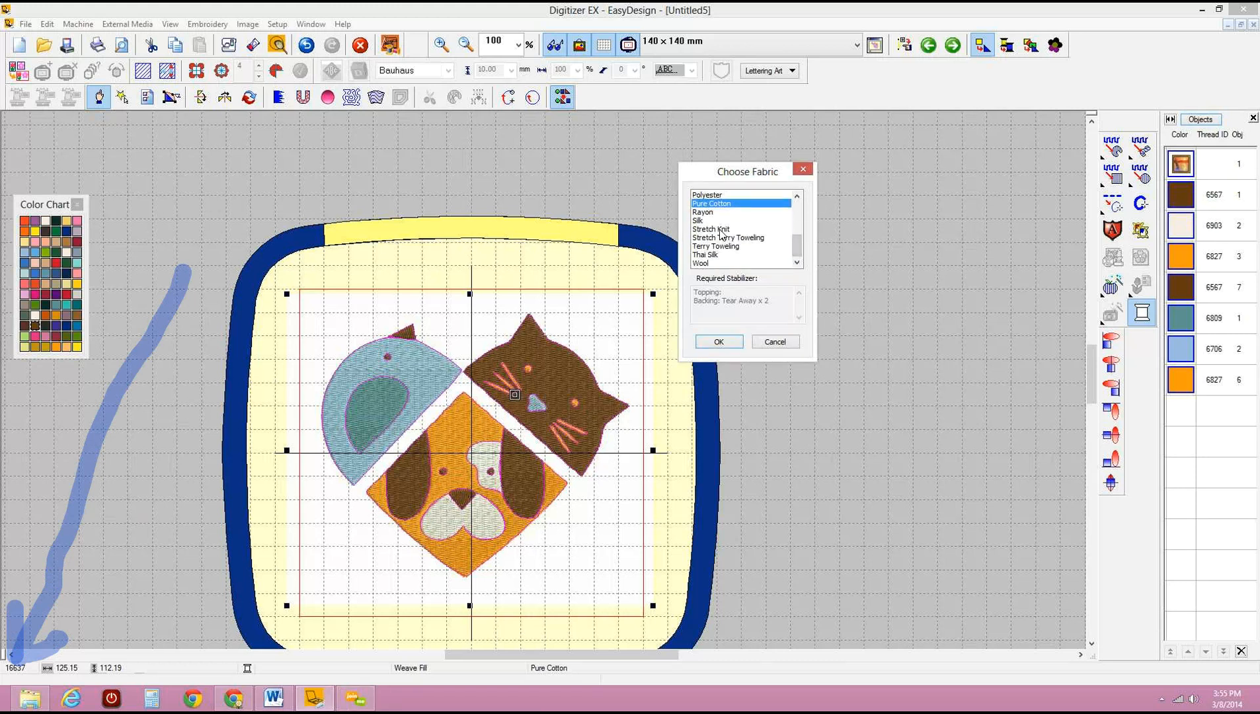
{"action": "left_click", "coordinate": [720, 229]}
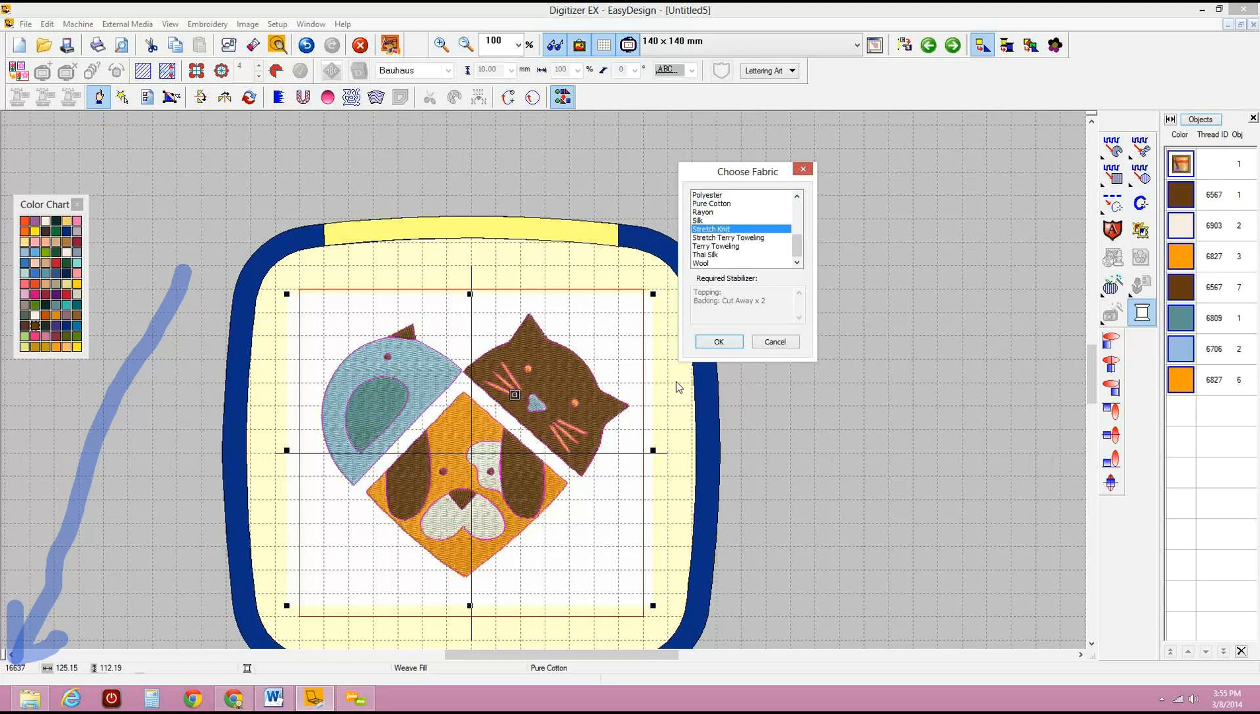
{"action": "left_click", "coordinate": [718, 341]}
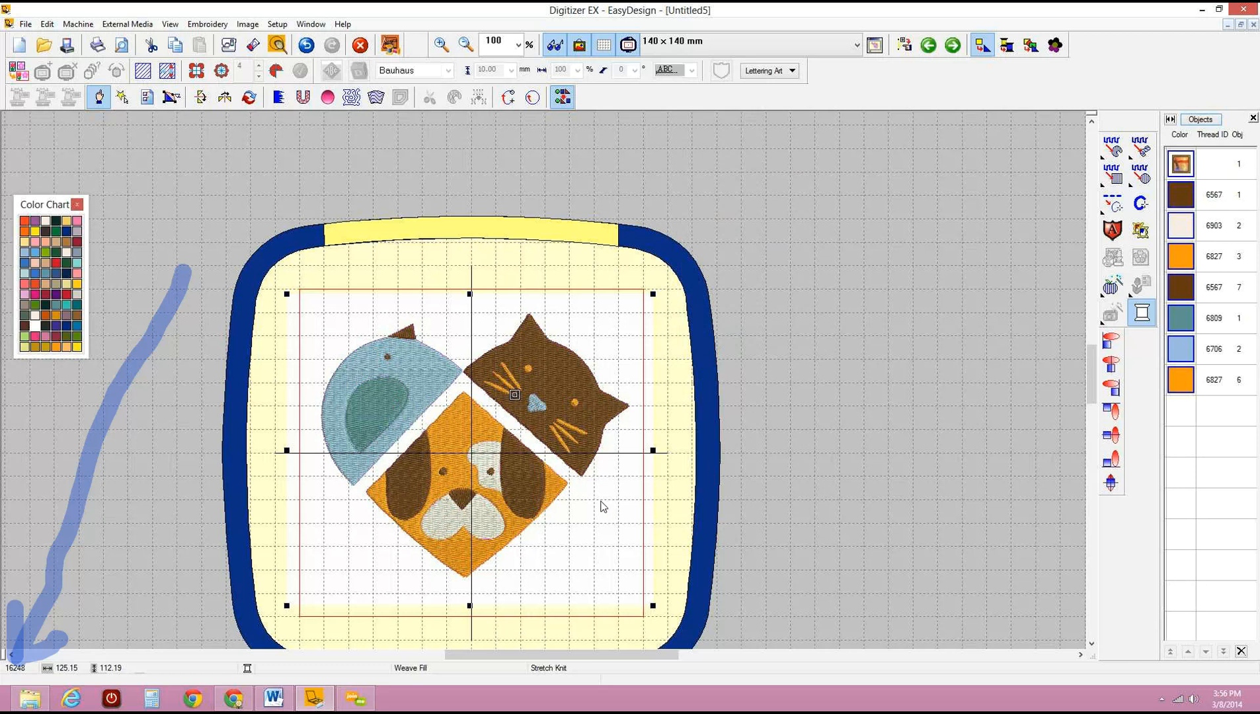
Move the bird's light blue body fill out of the hoop and back, try filling its holes, and undo that hole filling.
{"action": "left_click", "coordinate": [428, 366]}
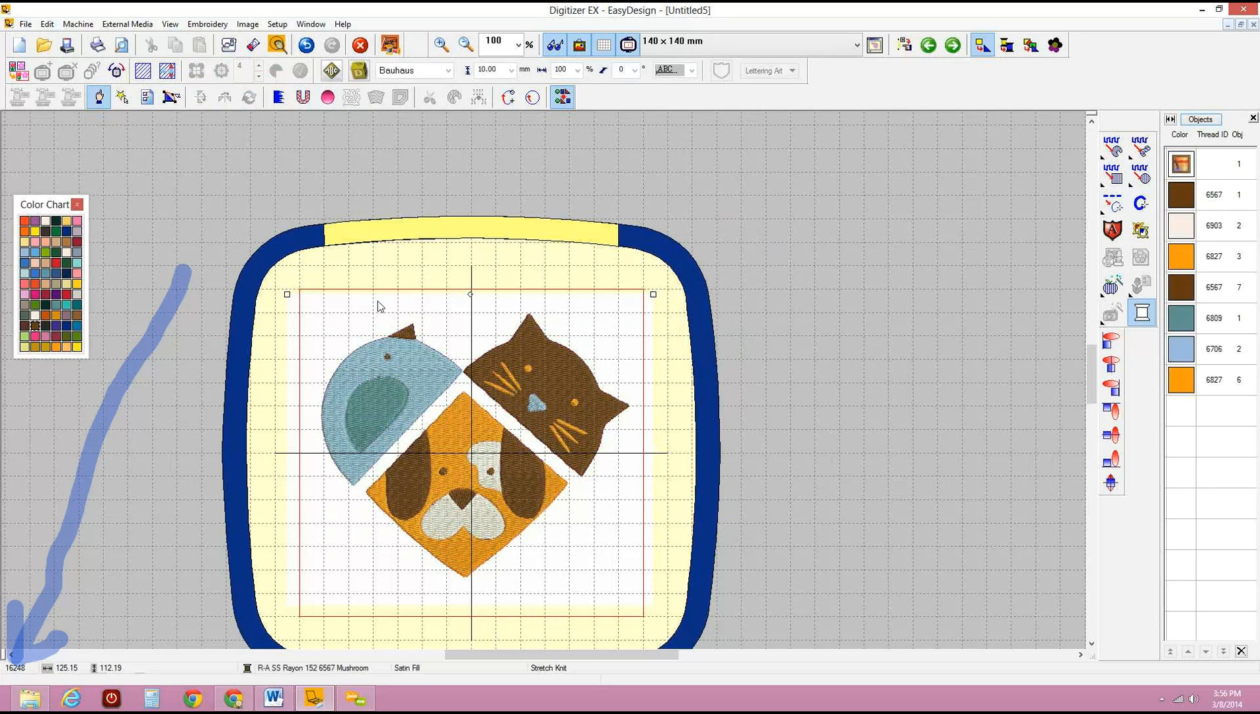
{"action": "left_click", "coordinate": [408, 363]}
{"action": "left_click_drag", "start_coordinate": [392, 271], "coordinate": [849, 312]}
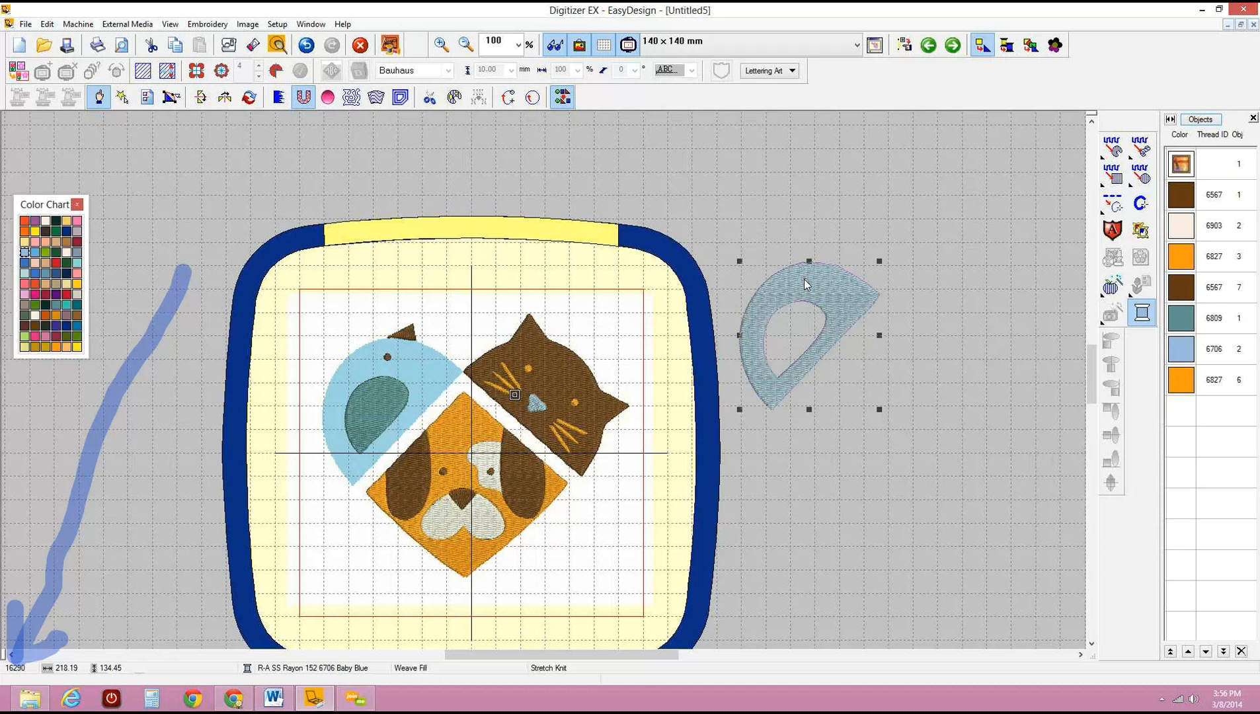
{"action": "left_click_drag", "start_coordinate": [822, 280], "coordinate": [401, 287]}
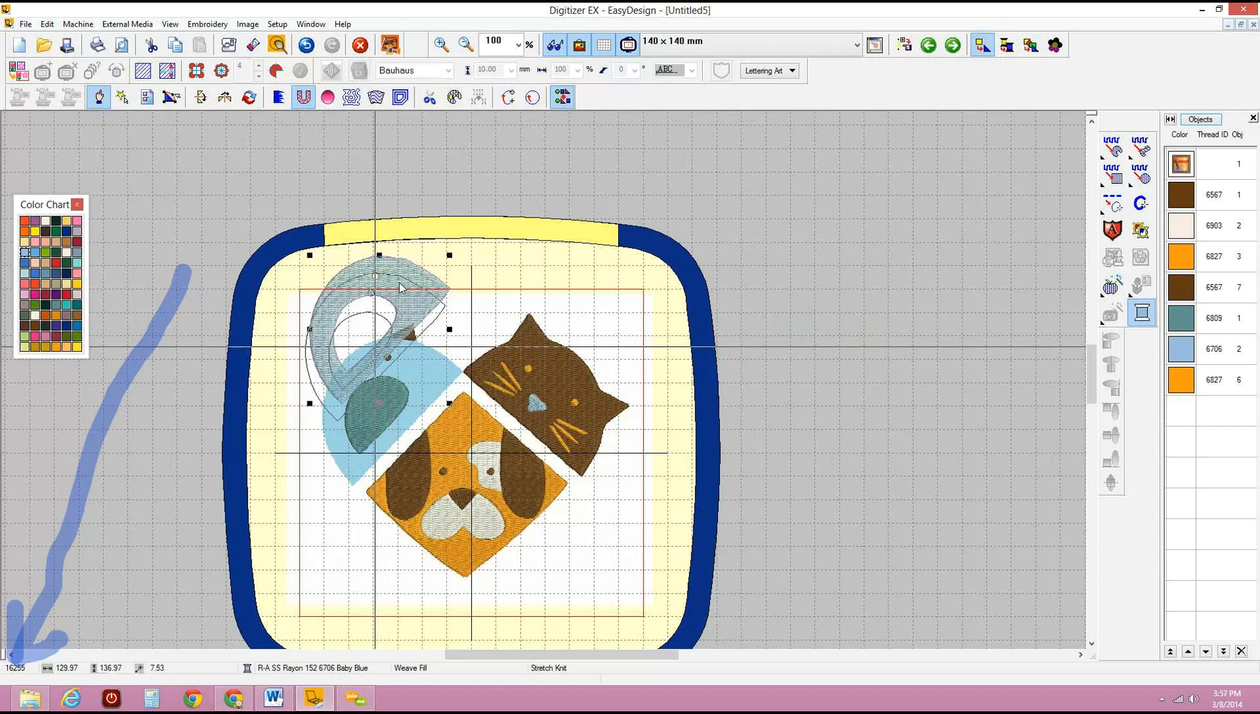
{"action": "left_click", "coordinate": [454, 97]}
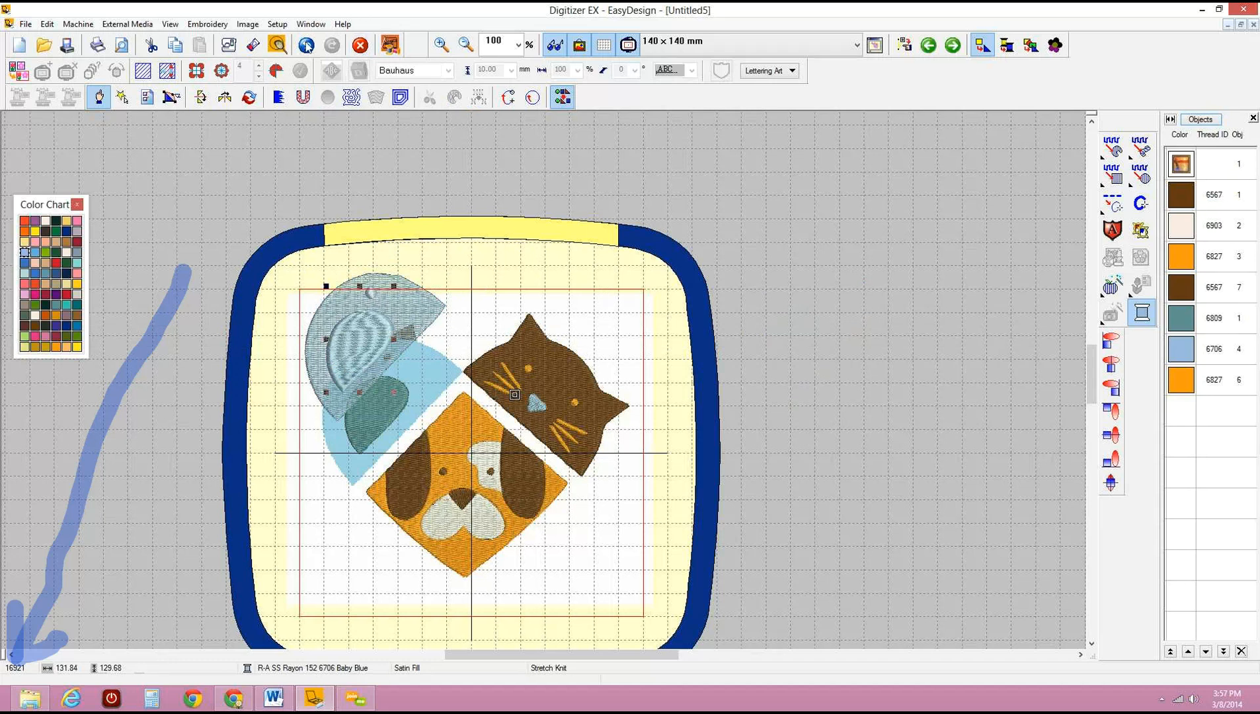
{"action": "left_click", "coordinate": [306, 45]}
Delete the bird's light blue body fill and replace it using Click-to-Parallel Weave Fill without Holes.
{"action": "left_click_drag", "start_coordinate": [430, 311], "coordinate": [405, 202]}
{"action": "key", "text": "Delete"}
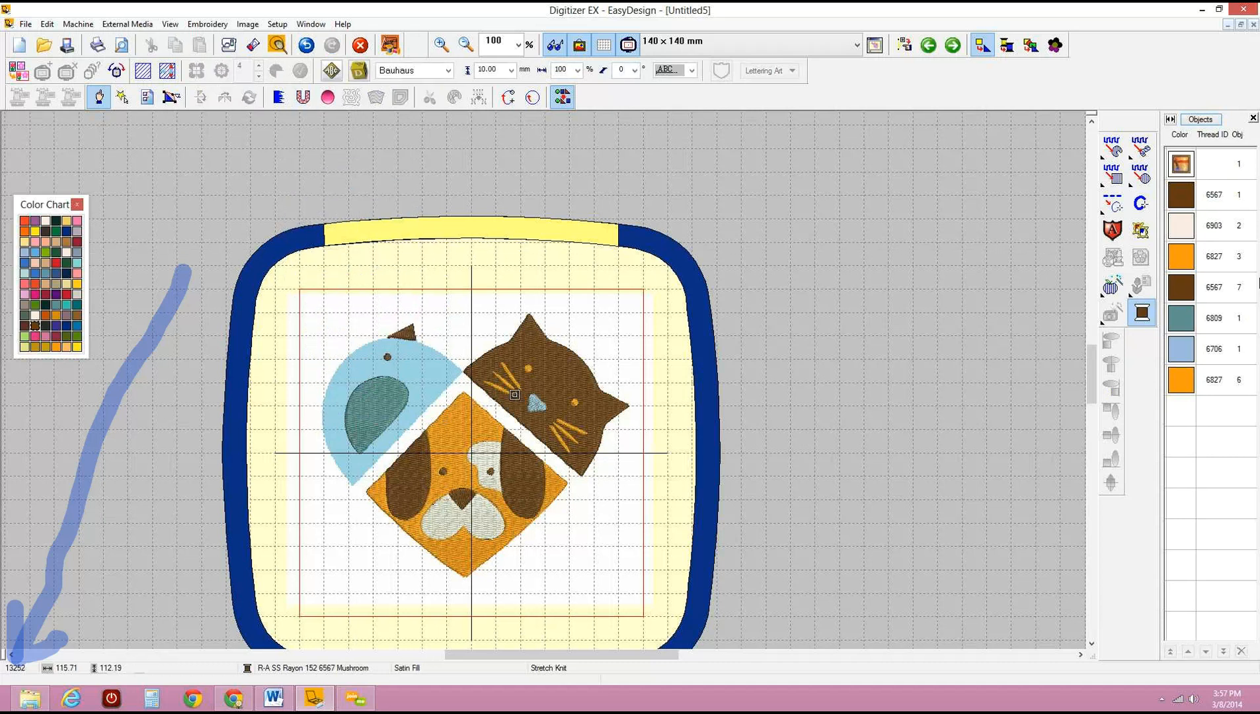
{"action": "left_click", "coordinate": [1113, 285]}
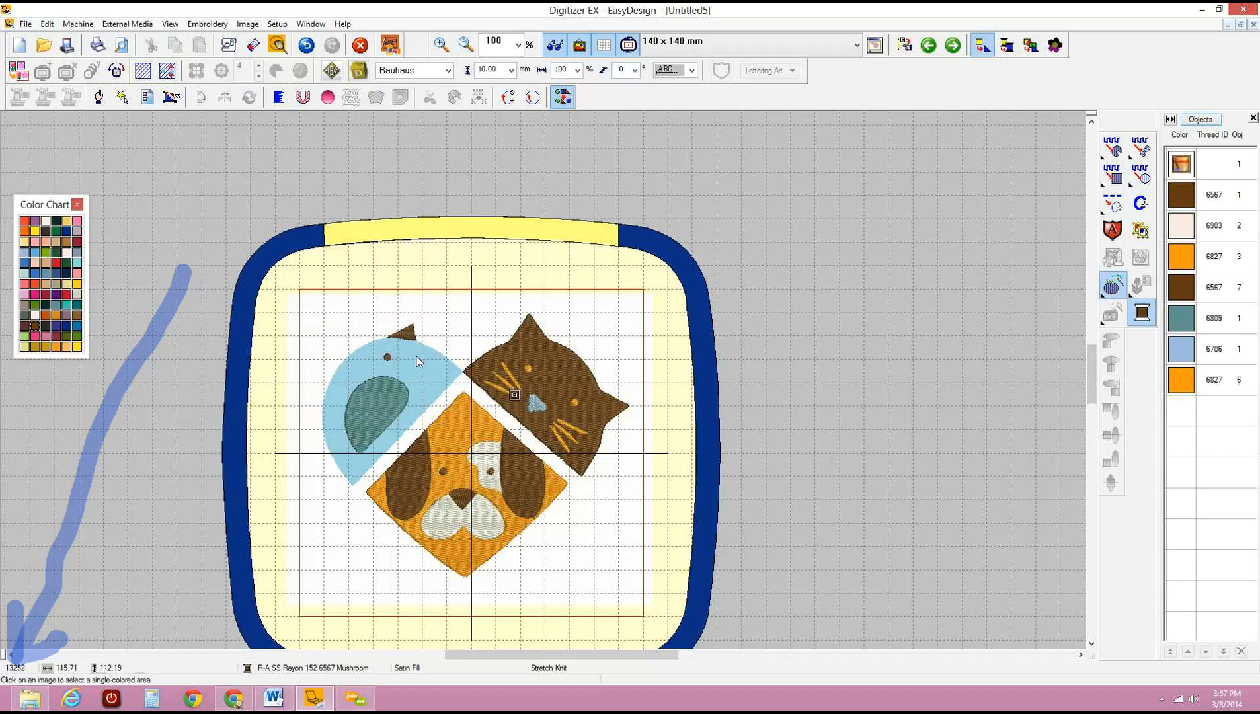
{"action": "left_click", "coordinate": [373, 466]}
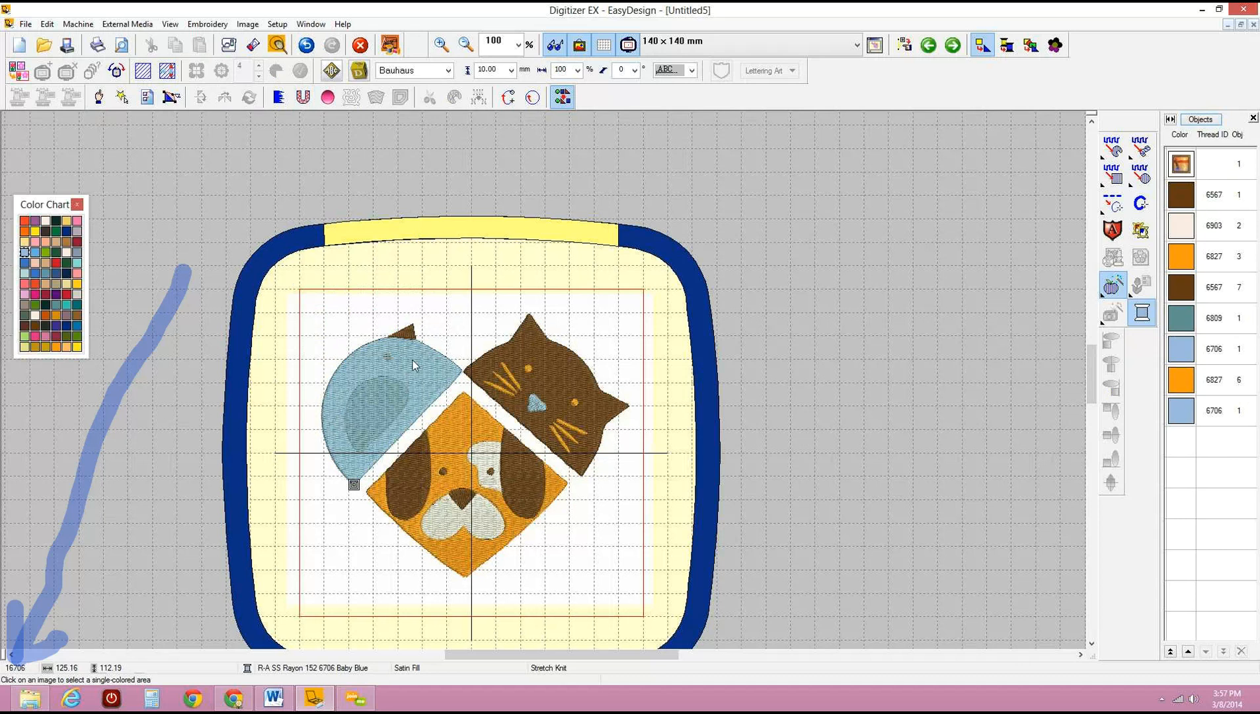
Cut a teardrop-shaped hole in the bird's new light blue fill, tracing slightly inside the outline of the teal wing.
{"action": "left_click", "coordinate": [170, 98]}
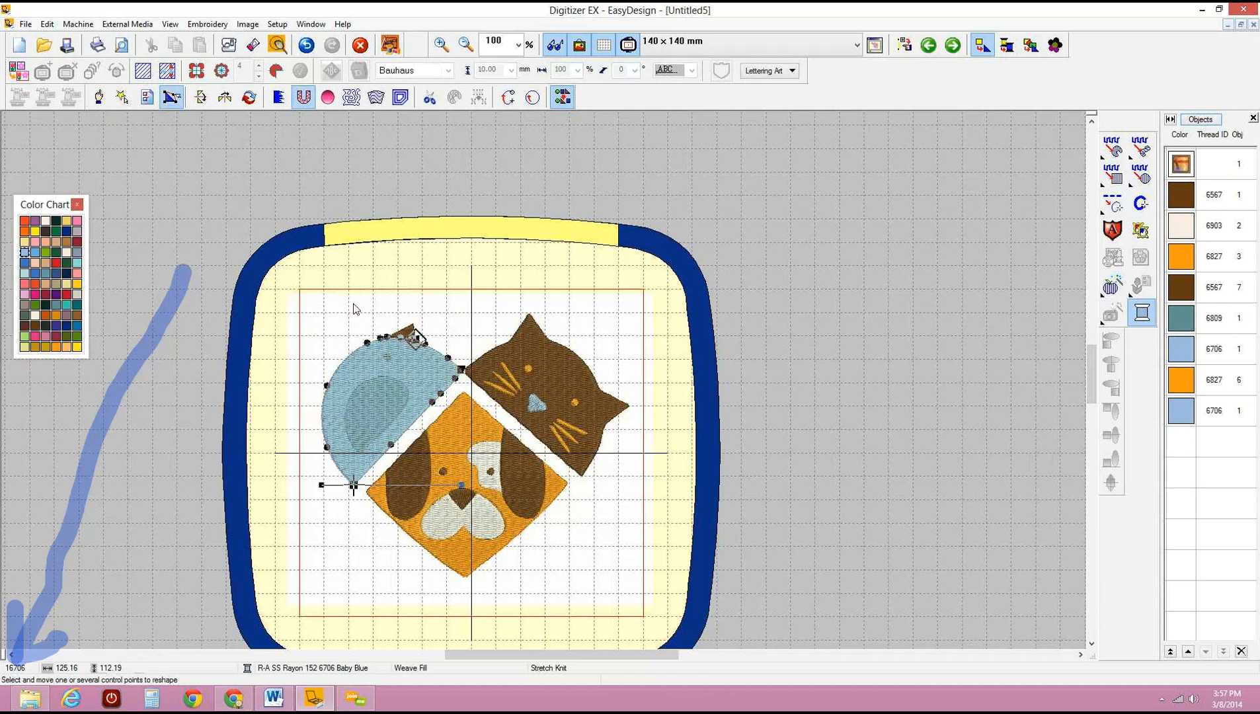
{"action": "key", "text": "b"}
{"action": "left_click_drag", "start_coordinate": [301, 299], "coordinate": [466, 491]}
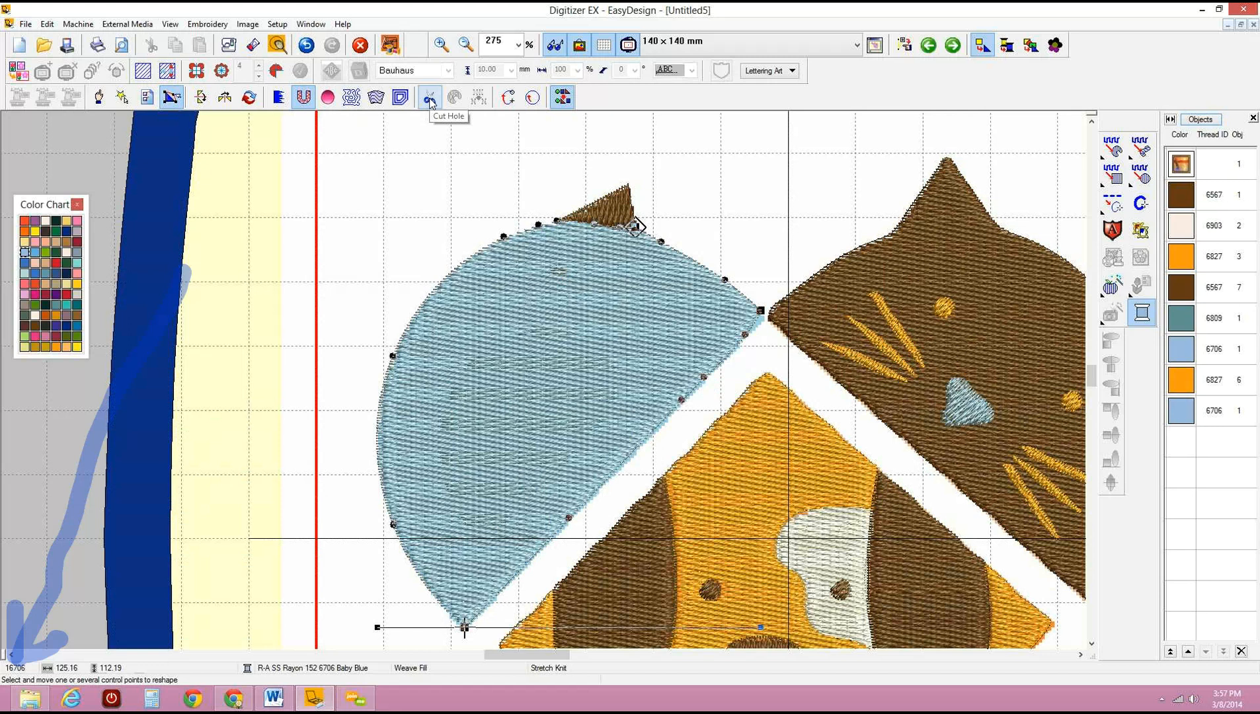
{"action": "left_click", "coordinate": [548, 50]}
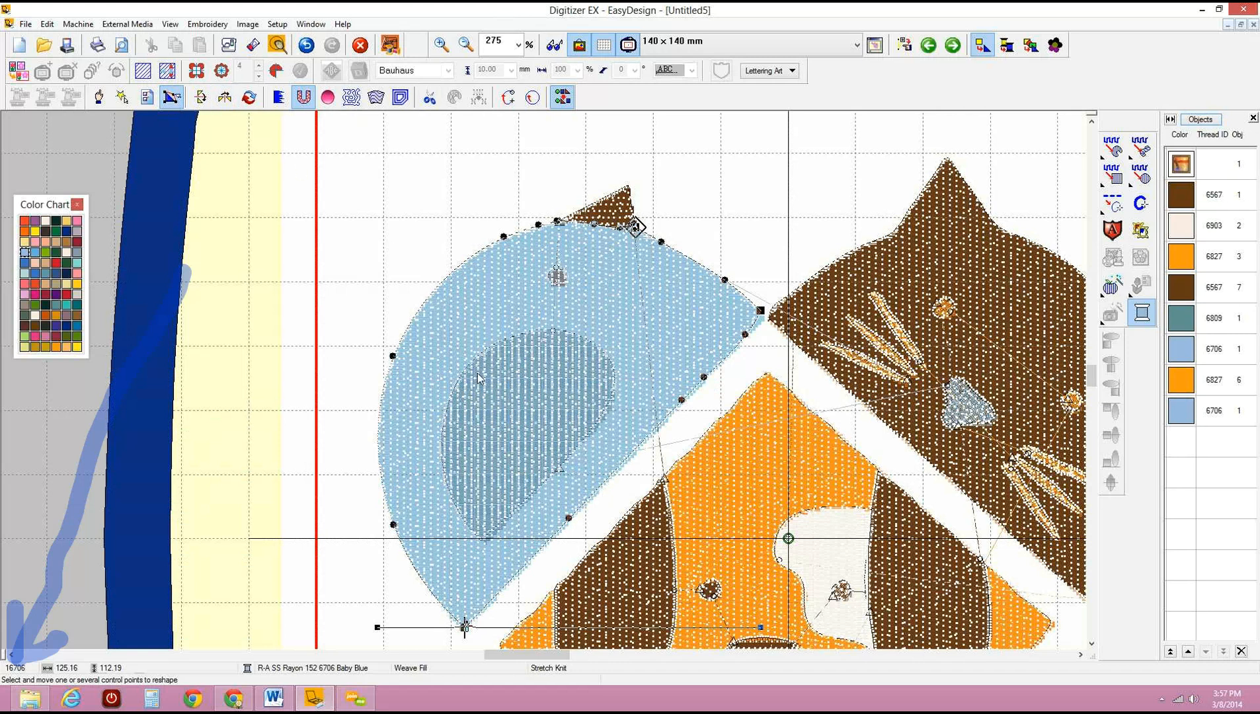
{"action": "left_click", "coordinate": [430, 98]}
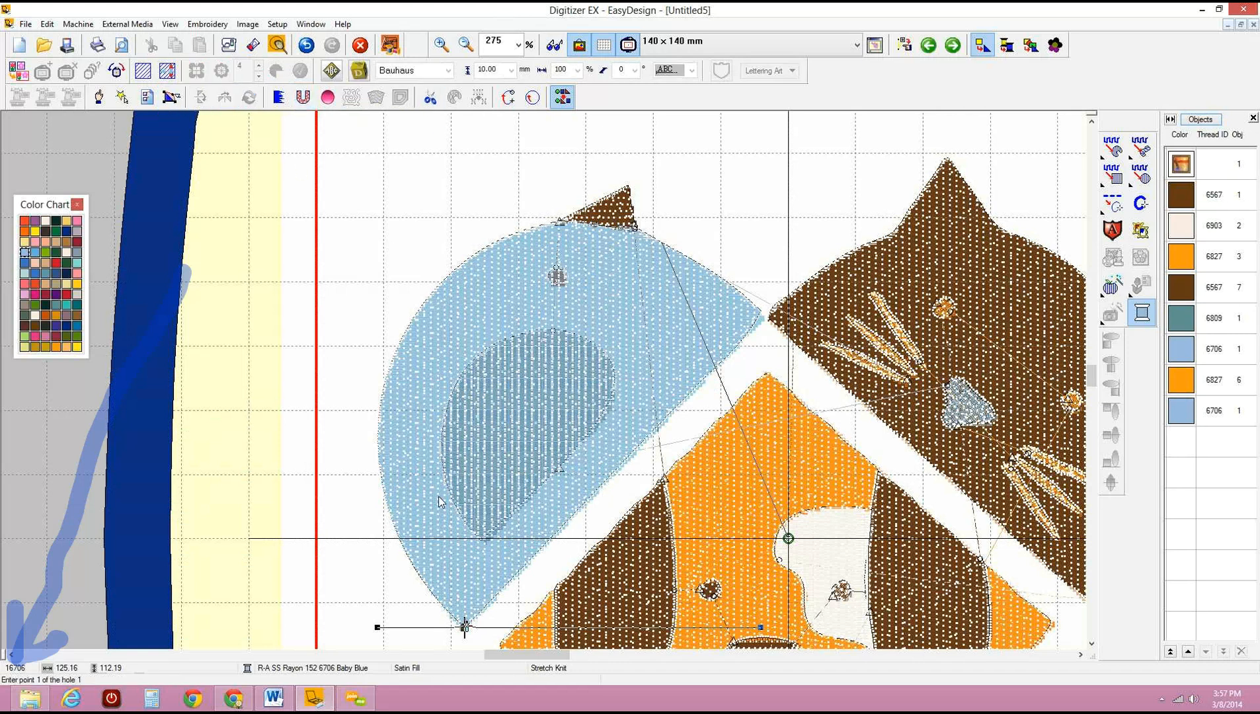
{"action": "left_click", "coordinate": [482, 527]}
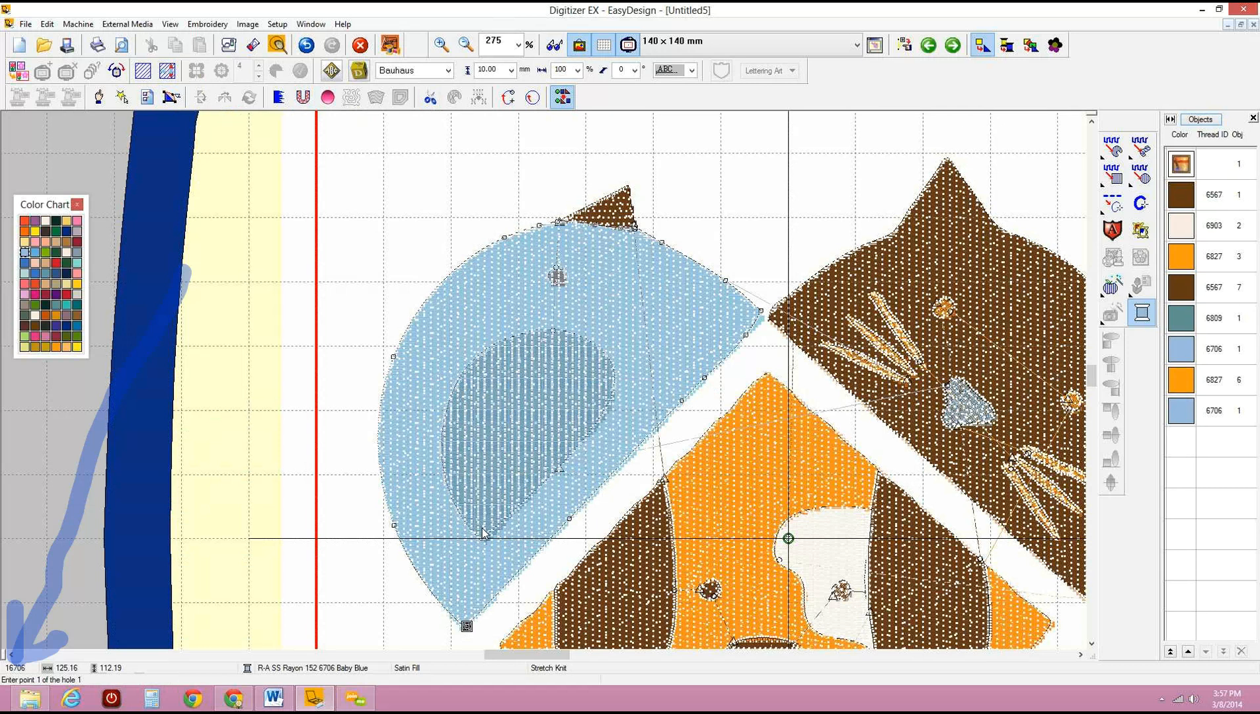
{"action": "left_click", "coordinate": [453, 480]}
{"action": "left_click", "coordinate": [455, 406]}
{"action": "left_click", "coordinate": [558, 343]}
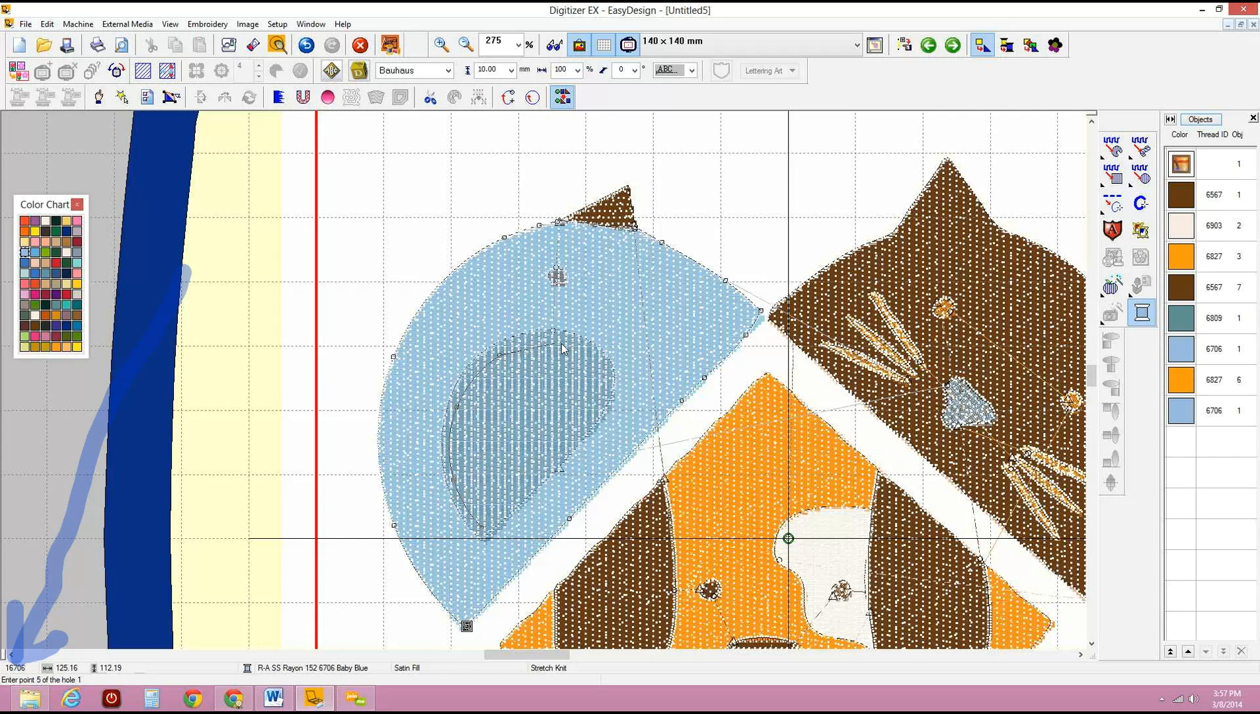
{"action": "left_click", "coordinate": [599, 363]}
{"action": "left_click", "coordinate": [601, 401]}
{"action": "left_click", "coordinate": [567, 444]}
{"action": "left_click", "coordinate": [484, 531]}
{"action": "key", "text": "Return"}
{"action": "key", "text": "Return"}
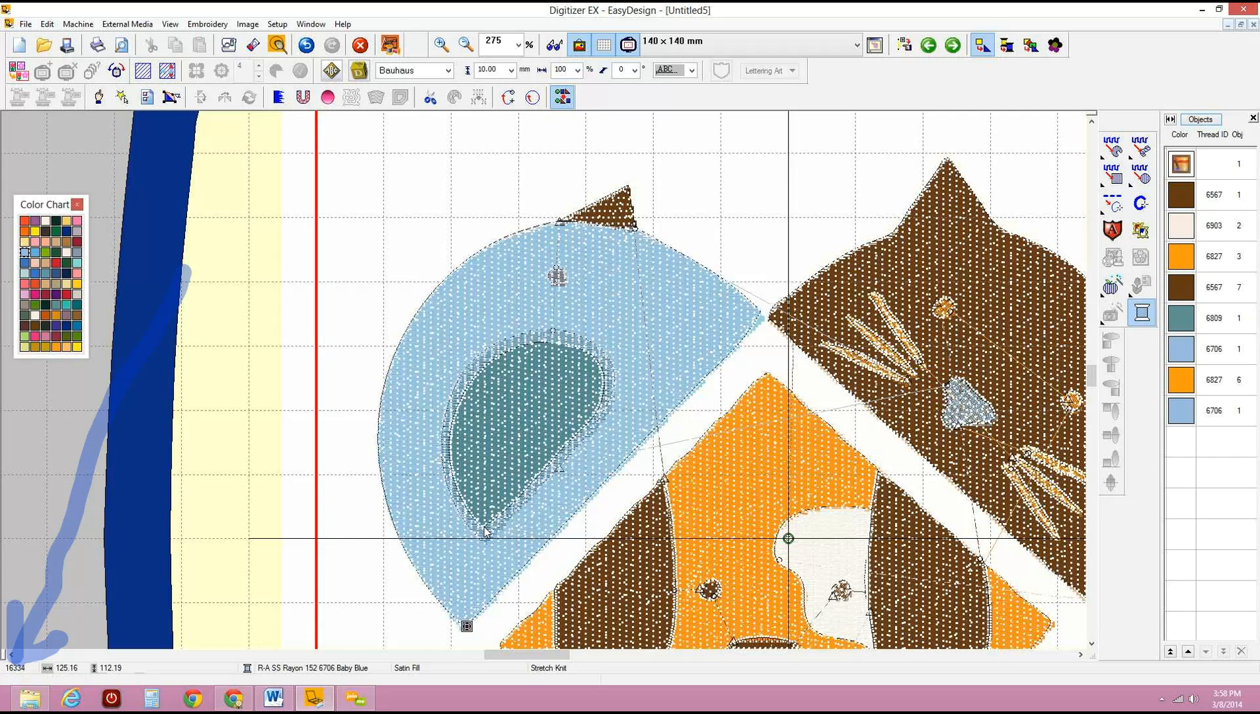
Move the bird's new light blue 6706 fill up the stitching sequence to join the existing 6706 color block.
{"action": "left_click", "coordinate": [554, 45]}
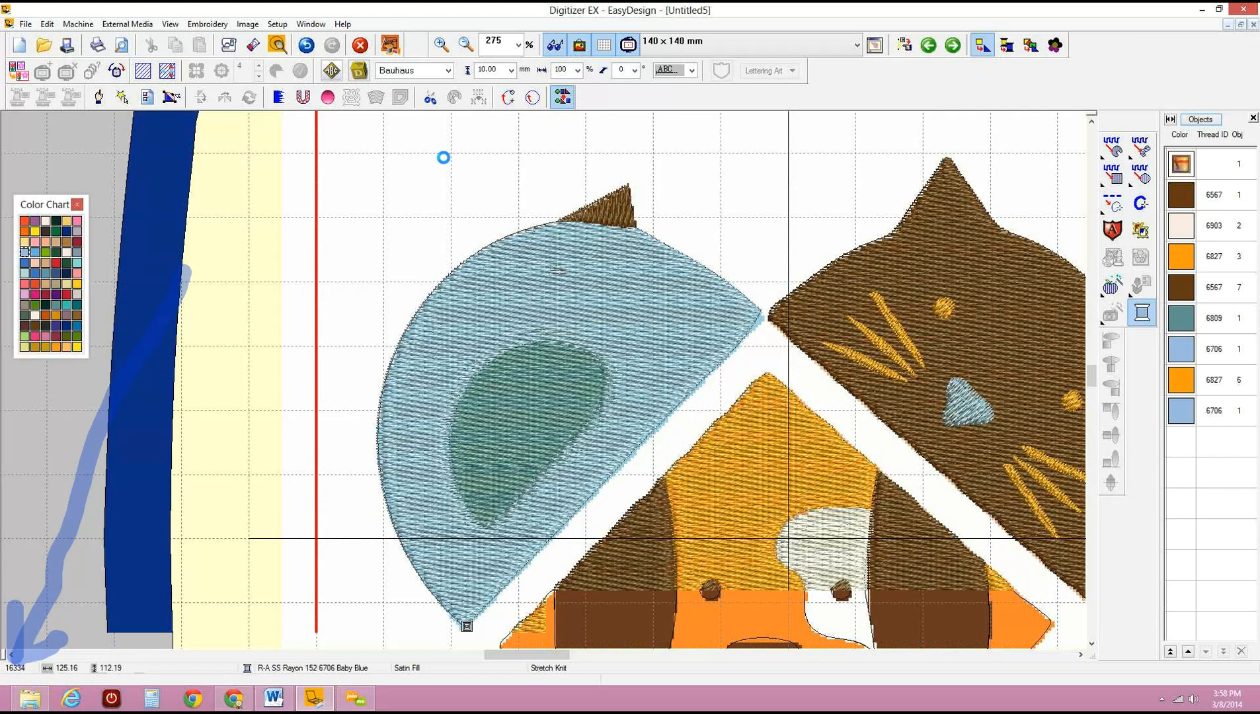
{"action": "left_click", "coordinate": [518, 45]}
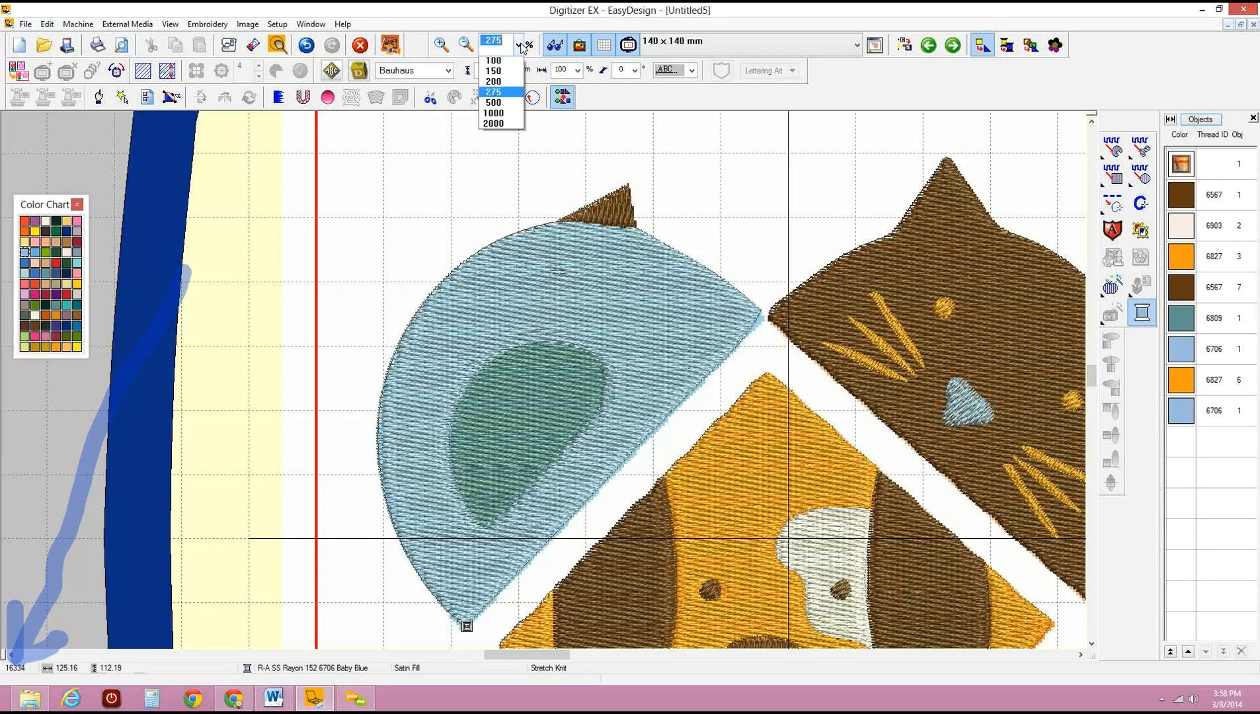
{"action": "left_click", "coordinate": [508, 85]}
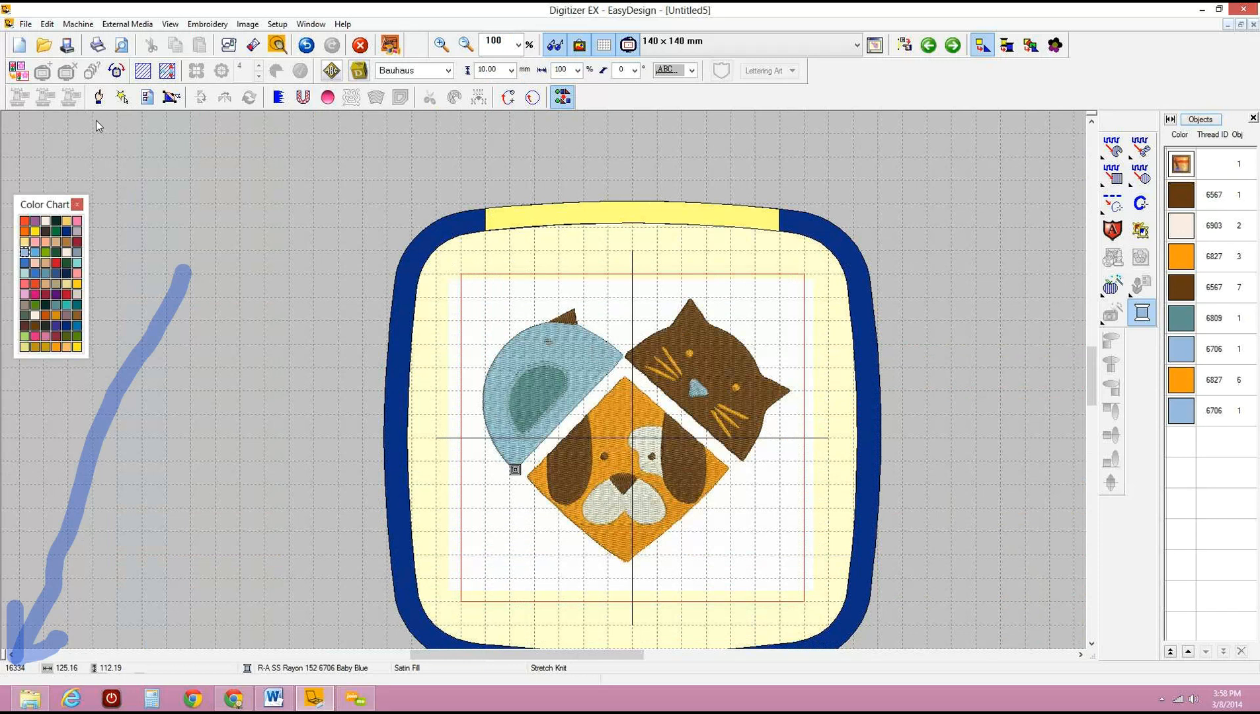
{"action": "left_click", "coordinate": [594, 330]}
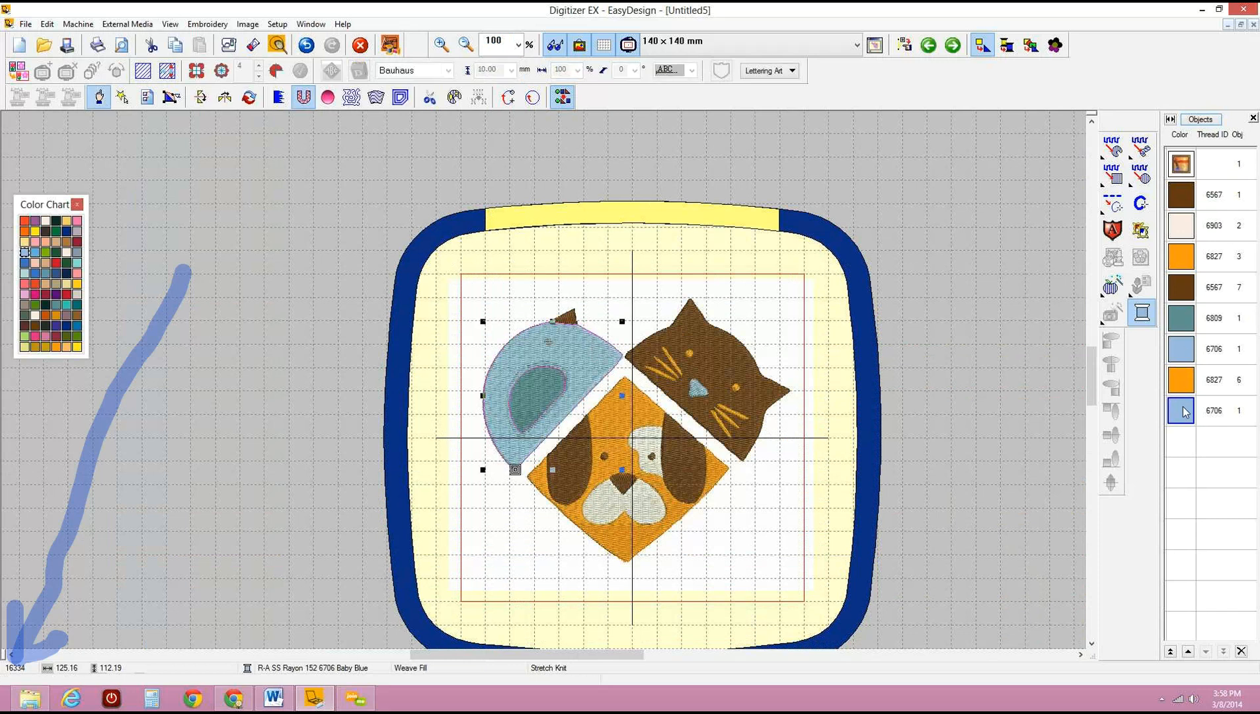
{"action": "left_click_drag", "start_coordinate": [1188, 405], "coordinate": [1184, 342]}
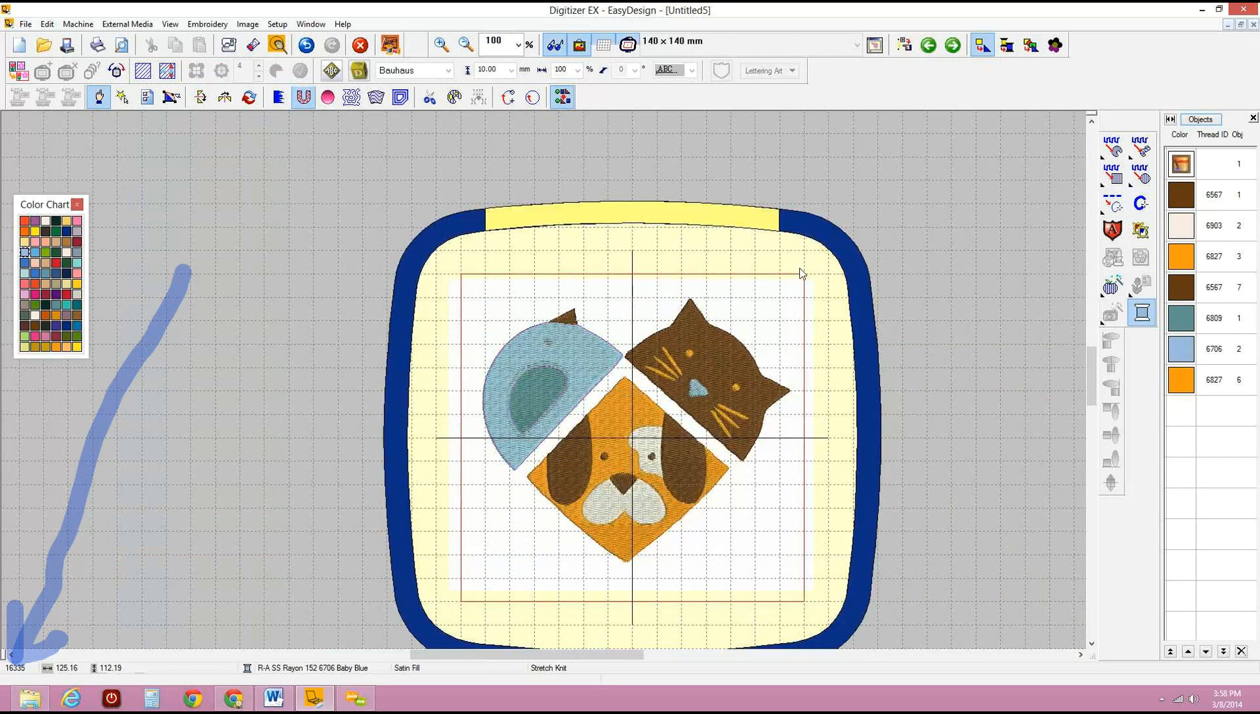
Move the bird's teal 6809 wing and the seven-object brown 6567 color block to the end of the stitching sequence, brown last.
{"action": "left_click", "coordinate": [1189, 322]}
{"action": "left_click_drag", "start_coordinate": [1192, 412], "coordinate": [1191, 412]}
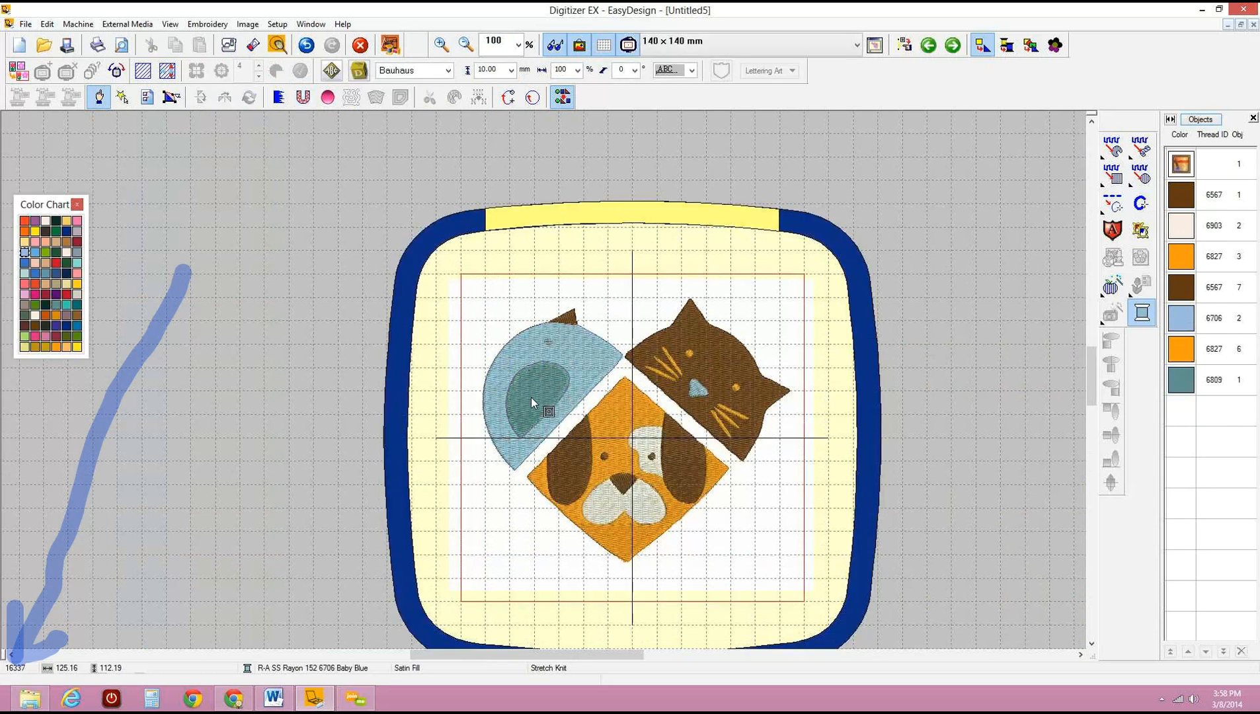
{"action": "left_click", "coordinate": [1181, 287]}
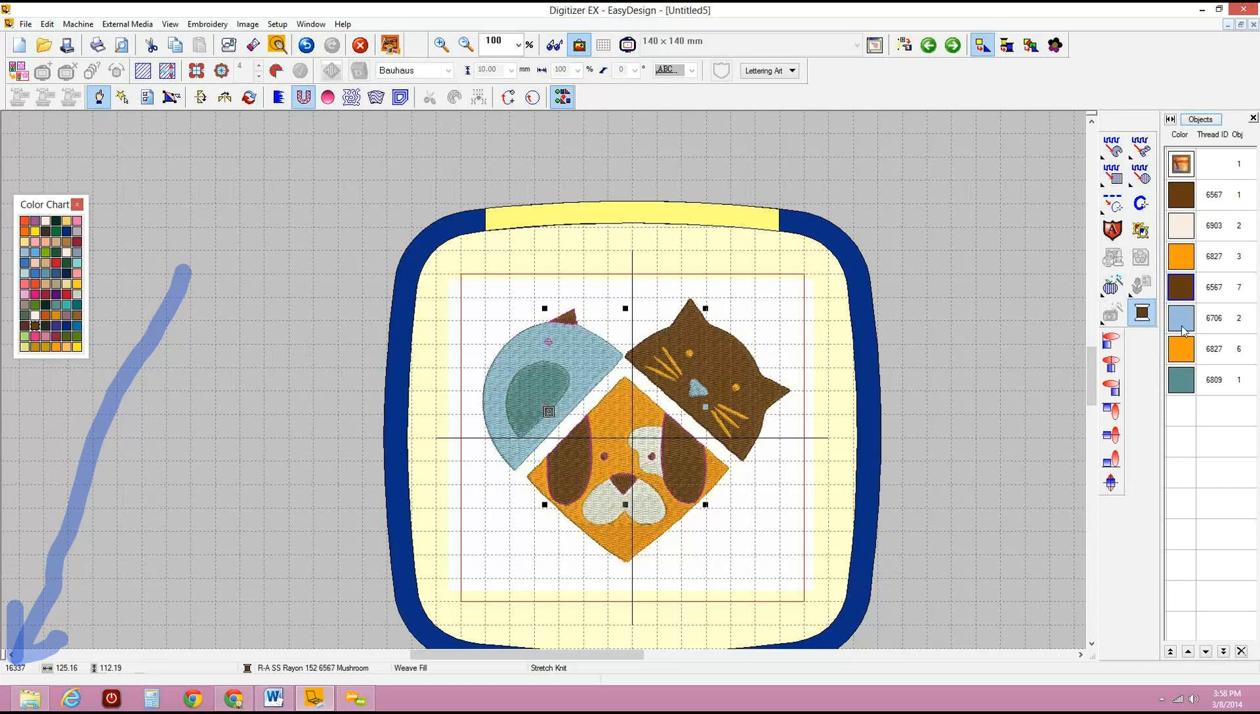
{"action": "left_click", "coordinate": [1178, 414]}
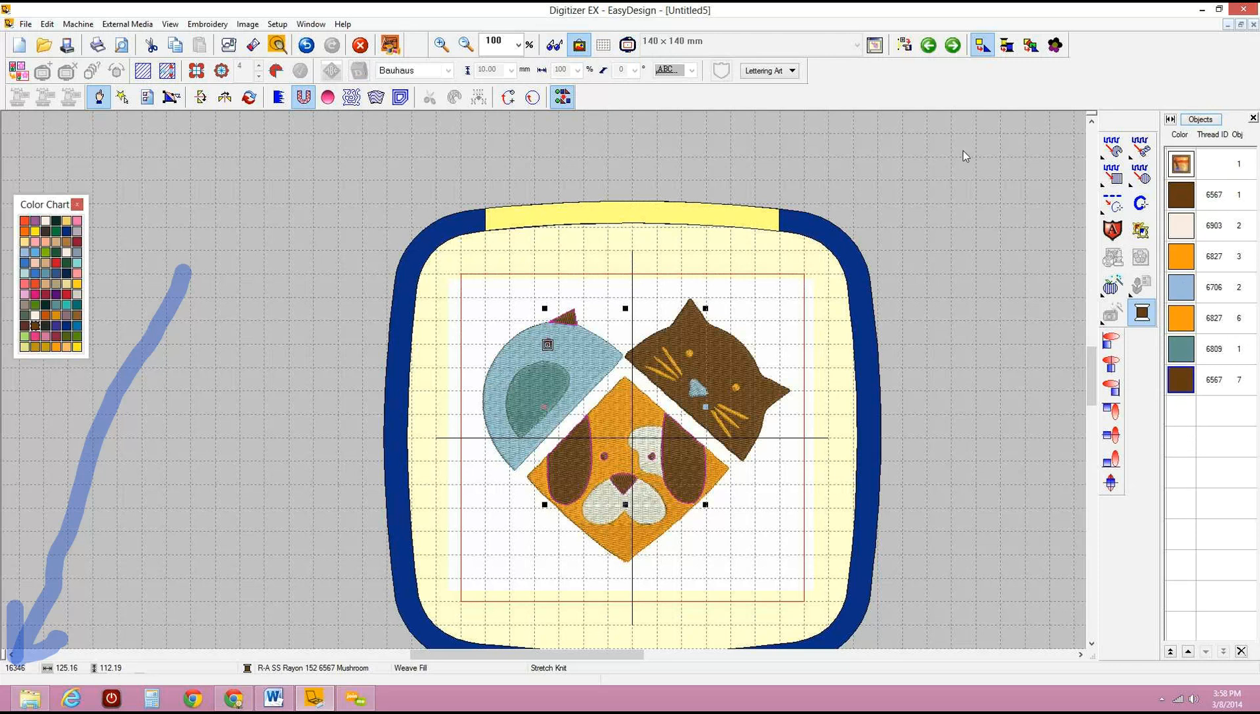
{"action": "left_click", "coordinate": [549, 344]}
{"action": "left_click", "coordinate": [635, 278]}
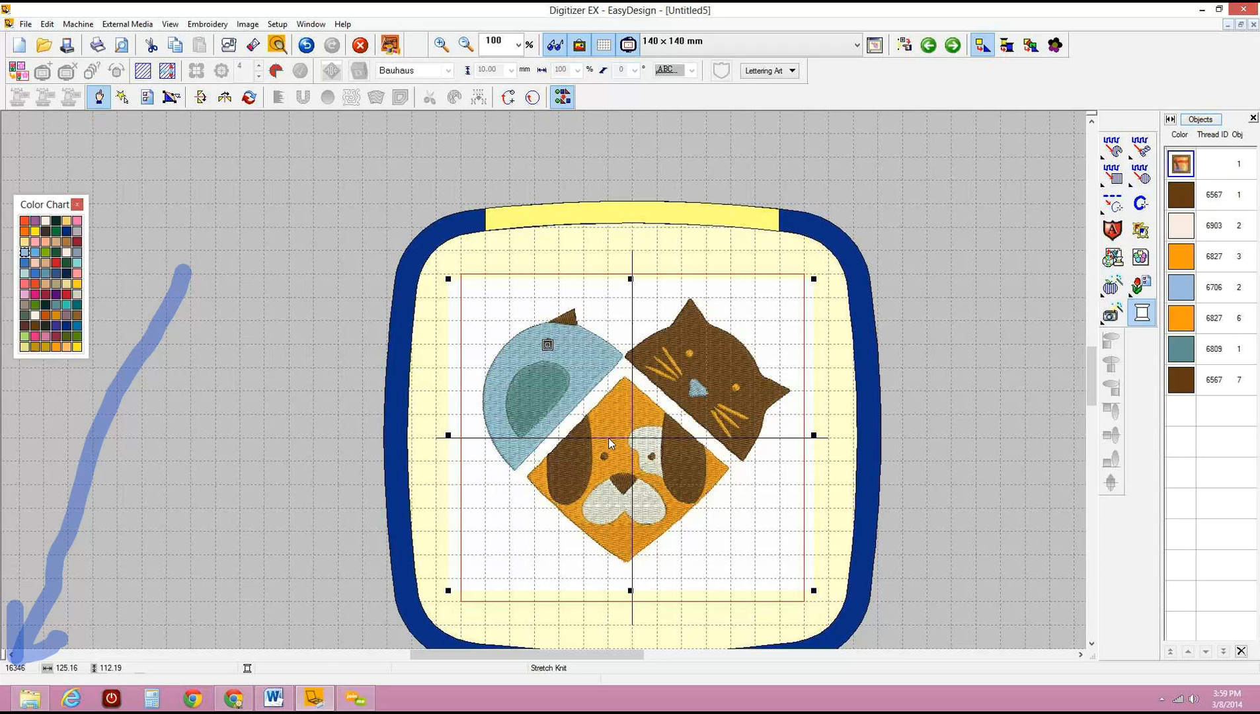
{"action": "left_click", "coordinate": [361, 701]}
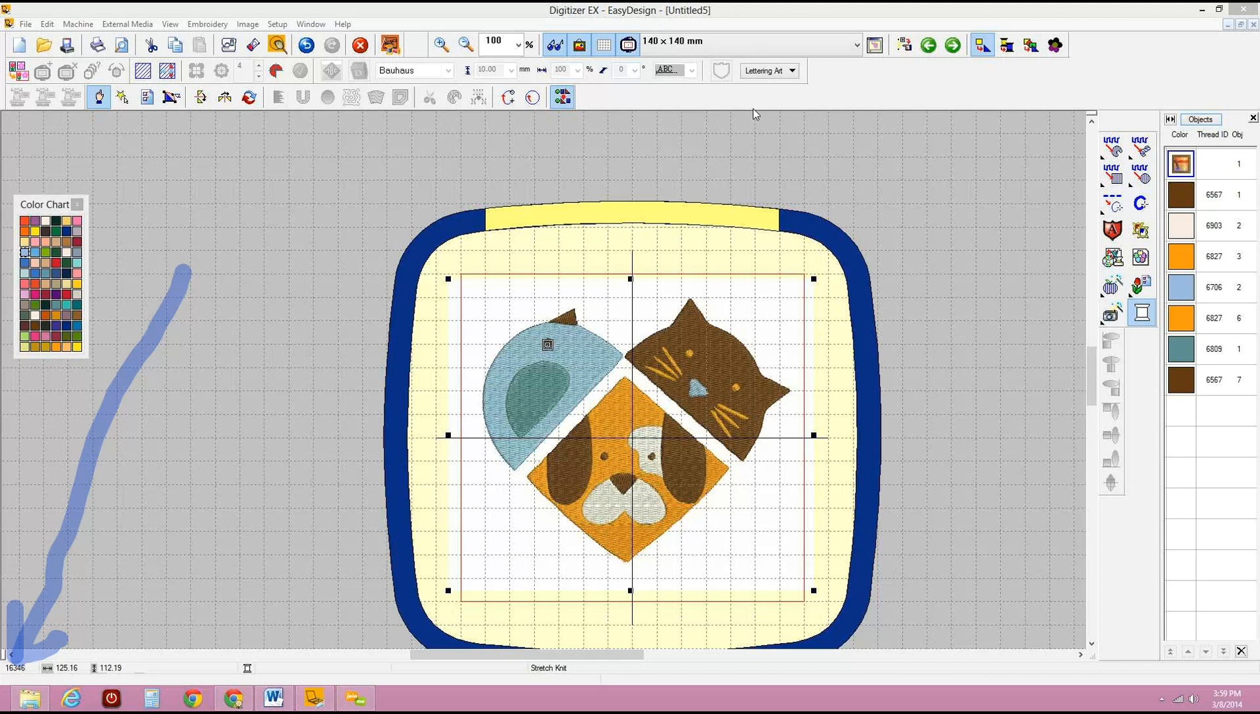
{"action": "left_click", "coordinate": [692, 18]}
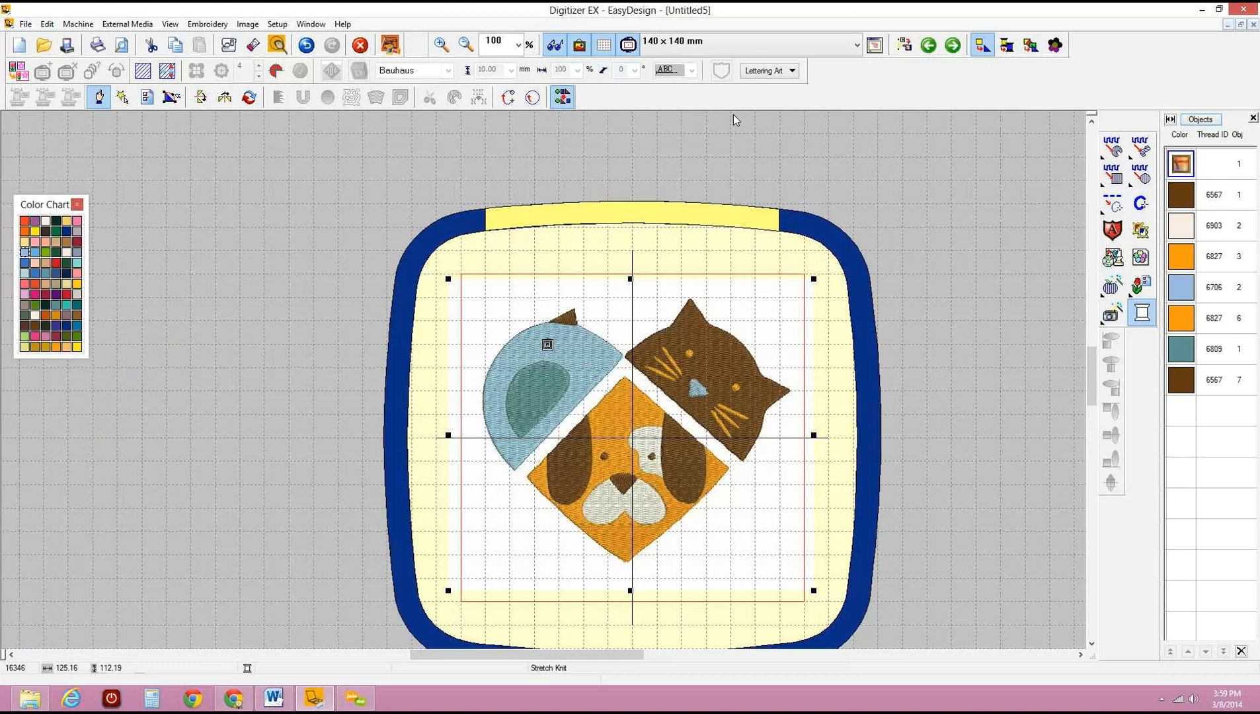
Close the pet design without saving its changes.
{"action": "left_click", "coordinate": [1253, 24]}
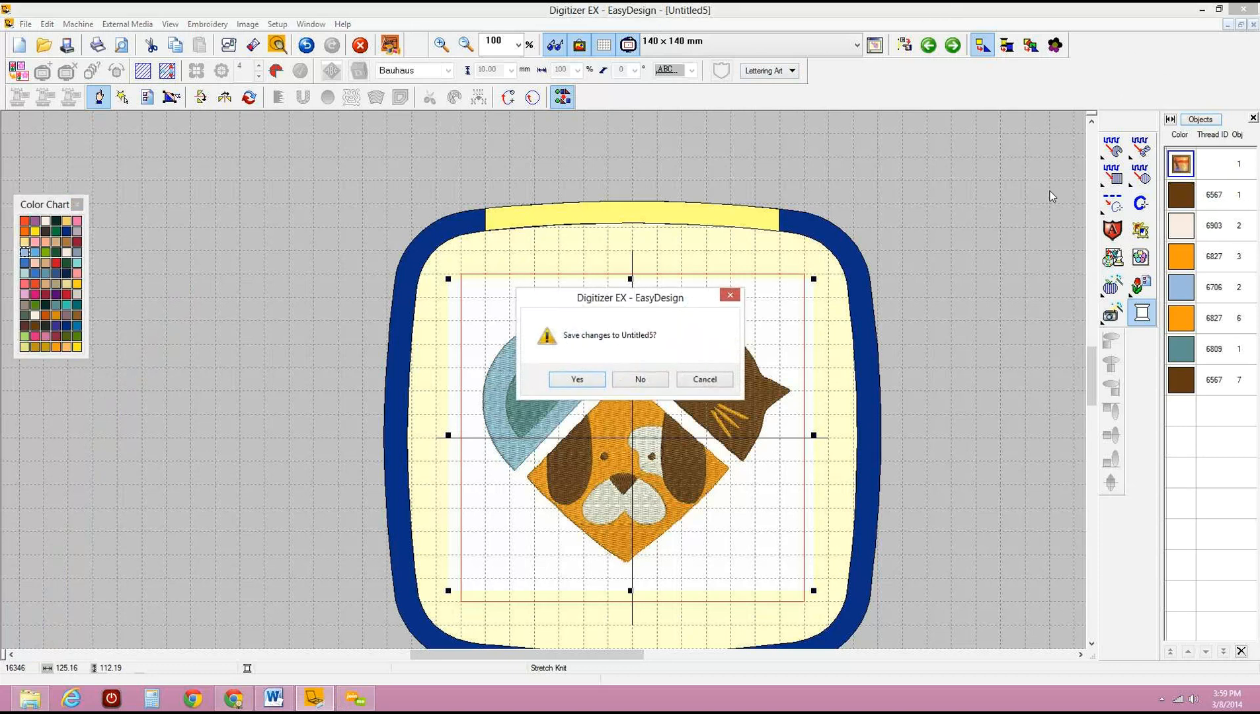
{"action": "left_click", "coordinate": [640, 379]}
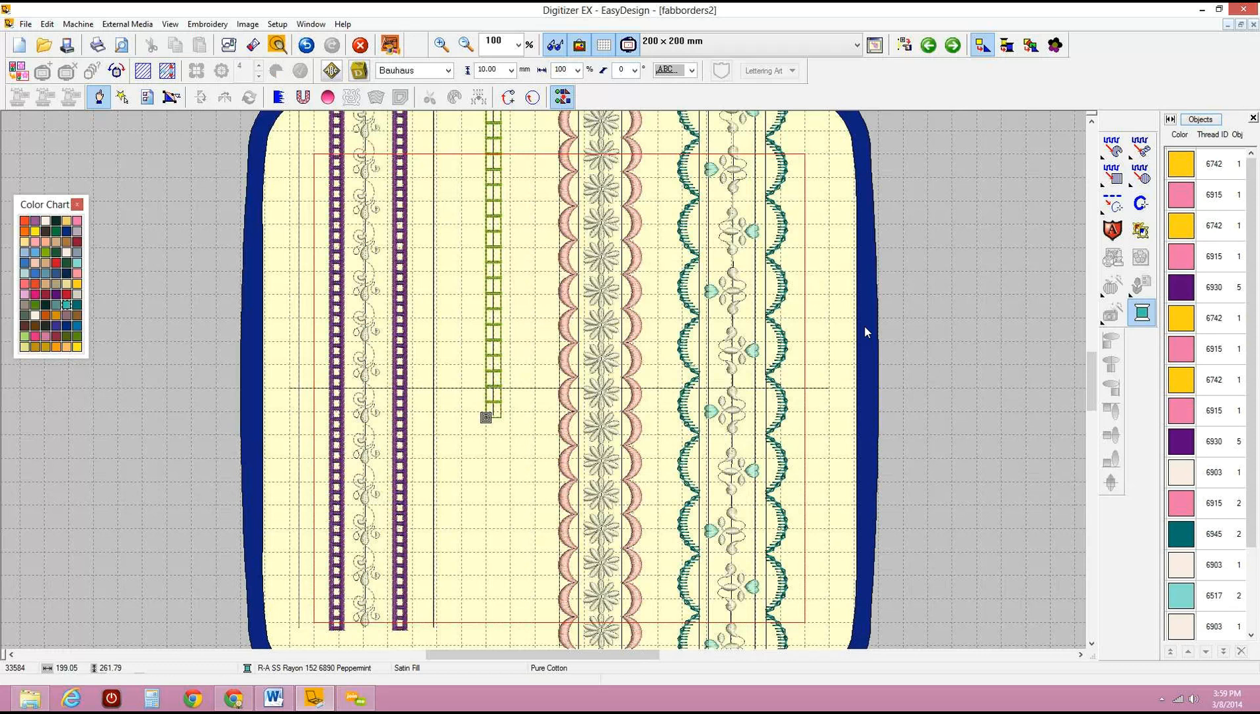
Ungroup the purple border made of two ladder bands with the vine line between them.
{"action": "left_click", "coordinate": [337, 218]}
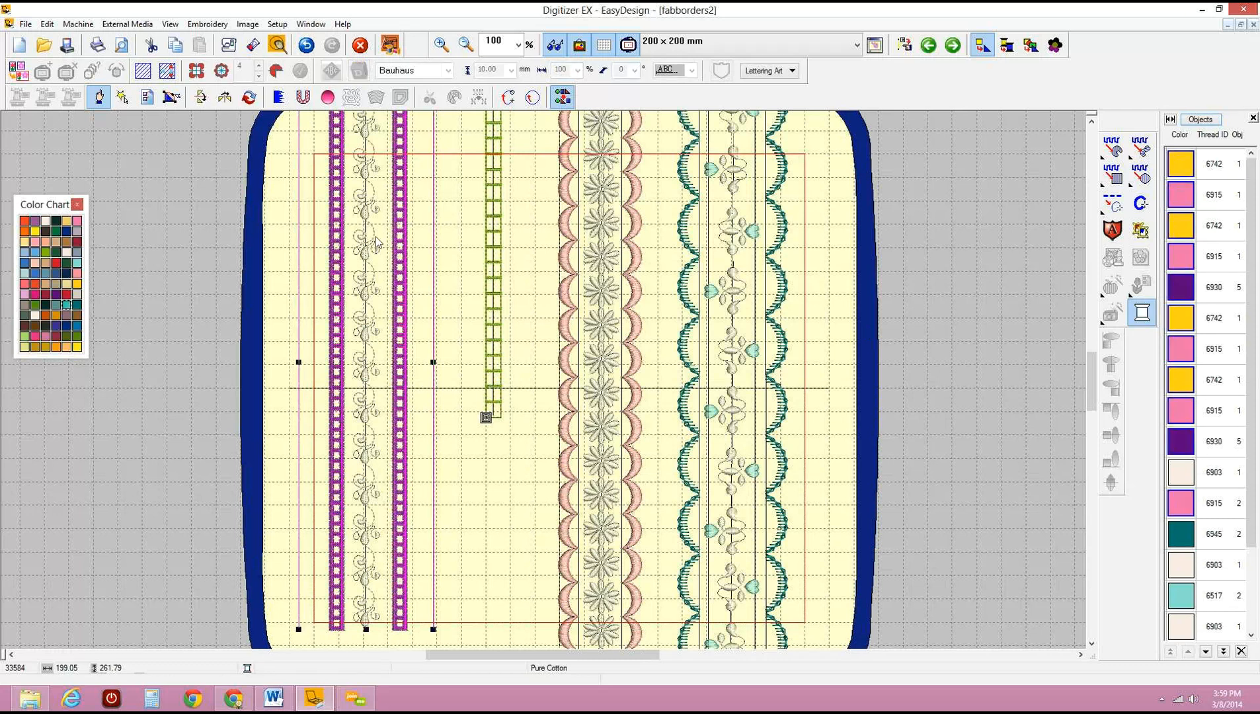
{"action": "right_click", "coordinate": [401, 239]}
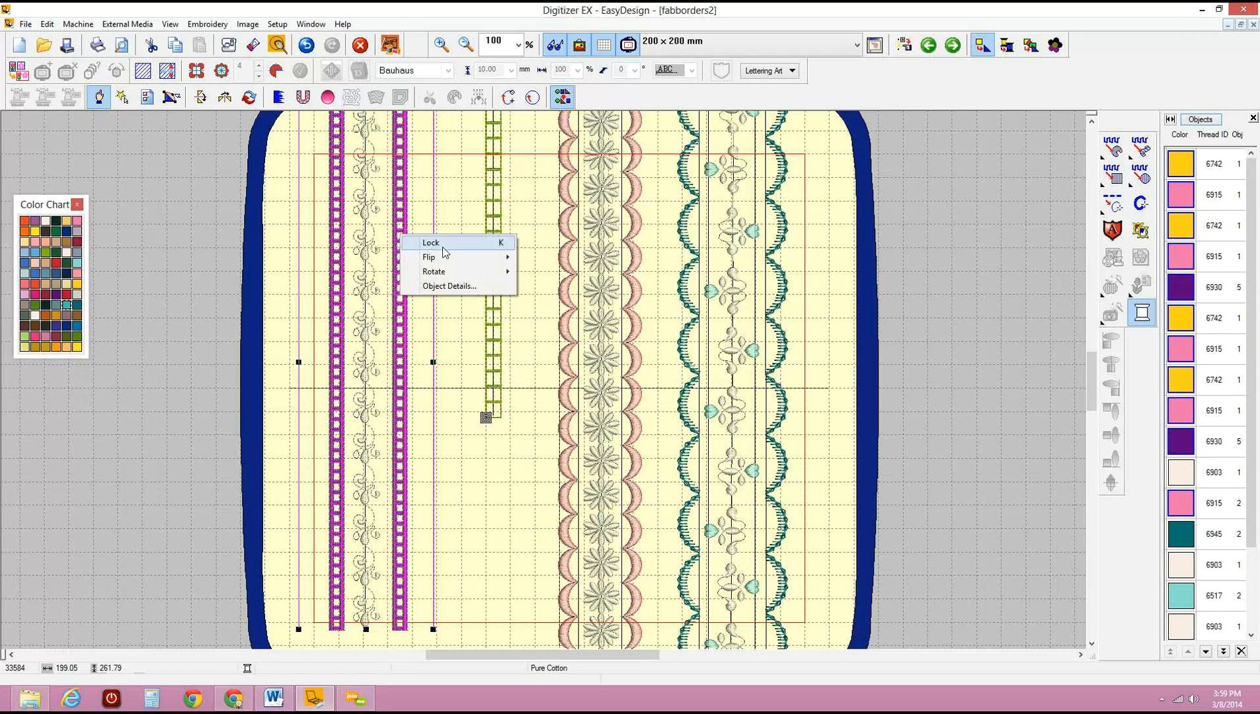
{"action": "left_click", "coordinate": [335, 170]}
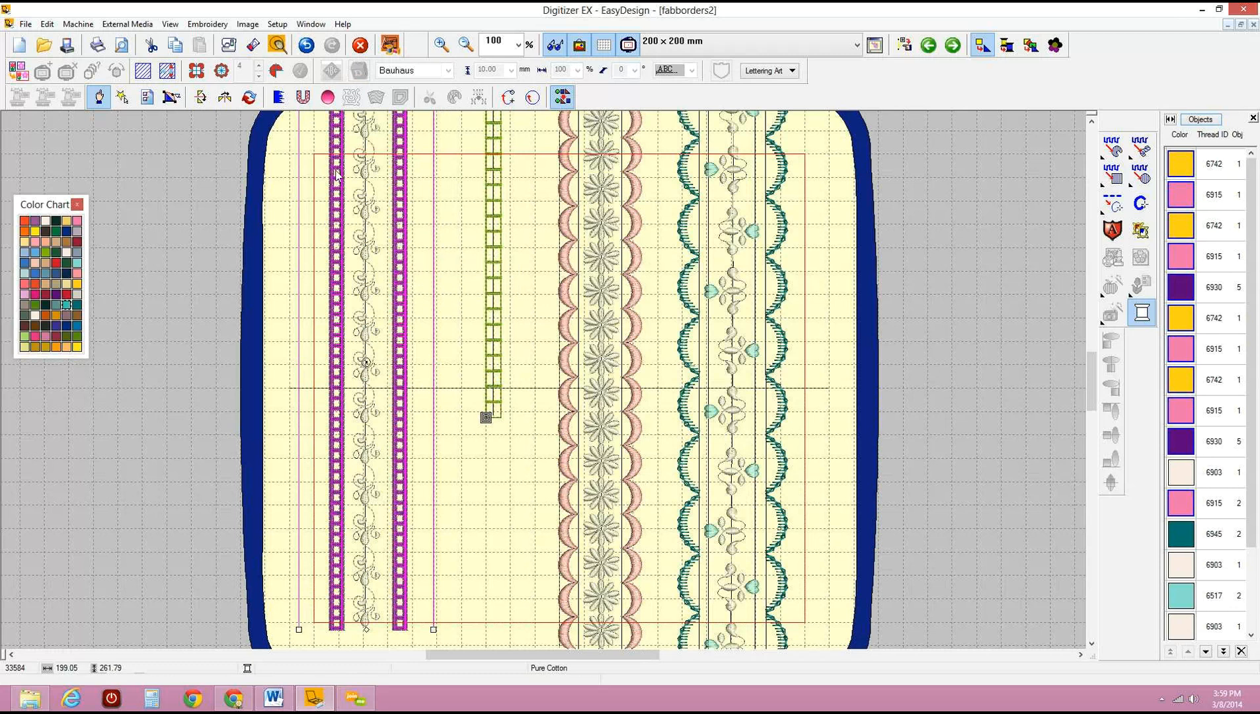
{"action": "left_click", "coordinate": [297, 143]}
{"action": "left_click", "coordinate": [331, 144]}
{"action": "left_click", "coordinate": [331, 144]}
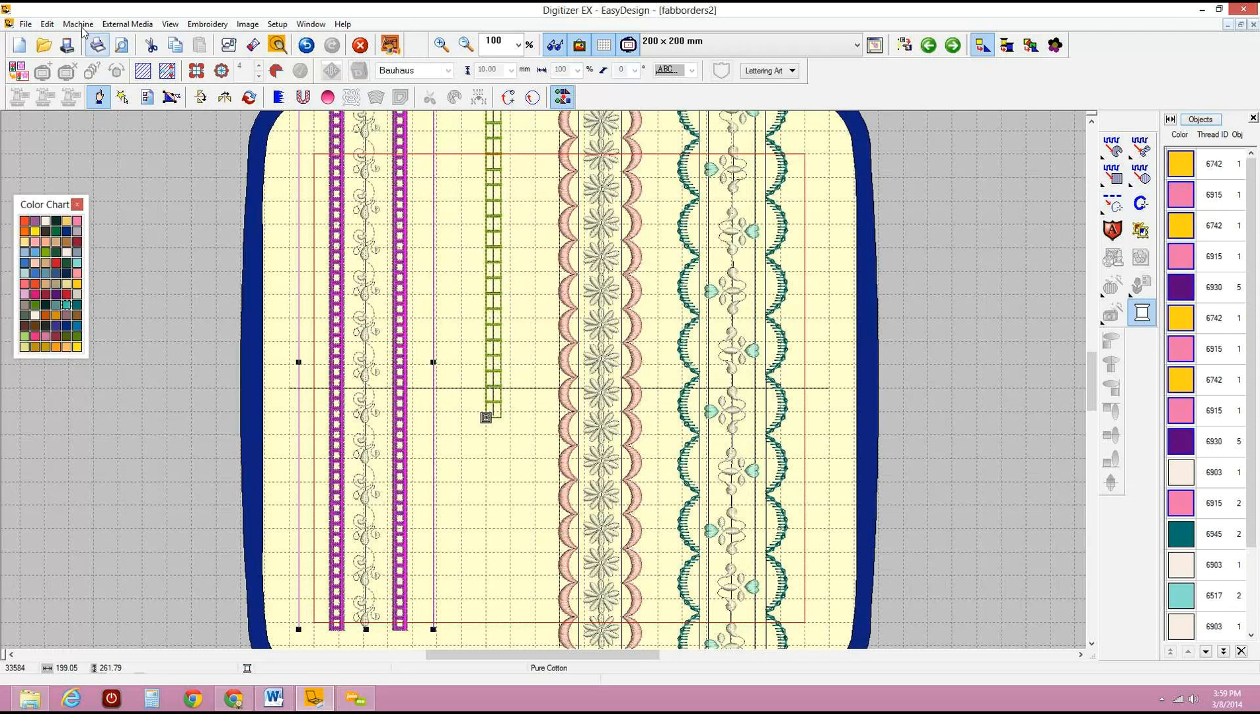
{"action": "left_click", "coordinate": [49, 26]}
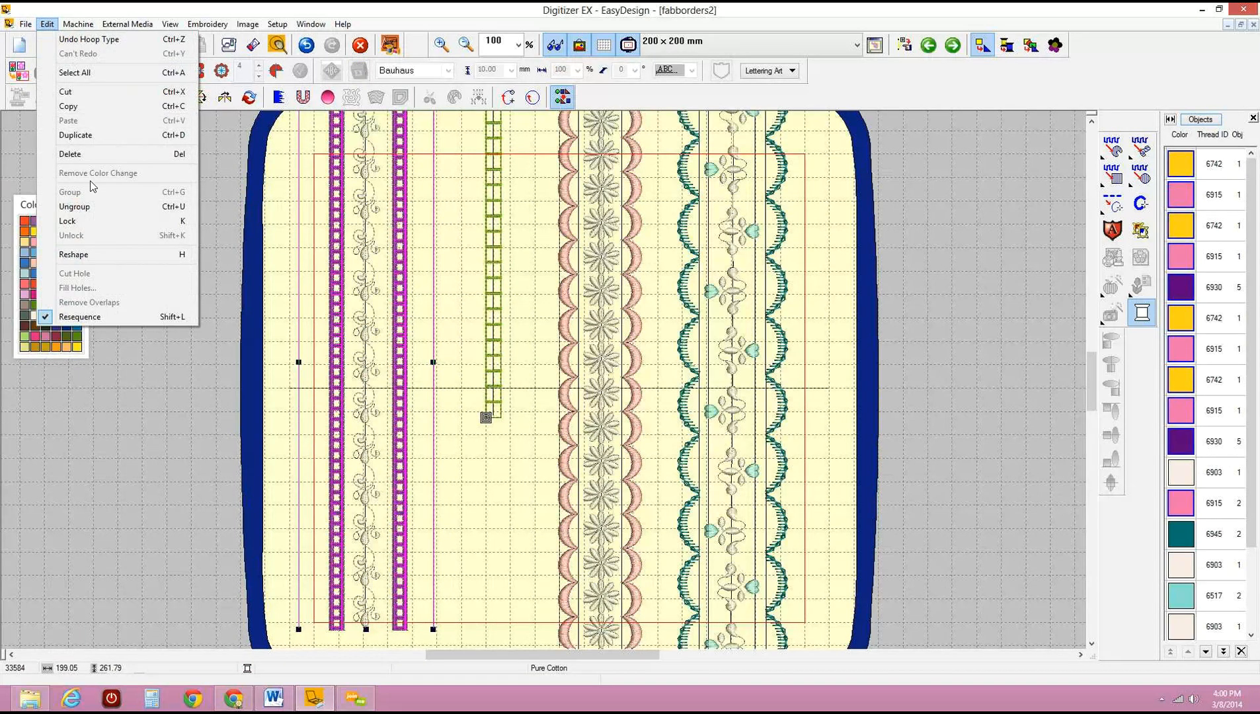
{"action": "left_click", "coordinate": [109, 205]}
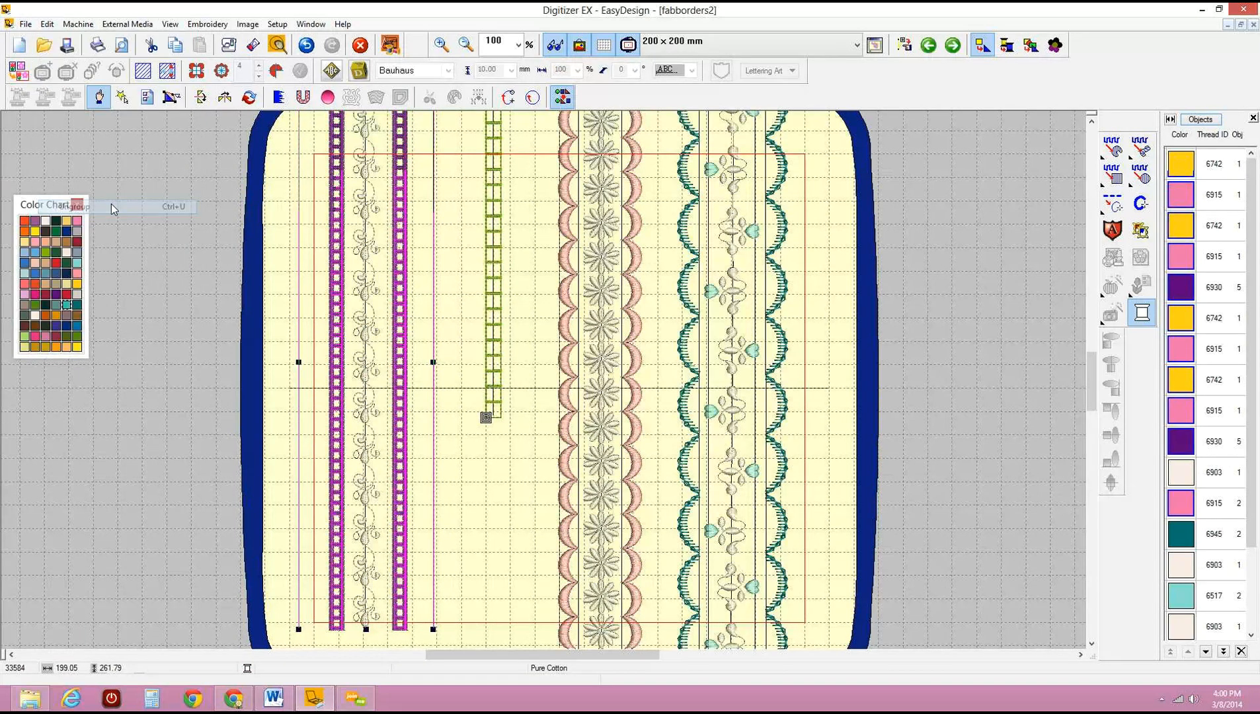
Pull the thin purple satin rails away from the ladder band nearest the hoop's left side and delete them.
{"action": "left_click", "coordinate": [333, 192]}
{"action": "left_click_drag", "start_coordinate": [333, 192], "coordinate": [187, 233]}
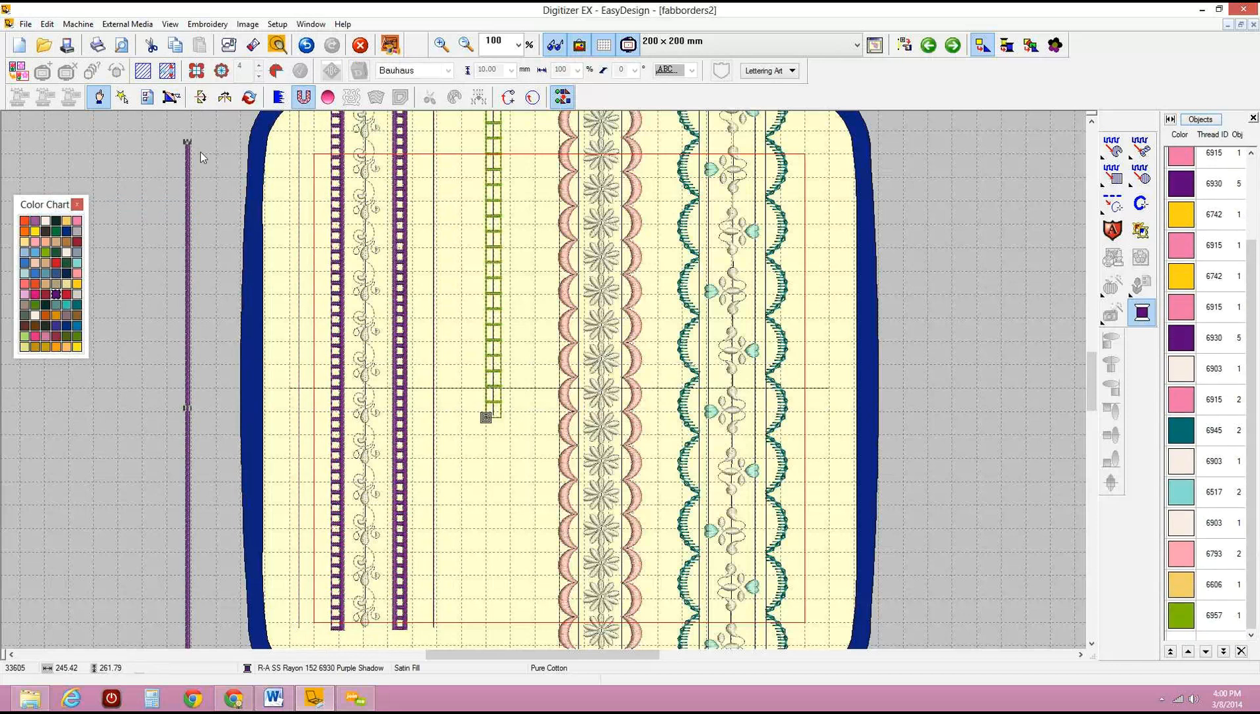
{"action": "left_click", "coordinate": [341, 170]}
{"action": "left_click_drag", "start_coordinate": [342, 169], "coordinate": [451, 198]}
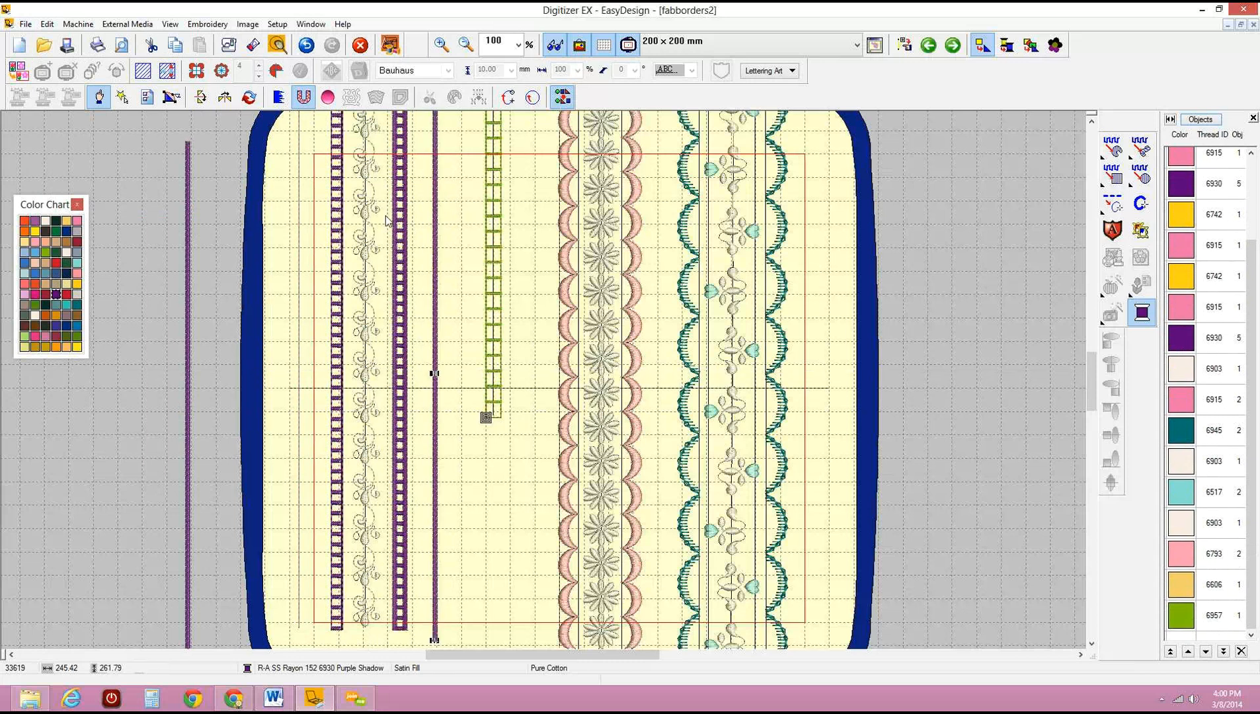
{"action": "key", "text": "Escape"}
{"action": "left_click", "coordinate": [190, 202]}
{"action": "key", "text": "Delete"}
Move the remaining purple rung line of that ladder band outside the hoop, to its left.
{"action": "left_click", "coordinate": [336, 190]}
{"action": "left_click_drag", "start_coordinate": [337, 190], "coordinate": [191, 225]}
{"action": "key", "text": "b"}
{"action": "left_click_drag", "start_coordinate": [160, 126], "coordinate": [223, 251]}
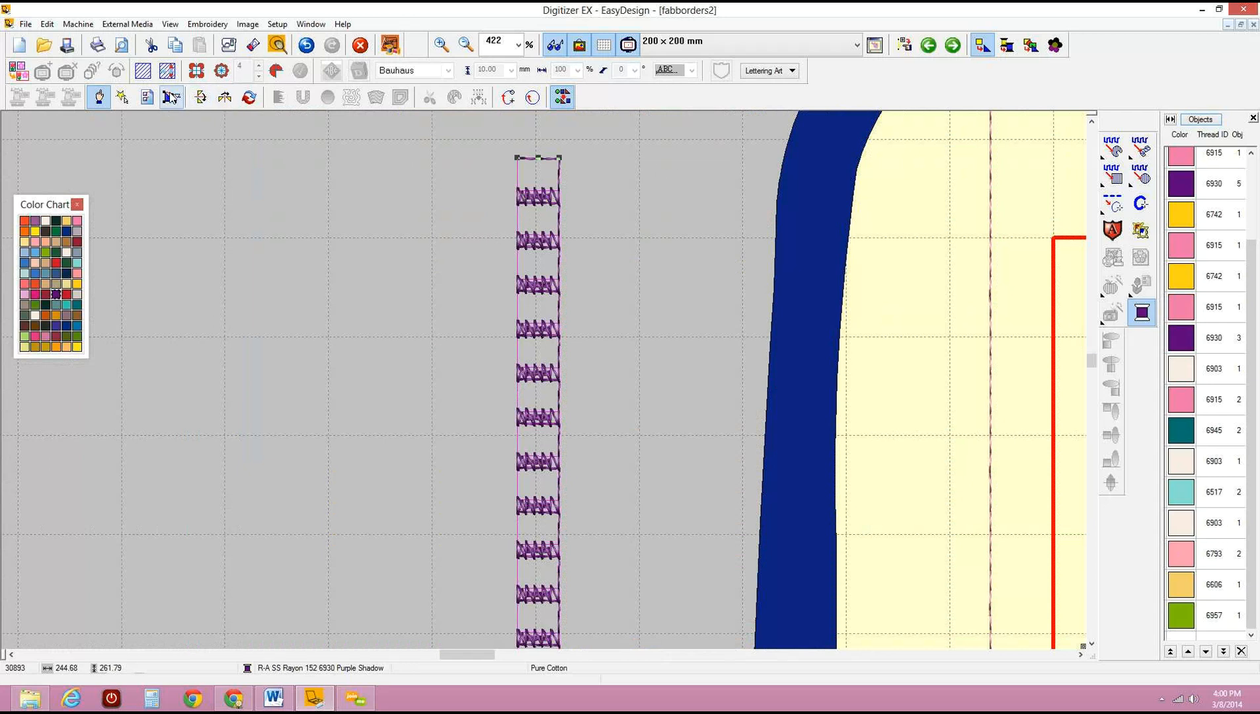
Examine the control points of the purple rung line and the daisy line with Reshape.
{"action": "left_click", "coordinate": [171, 97]}
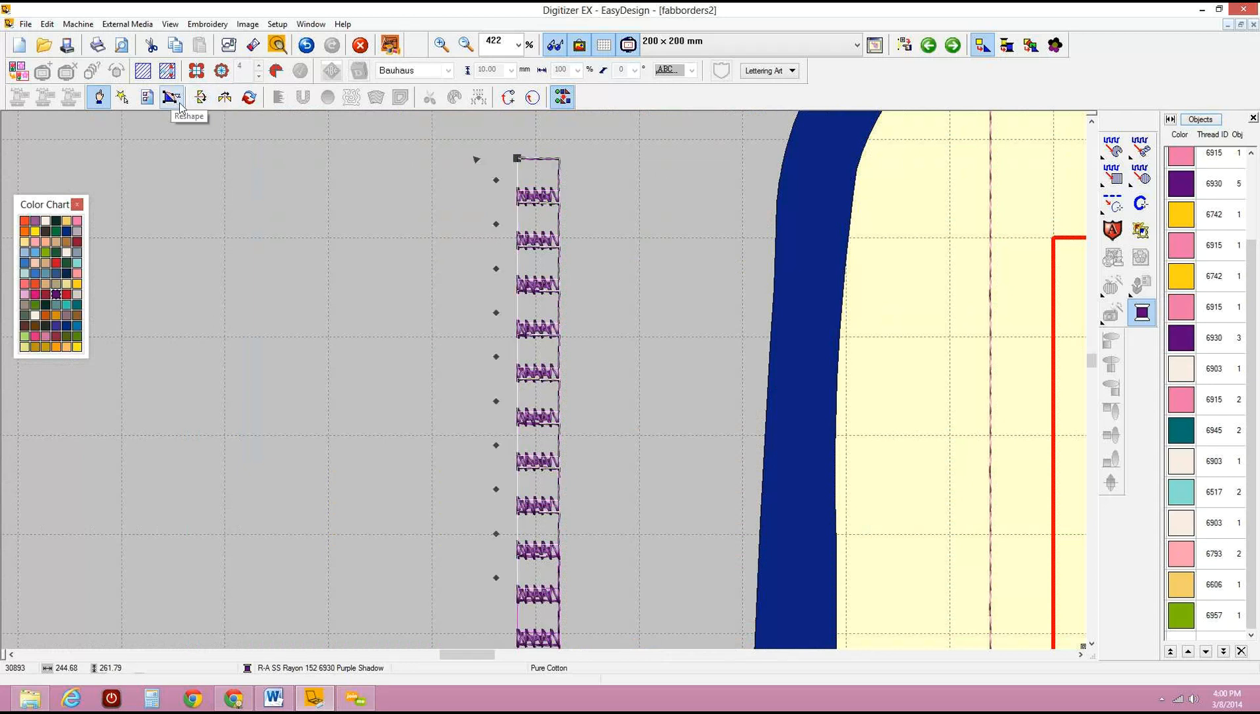
{"action": "left_click", "coordinate": [497, 181]}
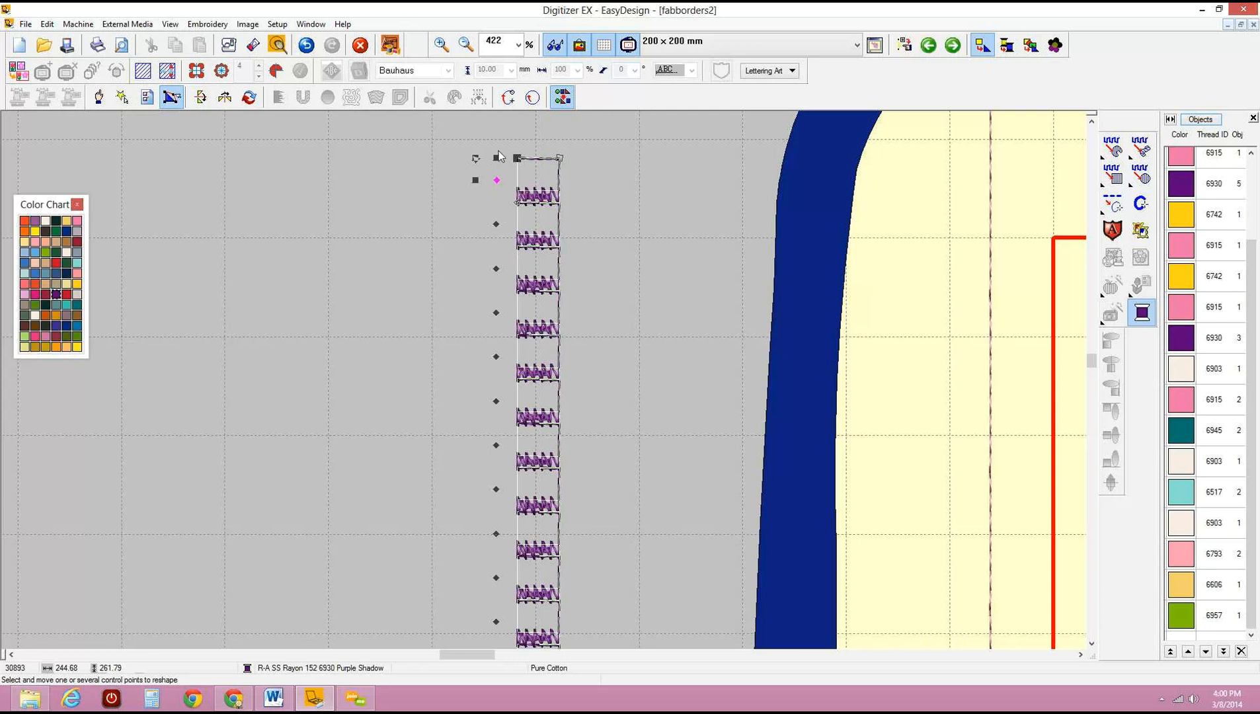
{"action": "left_click", "coordinate": [639, 209]}
{"action": "left_click", "coordinate": [518, 45]}
{"action": "left_click", "coordinate": [507, 83]}
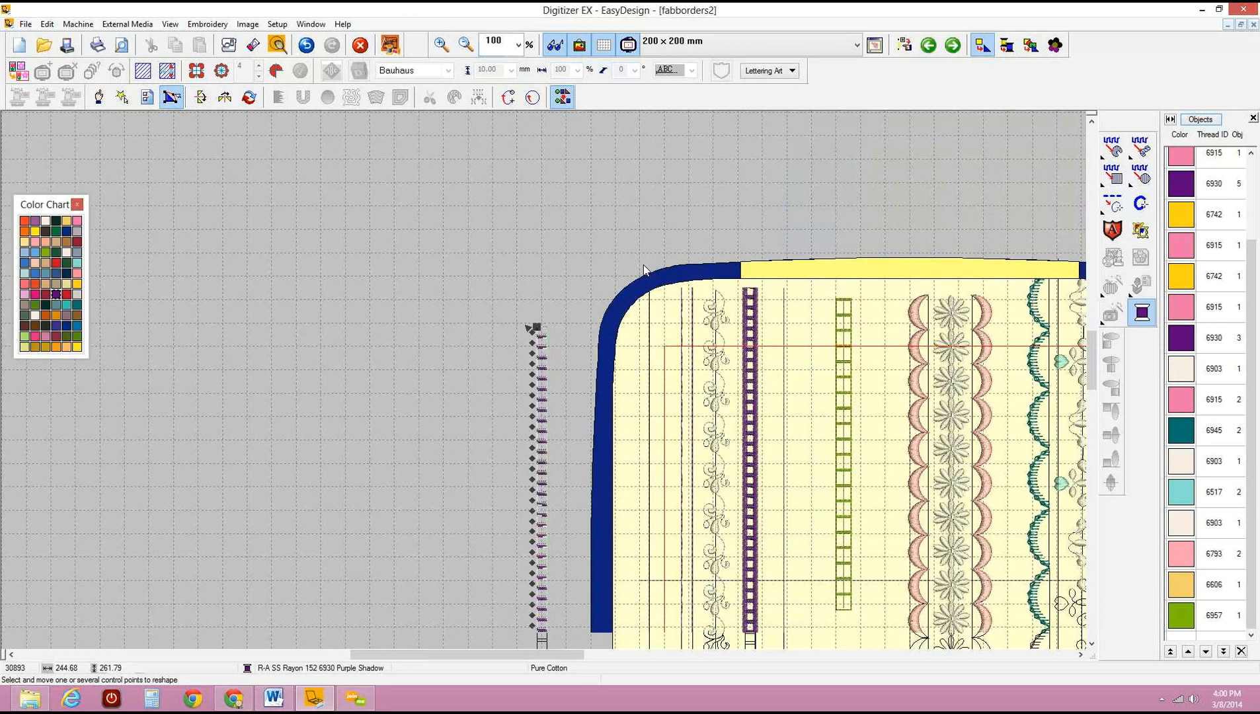
{"action": "left_click_drag", "start_coordinate": [520, 658], "coordinate": [568, 660]}
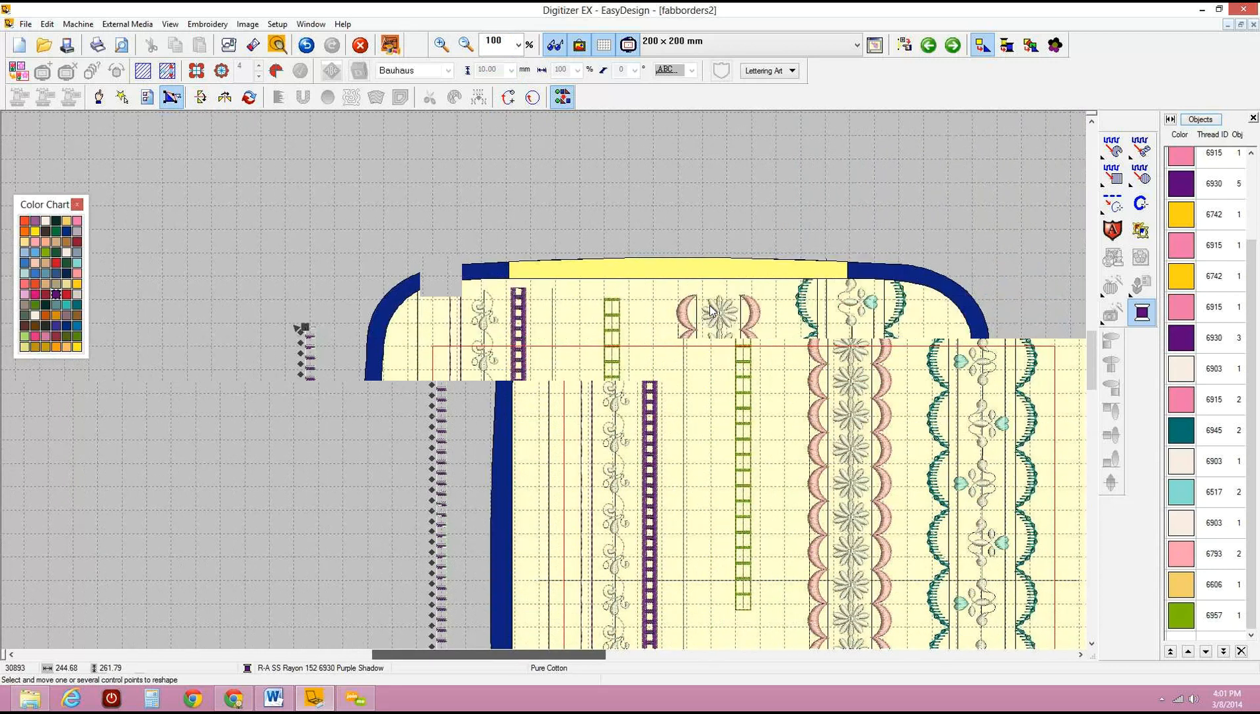
{"action": "left_click", "coordinate": [711, 310]}
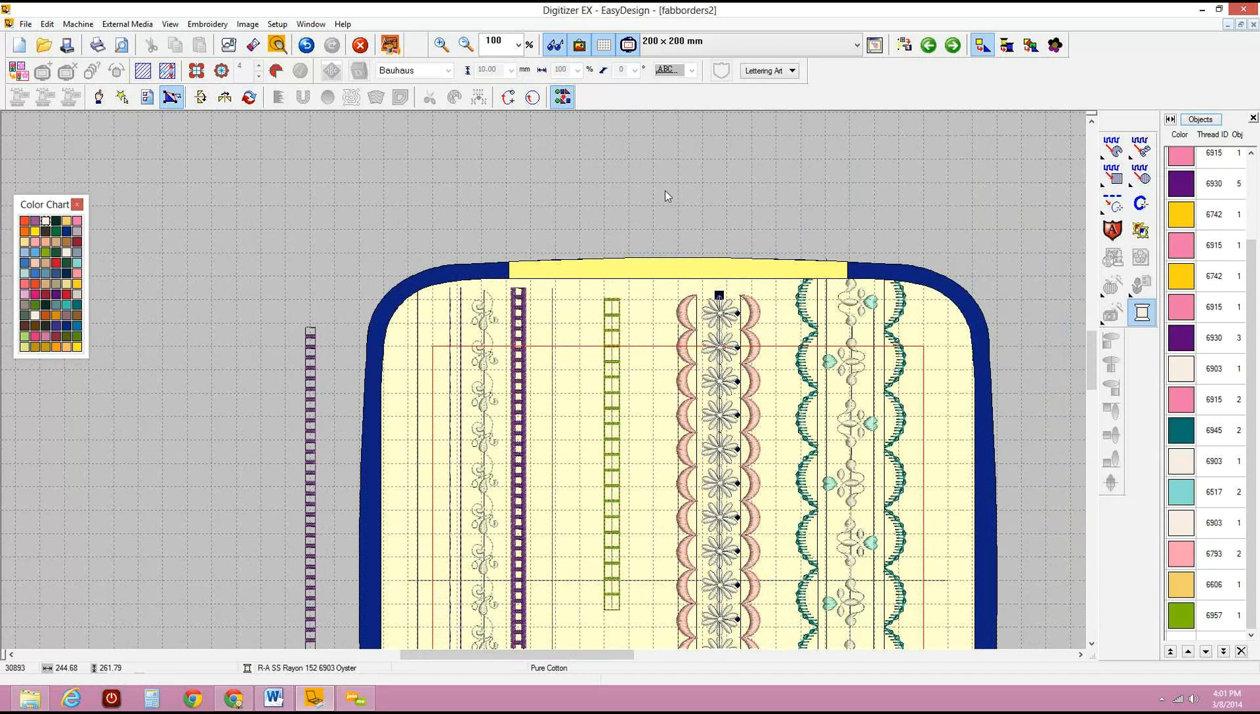
Create a new design and set its hoop to 200 x 200 mm.
{"action": "left_click", "coordinate": [19, 45]}
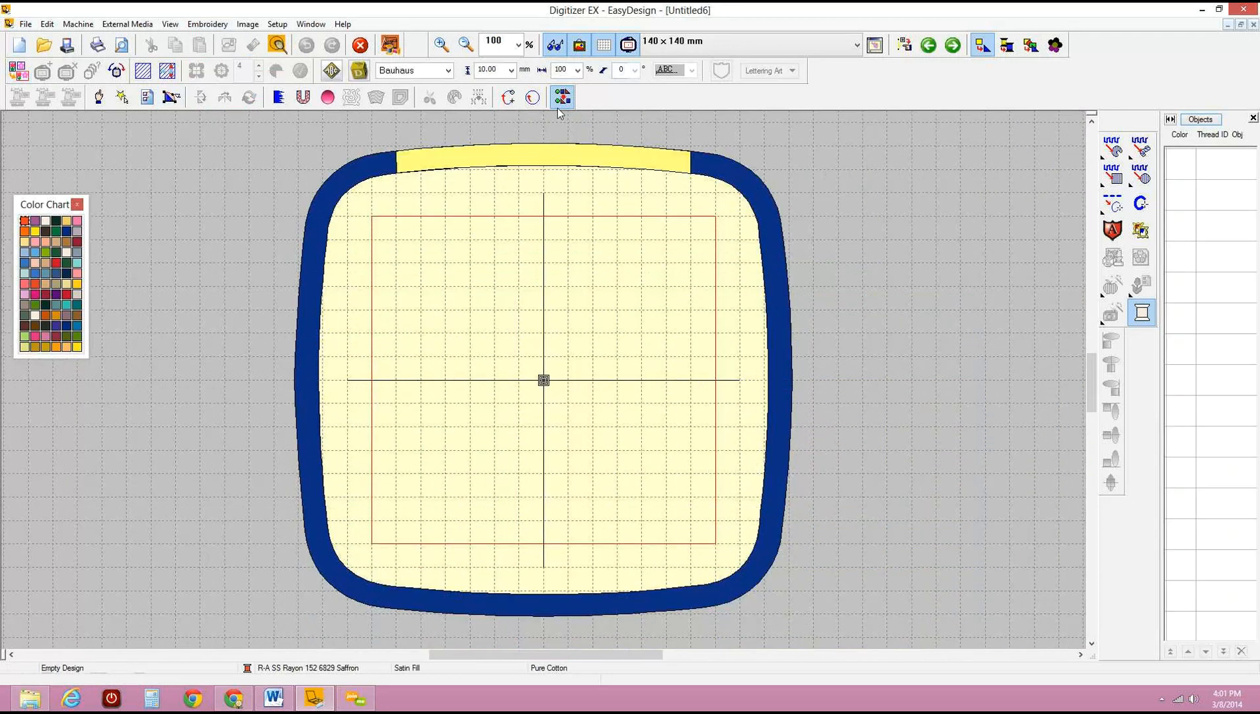
{"action": "left_click", "coordinate": [724, 42]}
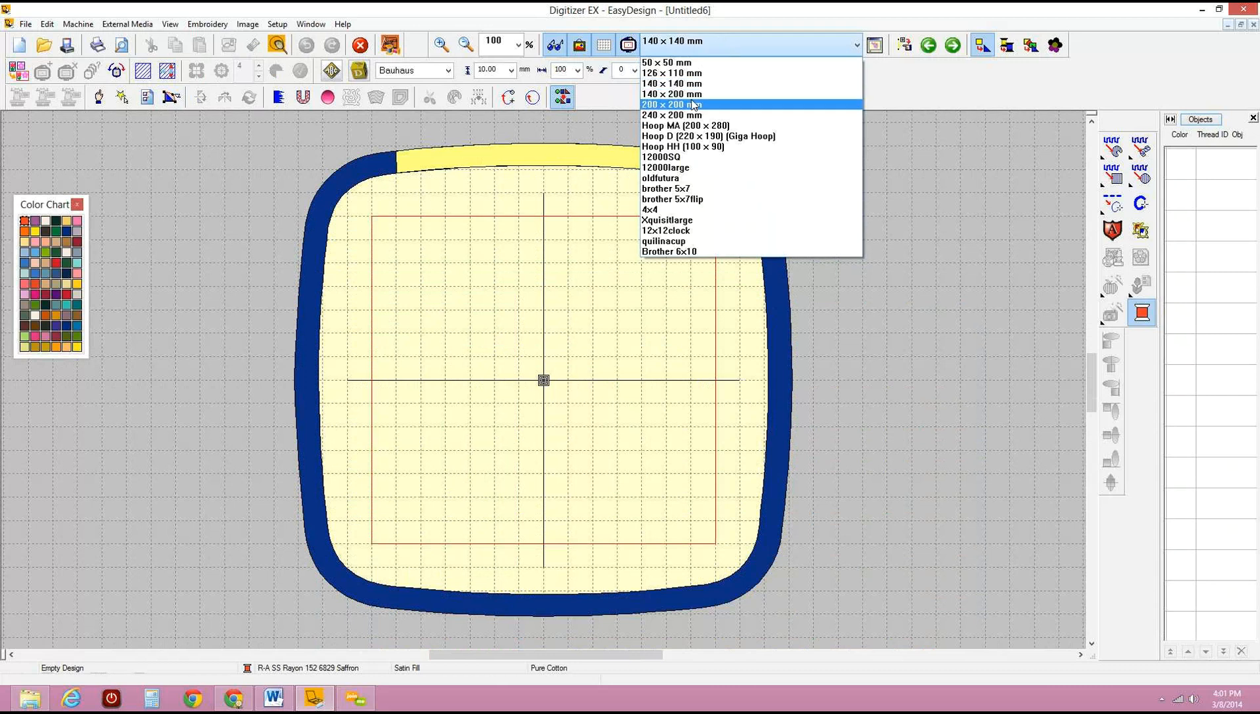
{"action": "left_click", "coordinate": [692, 104]}
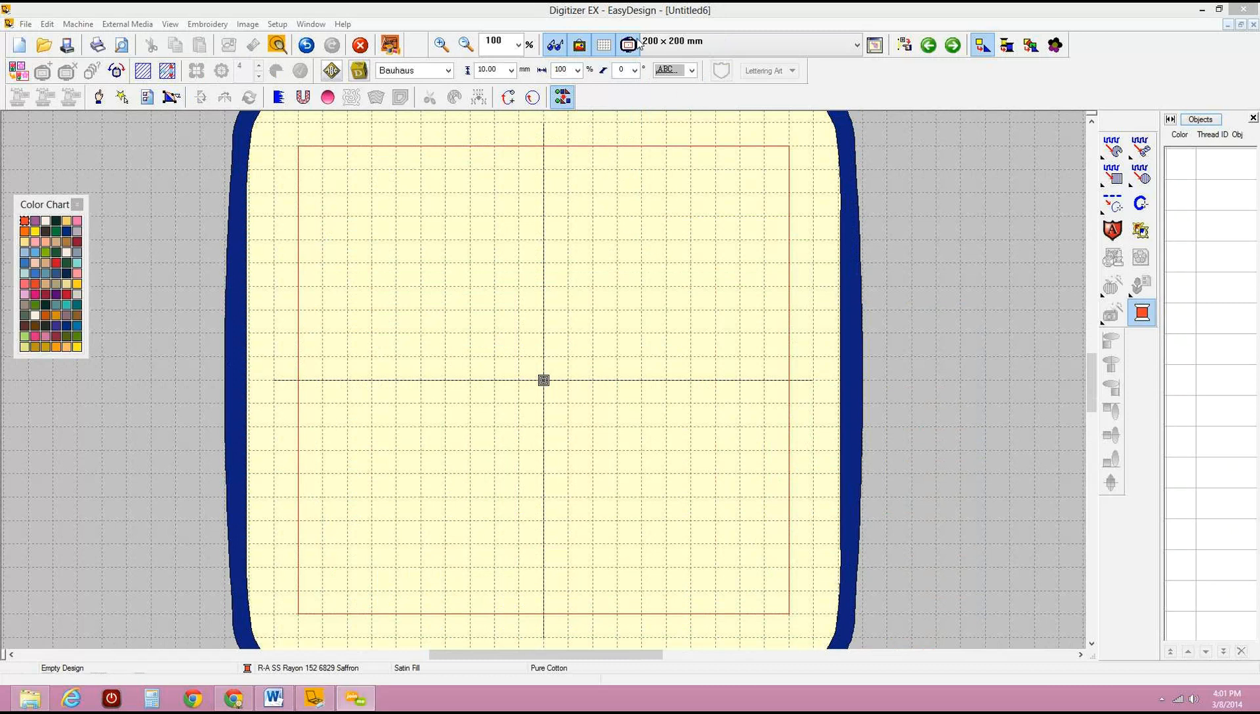
Draw a straight horizontal run line about 193 mm long across the upper part of the hoop.
{"action": "left_click", "coordinate": [1113, 204]}
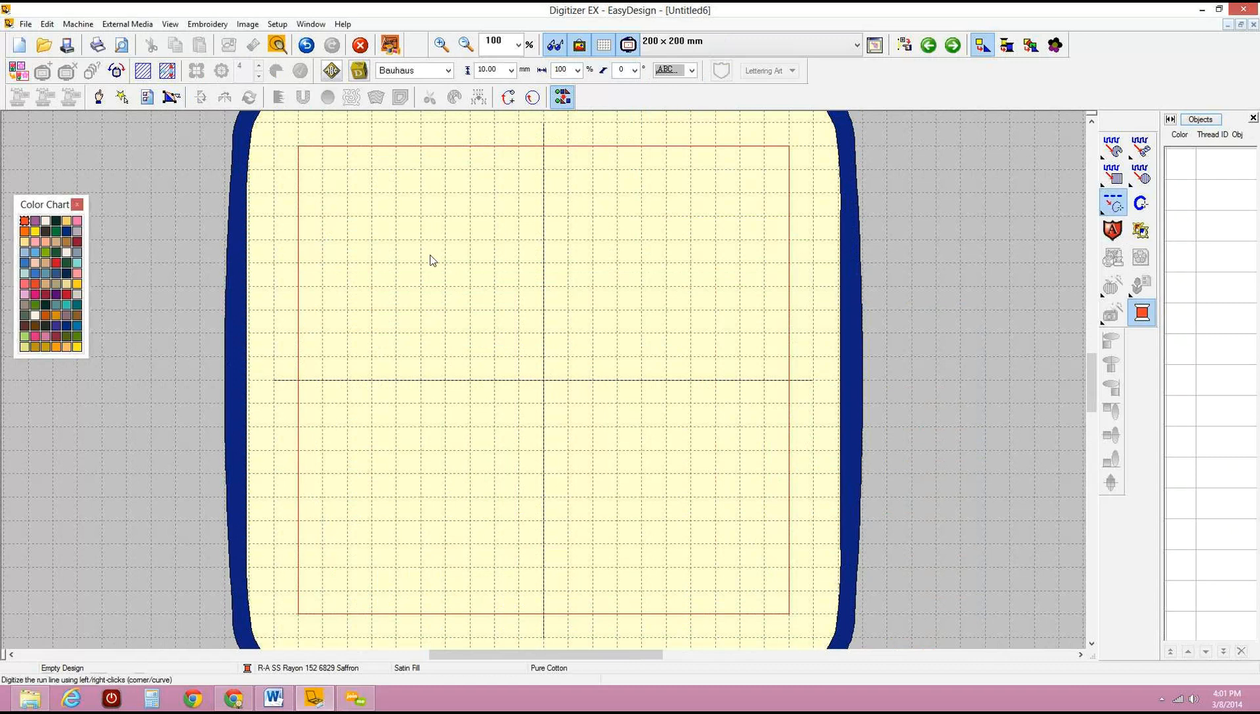
{"action": "left_click", "coordinate": [309, 217]}
{"action": "left_click", "coordinate": [553, 163]}
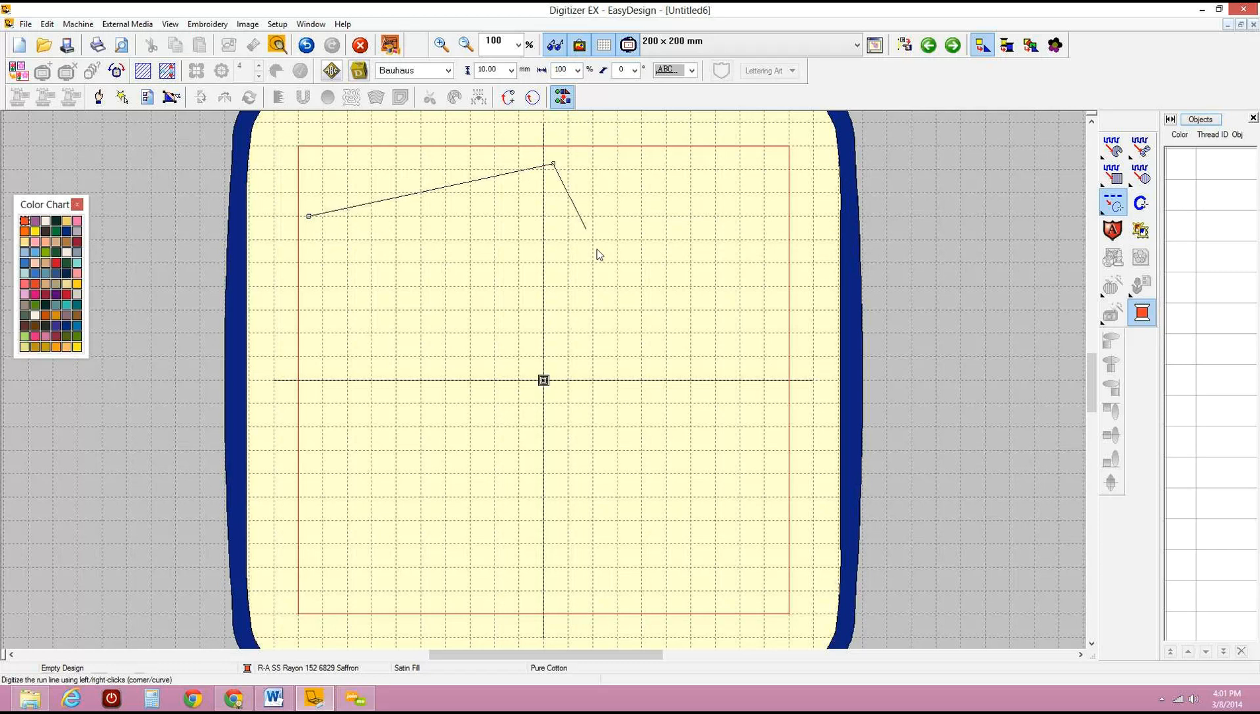
{"action": "right_click", "coordinate": [787, 242]}
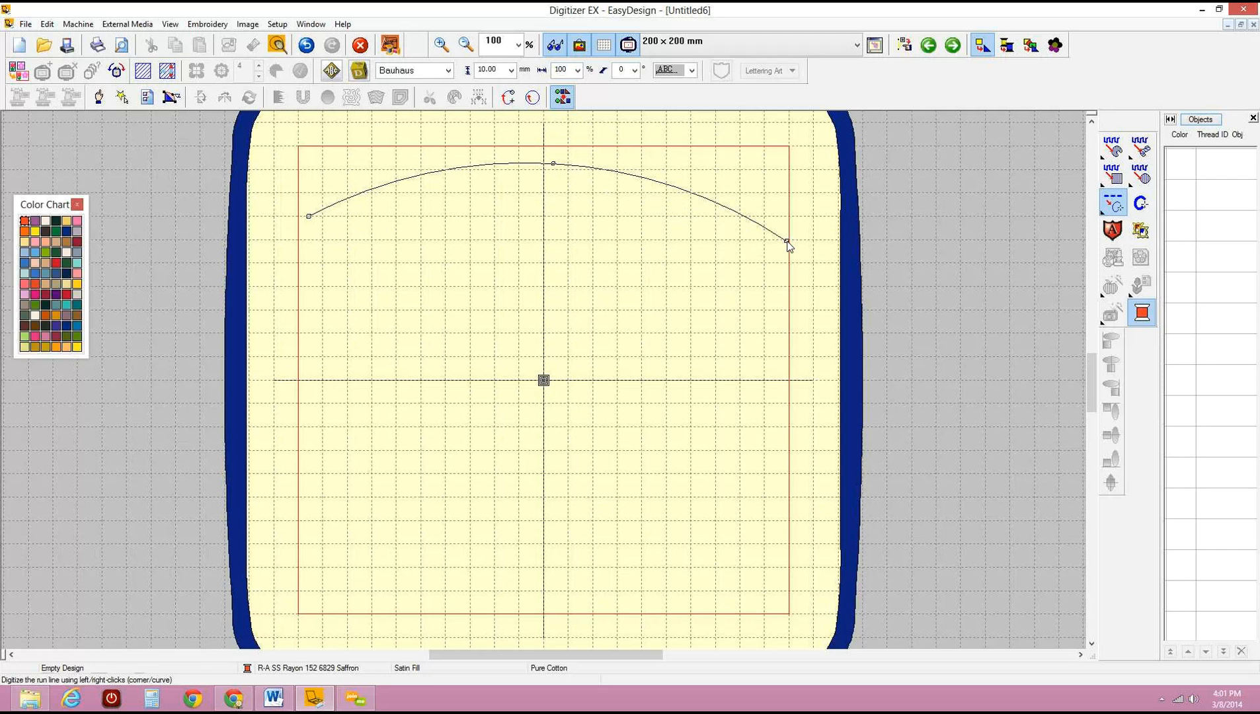
{"action": "key", "text": "BackSpace"}
{"action": "key", "text": "BackSpace"}
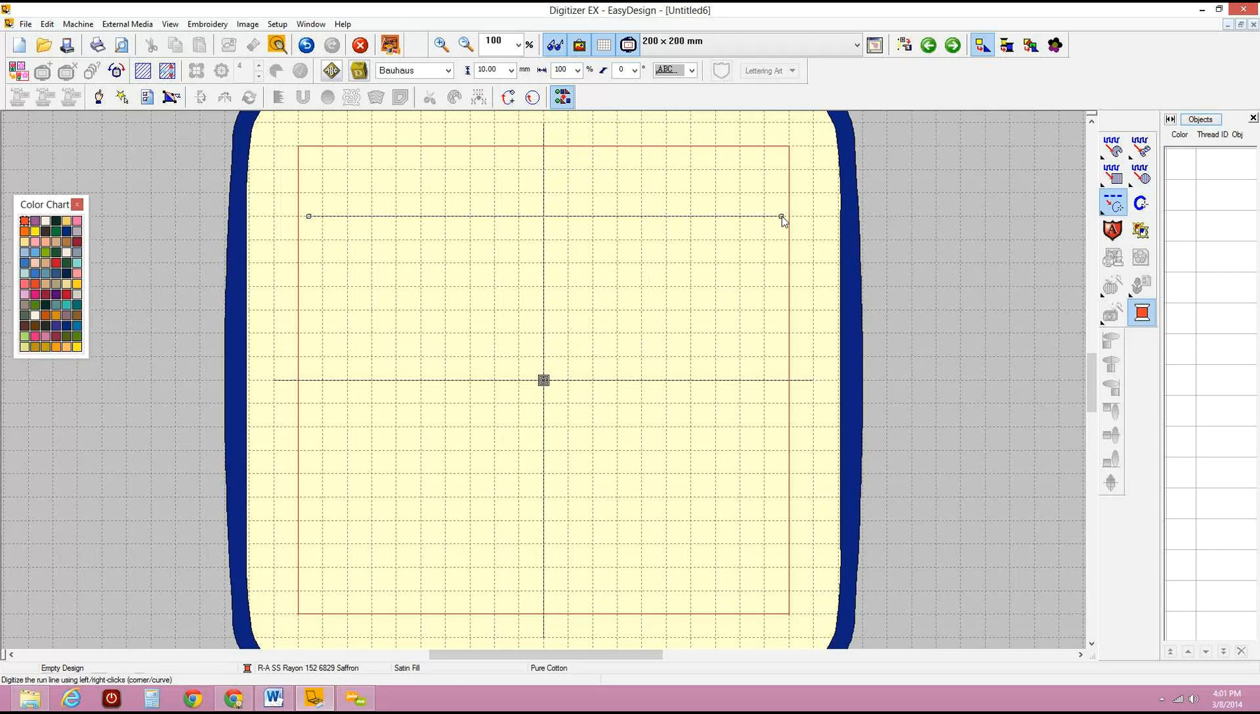
{"action": "left_click", "coordinate": [781, 216]}
{"action": "key", "text": "Return"}
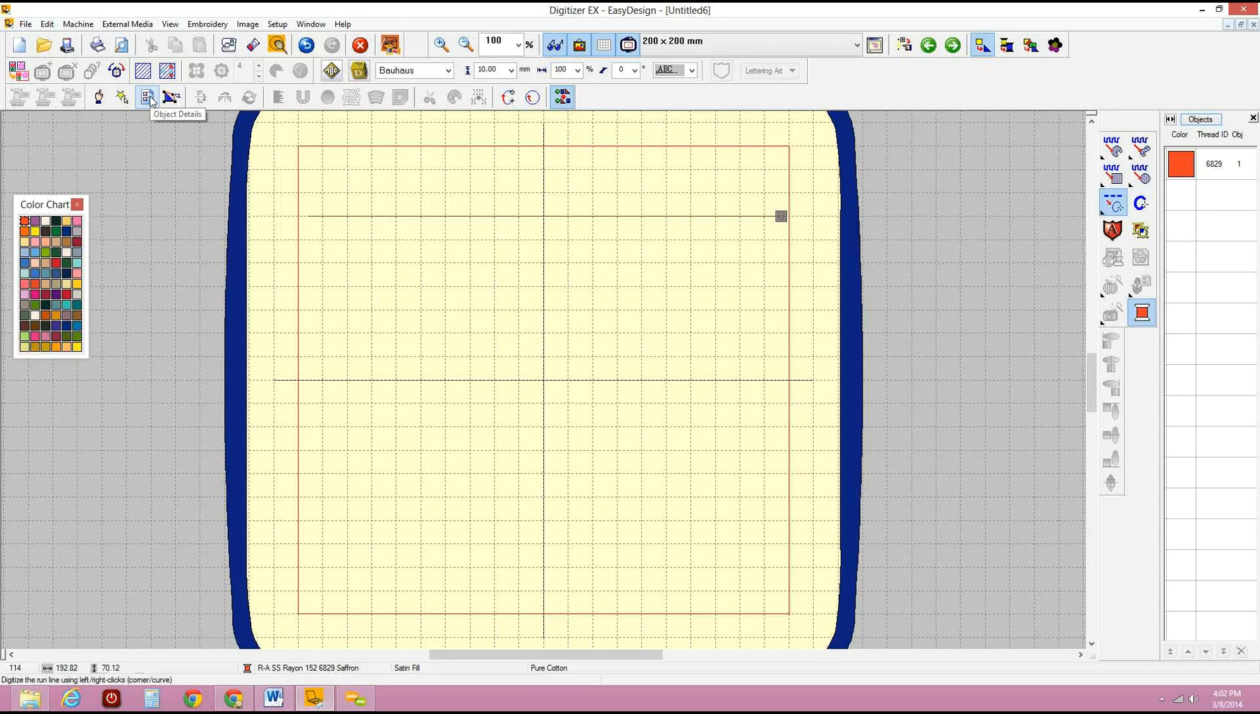
With no object selected, set the line stitch type to Motif Run Line with the Flora1 pattern.
{"action": "left_click", "coordinate": [149, 98]}
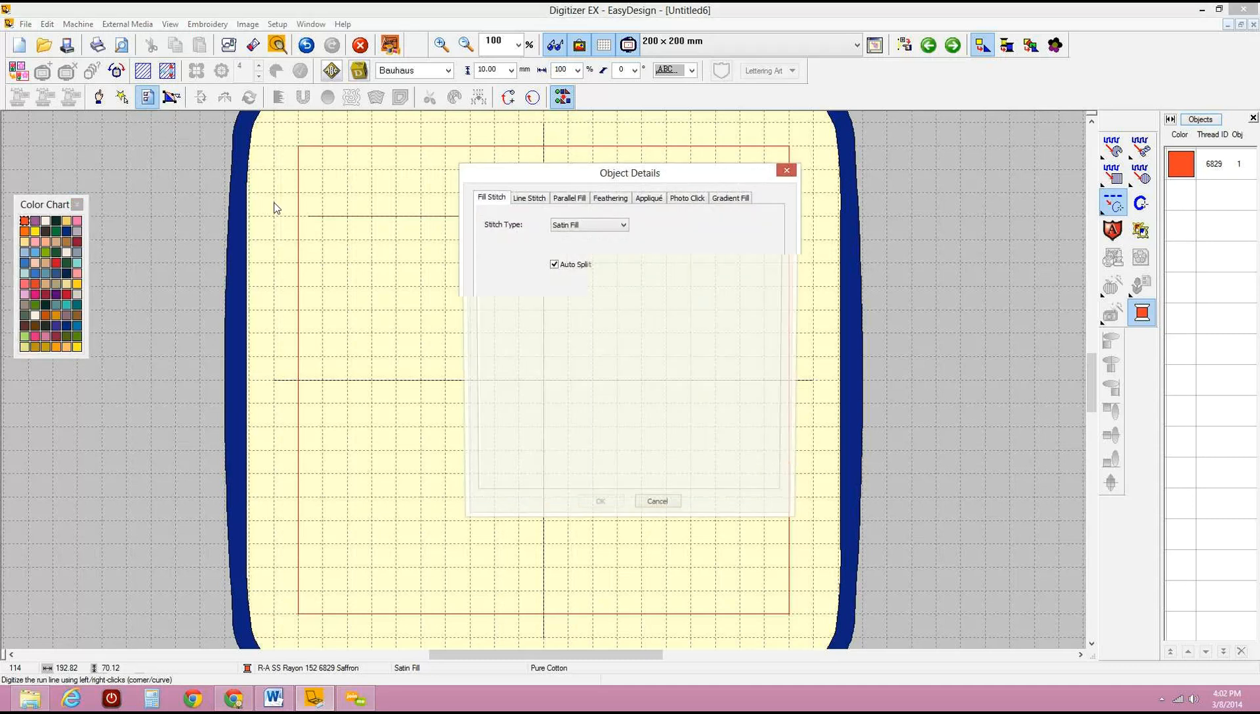
{"action": "left_click_drag", "start_coordinate": [708, 174], "coordinate": [961, 148]}
{"action": "left_click", "coordinate": [799, 176]}
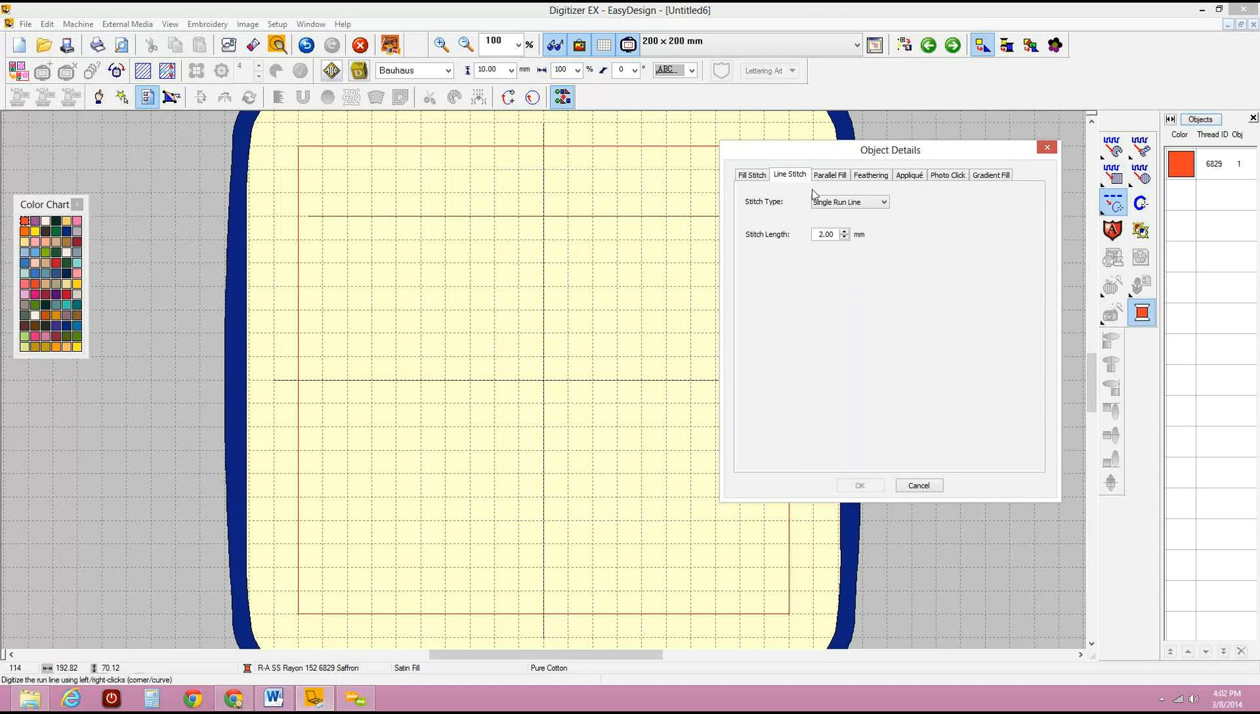
{"action": "double_click", "coordinate": [826, 235]}
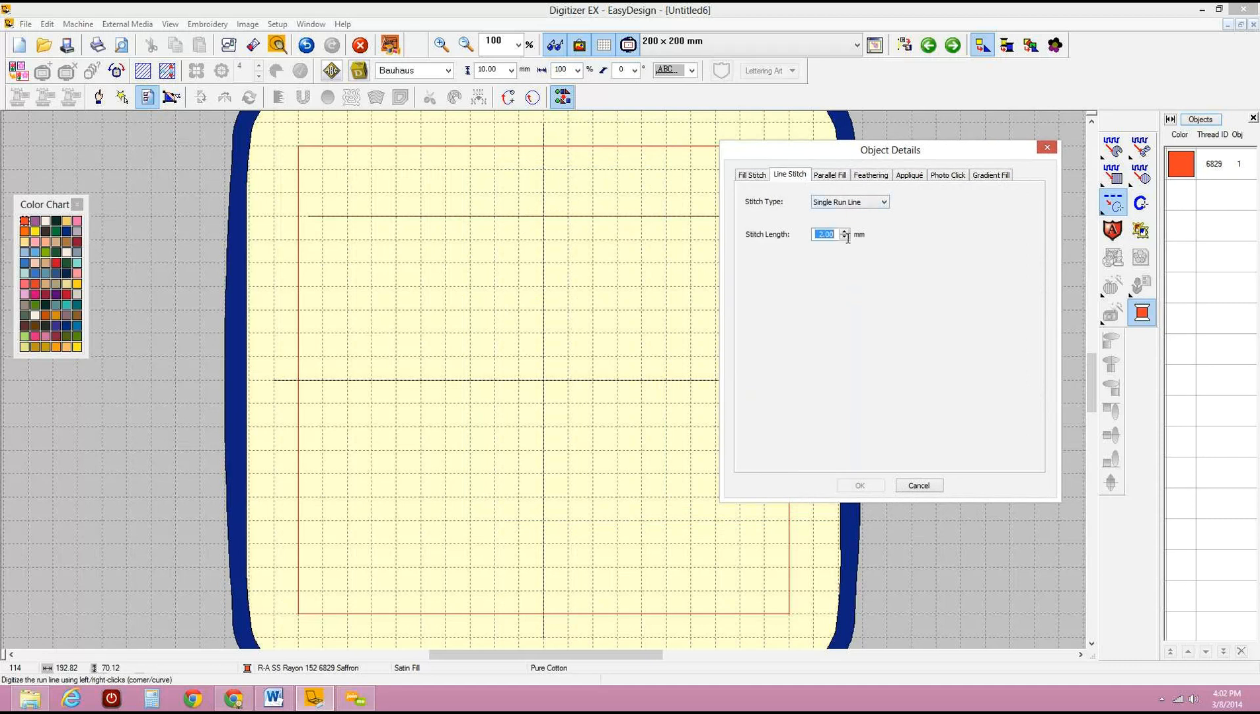
{"action": "left_click", "coordinate": [884, 205]}
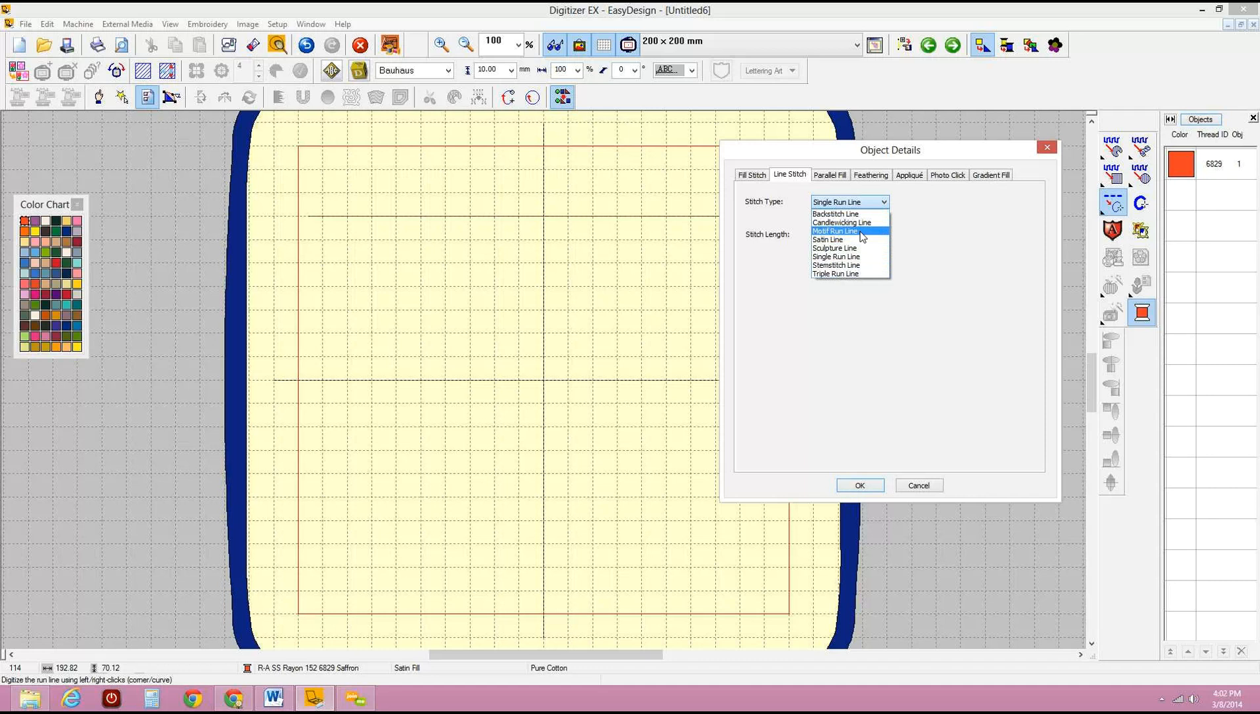
{"action": "left_click", "coordinate": [862, 232]}
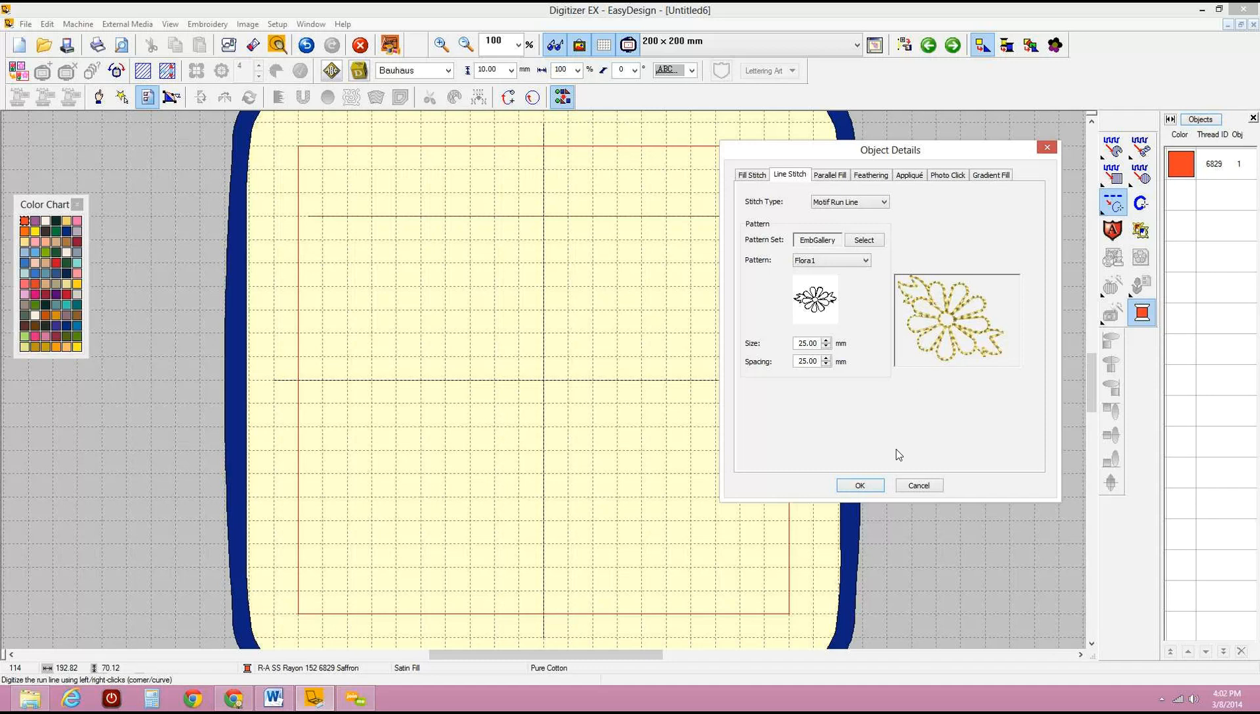
{"action": "left_click", "coordinate": [873, 485]}
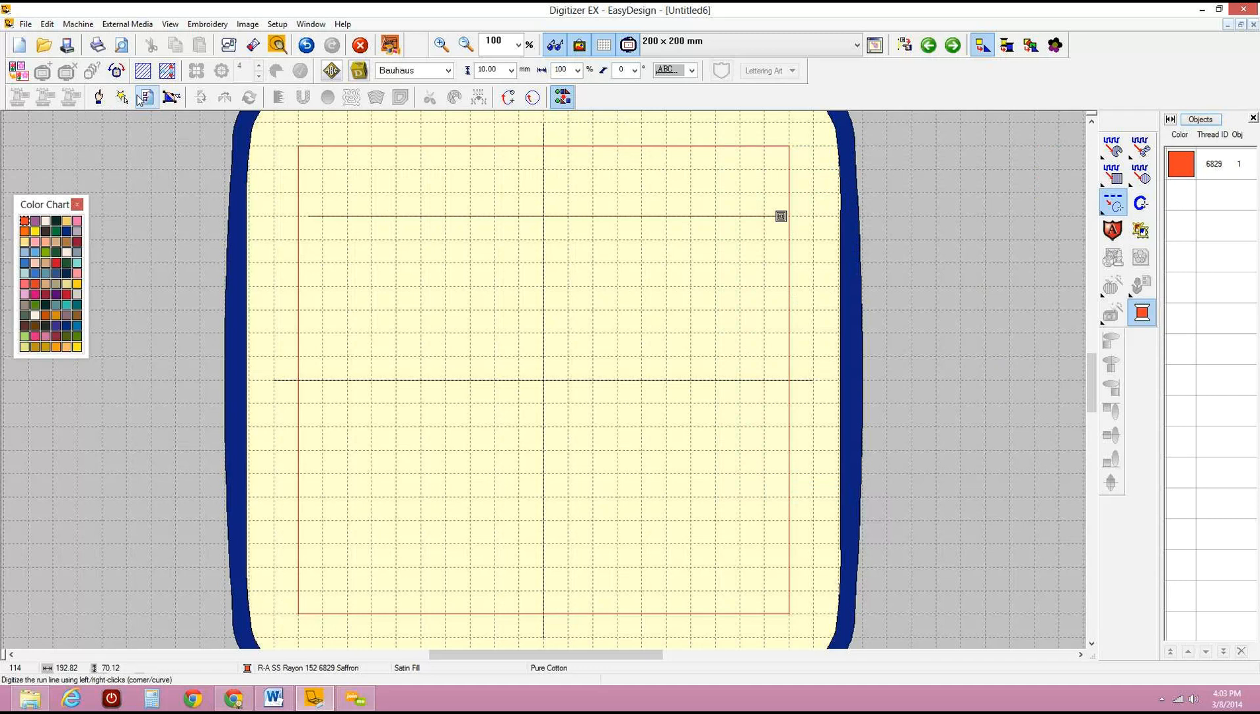
Change the drawn line's stitch type to Motif Run Line with the Flora1 pattern.
{"action": "left_click", "coordinate": [99, 98]}
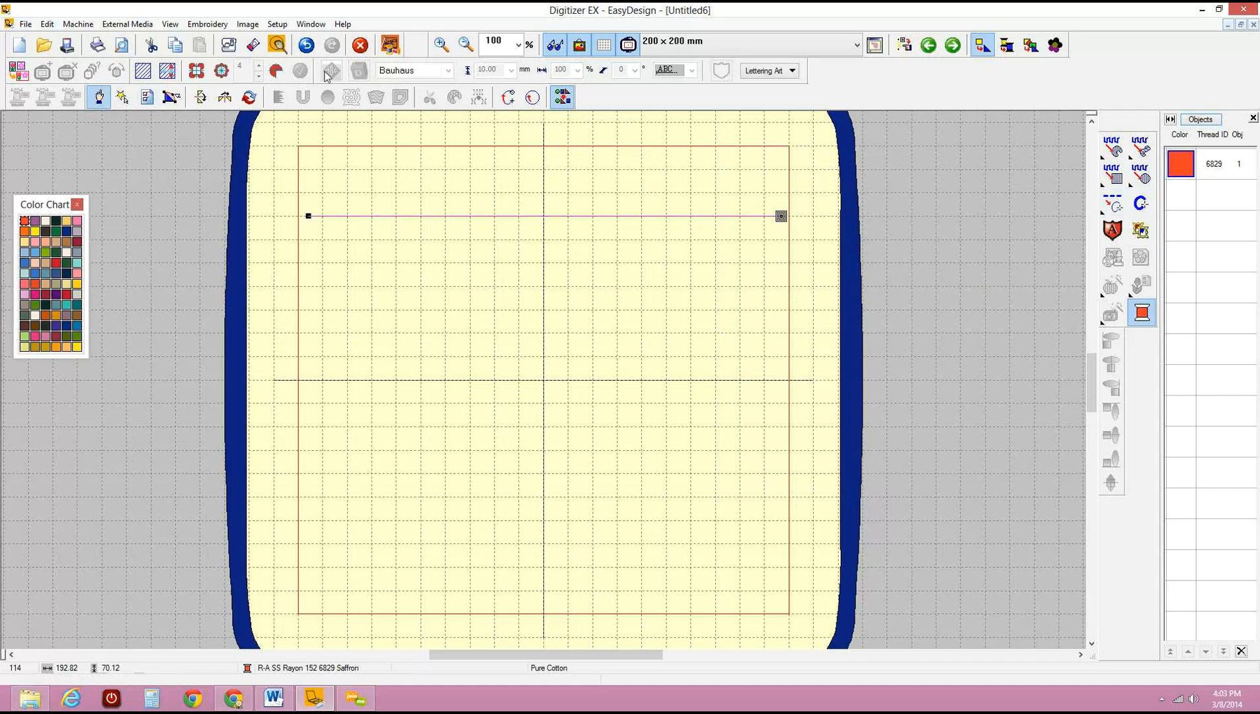
{"action": "left_click", "coordinate": [147, 98]}
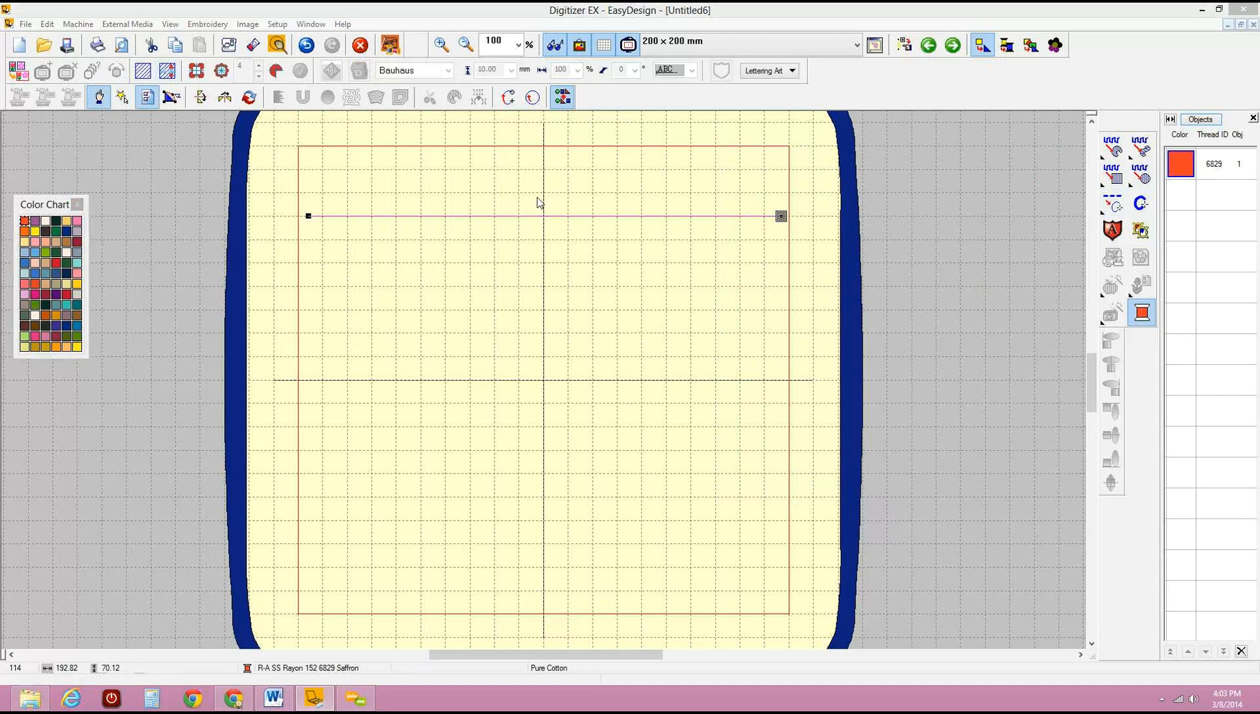
{"action": "left_click", "coordinate": [601, 226]}
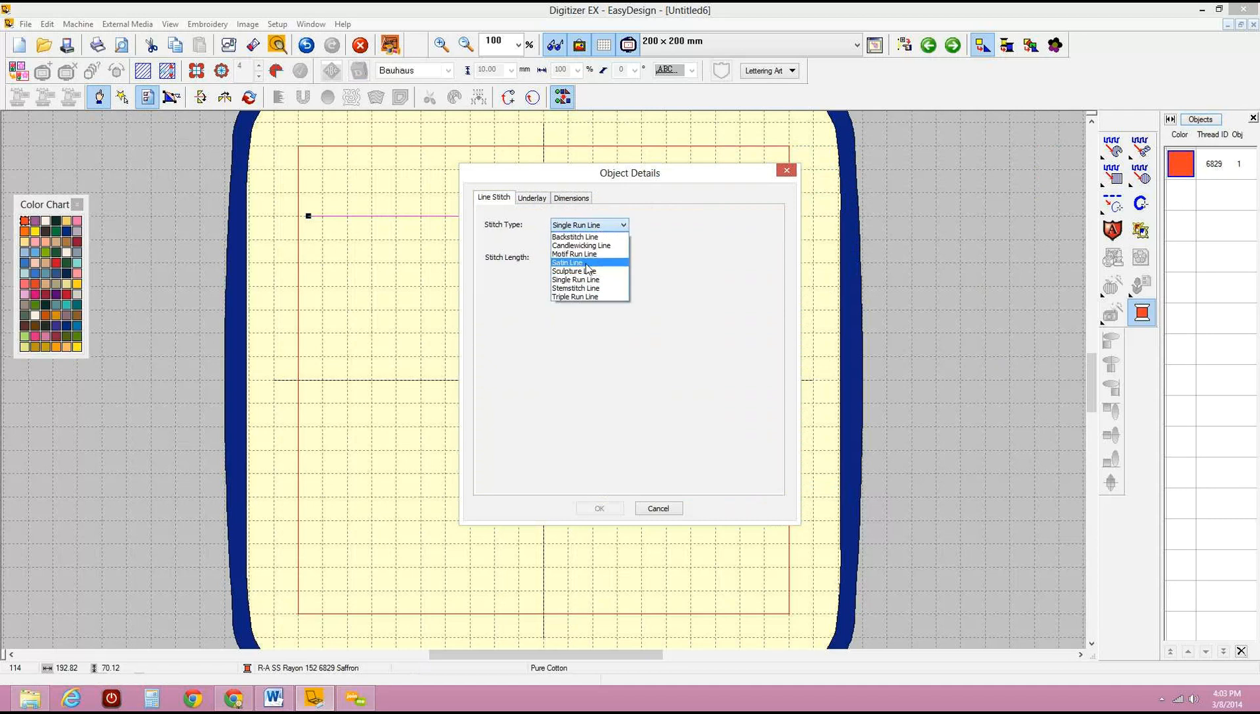
{"action": "left_click", "coordinate": [590, 267]}
{"action": "left_click", "coordinate": [600, 508]}
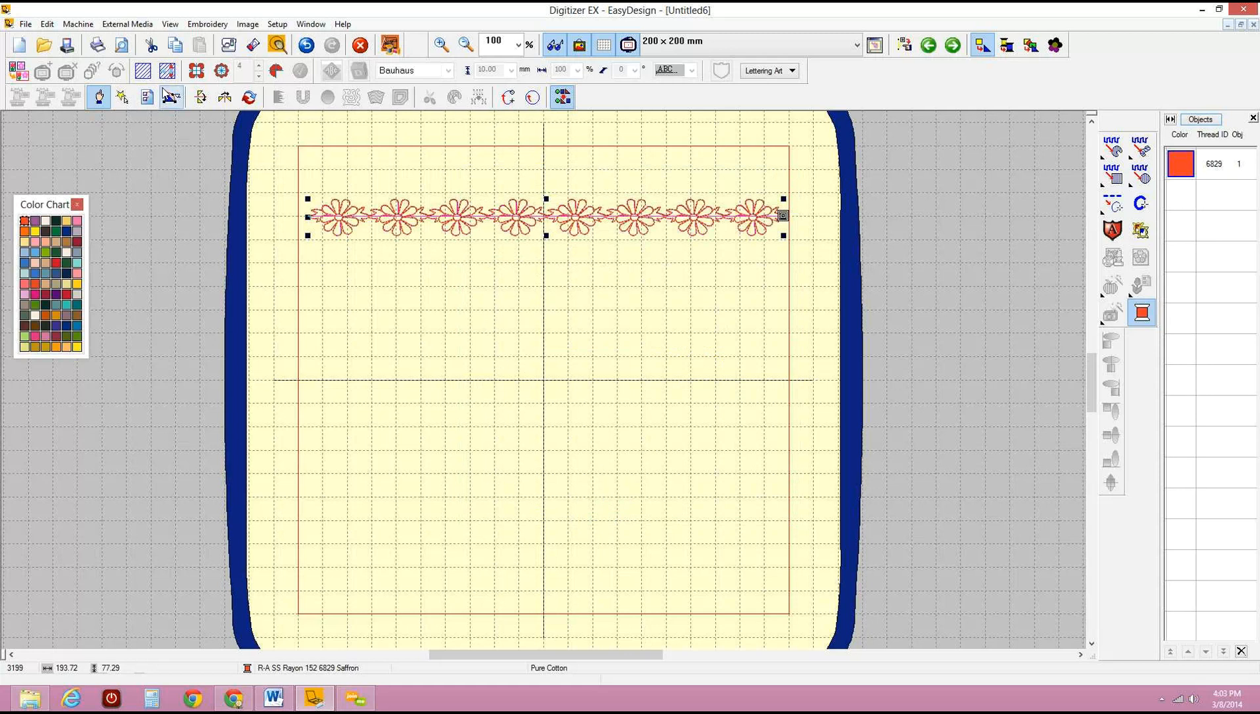
Undo the motif stitch change on the horizontal line and deselect the line.
{"action": "left_click", "coordinate": [1110, 202]}
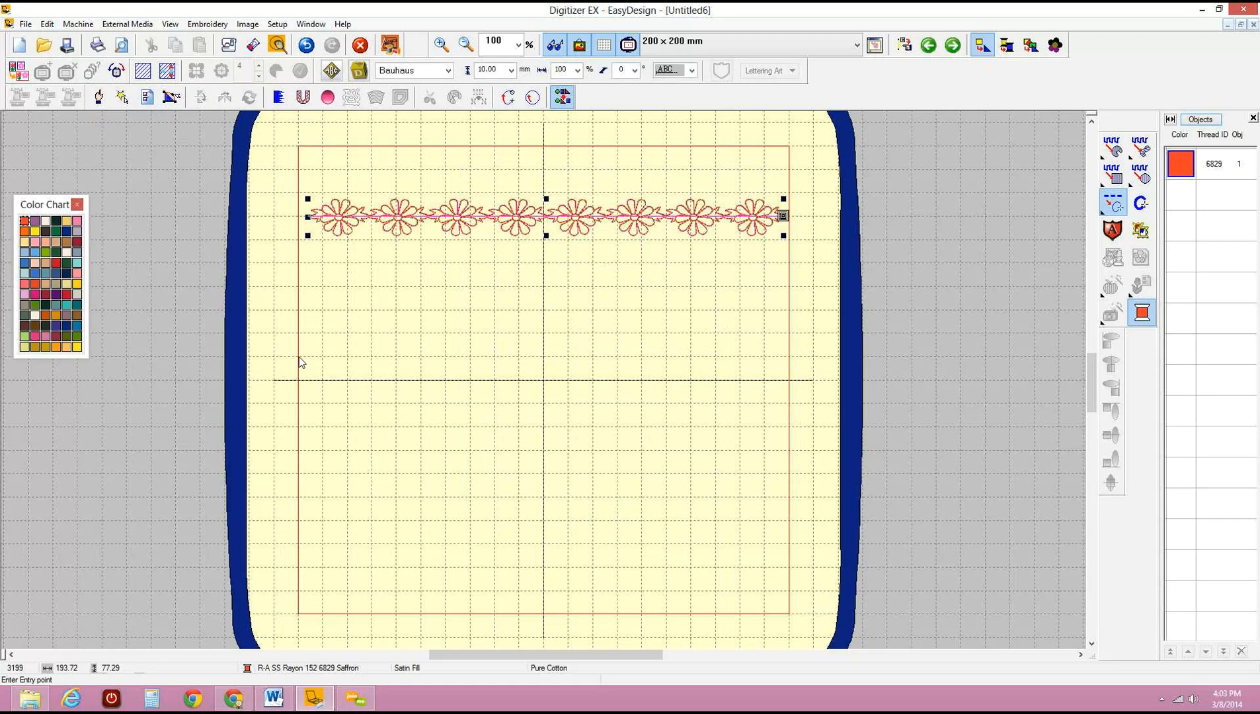
{"action": "key", "text": "Escape"}
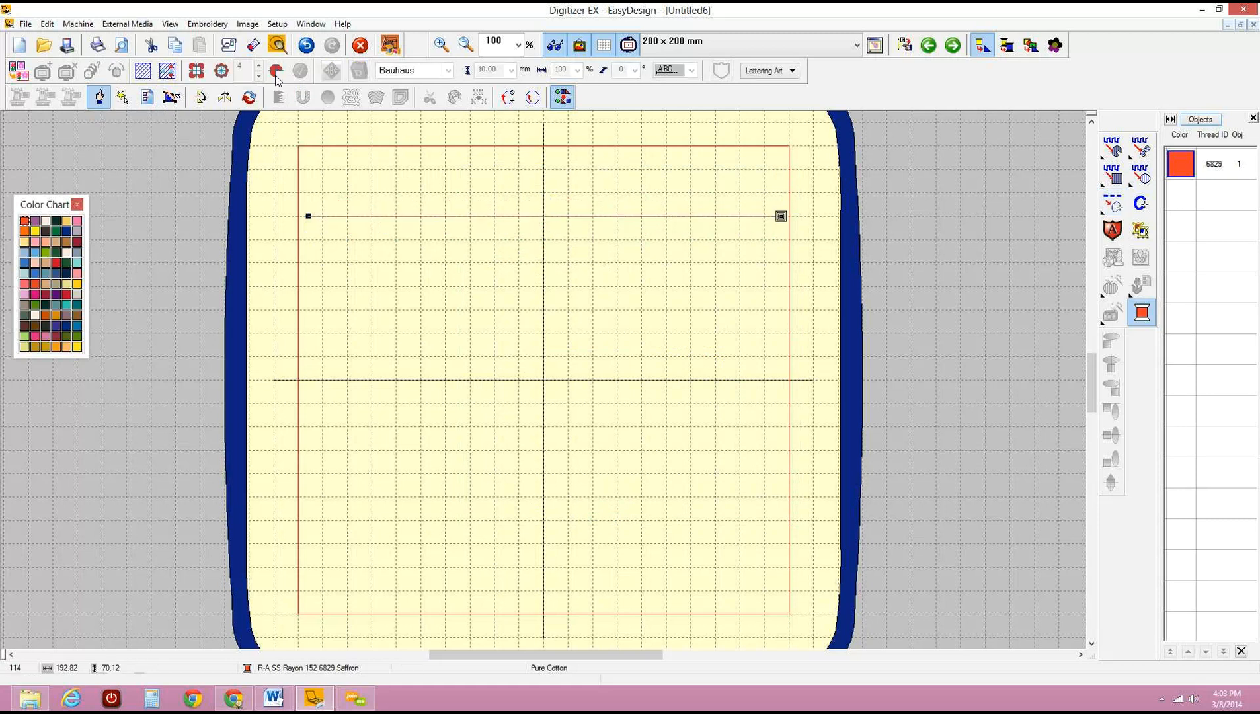
{"action": "left_click", "coordinate": [251, 173]}
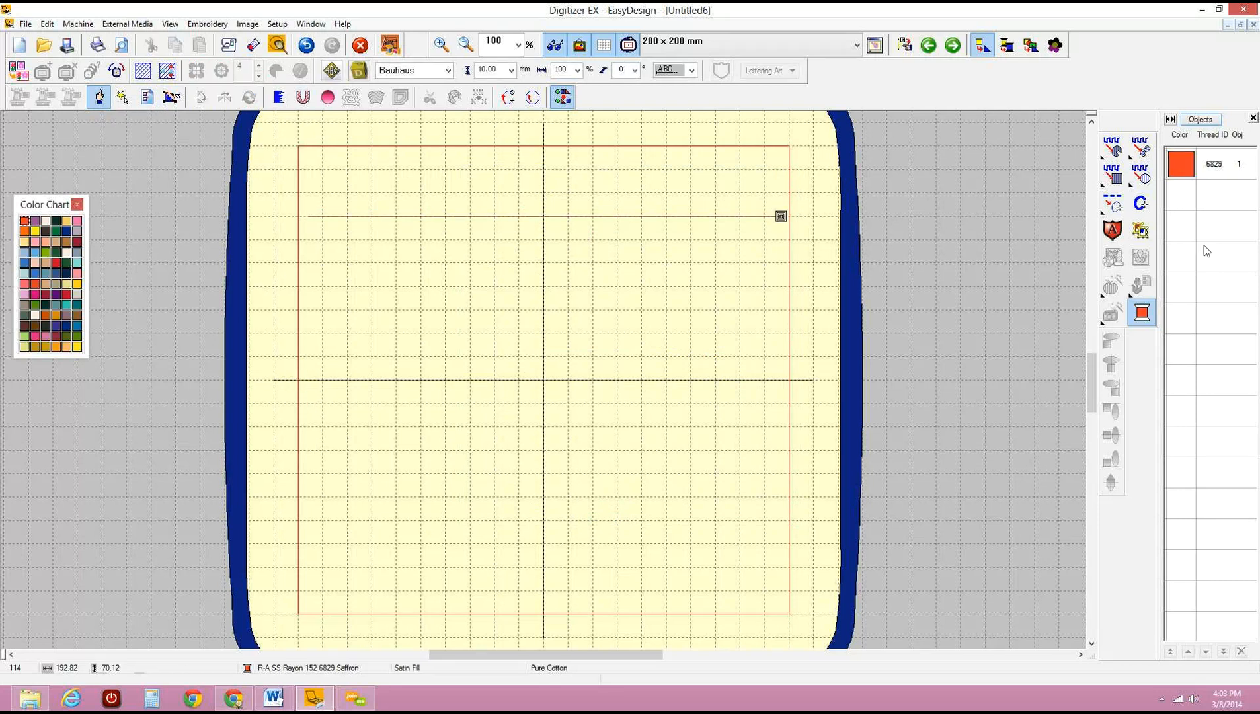
Draw an arched run line about 200 mm wide across the middle of the hoop, with its peak on the vertical centre line.
{"action": "left_click", "coordinate": [1113, 203]}
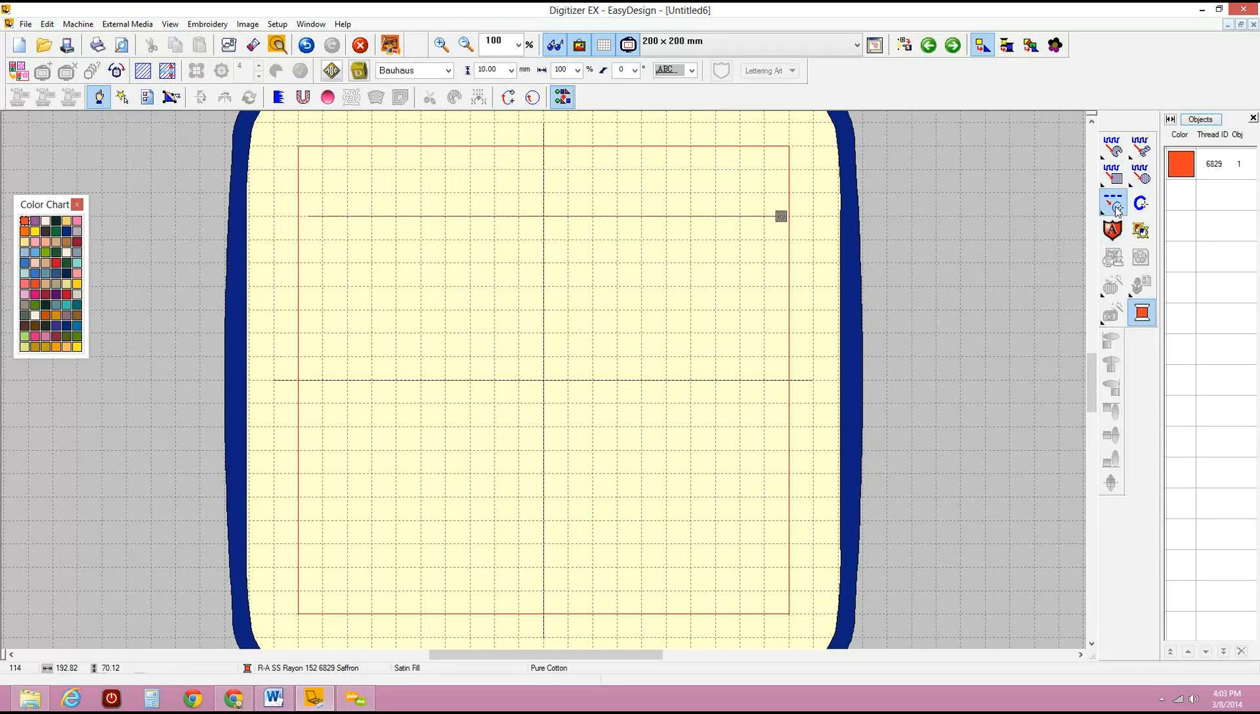
{"action": "left_click", "coordinate": [299, 402]}
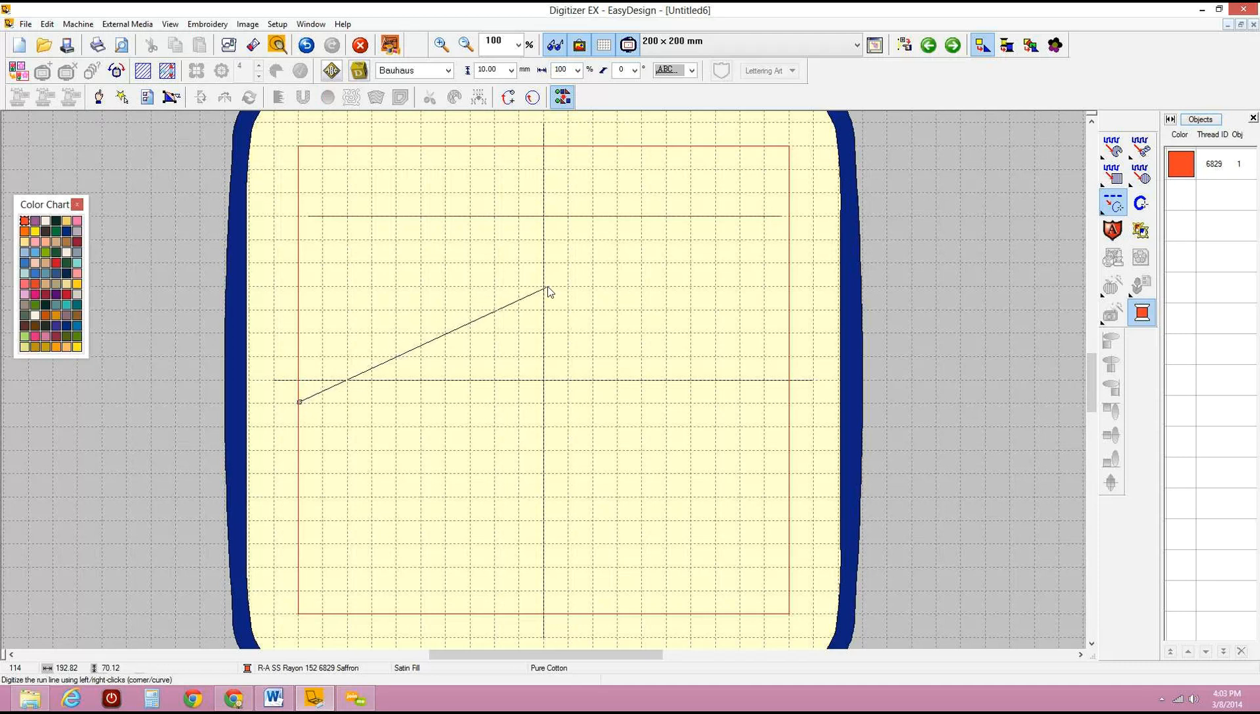
{"action": "left_click", "coordinate": [546, 285]}
{"action": "left_click", "coordinate": [790, 403]}
{"action": "key", "text": "Return"}
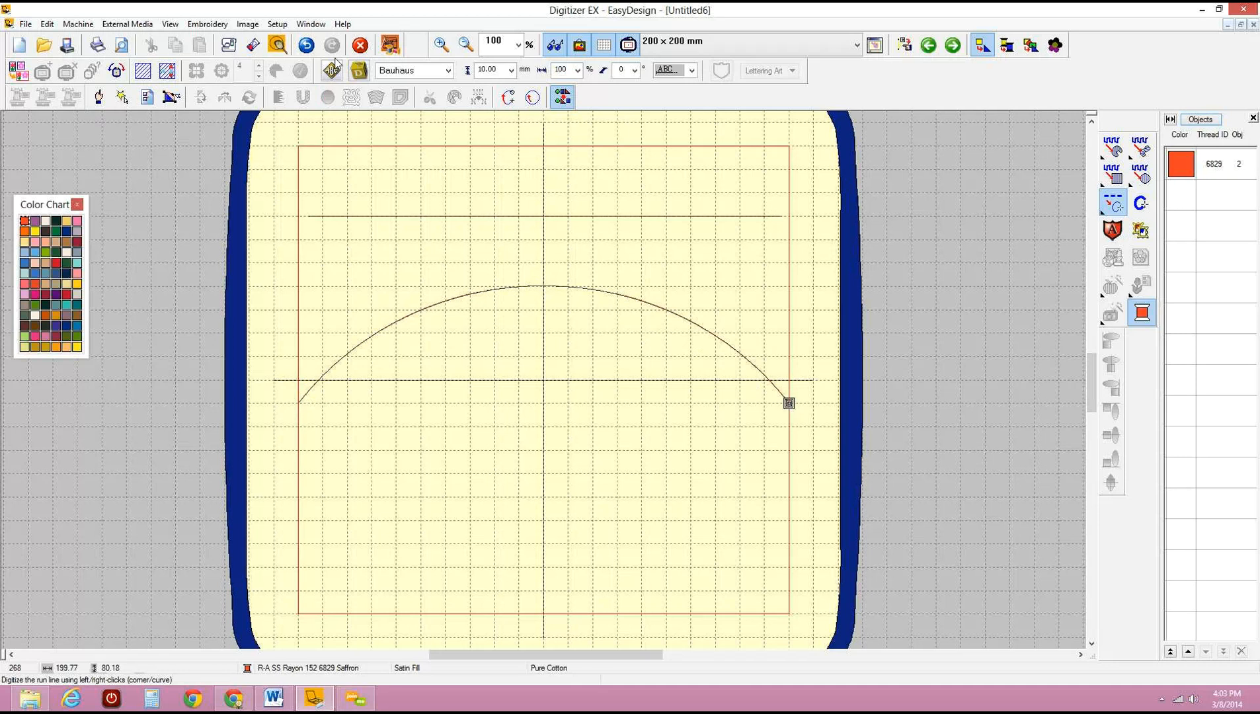
Change the arched line's stitch type to Motif Run Line with the Flora1 pattern.
{"action": "left_click", "coordinate": [101, 97]}
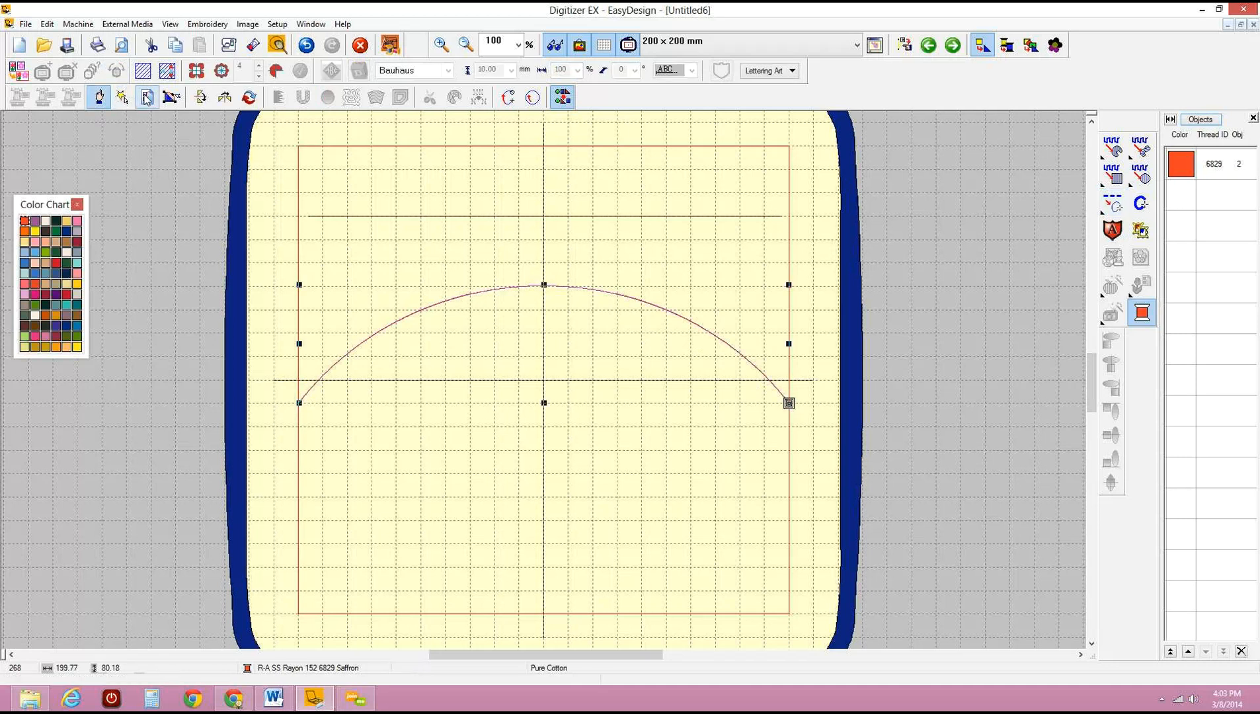
{"action": "left_click", "coordinate": [147, 98]}
{"action": "left_click", "coordinate": [597, 229]}
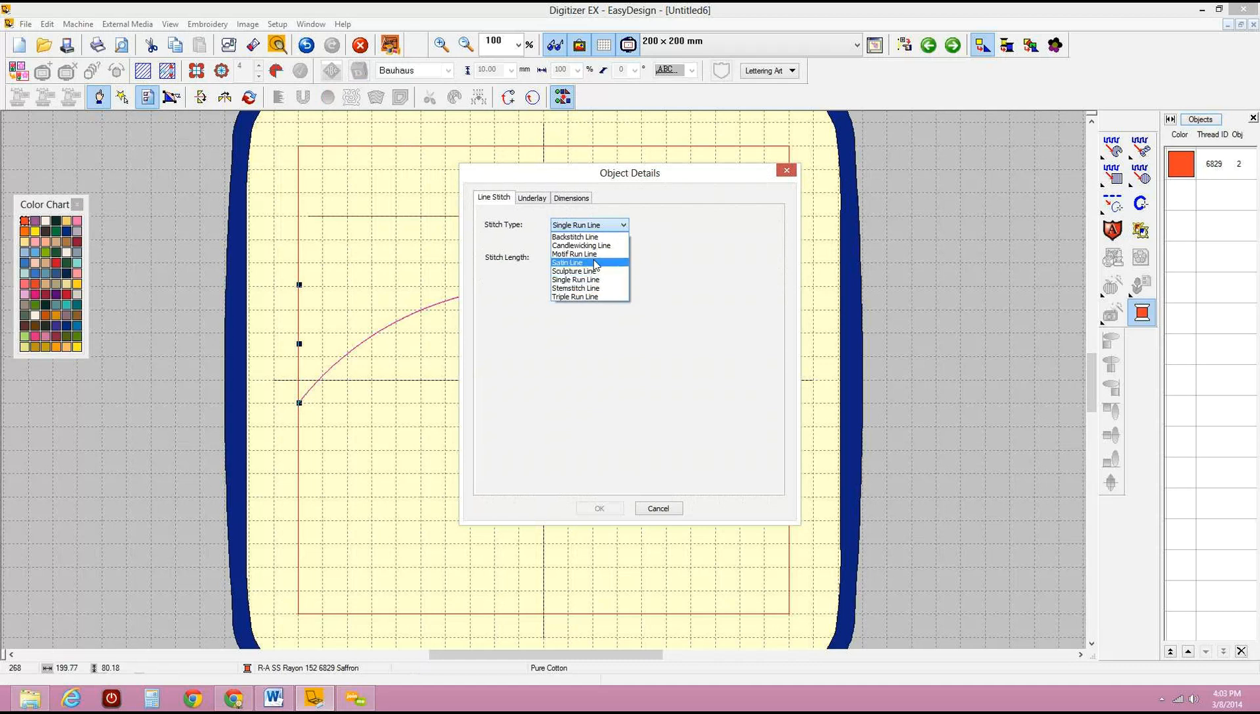
{"action": "left_click", "coordinate": [585, 254]}
{"action": "left_click", "coordinate": [599, 509]}
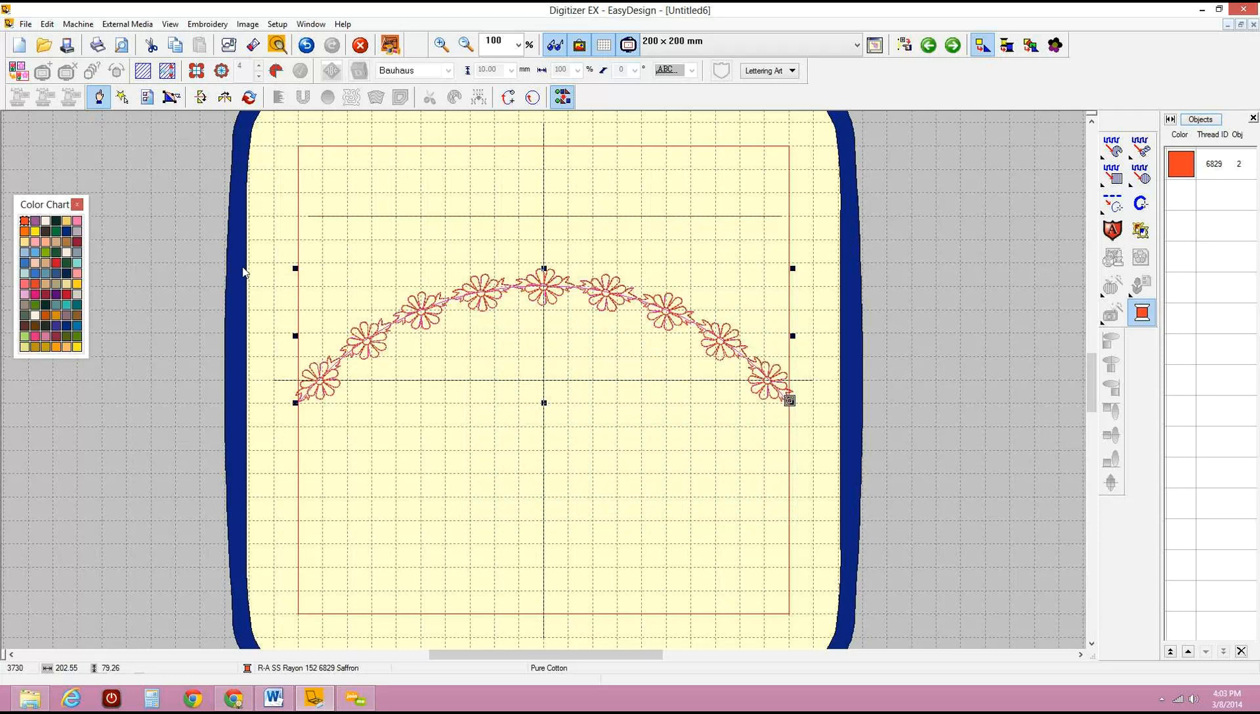
Reshape the arch's second flower from the left by nudging, enlarging and stretching it, and delete the whole arched line.
{"action": "left_click", "coordinate": [170, 99]}
{"action": "left_click", "coordinate": [354, 326]}
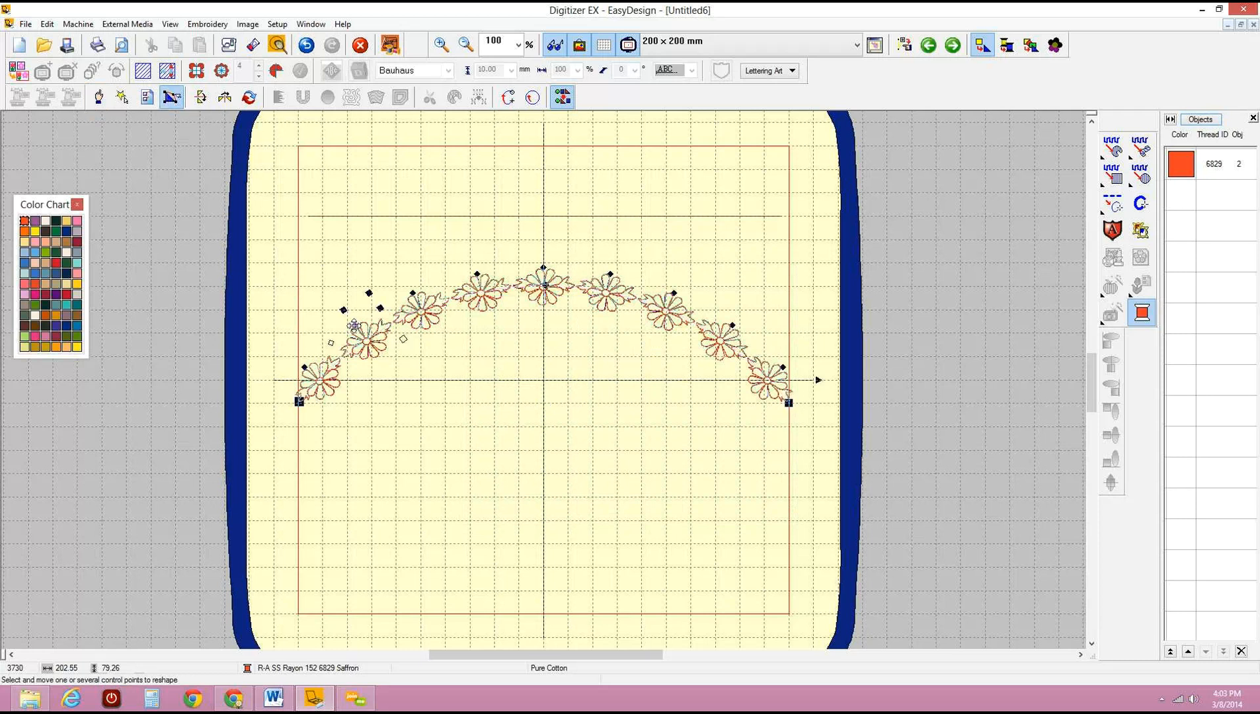
{"action": "mouse_move", "coordinate": [355, 326]}
{"action": "left_mouse_down"}
{"action": "mouse_move", "coordinate": [380, 318]}
{"action": "mouse_move", "coordinate": [356, 323]}
{"action": "left_mouse_up"}
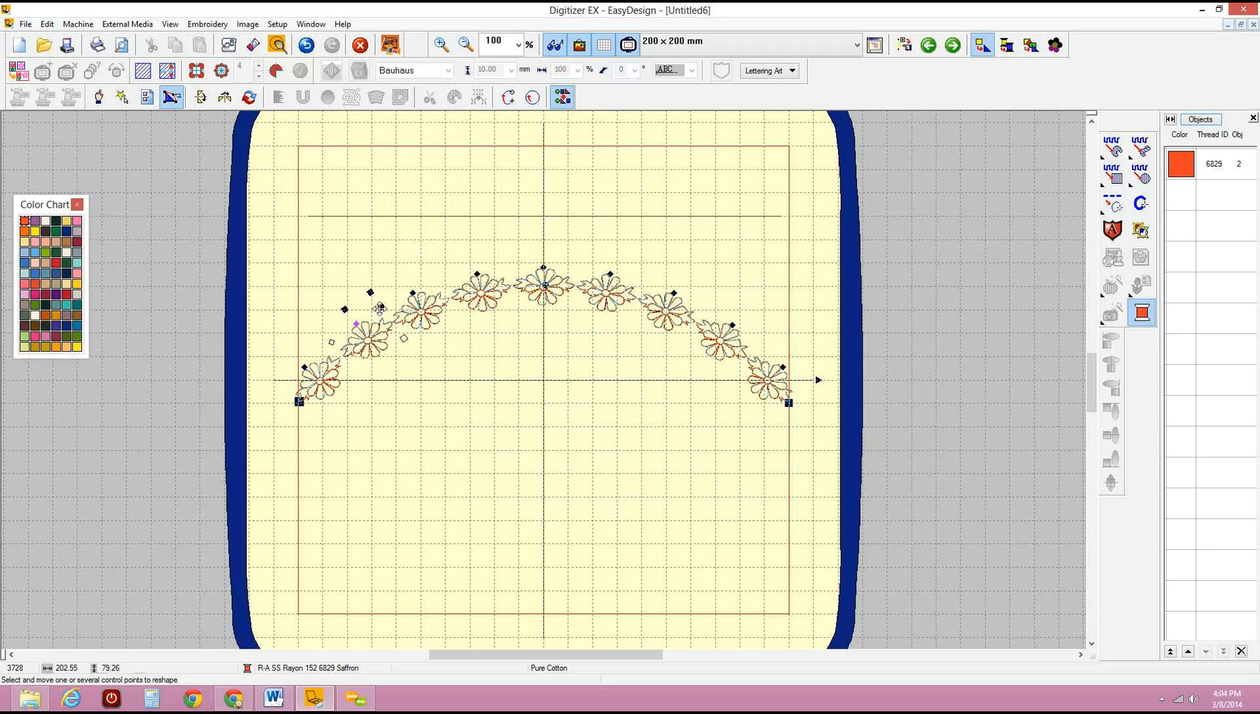
{"action": "left_click_drag", "start_coordinate": [381, 306], "coordinate": [377, 241]}
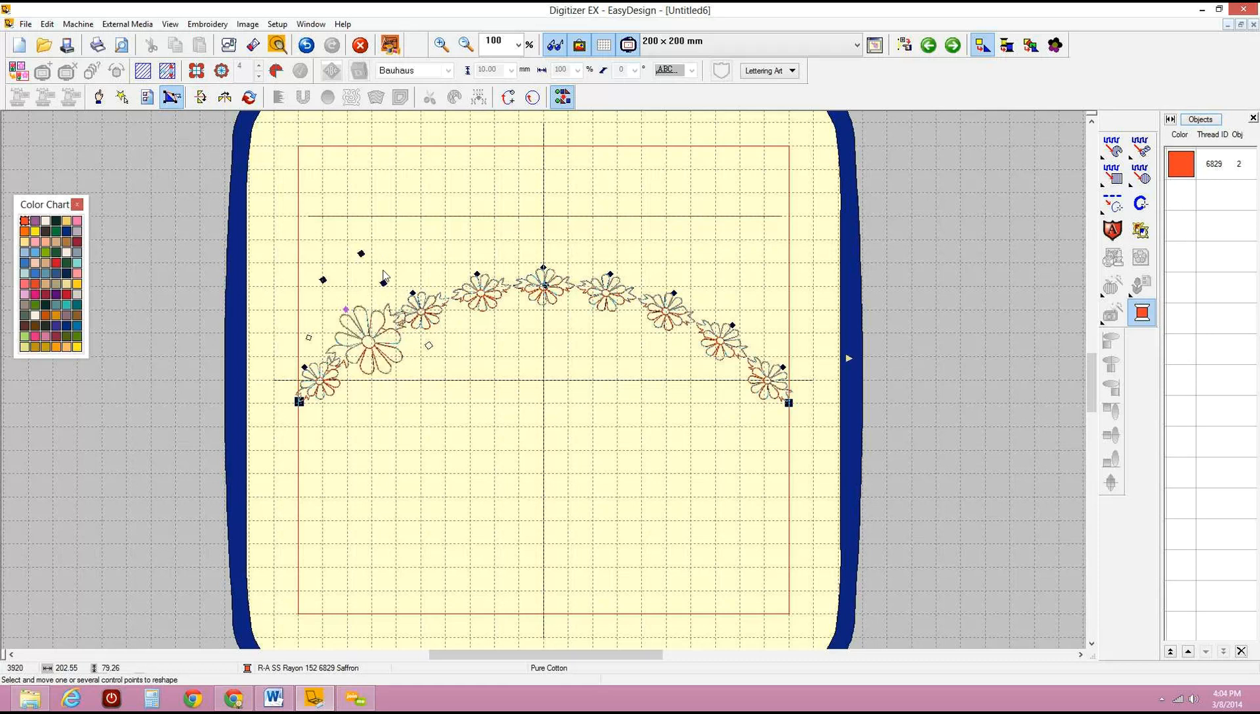
{"action": "left_click_drag", "start_coordinate": [323, 280], "coordinate": [293, 239]}
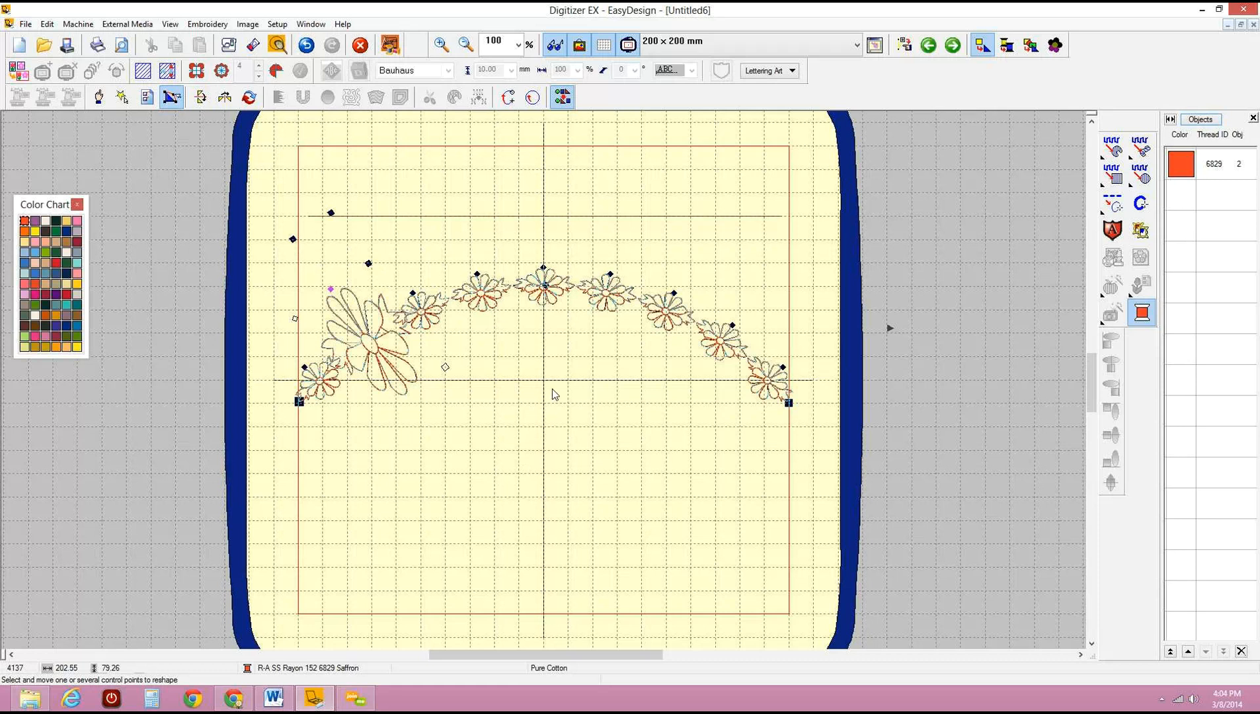
{"action": "left_click", "coordinate": [98, 97]}
{"action": "key", "text": "Delete"}
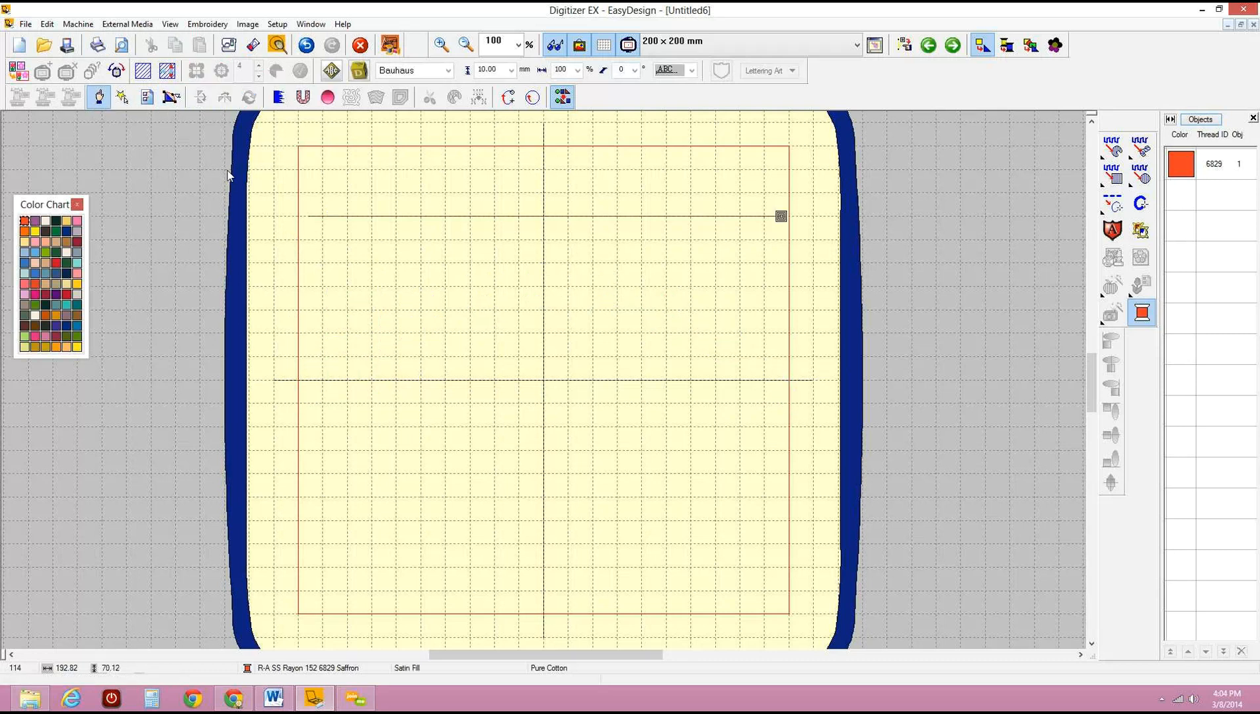
Set the horizontal line's stitch type to Motif Run Line and its pattern to Flrsh5, without applying the settings yet.
{"action": "left_click", "coordinate": [414, 216]}
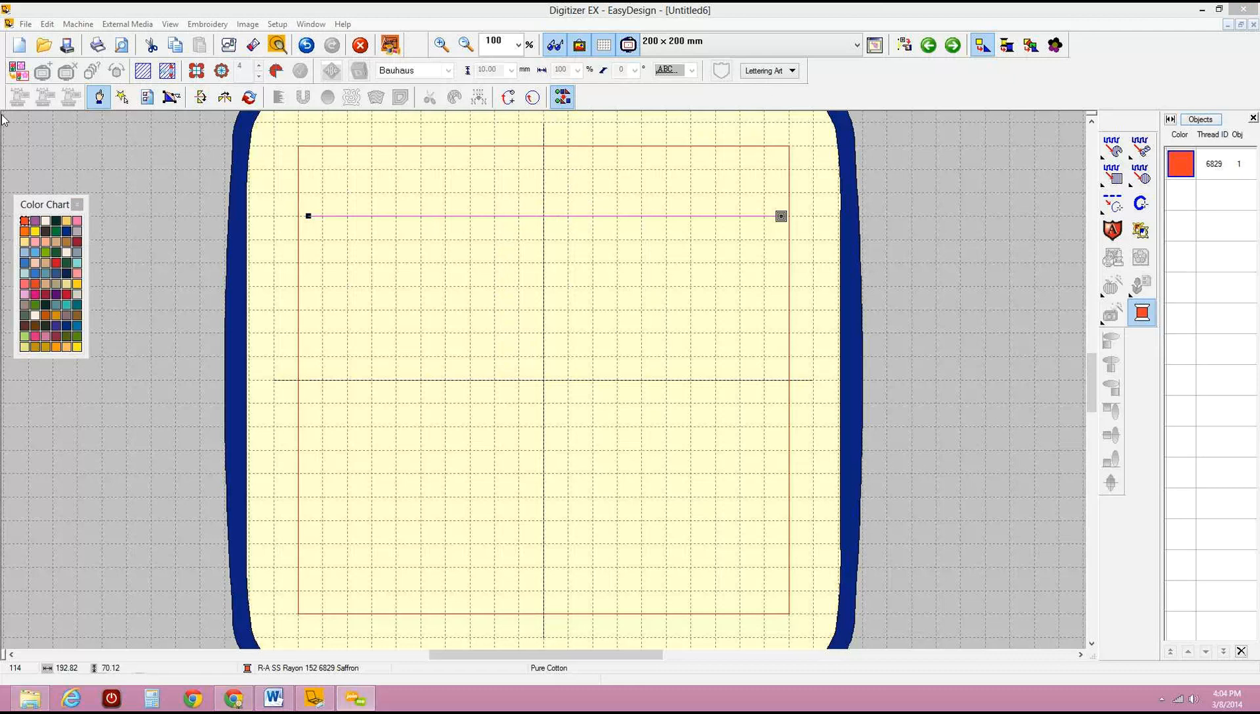
{"action": "left_click", "coordinate": [147, 97]}
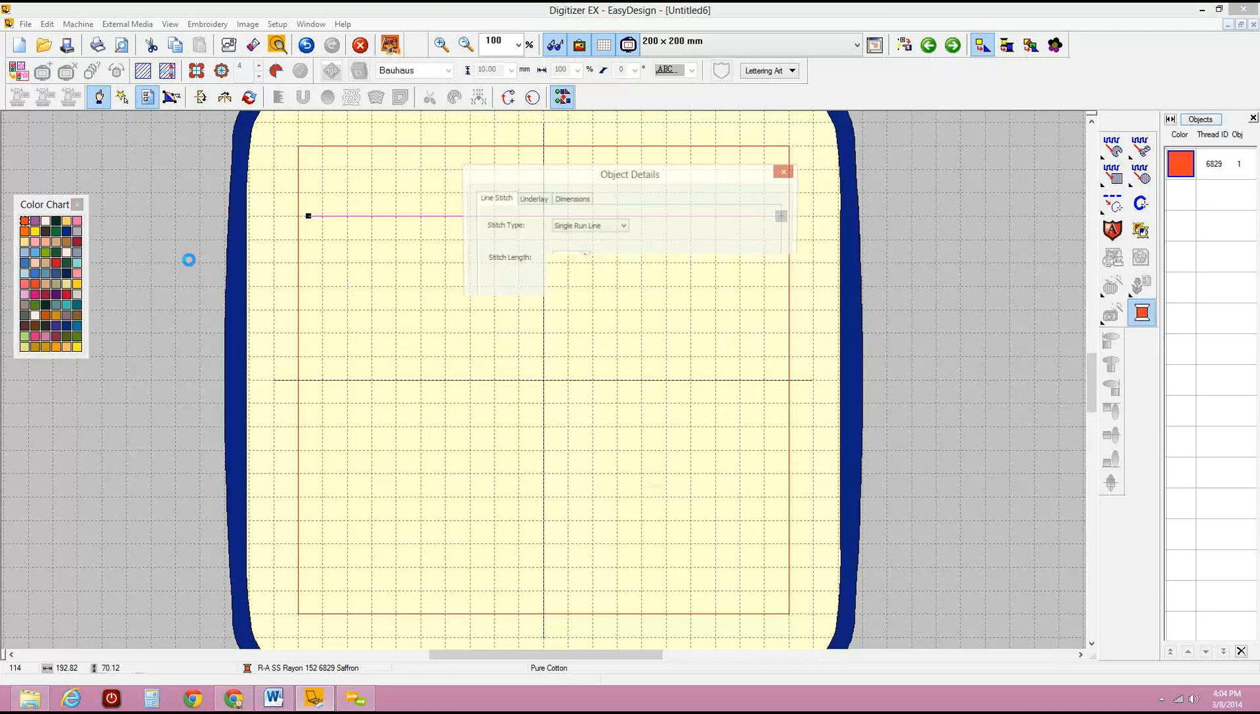
{"action": "left_click", "coordinate": [624, 225]}
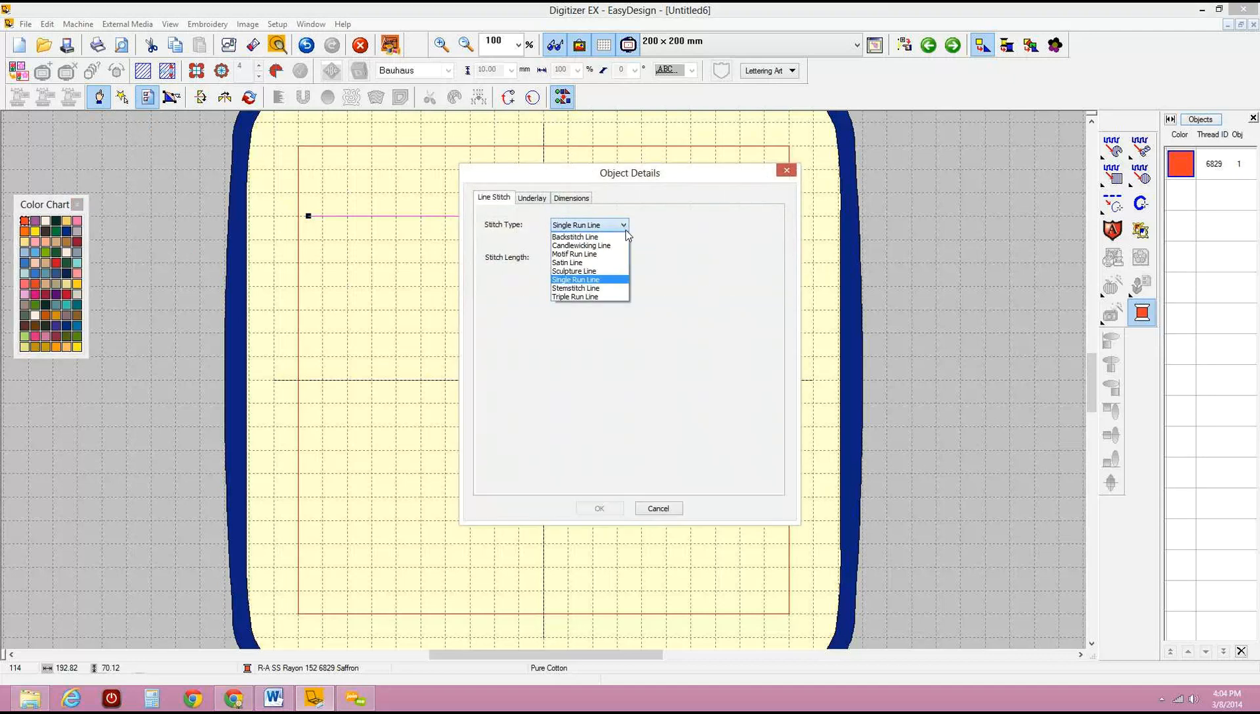
{"action": "left_click", "coordinate": [602, 255]}
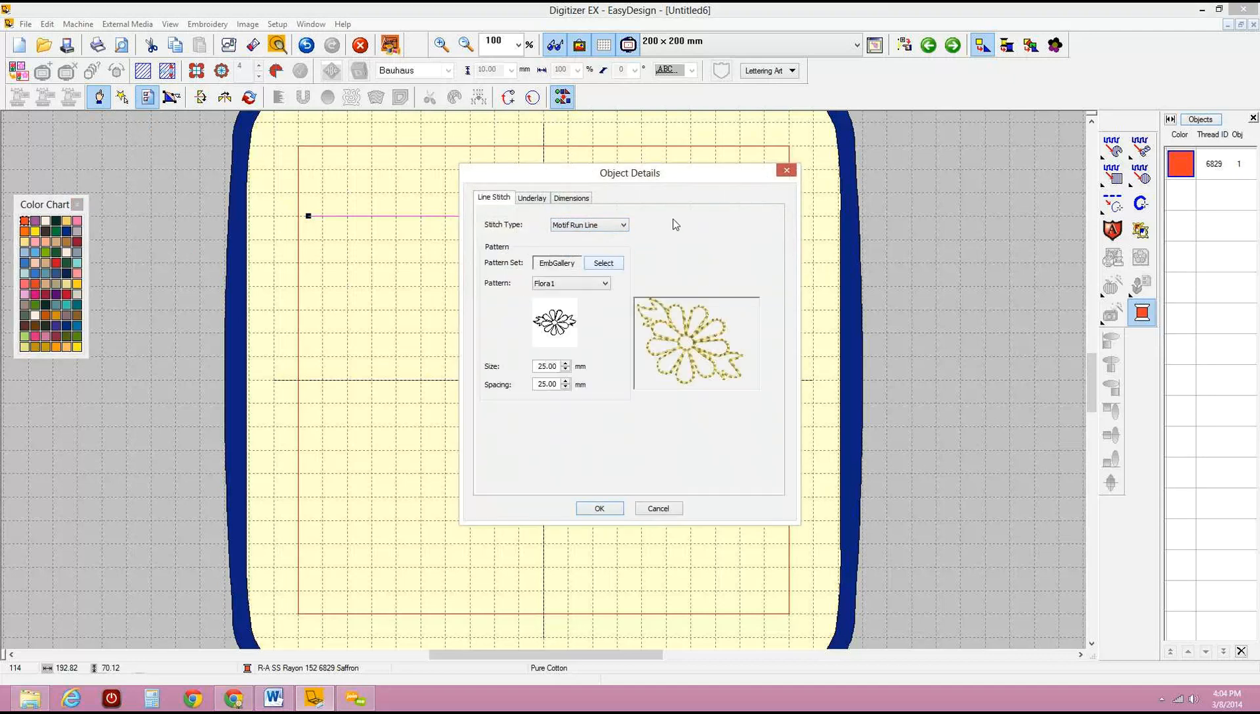
{"action": "left_click_drag", "start_coordinate": [677, 179], "coordinate": [836, 156]}
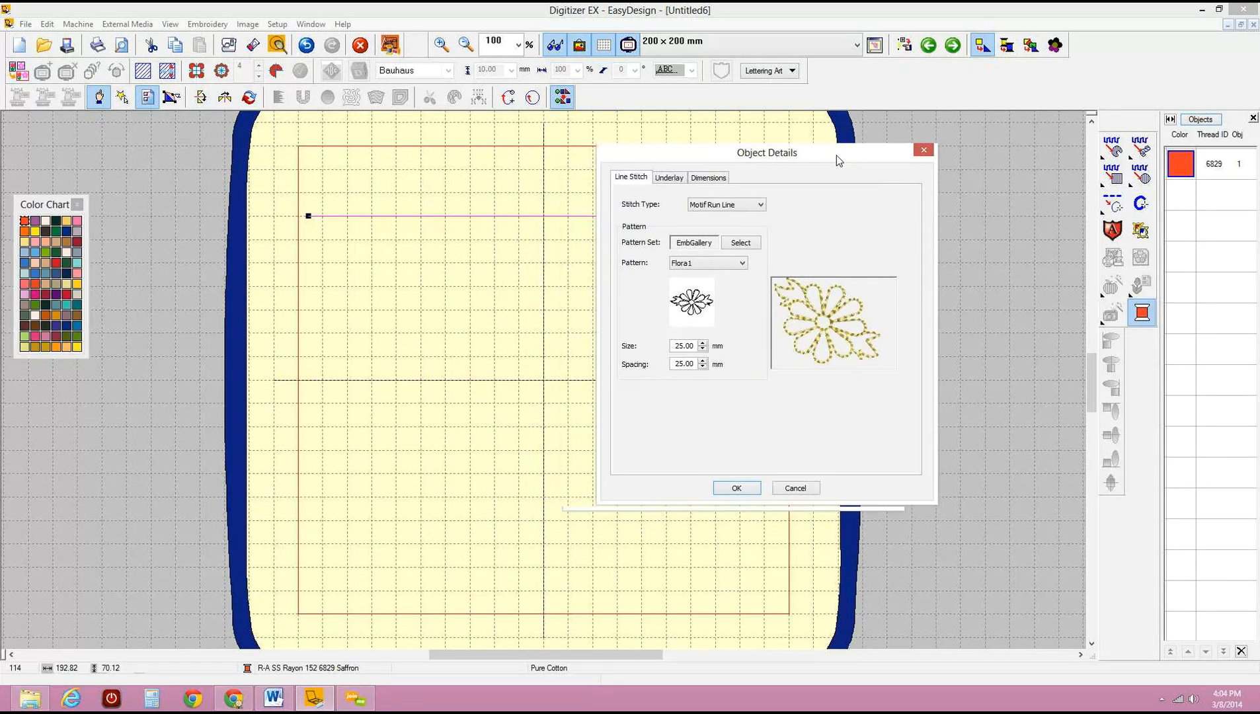
{"action": "left_click", "coordinate": [760, 259]}
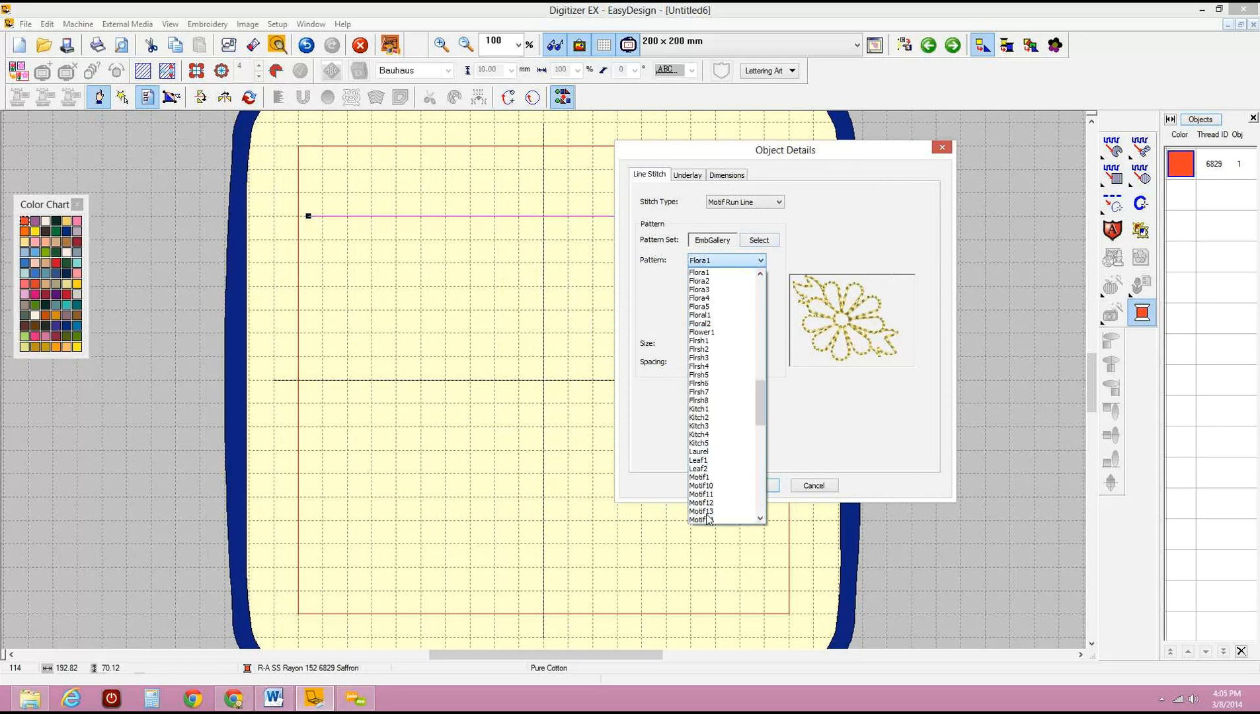
{"action": "left_click", "coordinate": [707, 375]}
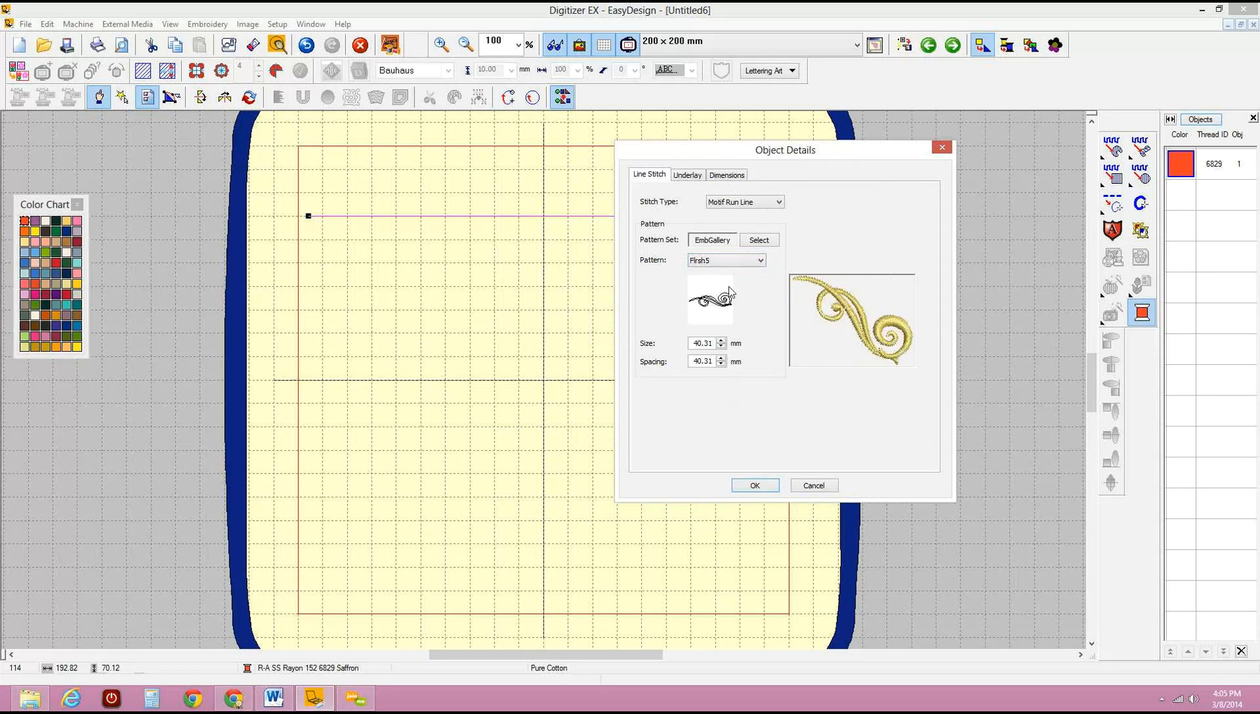
Browse the EmbGallery motif set, make the Des7 fleur-de-lis the current pattern and apply it to the horizontal line.
{"action": "left_click", "coordinate": [761, 241]}
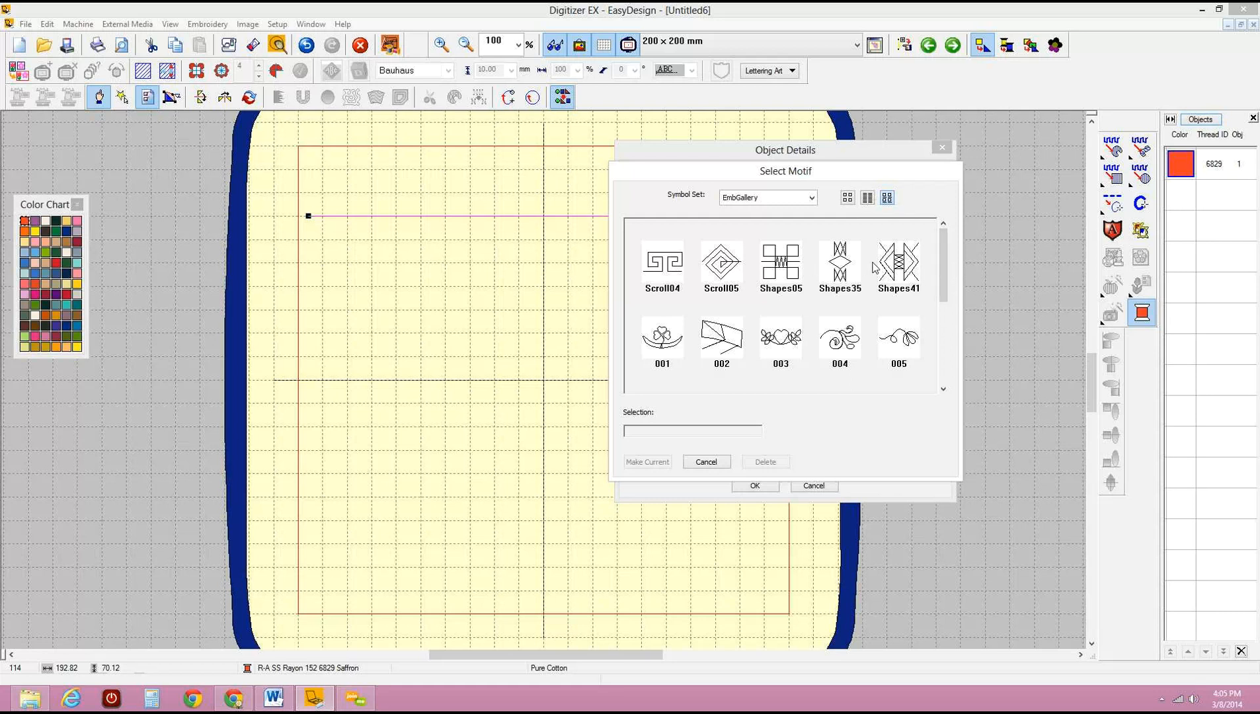
{"action": "mouse_move", "coordinate": [943, 251]}
{"action": "left_mouse_down"}
{"action": "mouse_move", "coordinate": [944, 280]}
{"action": "mouse_move", "coordinate": [943, 255]}
{"action": "left_mouse_up"}
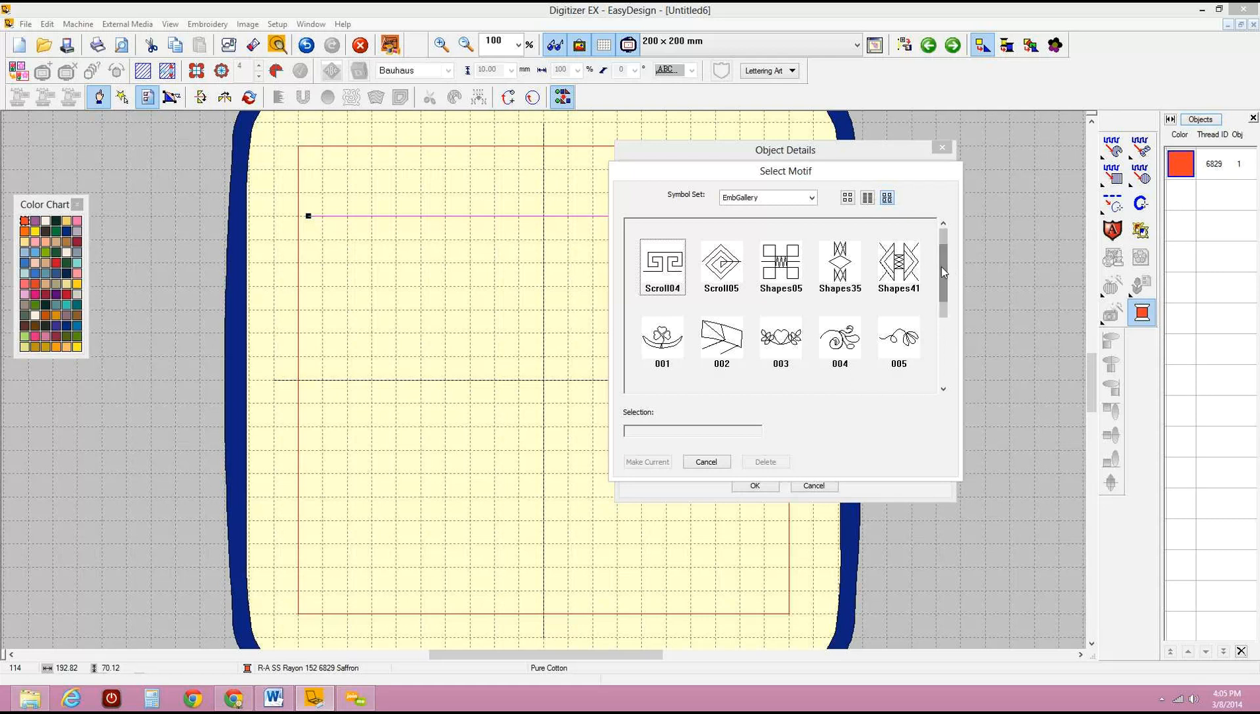
{"action": "left_click", "coordinate": [907, 341]}
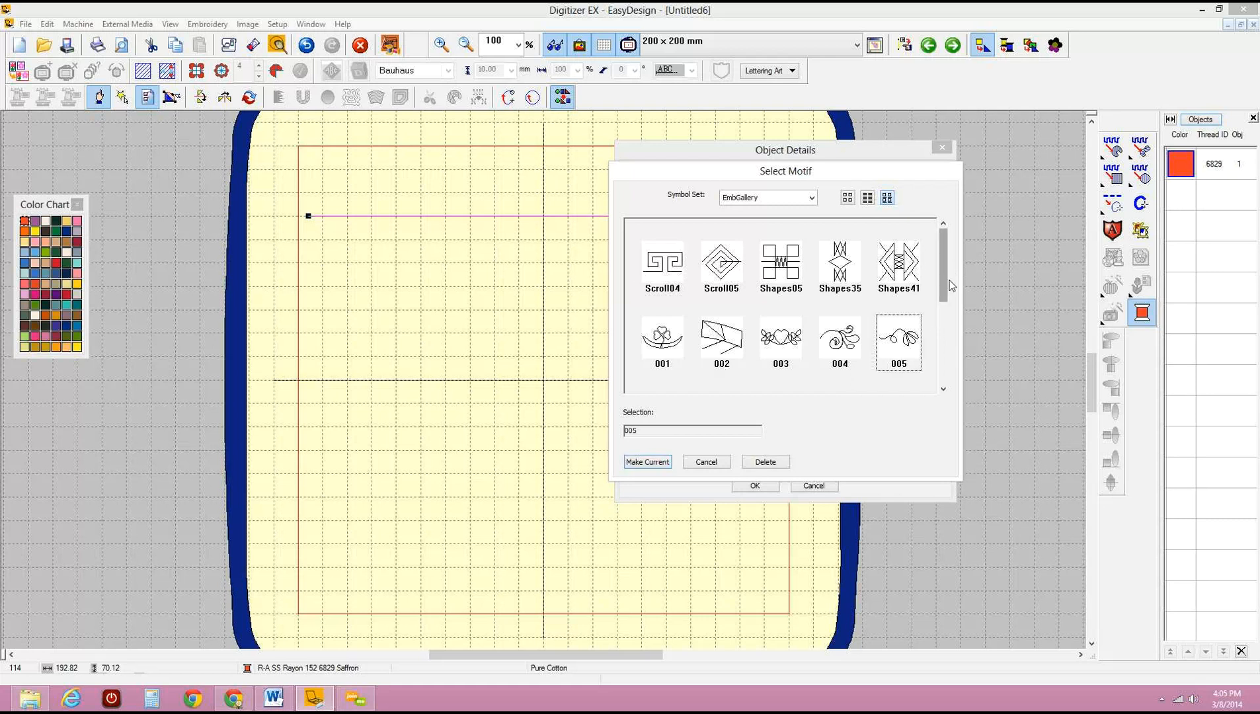
{"action": "left_click", "coordinate": [943, 334]}
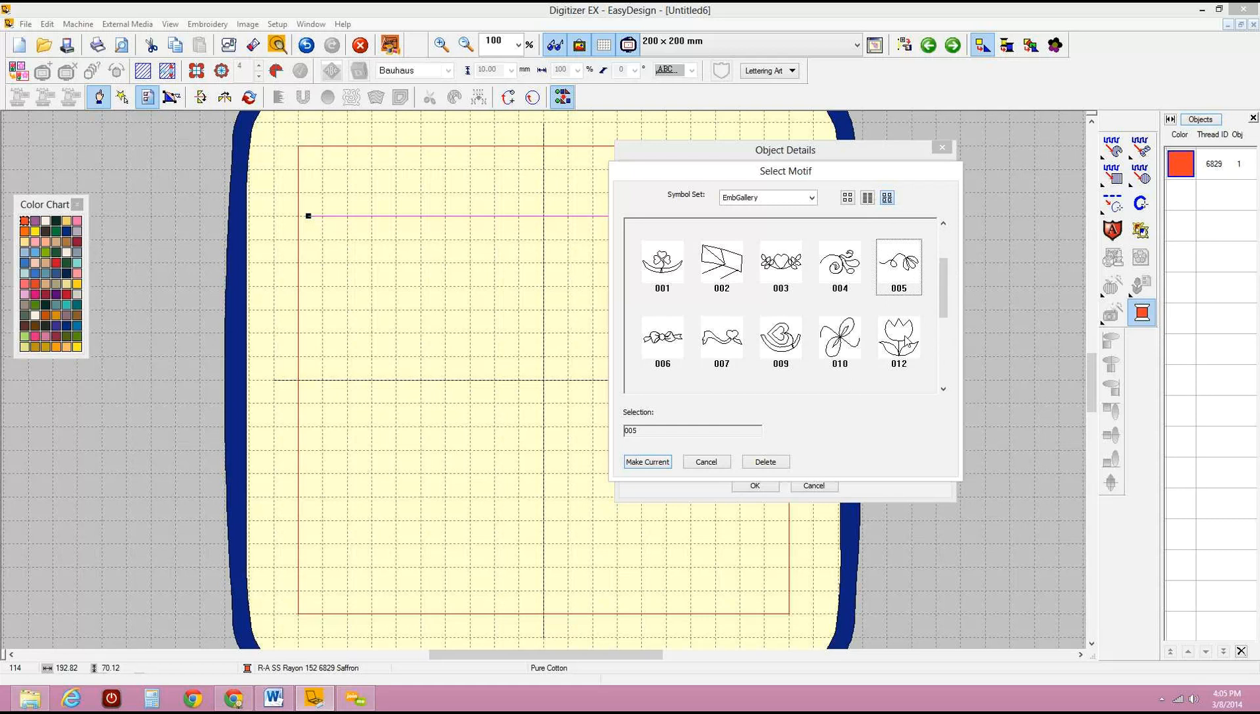
{"action": "left_click", "coordinate": [722, 266]}
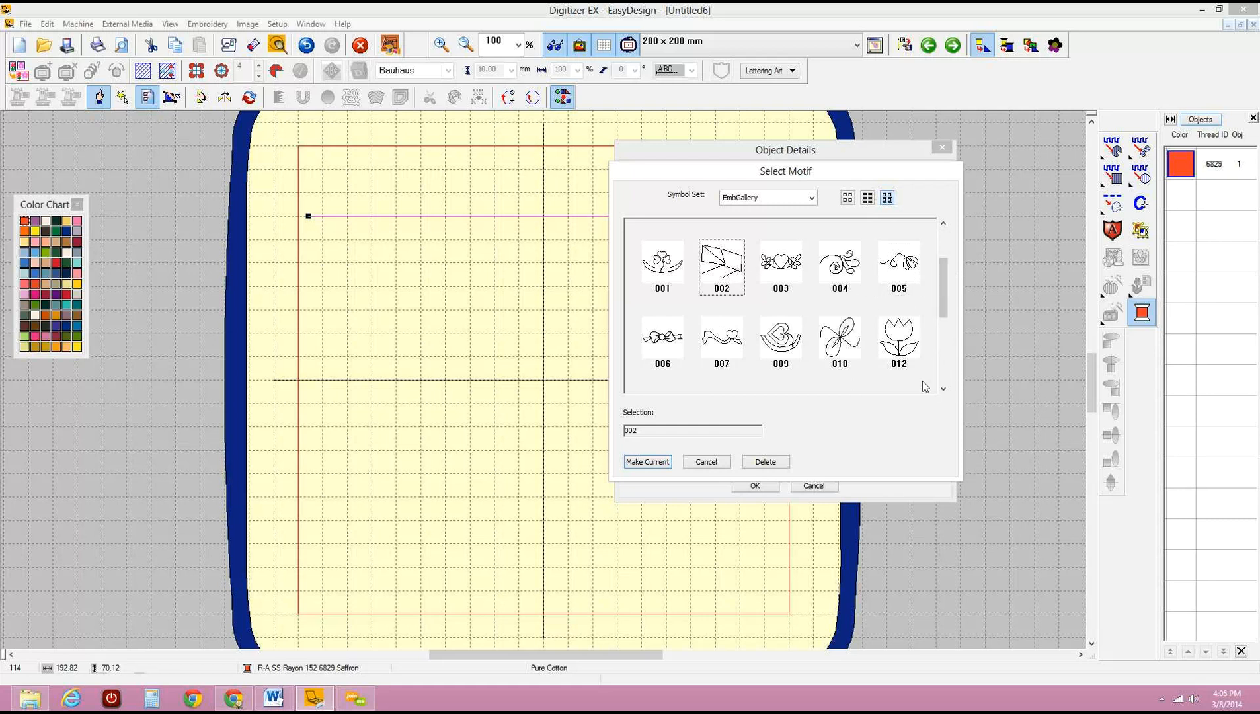
{"action": "left_click", "coordinate": [769, 338]}
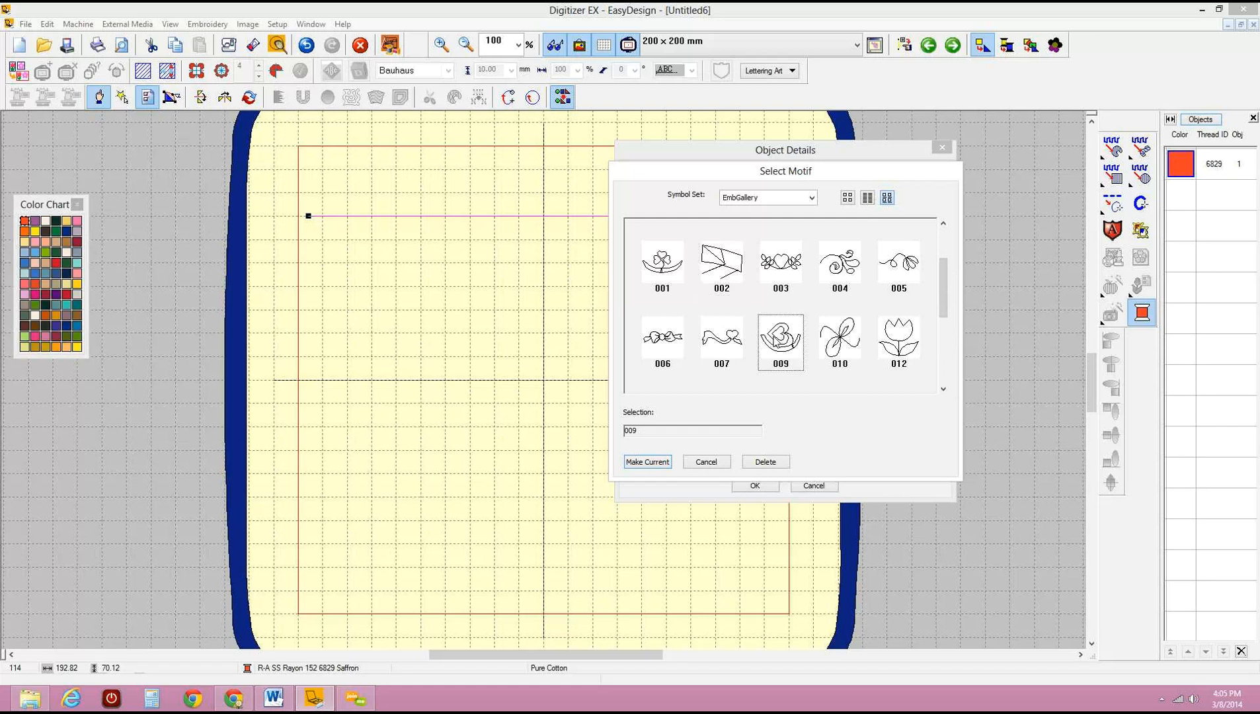
{"action": "left_click", "coordinate": [943, 390]}
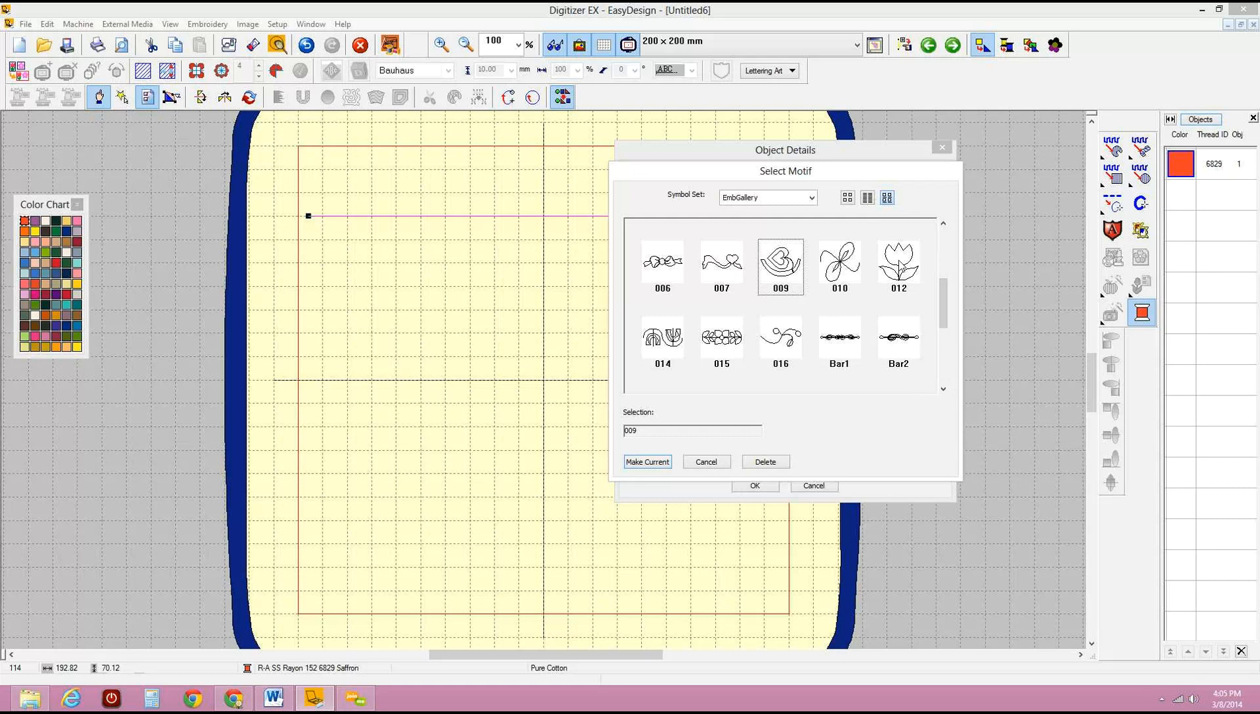
{"action": "left_click", "coordinate": [944, 368]}
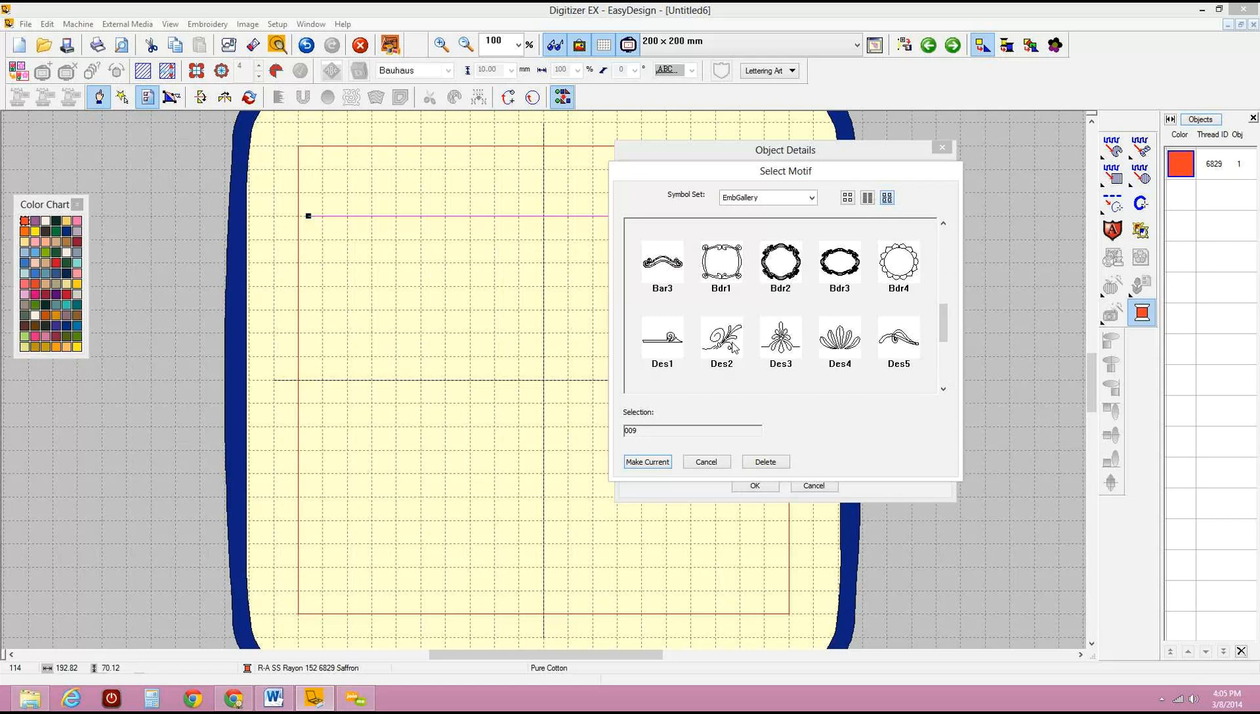
{"action": "left_click", "coordinate": [943, 382]}
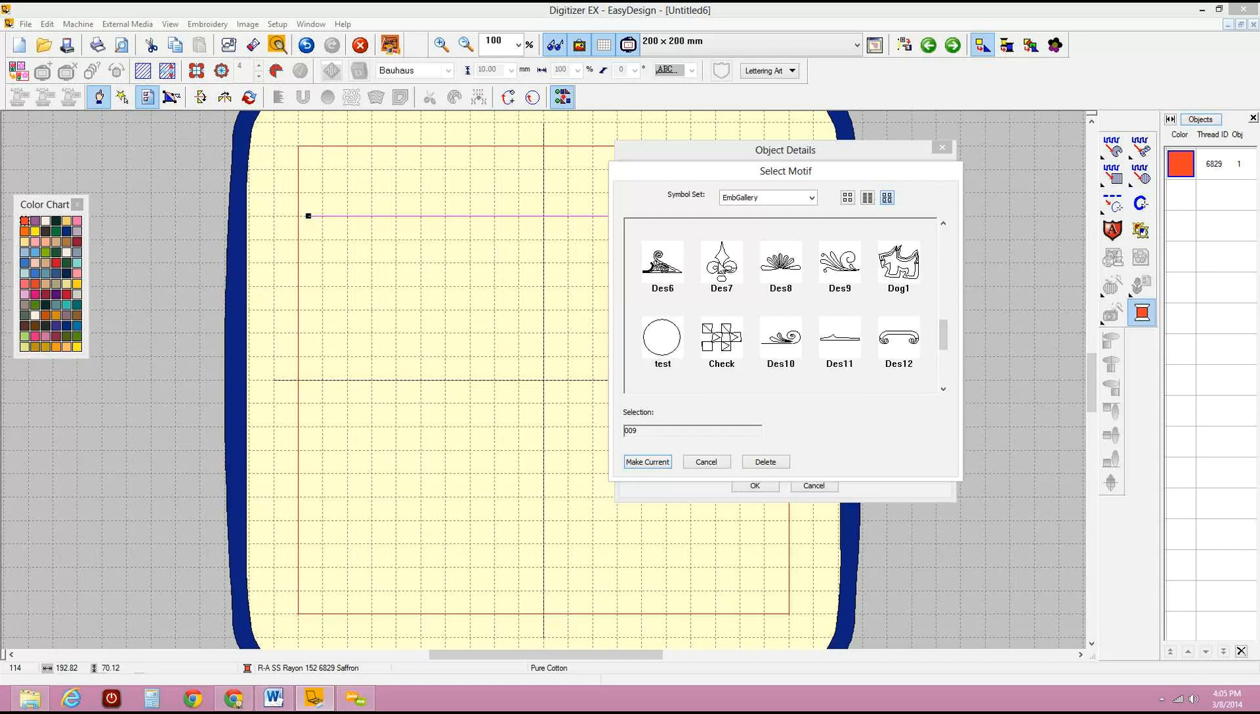
{"action": "left_click", "coordinate": [721, 265]}
{"action": "left_click", "coordinate": [648, 461]}
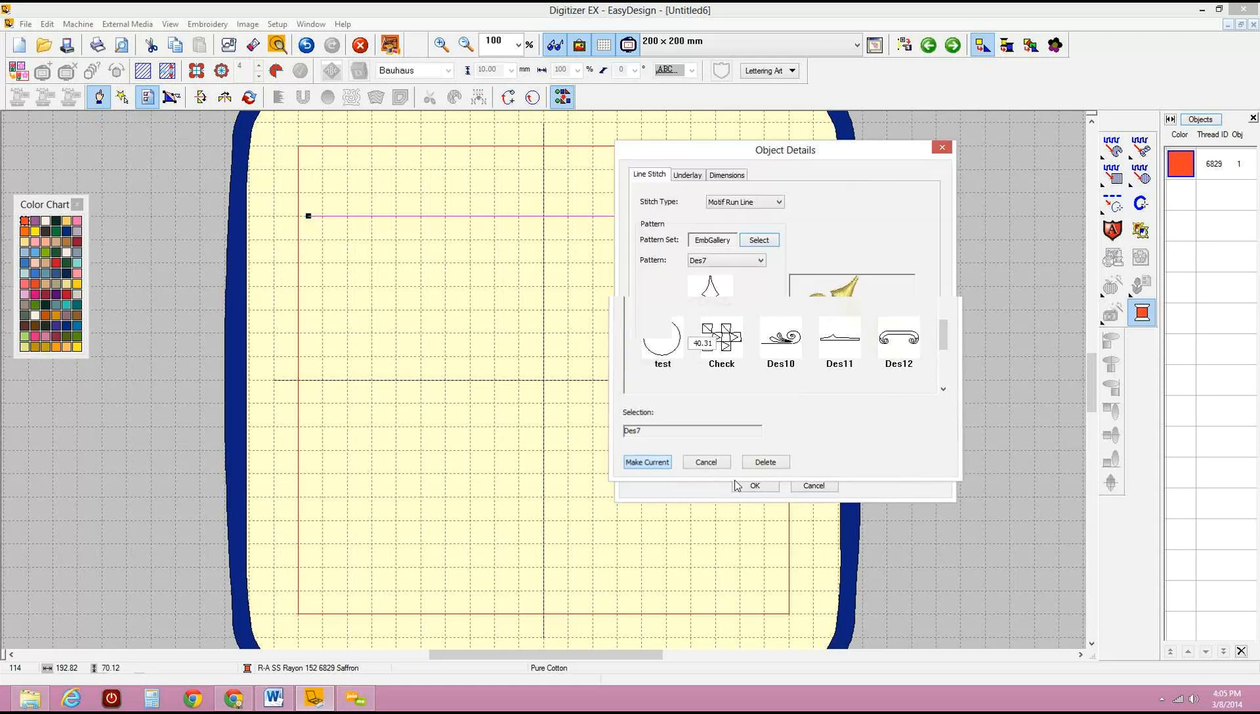
{"action": "key", "text": "Return"}
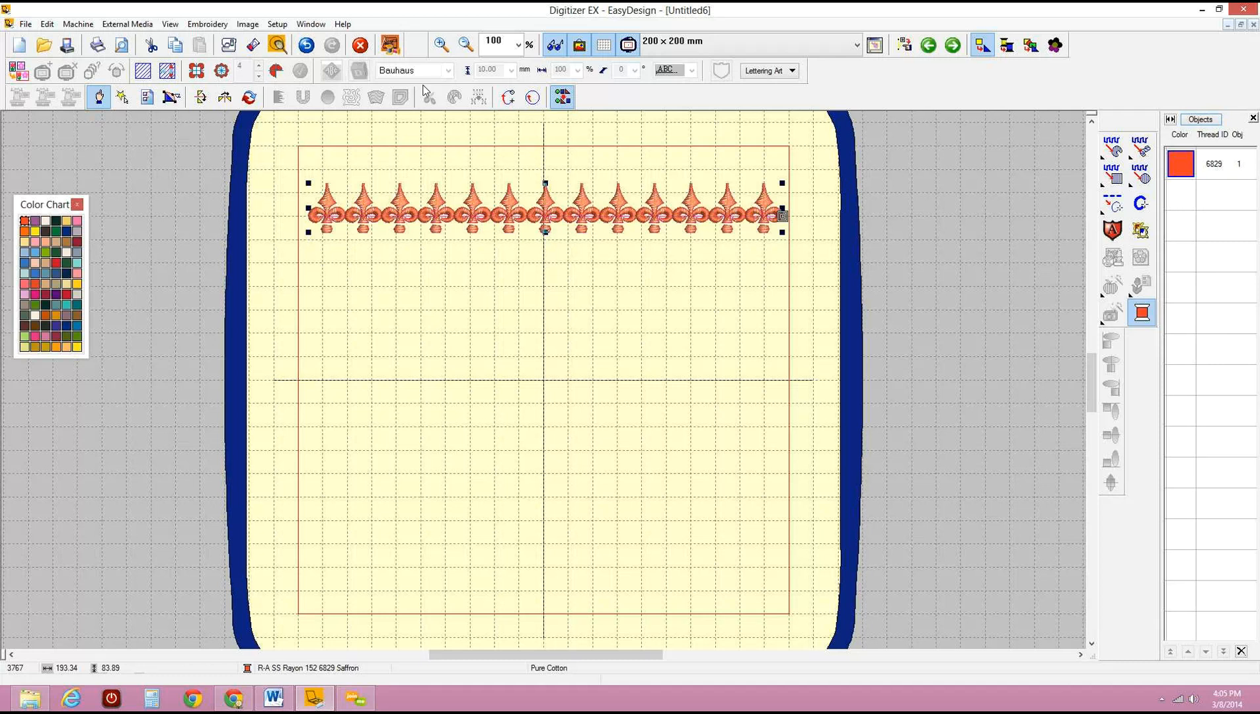
Change the fleur-de-lis line's pattern to NBW17 from the Blackwork motif set and move the border down to the hoop's centre.
{"action": "left_click", "coordinate": [148, 98]}
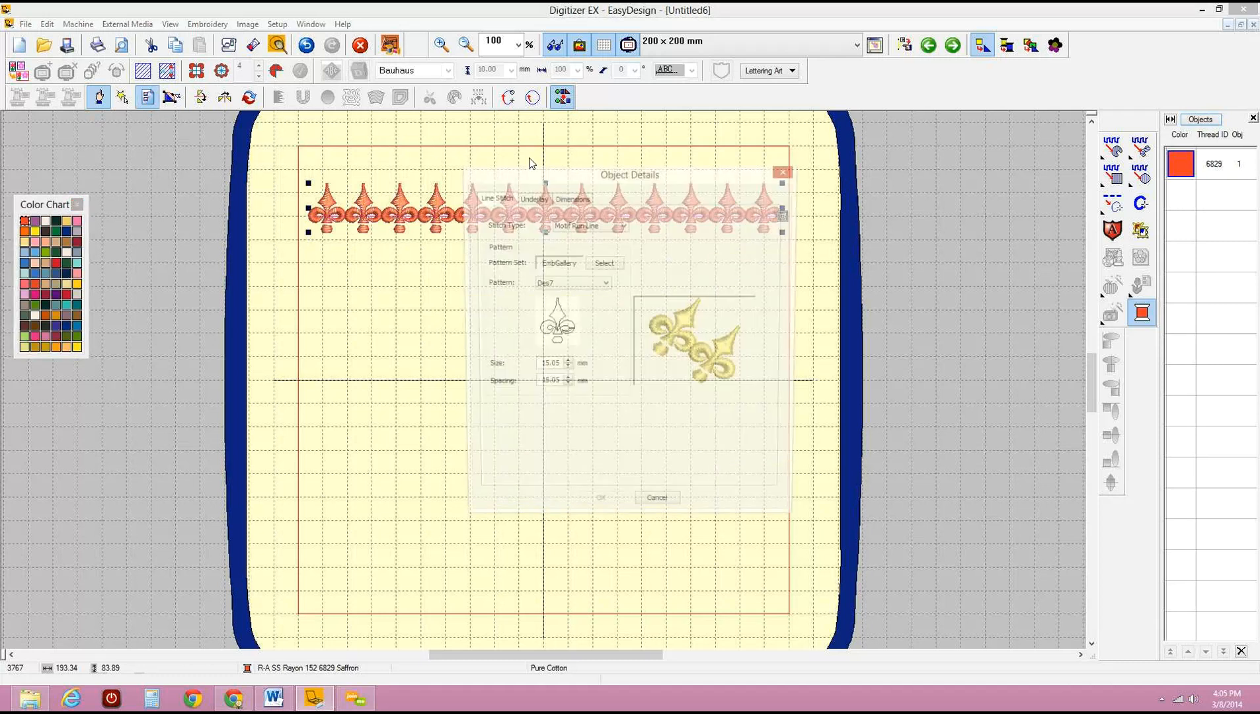
{"action": "left_click", "coordinate": [622, 226]}
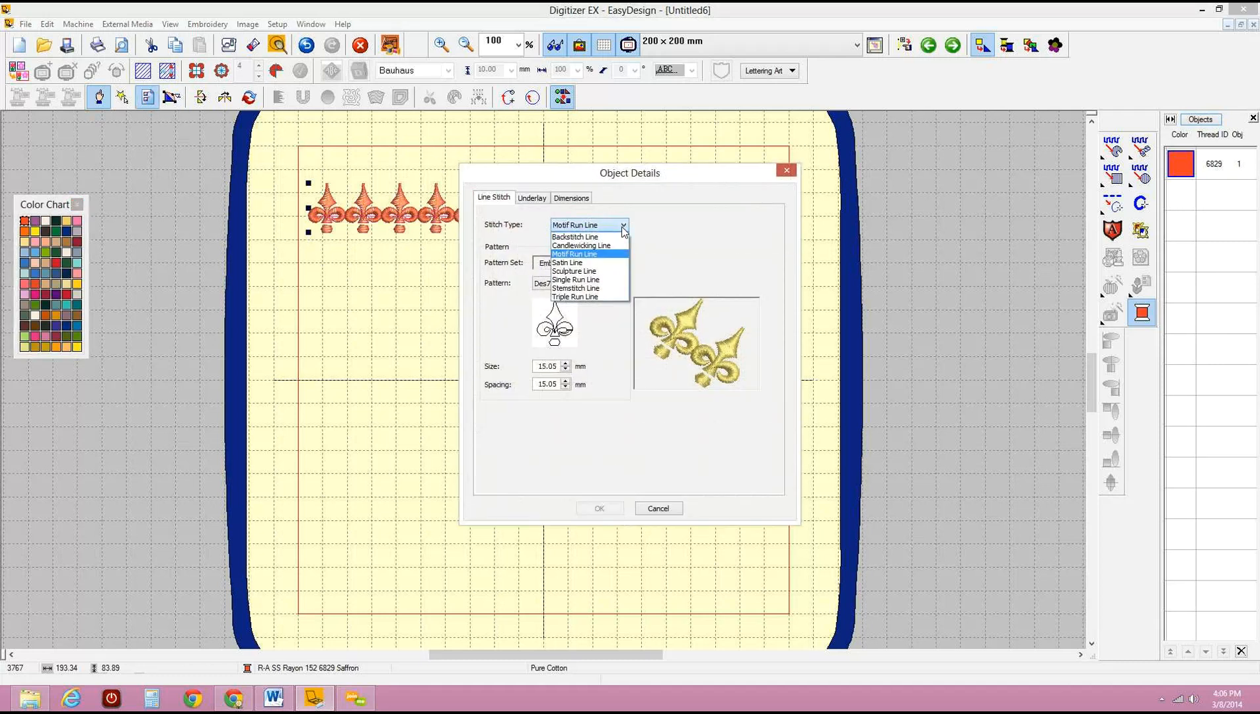
{"action": "left_click", "coordinate": [597, 270]}
{"action": "left_click", "coordinate": [596, 267]}
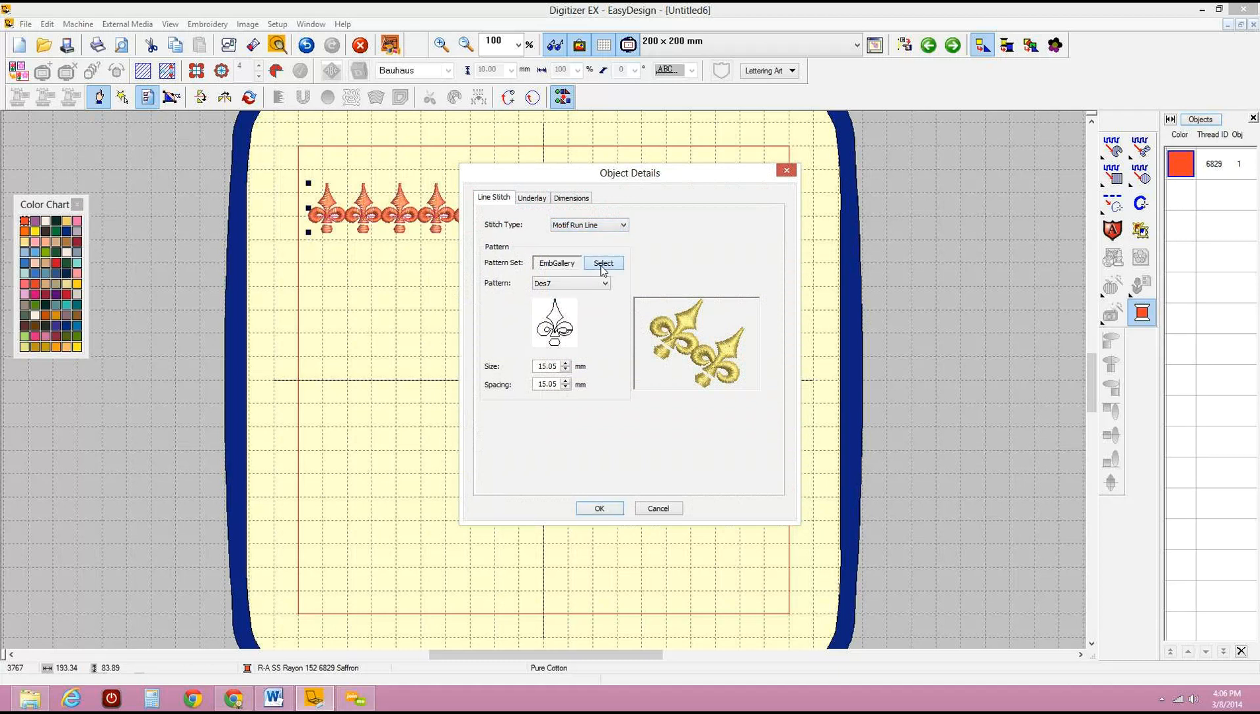
{"action": "left_click", "coordinate": [655, 220]}
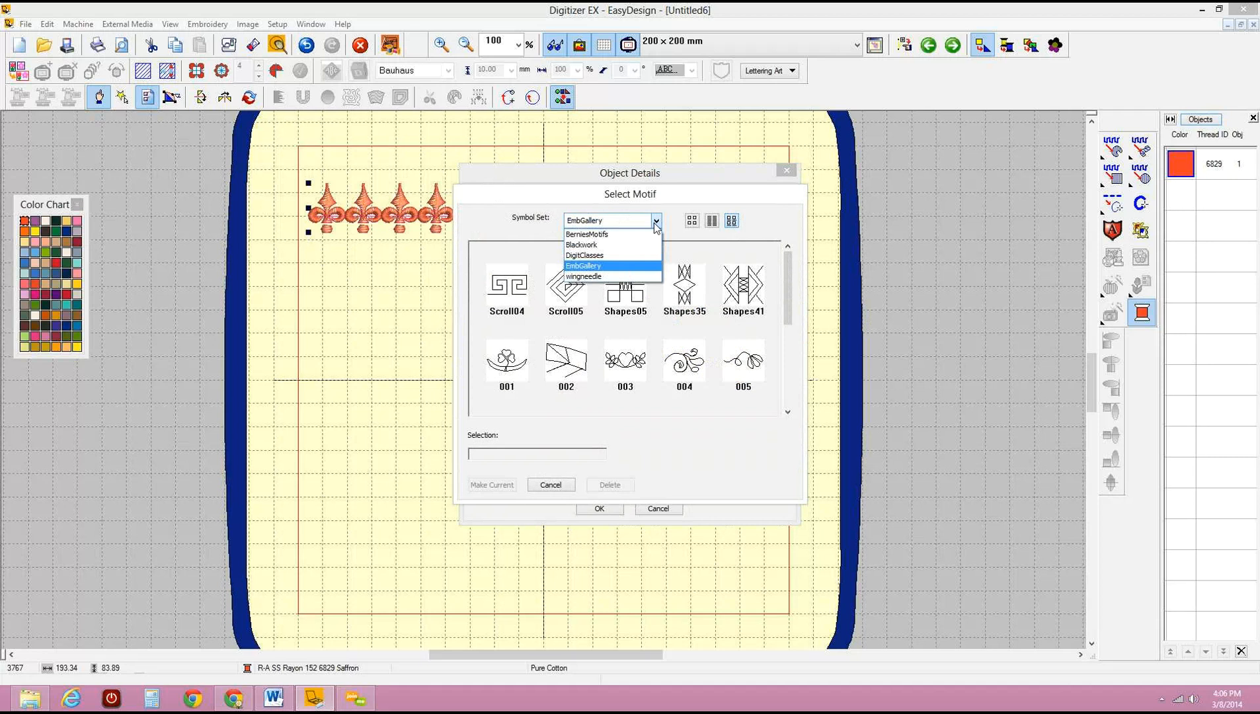
{"action": "left_click", "coordinate": [583, 244]}
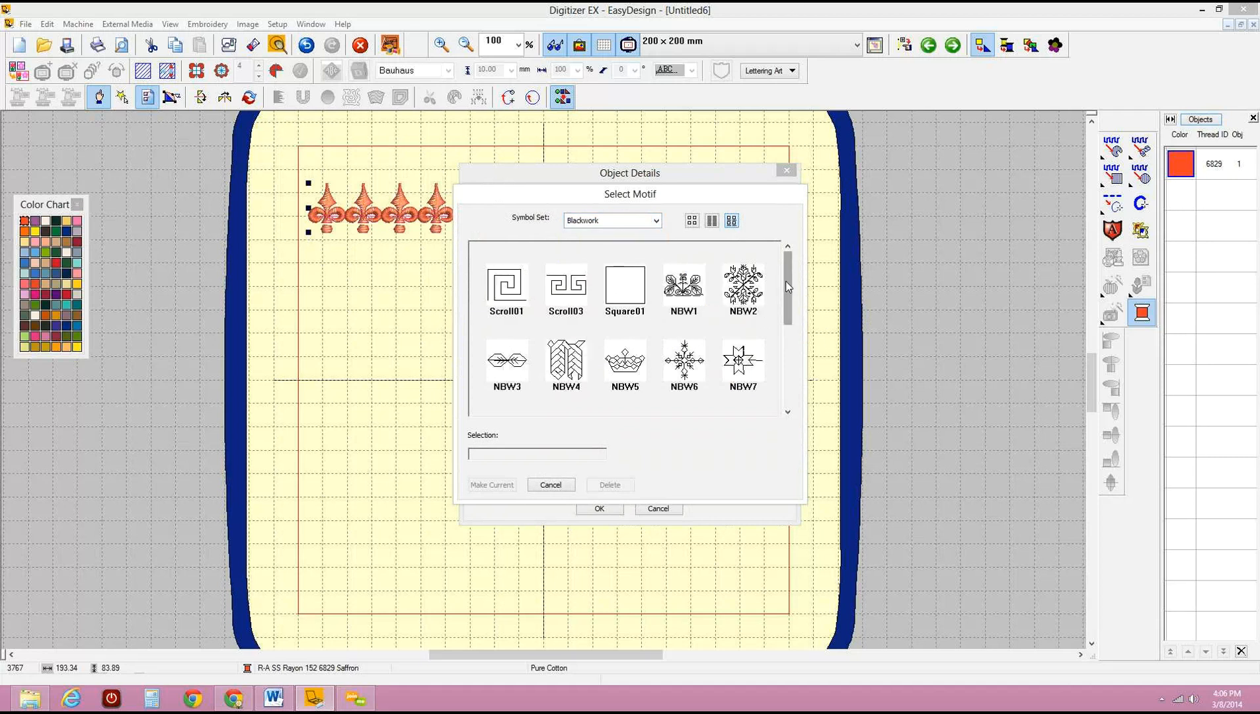
{"action": "left_click", "coordinate": [788, 357]}
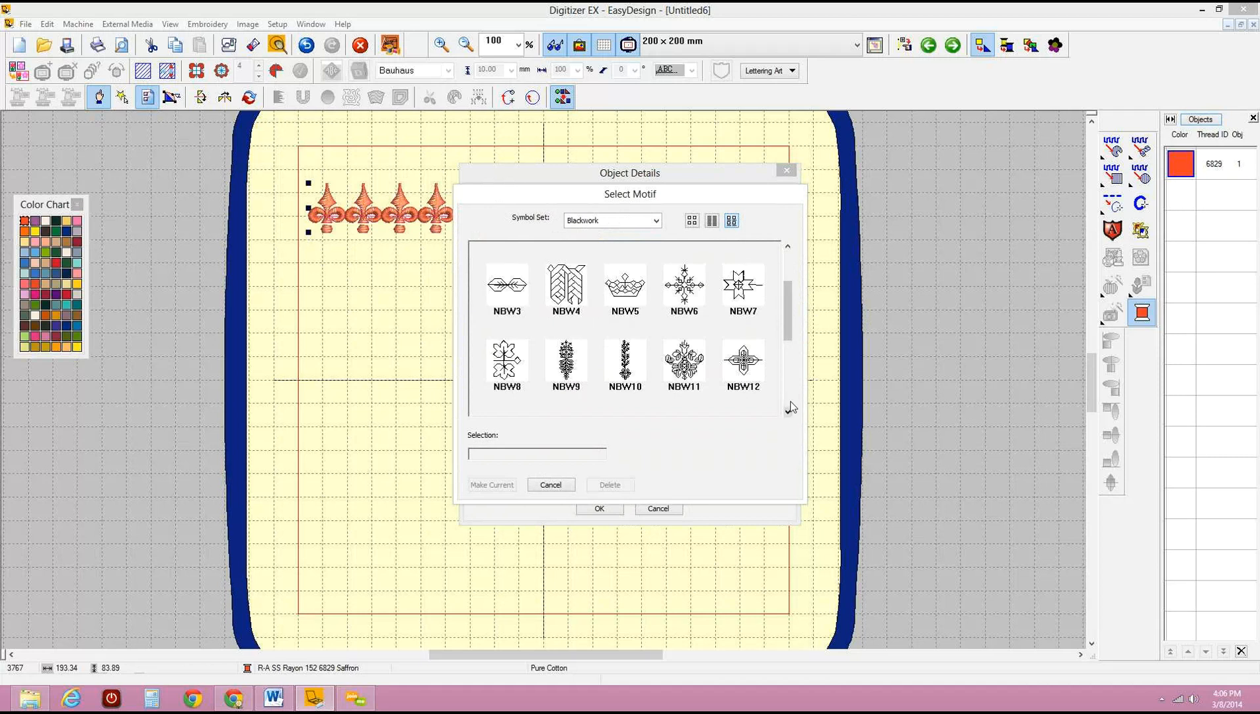
{"action": "left_click", "coordinate": [788, 400]}
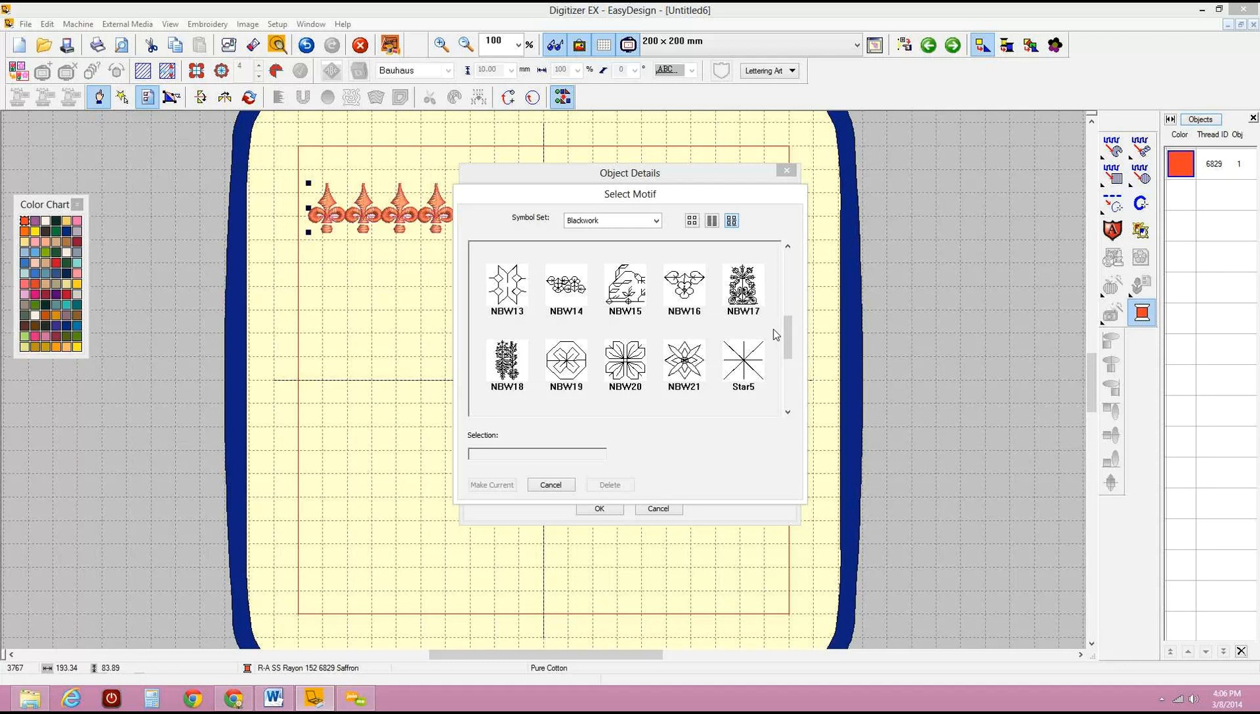
{"action": "left_click", "coordinate": [752, 292]}
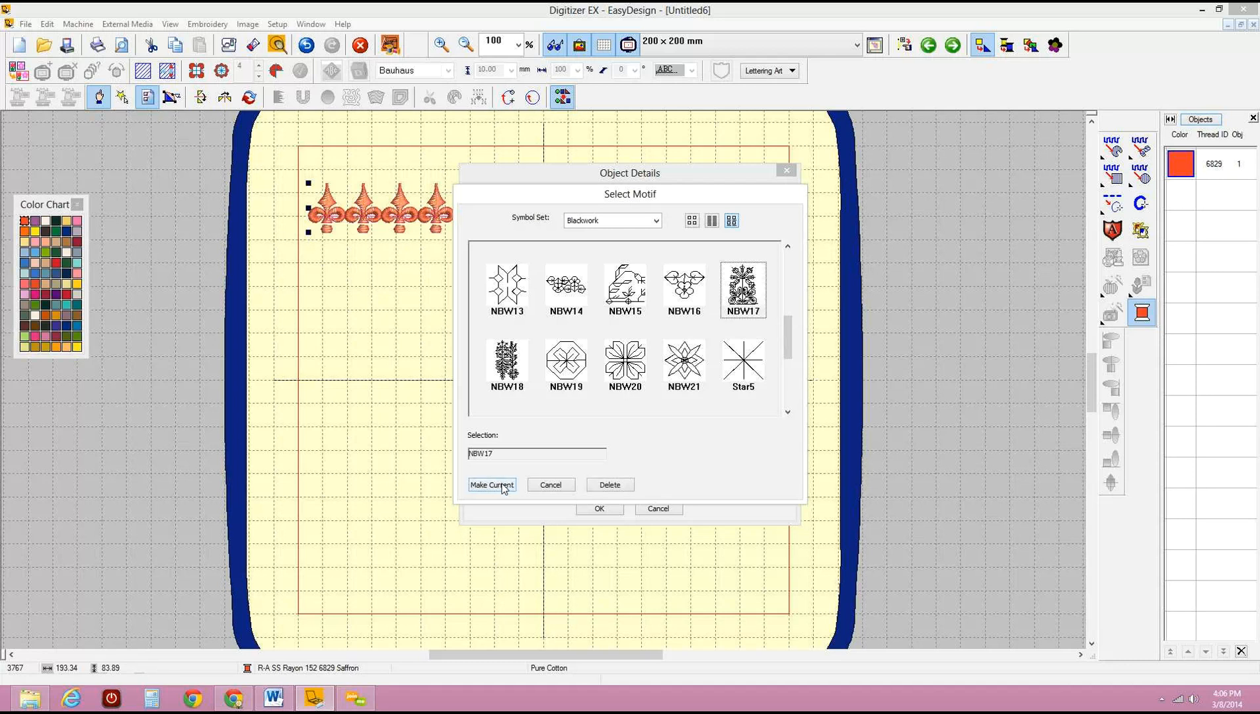
{"action": "left_click", "coordinate": [497, 485]}
{"action": "left_click", "coordinate": [596, 509]}
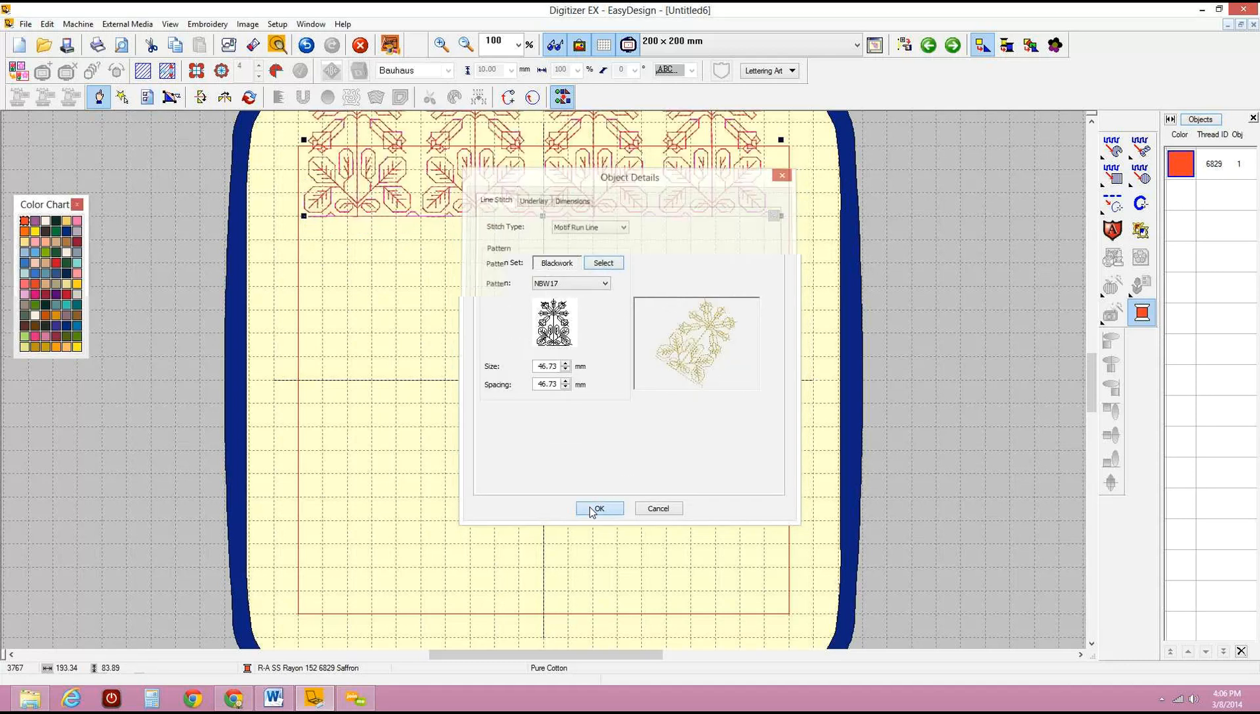
{"action": "left_click_drag", "start_coordinate": [592, 190], "coordinate": [593, 363]}
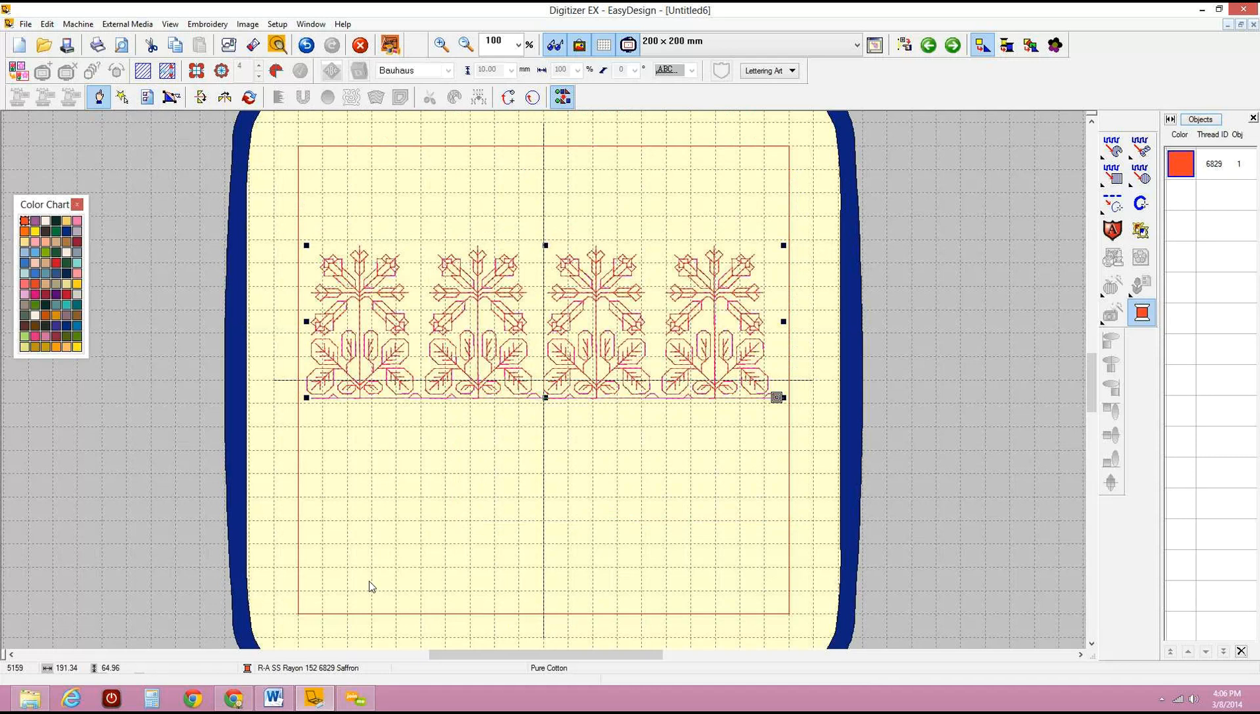
Look through the DigitClasses motif set for the border line and highlight its combo1 motif.
{"action": "left_click", "coordinate": [146, 97]}
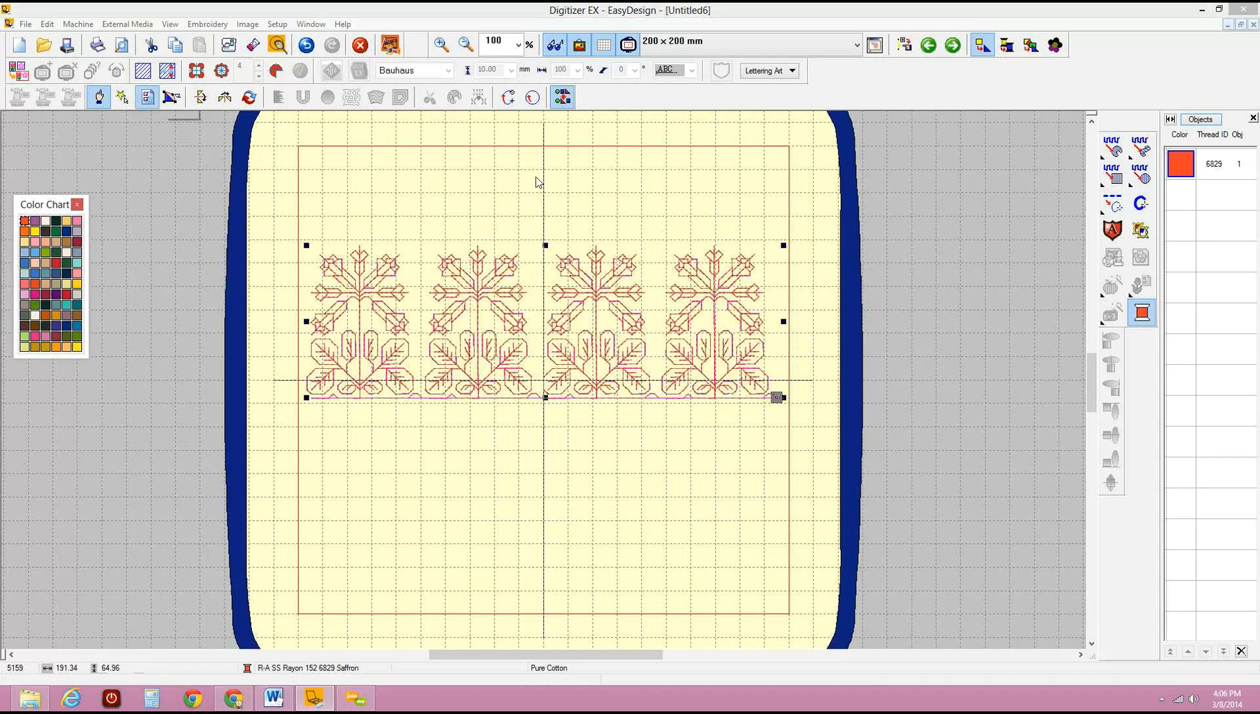
{"action": "left_click", "coordinate": [623, 226]}
{"action": "left_click", "coordinate": [625, 226]}
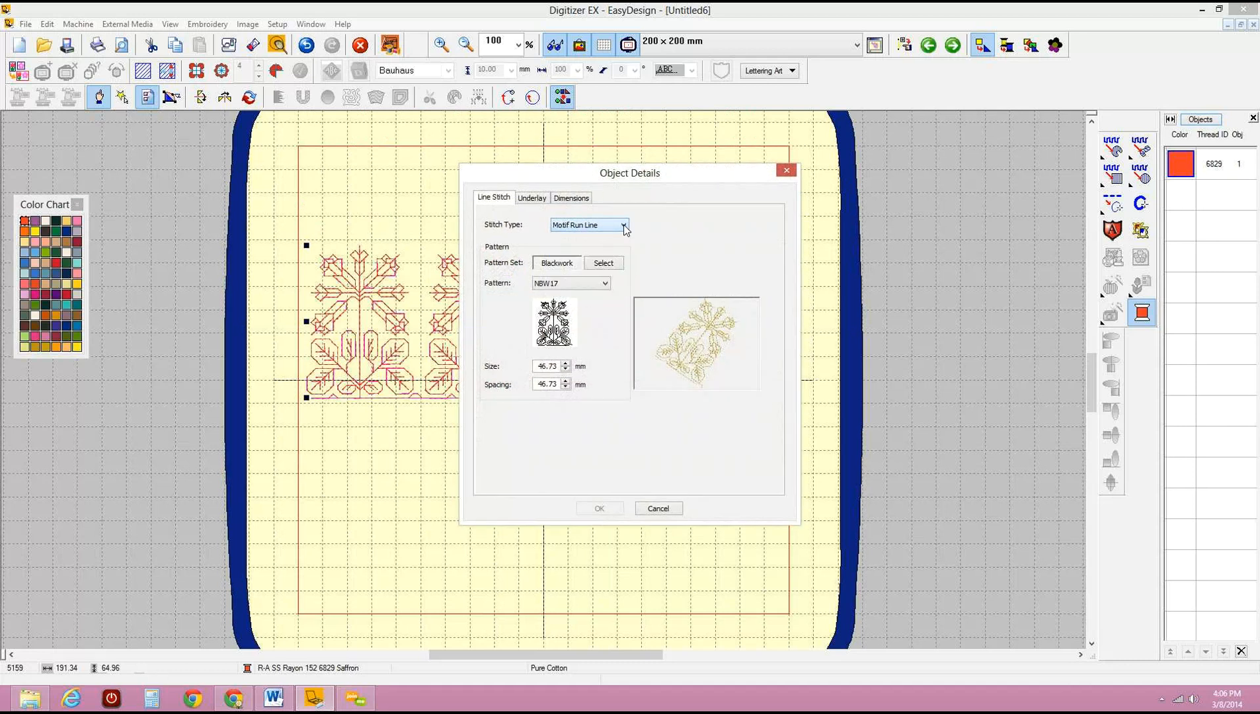
{"action": "left_click", "coordinate": [618, 264]}
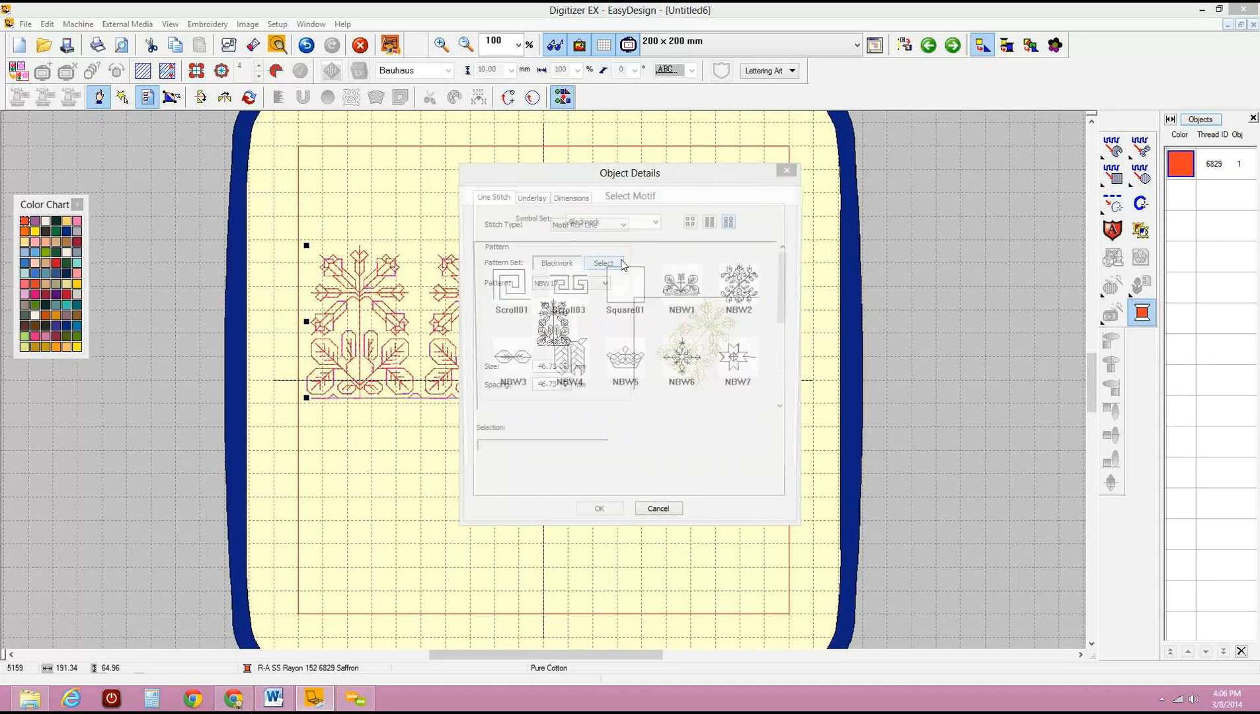
{"action": "left_click", "coordinate": [658, 224]}
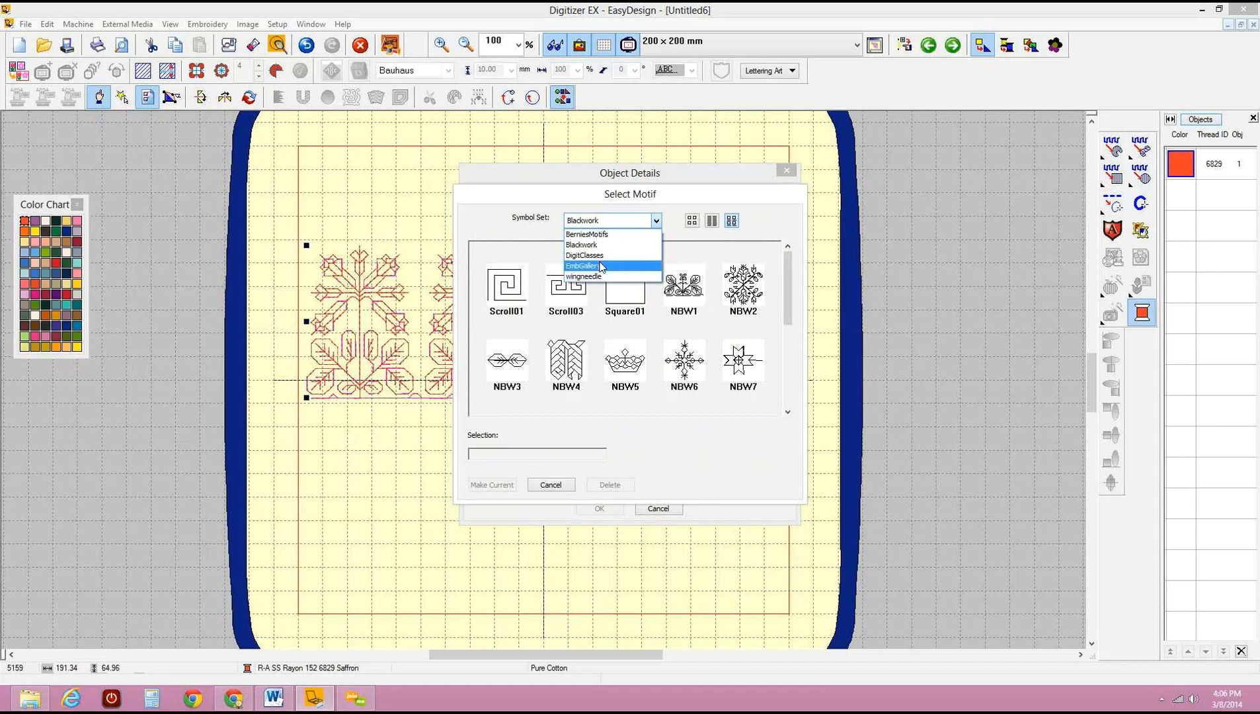
{"action": "left_click", "coordinate": [600, 258]}
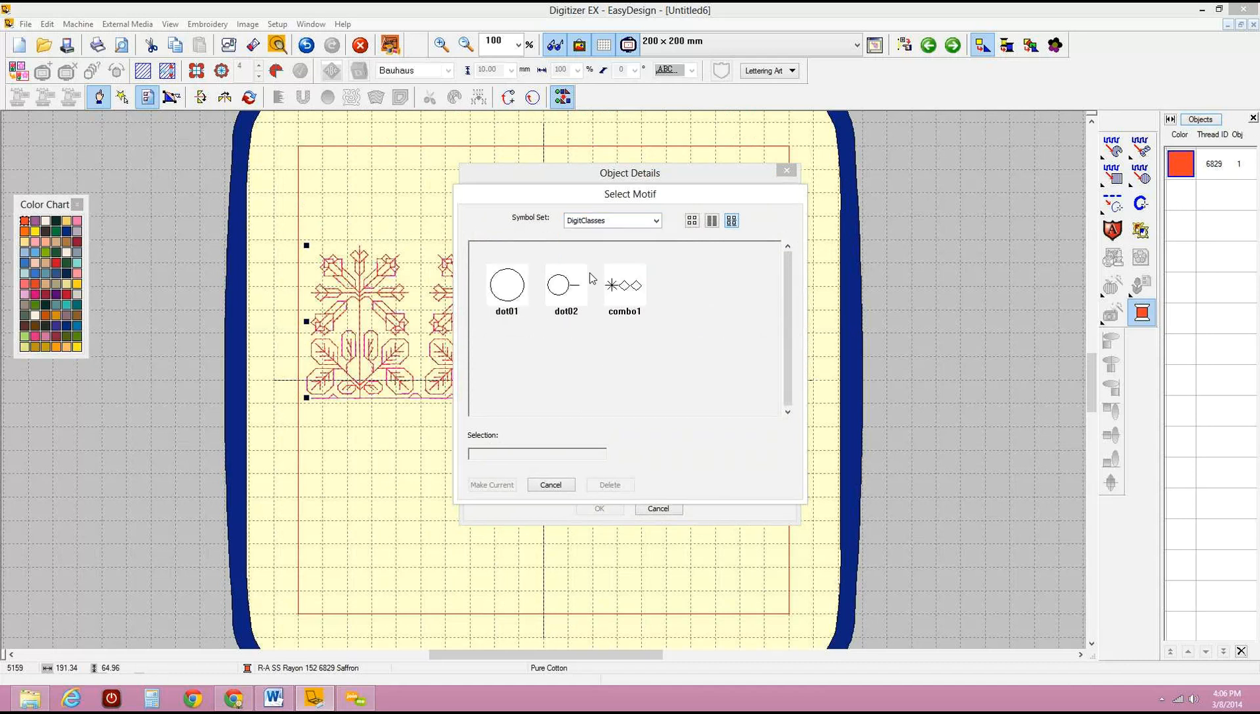
{"action": "left_click", "coordinate": [617, 279]}
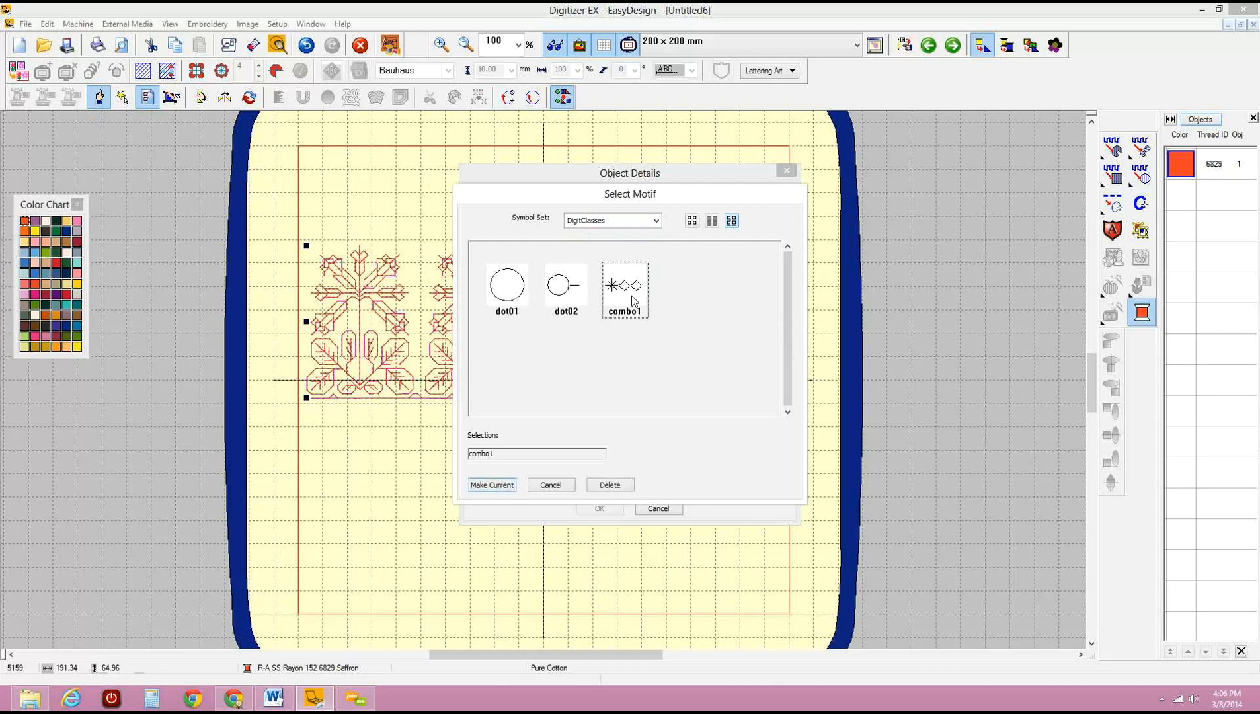
Browse the BerniesMotifs symbol set and delete its large1 motif.
{"action": "left_click", "coordinate": [656, 221]}
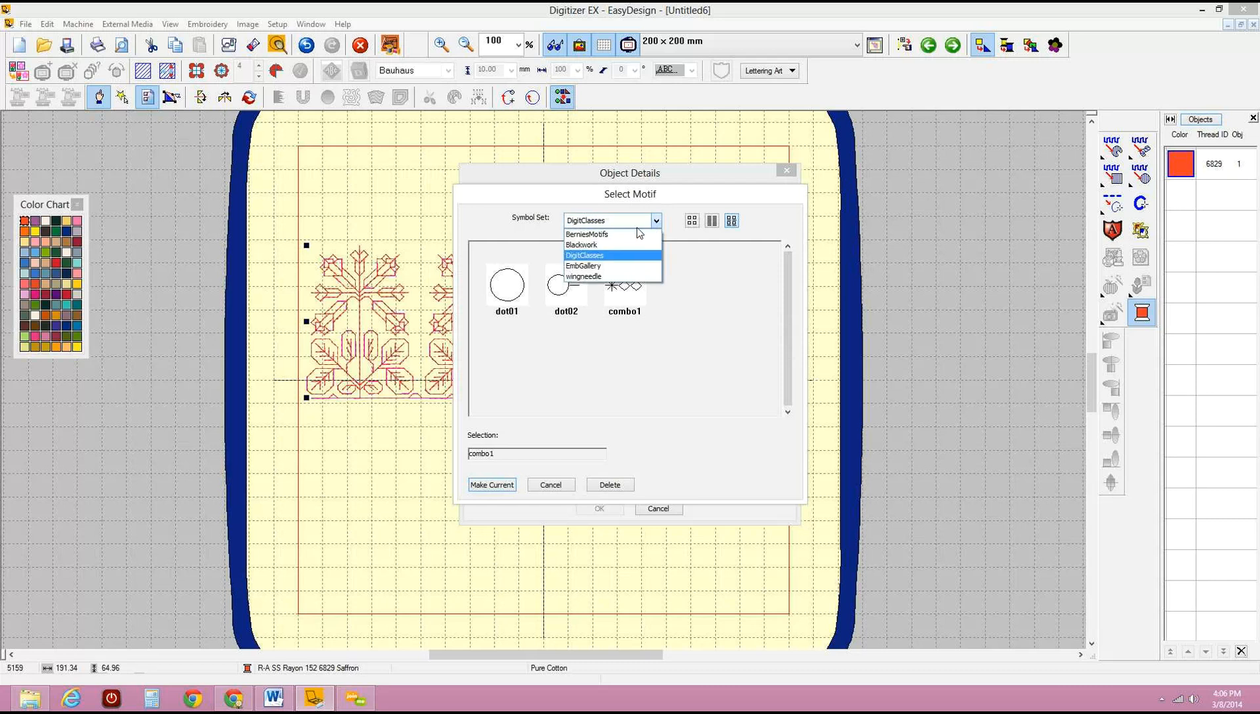
{"action": "left_click", "coordinate": [621, 230]}
{"action": "left_click", "coordinate": [523, 291]}
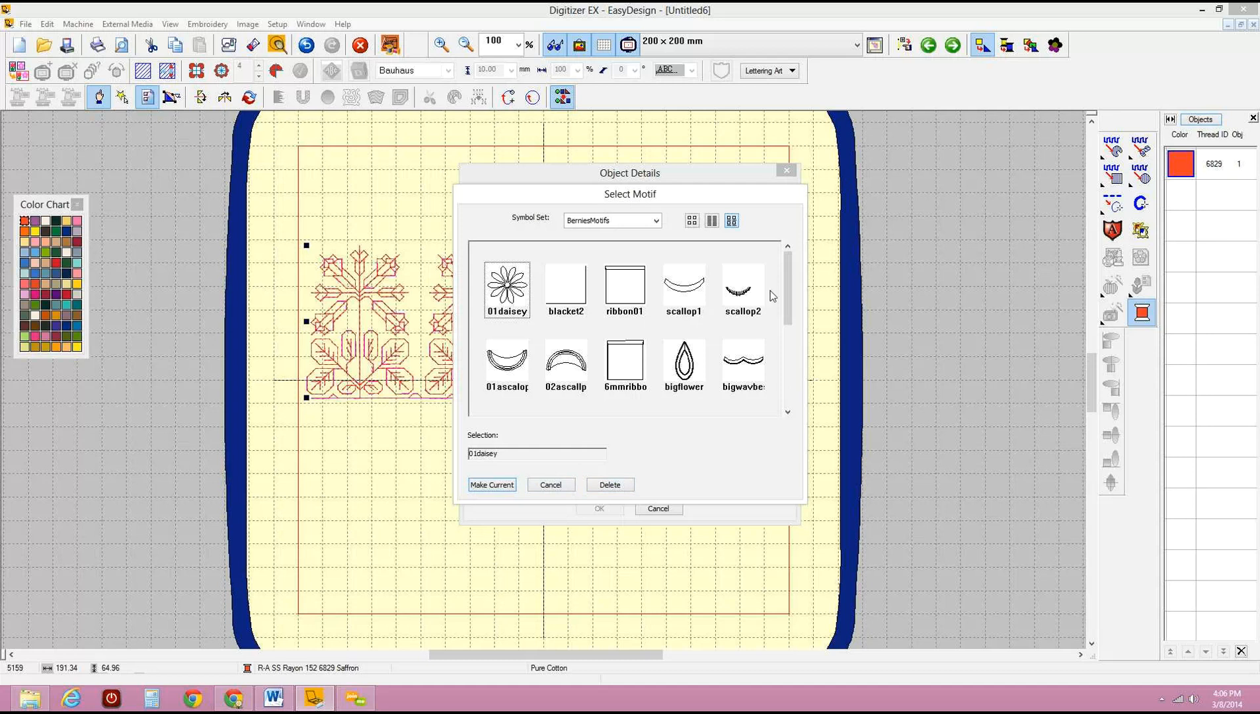
{"action": "left_click_drag", "start_coordinate": [791, 261], "coordinate": [788, 396]}
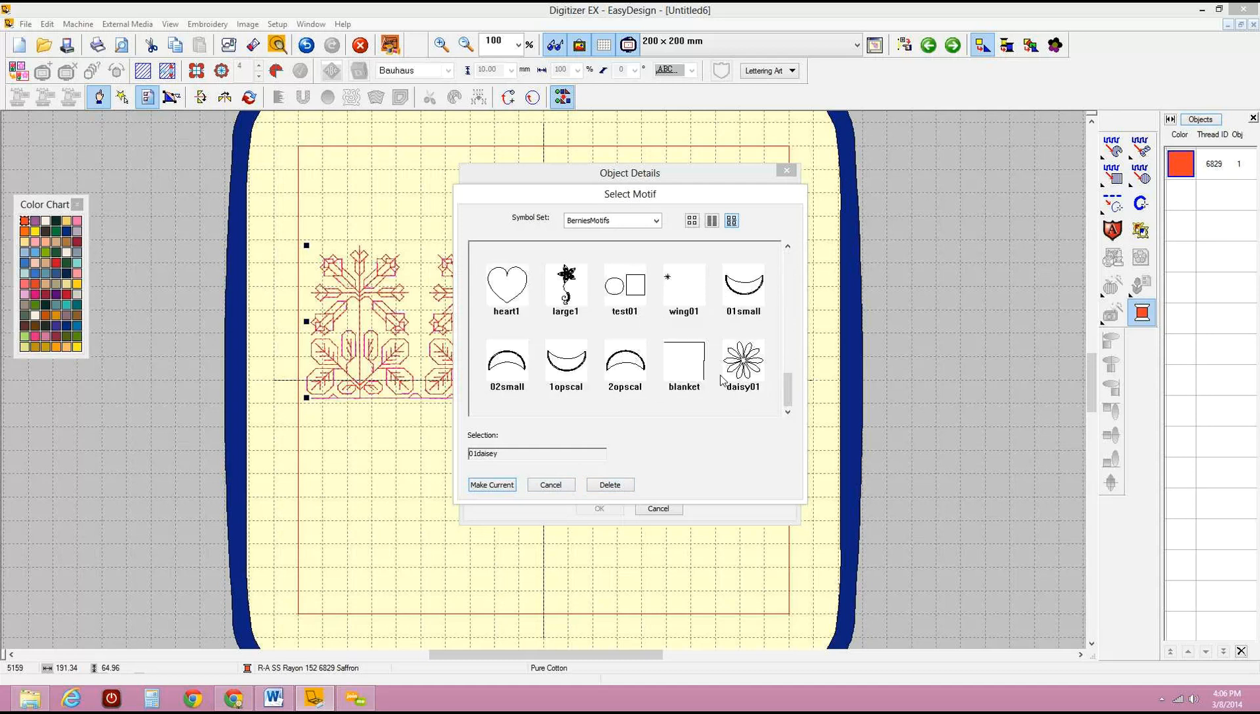
{"action": "left_click", "coordinate": [572, 296]}
{"action": "left_click", "coordinate": [610, 485]}
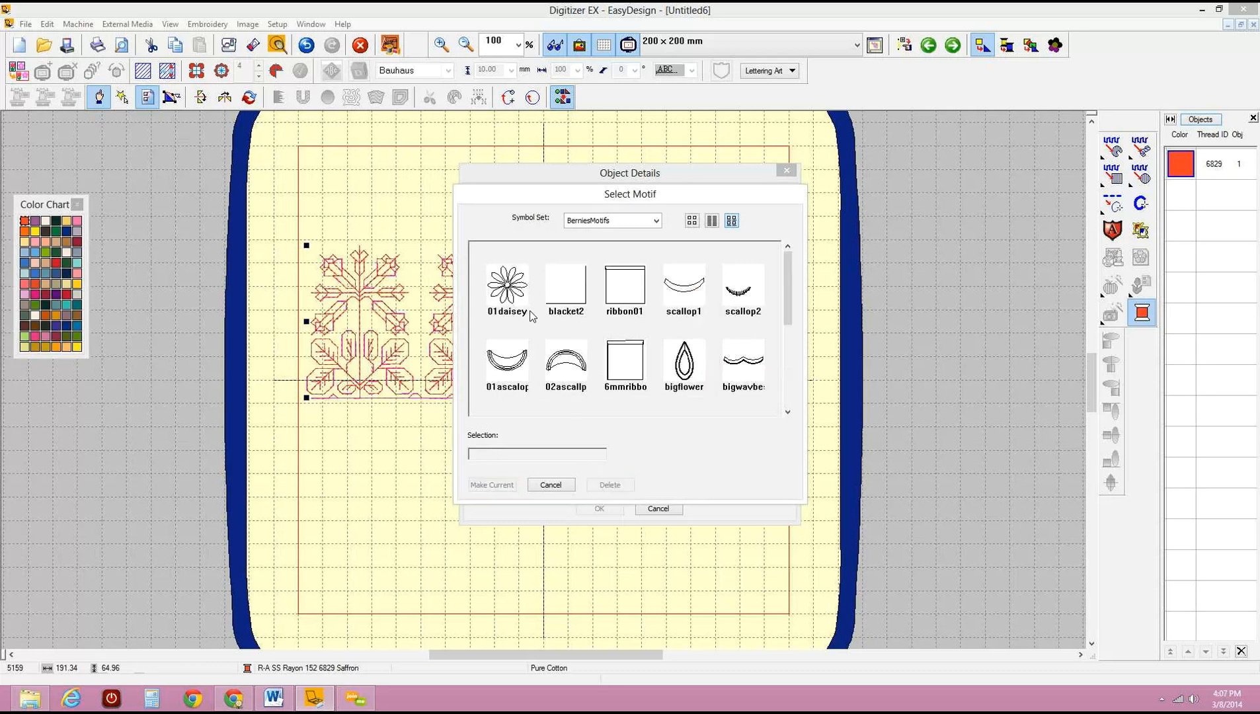
Make 01daisey from BerniesMotifs the current pattern and apply it to the border line.
{"action": "left_click", "coordinate": [519, 304]}
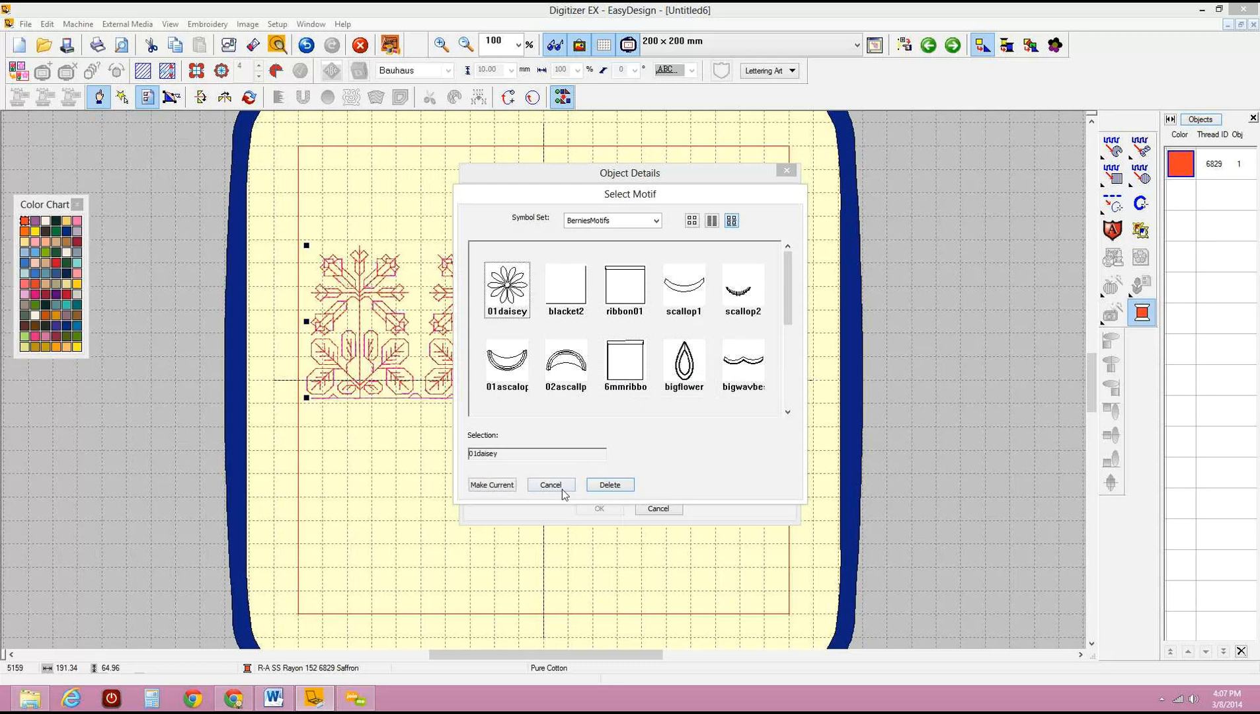
{"action": "left_click", "coordinate": [508, 485]}
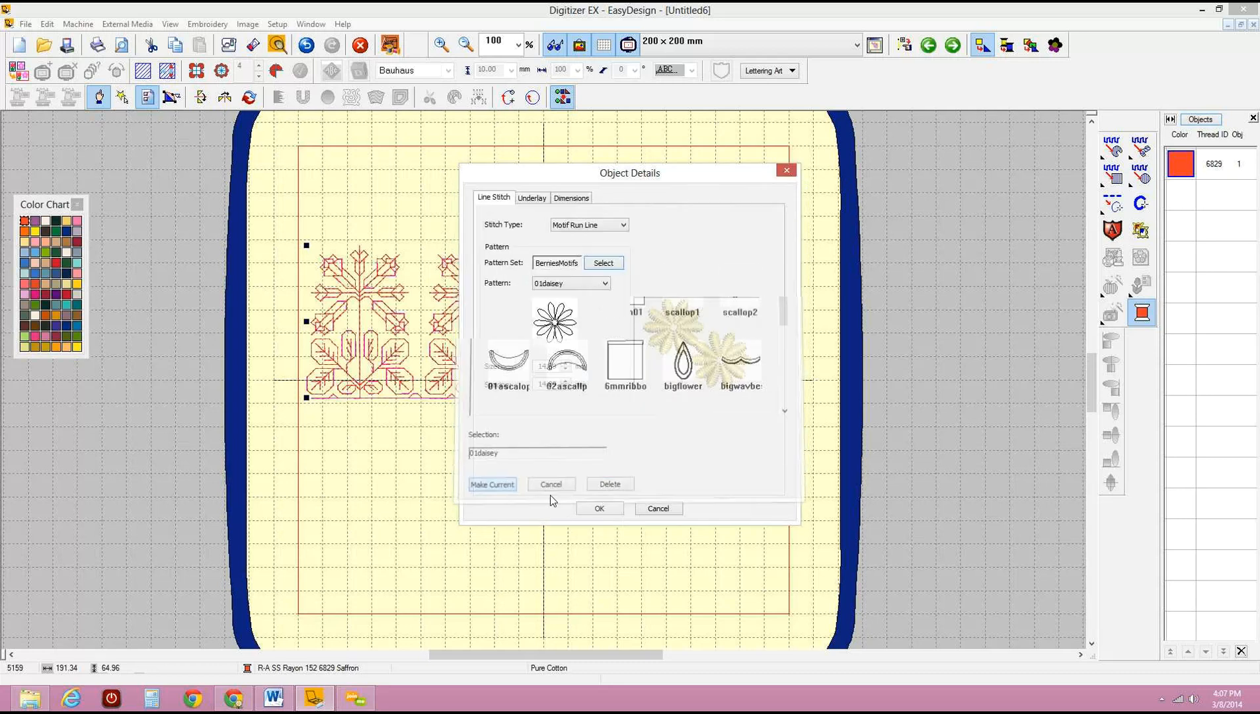
{"action": "left_click", "coordinate": [599, 511]}
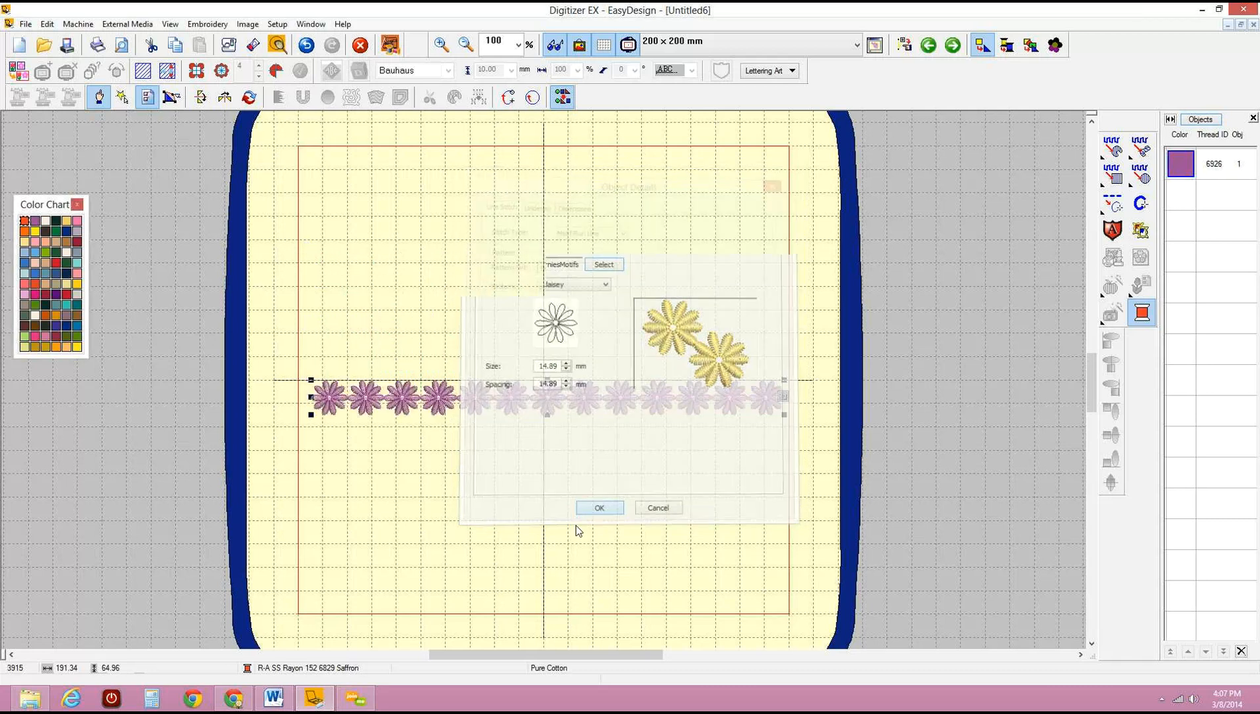
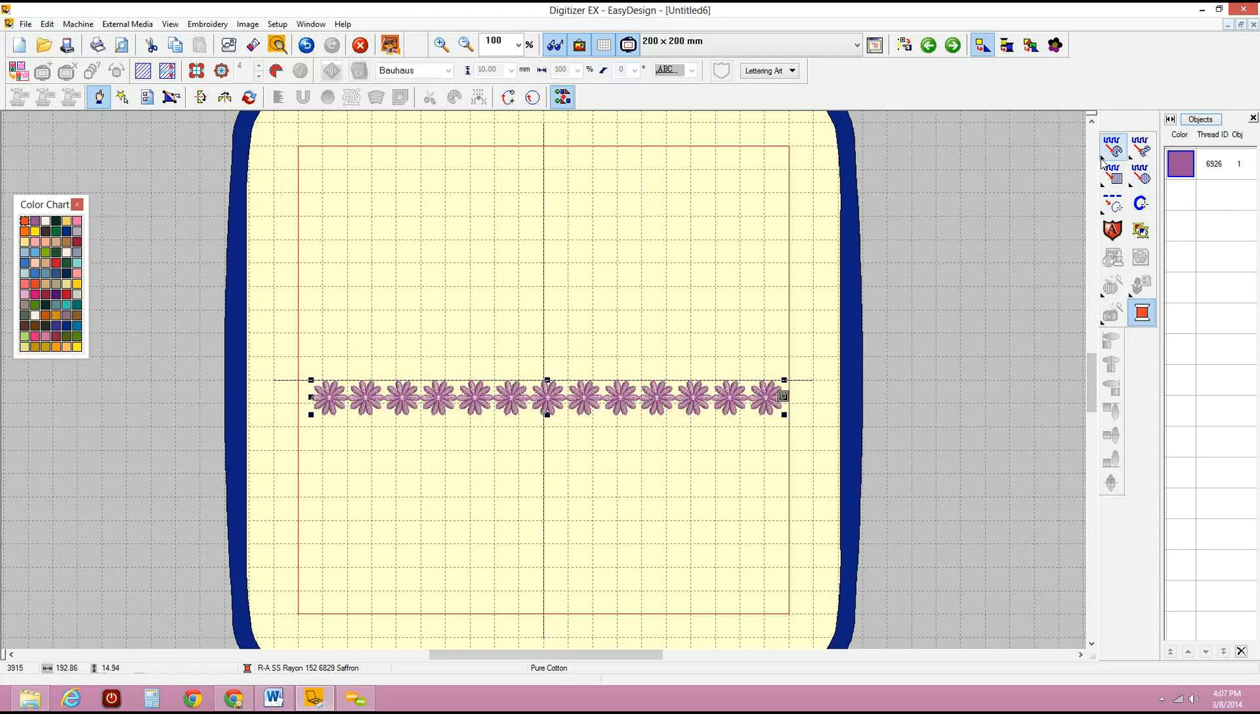
Draw a square with Motif Fill above the daisy border, near the upper middle of the hoop.
{"action": "left_click", "coordinate": [1103, 159]}
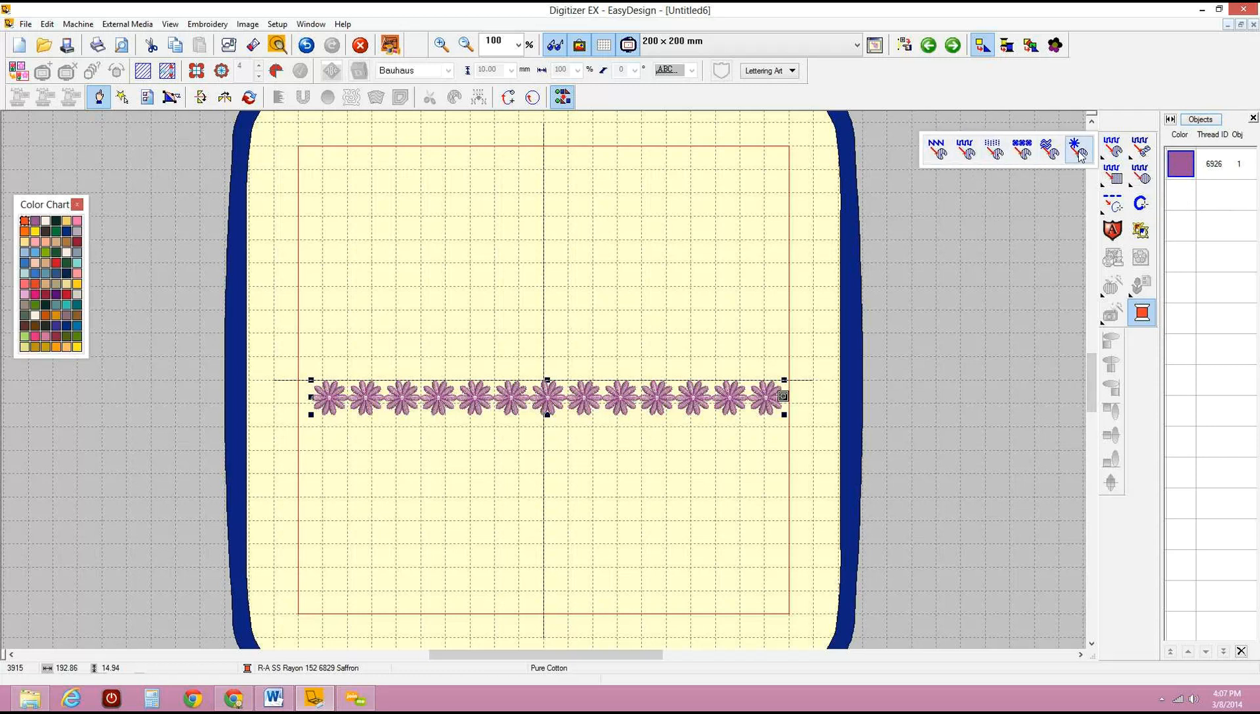
{"action": "left_click", "coordinate": [1103, 188]}
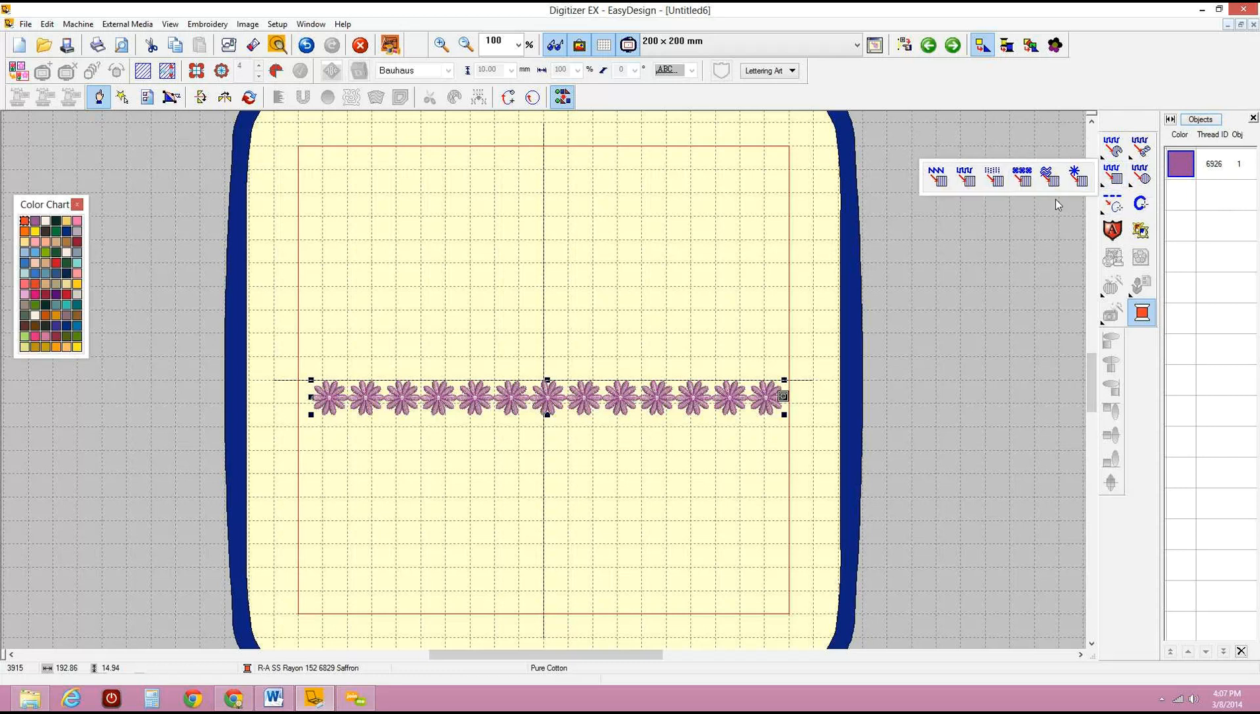
{"action": "left_click", "coordinate": [1021, 177]}
{"action": "left_click", "coordinate": [390, 158]}
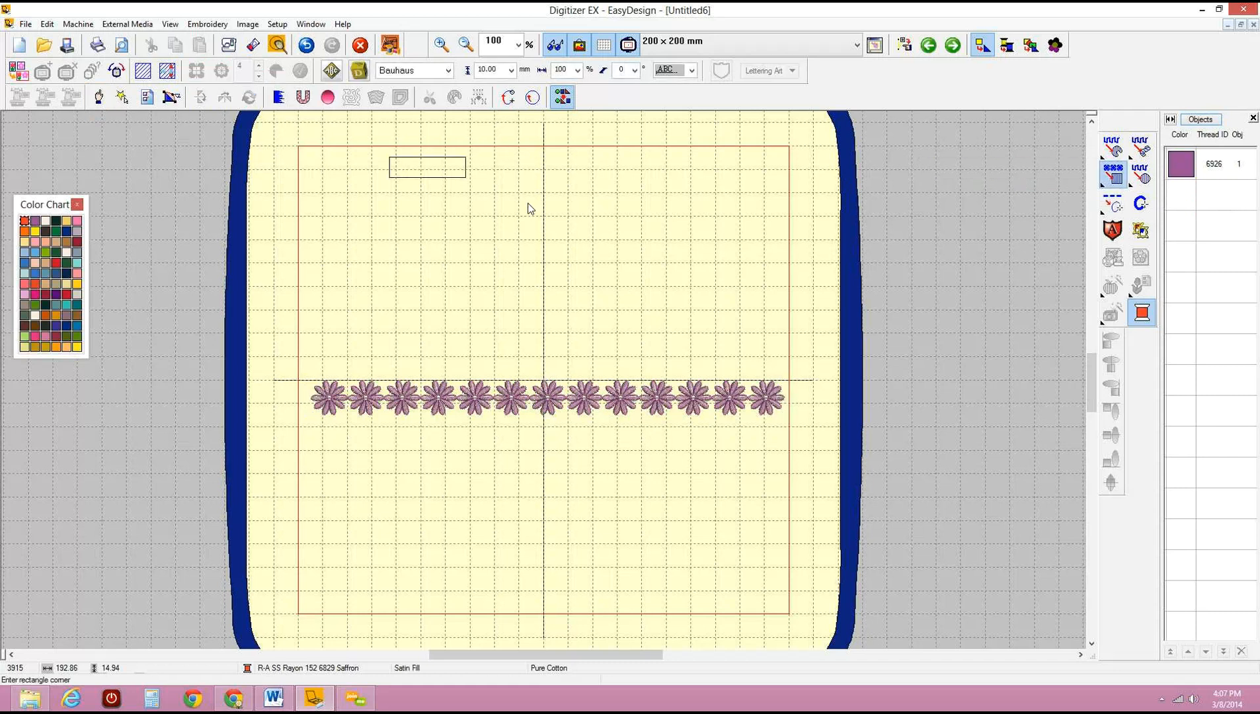
{"action": "left_click", "coordinate": [583, 349]}
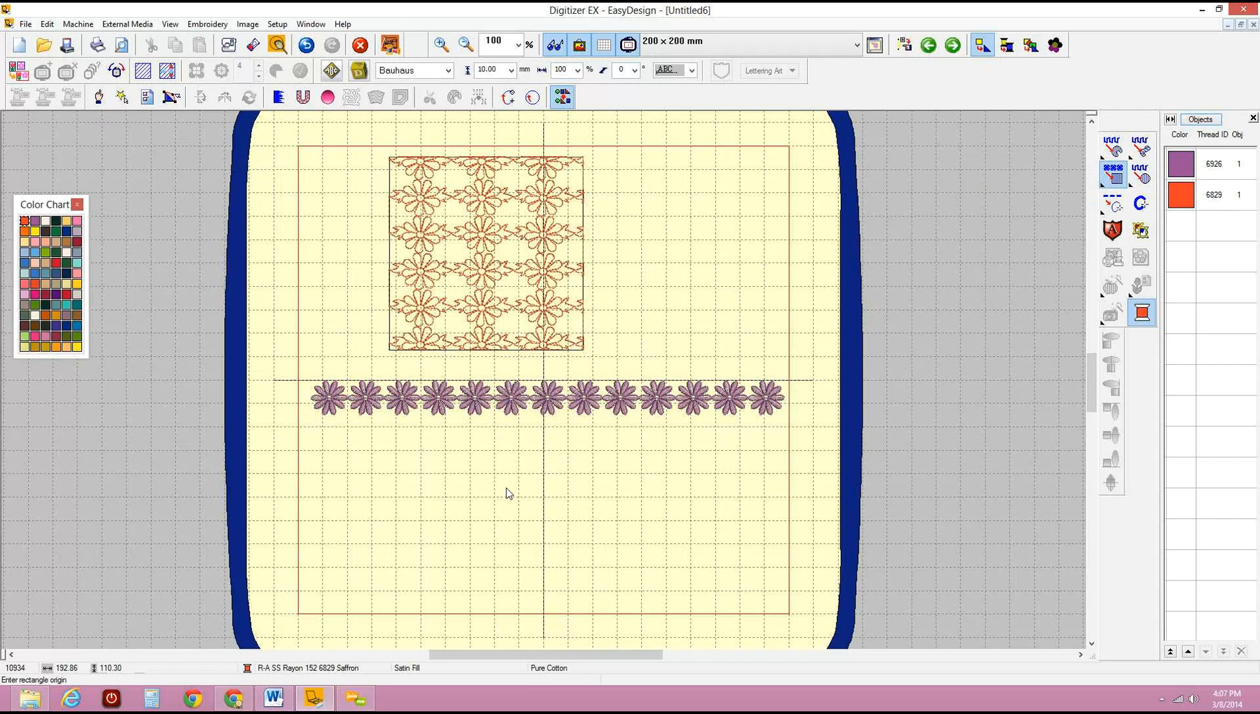
Select the motif-filled square and open its object details.
{"action": "left_click", "coordinate": [147, 97]}
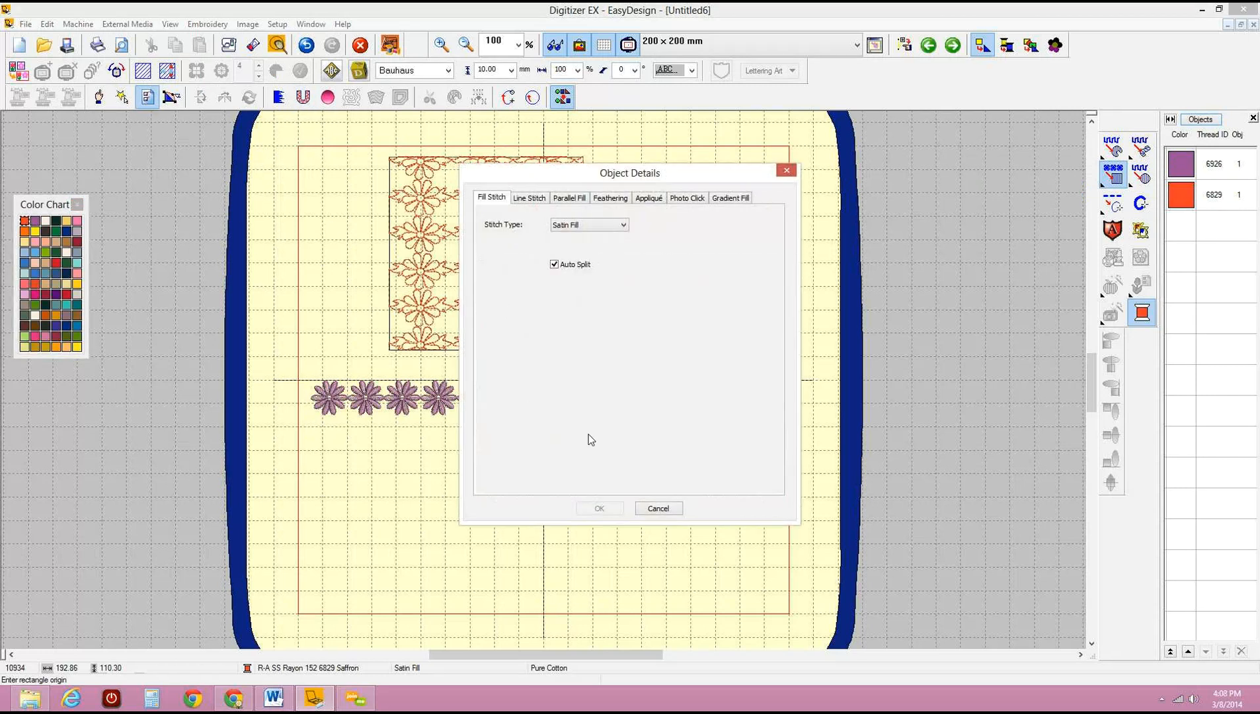
{"action": "left_click", "coordinate": [661, 507]}
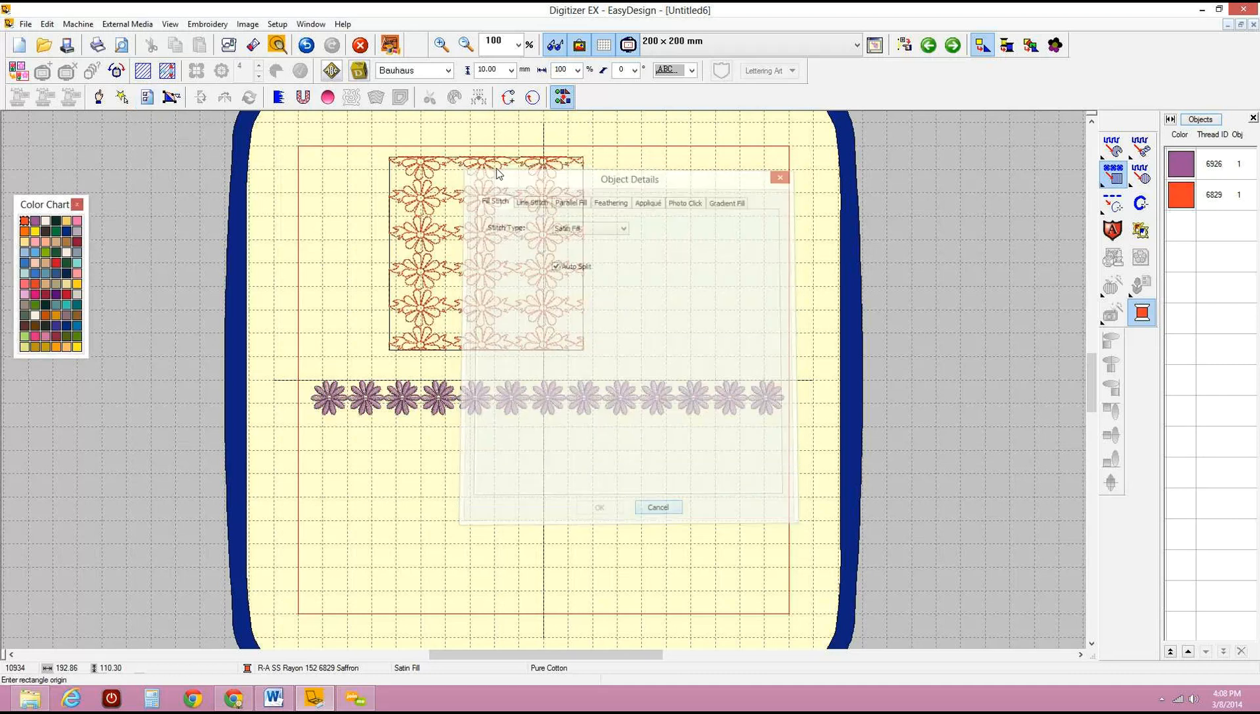
{"action": "left_click", "coordinate": [407, 162]}
{"action": "left_click", "coordinate": [147, 97]}
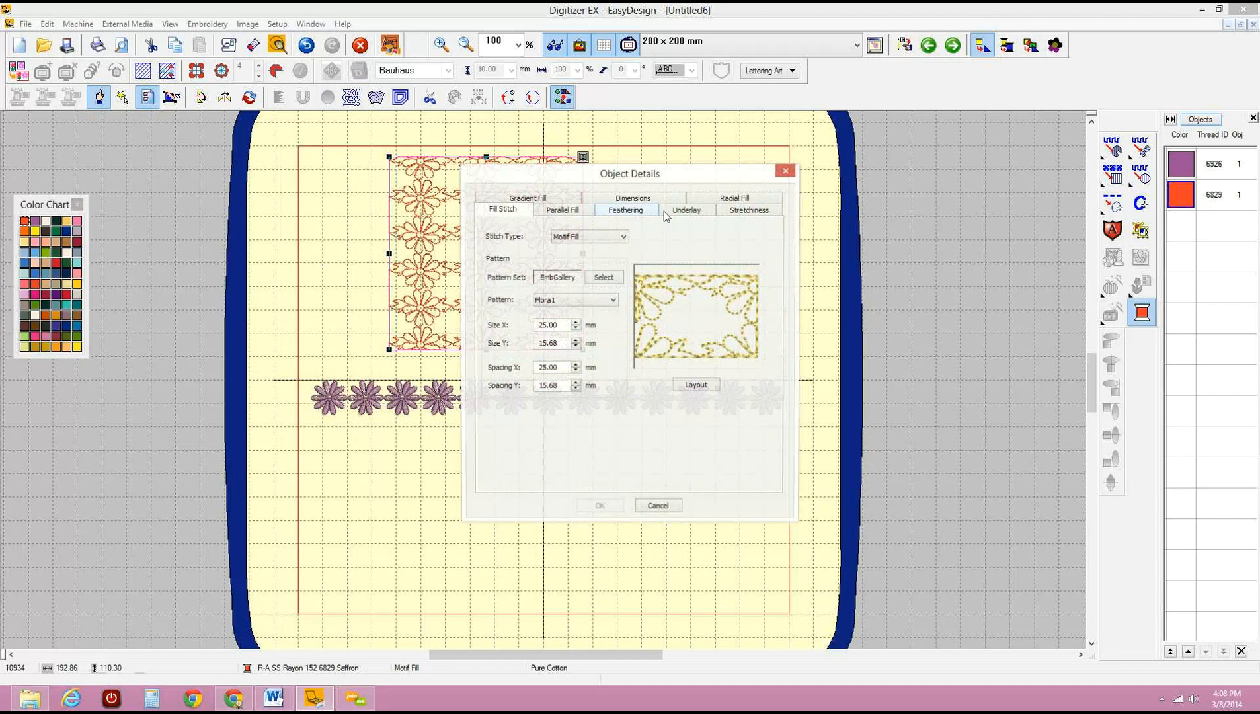
Change the selected square's motif fill pattern to 01daisey from the BerniesMotifs symbol set.
{"action": "left_click", "coordinate": [604, 277]}
{"action": "left_click", "coordinate": [659, 223]}
{"action": "left_click", "coordinate": [615, 242]}
{"action": "left_click", "coordinate": [504, 288]}
{"action": "left_click", "coordinate": [493, 485]}
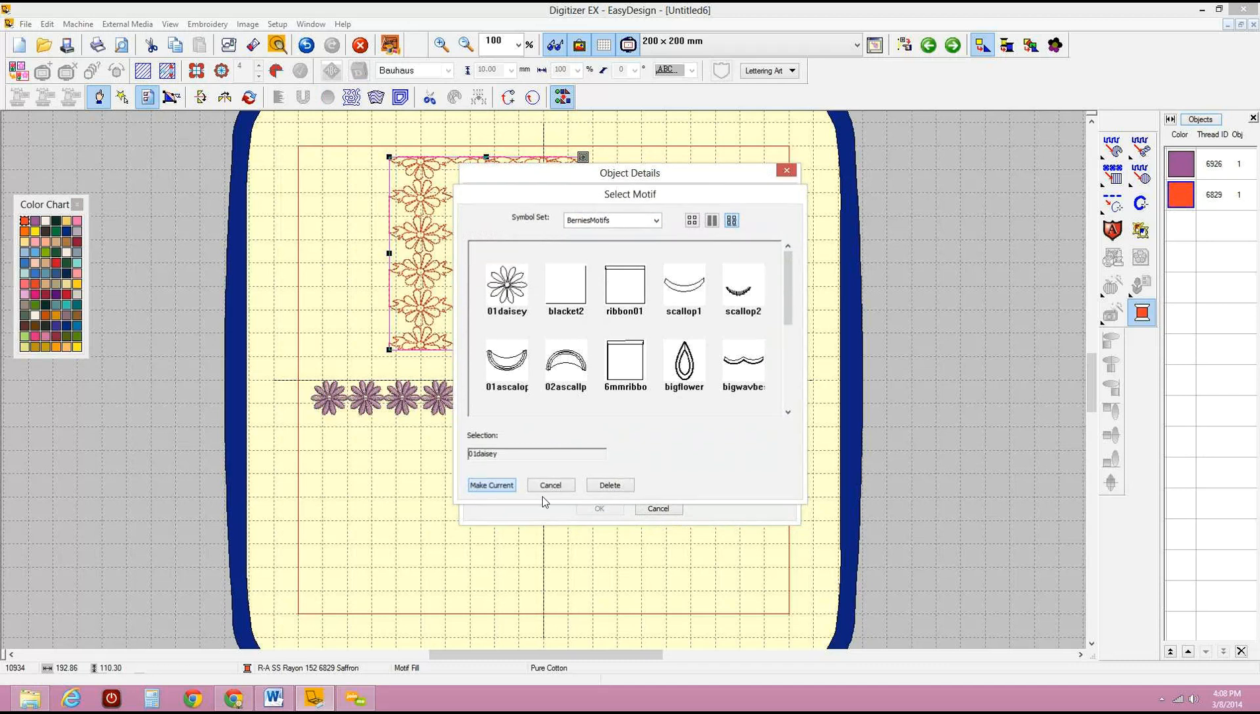
{"action": "left_click", "coordinate": [598, 508]}
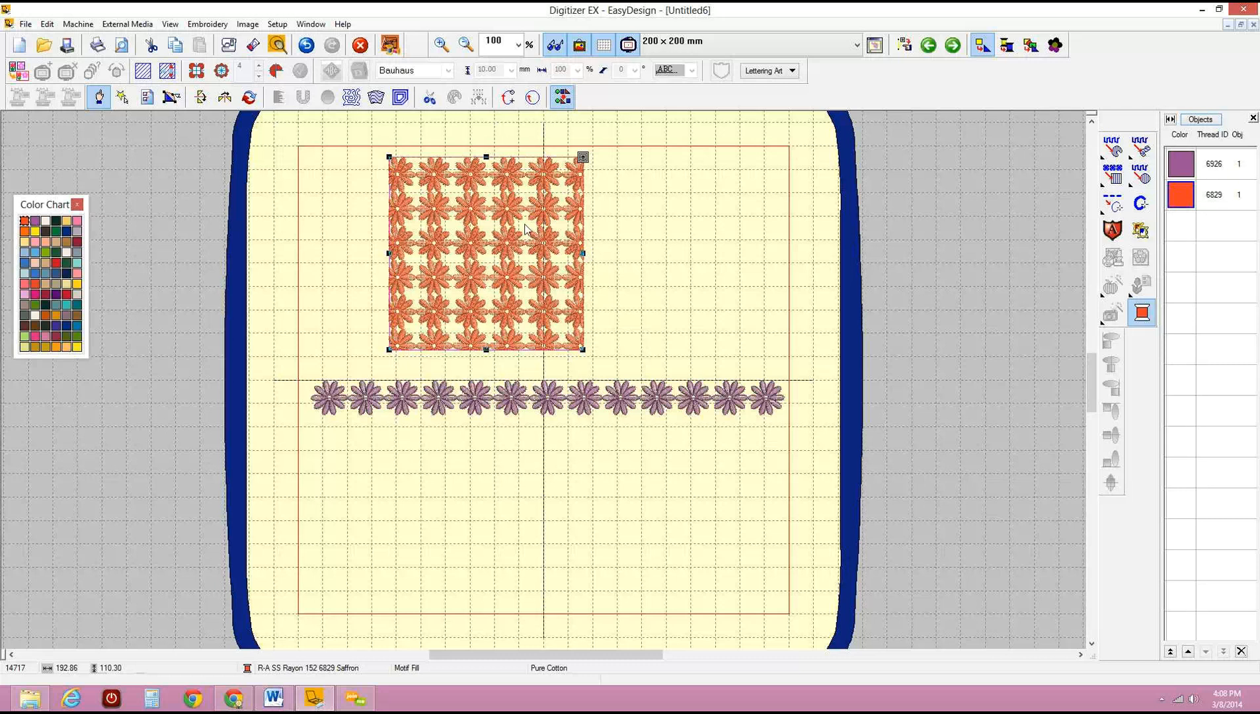
Delete the motif-filled square and the row of purple daisies beneath it.
{"action": "key", "text": "Delete"}
{"action": "left_click", "coordinate": [470, 403]}
{"action": "key", "text": "Delete"}
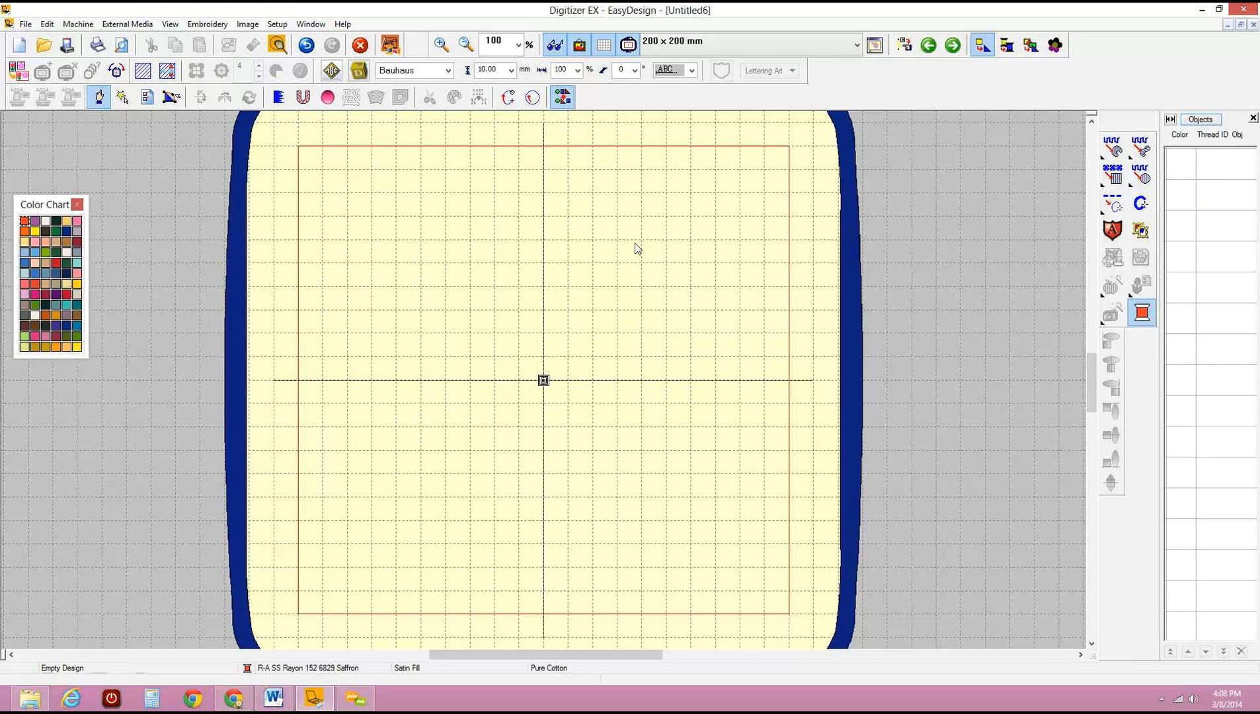
Choose the Ornam5 design from the Embroidery Gallery for placement.
{"action": "left_click", "coordinate": [1140, 231]}
{"action": "left_click_drag", "start_coordinate": [727, 254], "coordinate": [874, 150]}
{"action": "scroll", "coordinate": [904, 278], "scroll_direction": "down", "scroll_amount": 5}
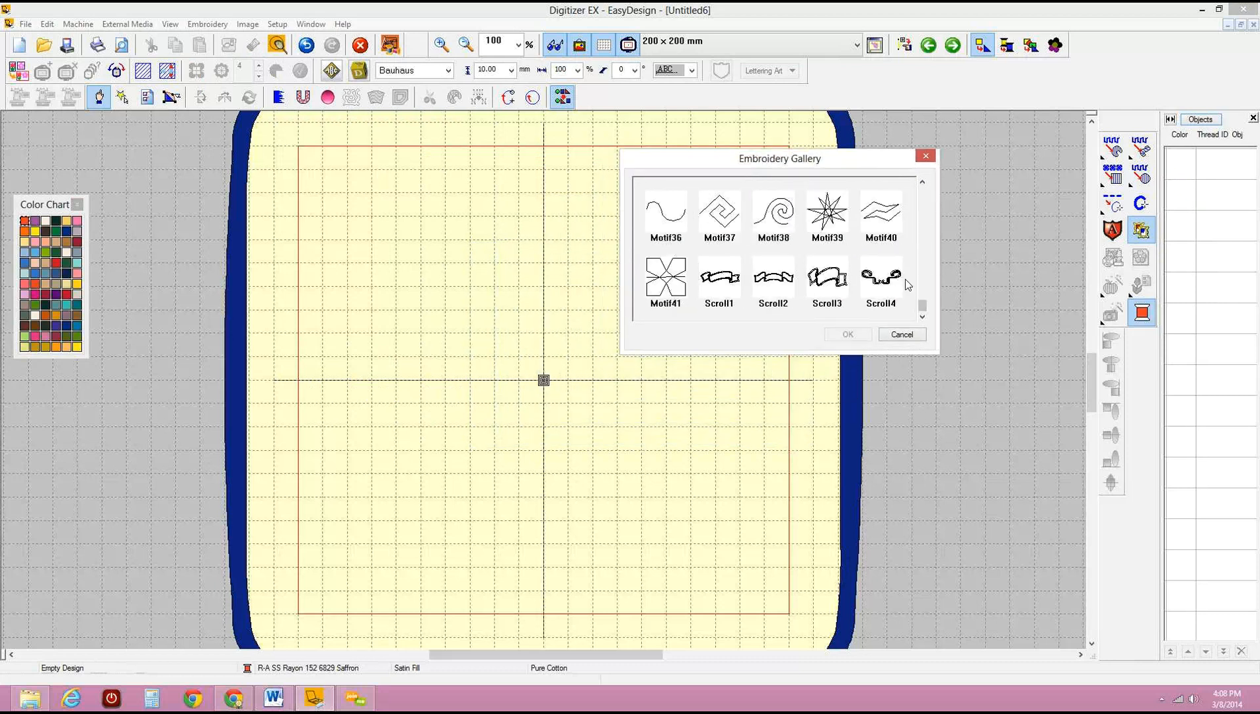
{"action": "left_click", "coordinate": [922, 183]}
{"action": "left_click", "coordinate": [922, 182]}
{"action": "left_click", "coordinate": [922, 183]}
{"action": "left_click", "coordinate": [922, 182]}
{"action": "left_click", "coordinate": [922, 182]}
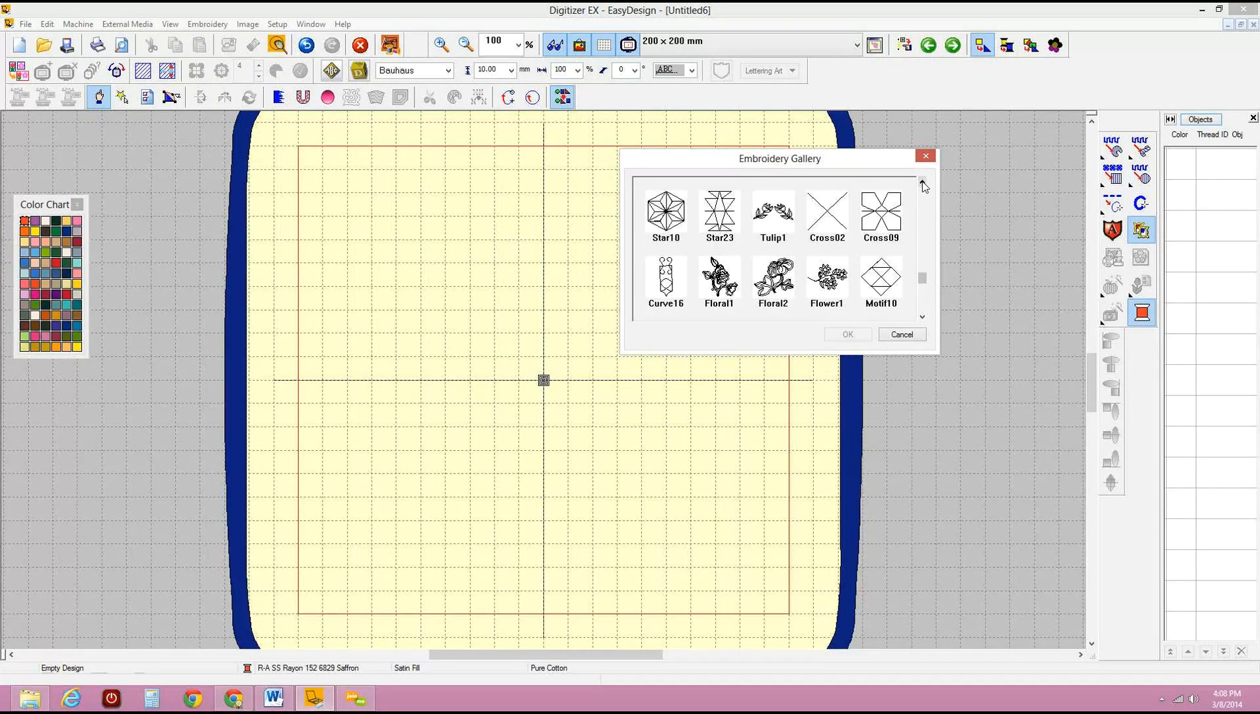
{"action": "left_click", "coordinate": [922, 182]}
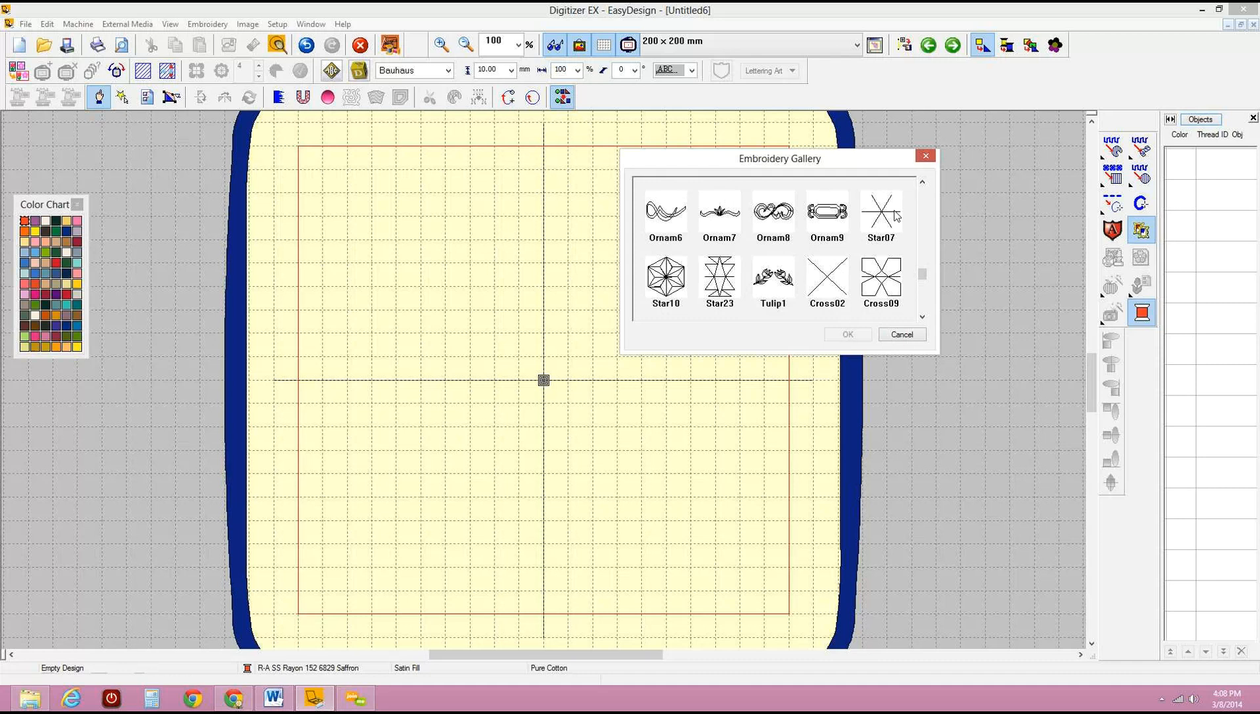
{"action": "left_click", "coordinate": [922, 183]}
{"action": "left_click", "coordinate": [922, 183]}
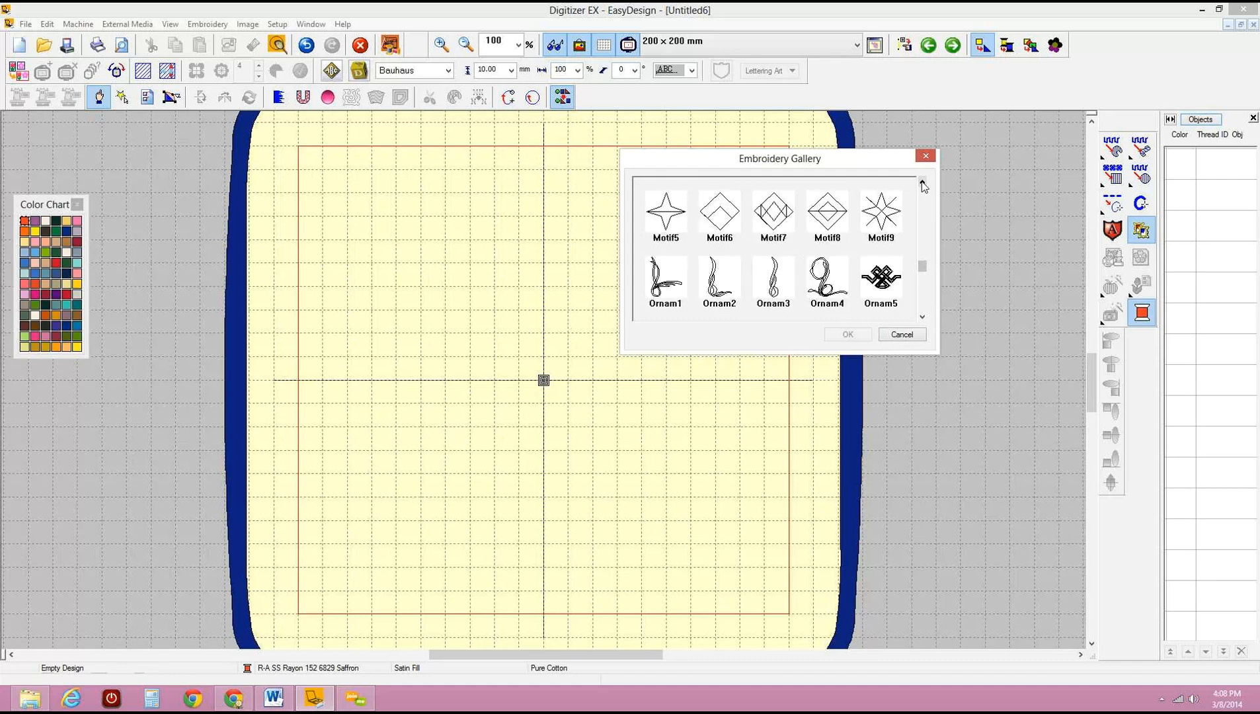
{"action": "left_click", "coordinate": [894, 291]}
{"action": "left_click", "coordinate": [848, 333]}
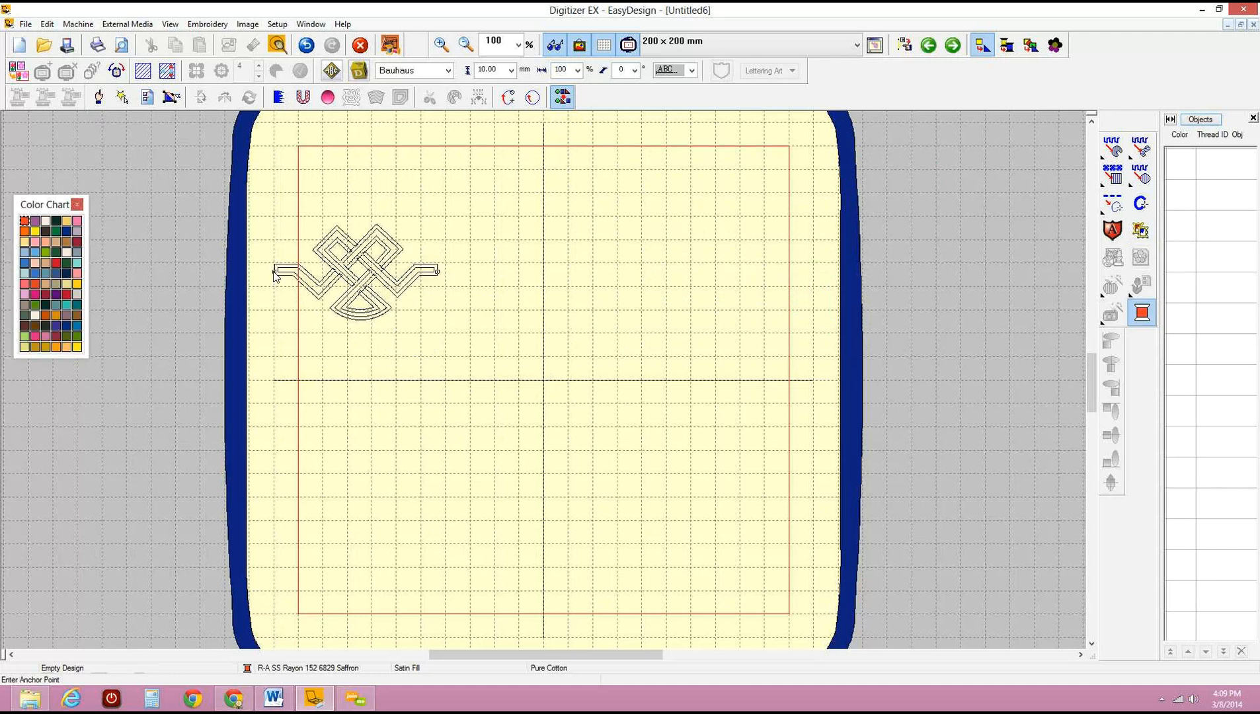
Place one horizontal Ornam5 ornament in the upper-left part of the hoop, starting at its boundary, and end the placement.
{"action": "left_click", "coordinate": [302, 223]}
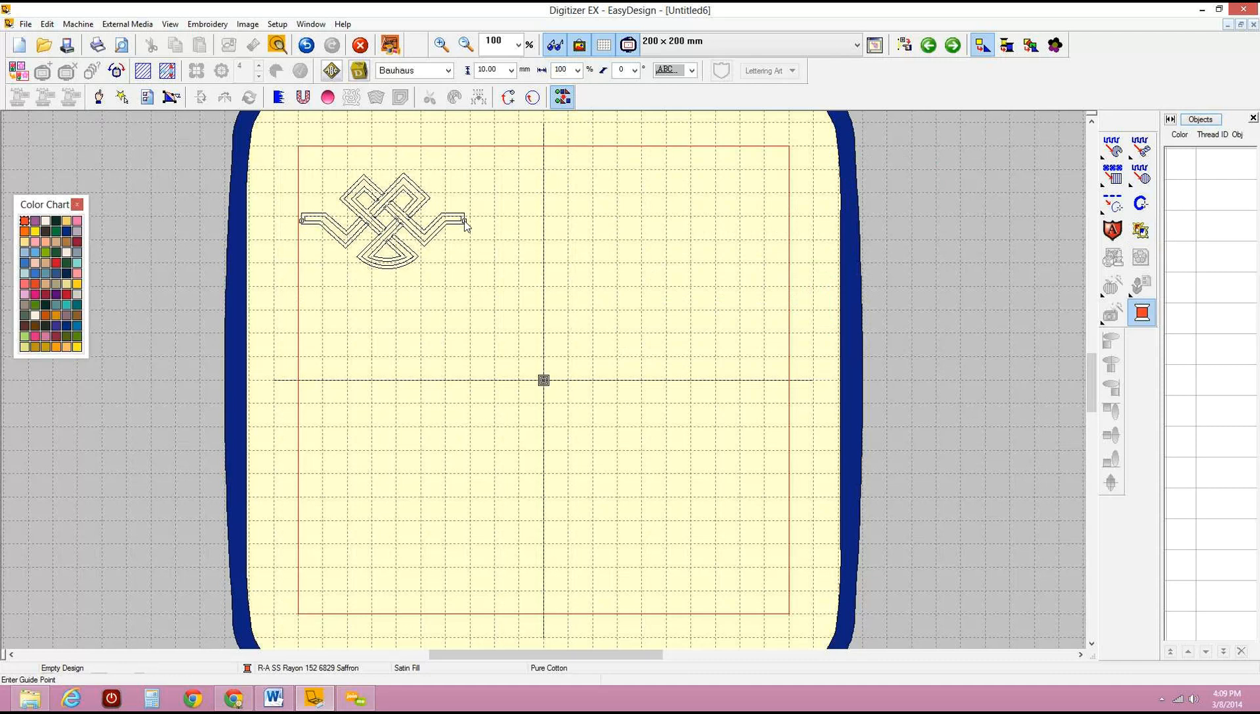
{"action": "left_click", "coordinate": [466, 222]}
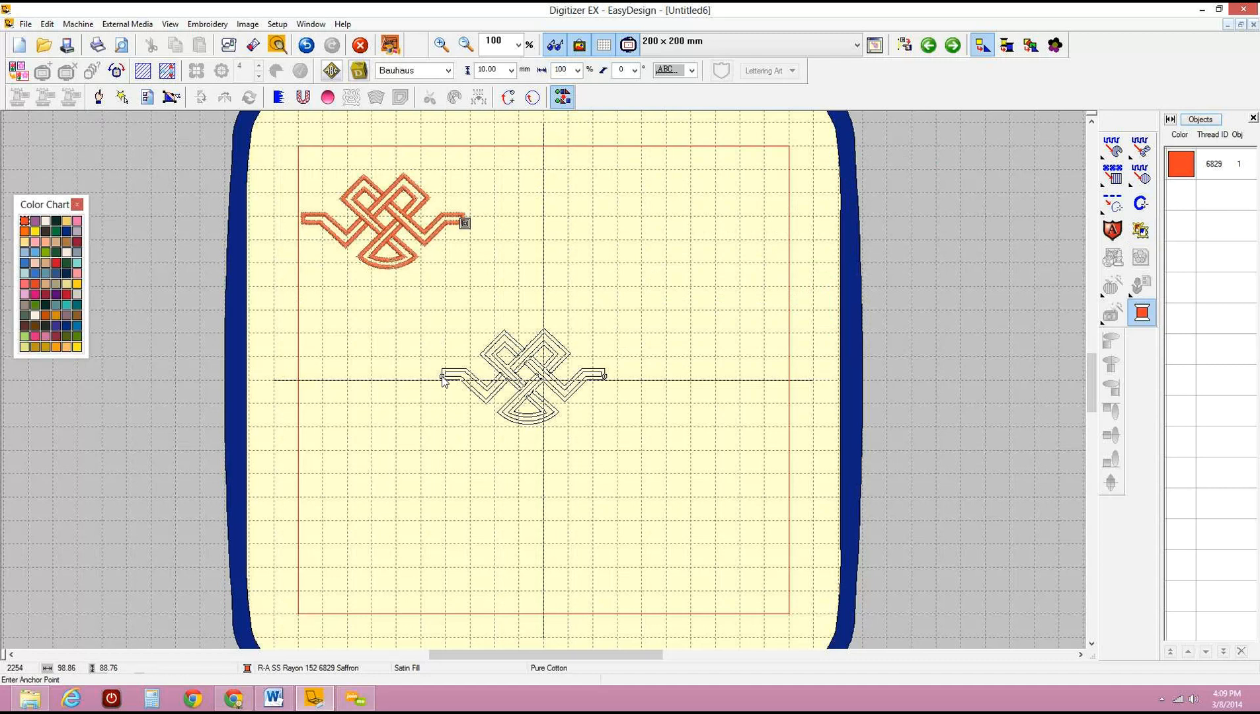
{"action": "left_click", "coordinate": [442, 377]}
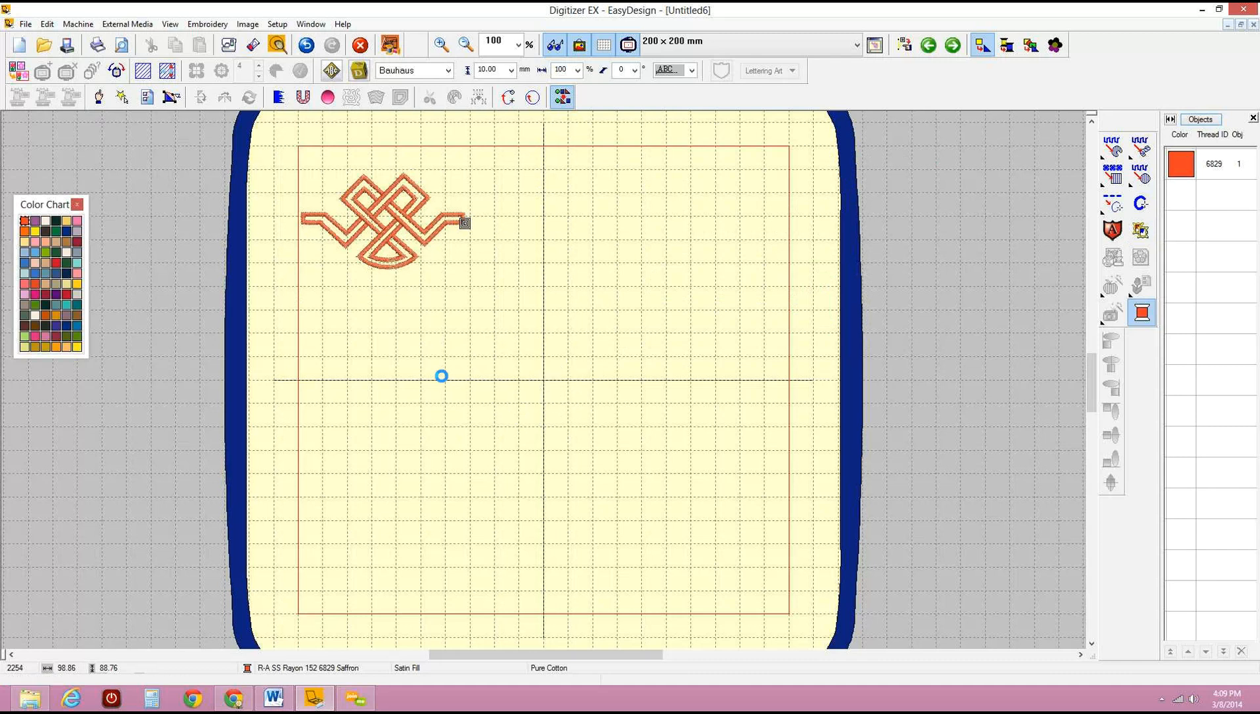
Delete the placed knot ornament from the hoop.
{"action": "left_click", "coordinate": [406, 230]}
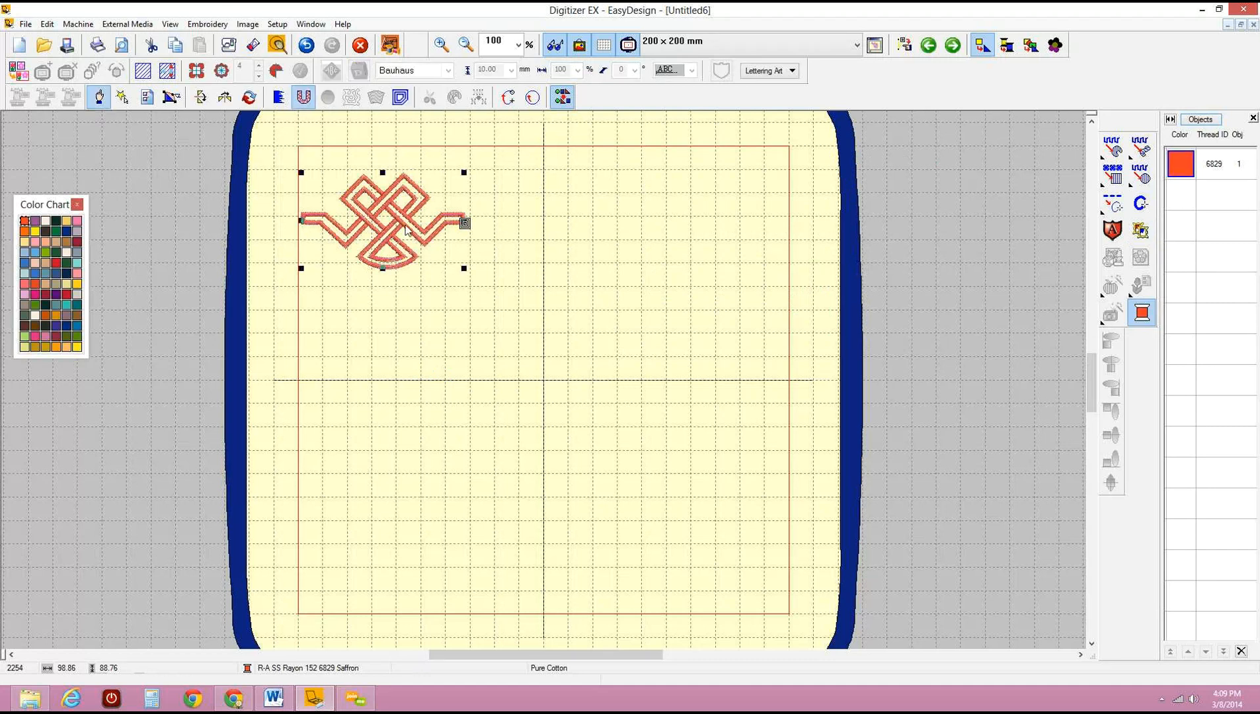
{"action": "key", "text": "Delete"}
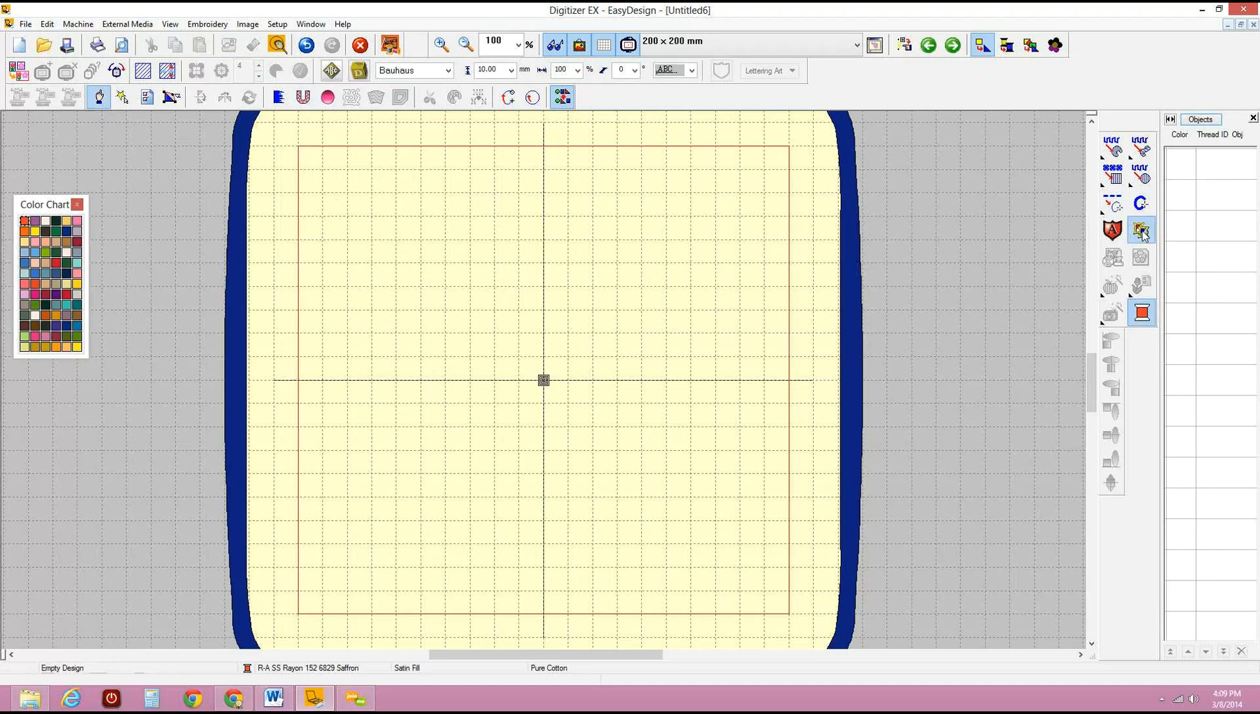
Choose the Kitch4 design from the Embroidery Gallery for placement.
{"action": "left_click", "coordinate": [1142, 232]}
{"action": "left_click_drag", "start_coordinate": [767, 318], "coordinate": [770, 390]}
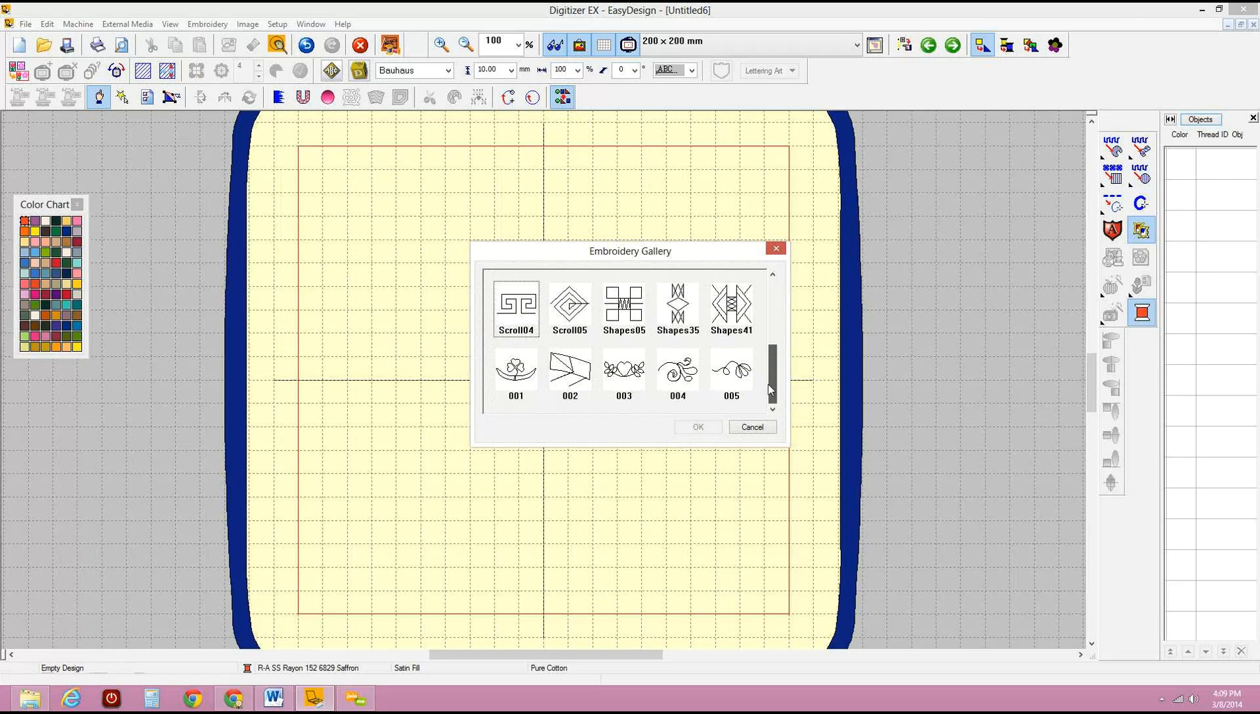
{"action": "left_click", "coordinate": [774, 301]}
{"action": "left_click", "coordinate": [774, 302]}
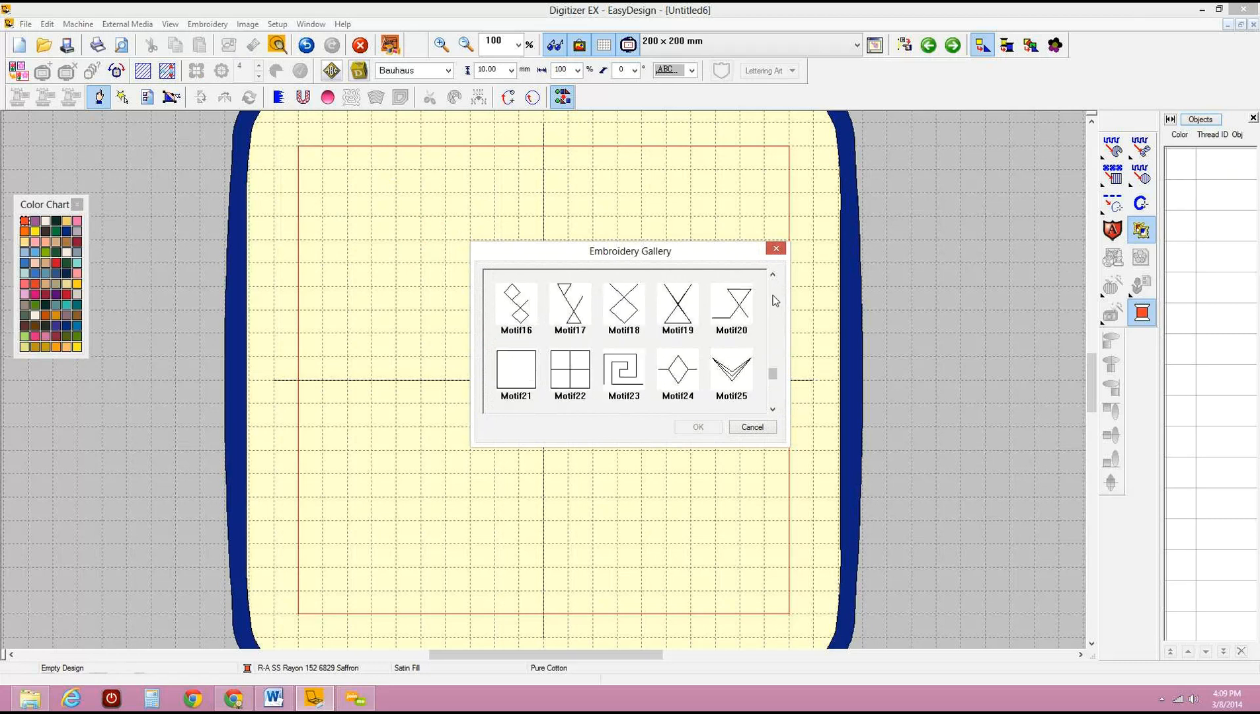
{"action": "left_click", "coordinate": [775, 300]}
{"action": "left_click", "coordinate": [775, 300]}
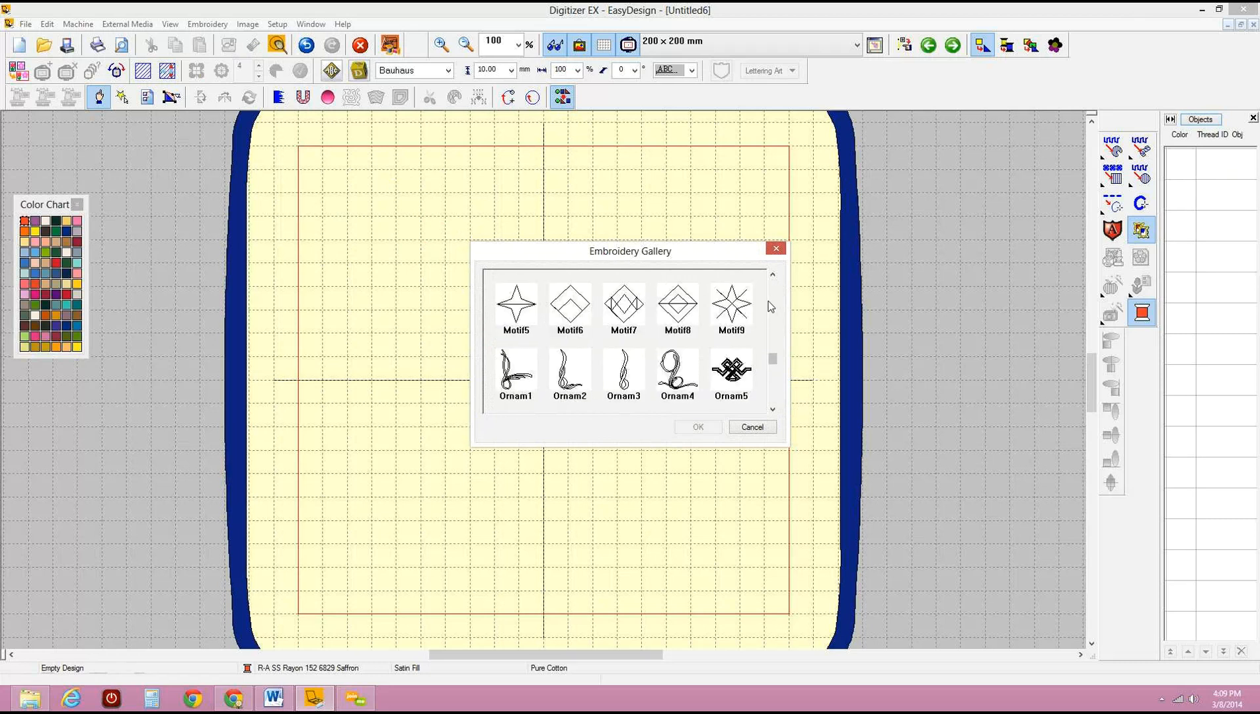
{"action": "left_click", "coordinate": [775, 409]}
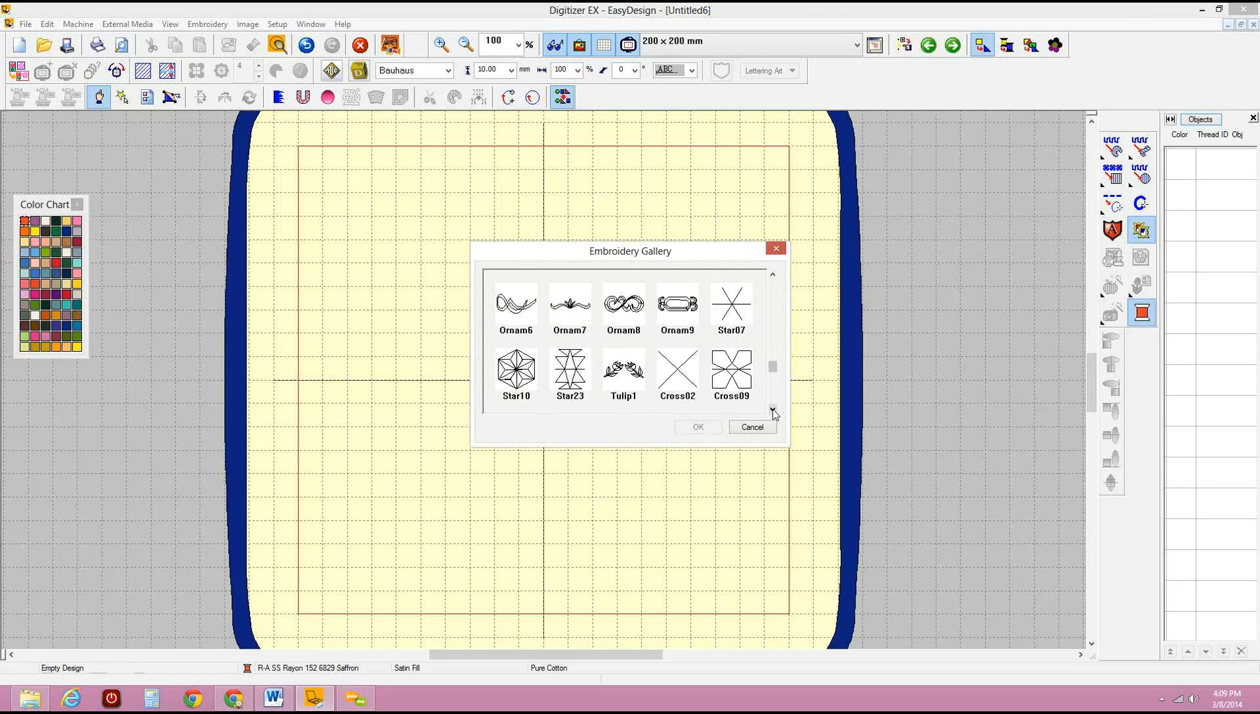
{"action": "left_click", "coordinate": [772, 409]}
{"action": "left_click", "coordinate": [773, 410]}
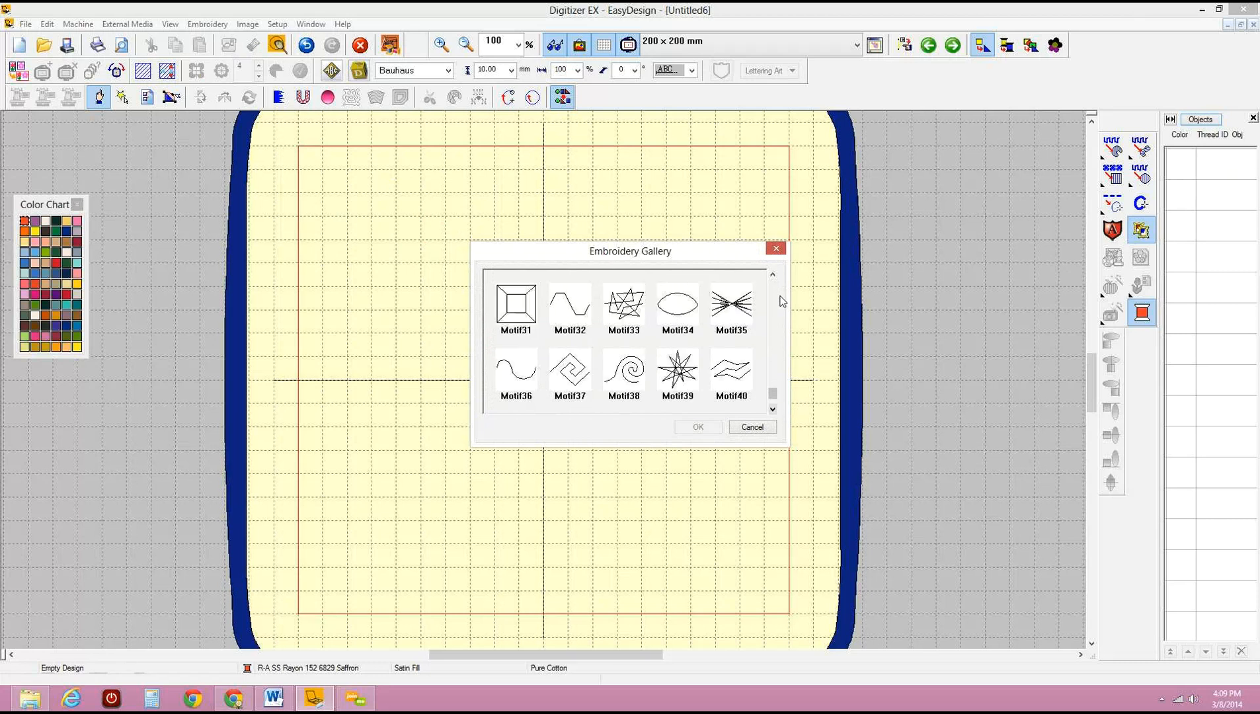
{"action": "left_click_drag", "start_coordinate": [772, 413], "coordinate": [772, 413]}
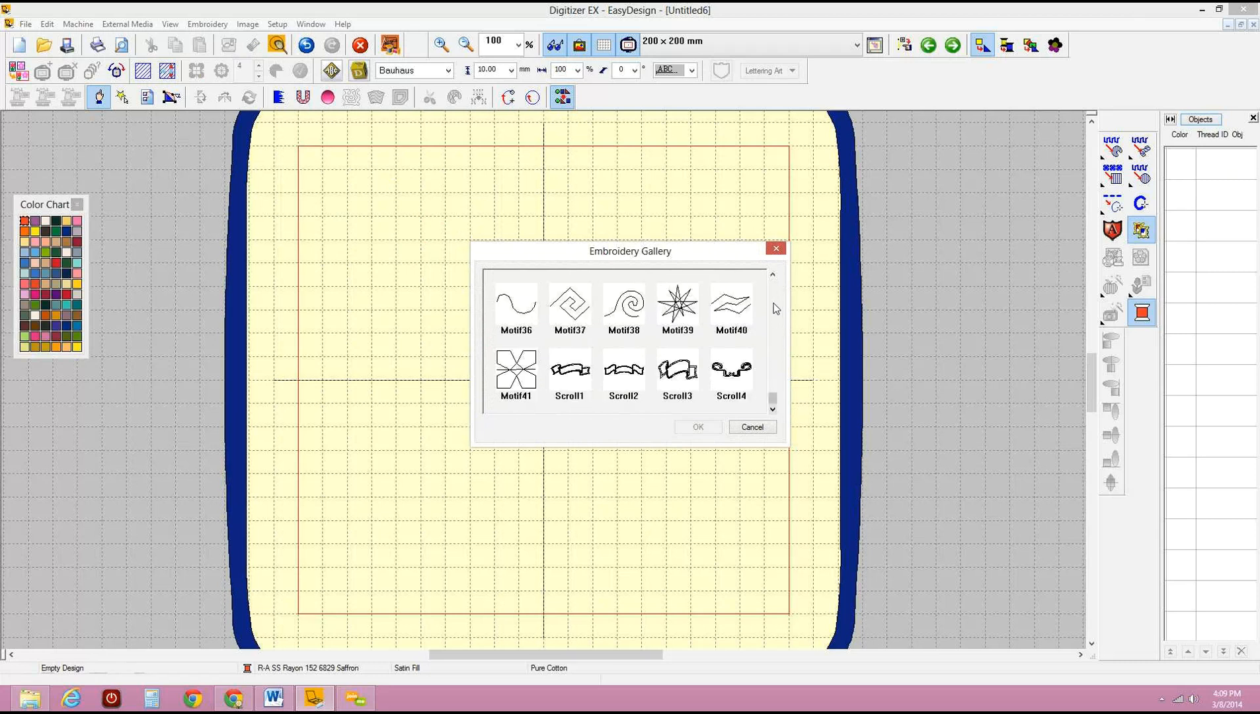
{"action": "left_click", "coordinate": [771, 294]}
{"action": "left_click", "coordinate": [771, 293]}
{"action": "left_click", "coordinate": [771, 294]}
{"action": "left_click", "coordinate": [773, 298]}
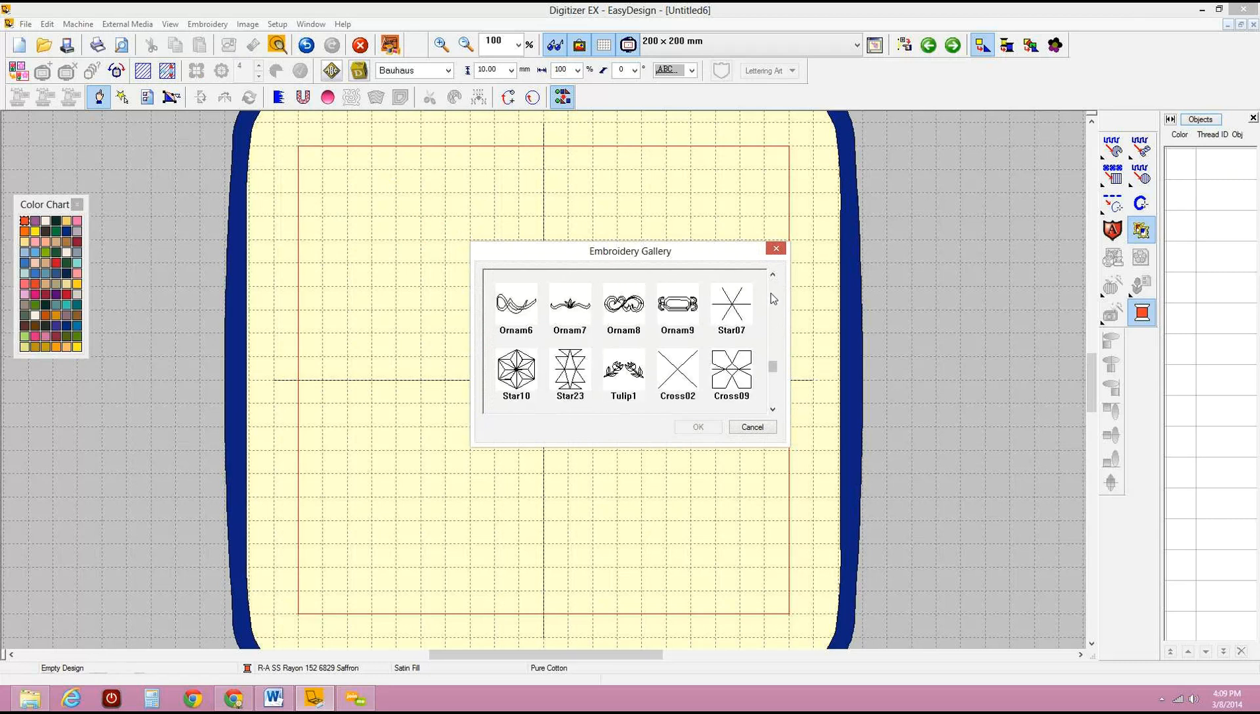
{"action": "left_click", "coordinate": [773, 298]}
{"action": "left_click", "coordinate": [773, 298]}
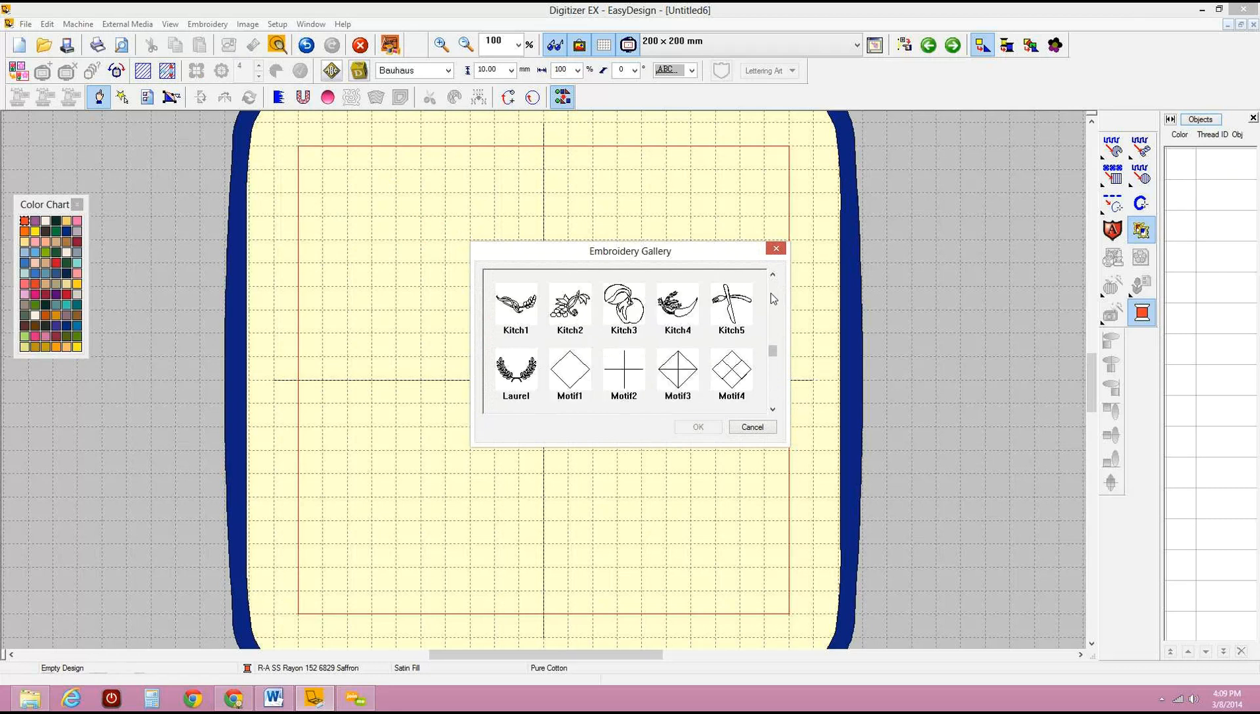
{"action": "left_click", "coordinate": [685, 319]}
{"action": "left_click", "coordinate": [697, 428]}
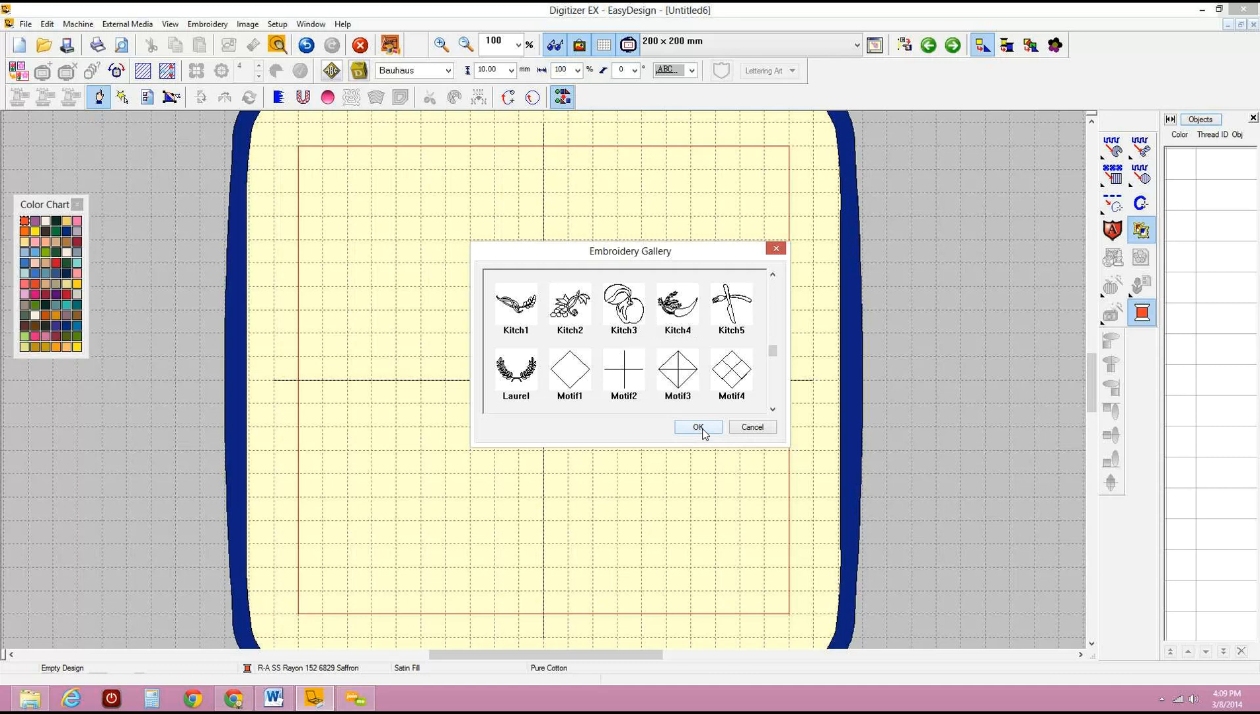
Place two Kitch4 motifs near the hoop's upper-left edge, rotating the second back over the first to form a rough circle.
{"action": "left_click", "coordinate": [303, 218]}
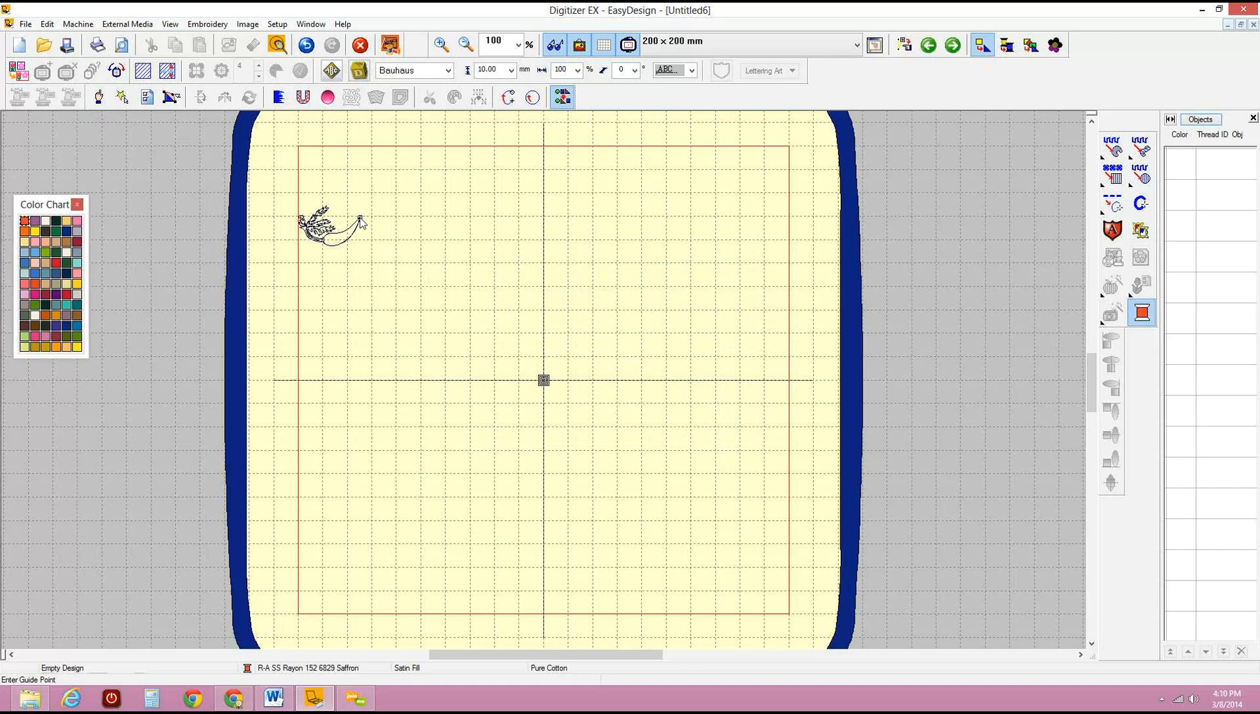
{"action": "left_click", "coordinate": [359, 218]}
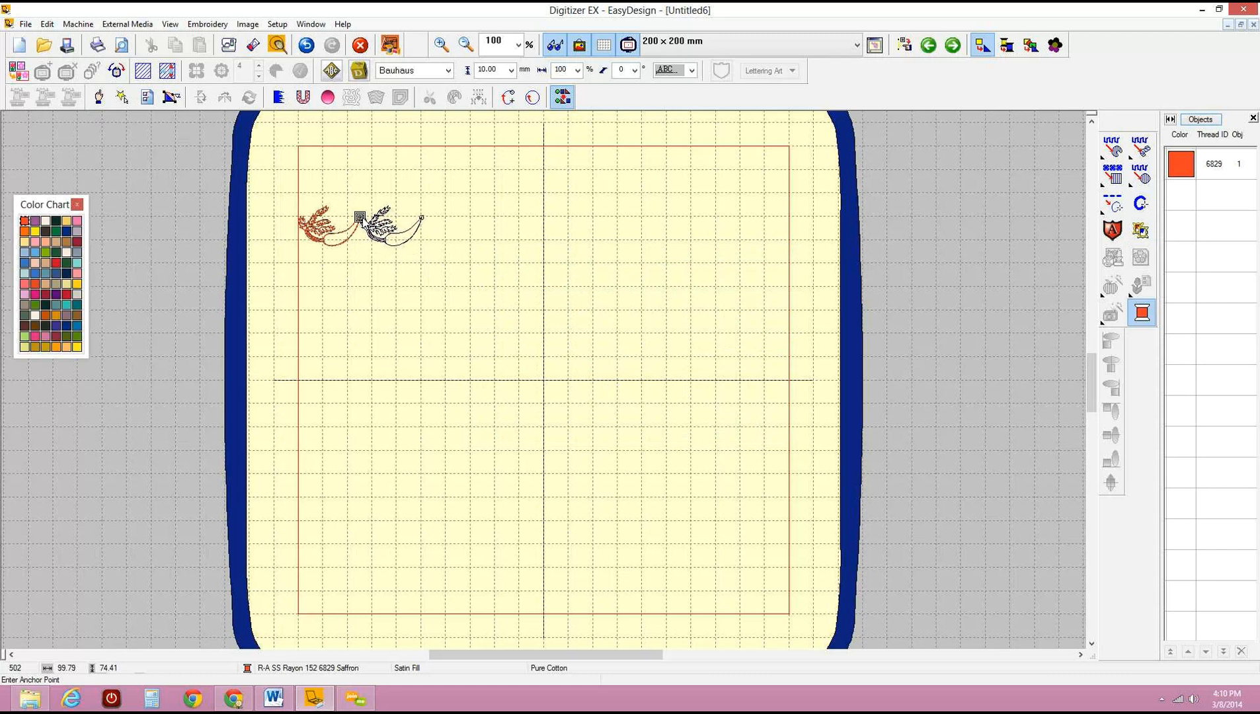
{"action": "left_click", "coordinate": [422, 219]}
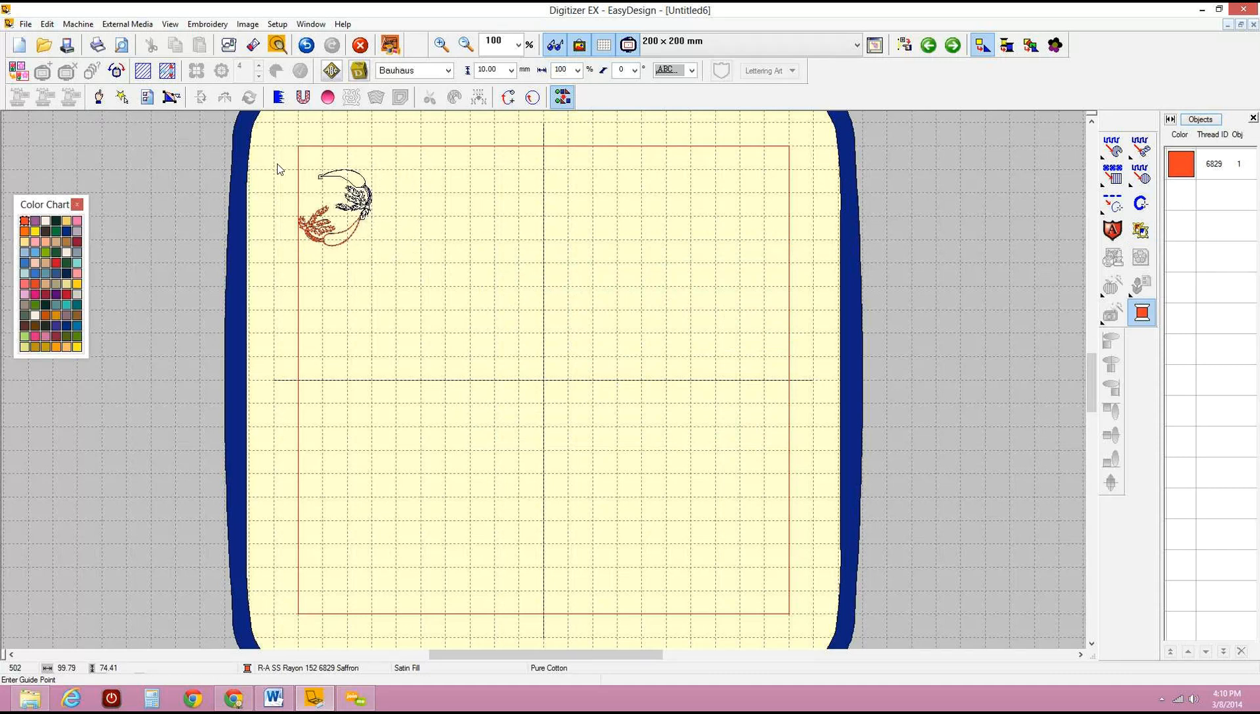
{"action": "left_click", "coordinate": [288, 186]}
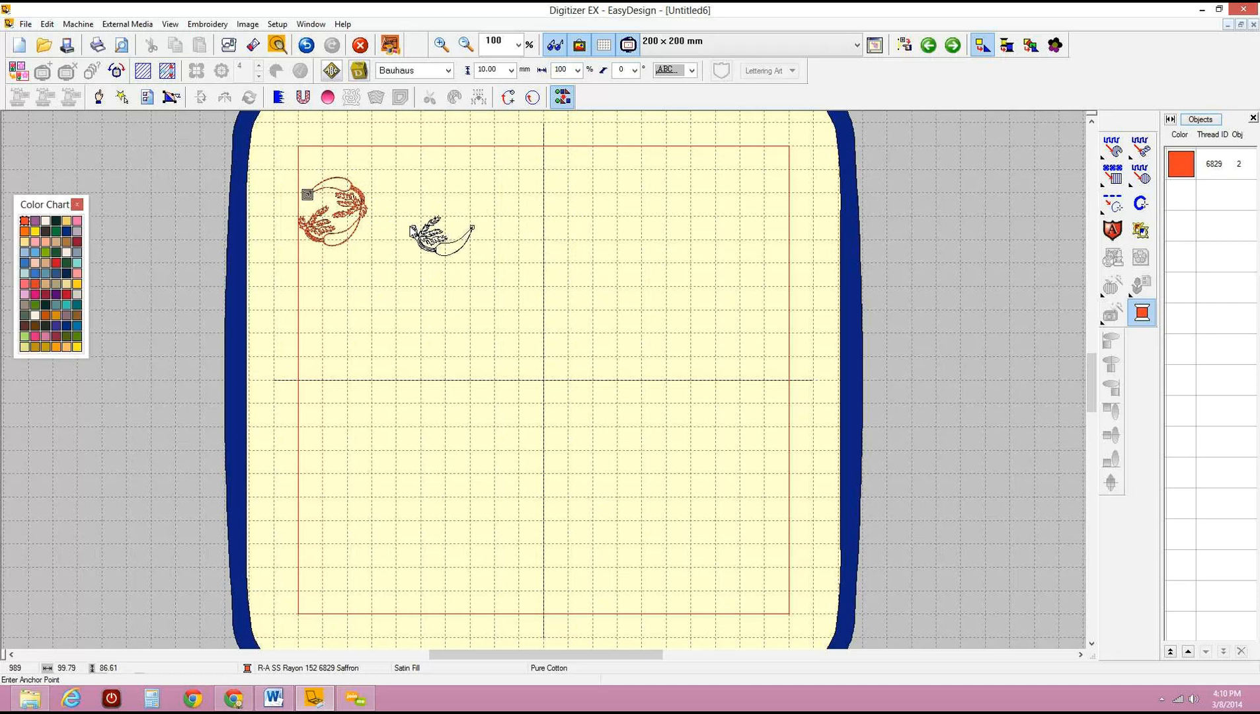
Place four more Kitch4 motifs end to end beside the circle, alternating their curves to form a wavy border, and finish placing.
{"action": "left_click", "coordinate": [414, 194]}
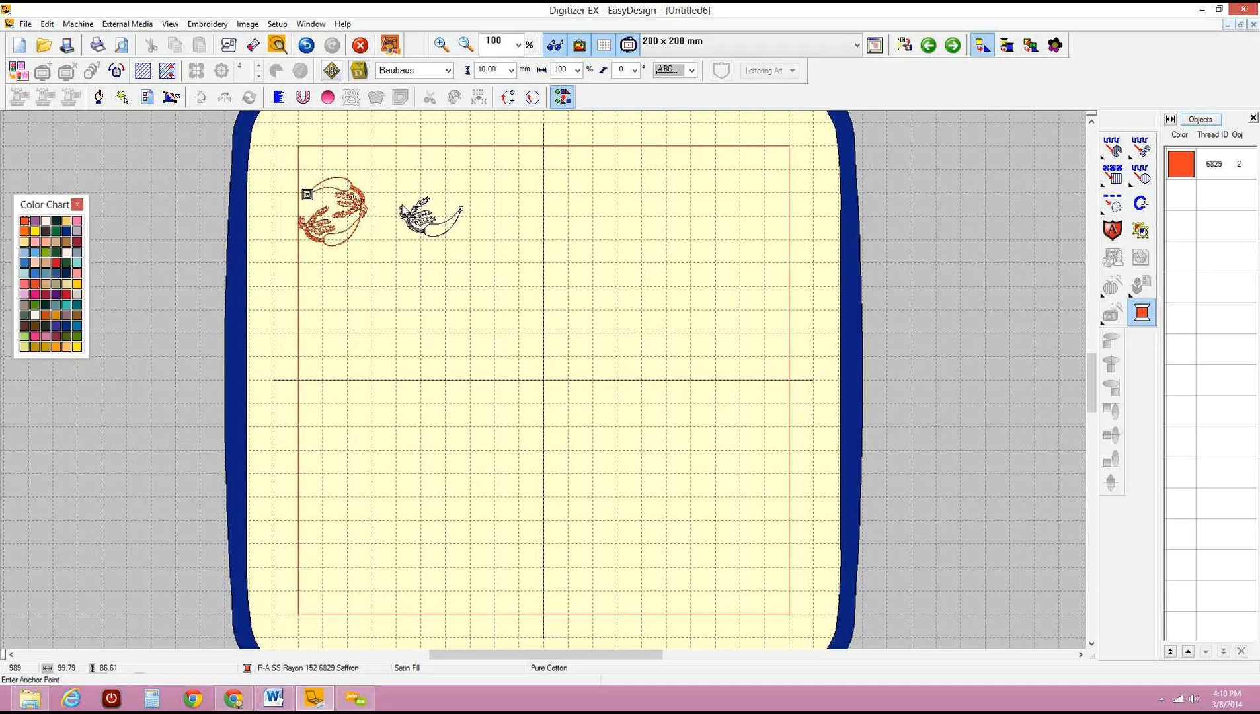
{"action": "left_click", "coordinate": [461, 205]}
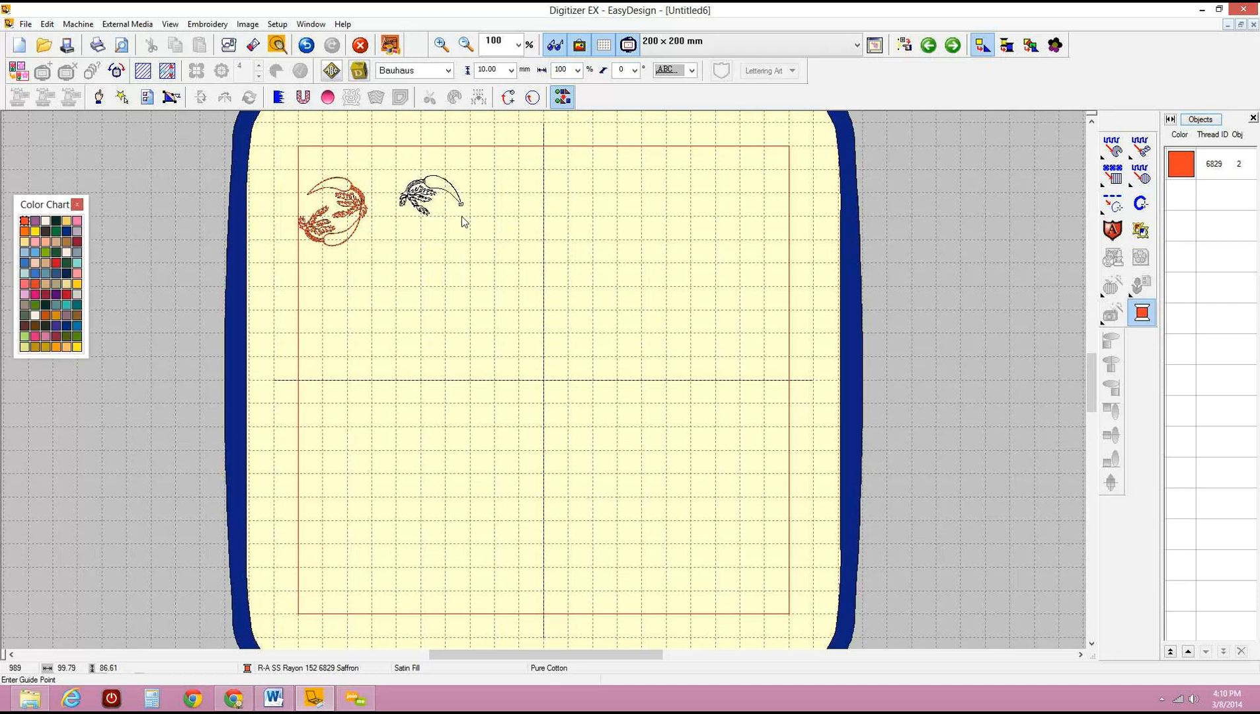
{"action": "left_click", "coordinate": [449, 239]}
{"action": "left_click", "coordinate": [505, 214]}
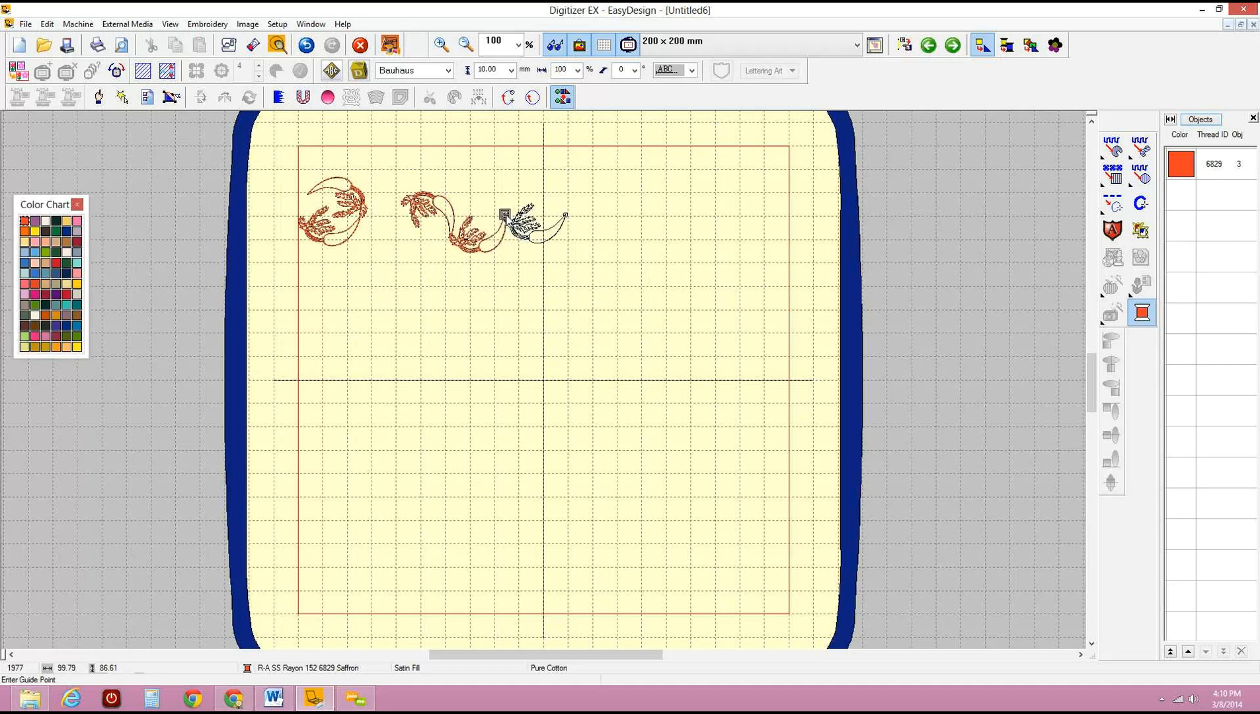
{"action": "left_click", "coordinate": [567, 220]}
{"action": "left_click", "coordinate": [624, 217]}
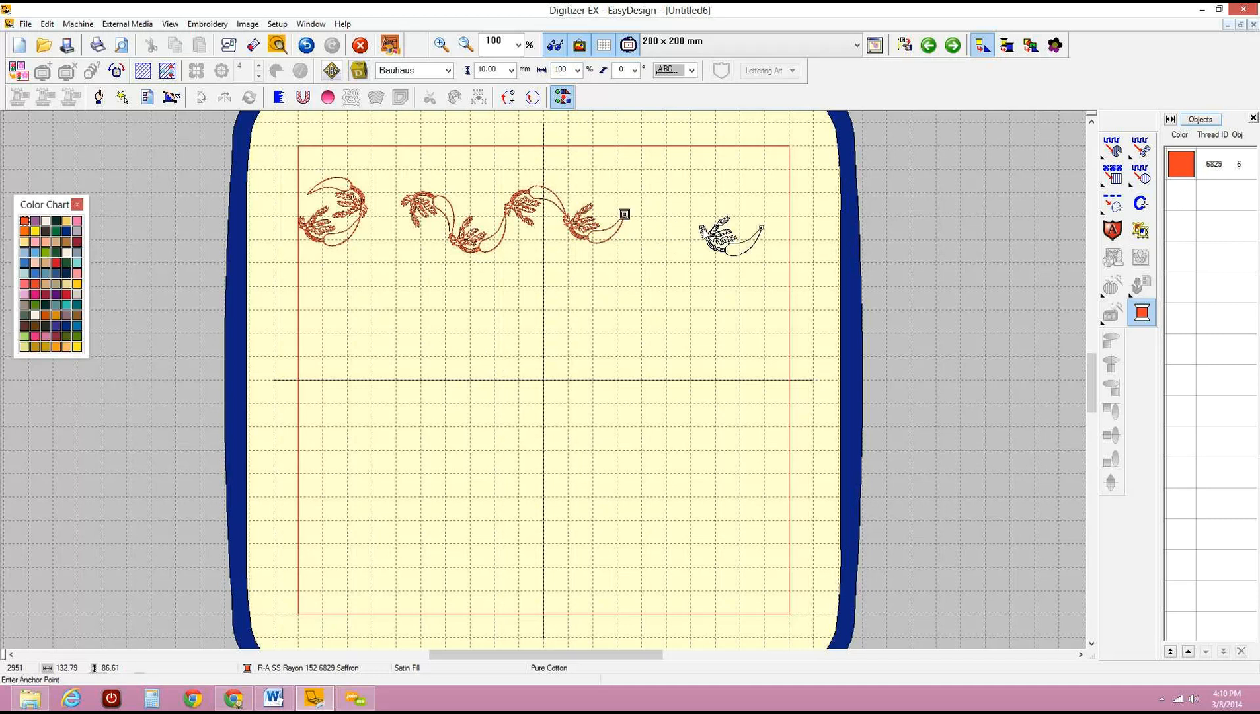
{"action": "key", "text": "Escape"}
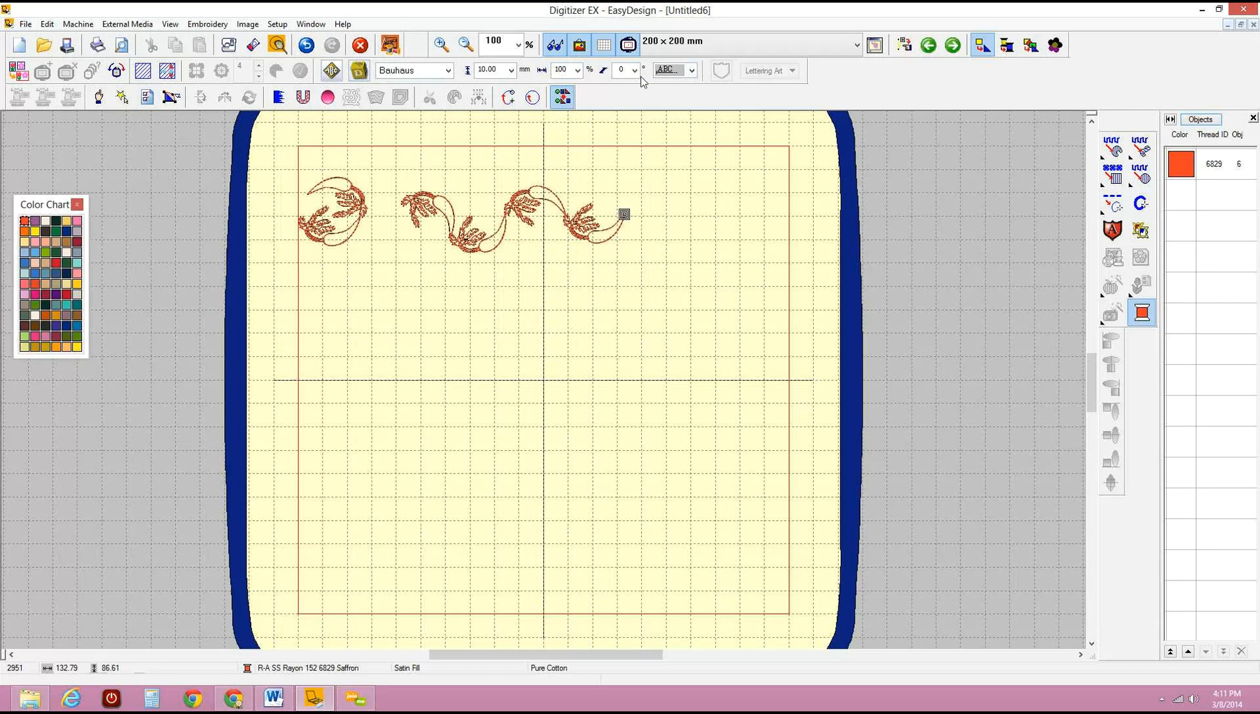
Start a new lettering object and choose the WILD WEST font from the available fonts.
{"action": "left_click", "coordinate": [362, 74]}
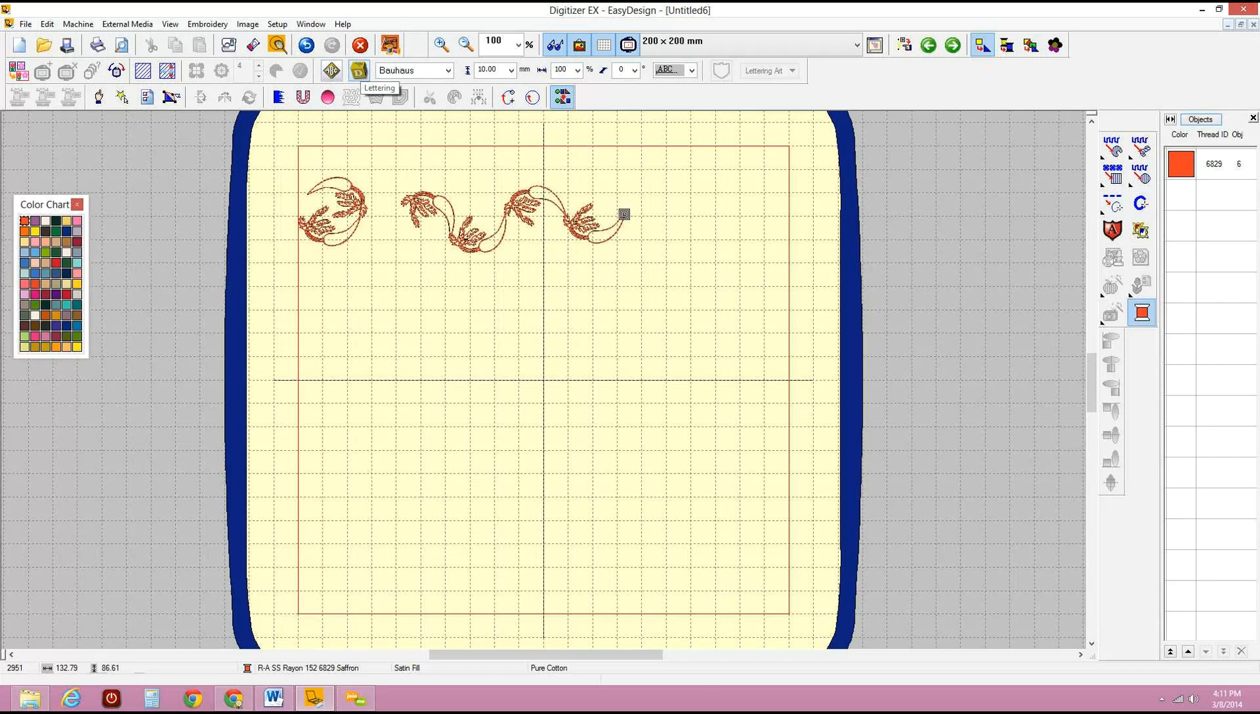
{"action": "left_click", "coordinate": [624, 213]}
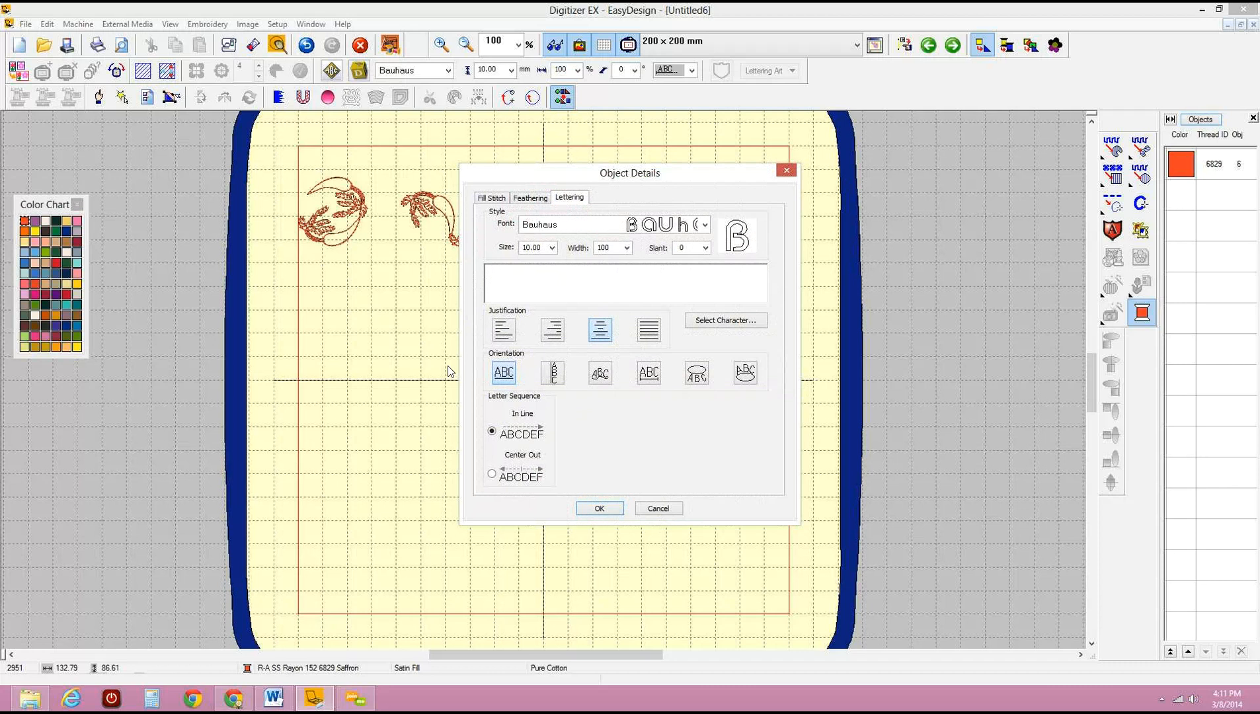
{"action": "left_click", "coordinate": [706, 226]}
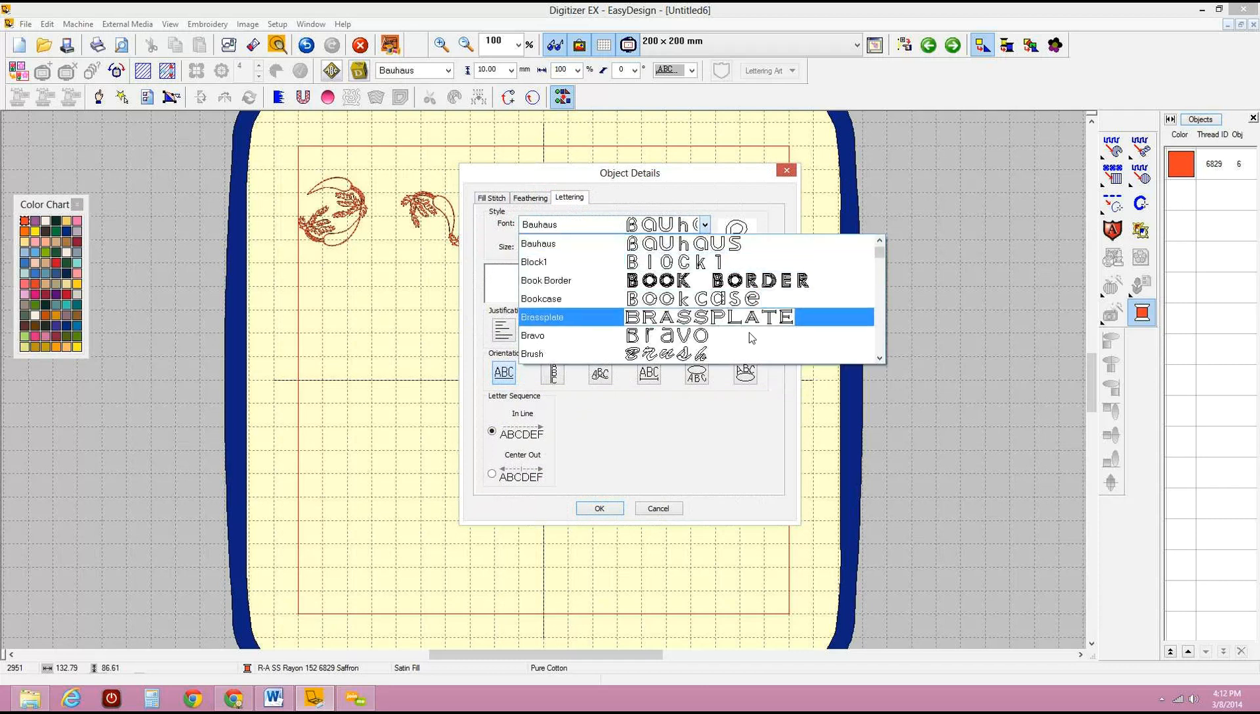
{"action": "left_click_drag", "start_coordinate": [881, 254], "coordinate": [883, 269]}
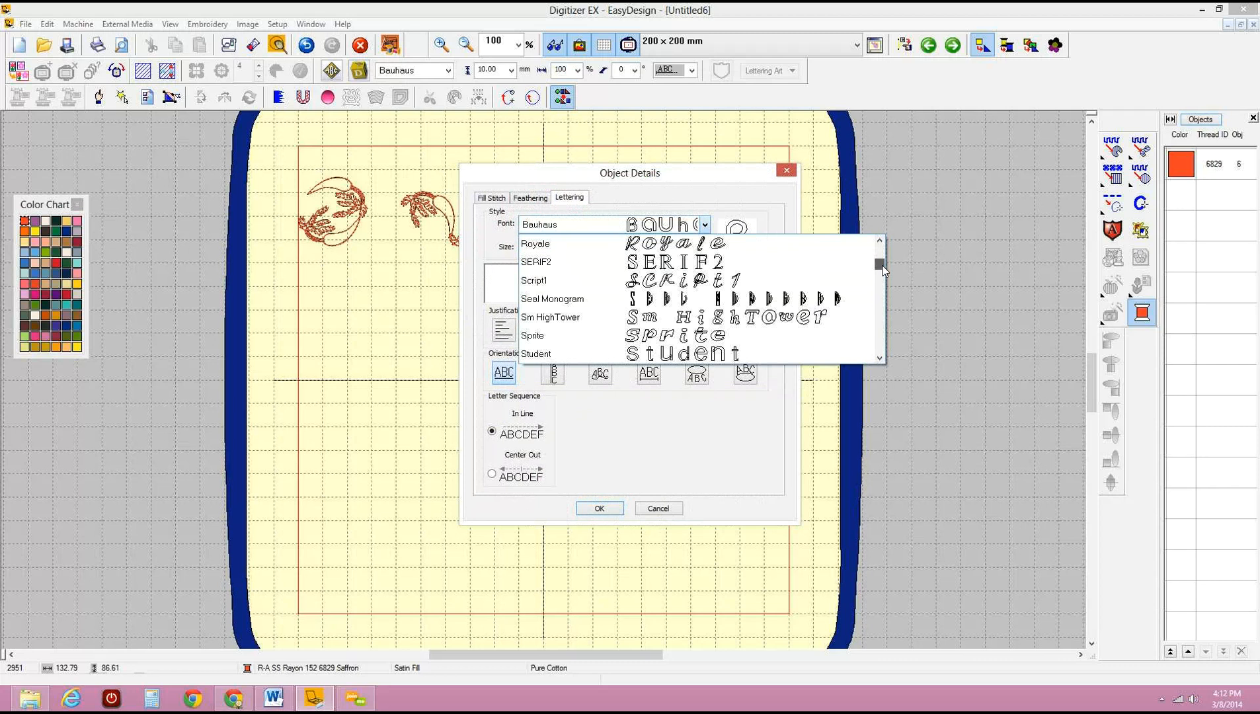
{"action": "scroll", "coordinate": [882, 268], "scroll_direction": "up", "scroll_amount": 2}
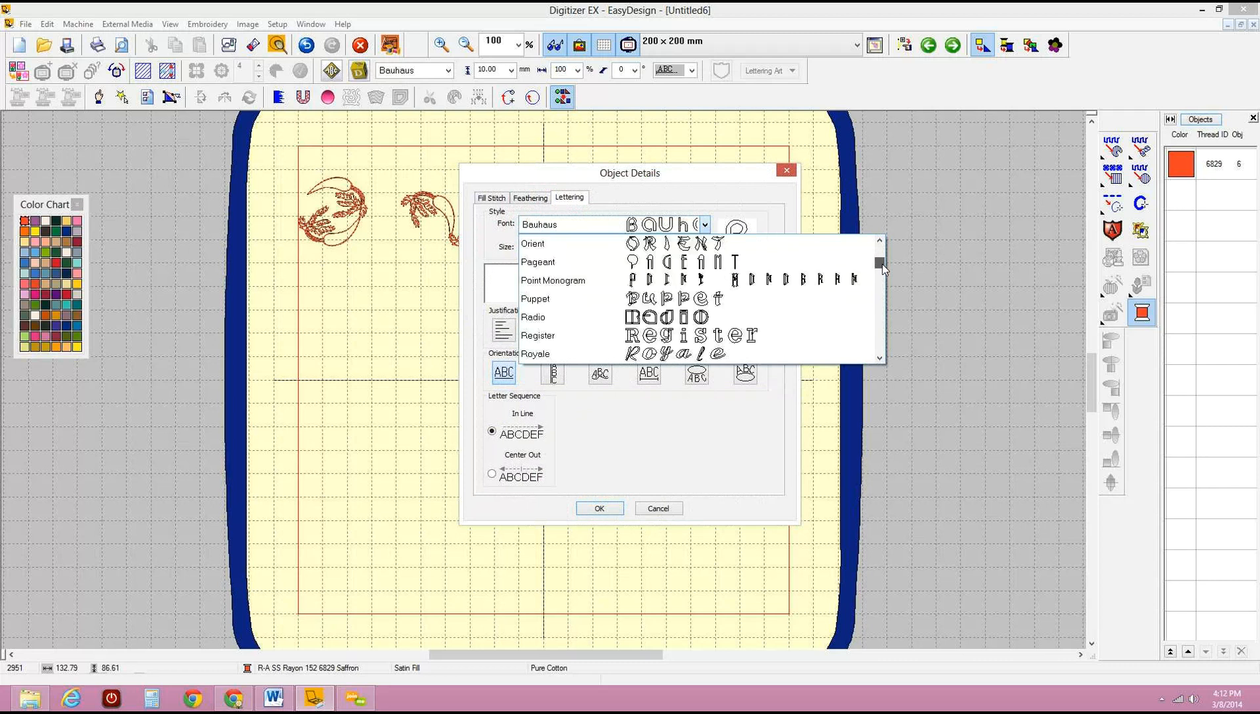
{"action": "mouse_move", "coordinate": [882, 267]}
{"action": "left_mouse_down"}
{"action": "mouse_move", "coordinate": [882, 357]}
{"action": "mouse_move", "coordinate": [882, 269]}
{"action": "left_mouse_up"}
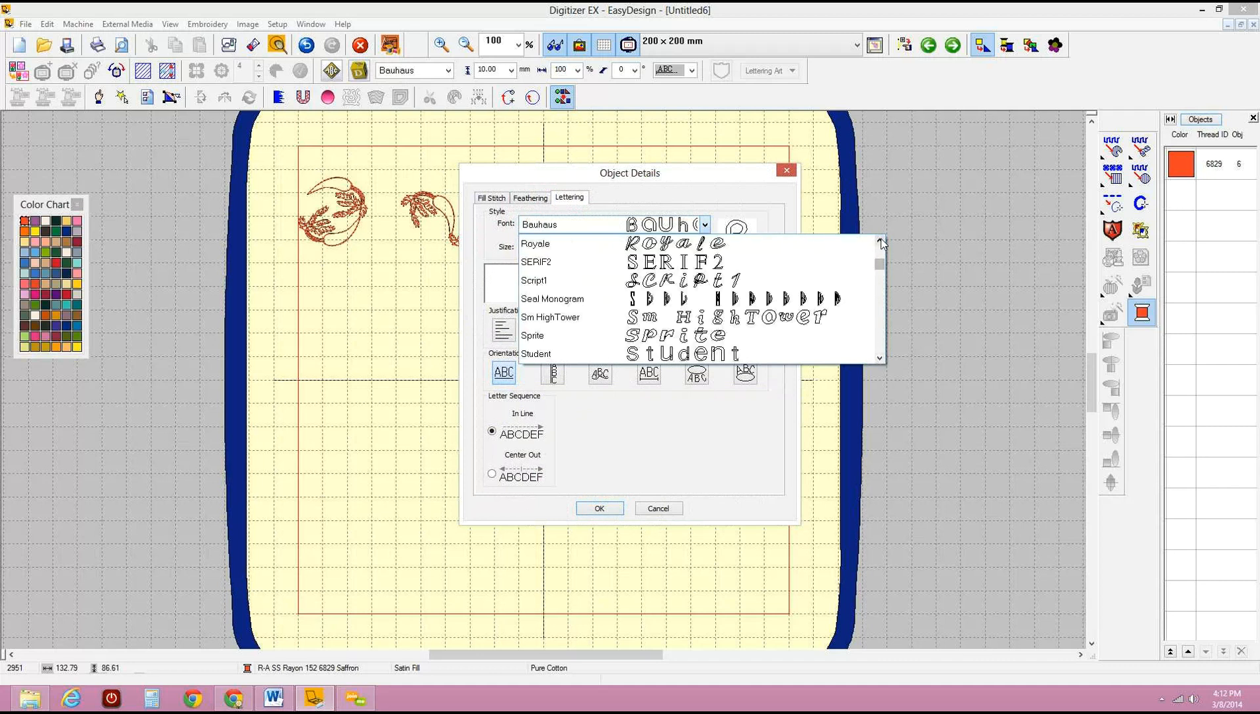
{"action": "left_click", "coordinate": [879, 241]}
{"action": "left_click_drag", "start_coordinate": [880, 240], "coordinate": [880, 241]}
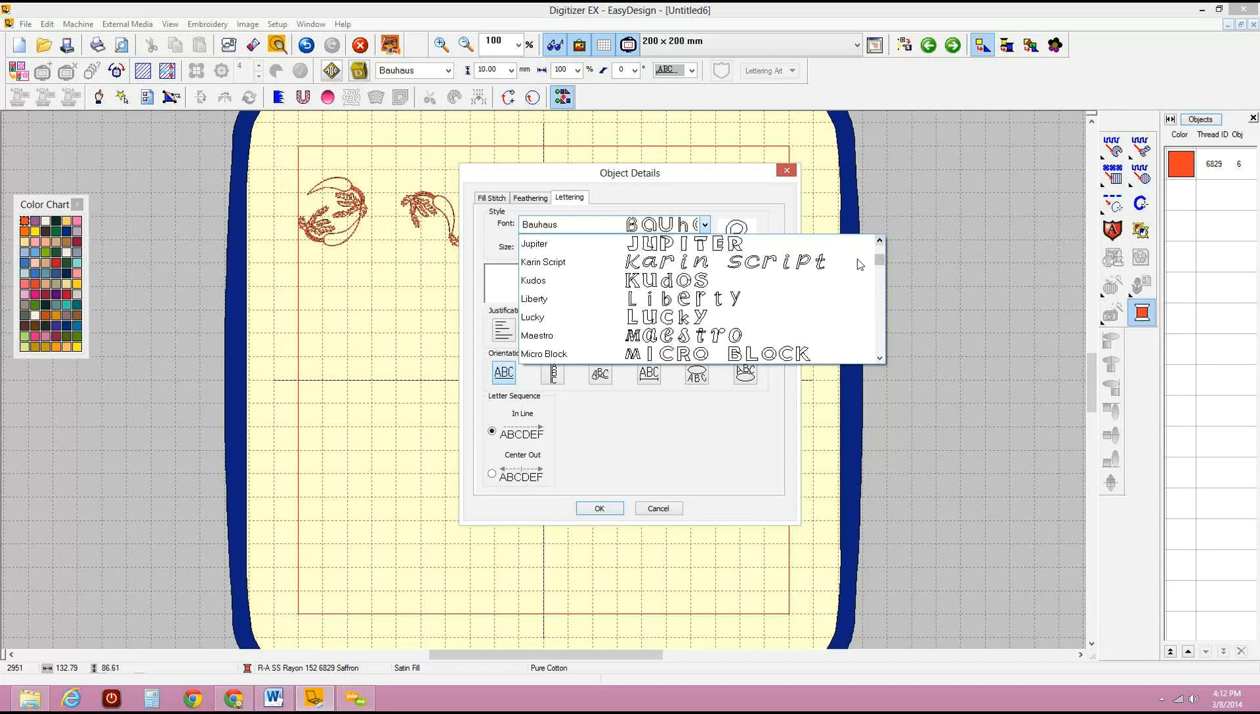
{"action": "left_click", "coordinate": [880, 359]}
{"action": "left_click", "coordinate": [879, 359]}
{"action": "left_click", "coordinate": [880, 358]}
{"action": "left_click", "coordinate": [880, 359]}
{"action": "left_click", "coordinate": [880, 358]}
{"action": "left_click", "coordinate": [880, 358]}
{"action": "left_click", "coordinate": [879, 358]}
{"action": "left_click", "coordinate": [880, 359]}
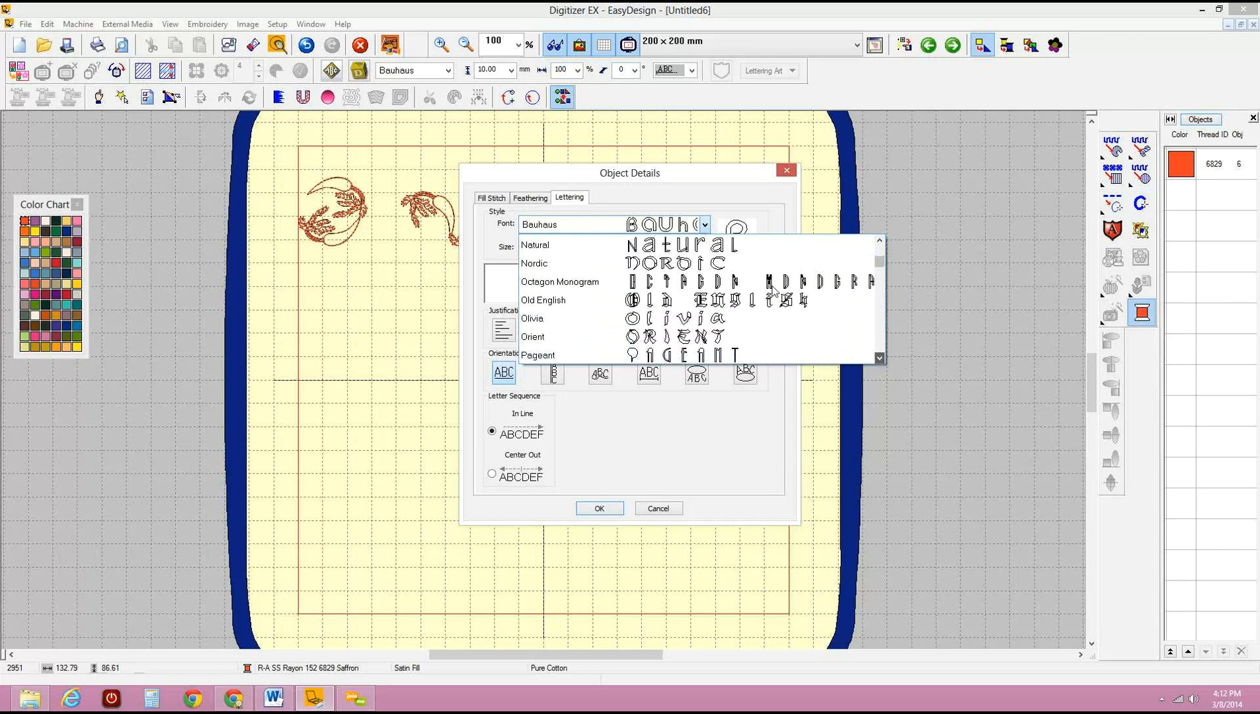
{"action": "left_click", "coordinate": [879, 359]}
{"action": "left_click", "coordinate": [879, 359]}
{"action": "left_click", "coordinate": [879, 359]}
{"action": "left_click", "coordinate": [879, 359]}
{"action": "left_click", "coordinate": [879, 359]}
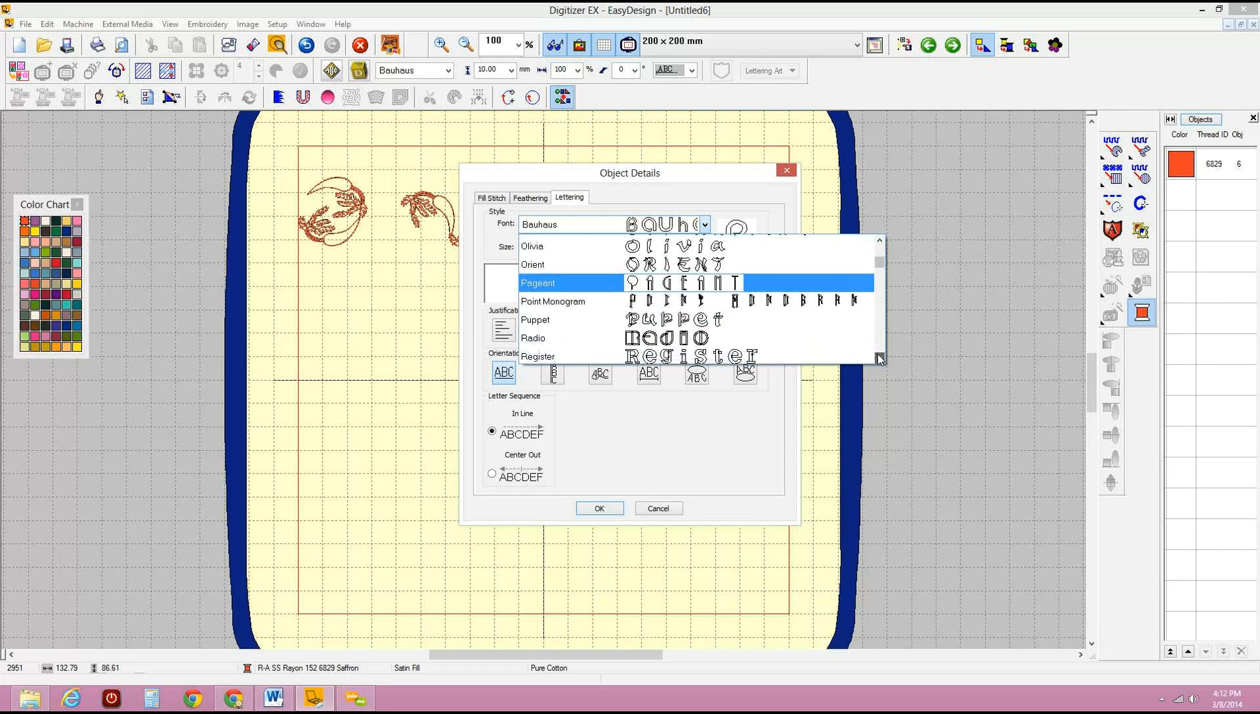
{"action": "left_click", "coordinate": [879, 358]}
{"action": "left_click", "coordinate": [879, 359]}
{"action": "left_click", "coordinate": [879, 359]}
{"action": "left_click", "coordinate": [879, 359]}
{"action": "left_click", "coordinate": [879, 358]}
{"action": "left_click", "coordinate": [879, 359]}
{"action": "left_click", "coordinate": [879, 359]}
{"action": "left_click", "coordinate": [879, 359]}
{"action": "left_click", "coordinate": [879, 359]}
{"action": "left_click", "coordinate": [879, 359]}
{"action": "left_click", "coordinate": [879, 358]}
{"action": "left_click", "coordinate": [879, 359]}
{"action": "left_click", "coordinate": [879, 359]}
{"action": "left_click", "coordinate": [879, 359]}
{"action": "left_click", "coordinate": [879, 359]}
{"action": "left_click", "coordinate": [879, 359]}
{"action": "left_click", "coordinate": [880, 359]}
{"action": "left_click", "coordinate": [879, 359]}
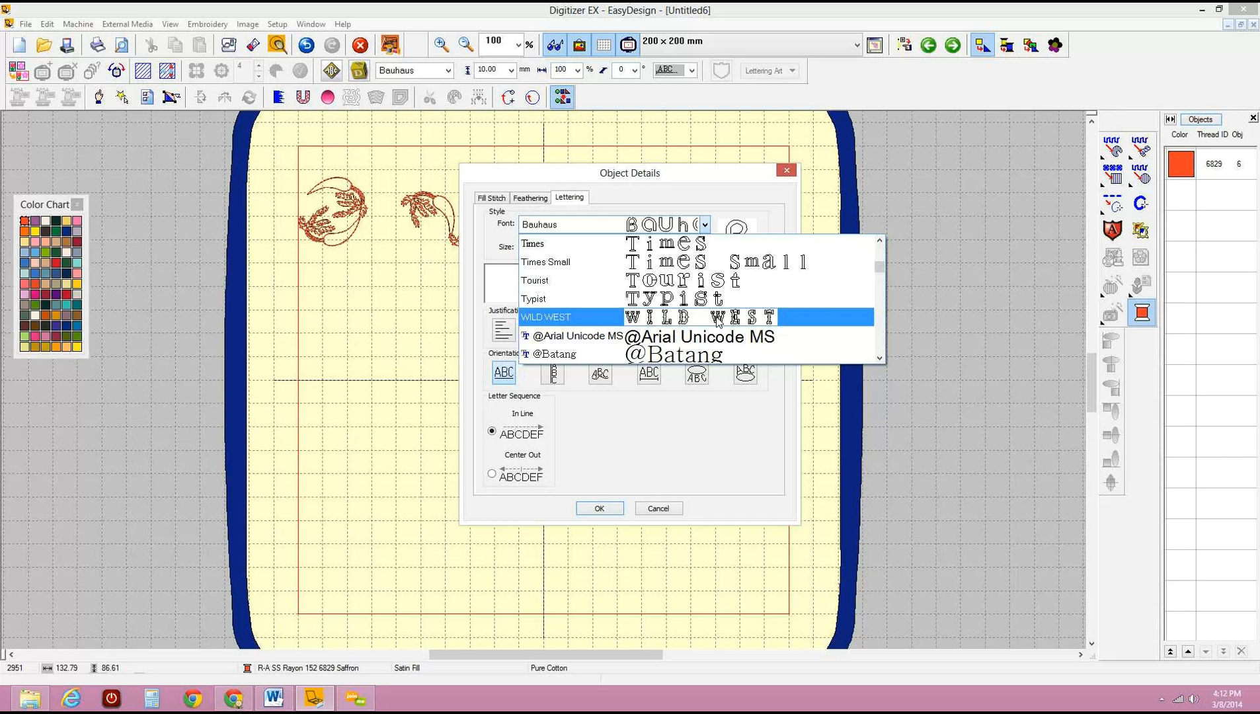
{"action": "left_click", "coordinate": [718, 322]}
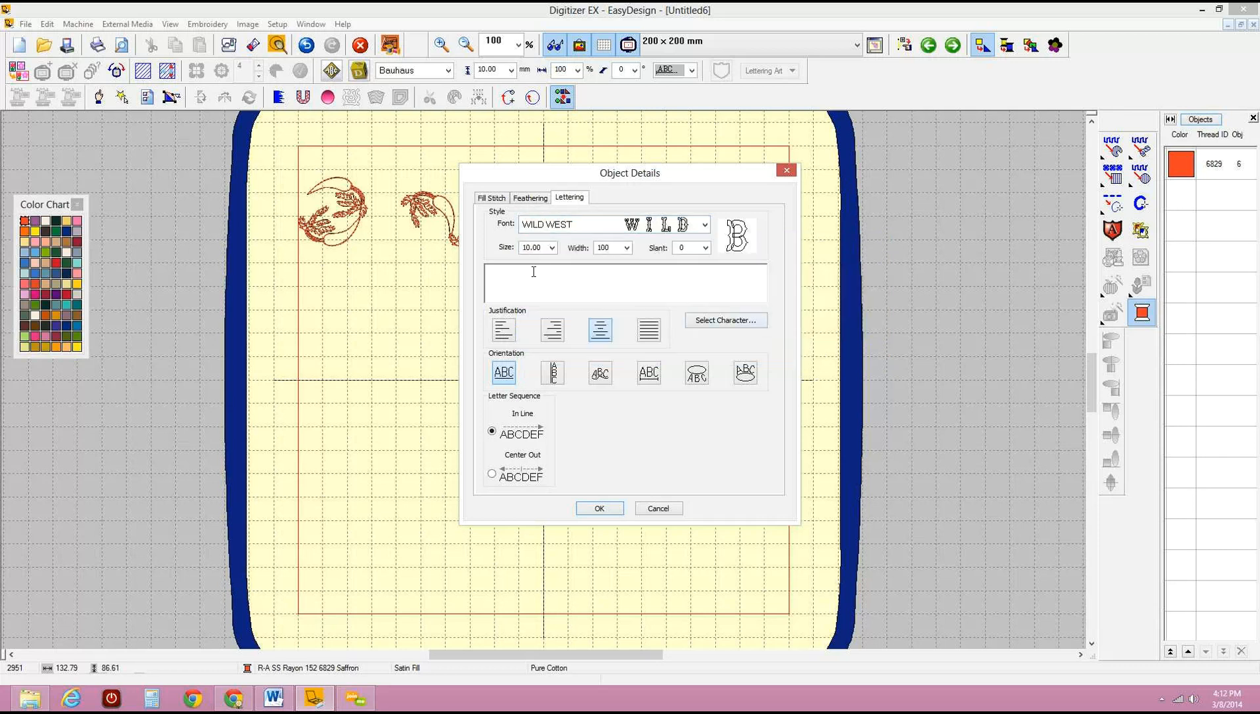
Enter "Wild Wild West" as the lettering text and set its size to 15.00.
{"action": "type", "text": "Wil"}
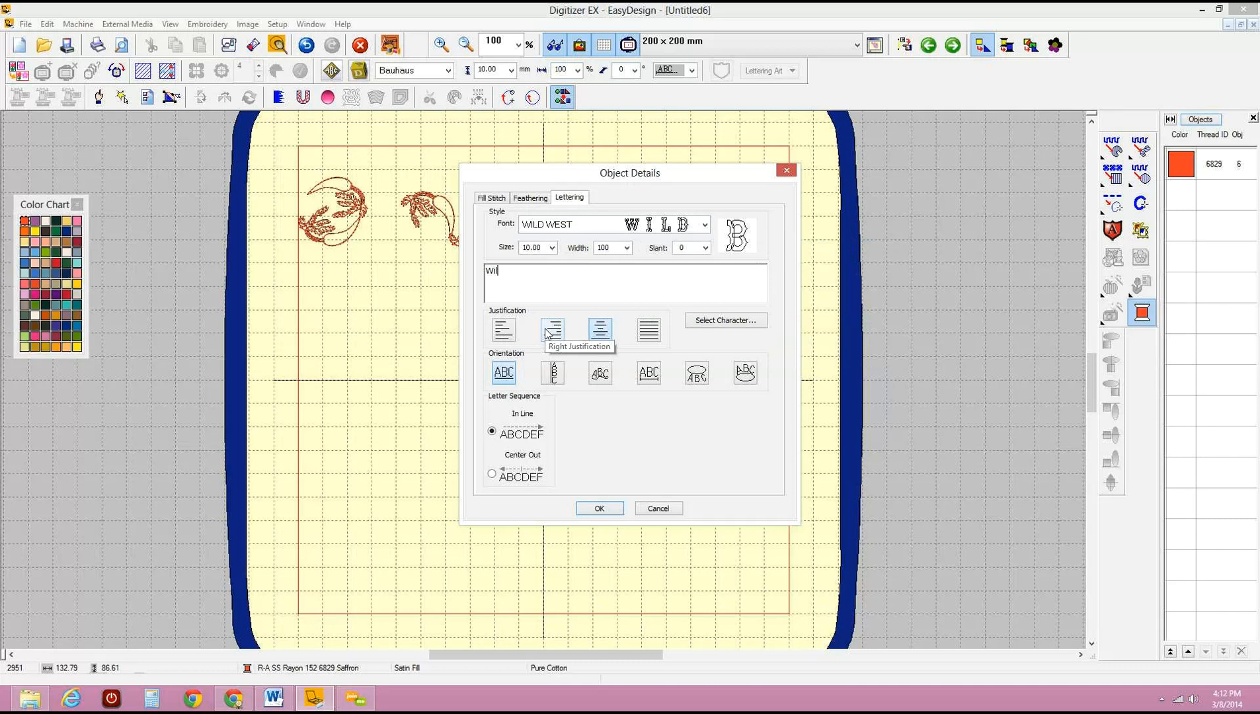
{"action": "type", "text": "d Wild West"}
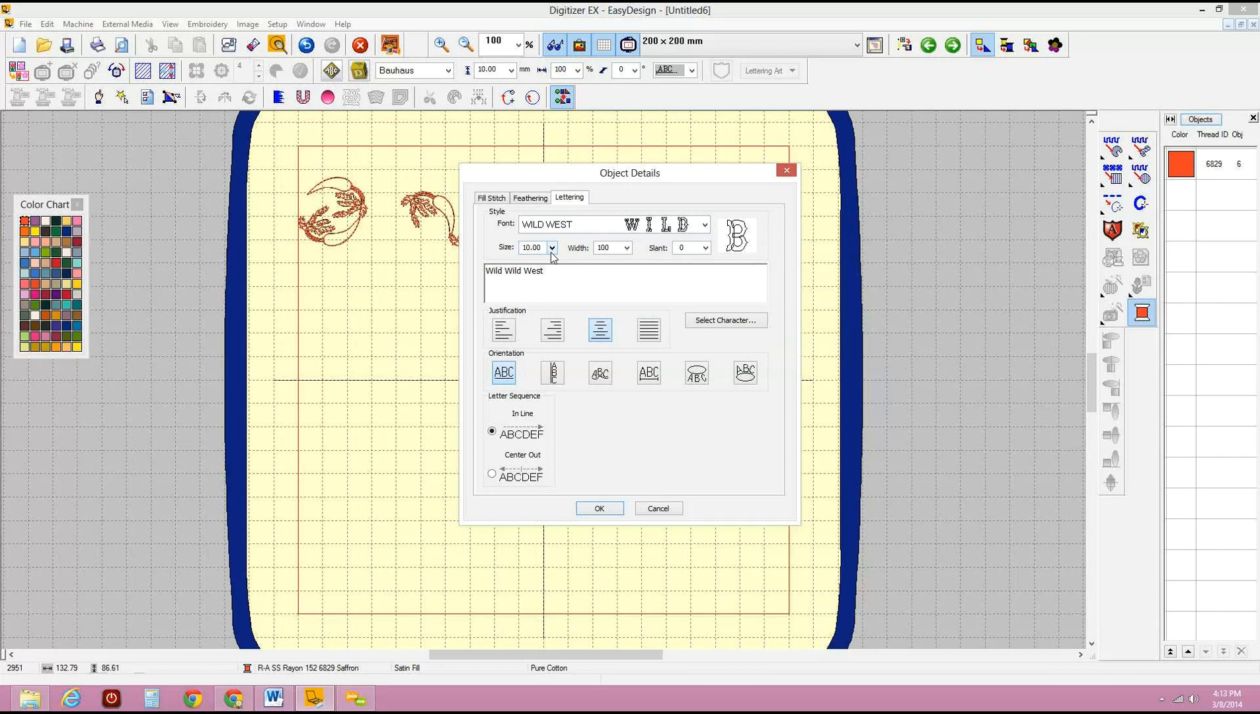
{"action": "left_click", "coordinate": [552, 250]}
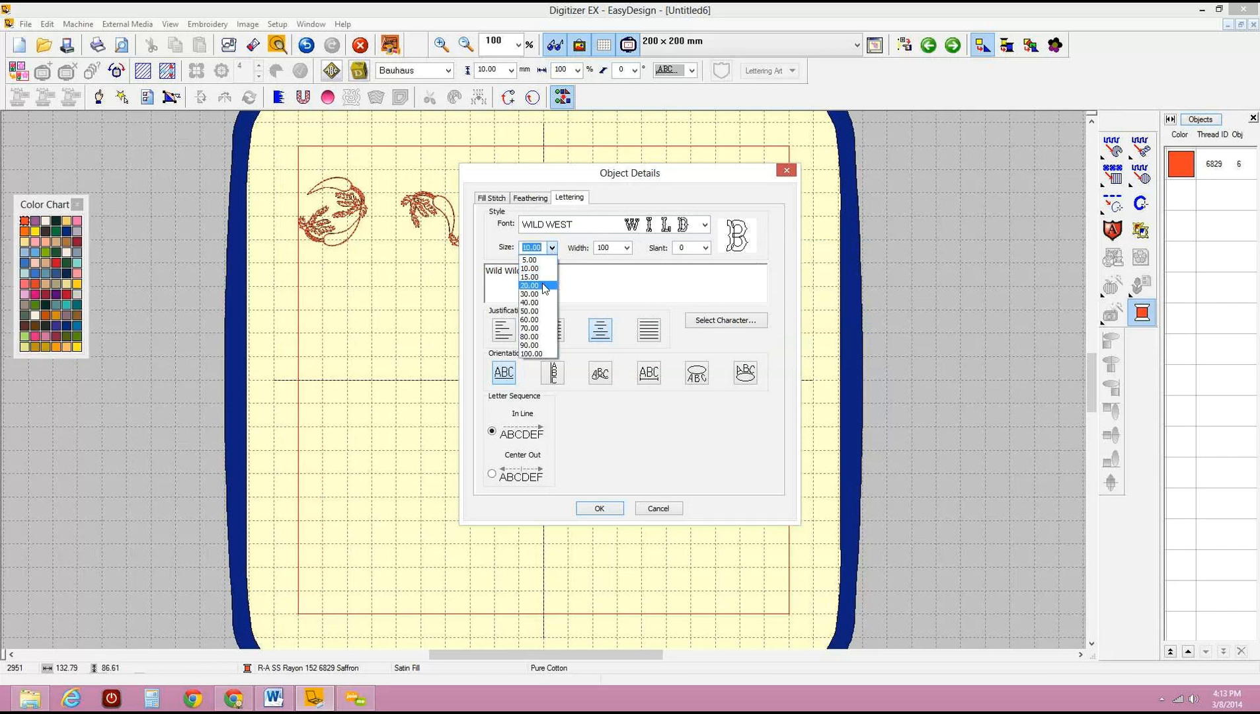
{"action": "left_click", "coordinate": [566, 244]}
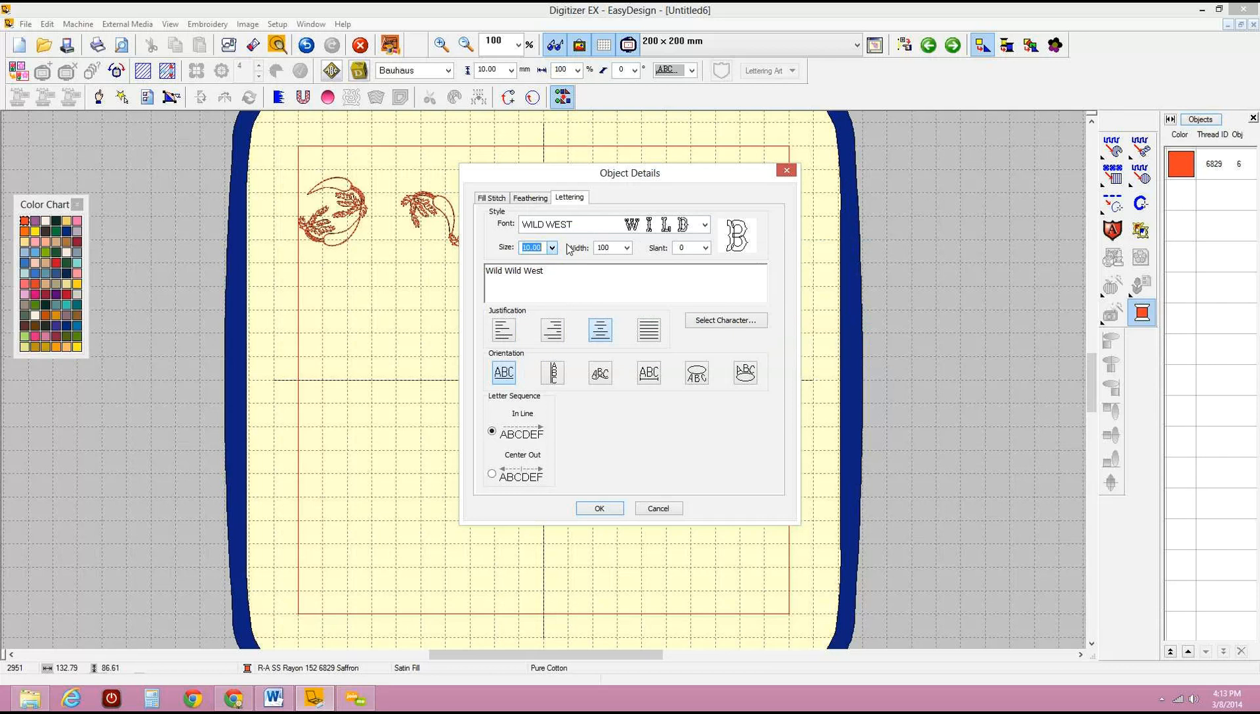
{"action": "left_click_drag", "start_coordinate": [555, 267], "coordinate": [471, 267]}
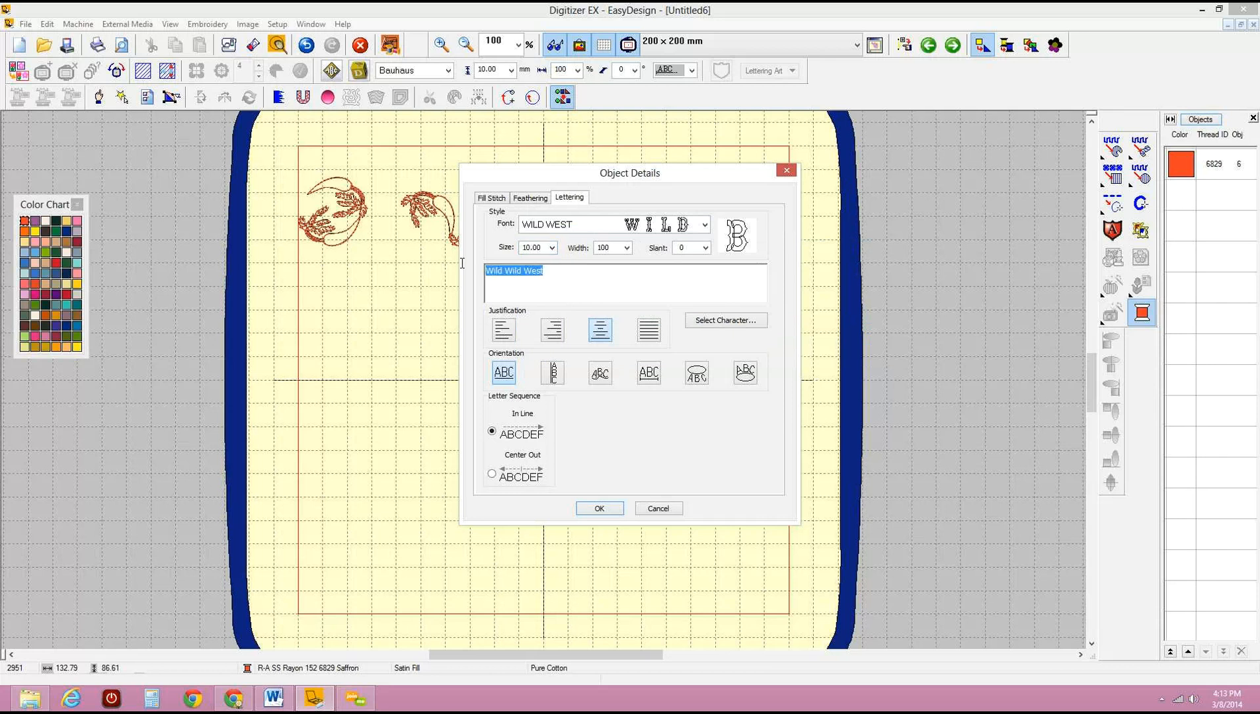
{"action": "left_click", "coordinate": [553, 249]}
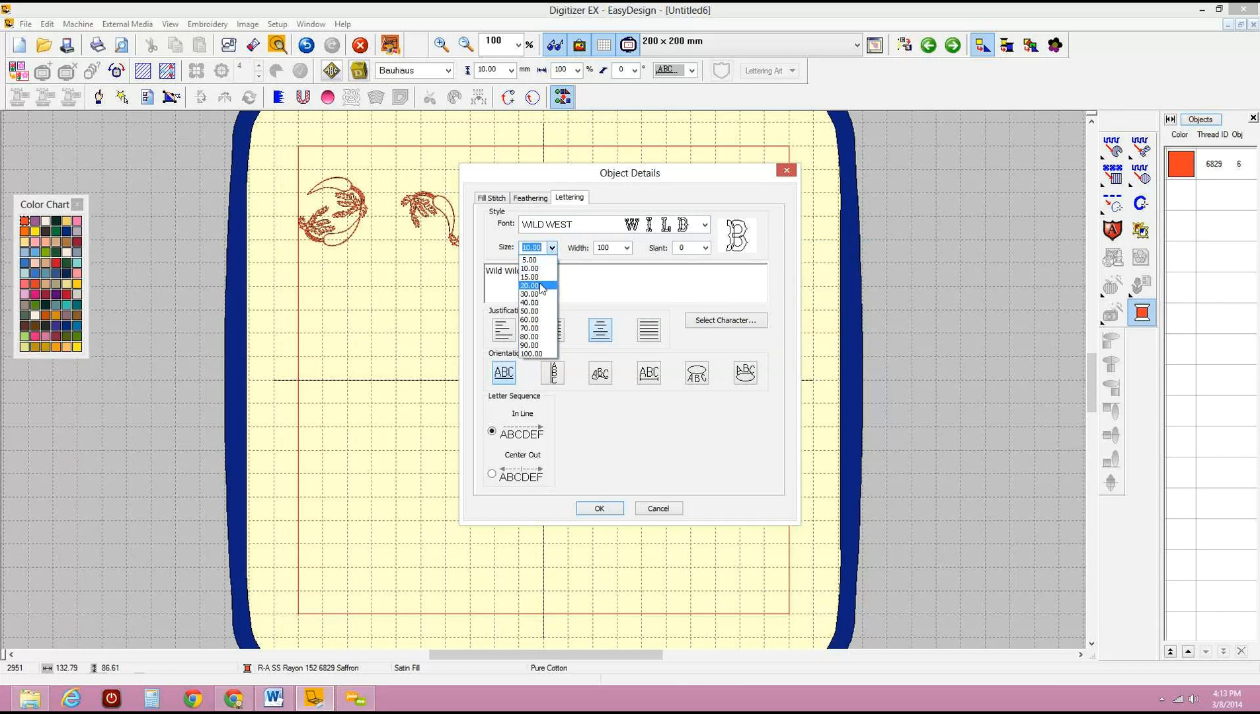
{"action": "left_click", "coordinate": [535, 277]}
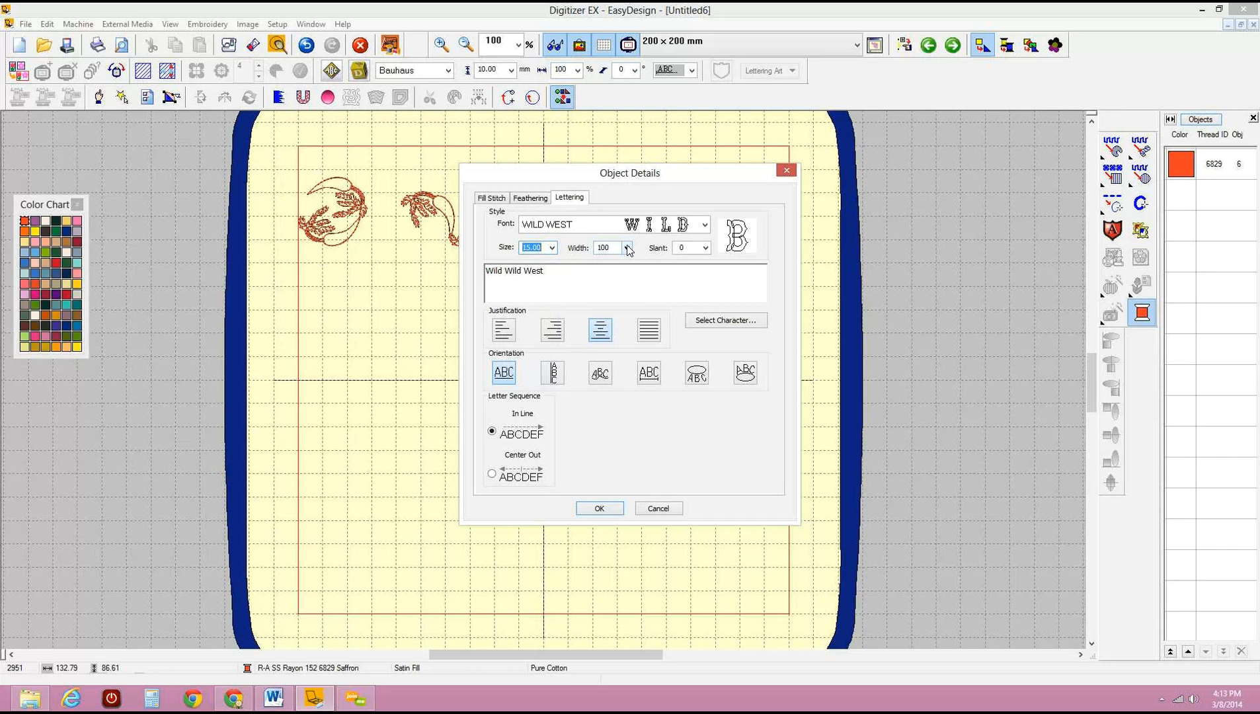
Examine the width and slant choices for the lettering, selecting a slant of 0.
{"action": "left_click", "coordinate": [627, 248]}
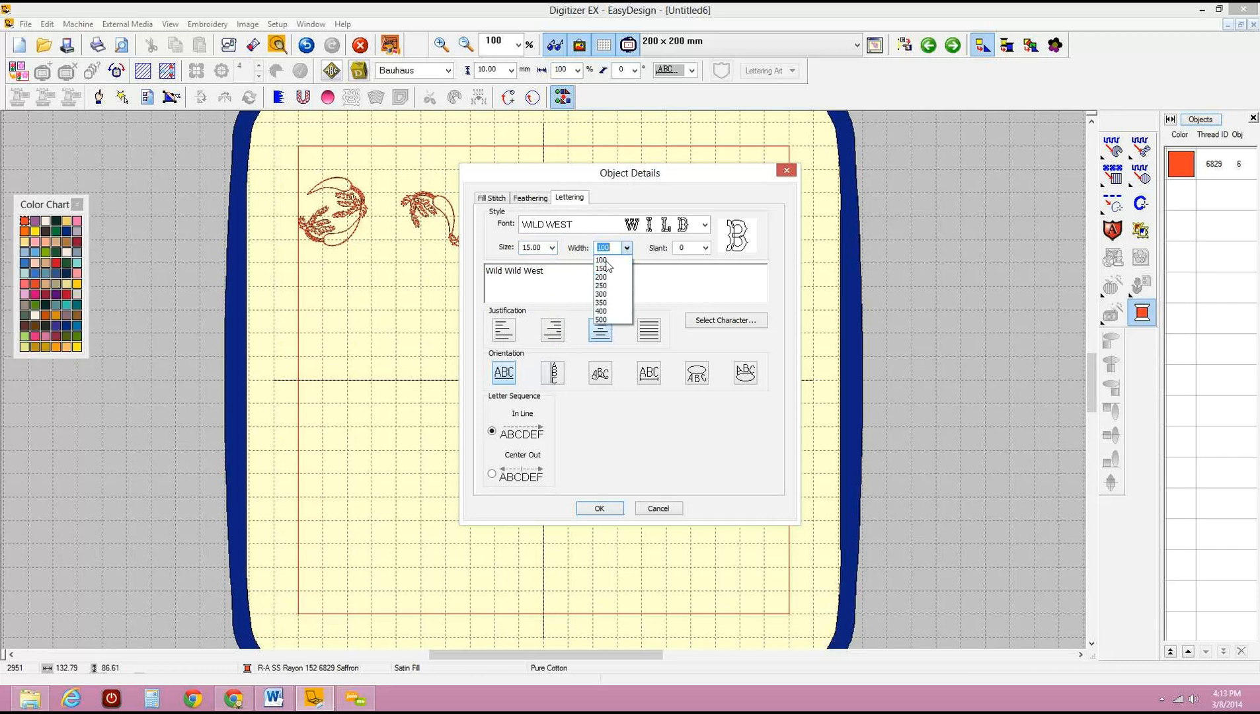
{"action": "left_click", "coordinate": [704, 249]}
{"action": "left_click", "coordinate": [704, 248]}
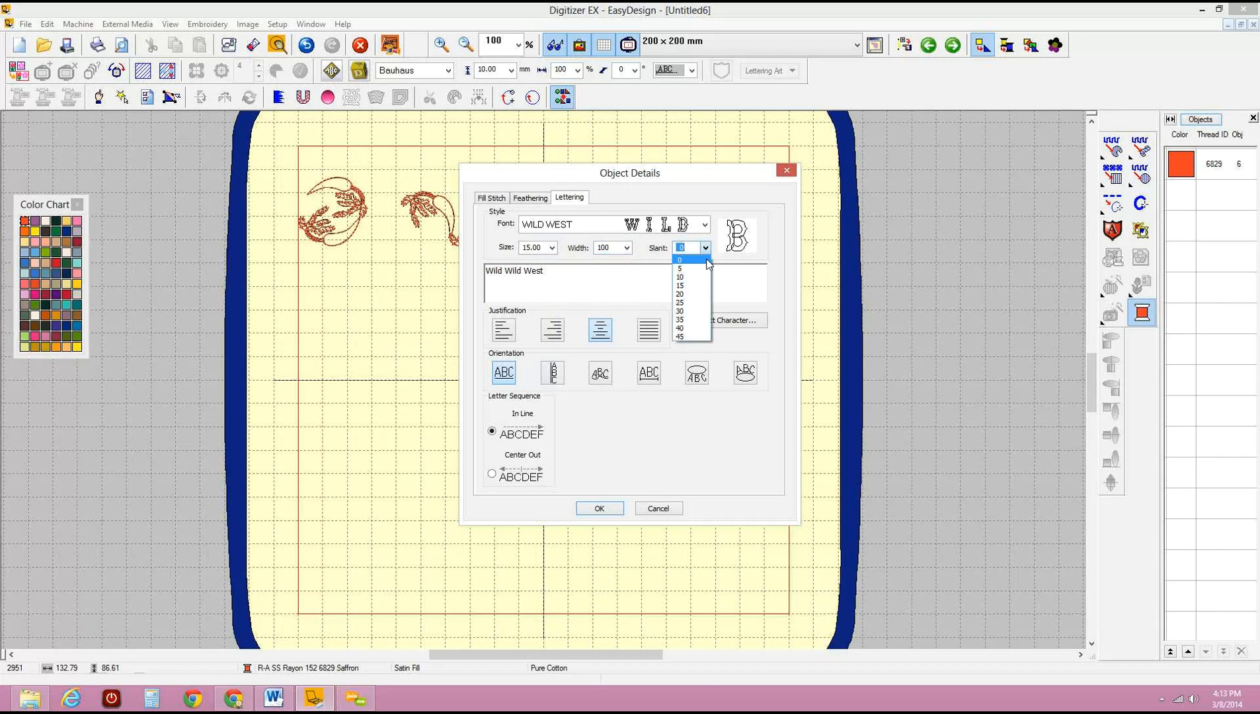
{"action": "left_click", "coordinate": [702, 261]}
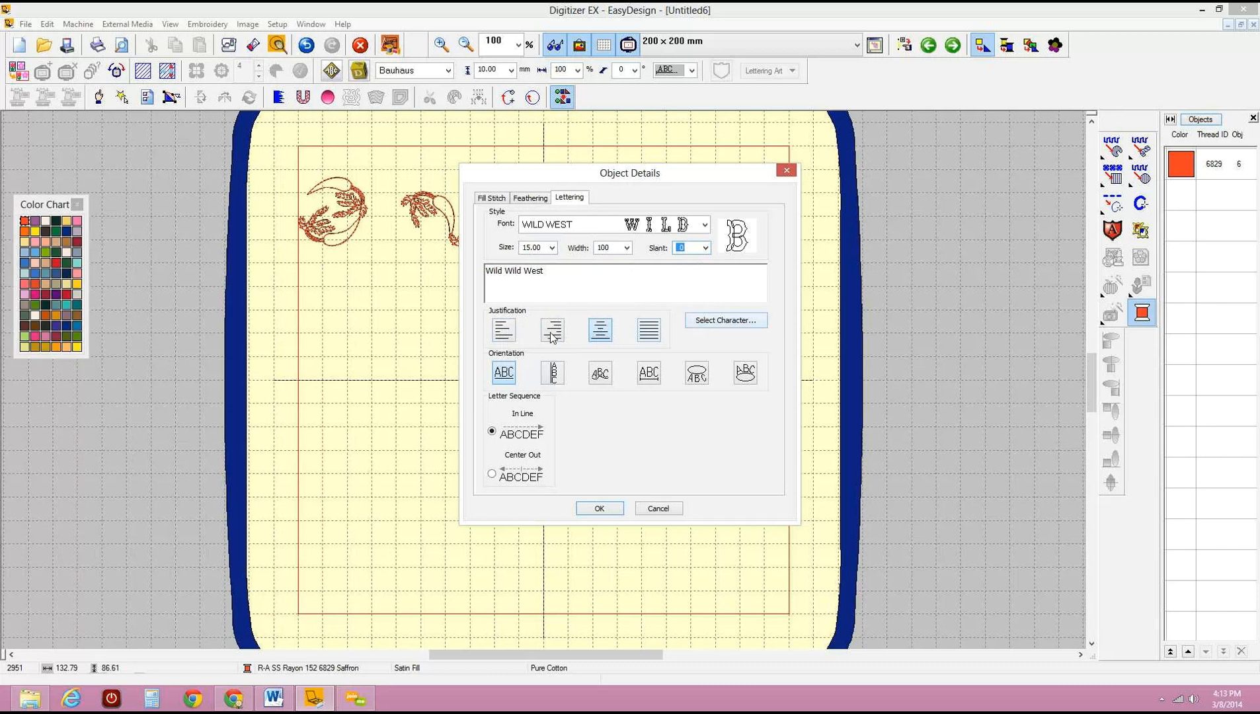
Add the asterisk from the WILD WEST symbol set to the end of the lettering text.
{"action": "left_click", "coordinate": [562, 276]}
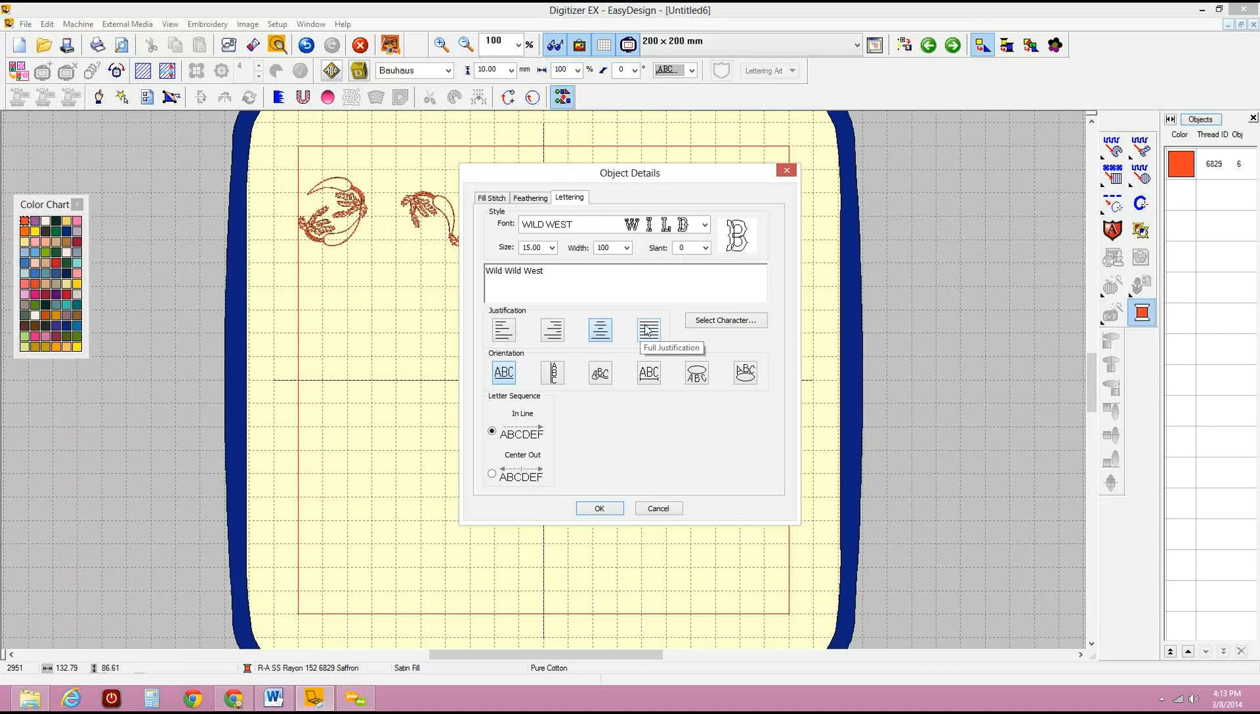
{"action": "left_click", "coordinate": [717, 324]}
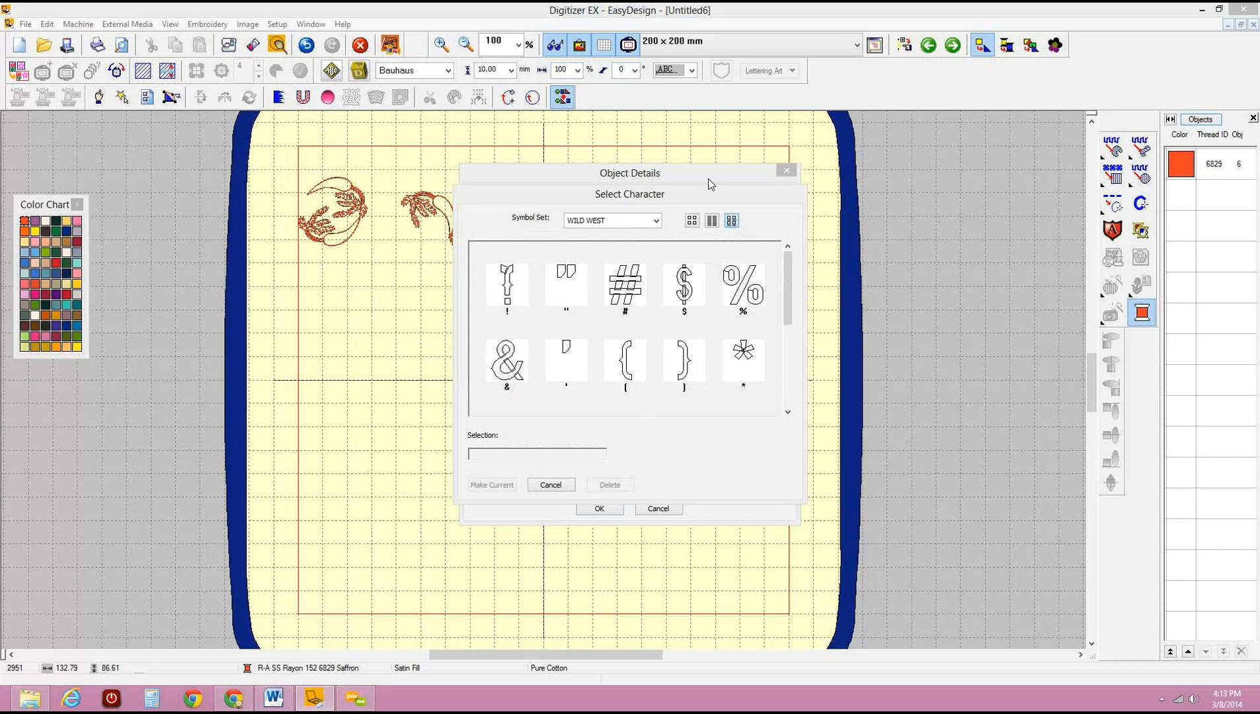
{"action": "left_click_drag", "start_coordinate": [704, 196], "coordinate": [793, 177]}
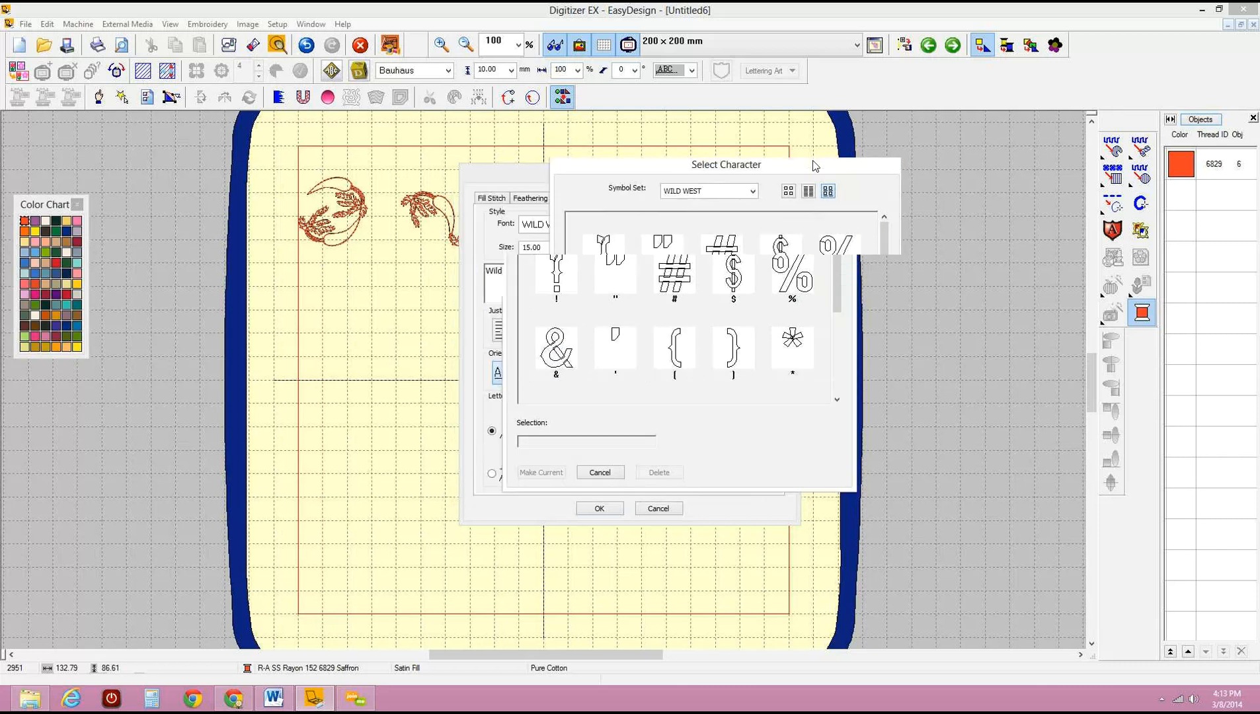
{"action": "left_click_drag", "start_coordinate": [815, 165], "coordinate": [862, 141]}
{"action": "scroll", "coordinate": [929, 255], "scroll_direction": "down", "scroll_amount": 1}
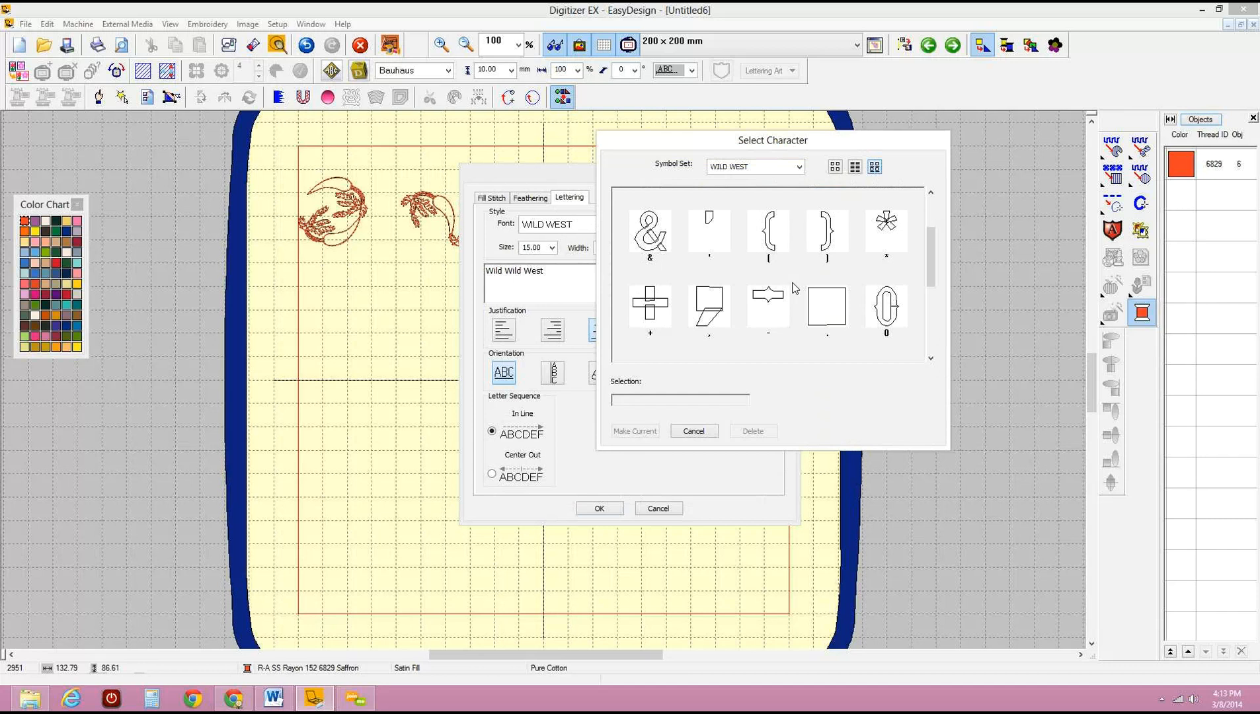
{"action": "left_click", "coordinate": [885, 233]}
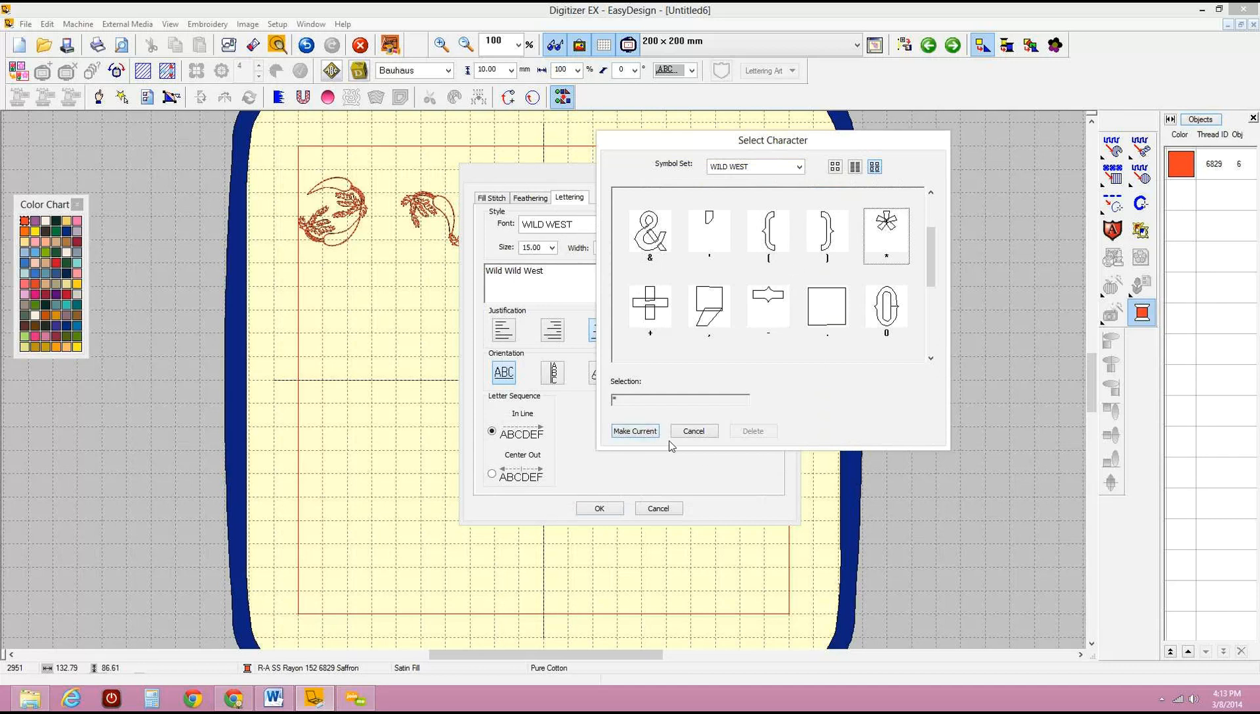
{"action": "left_click", "coordinate": [634, 430]}
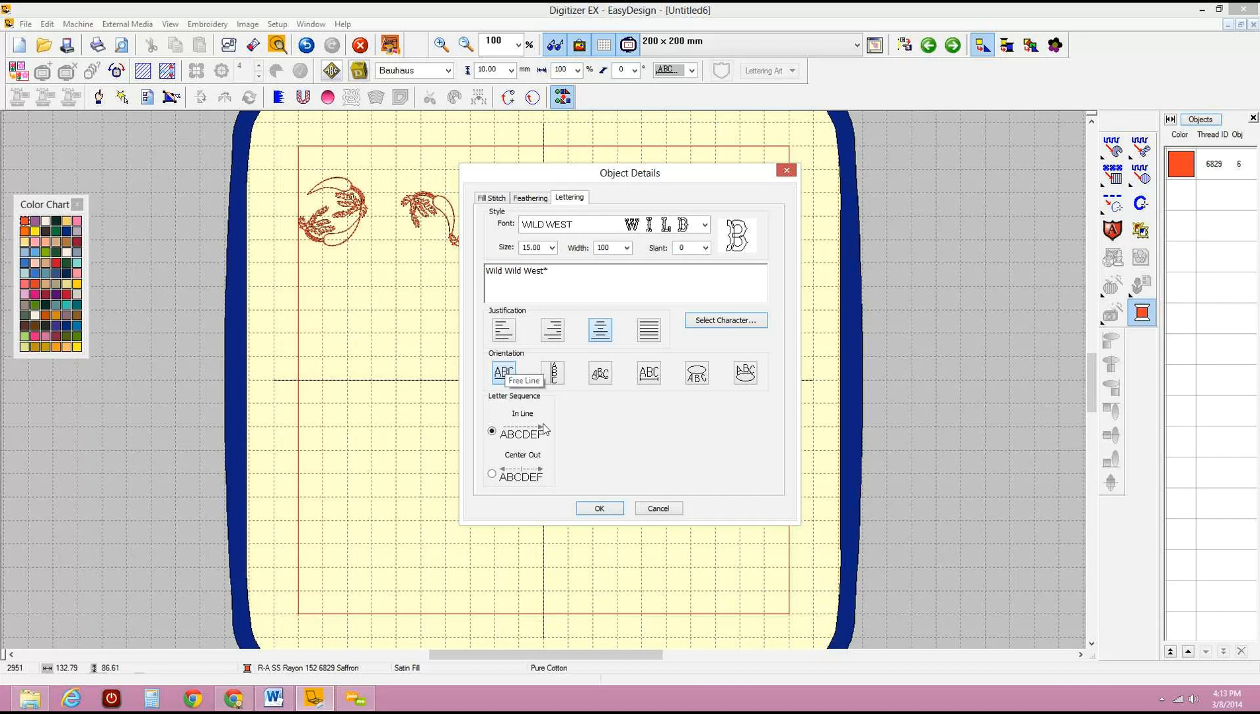
Place the lettering in the hoop and move it inside the stitching area, just above the horizontal centre line.
{"action": "left_click", "coordinate": [595, 509]}
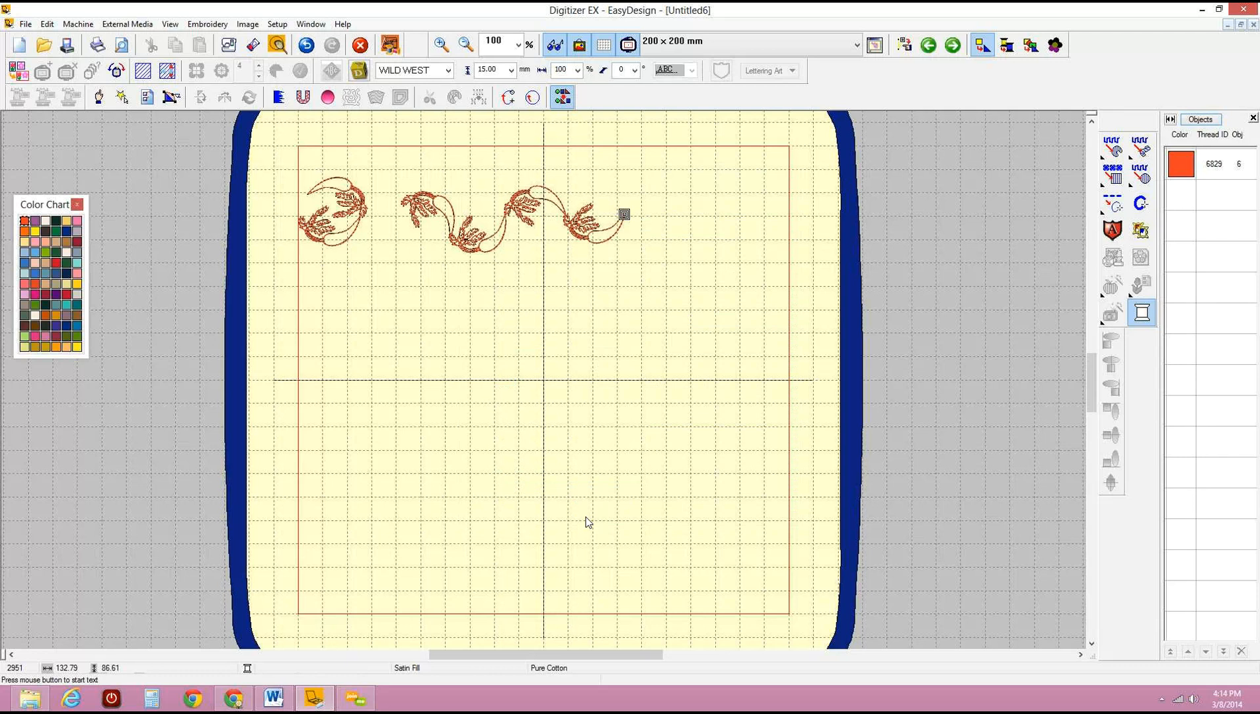
{"action": "left_click", "coordinate": [324, 406]}
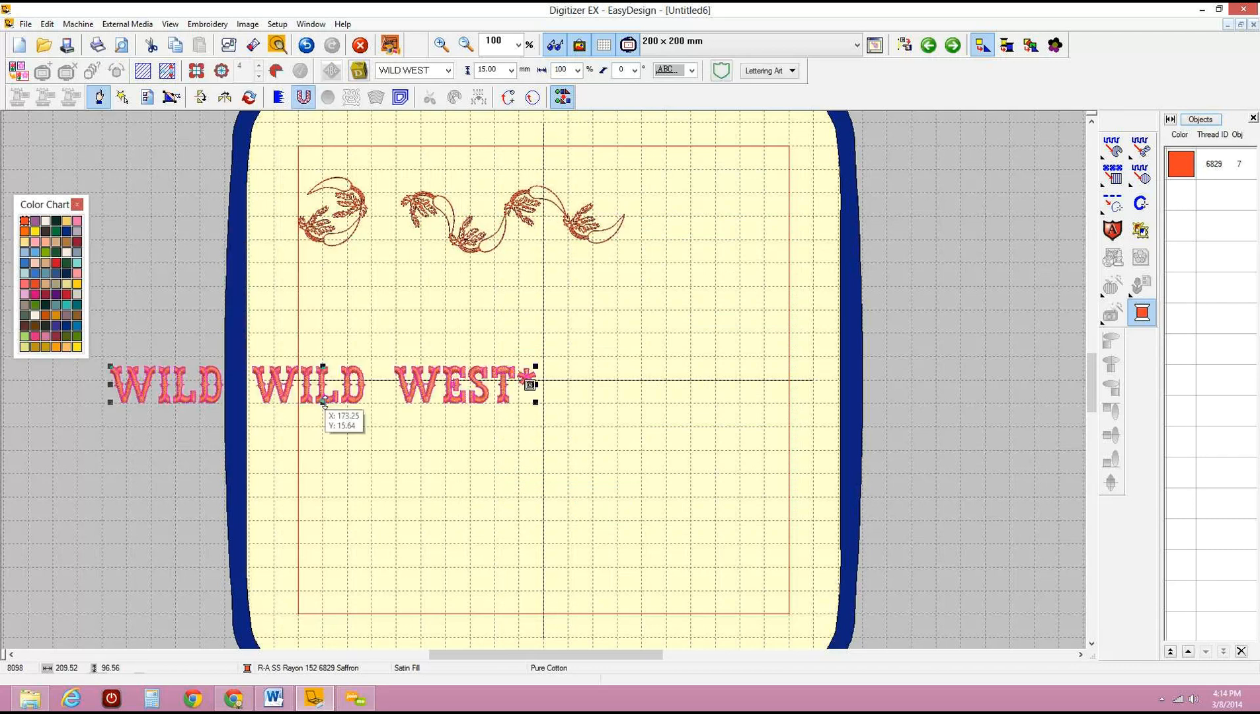
{"action": "left_click_drag", "start_coordinate": [276, 374], "coordinate": [534, 351]}
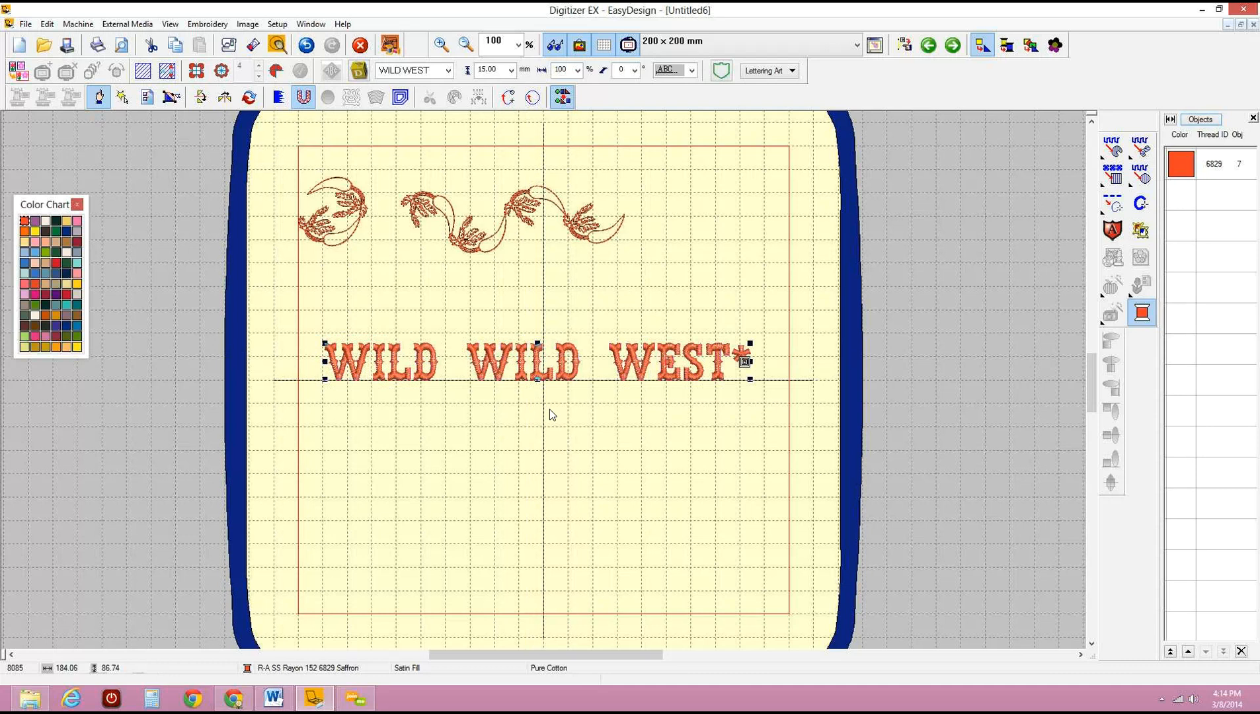
{"action": "left_click", "coordinate": [802, 389]}
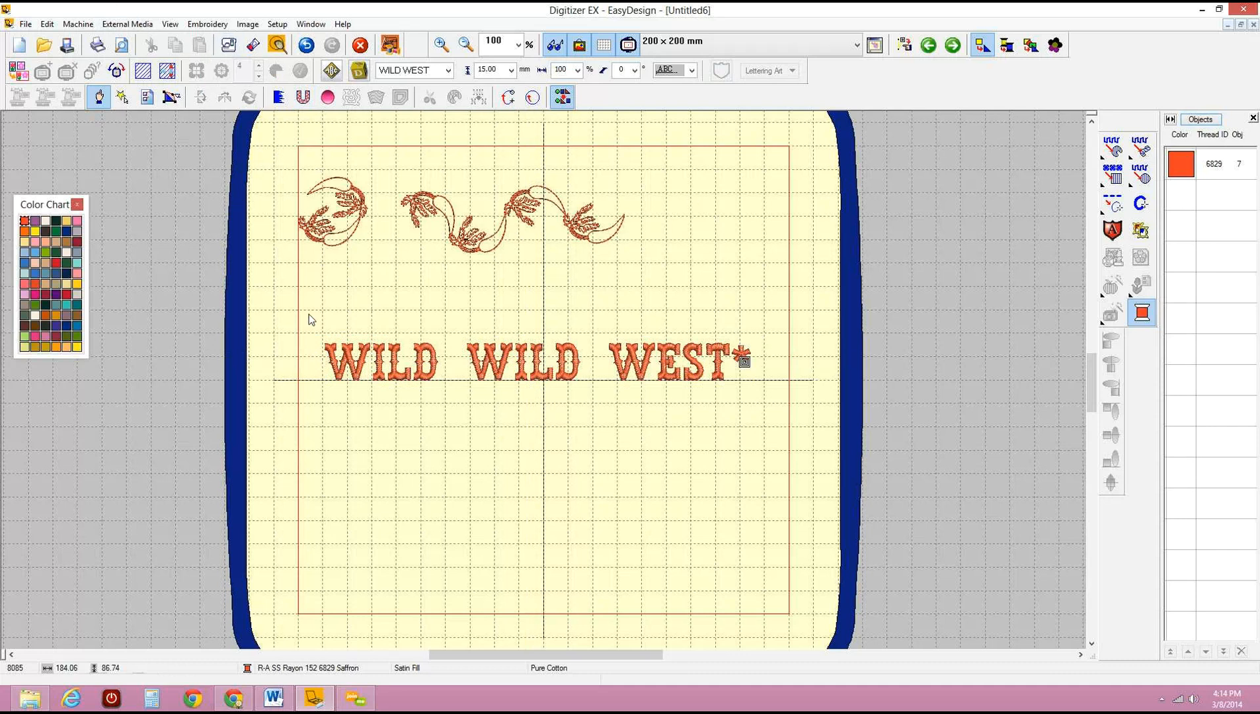
Move the WILD WEST lettering up to just below the wavy motif border and deselect it.
{"action": "left_click", "coordinate": [370, 357]}
{"action": "left_click_drag", "start_coordinate": [370, 357], "coordinate": [375, 304]}
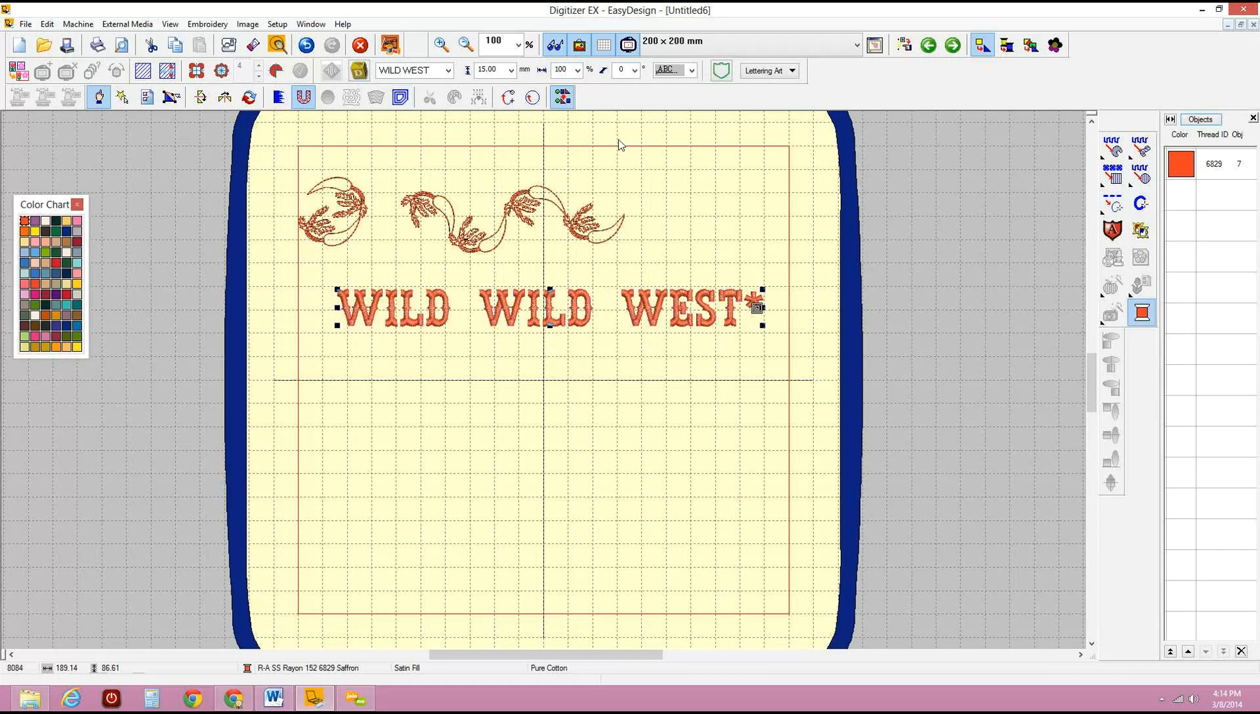
{"action": "left_click", "coordinate": [881, 167]}
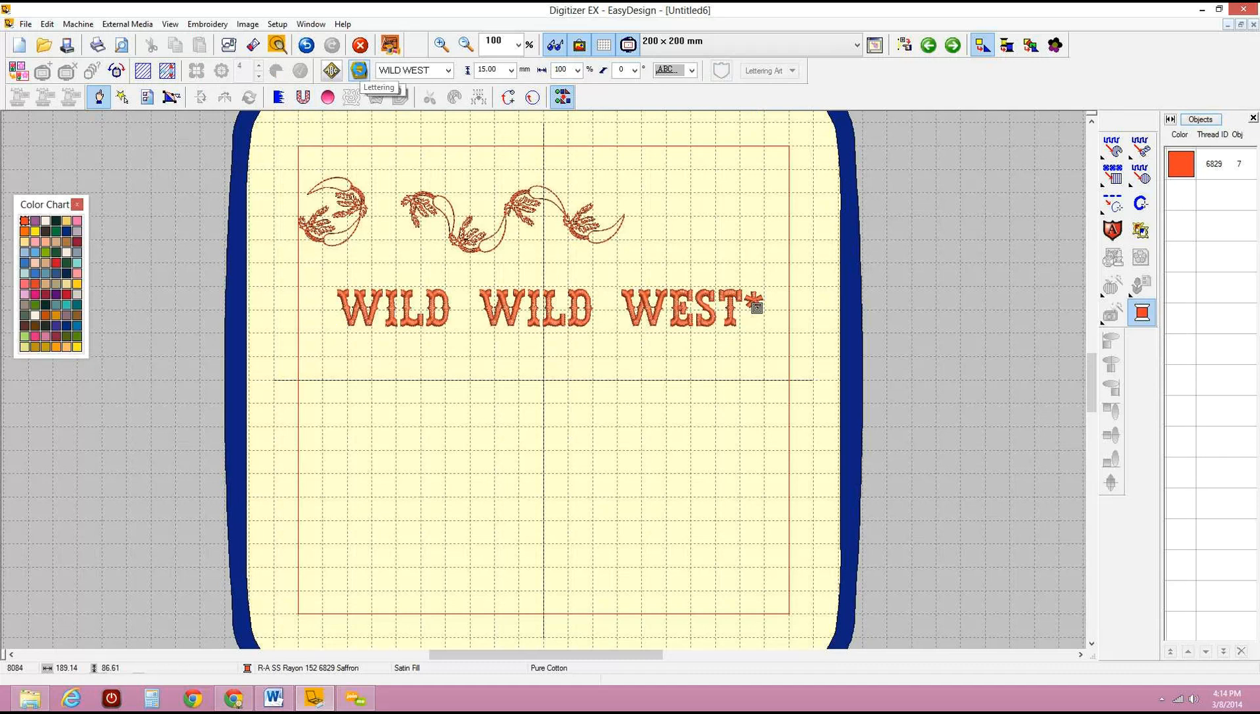
Start a new lettering object and examine the TrueType fonts that follow the built-in WILD WEST font, through to the list's end.
{"action": "left_click", "coordinate": [358, 70]}
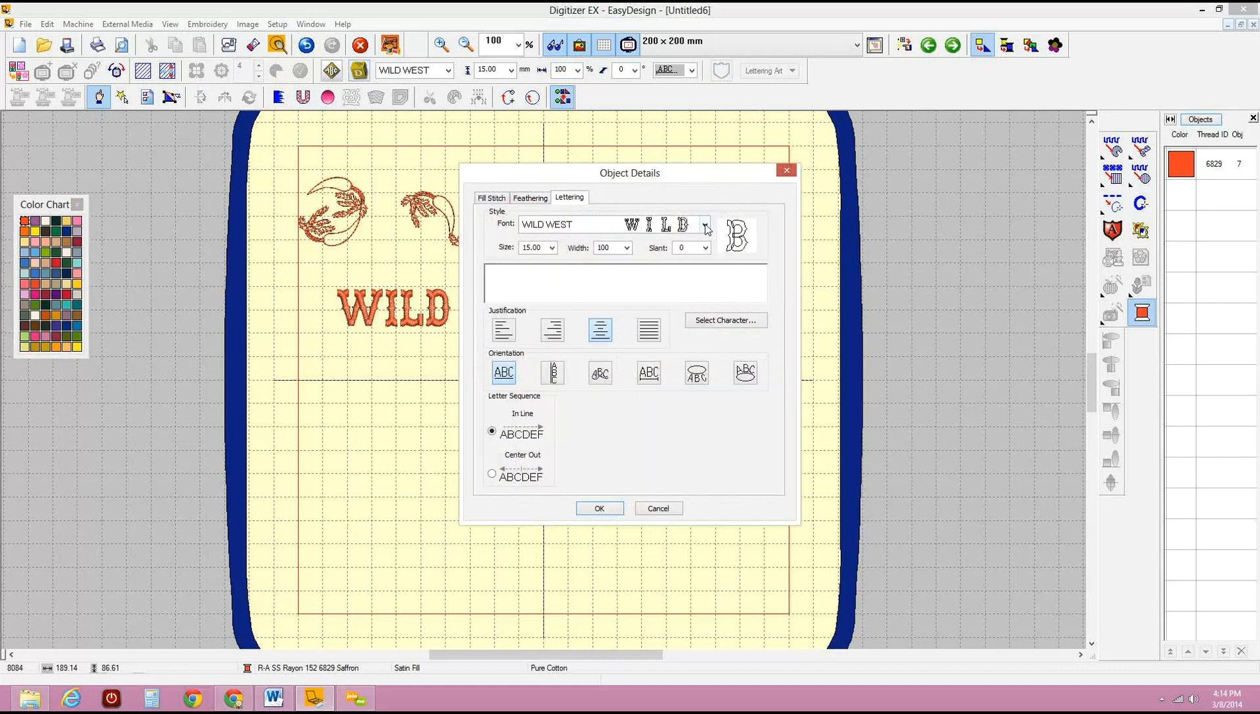
{"action": "left_click", "coordinate": [704, 226]}
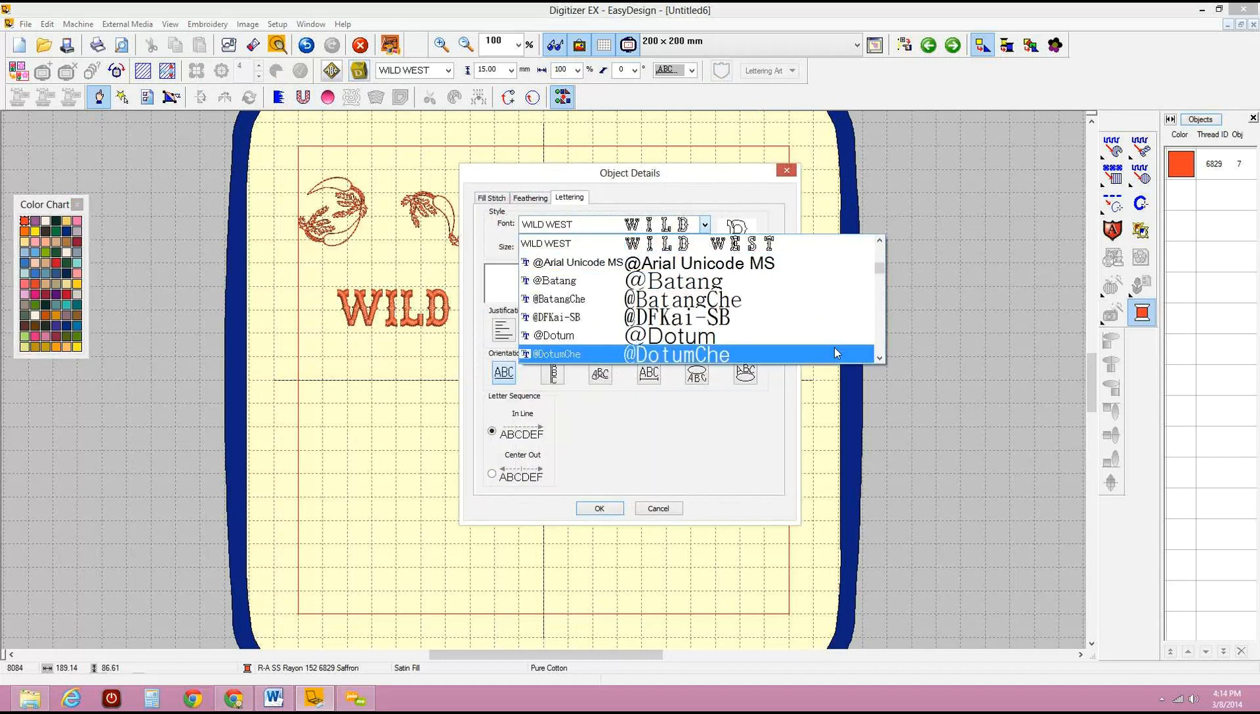
{"action": "left_click", "coordinate": [880, 359]}
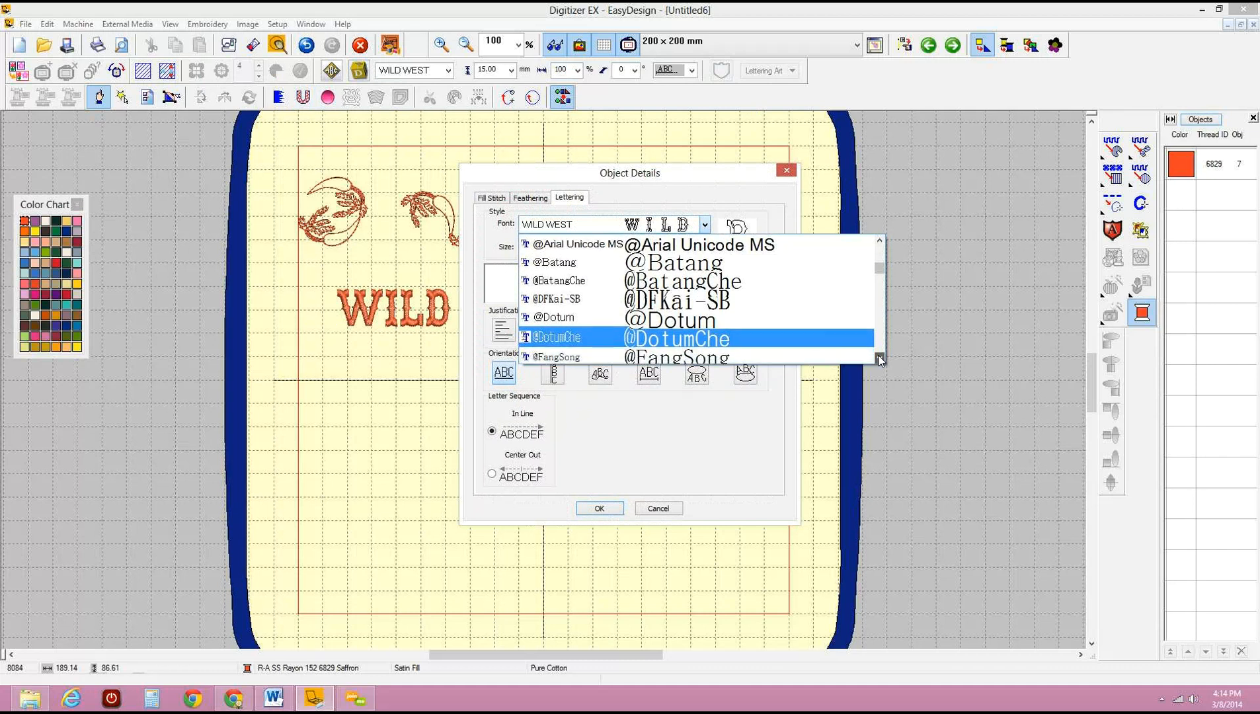
{"action": "left_click", "coordinate": [879, 359]}
{"action": "left_click", "coordinate": [880, 359]}
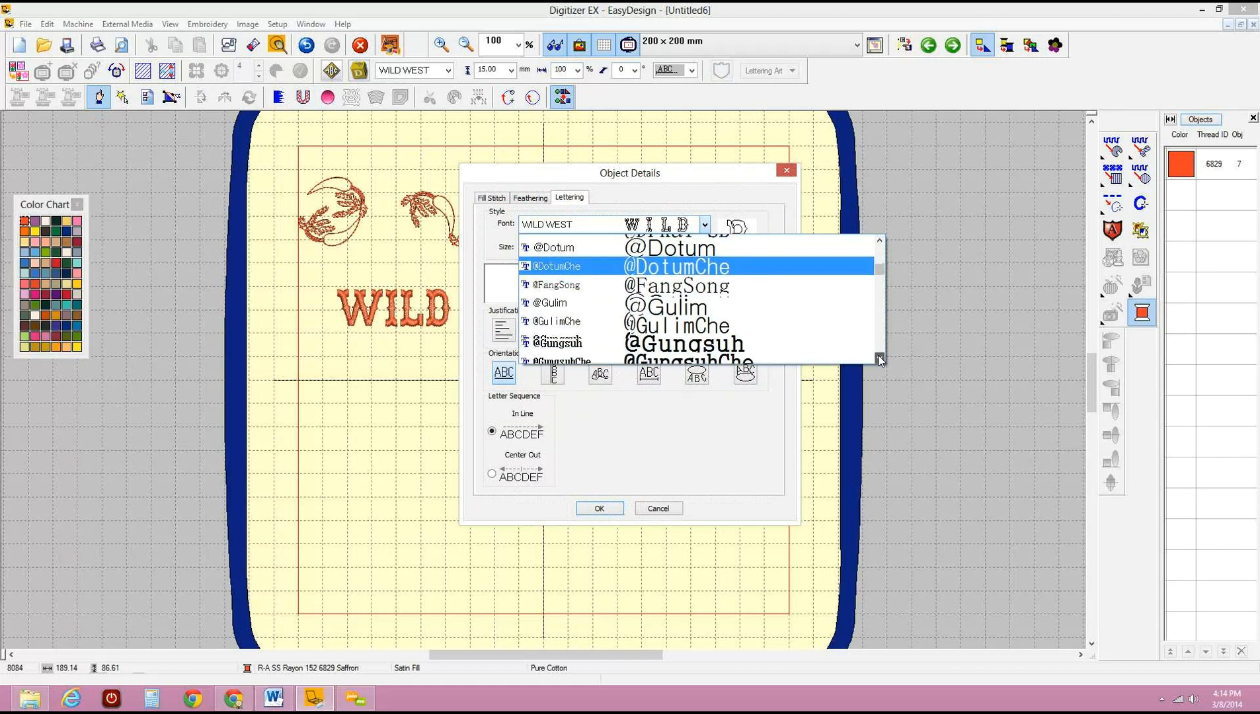
{"action": "left_click", "coordinate": [880, 359]}
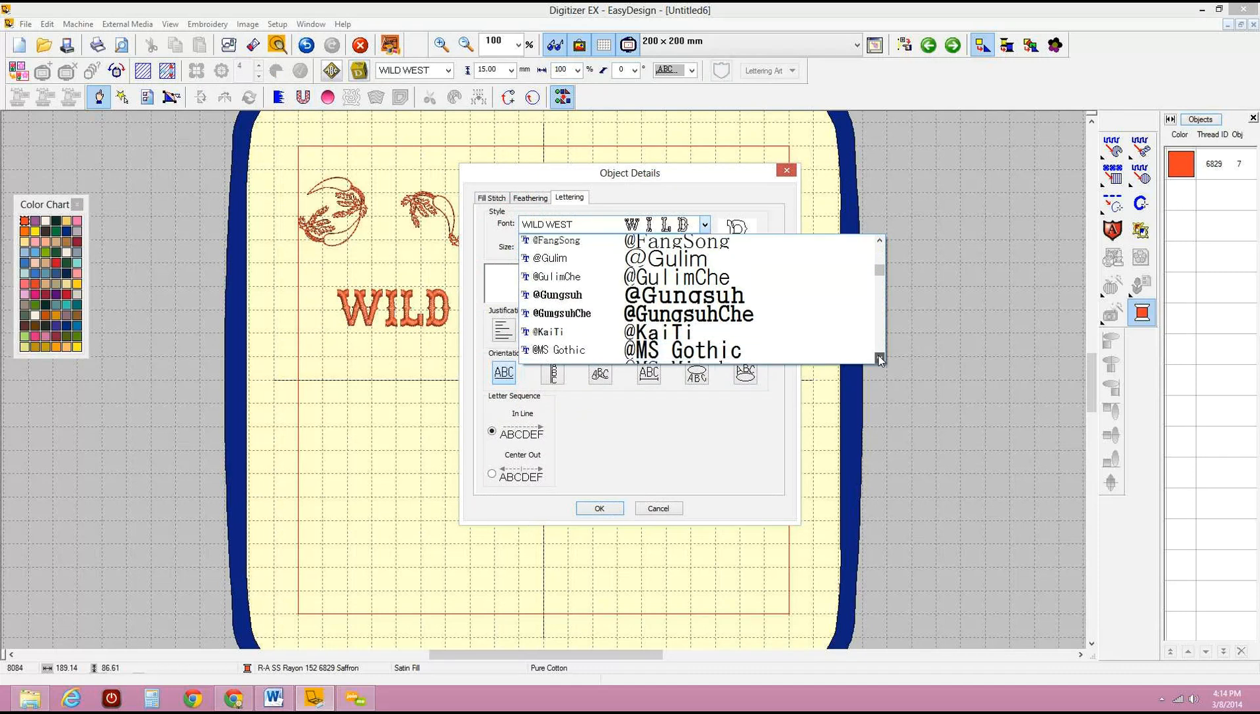
{"action": "left_click", "coordinate": [880, 359]}
{"action": "left_click", "coordinate": [880, 359]}
{"action": "left_click", "coordinate": [880, 359]}
{"action": "left_click", "coordinate": [880, 359]}
{"action": "left_click", "coordinate": [879, 359]}
{"action": "left_click", "coordinate": [880, 358]}
{"action": "left_click", "coordinate": [879, 359]}
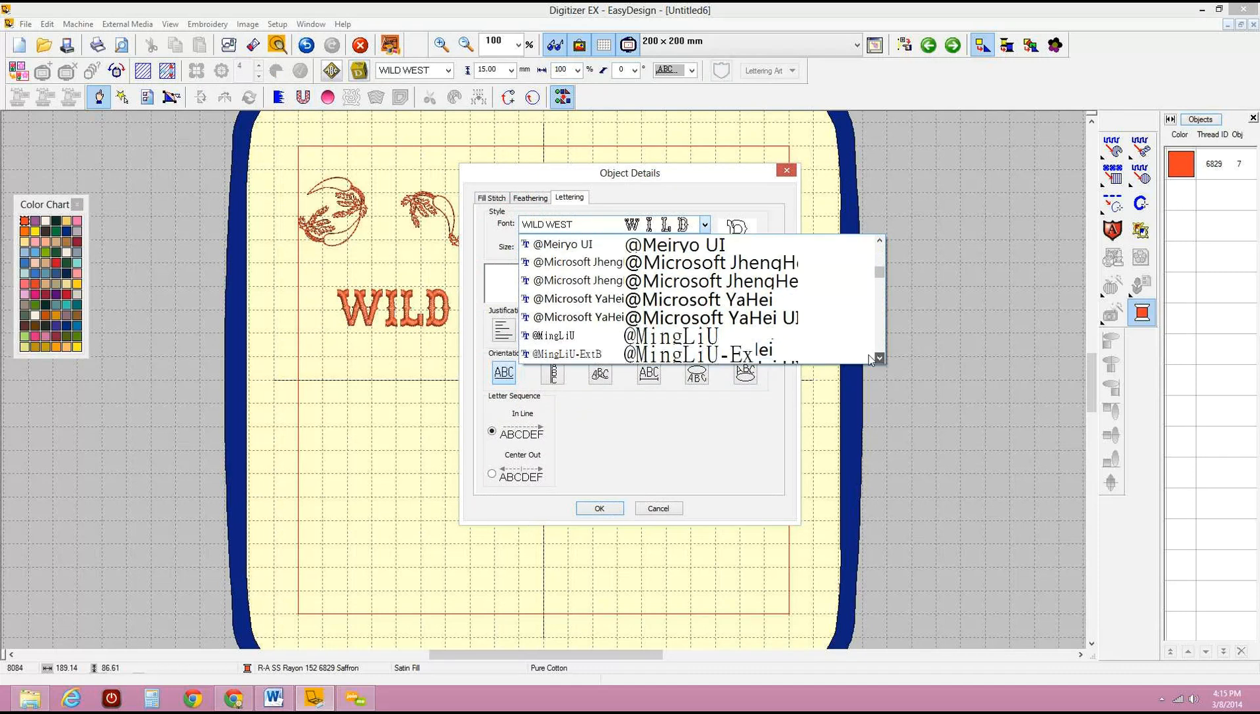
{"action": "left_click", "coordinate": [879, 329]}
{"action": "left_click", "coordinate": [879, 328]}
{"action": "left_click", "coordinate": [879, 329]}
{"action": "left_click", "coordinate": [880, 328]}
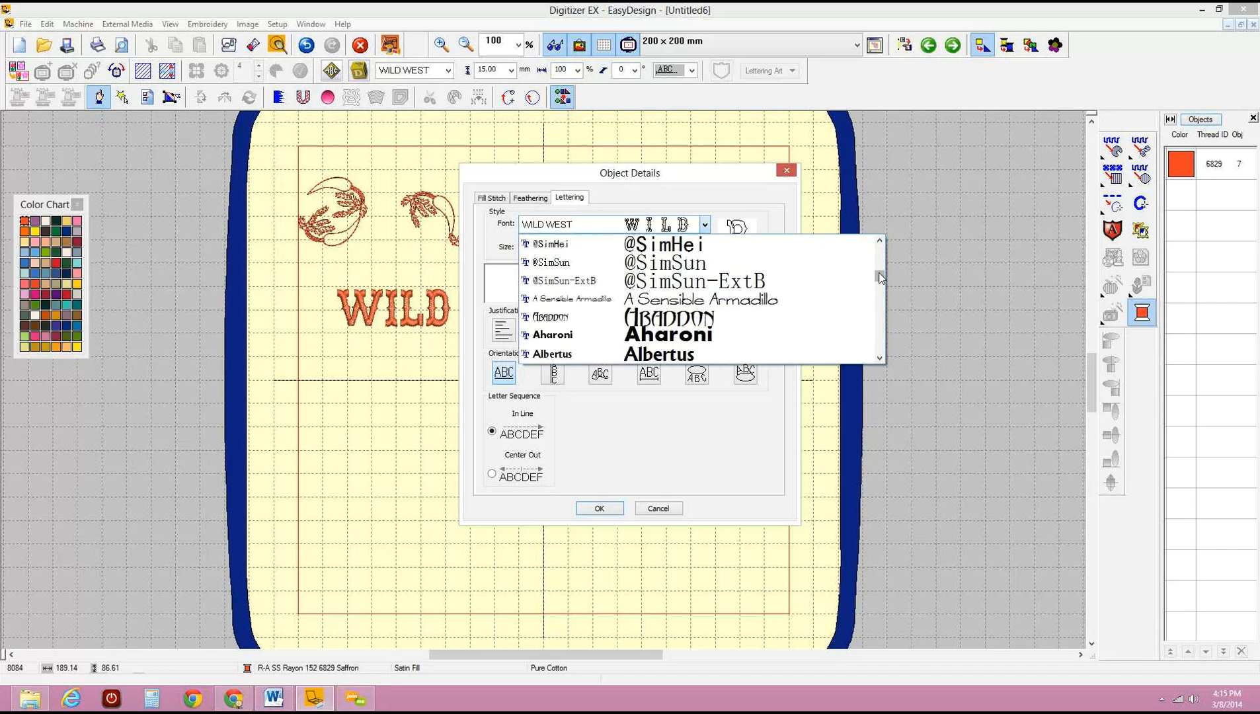
{"action": "left_click_drag", "start_coordinate": [881, 278], "coordinate": [881, 279]}
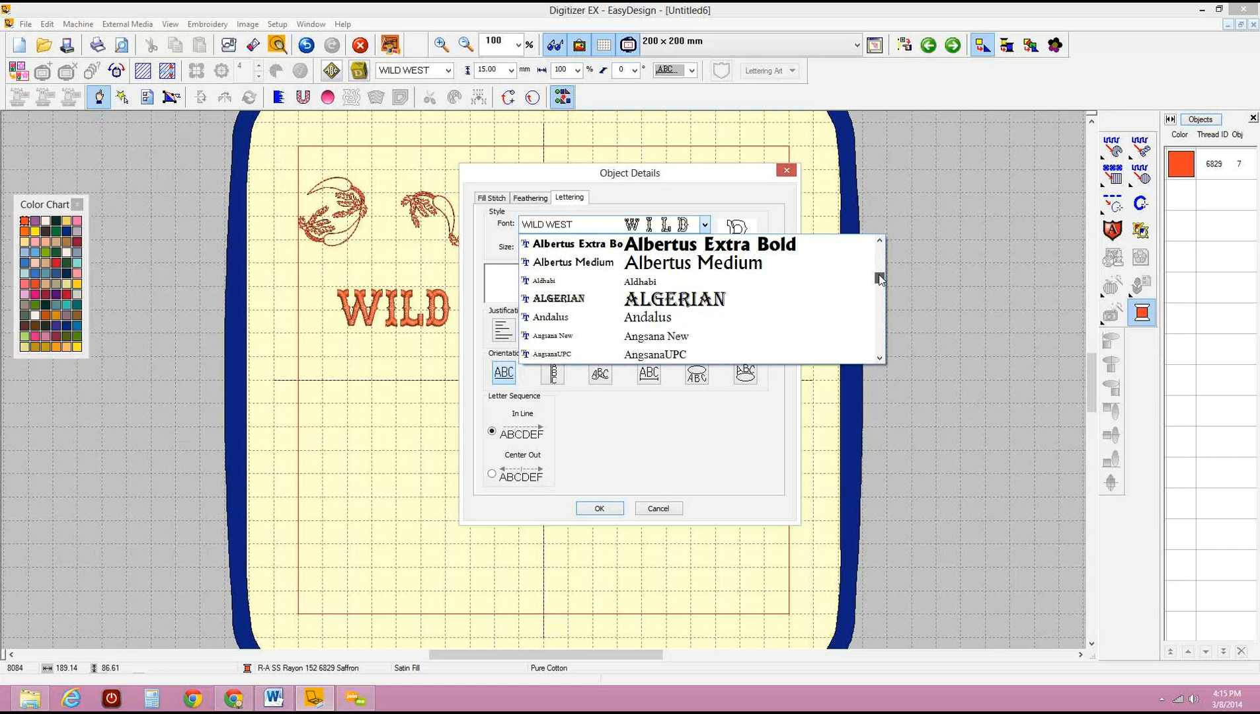
{"action": "left_click", "coordinate": [879, 242]}
{"action": "left_click", "coordinate": [879, 242]}
{"action": "left_click", "coordinate": [879, 242]}
{"action": "left_click", "coordinate": [879, 243]}
{"action": "left_click", "coordinate": [879, 243]}
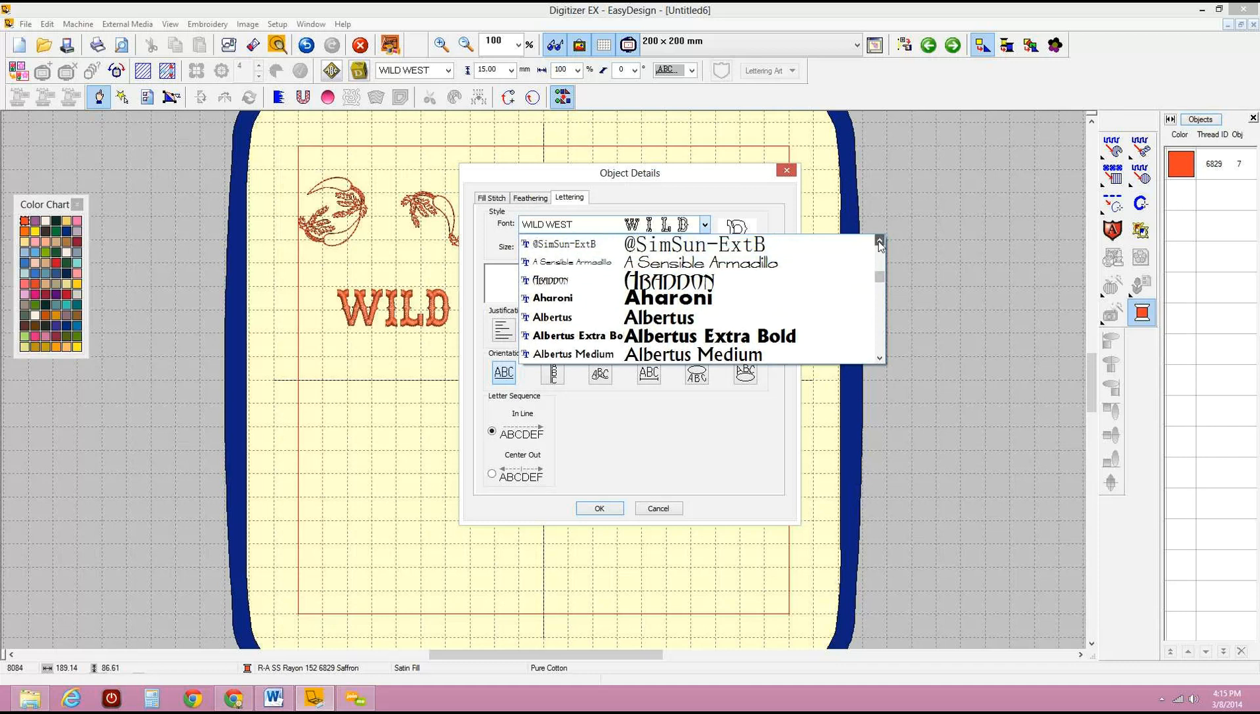
{"action": "left_click", "coordinate": [879, 344]}
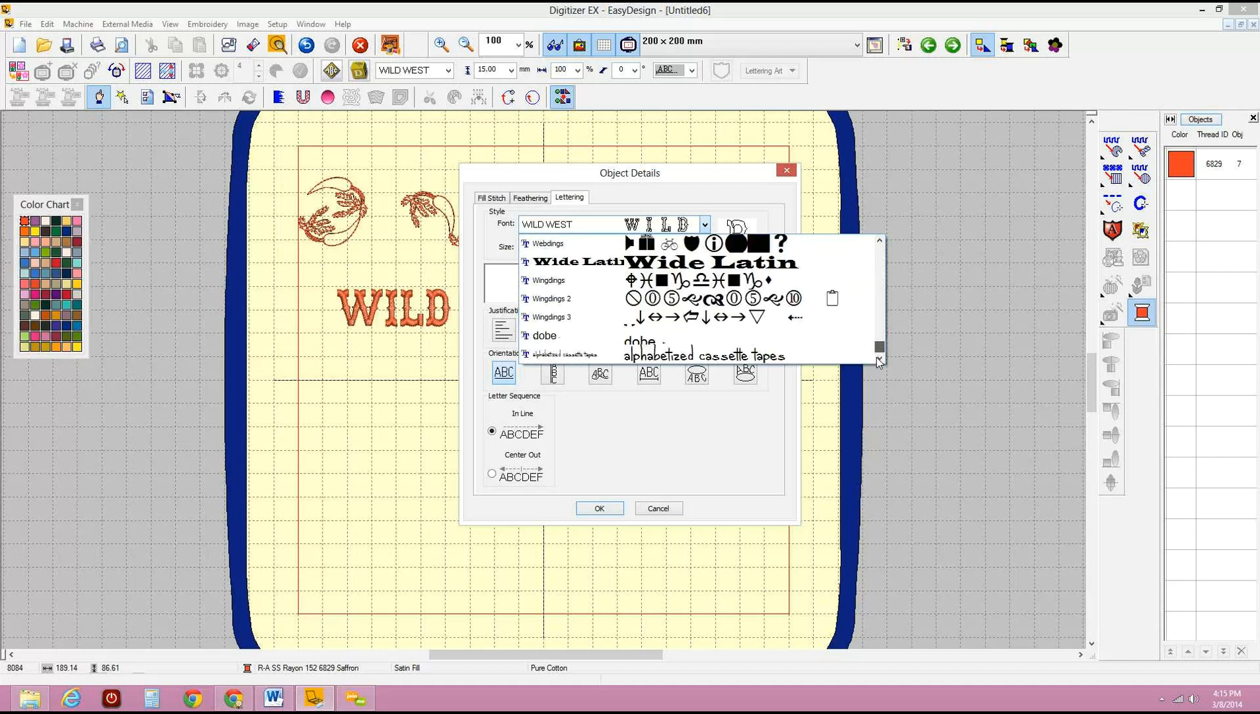
{"action": "left_click_drag", "start_coordinate": [877, 352], "coordinate": [877, 343]}
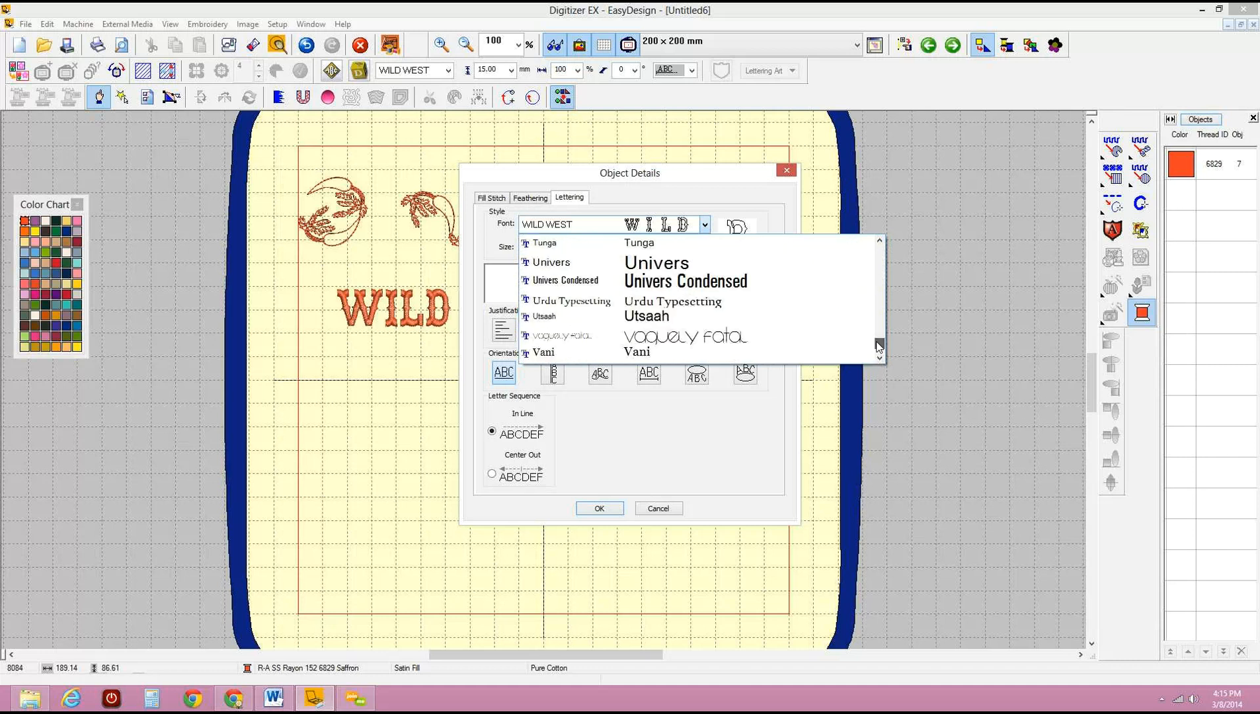
Browse the TrueType fonts in reverse alphabetical order, from the Univers group back to the fonts beginning with A.
{"action": "left_click", "coordinate": [878, 242]}
{"action": "left_click", "coordinate": [877, 241]}
{"action": "left_click", "coordinate": [878, 242]}
{"action": "left_click", "coordinate": [878, 242]}
{"action": "left_click", "coordinate": [878, 242]}
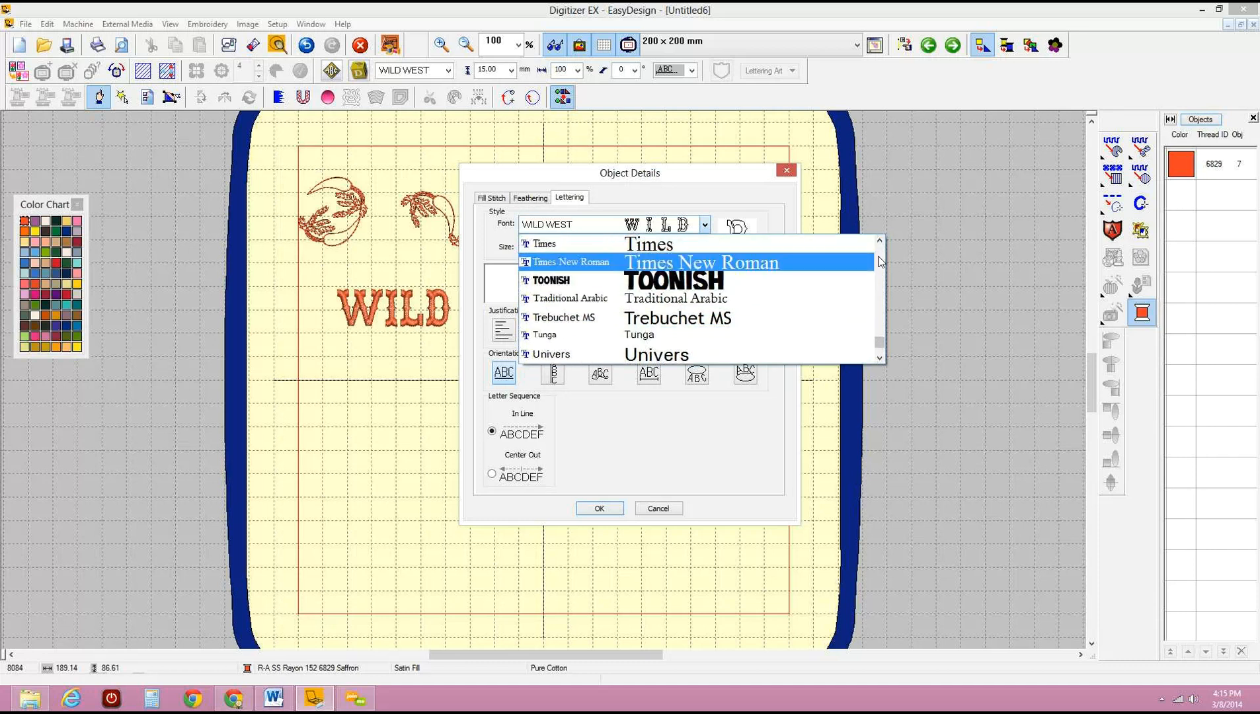
{"action": "left_click", "coordinate": [880, 261]}
{"action": "left_click", "coordinate": [880, 261]}
{"action": "left_click", "coordinate": [880, 261]}
{"action": "left_click", "coordinate": [881, 261]}
{"action": "left_click", "coordinate": [881, 261]}
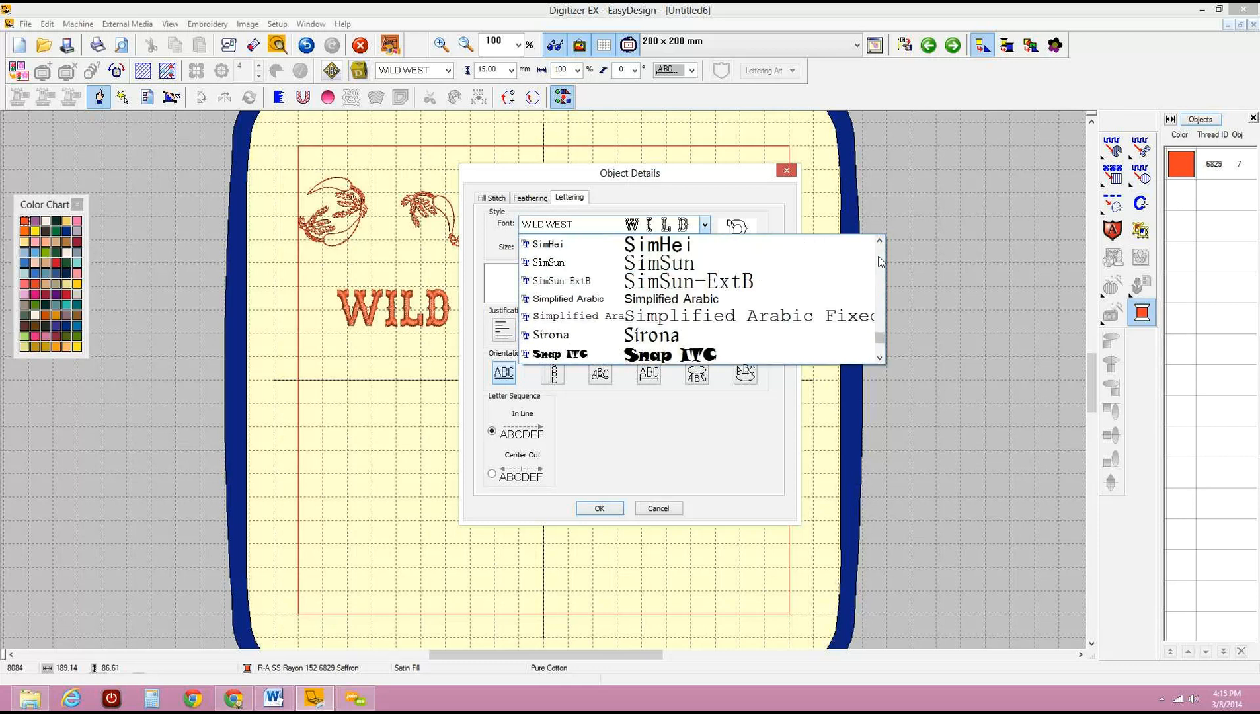
{"action": "left_click", "coordinate": [880, 261]}
{"action": "left_click", "coordinate": [880, 261]}
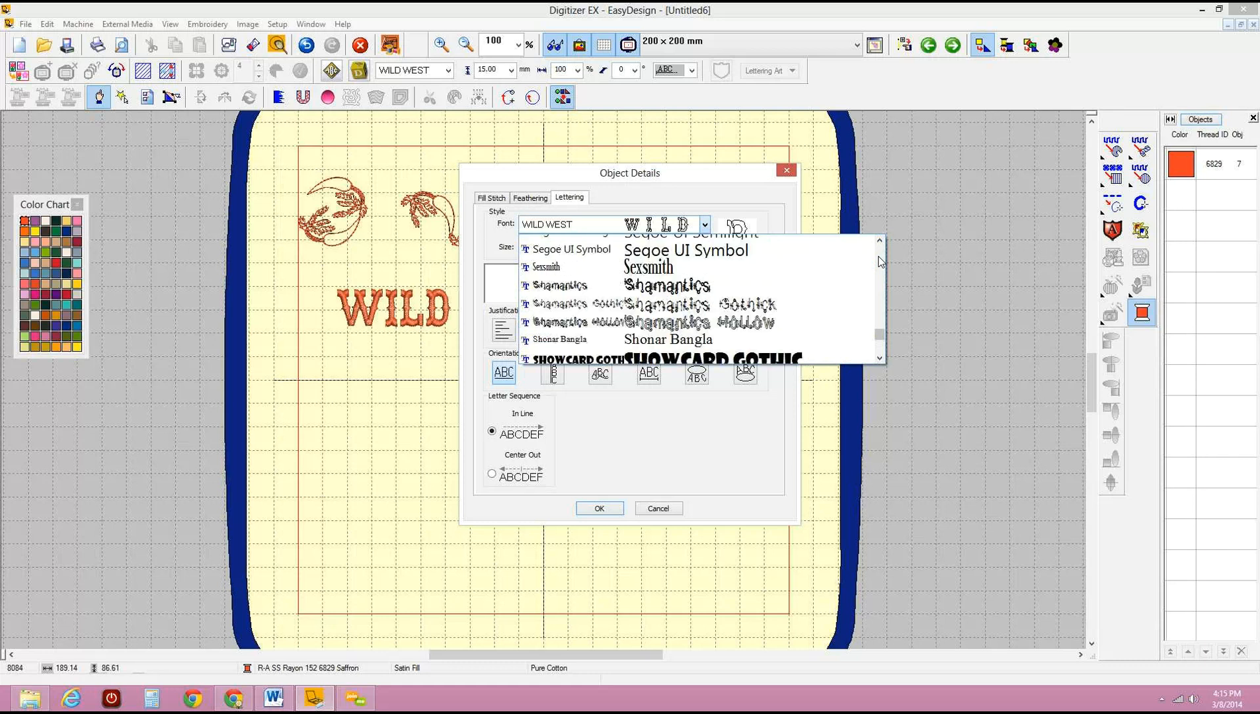
{"action": "left_click", "coordinate": [881, 261]}
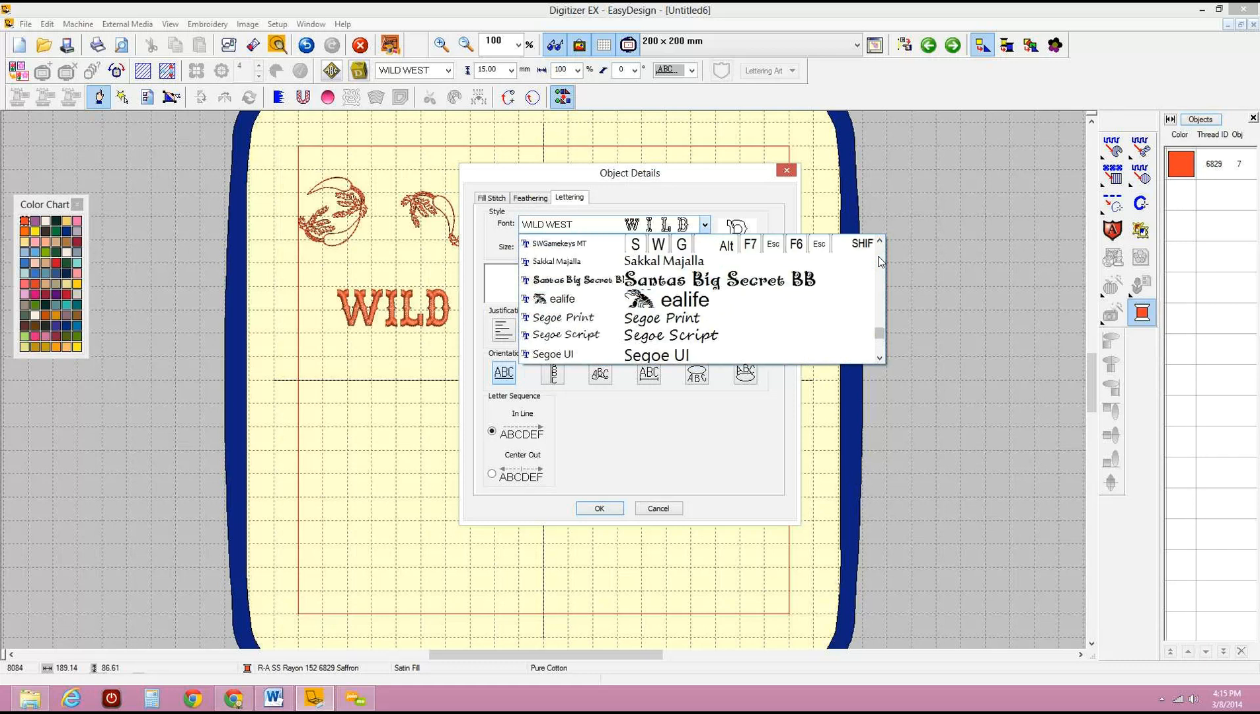
{"action": "left_click", "coordinate": [881, 261]}
{"action": "left_click", "coordinate": [880, 261]}
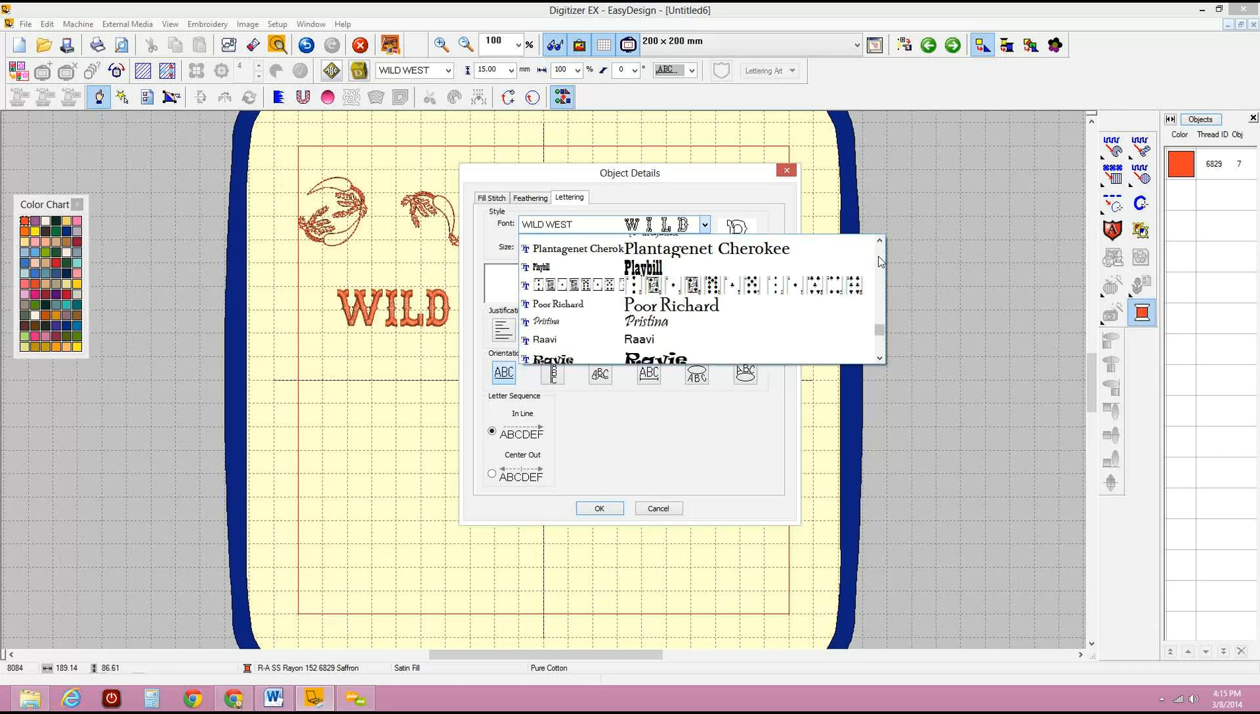
{"action": "left_click", "coordinate": [880, 261]}
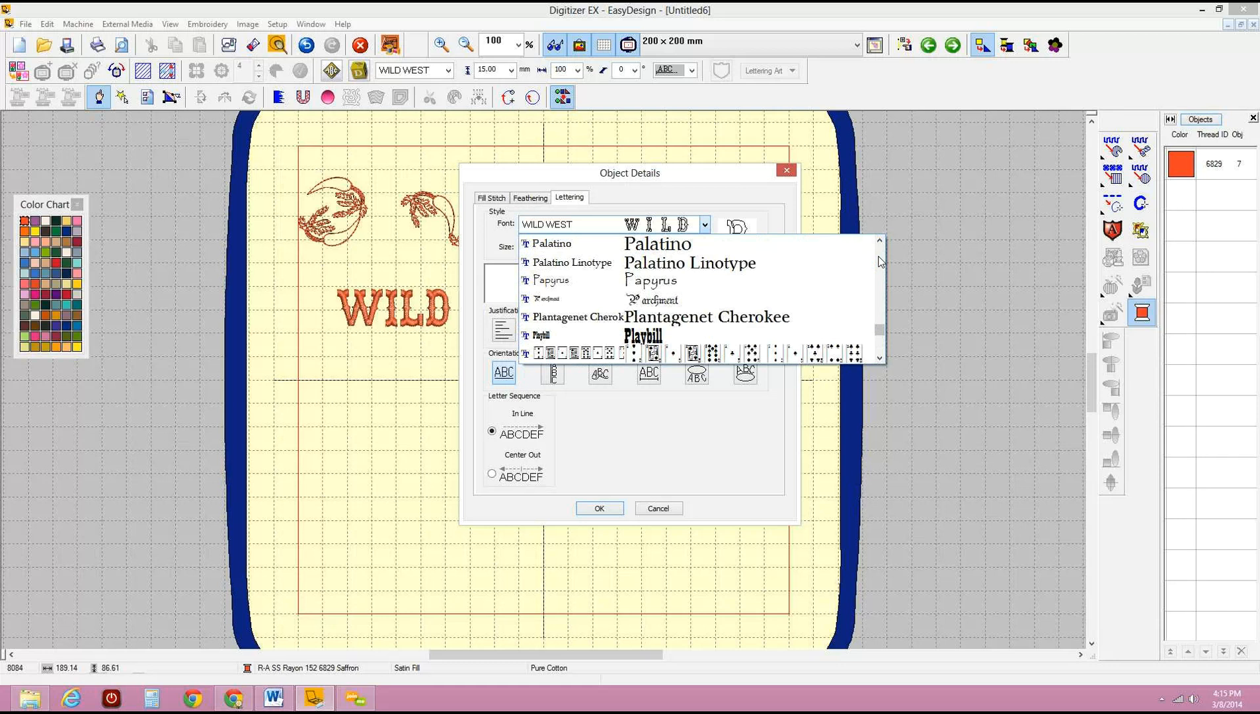
{"action": "left_click", "coordinate": [880, 261]}
{"action": "left_click", "coordinate": [880, 261]}
{"action": "left_click", "coordinate": [881, 261]}
{"action": "left_click", "coordinate": [881, 261]}
{"action": "left_click", "coordinate": [880, 261]}
{"action": "left_click", "coordinate": [880, 261]}
{"action": "left_click", "coordinate": [880, 261]}
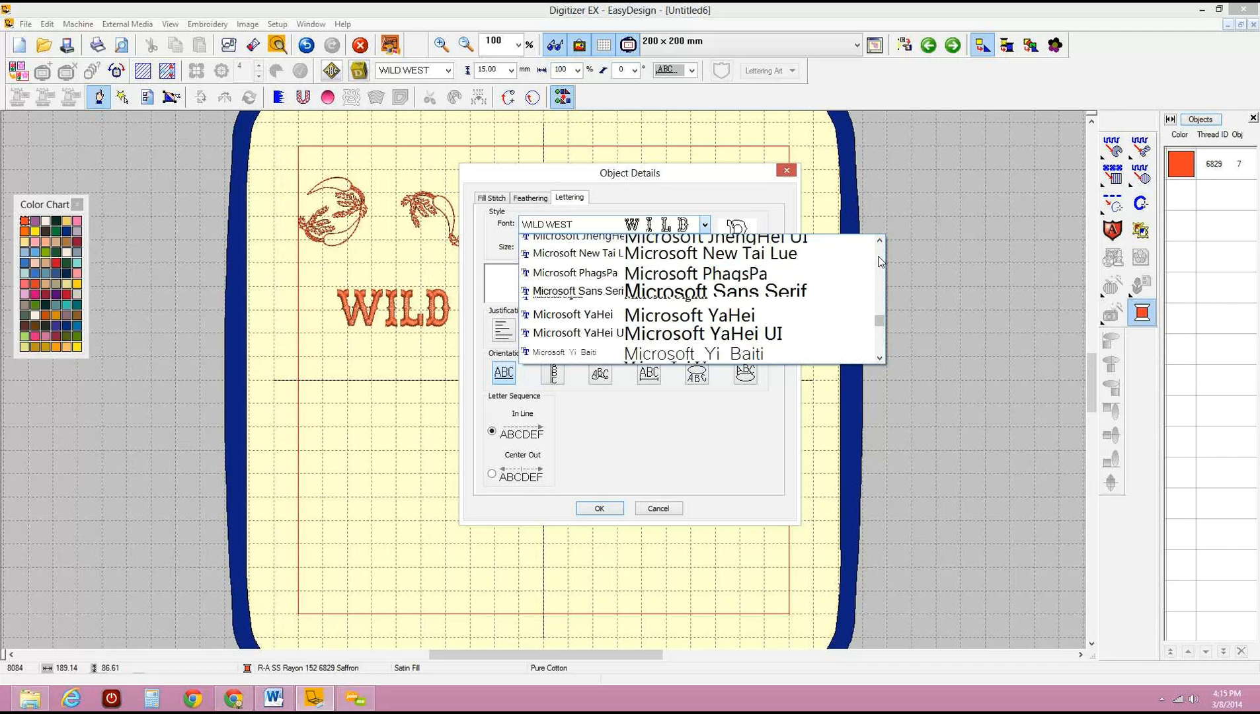
{"action": "left_click", "coordinate": [880, 261]}
{"action": "left_click", "coordinate": [881, 261]}
{"action": "left_click", "coordinate": [880, 261]}
{"action": "left_click", "coordinate": [881, 261]}
{"action": "left_click", "coordinate": [881, 261]}
{"action": "left_click", "coordinate": [880, 261]}
{"action": "left_click", "coordinate": [881, 261]}
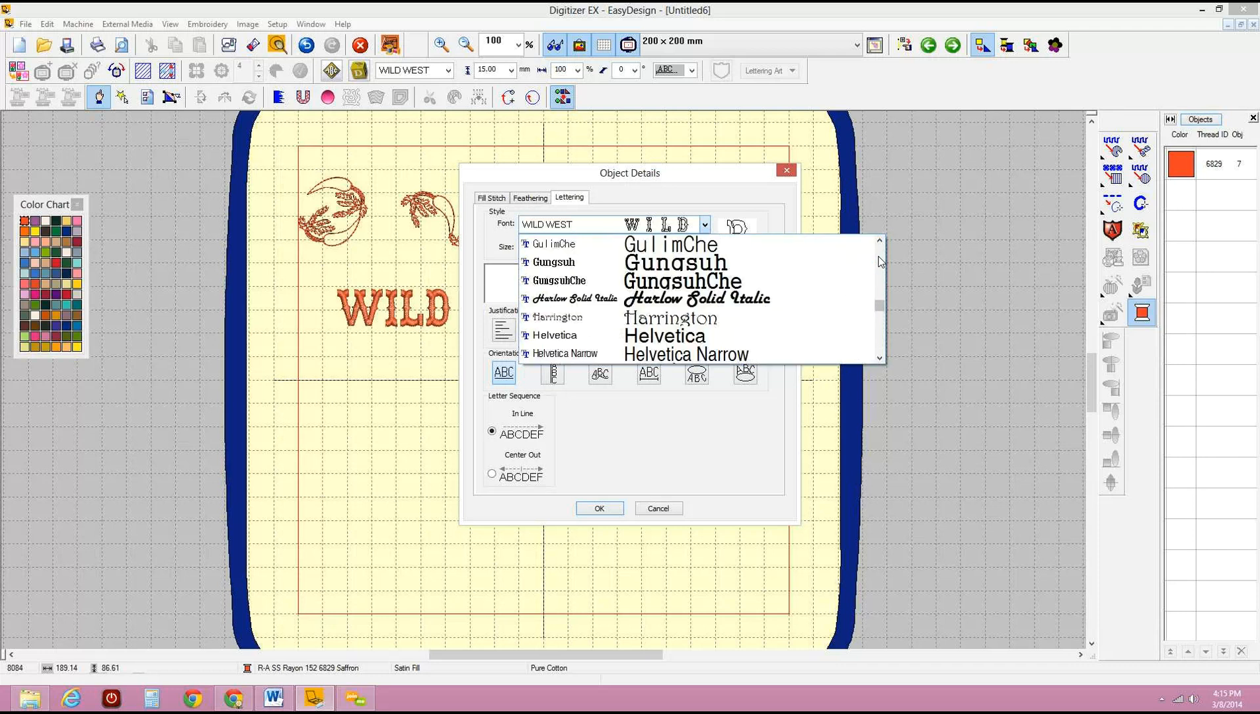
{"action": "left_click", "coordinate": [880, 261]}
{"action": "left_click", "coordinate": [881, 261]}
{"action": "left_click", "coordinate": [880, 261]}
{"action": "left_click", "coordinate": [880, 261]}
{"action": "left_click", "coordinate": [880, 261]}
{"action": "left_click", "coordinate": [880, 261]}
{"action": "left_click", "coordinate": [880, 261]}
{"action": "left_click", "coordinate": [881, 261]}
{"action": "left_click", "coordinate": [880, 261]}
{"action": "left_click", "coordinate": [880, 240]}
{"action": "left_click", "coordinate": [880, 241]}
{"action": "left_click", "coordinate": [880, 240]}
{"action": "left_click", "coordinate": [880, 240]}
{"action": "left_click", "coordinate": [879, 241]}
{"action": "left_click", "coordinate": [880, 240]}
{"action": "scroll", "coordinate": [882, 257], "scroll_direction": "up", "scroll_amount": 3}
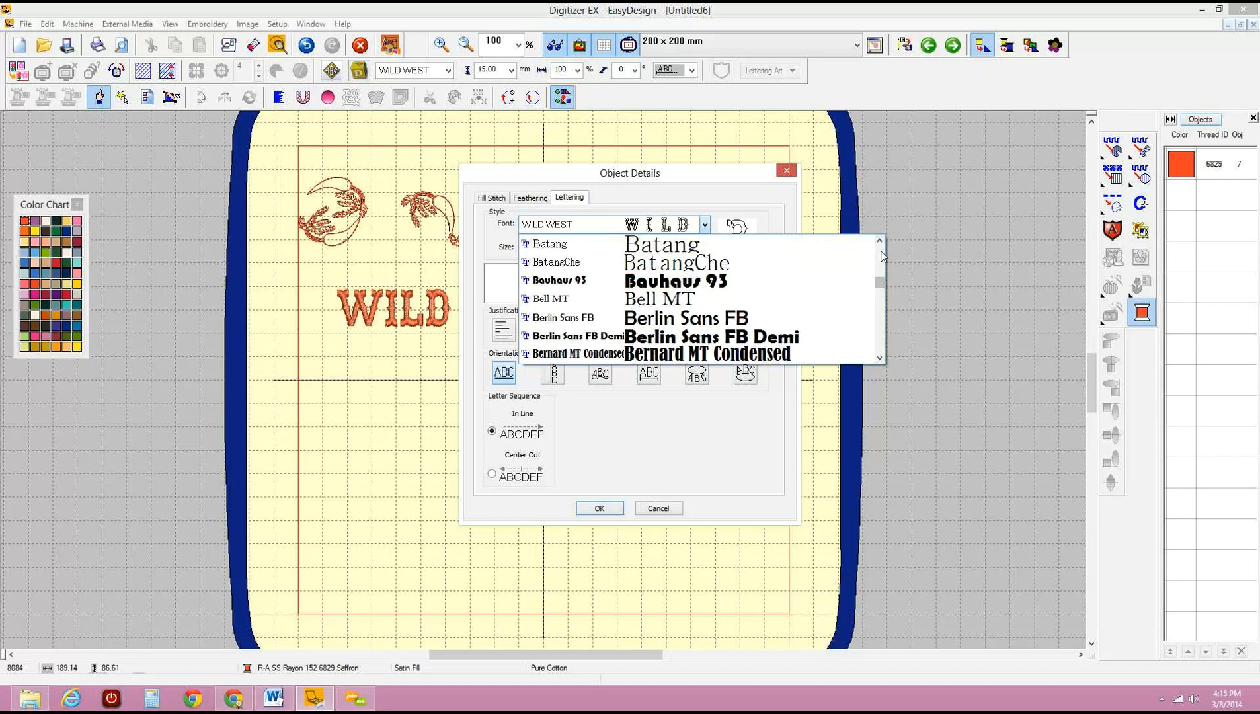
{"action": "left_click", "coordinate": [880, 360]}
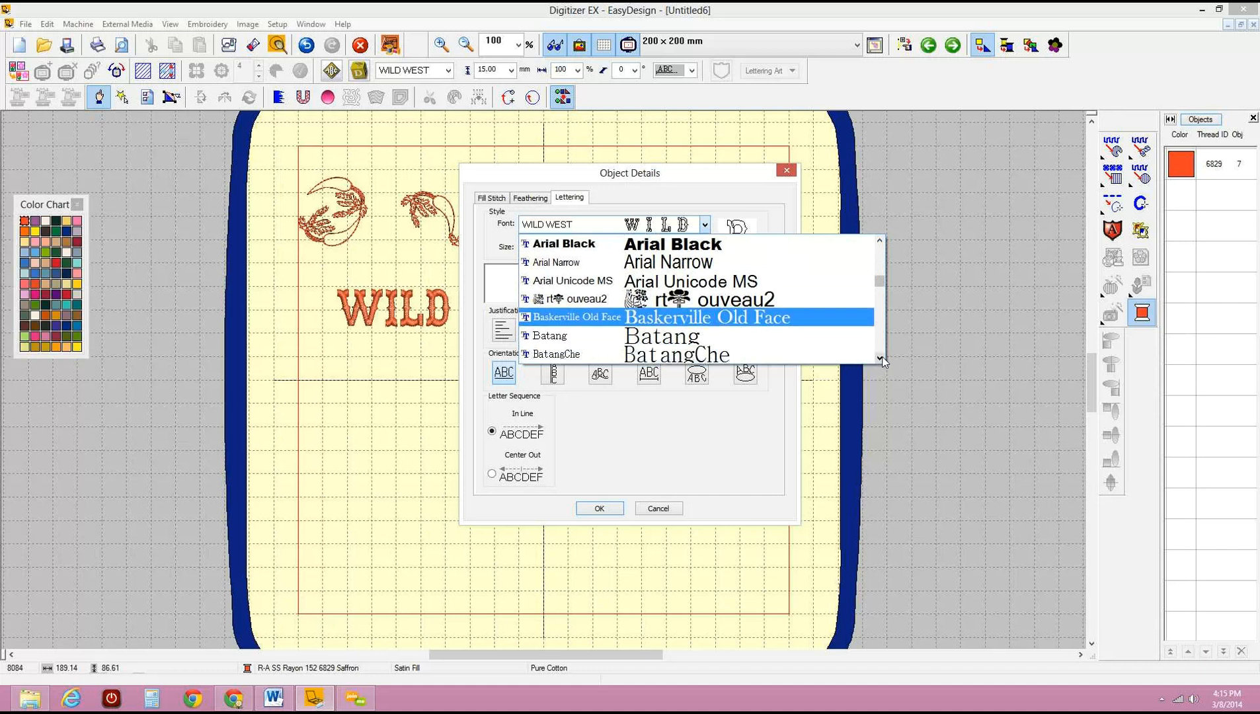
{"action": "left_click", "coordinate": [880, 240]}
{"action": "scroll", "coordinate": [883, 249], "scroll_direction": "up", "scroll_amount": 8}
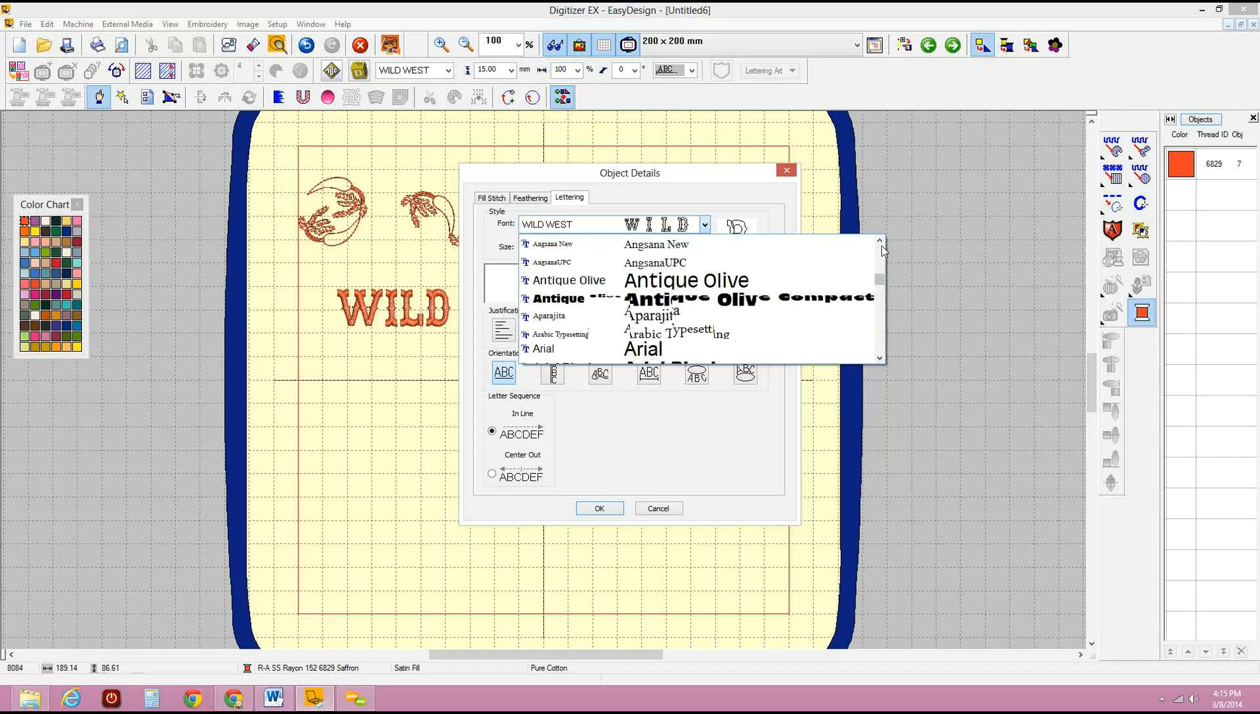
{"action": "scroll", "coordinate": [675, 303], "scroll_direction": "down", "scroll_amount": 1}
Create the lettering "Test" in the Abaddon TrueType font at size 30.00 and place it in the hoop below WILD WILD WEST.
{"action": "left_click", "coordinate": [675, 301]}
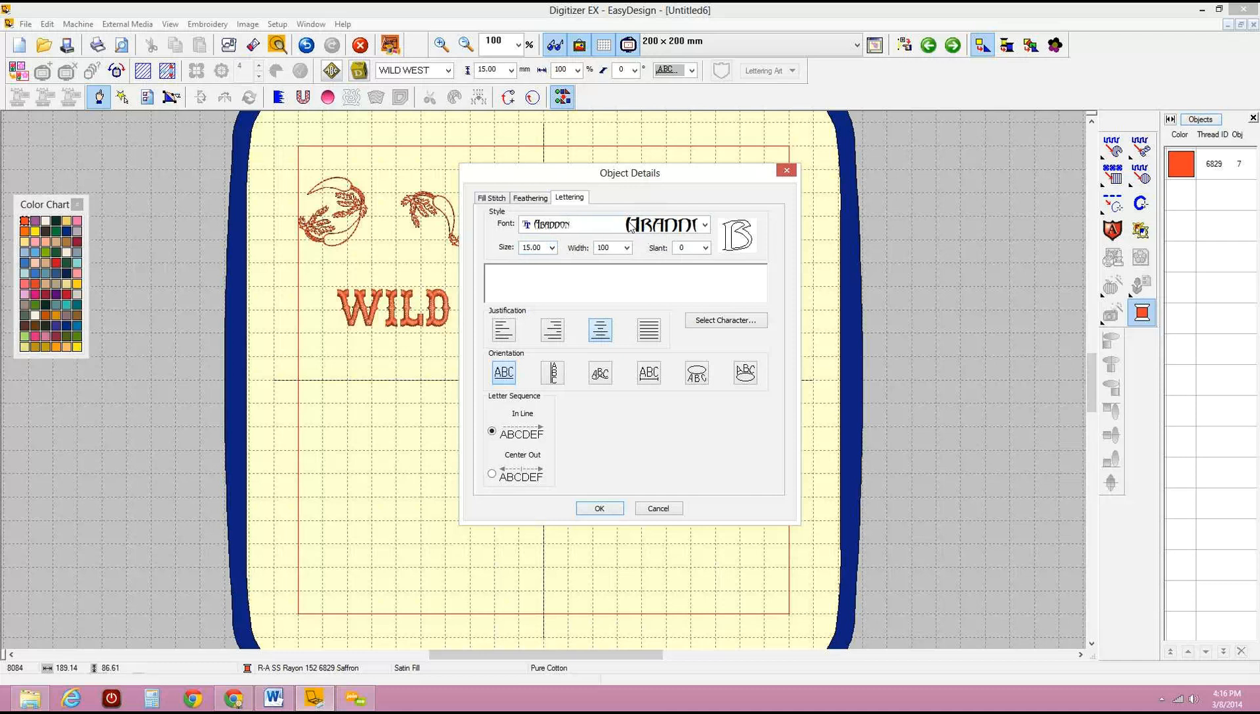
{"action": "left_click", "coordinate": [552, 247]}
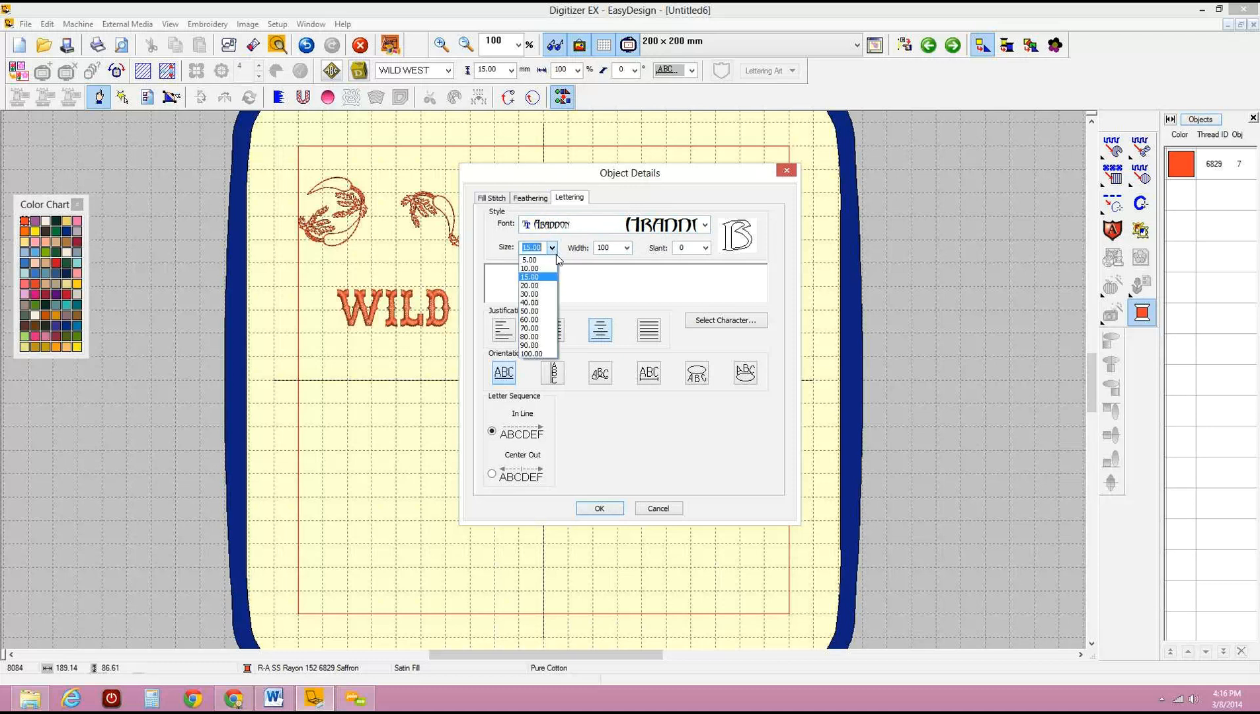
{"action": "left_click", "coordinate": [540, 292]}
{"action": "type", "text": "Test"}
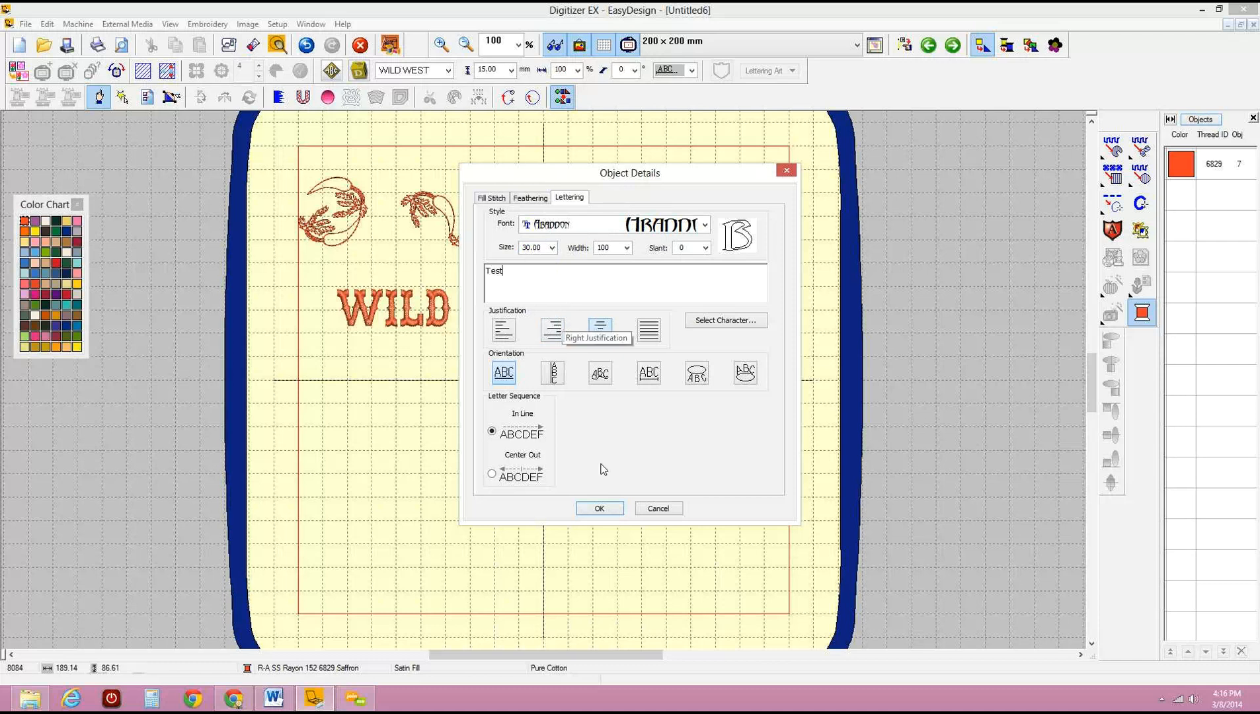
{"action": "left_click", "coordinate": [597, 508]}
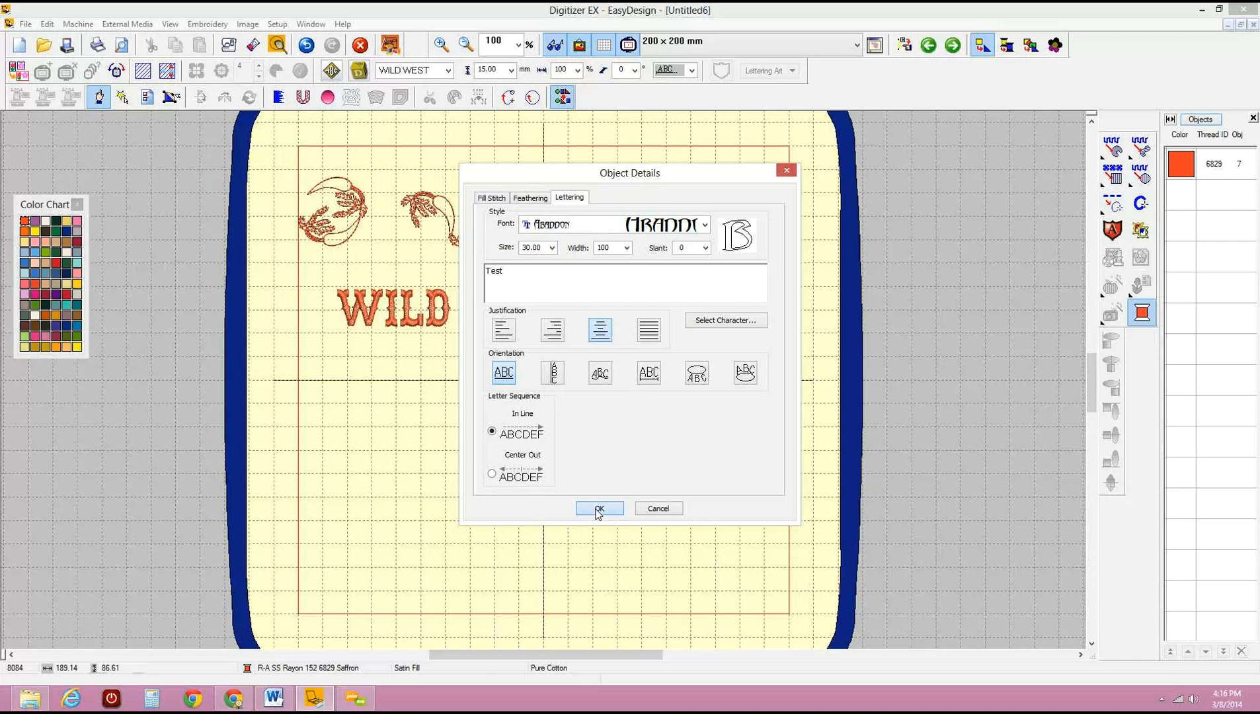
{"action": "left_click", "coordinate": [396, 409]}
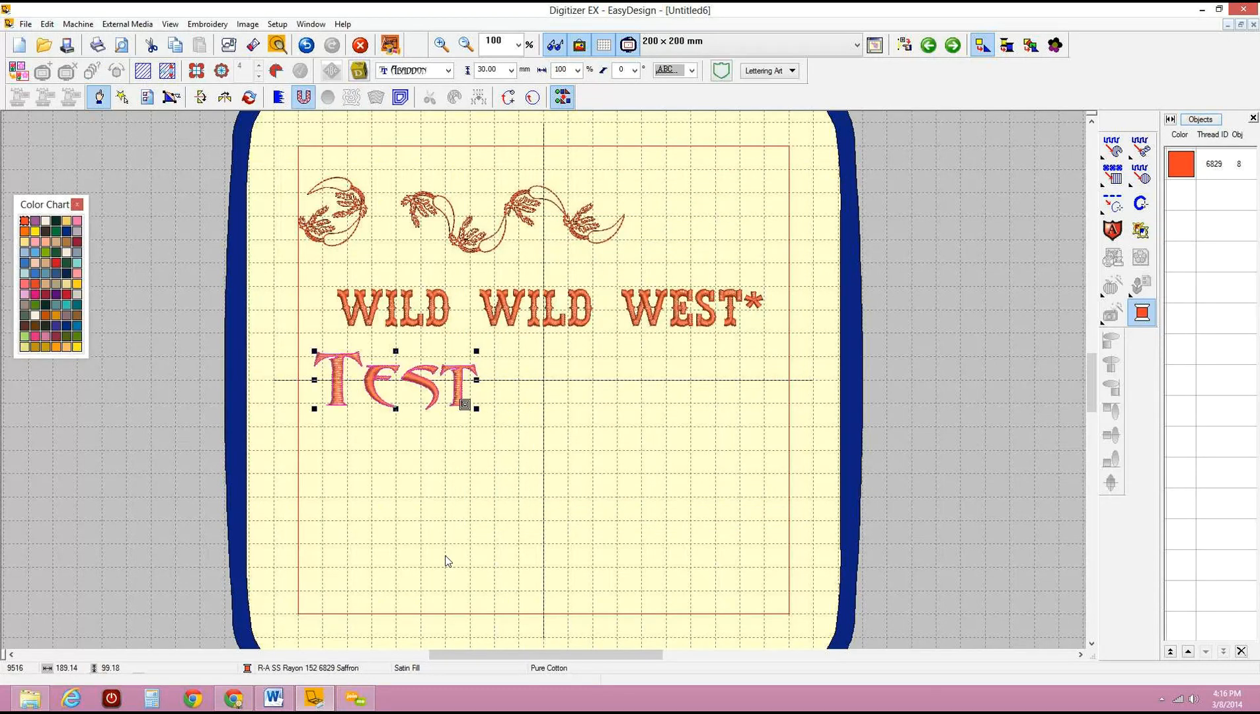
Enlarge the "Test" lettering proportionally to a size of about 78.6, and delete it from the hoop.
{"action": "left_click_drag", "start_coordinate": [475, 409], "coordinate": [696, 486]}
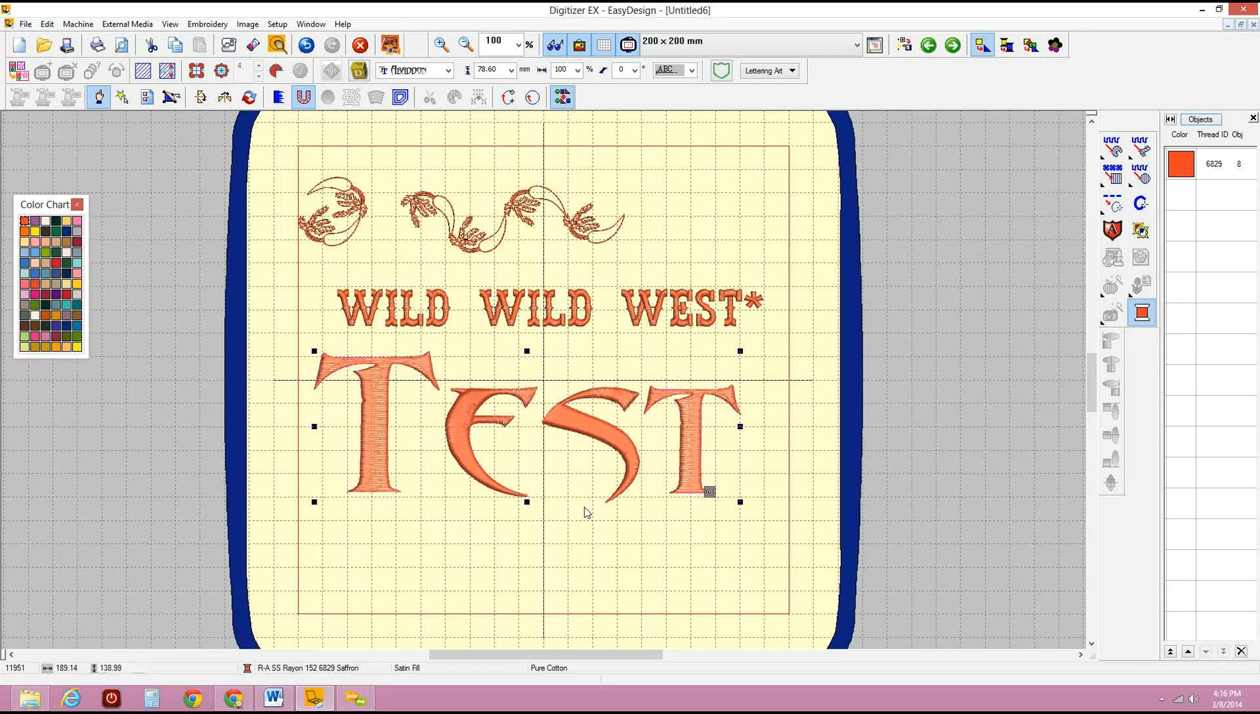
{"action": "key", "text": "Delete"}
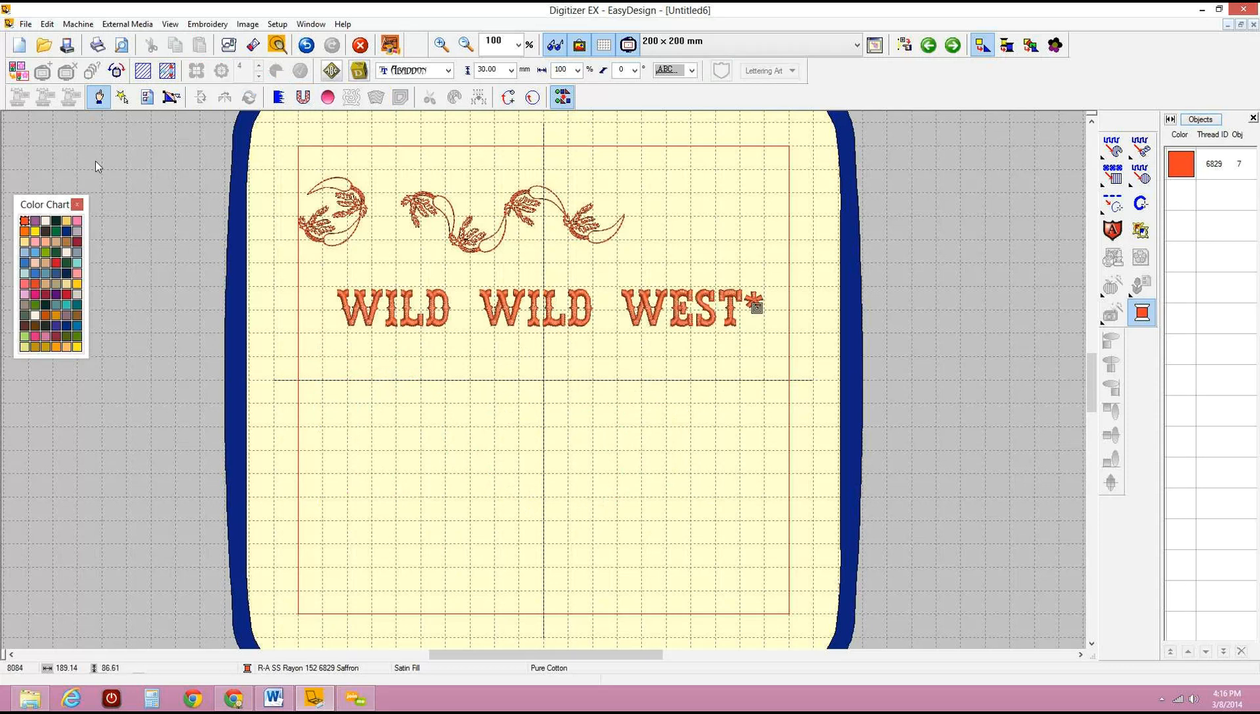
Start a new lettering object, browse the TrueType fonts from A to D, and choose the DecoCaps font.
{"action": "left_click", "coordinate": [366, 71]}
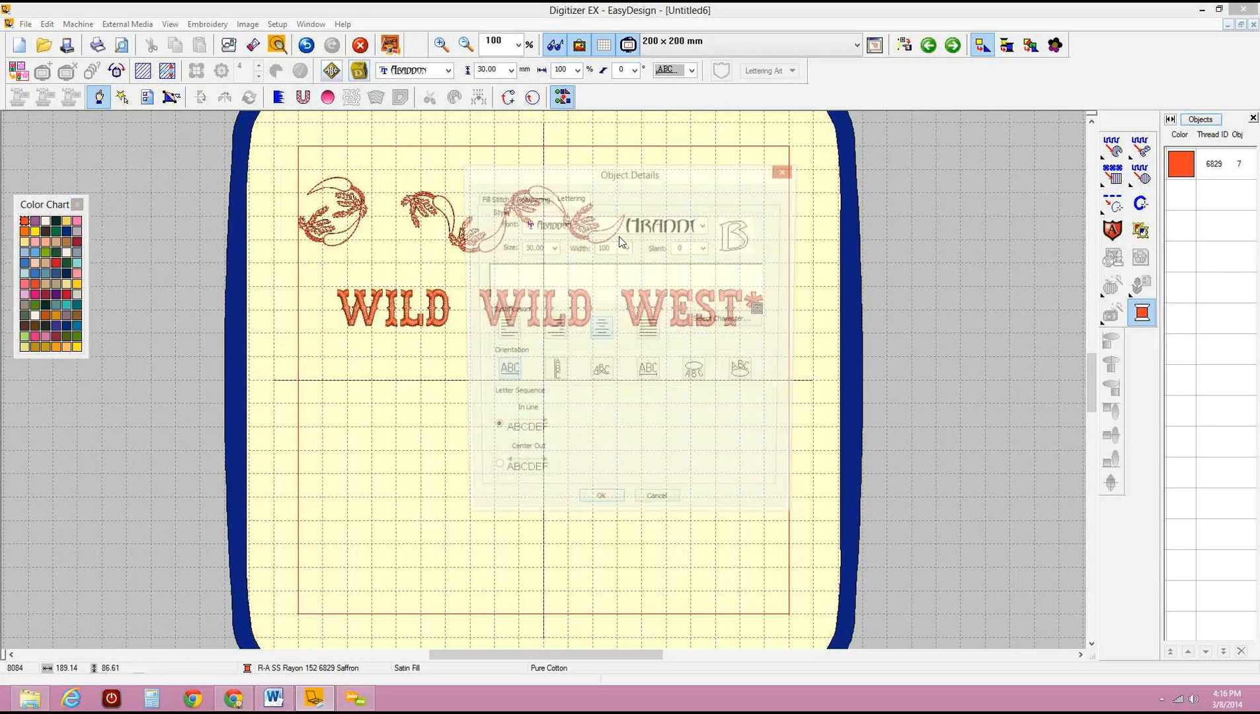
{"action": "left_click", "coordinate": [706, 226]}
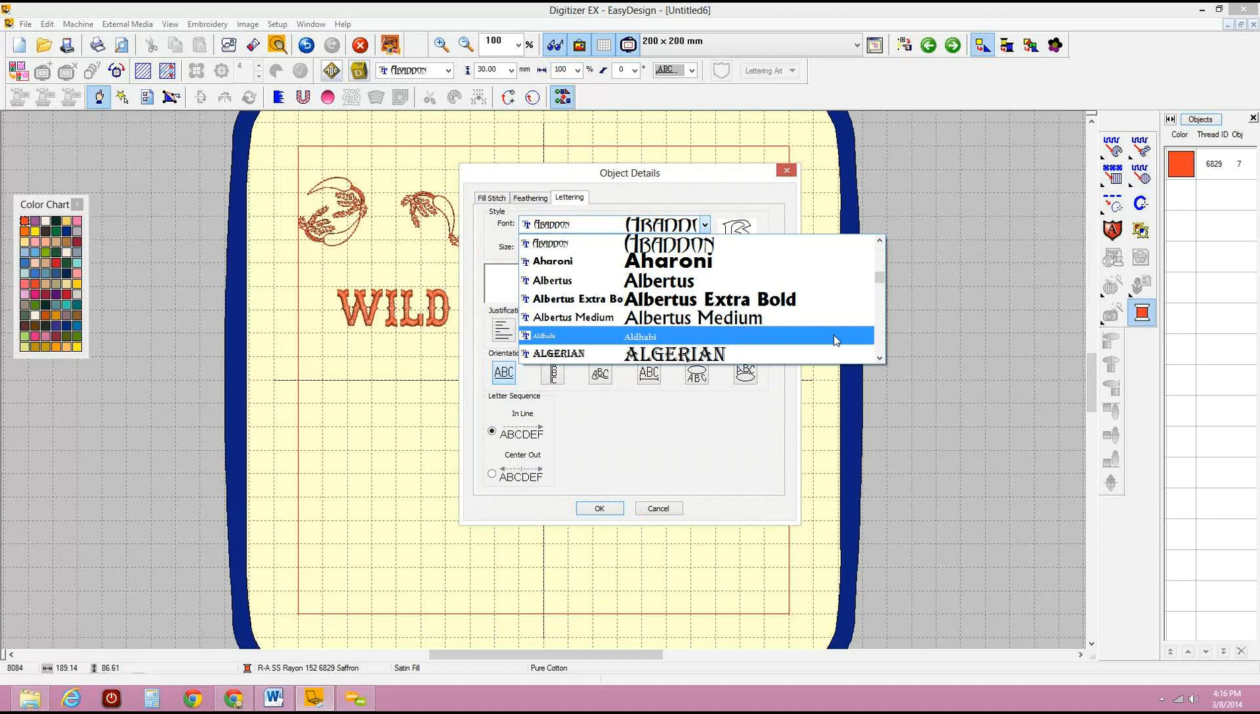
{"action": "scroll", "coordinate": [883, 340], "scroll_direction": "down", "scroll_amount": 7}
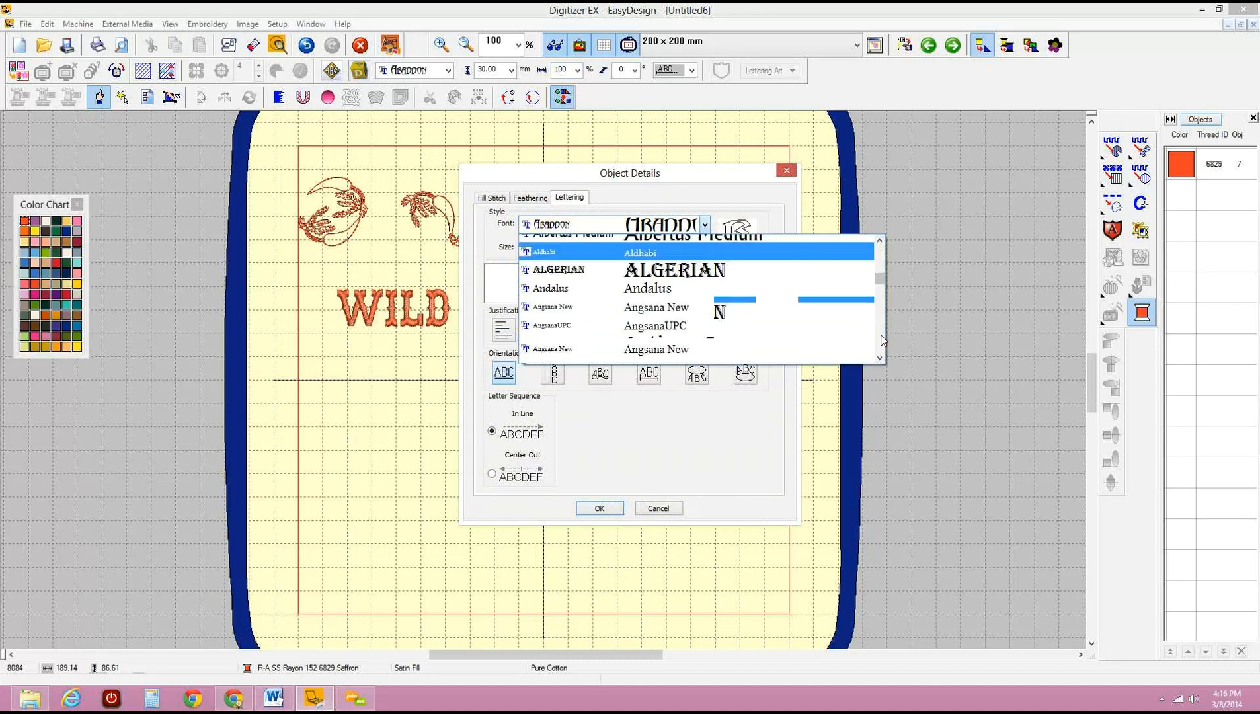
{"action": "left_click", "coordinate": [880, 240]}
{"action": "left_click", "coordinate": [880, 241]}
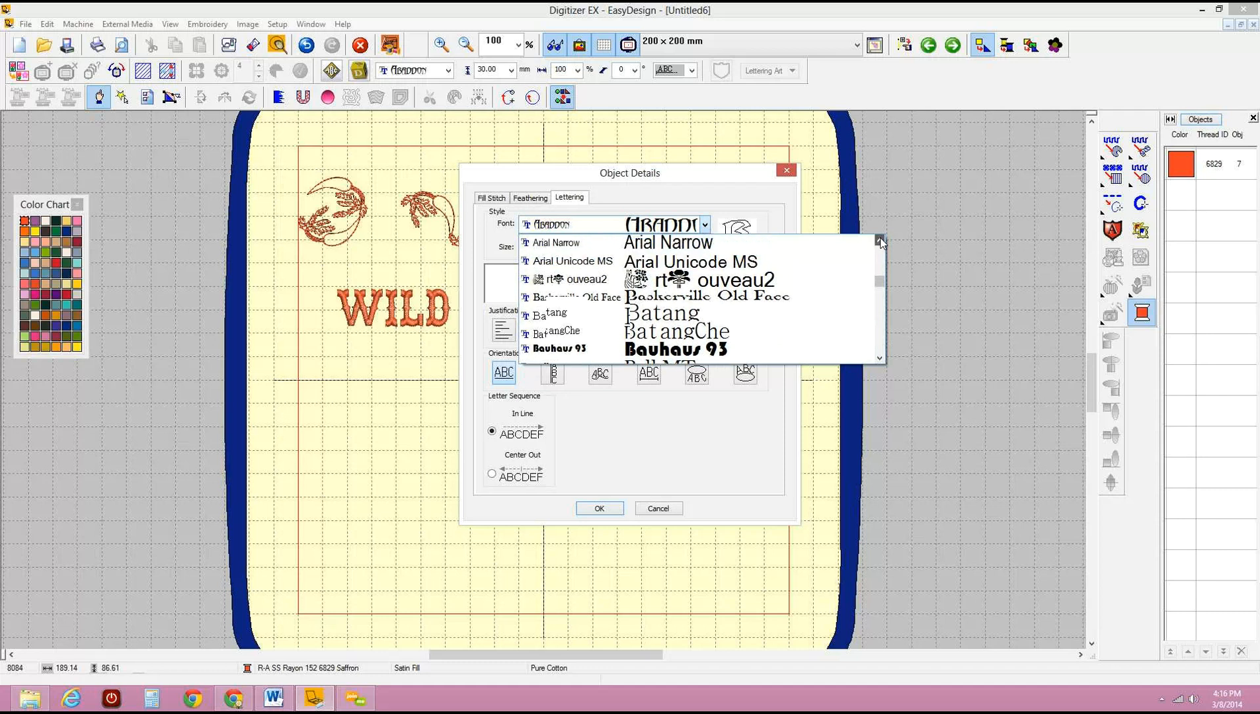
{"action": "left_click", "coordinate": [881, 341]}
{"action": "scroll", "coordinate": [881, 341], "scroll_direction": "down", "scroll_amount": 3}
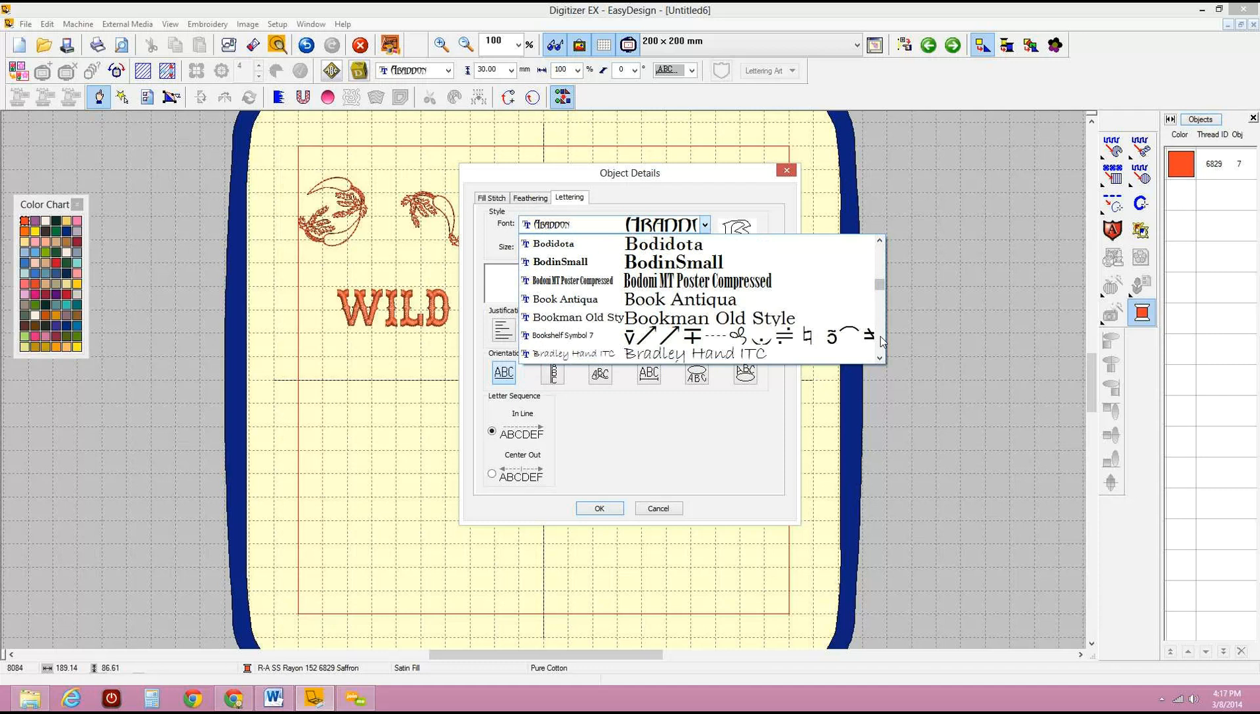
{"action": "scroll", "coordinate": [881, 341], "scroll_direction": "down", "scroll_amount": 5}
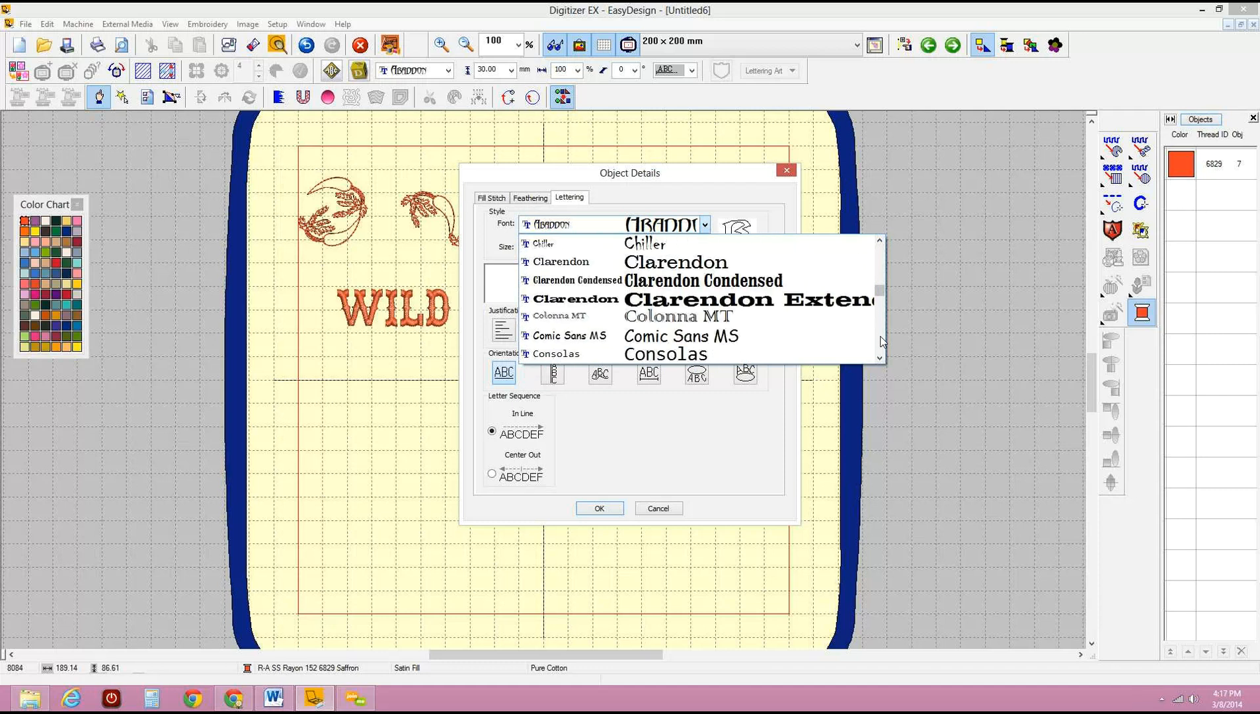
{"action": "scroll", "coordinate": [880, 341], "scroll_direction": "down", "scroll_amount": 4}
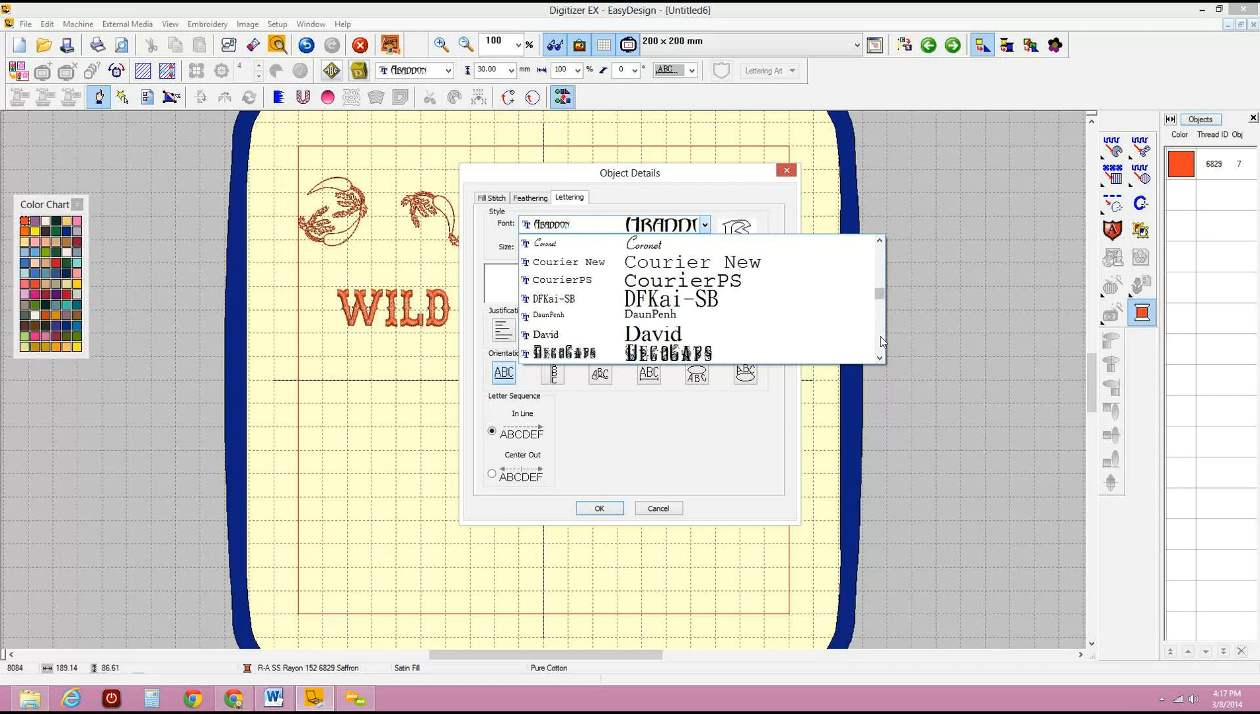
{"action": "left_click", "coordinate": [701, 354]}
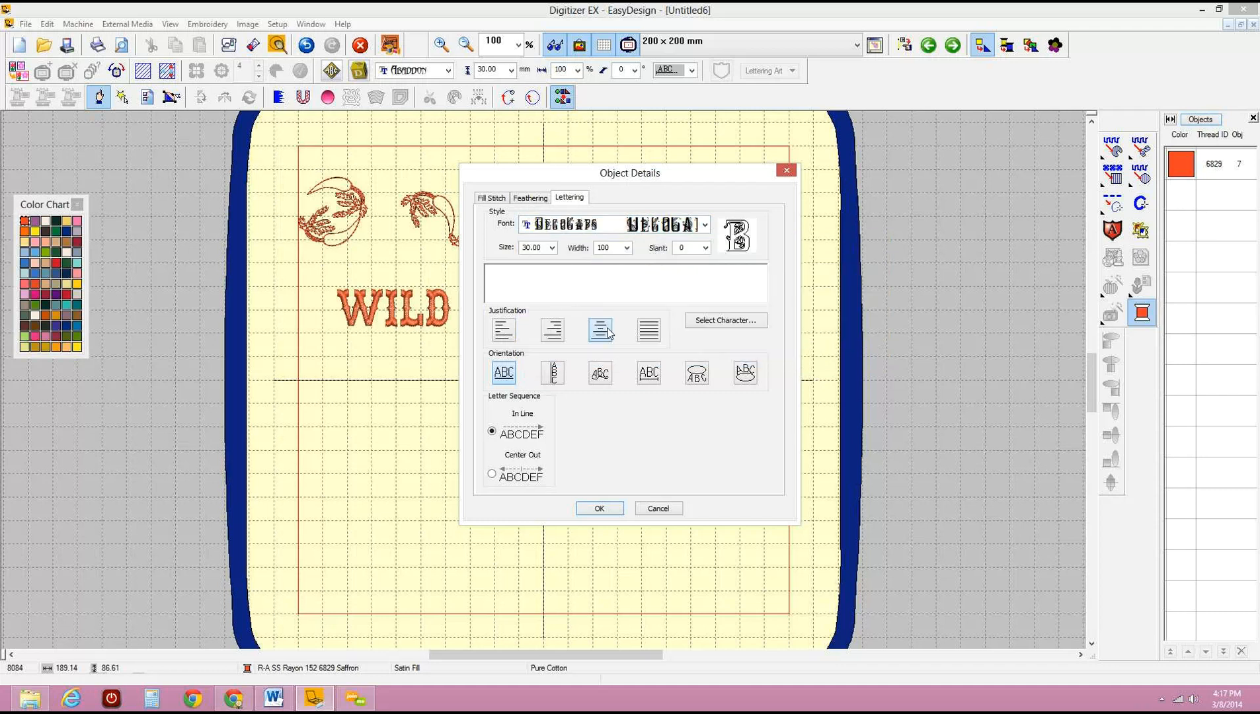
Create the lettering "DECO" at size 40.00 and position it in the hoop below WILD WILD WEST.
{"action": "left_click", "coordinate": [596, 283]}
{"action": "type", "text": "Deco"}
{"action": "left_click_drag", "start_coordinate": [519, 272], "coordinate": [487, 271]}
{"action": "type", "text": "ECO"}
{"action": "left_click", "coordinate": [552, 248]}
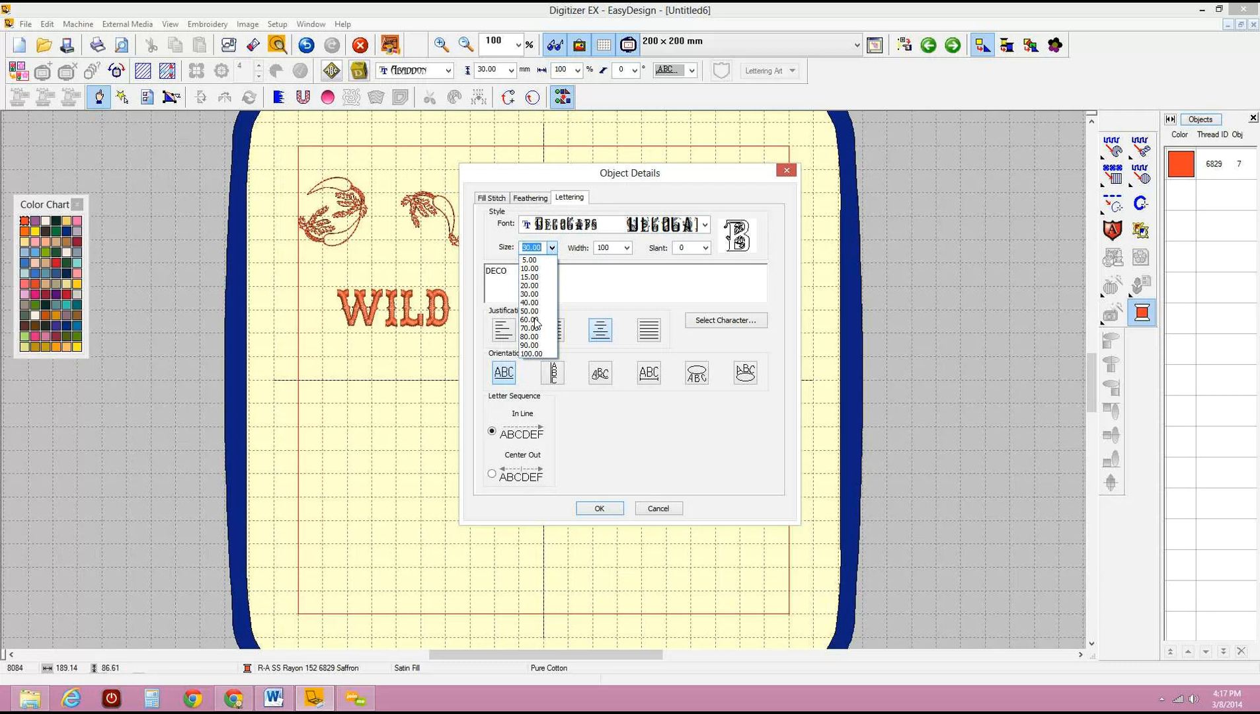
{"action": "left_click", "coordinate": [537, 303]}
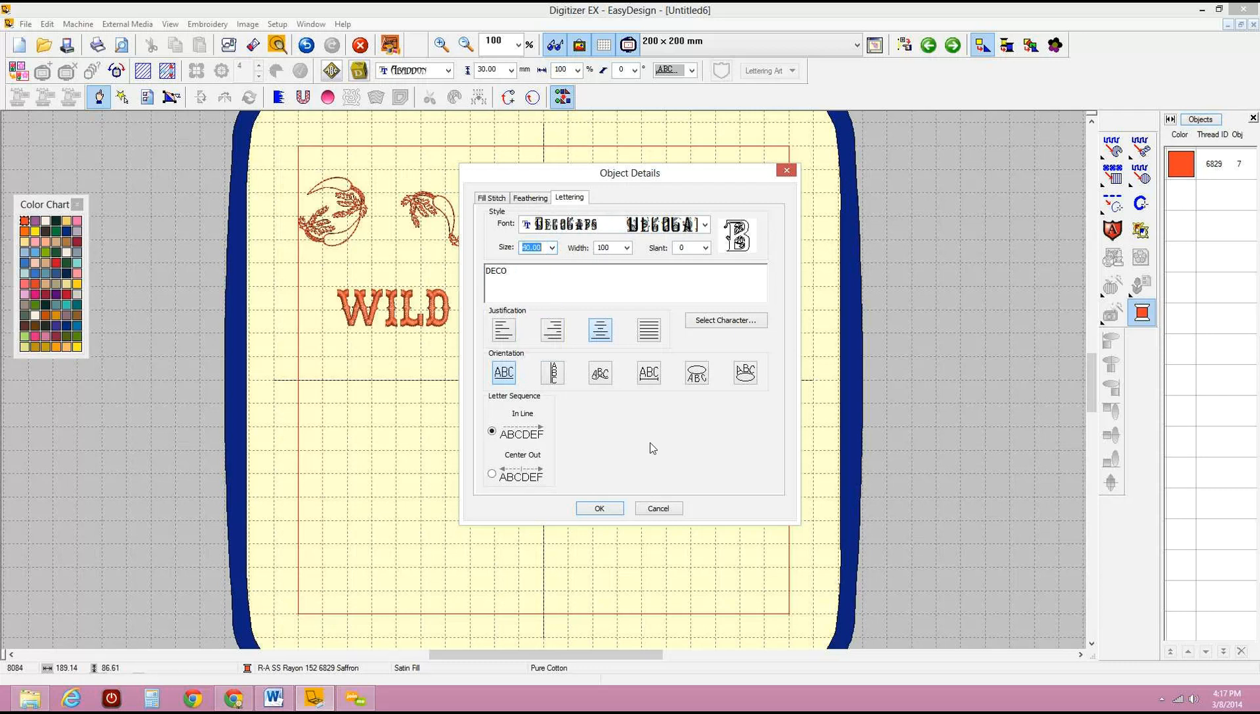
{"action": "left_click", "coordinate": [601, 509]}
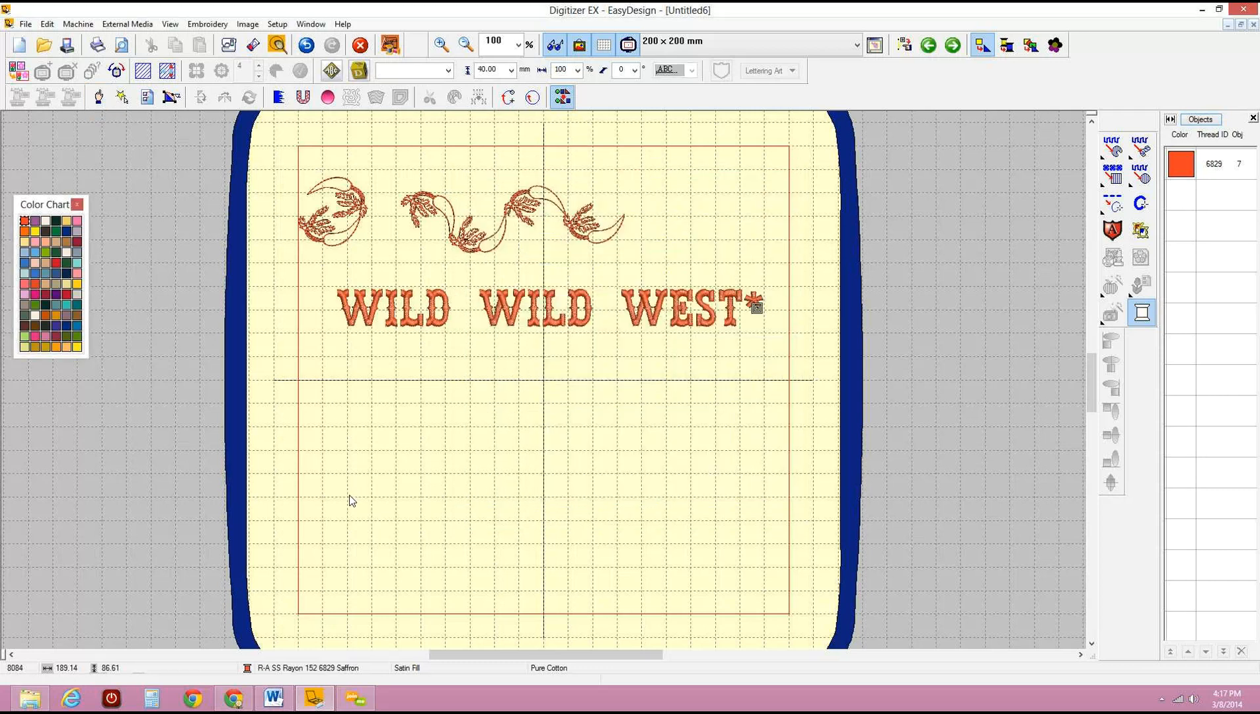
{"action": "left_click", "coordinate": [540, 520]}
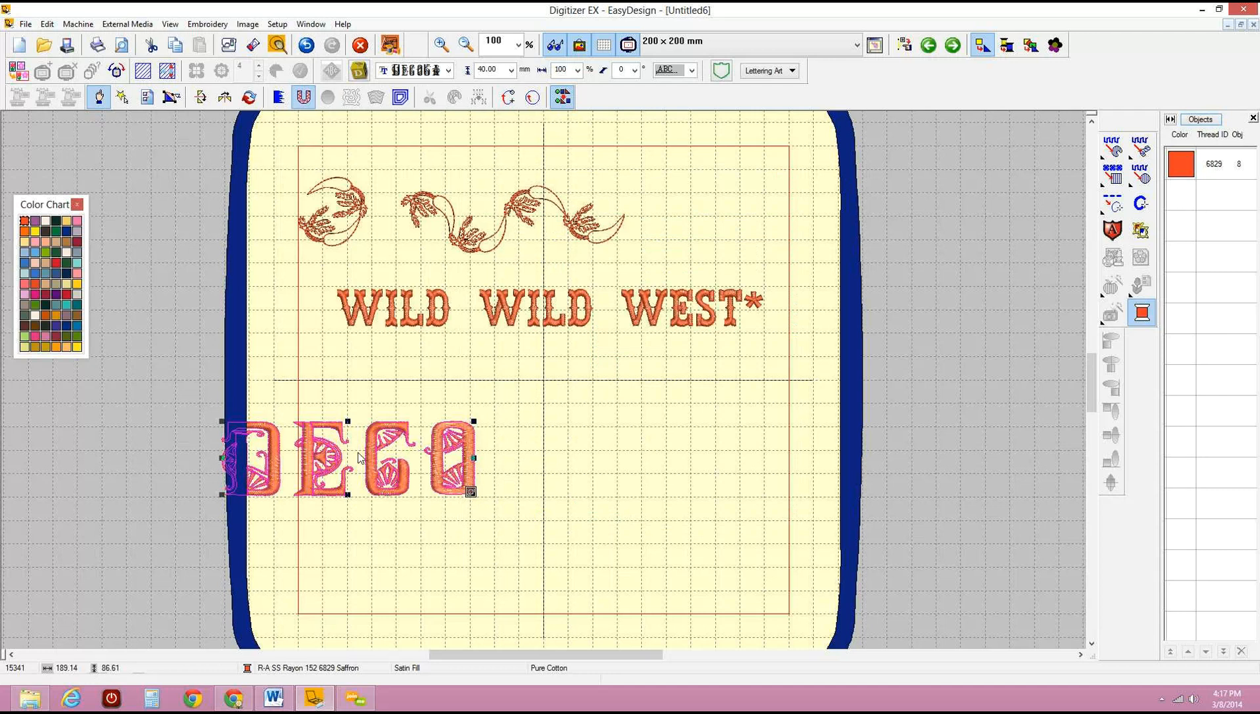
{"action": "left_click_drag", "start_coordinate": [364, 457], "coordinate": [500, 437]}
{"action": "left_click", "coordinate": [693, 504]}
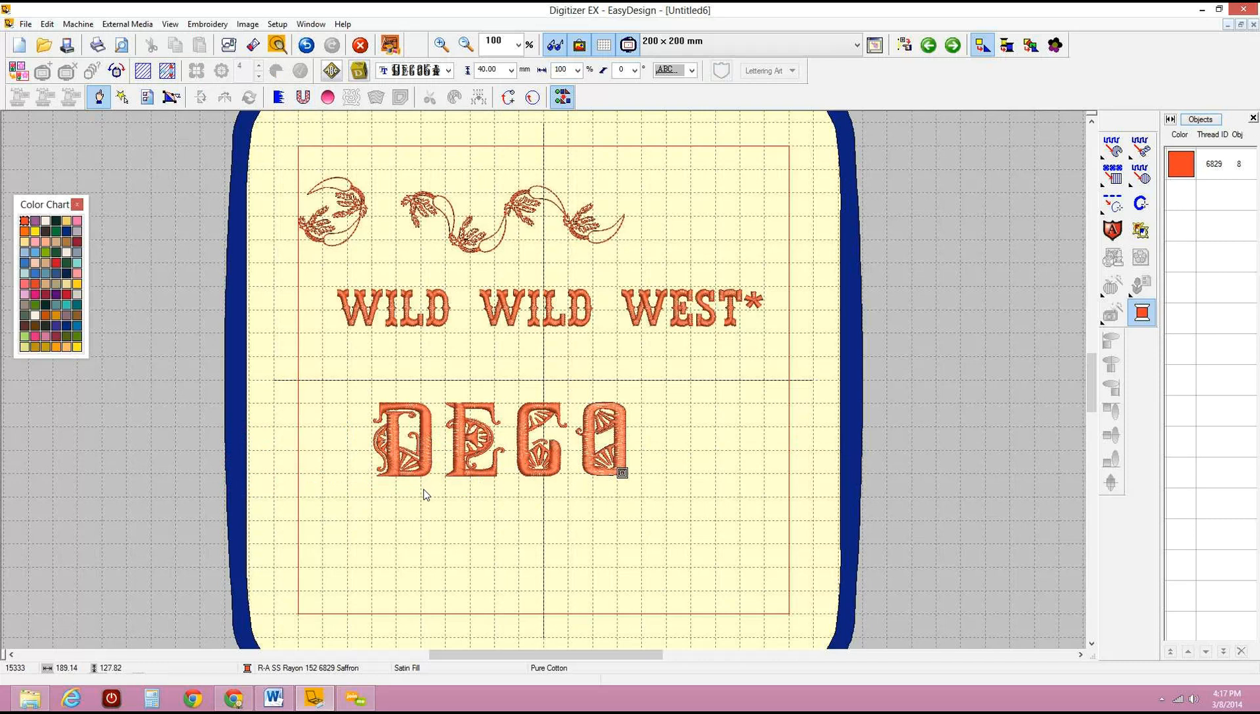
Examine the stitching of the DECO lettering up close, and delete that lettering from the hoop.
{"action": "left_click", "coordinate": [440, 45]}
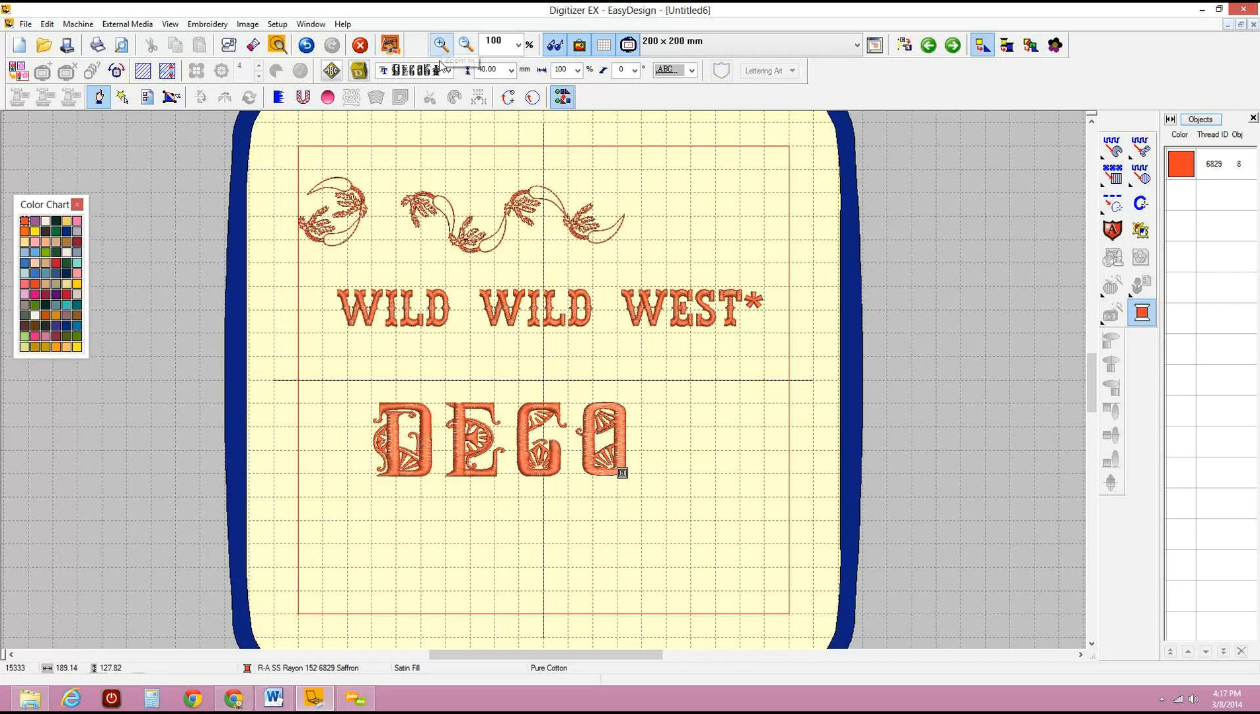
{"action": "left_click_drag", "start_coordinate": [334, 391], "coordinate": [685, 513]}
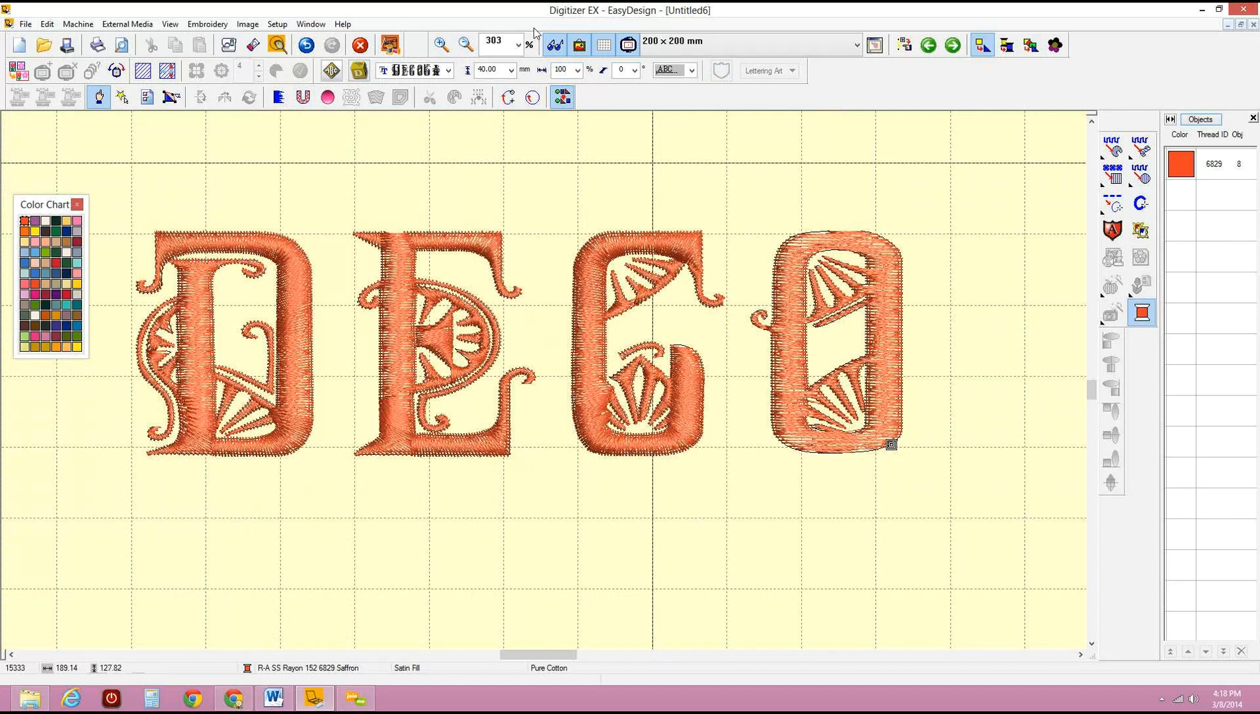
{"action": "left_click", "coordinate": [519, 44]}
{"action": "left_click", "coordinate": [507, 86]}
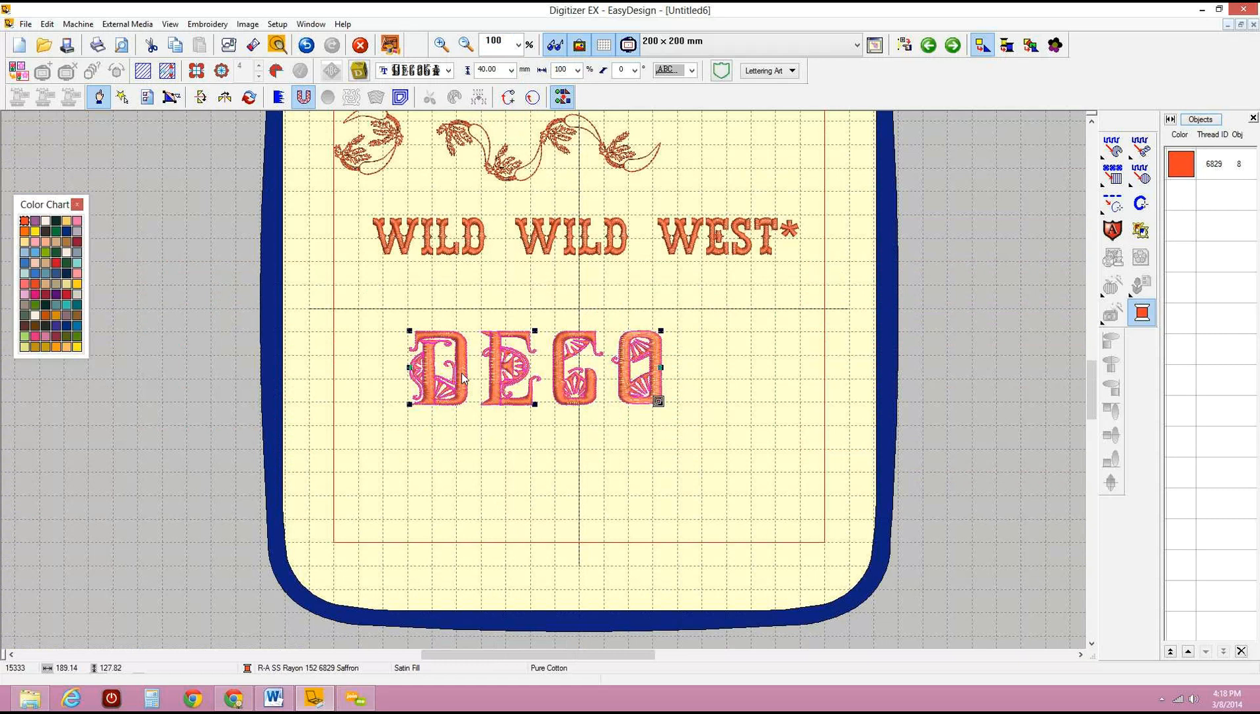
{"action": "key", "text": "Delete"}
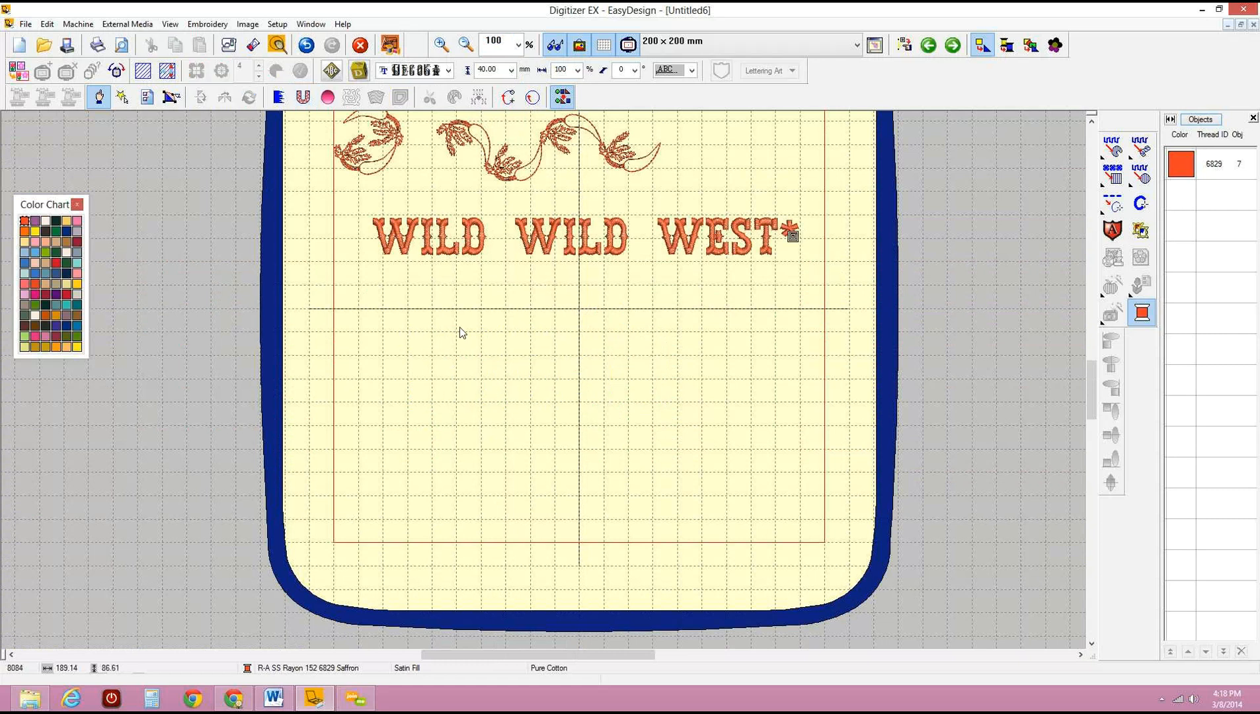
Open the object details of the WILD WILD WEST lettering and remove the asterisk from its text.
{"action": "left_click", "coordinate": [447, 242]}
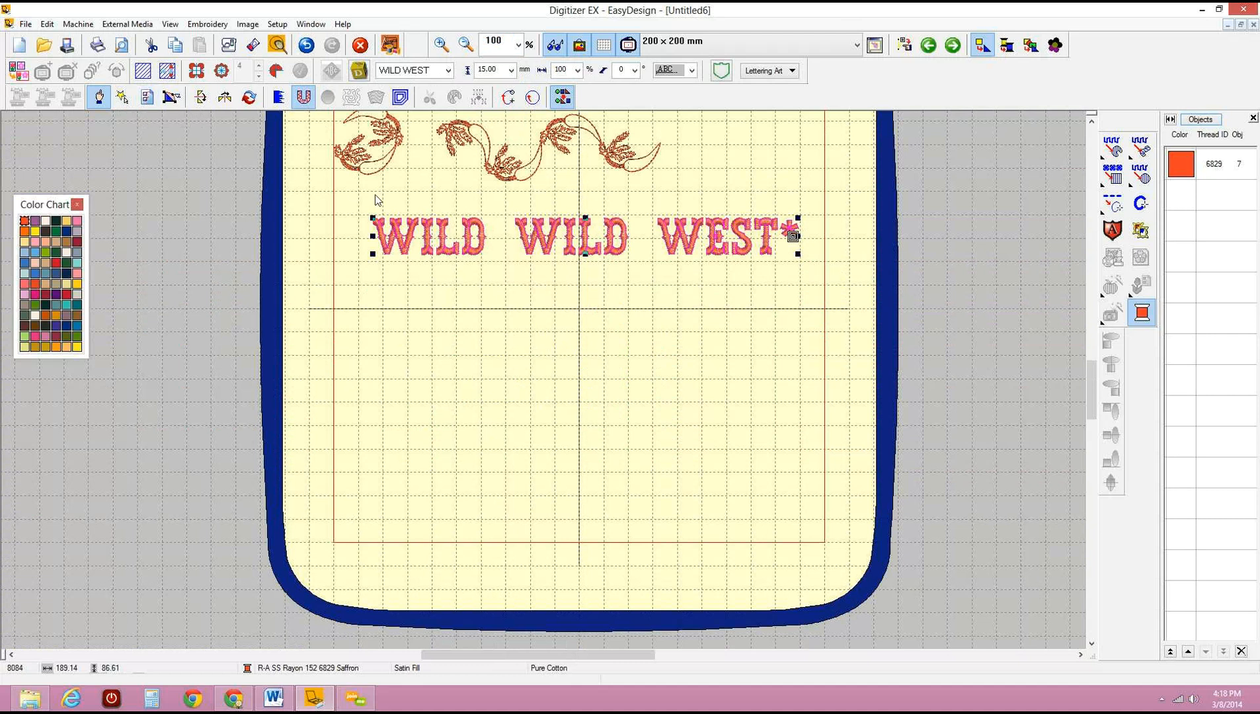
{"action": "double_click", "coordinate": [415, 234]}
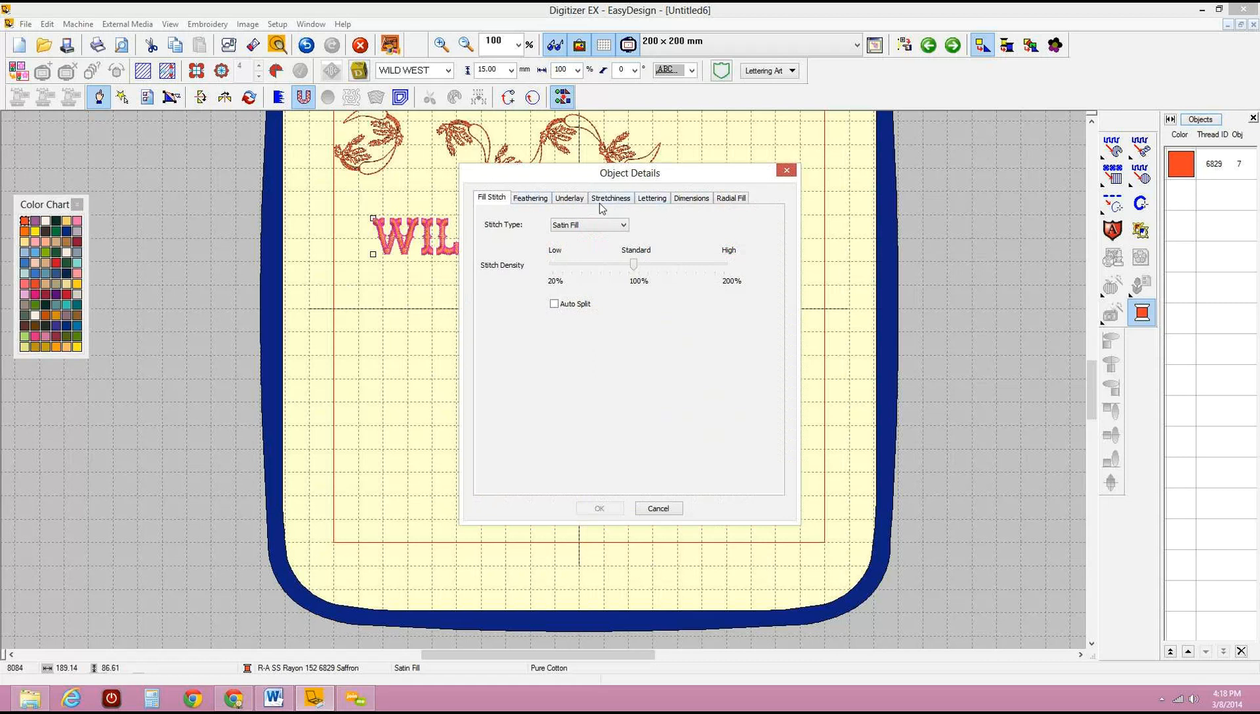
{"action": "left_click", "coordinate": [655, 197]}
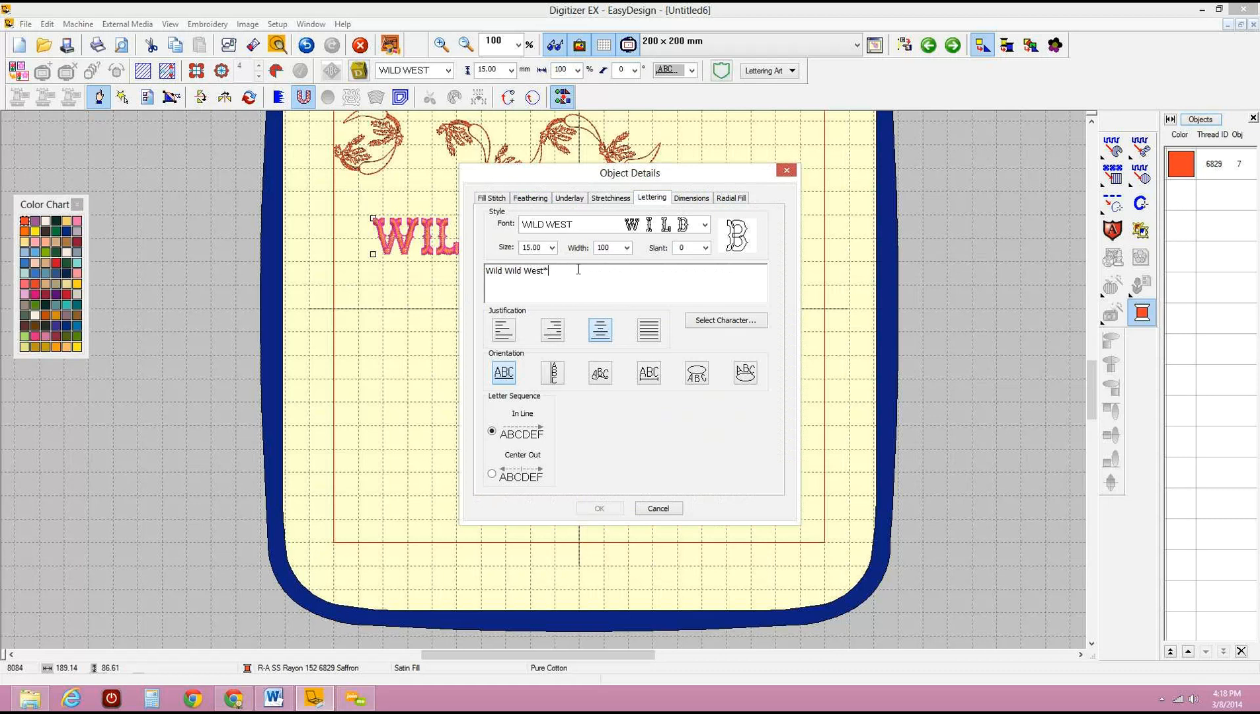
{"action": "key", "text": "BackSpace"}
{"action": "left_click_drag", "start_coordinate": [666, 169], "coordinate": [817, 78]}
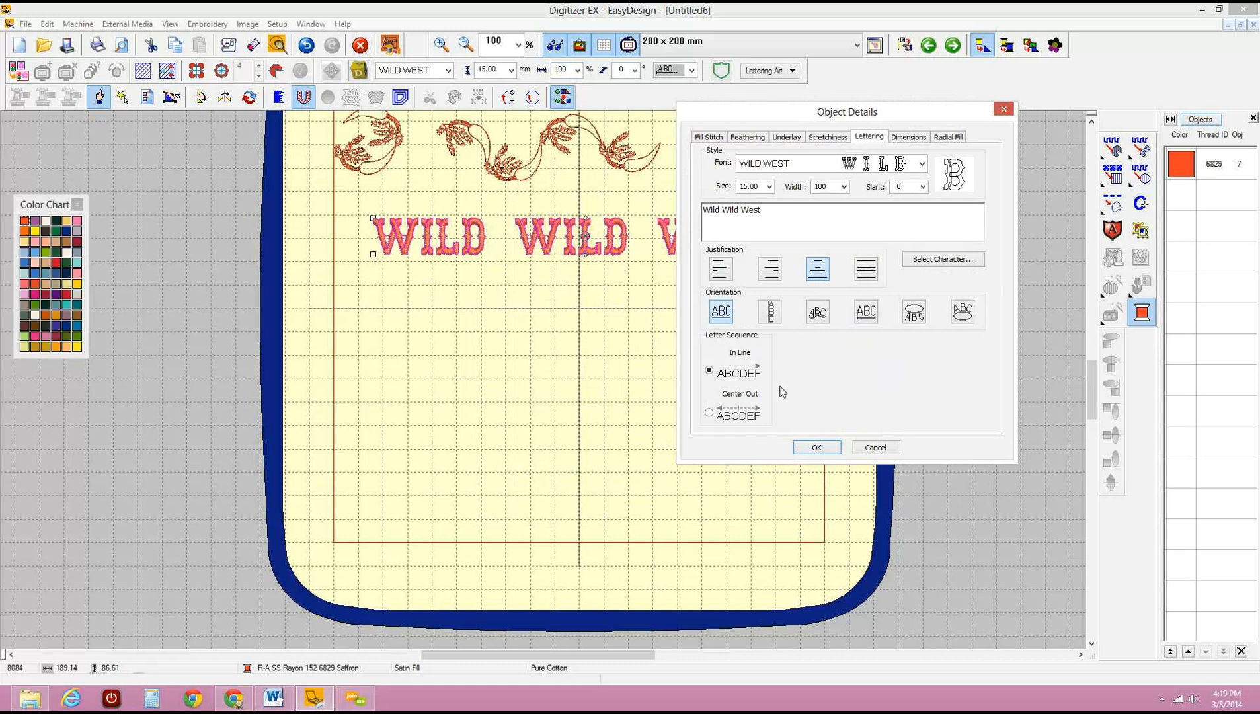
Apply the Free Line Vertical orientation to the lettering, keeping the In Line letter sequence.
{"action": "left_click", "coordinate": [711, 416]}
{"action": "left_click", "coordinate": [710, 372]}
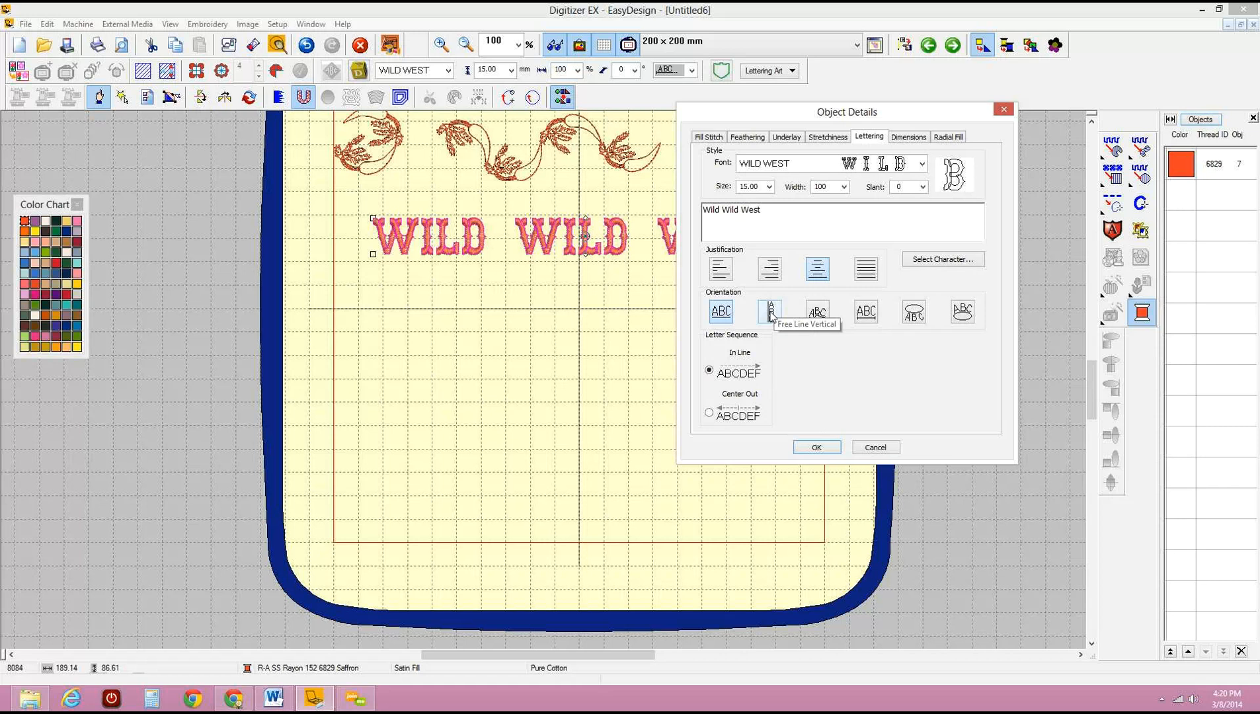
{"action": "left_click", "coordinate": [770, 311]}
{"action": "left_click", "coordinate": [819, 447]}
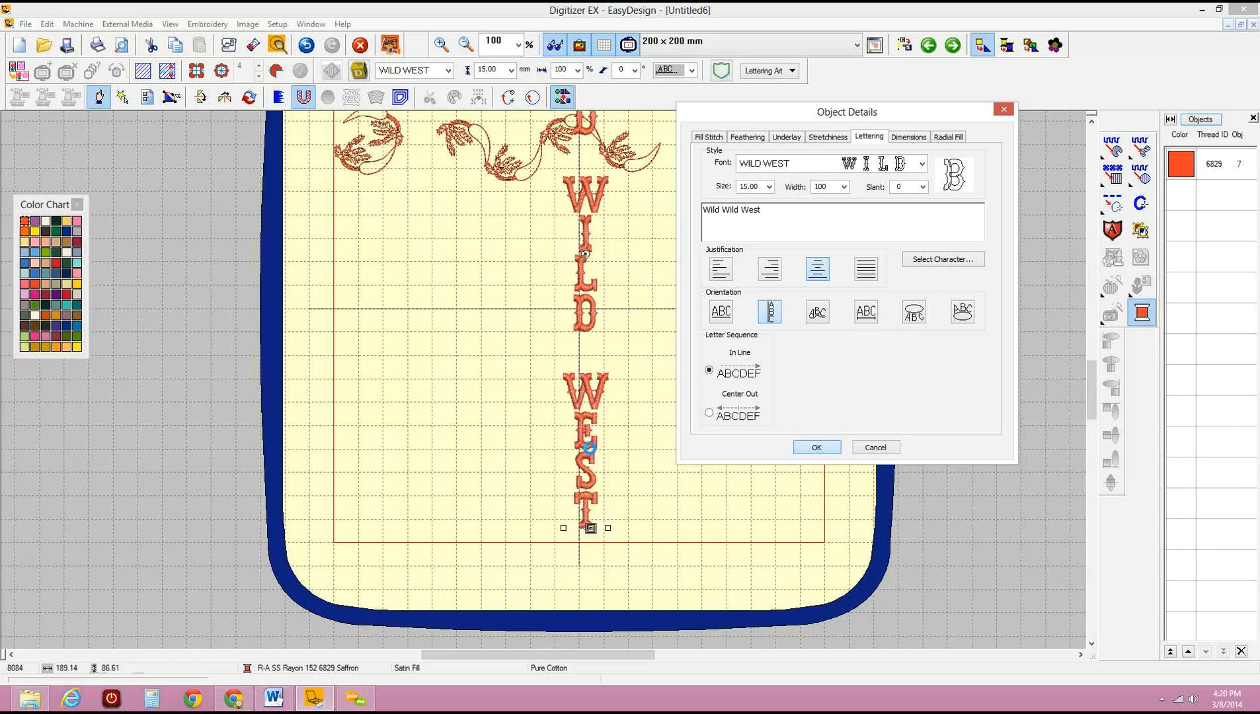
Move the vertical lettering to the right part of the hoop and shrink it to a size of 10.86 so it fits the sewing area.
{"action": "left_click", "coordinate": [518, 45]}
{"action": "left_click", "coordinate": [508, 75]}
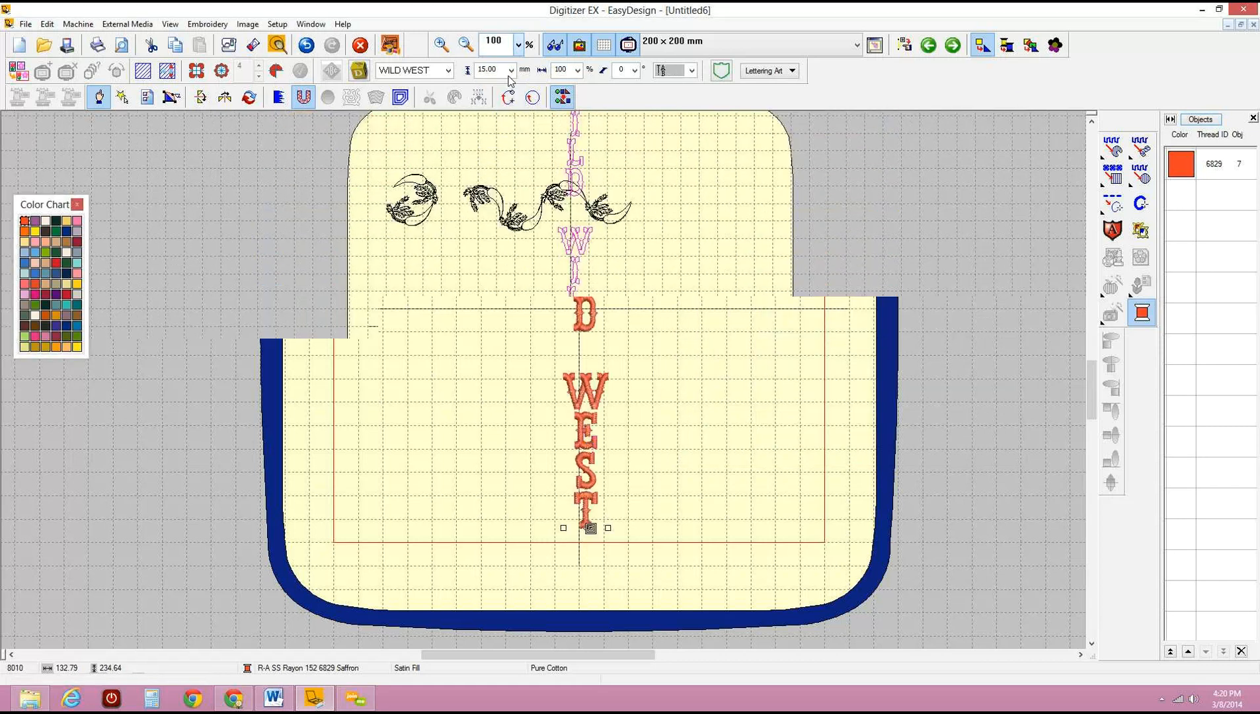
{"action": "left_click_drag", "start_coordinate": [604, 186], "coordinate": [719, 227]}
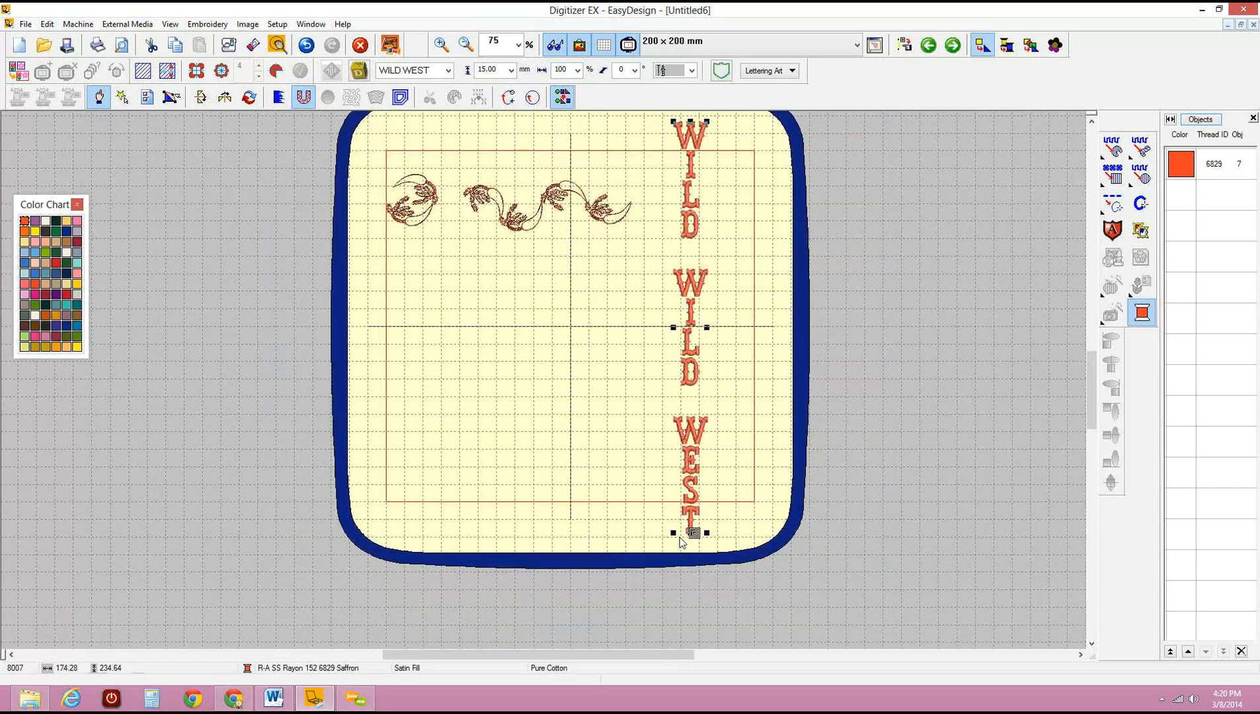
{"action": "left_click_drag", "start_coordinate": [674, 532], "coordinate": [683, 419]}
{"action": "left_click_drag", "start_coordinate": [696, 190], "coordinate": [686, 256]}
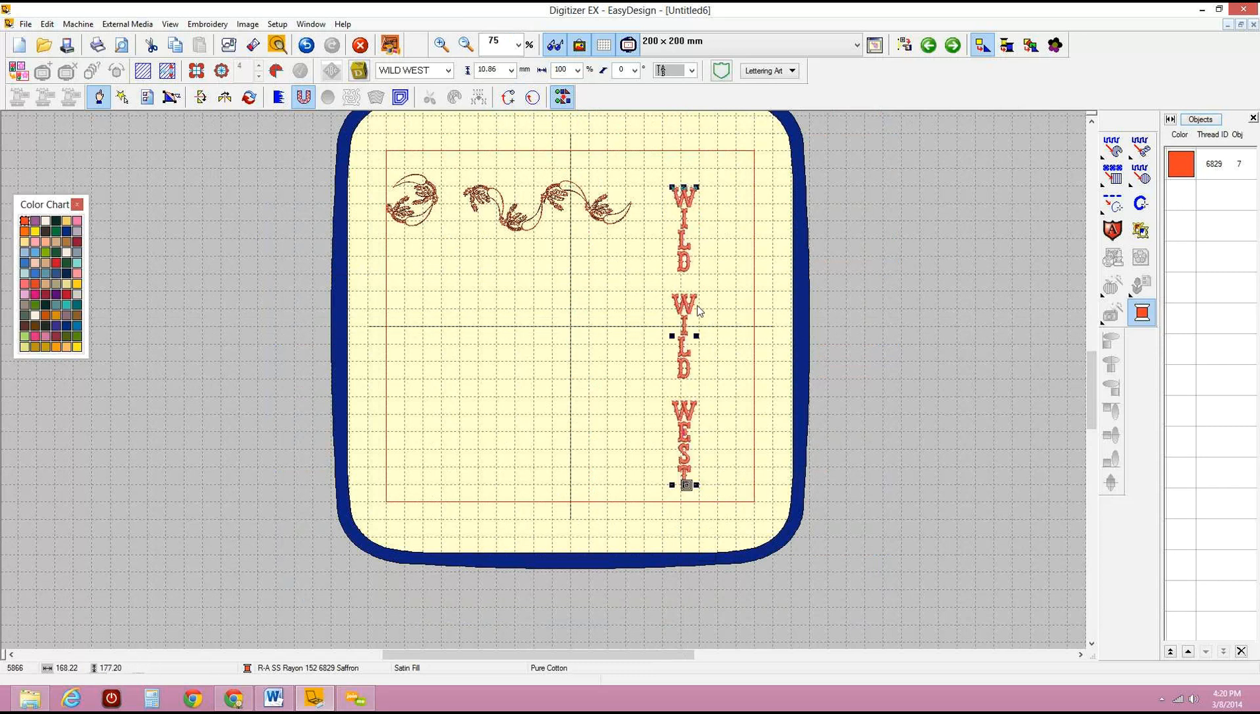
Undo the moves, the resizing and the vertical orientation change of the WILD WILD WEST lettering.
{"action": "left_click", "coordinate": [302, 49]}
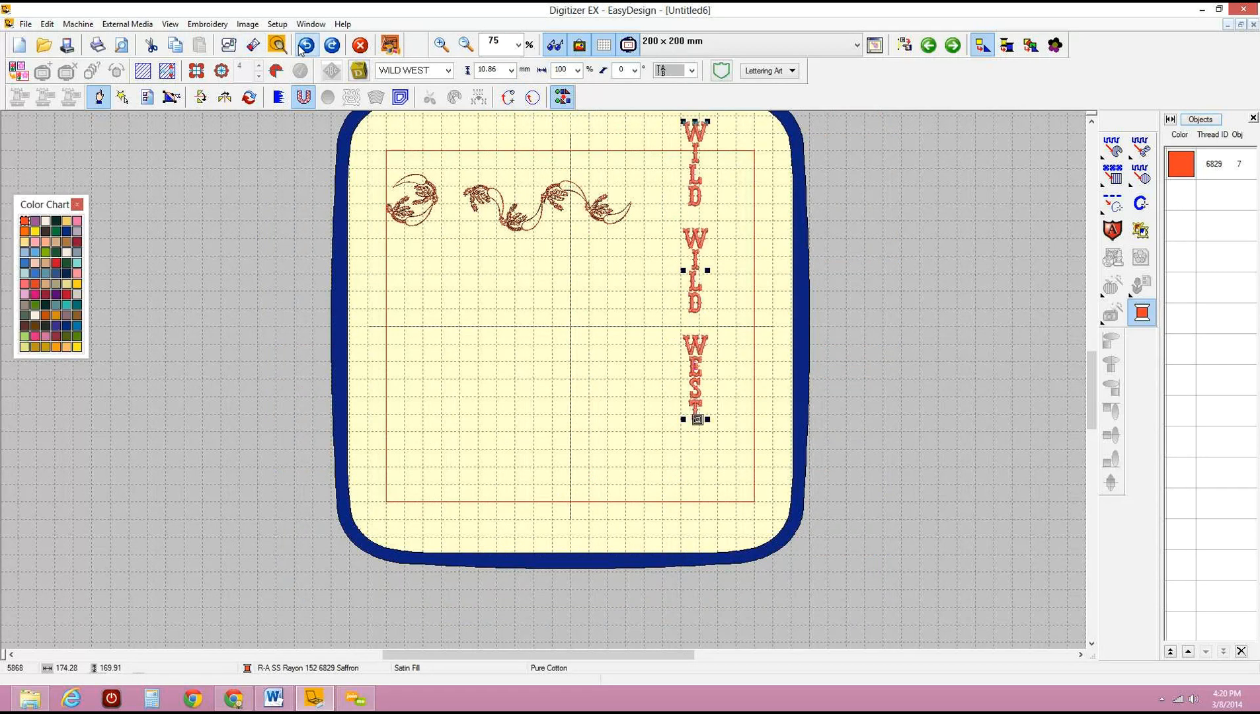
{"action": "left_click", "coordinate": [304, 47]}
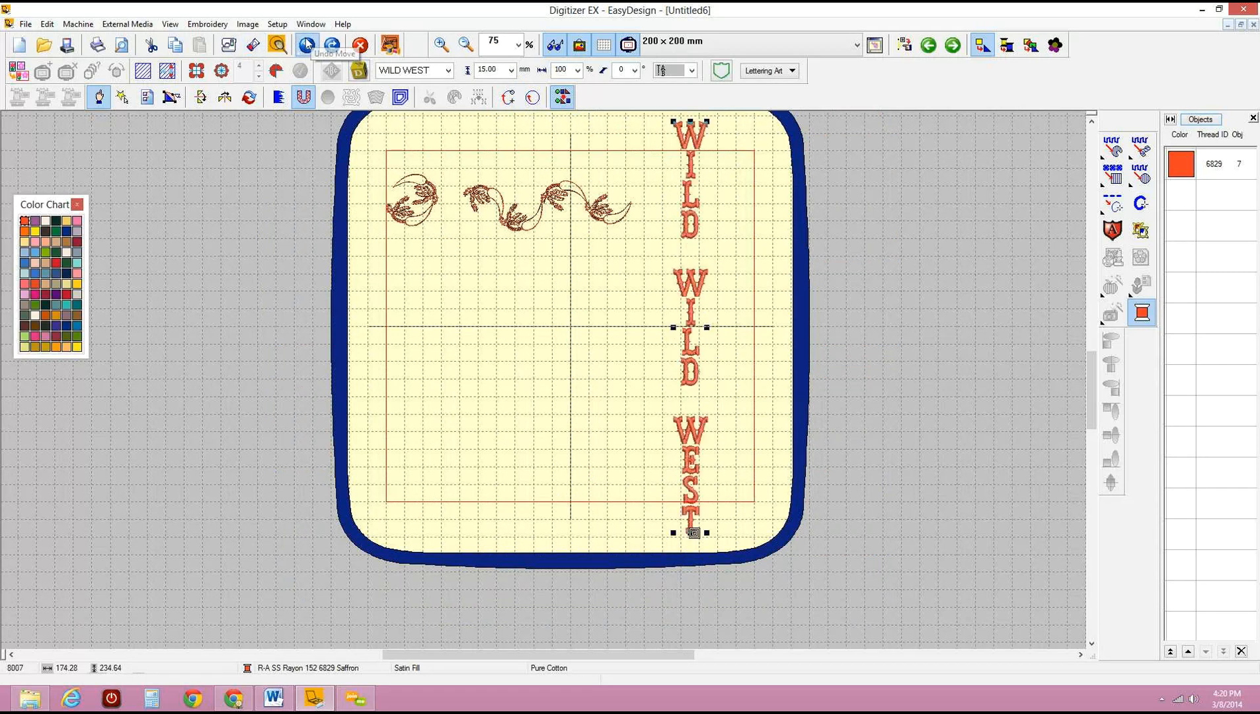
{"action": "left_click", "coordinate": [305, 45]}
{"action": "left_click", "coordinate": [305, 45]}
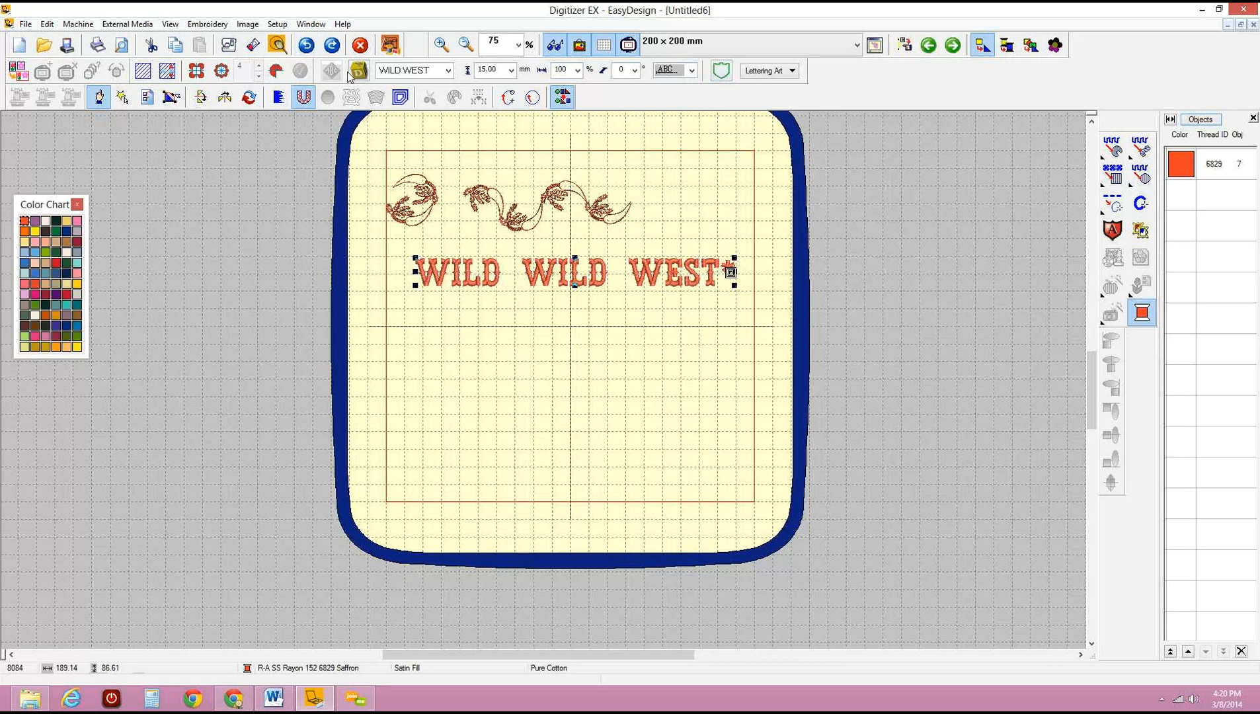
Apply Curved lettering art to WILD WILD WEST, try bending its lower and upper edges downward, and undo both bends.
{"action": "left_click", "coordinate": [792, 71]}
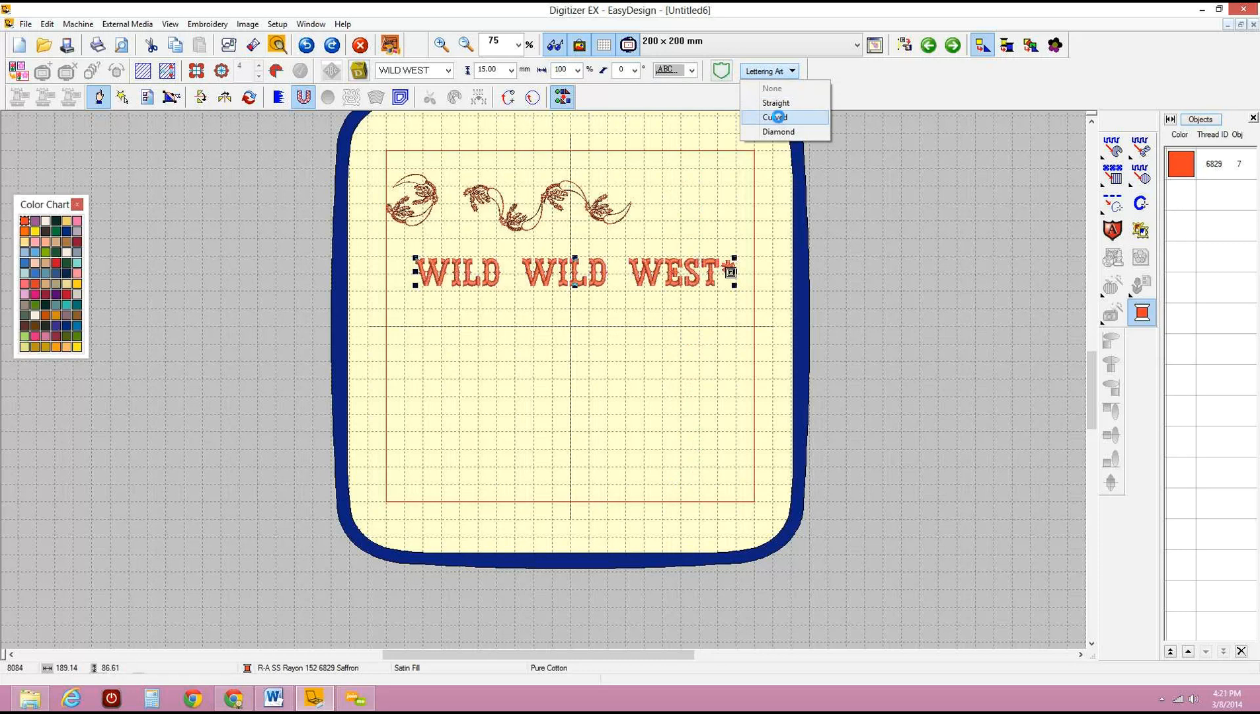
{"action": "left_click", "coordinate": [781, 118]}
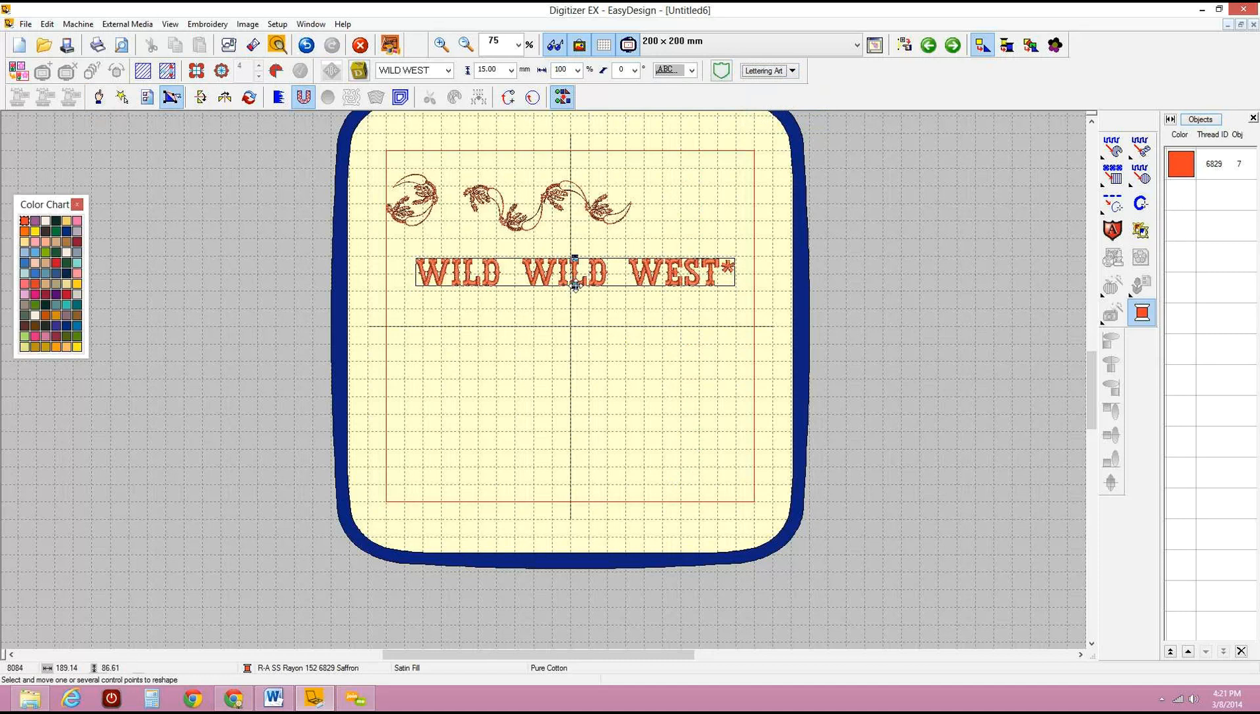
{"action": "left_click_drag", "start_coordinate": [575, 286], "coordinate": [575, 342]}
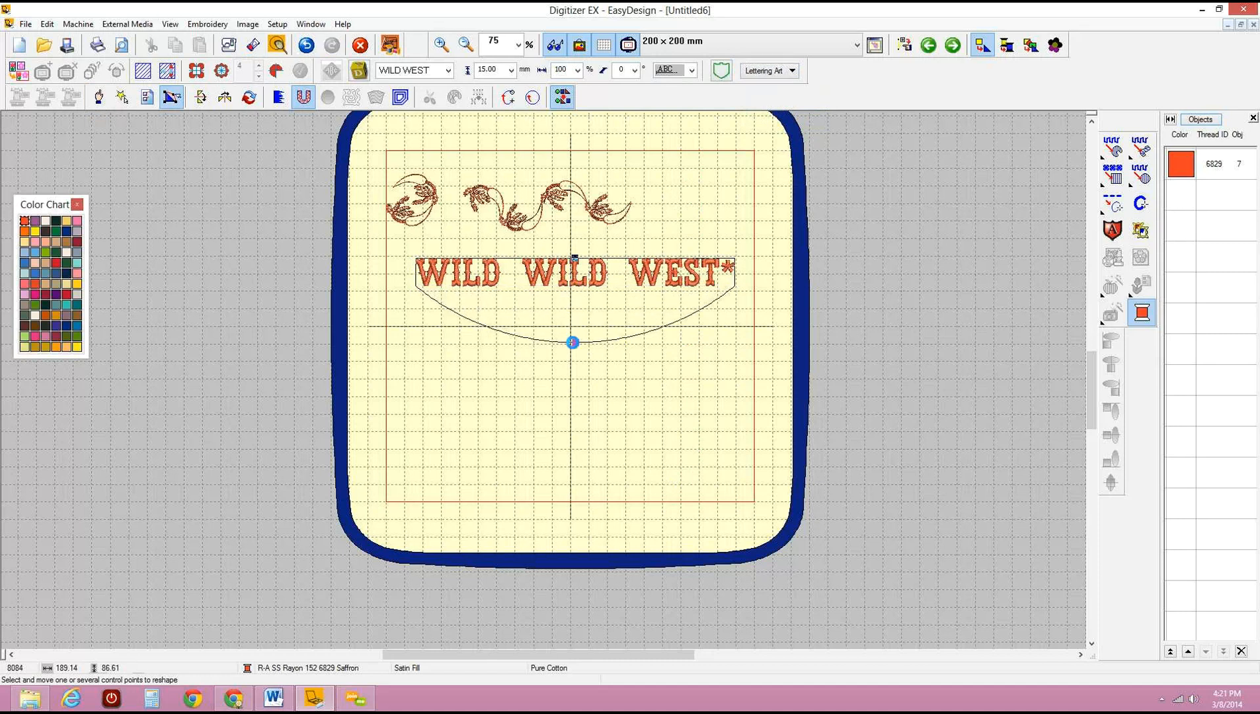
{"action": "left_click_drag", "start_coordinate": [575, 258], "coordinate": [575, 302]}
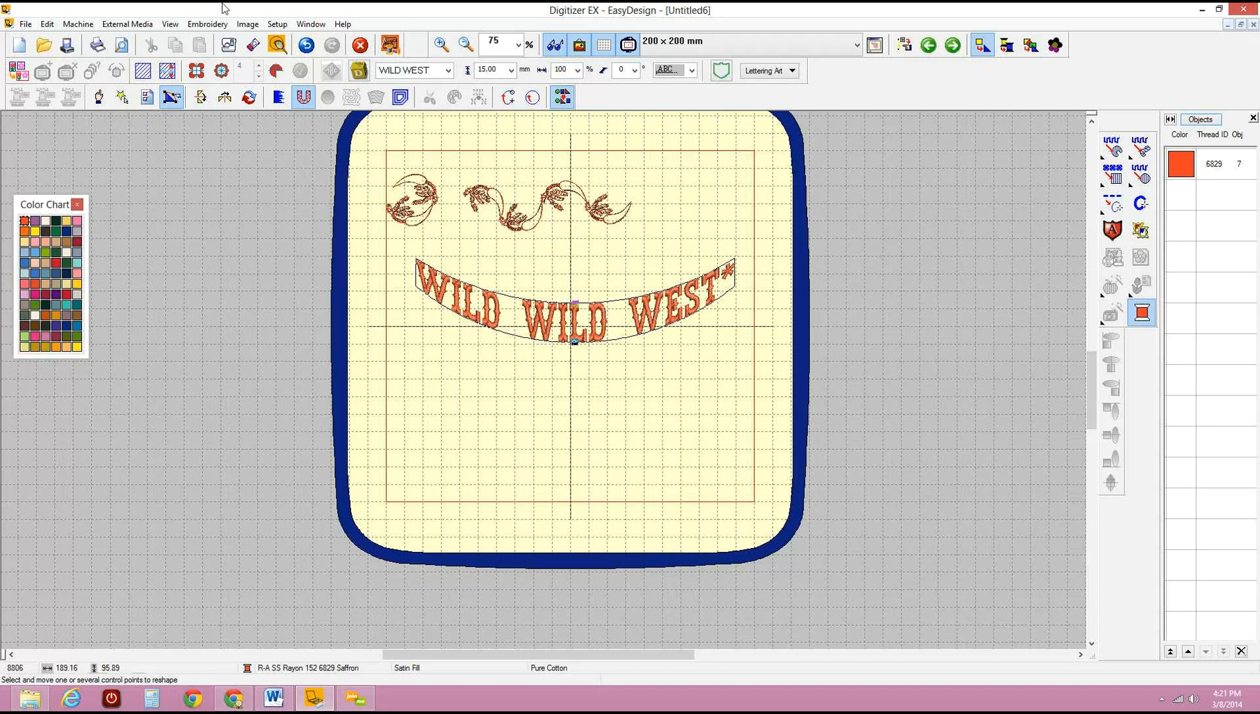
{"action": "left_click", "coordinate": [306, 45]}
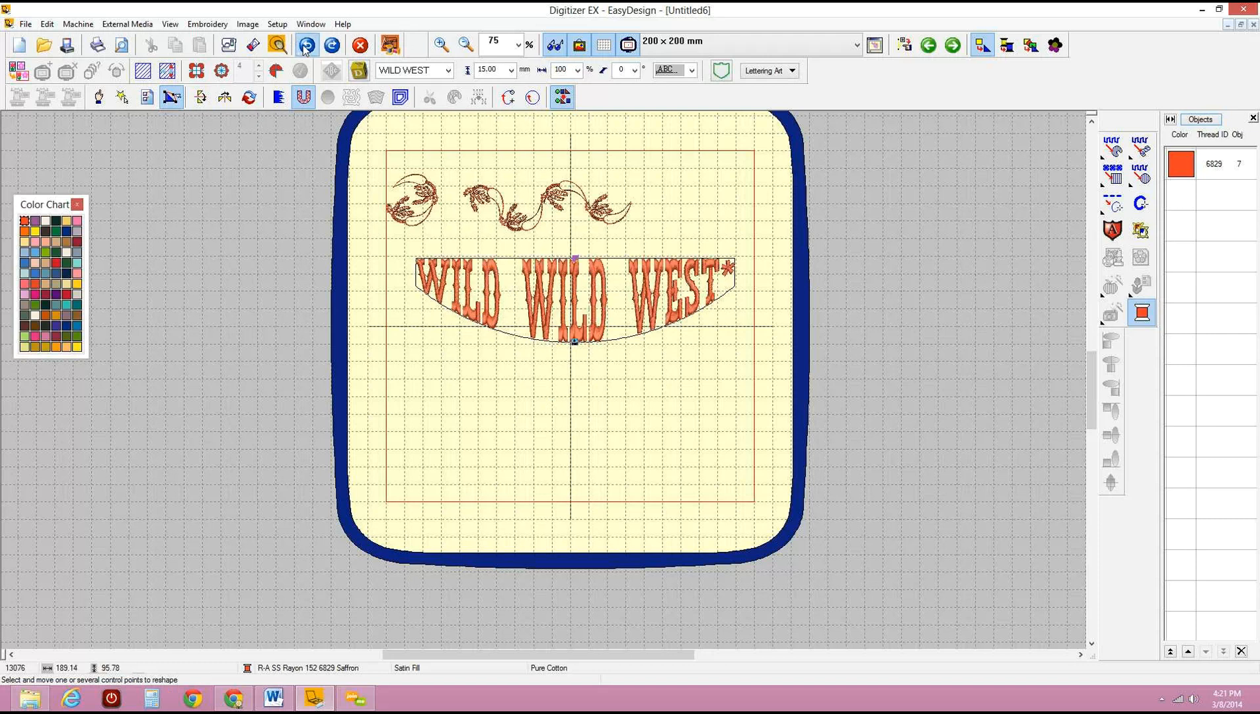
{"action": "left_click", "coordinate": [306, 46]}
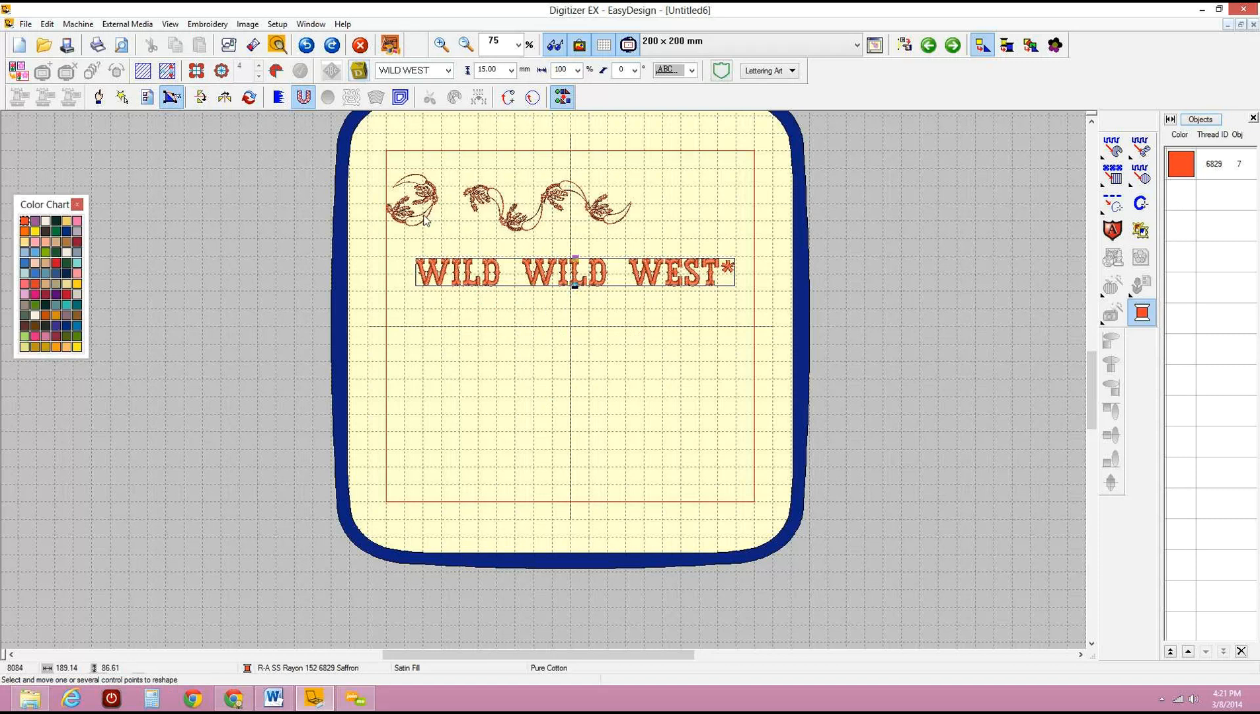
Change the orientation of the WILD WILD WEST lettering to Any Shape.
{"action": "double_click", "coordinate": [489, 283]}
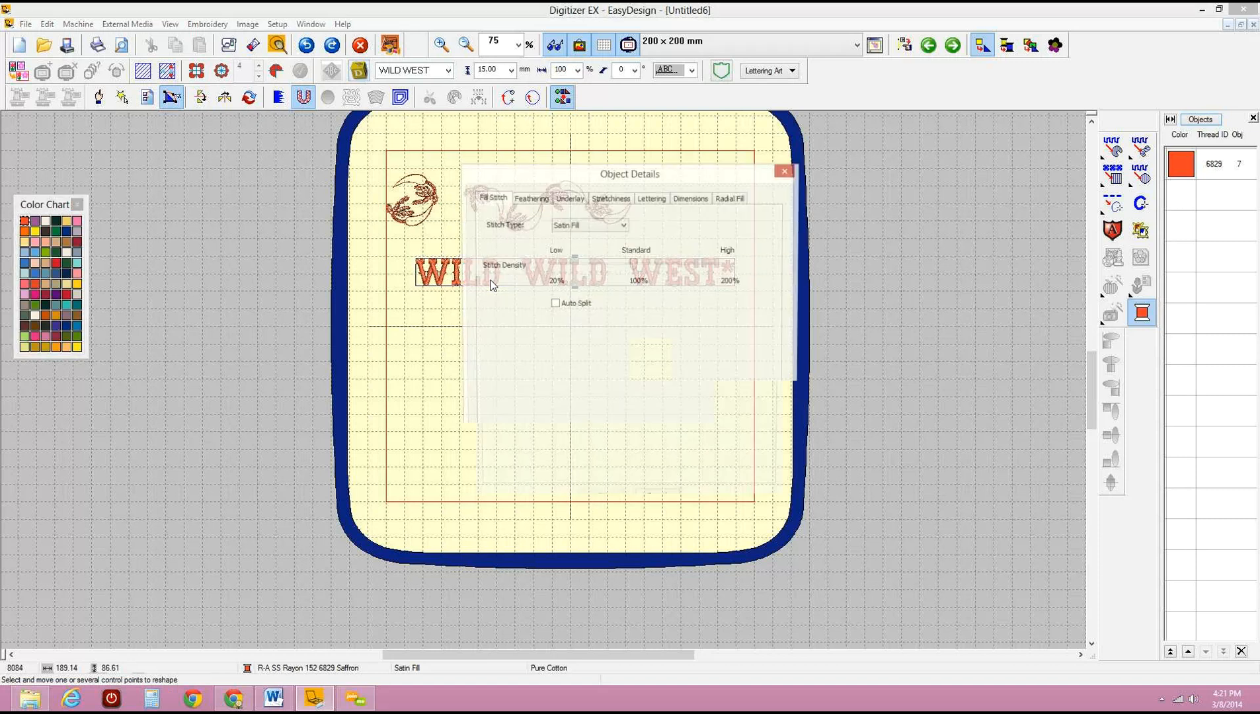
{"action": "left_click", "coordinate": [642, 198]}
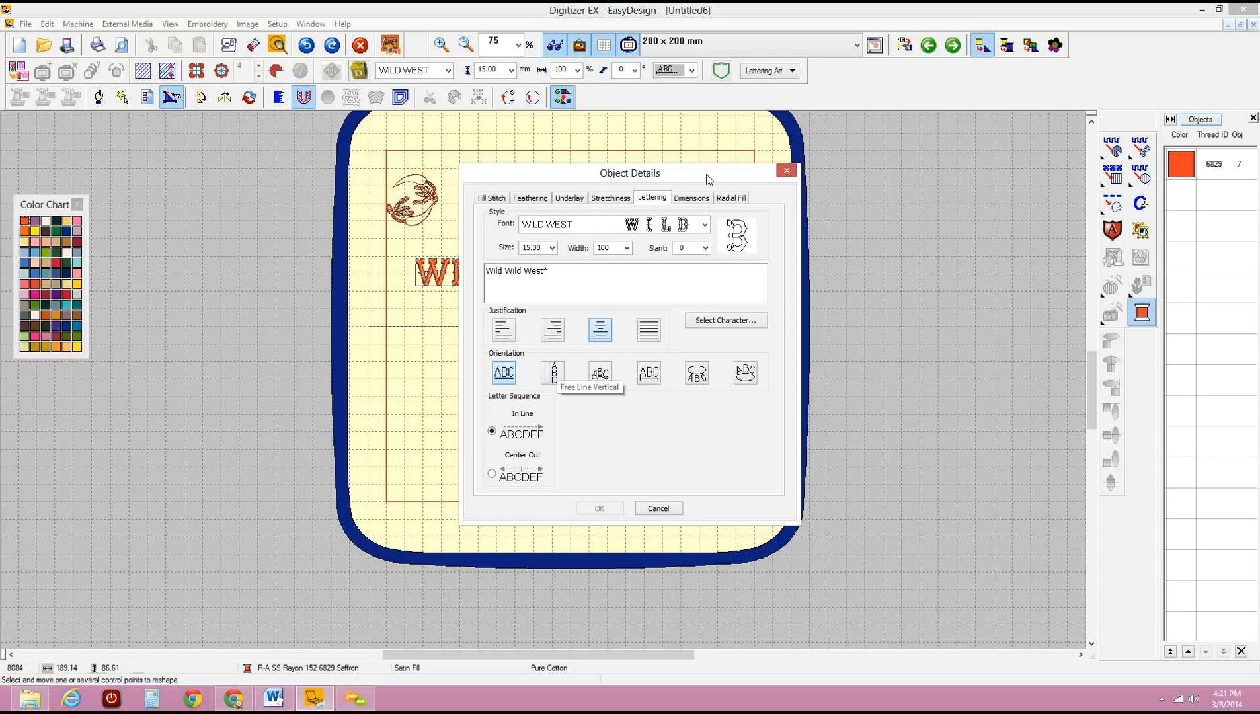
{"action": "left_click_drag", "start_coordinate": [706, 174], "coordinate": [378, 122]}
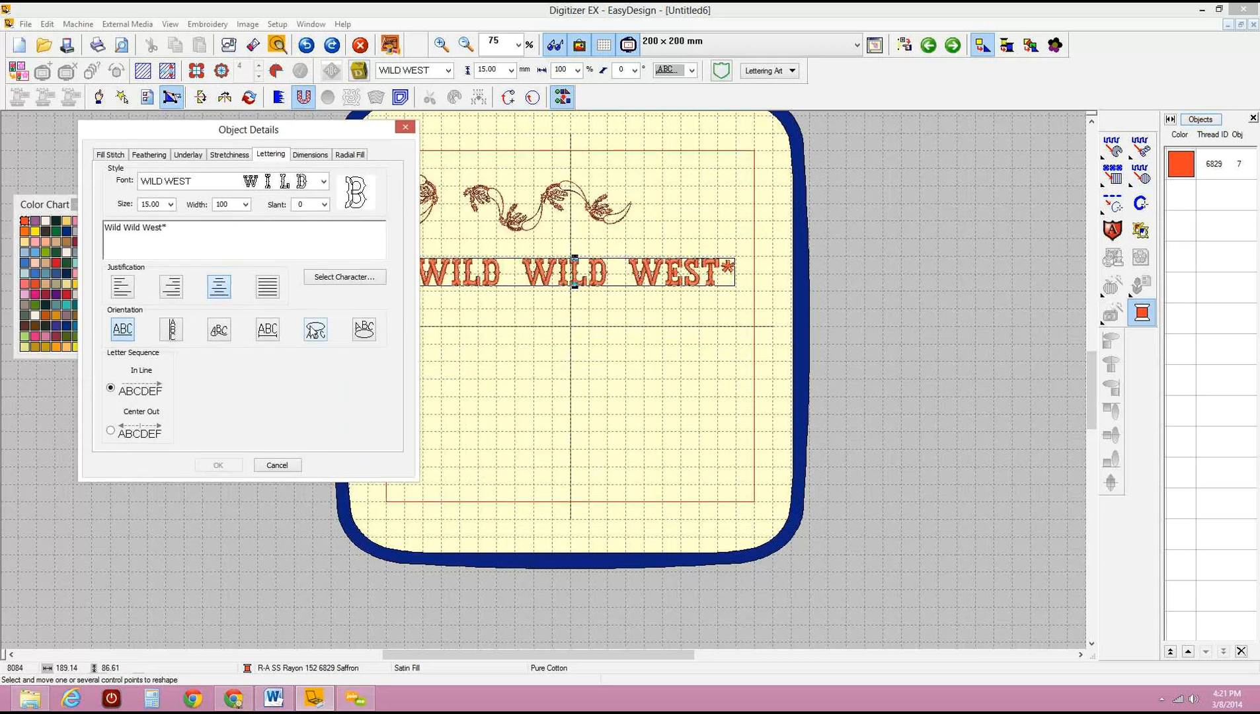
{"action": "left_click", "coordinate": [220, 329]}
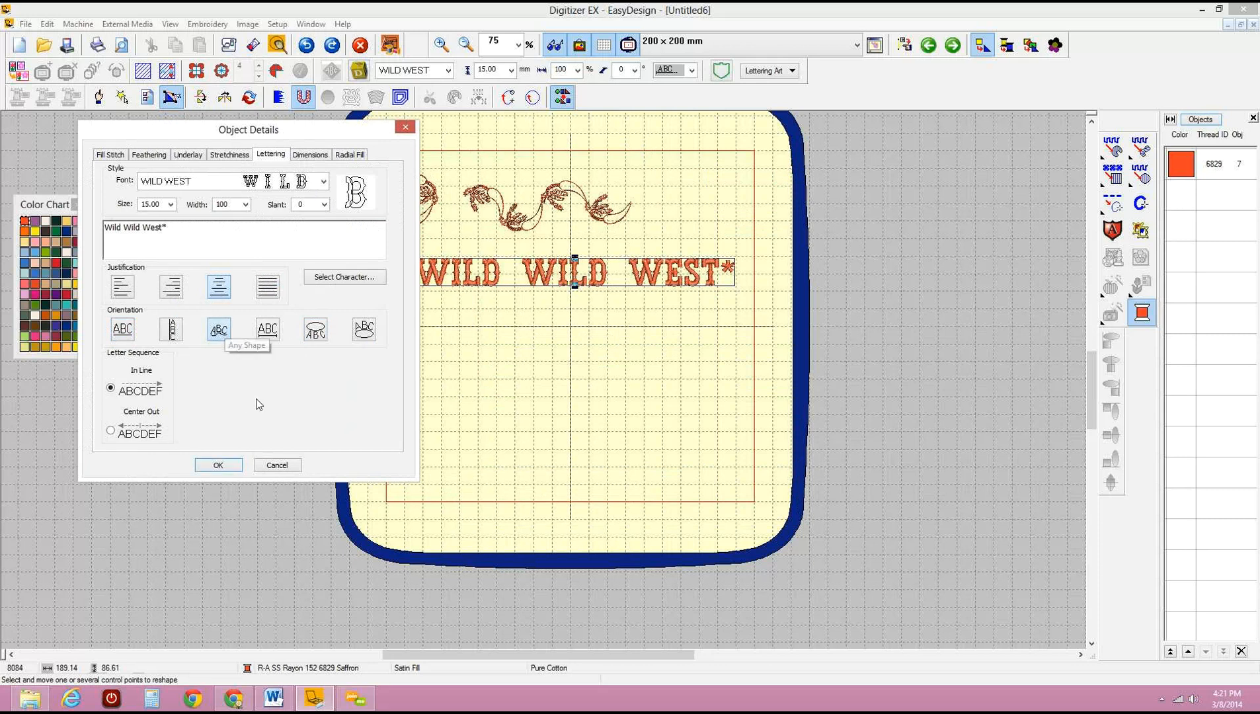
{"action": "left_click", "coordinate": [218, 464]}
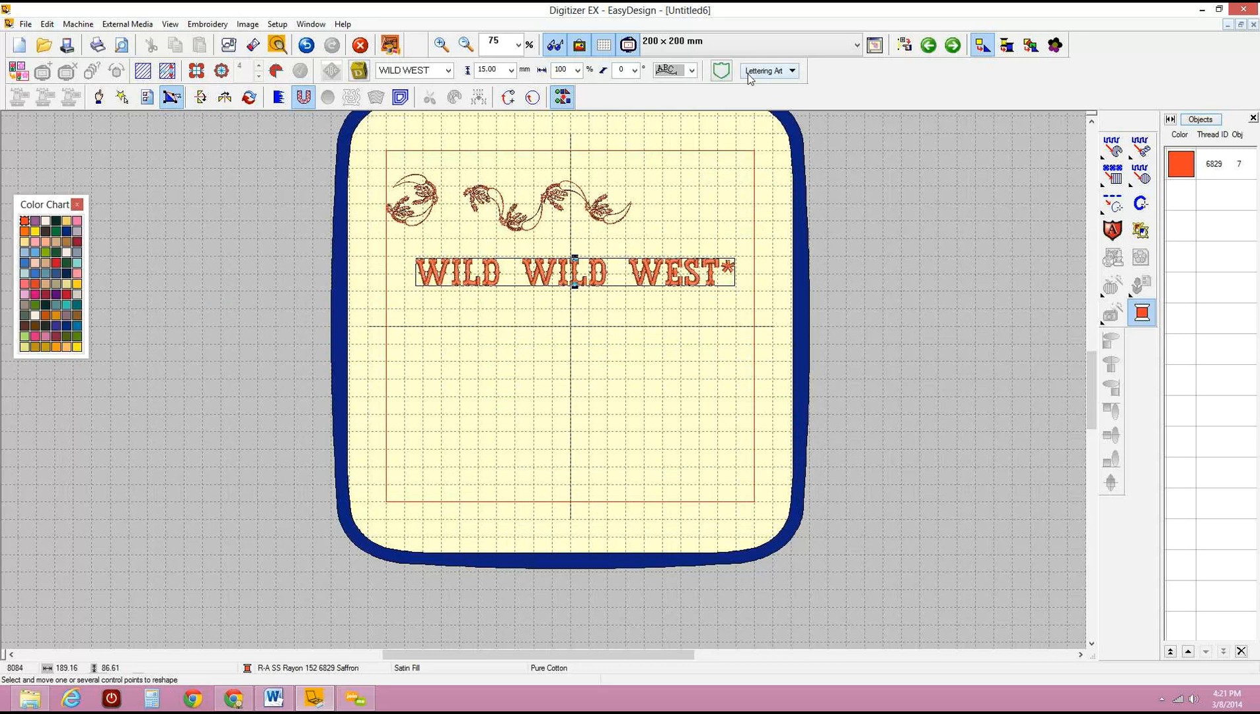
Change the lettering's orientation so that WILD WILD WEST runs counterclockwise around a circle.
{"action": "double_click", "coordinate": [467, 263]}
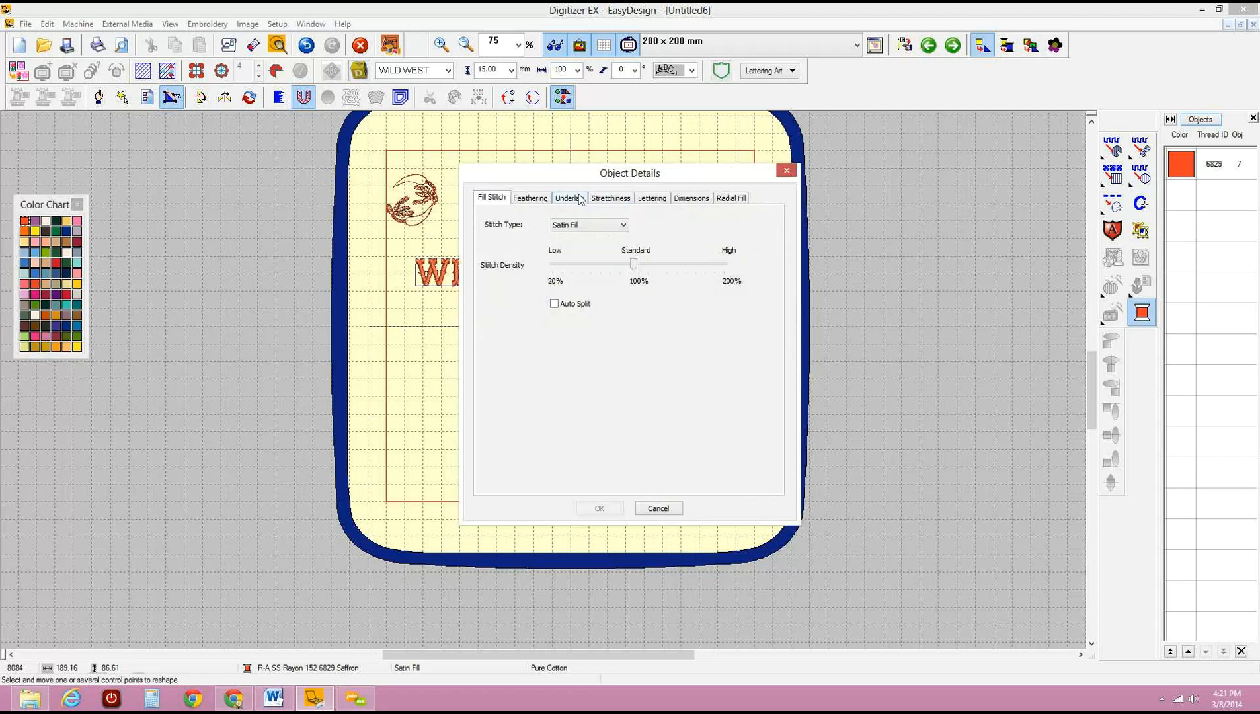
{"action": "left_click", "coordinate": [649, 198]}
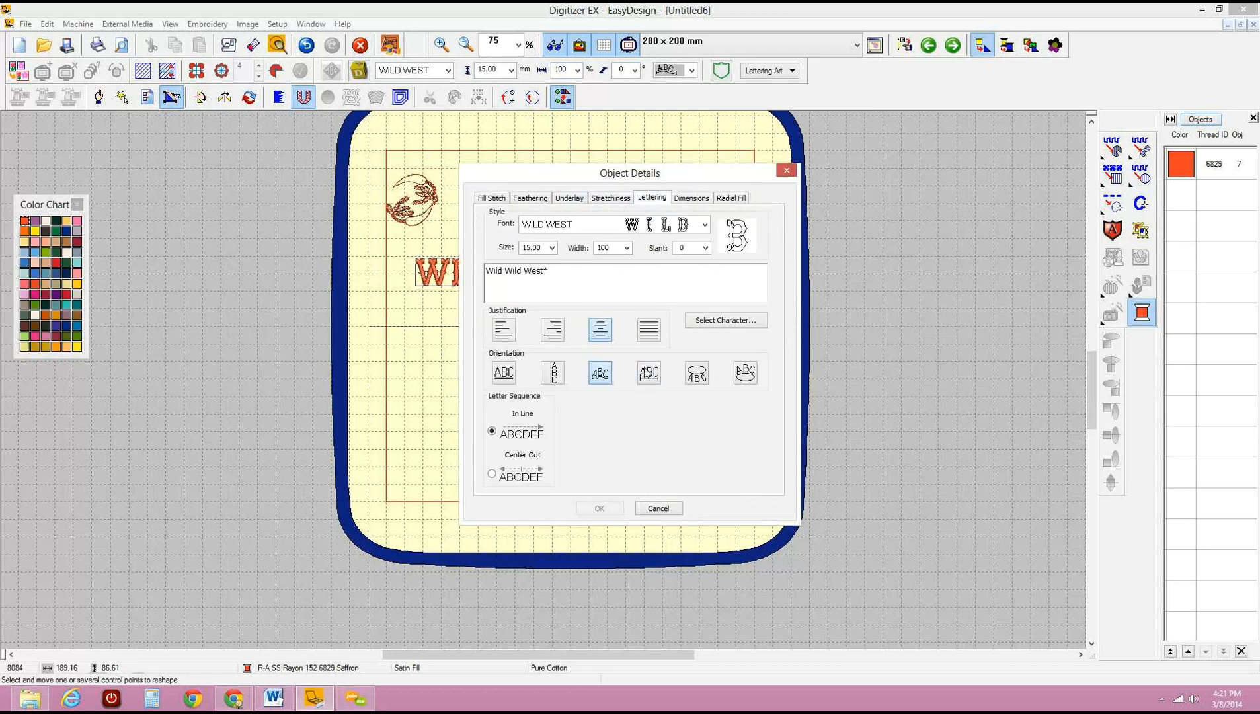
{"action": "left_click", "coordinate": [612, 378]}
{"action": "left_click", "coordinate": [651, 378]}
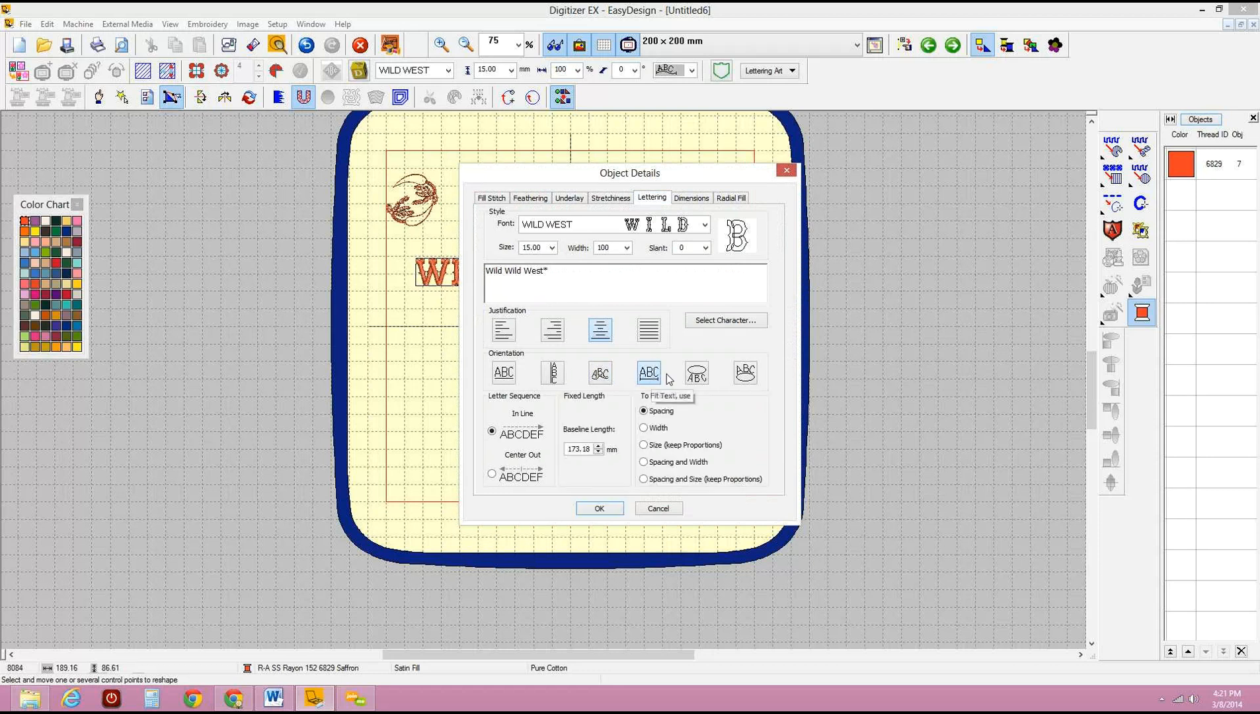
{"action": "left_click", "coordinate": [699, 376]}
{"action": "left_click", "coordinate": [602, 508]}
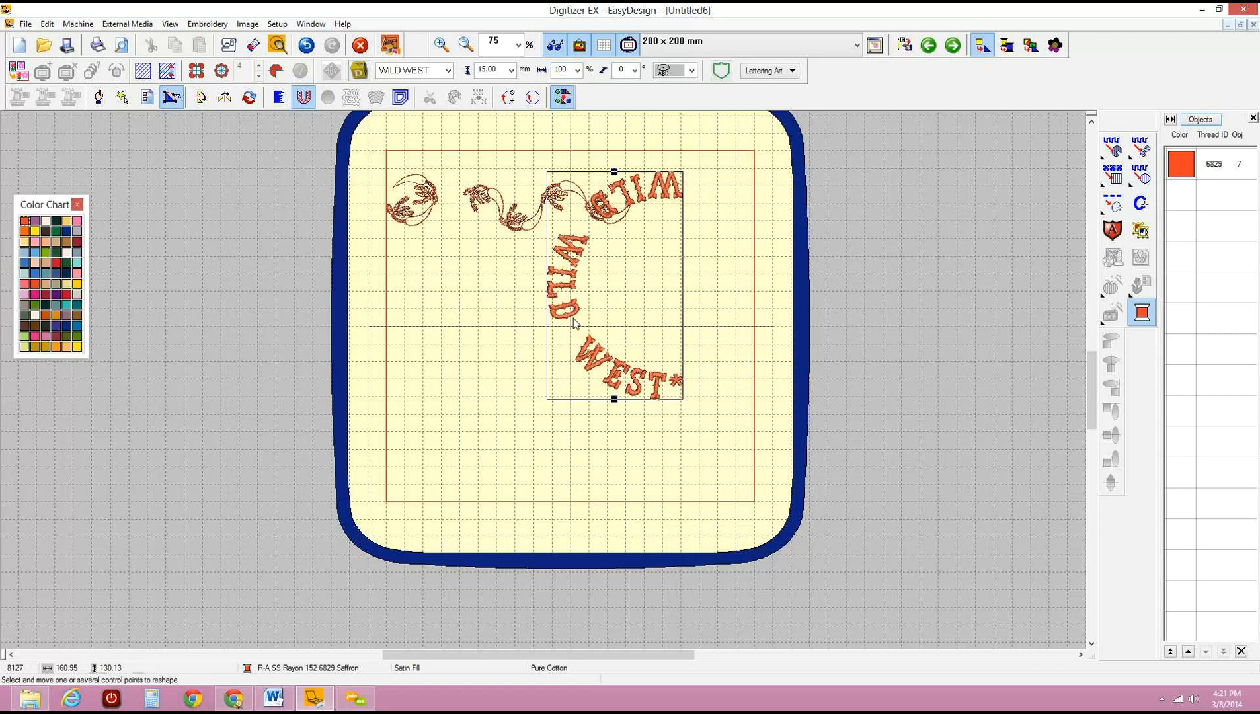
Apply Diamond lettering art to the circular lettering and pull its four corner points outward, the upper pair up and the lower pair down.
{"action": "left_click", "coordinate": [792, 71]}
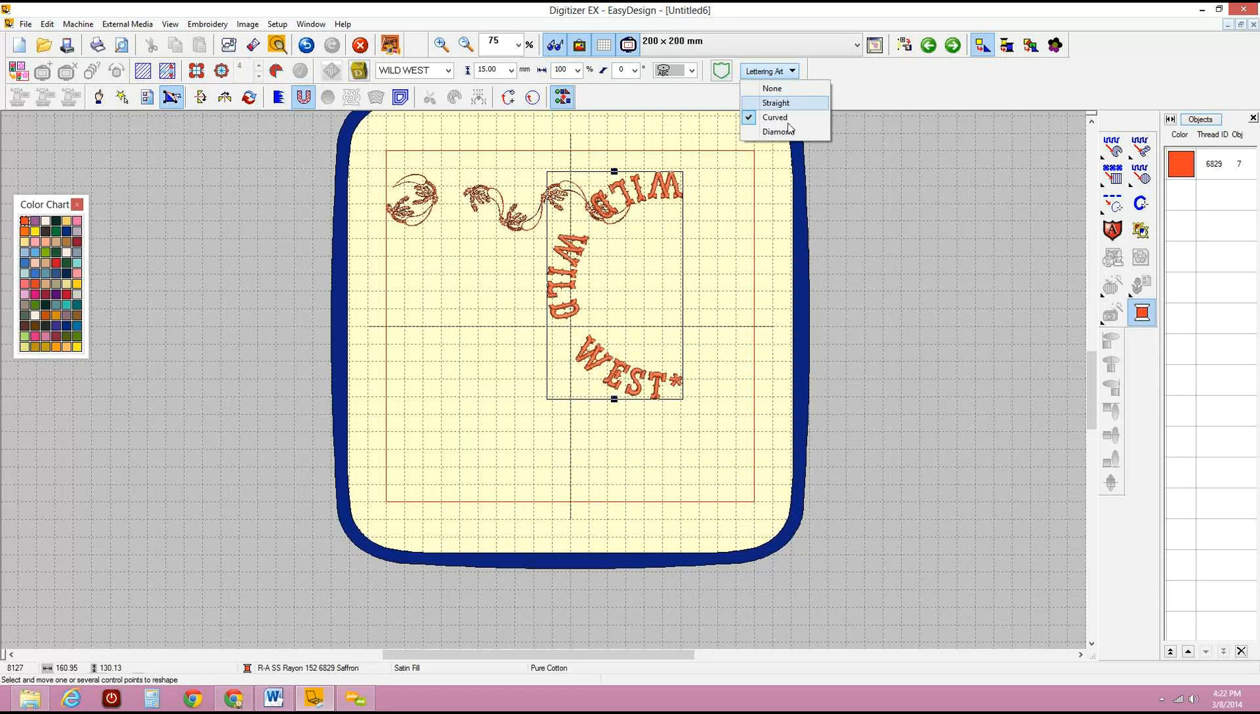
{"action": "left_click", "coordinate": [765, 247]}
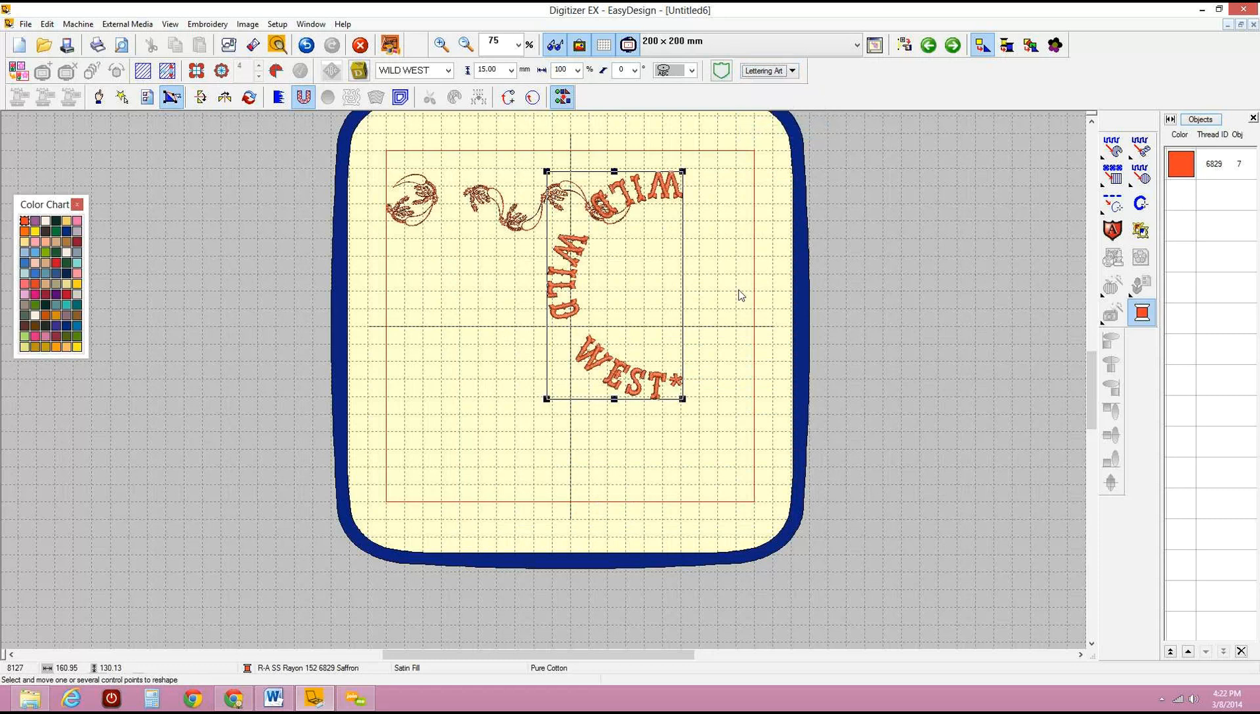
{"action": "left_click_drag", "start_coordinate": [542, 165], "coordinate": [501, 122]}
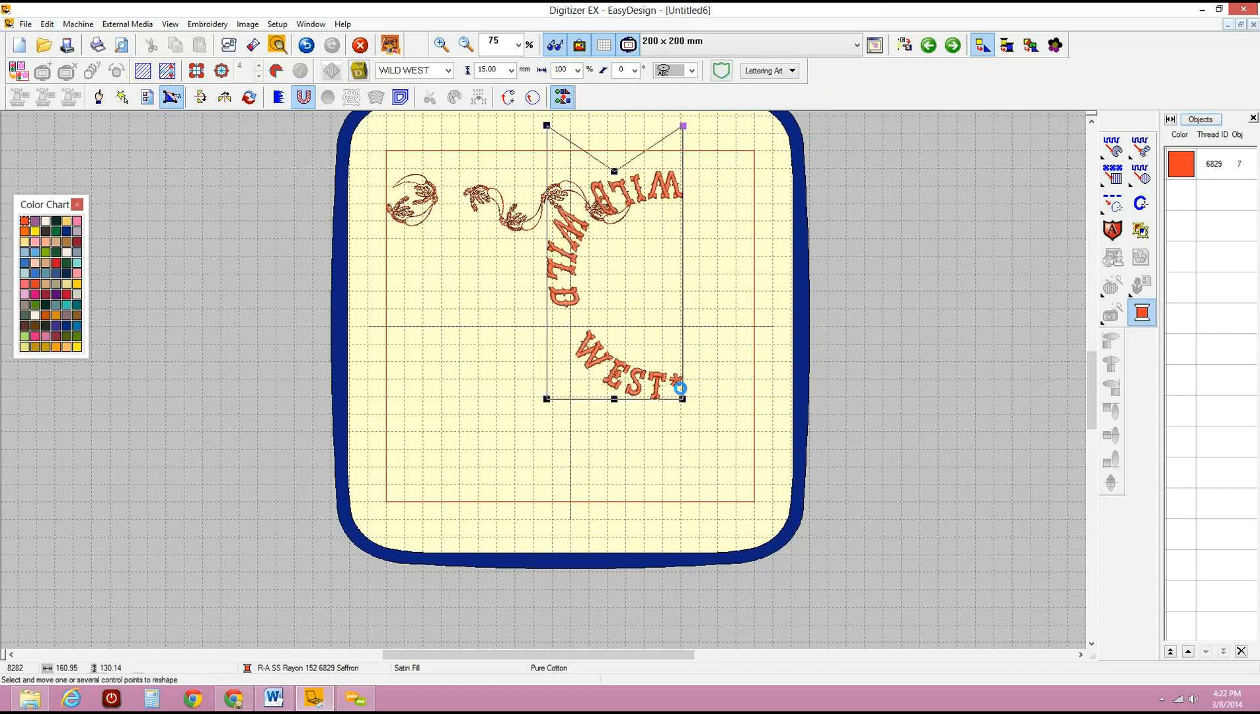
{"action": "left_click_drag", "start_coordinate": [684, 400], "coordinate": [683, 461]}
{"action": "left_click_drag", "start_coordinate": [547, 398], "coordinate": [534, 466]}
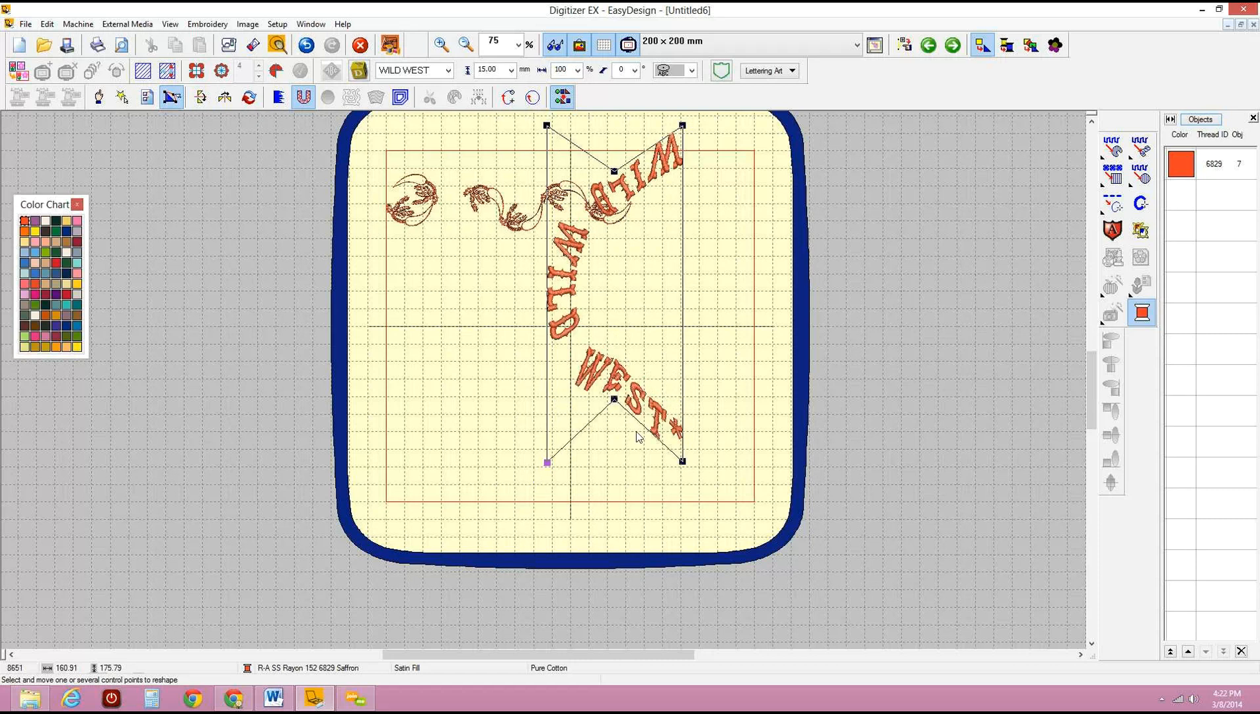
Pull the lower and upper middle points of the lettering art envelope inward, and move both back outward.
{"action": "left_click_drag", "start_coordinate": [613, 398], "coordinate": [614, 327]}
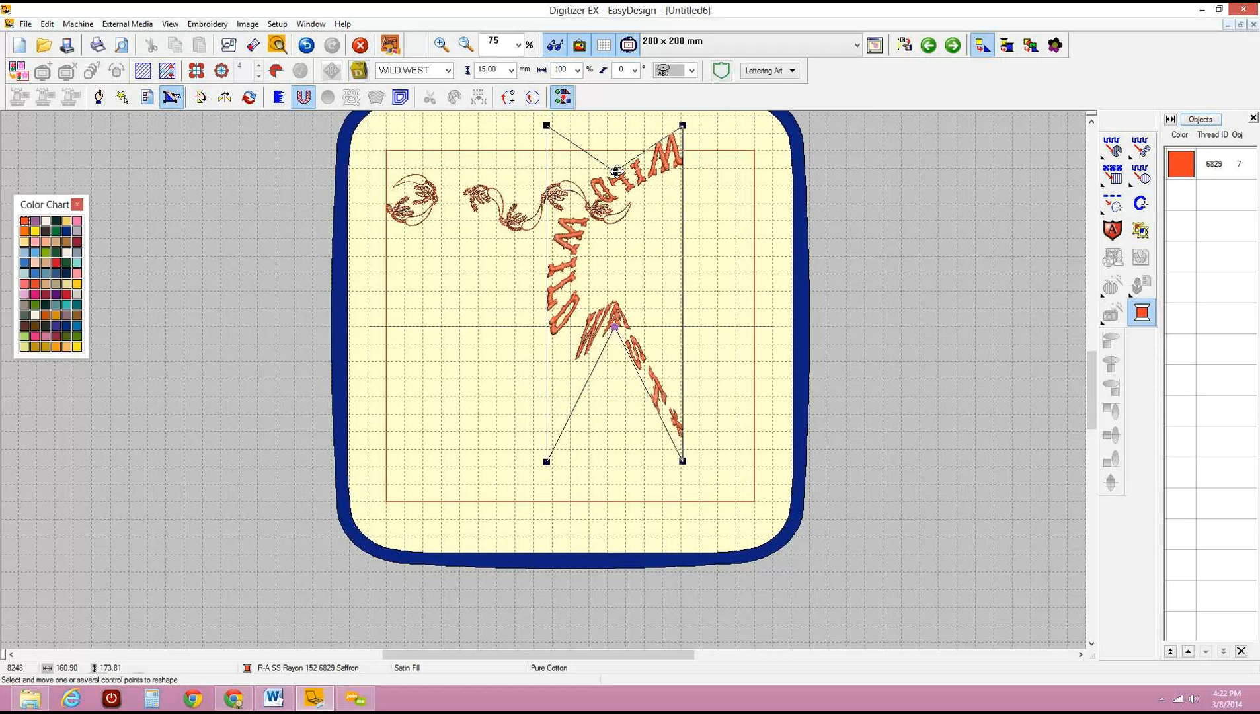
{"action": "left_click_drag", "start_coordinate": [616, 171], "coordinate": [615, 227]}
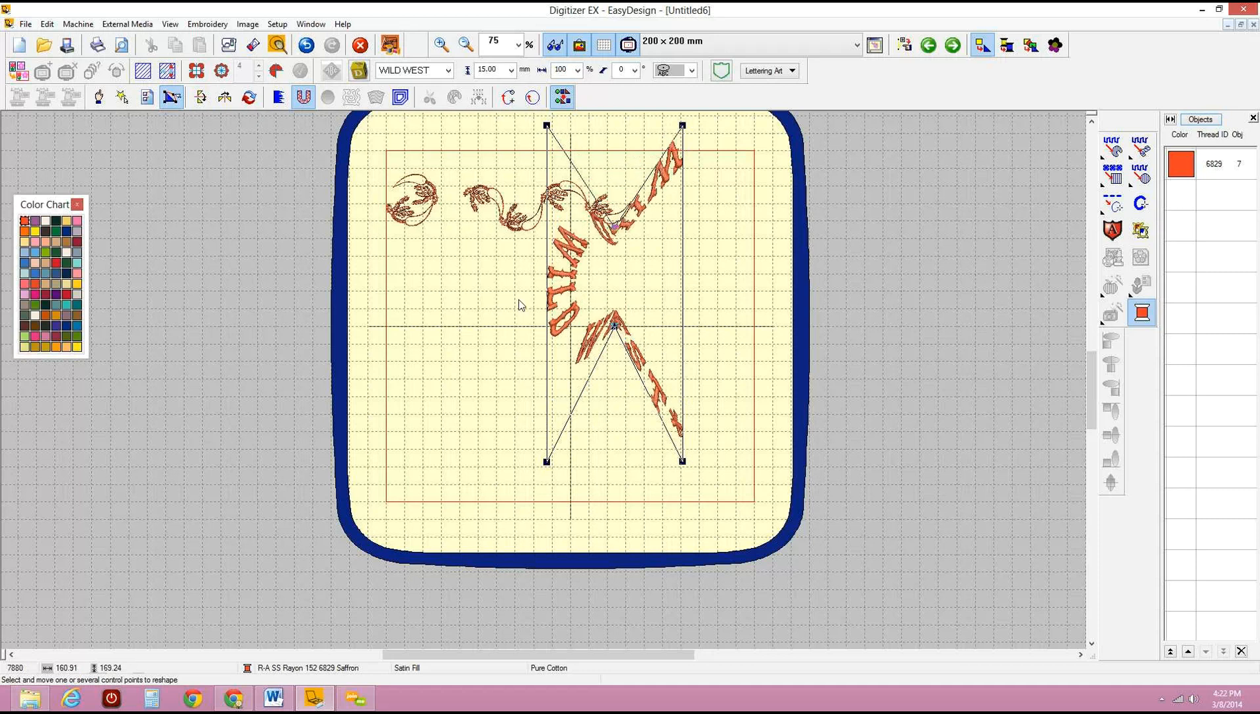
{"action": "left_click_drag", "start_coordinate": [615, 227], "coordinate": [614, 177]}
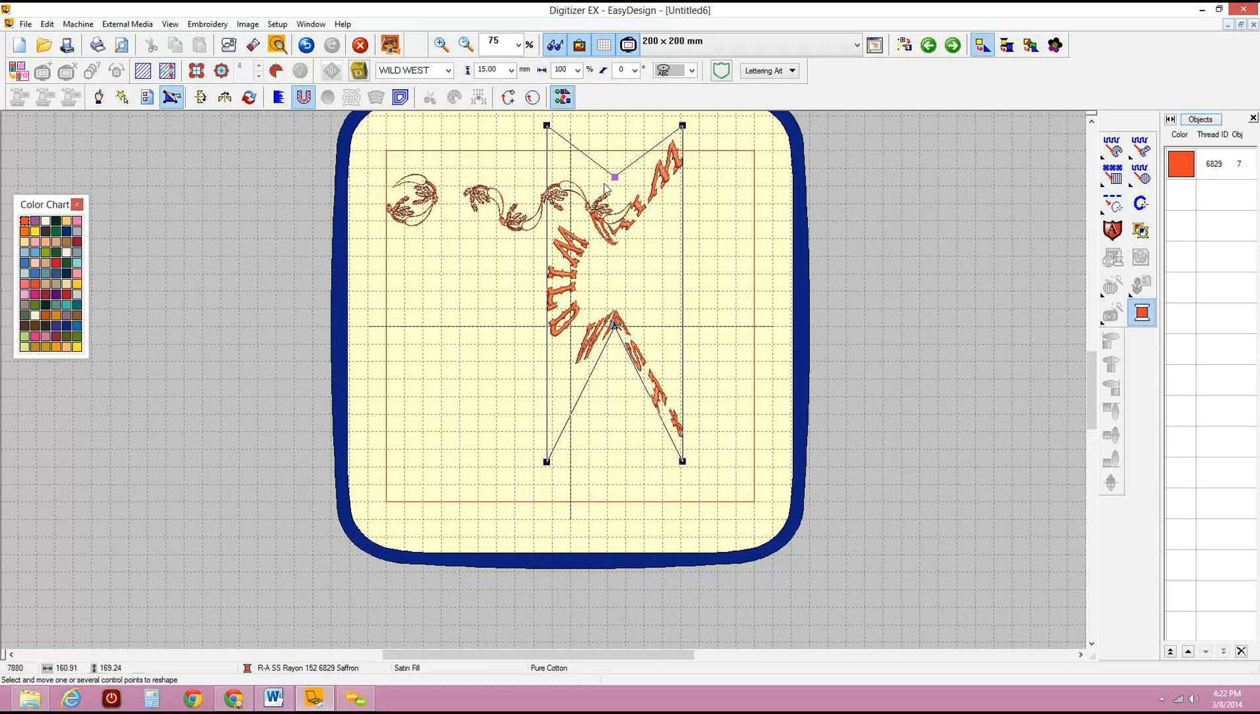
{"action": "left_click_drag", "start_coordinate": [614, 326], "coordinate": [615, 383]}
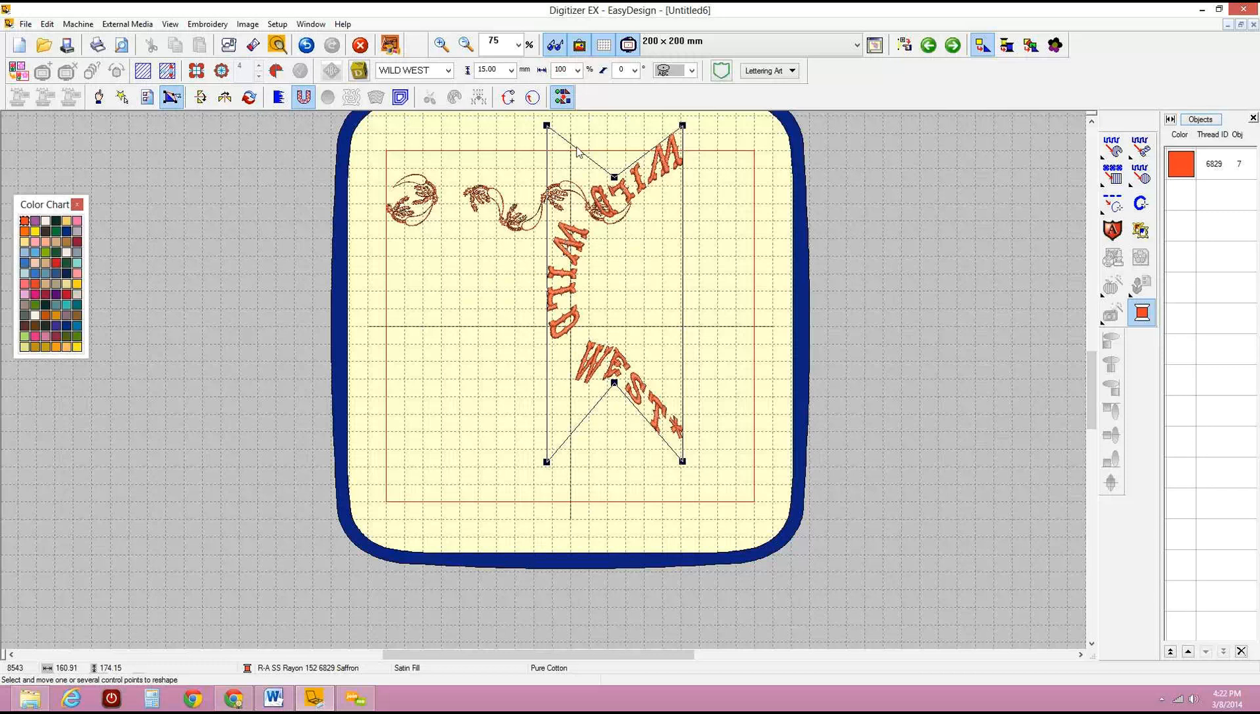
Delete the WILD WILD WEST lettering and set up new lettering in the TrueType font Divona with the Any Shape orientation.
{"action": "left_click", "coordinate": [98, 98]}
{"action": "key", "text": "Delete"}
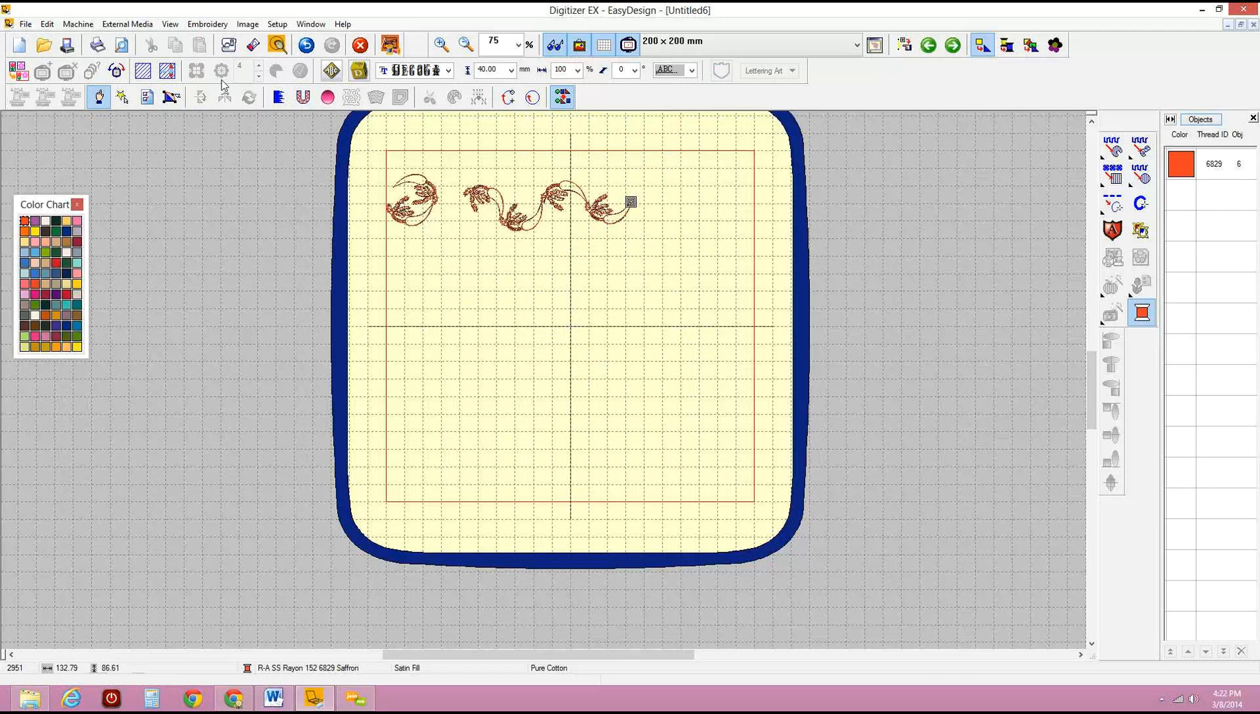
{"action": "left_click", "coordinate": [360, 71]}
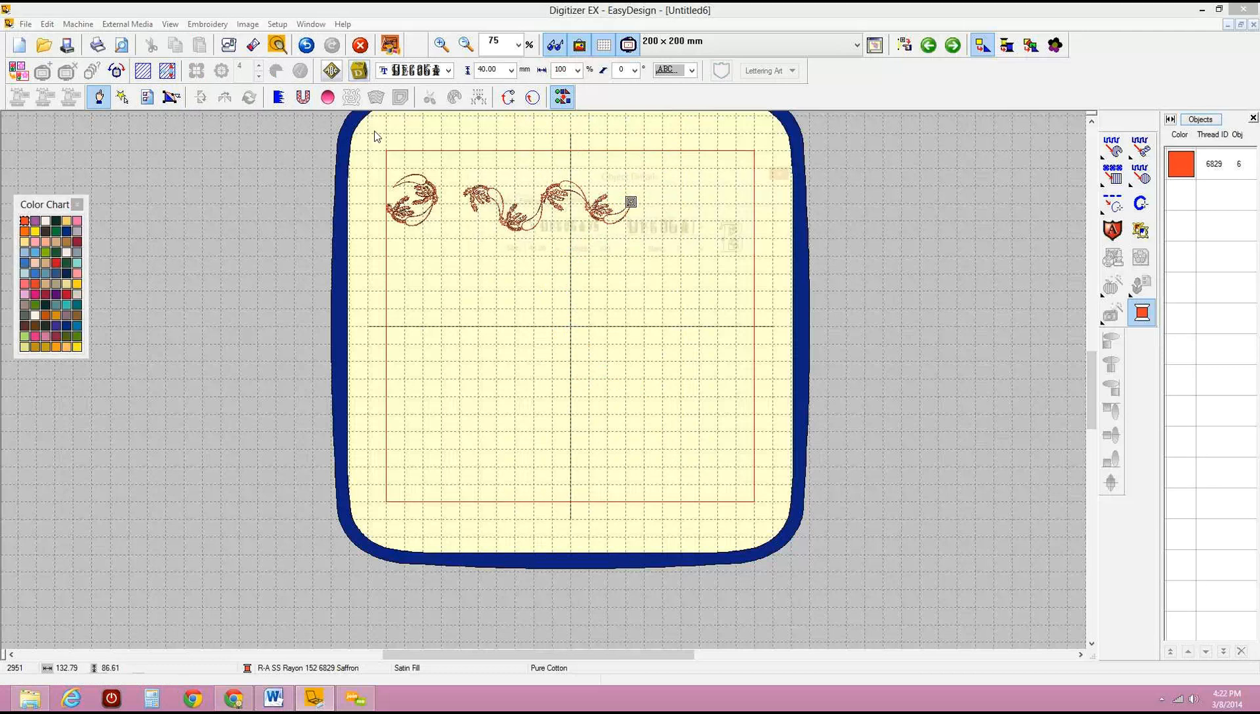
{"action": "left_click", "coordinate": [485, 251]}
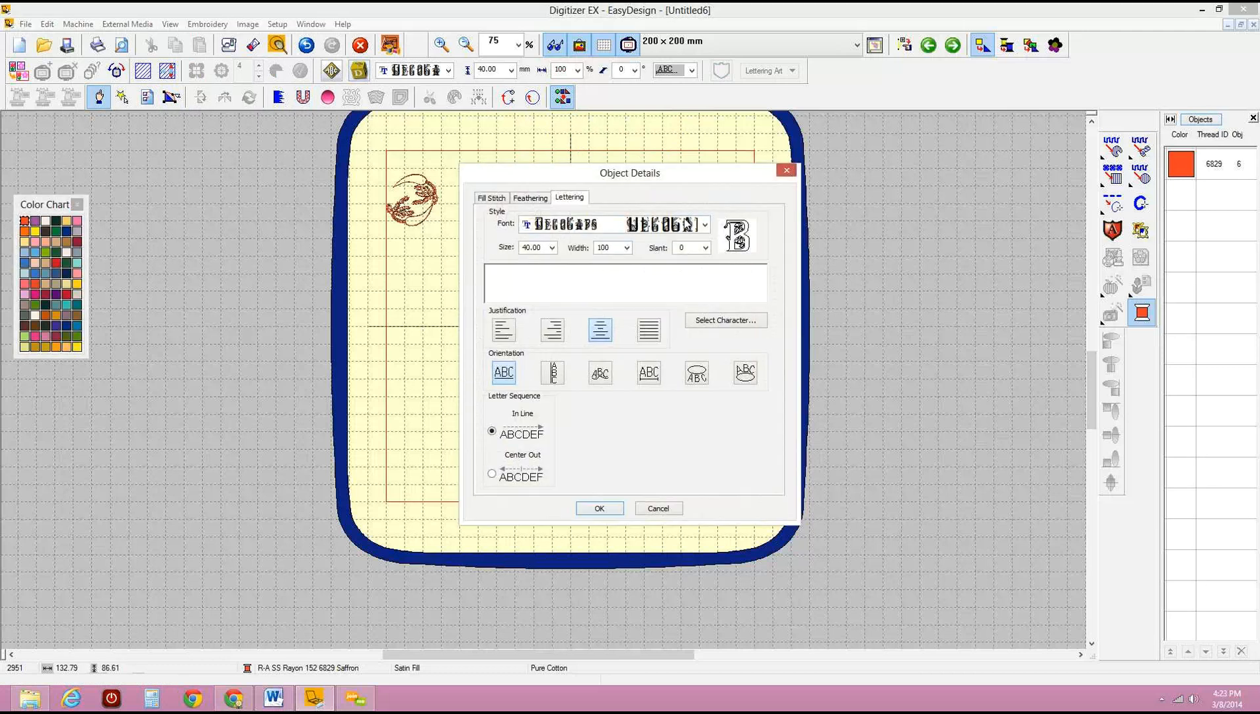
{"action": "left_click", "coordinate": [700, 226]}
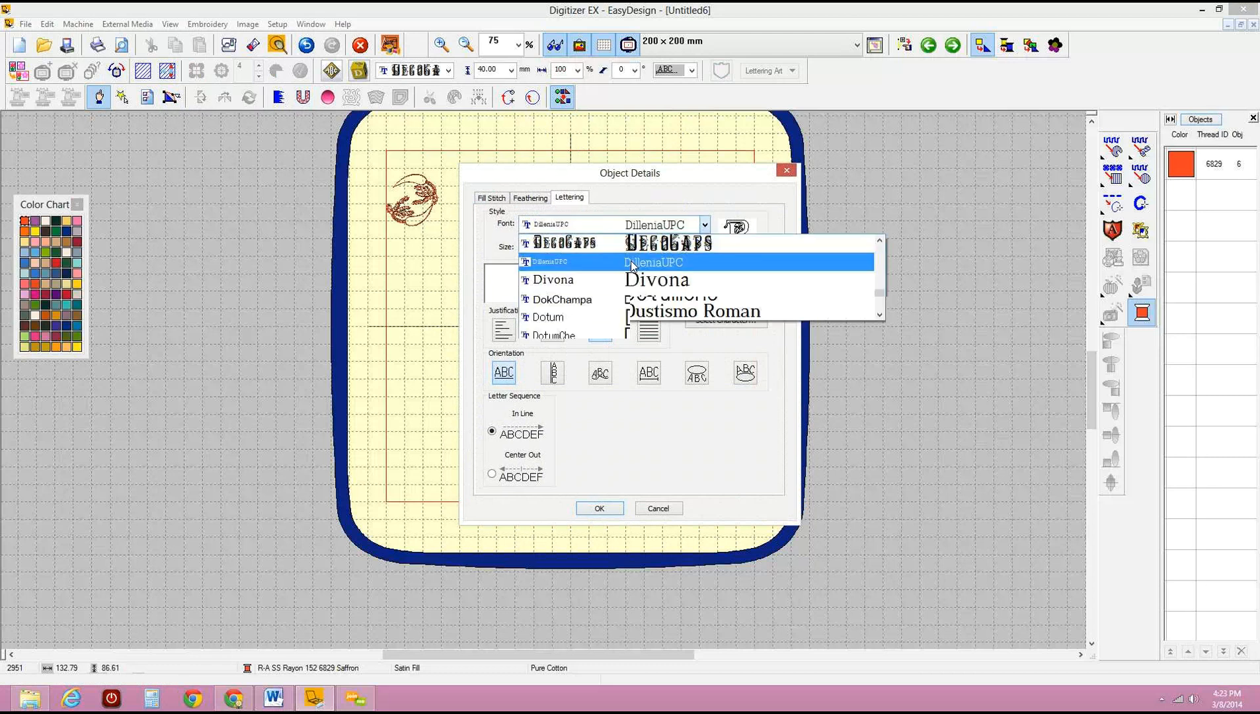
{"action": "left_click", "coordinate": [553, 282]}
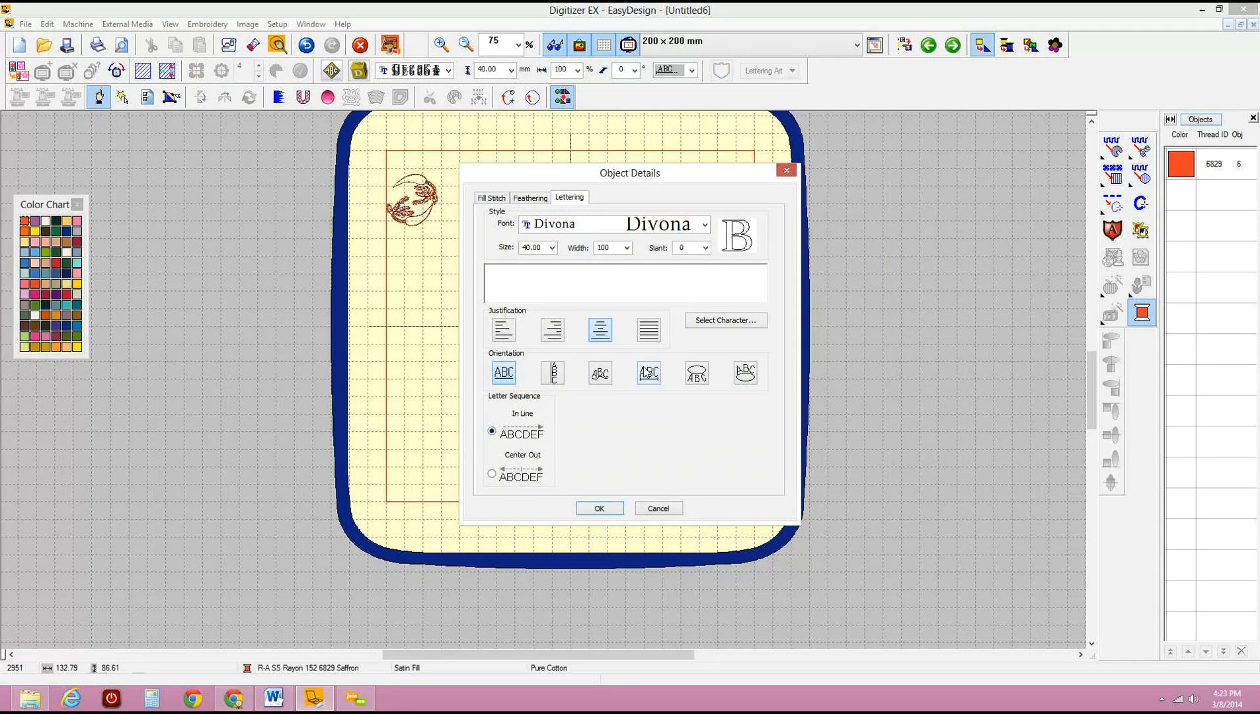
{"action": "left_click", "coordinate": [601, 374]}
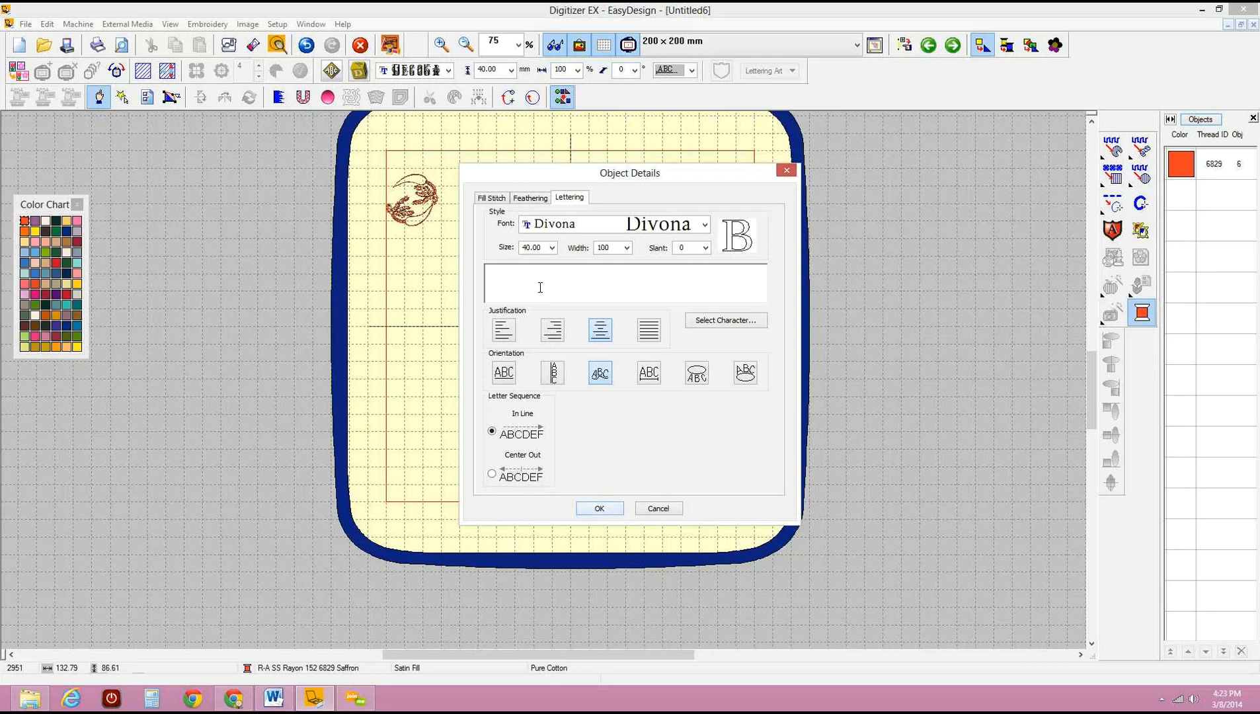
Enter the word Testing on two lines as the lettering text and accept the lettering settings.
{"action": "type", "text": "Tetsting"}
{"action": "key", "text": "BackSpace"}
{"action": "key", "text": "BackSpace"}
{"action": "key", "text": "BackSpace"}
{"action": "key", "text": "BackSpace"}
{"action": "key", "text": "BackSpace"}
{"action": "key", "text": "BackSpace"}
{"action": "type", "text": "sting 123"}
{"action": "key", "text": "Return"}
{"action": "key", "text": "BackSpace"}
{"action": "type", "text": "Testing"}
{"action": "left_click", "coordinate": [599, 508]}
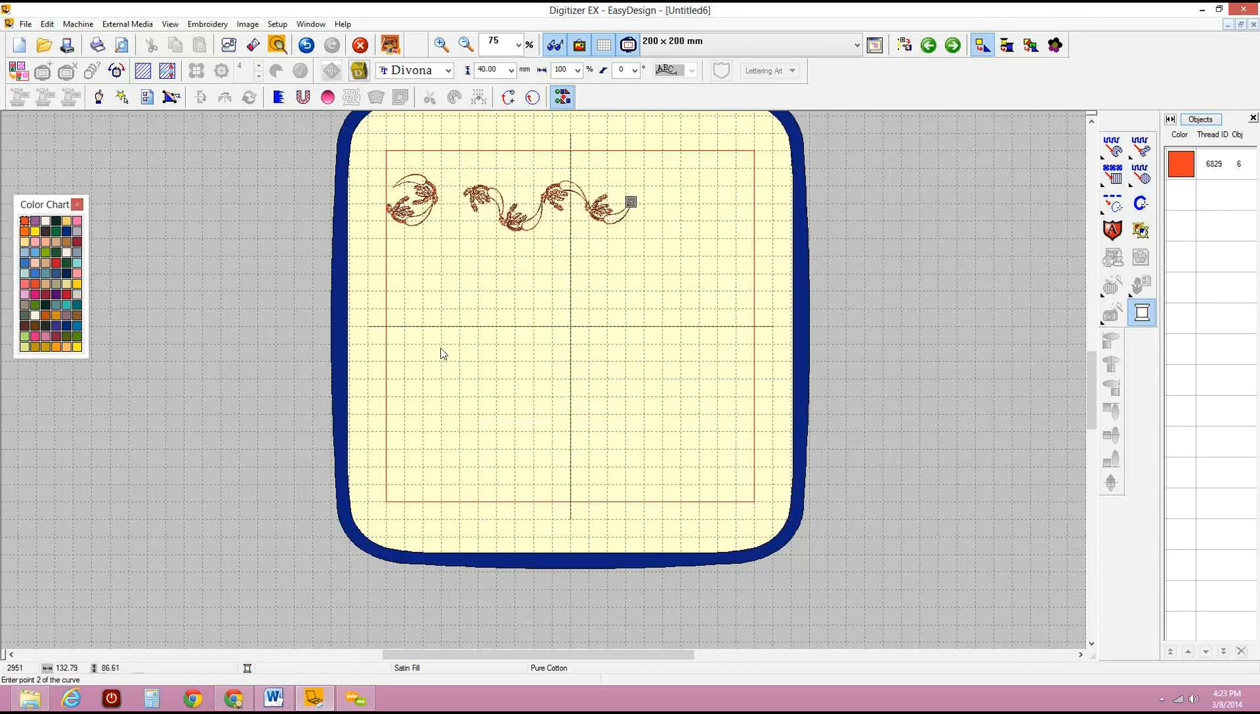
Draw a wavy baseline curve across the middle of the hoop and generate the two-line Testing lettering along it.
{"action": "left_click", "coordinate": [526, 321]}
{"action": "left_click", "coordinate": [608, 355]}
{"action": "left_click", "coordinate": [687, 289]}
{"action": "left_click", "coordinate": [761, 331]}
{"action": "key", "text": "Return"}
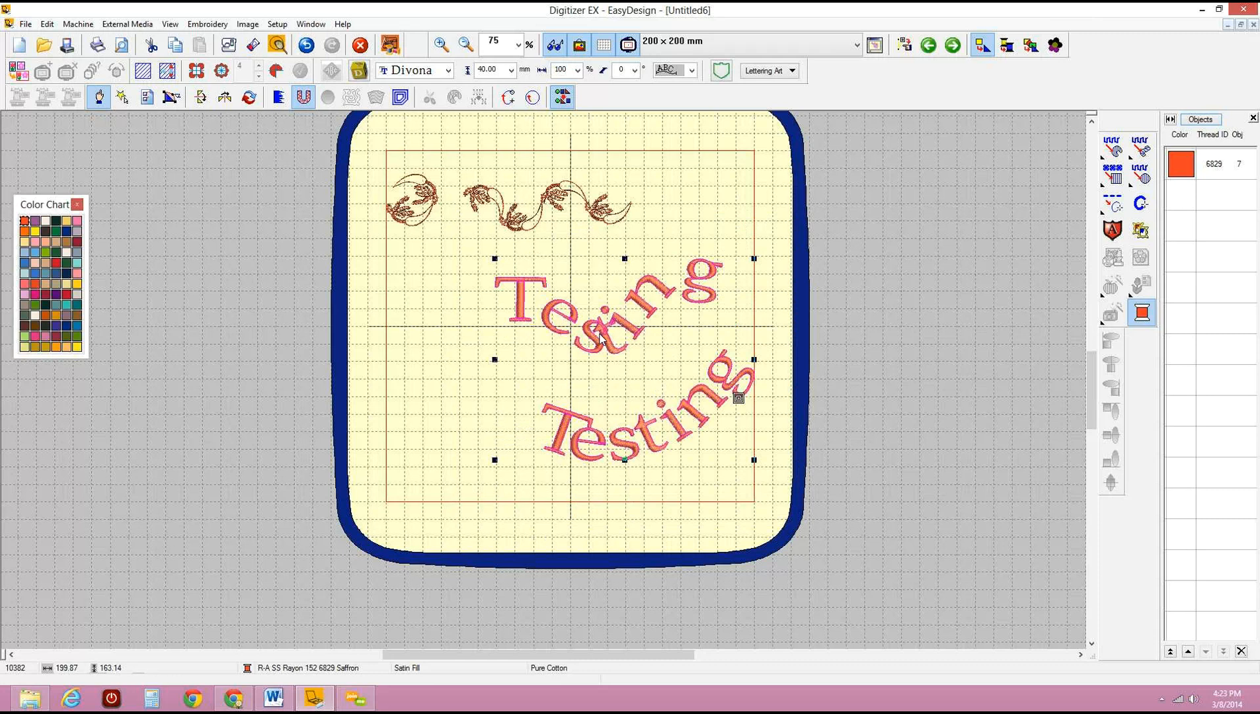
Reshape the Testing lettering by moving the baseline's second point left and shifting the upper line's first letters left along the curve.
{"action": "left_click", "coordinate": [171, 98]}
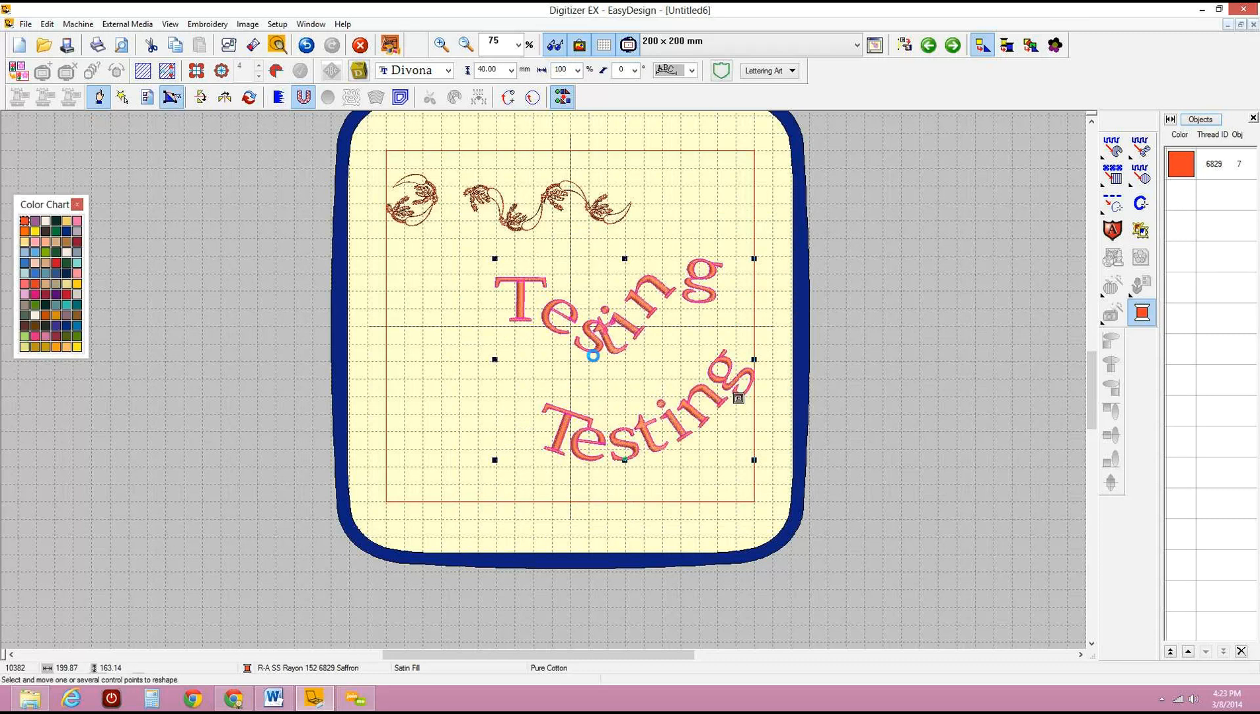
{"action": "left_click_drag", "start_coordinate": [524, 323], "coordinate": [489, 326]}
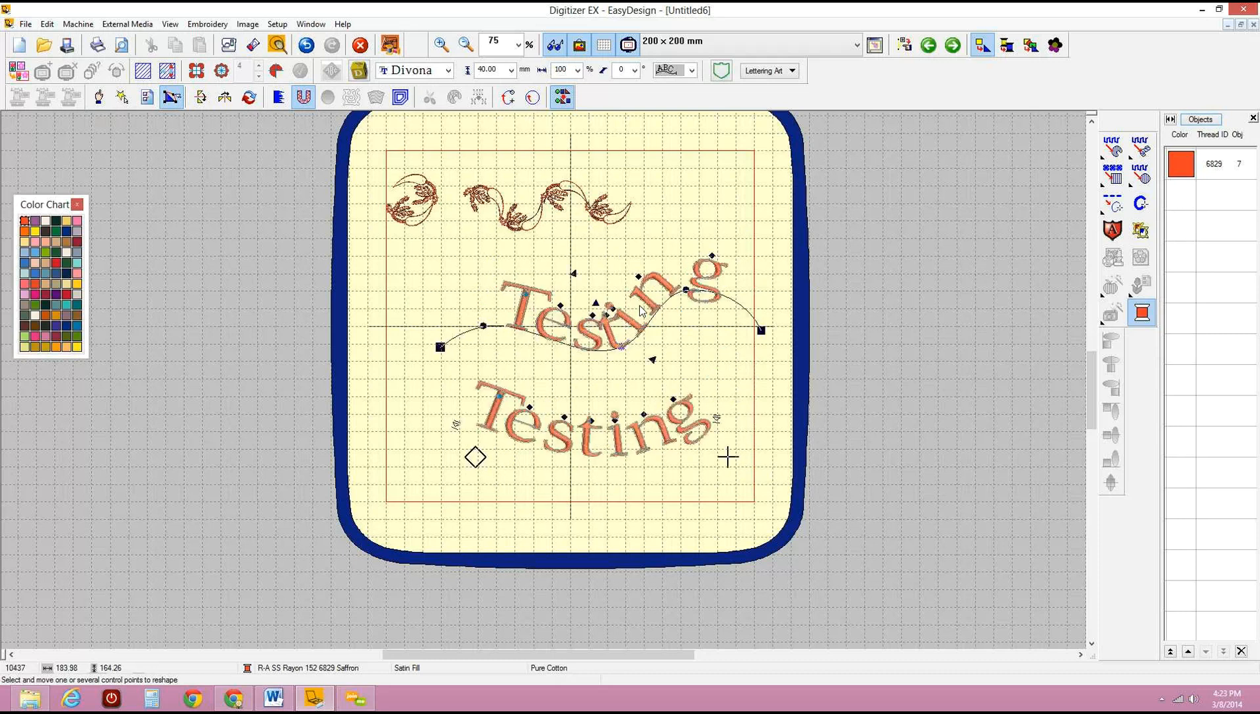
{"action": "left_click_drag", "start_coordinate": [588, 312], "coordinate": [494, 289]}
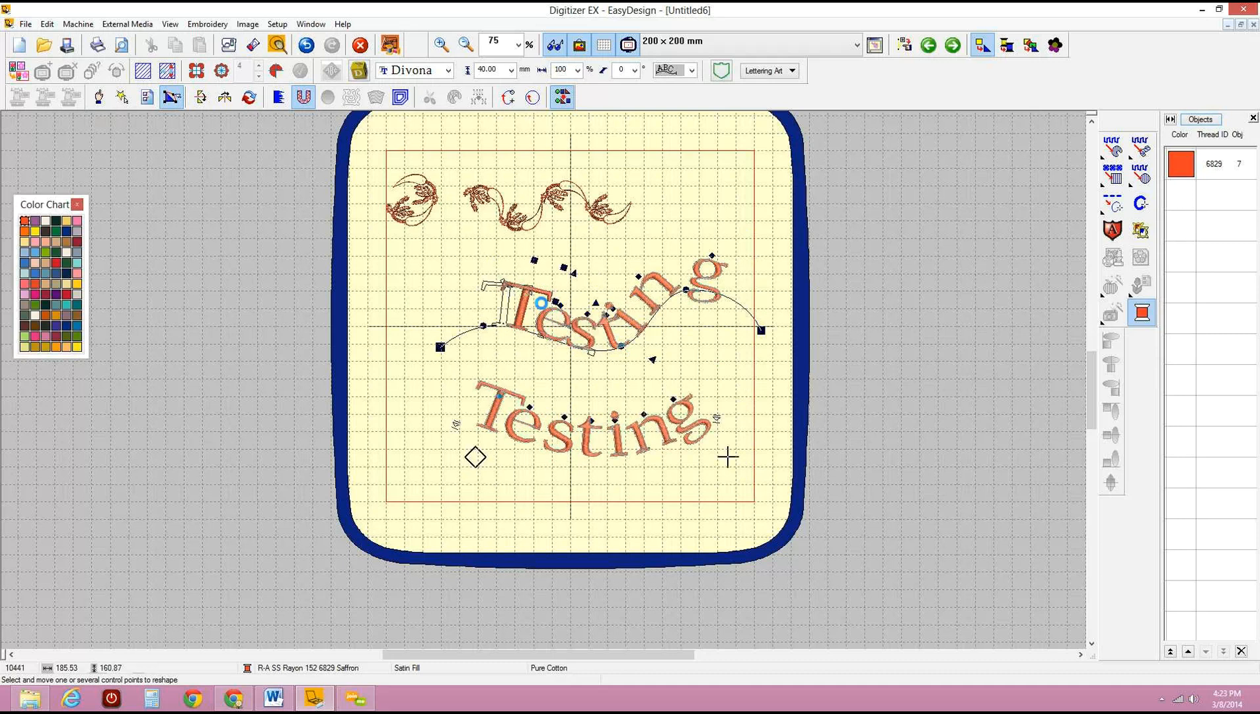
{"action": "left_click", "coordinate": [546, 301]}
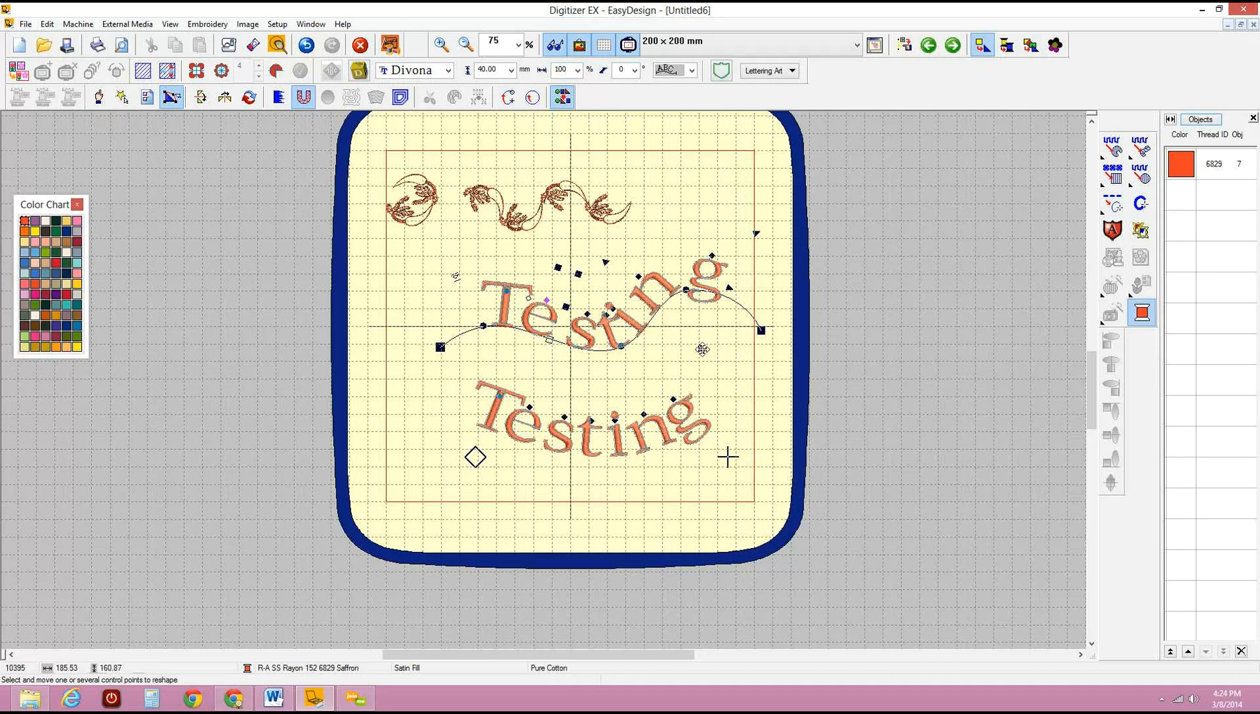
Adjust the letter spacing of both Testing lines, trying a very tight spacing before spreading the upper line across the whole curve.
{"action": "mouse_move", "coordinate": [702, 349]}
{"action": "left_mouse_down"}
{"action": "mouse_move", "coordinate": [719, 356]}
{"action": "mouse_move", "coordinate": [704, 350]}
{"action": "left_mouse_up"}
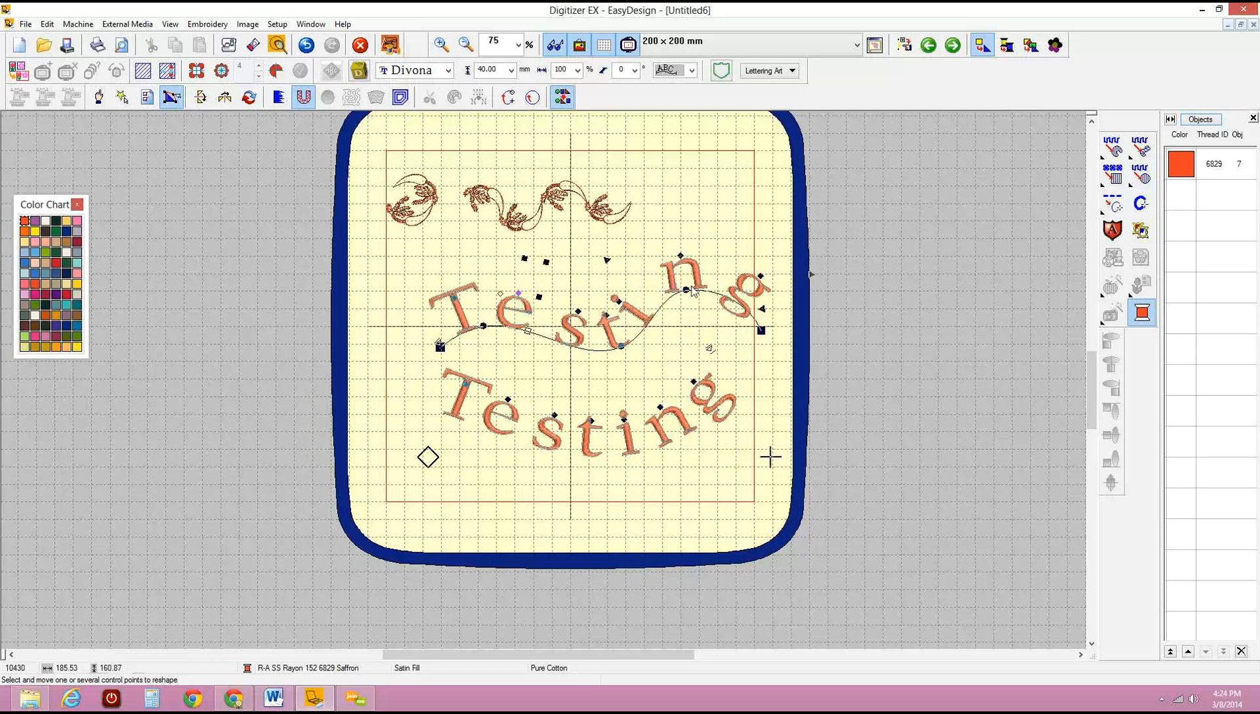
{"action": "left_click", "coordinate": [703, 347]}
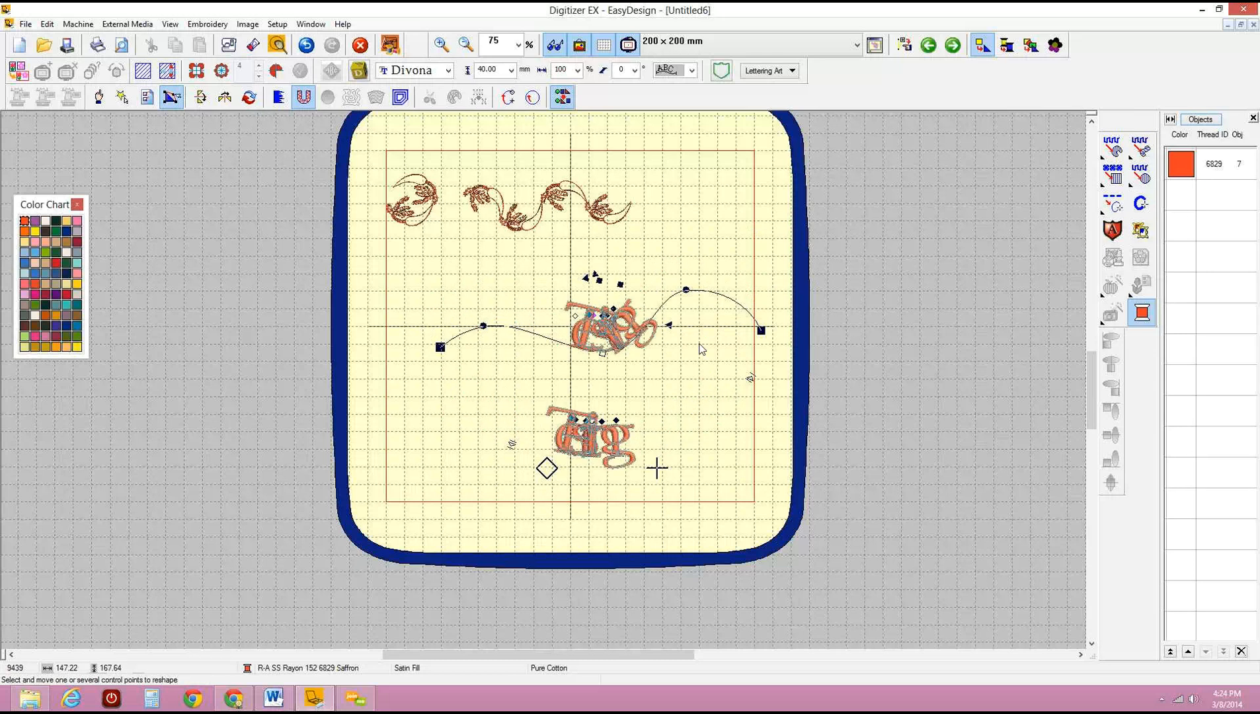
{"action": "left_click_drag", "start_coordinate": [751, 377], "coordinate": [715, 349]}
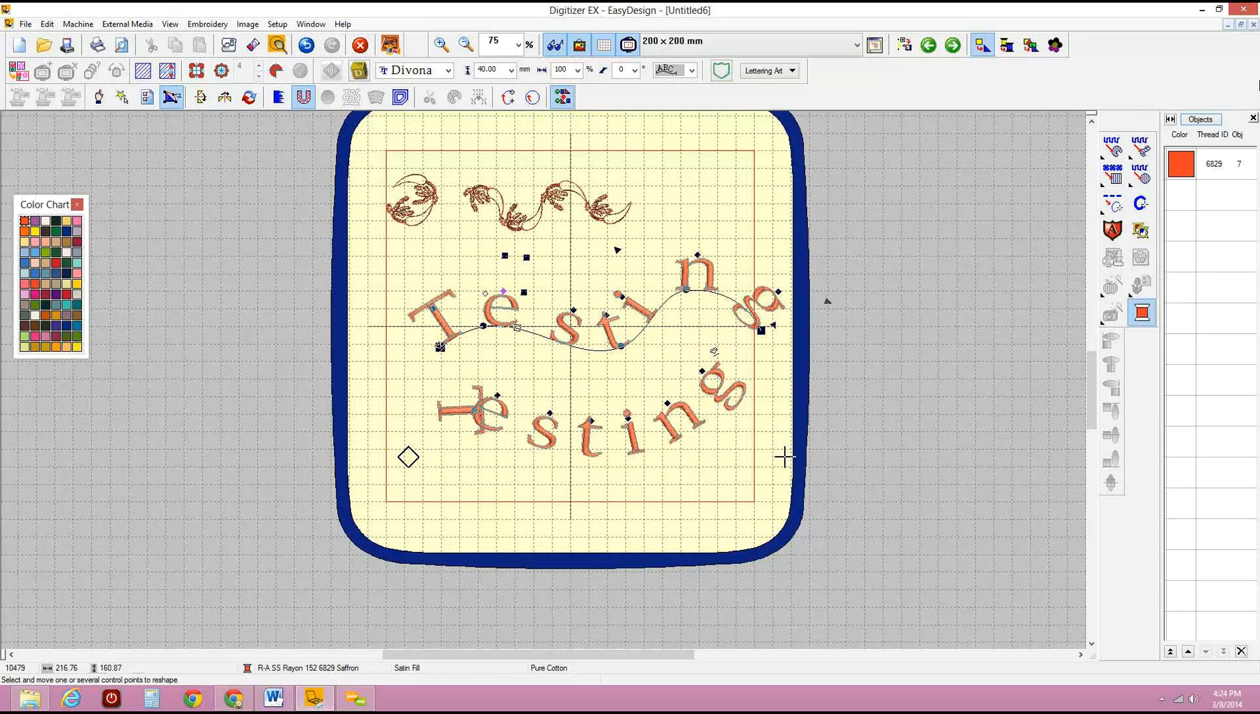
Start a new blank design and enter BMG as the monogram text, reviewing the alphabets and keeping Fancy Monogram.
{"action": "left_click", "coordinate": [19, 45]}
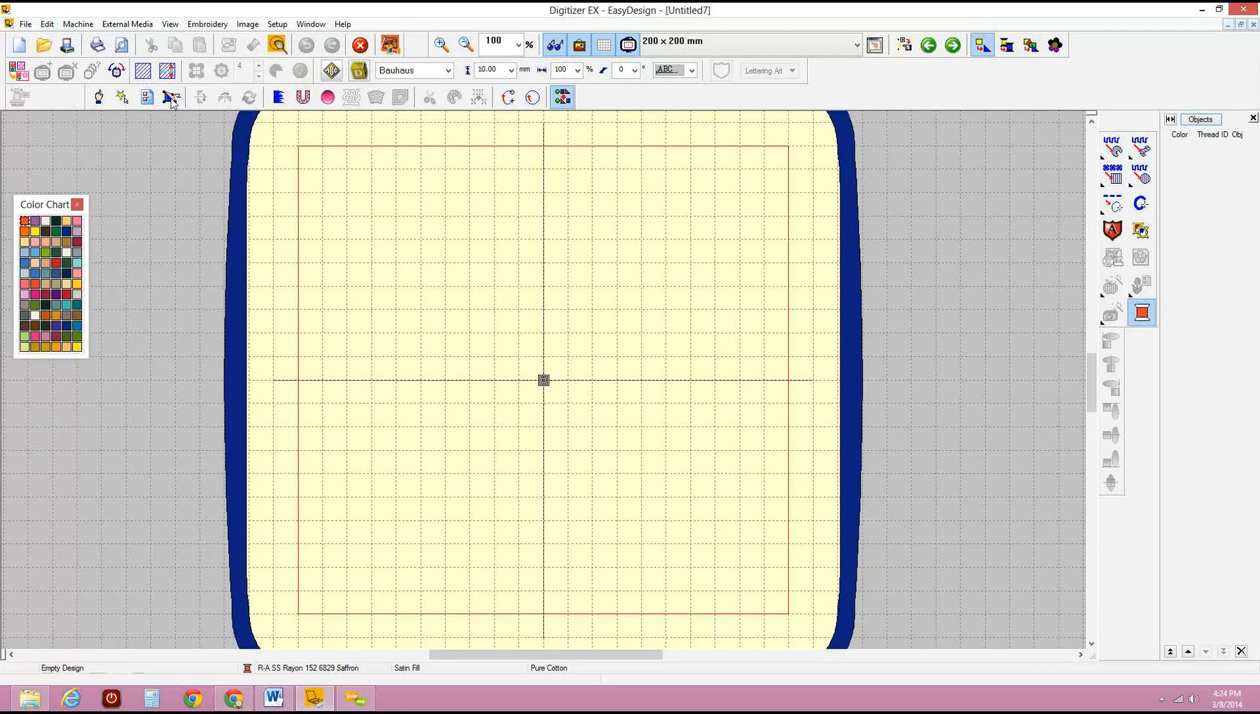
{"action": "left_click", "coordinate": [332, 72]}
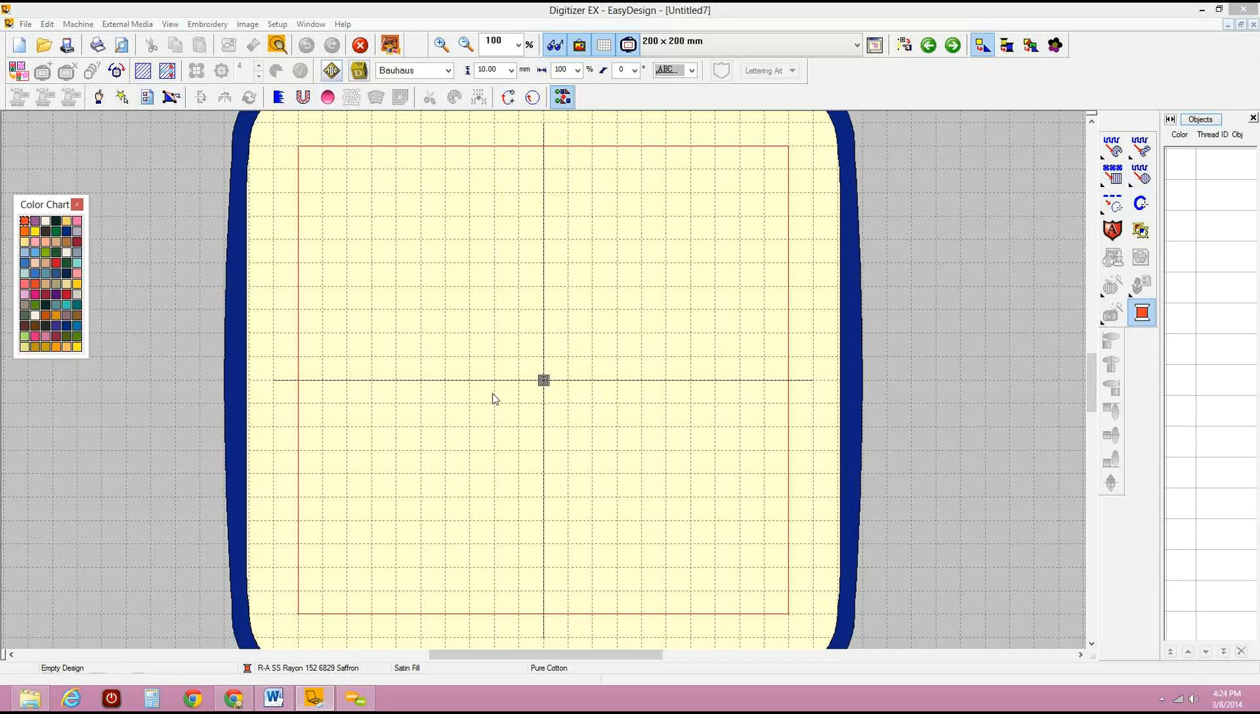
{"action": "left_click", "coordinate": [633, 321]}
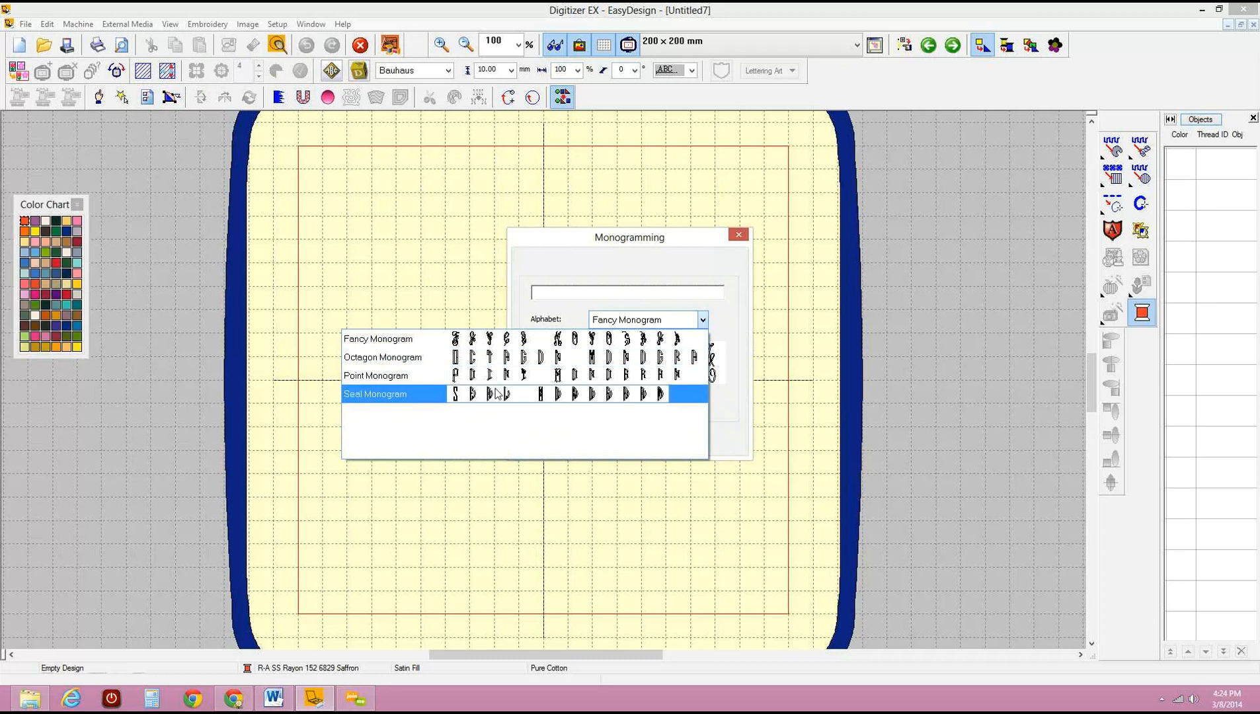
{"action": "left_click", "coordinate": [567, 289]}
{"action": "type", "text": "BMG"}
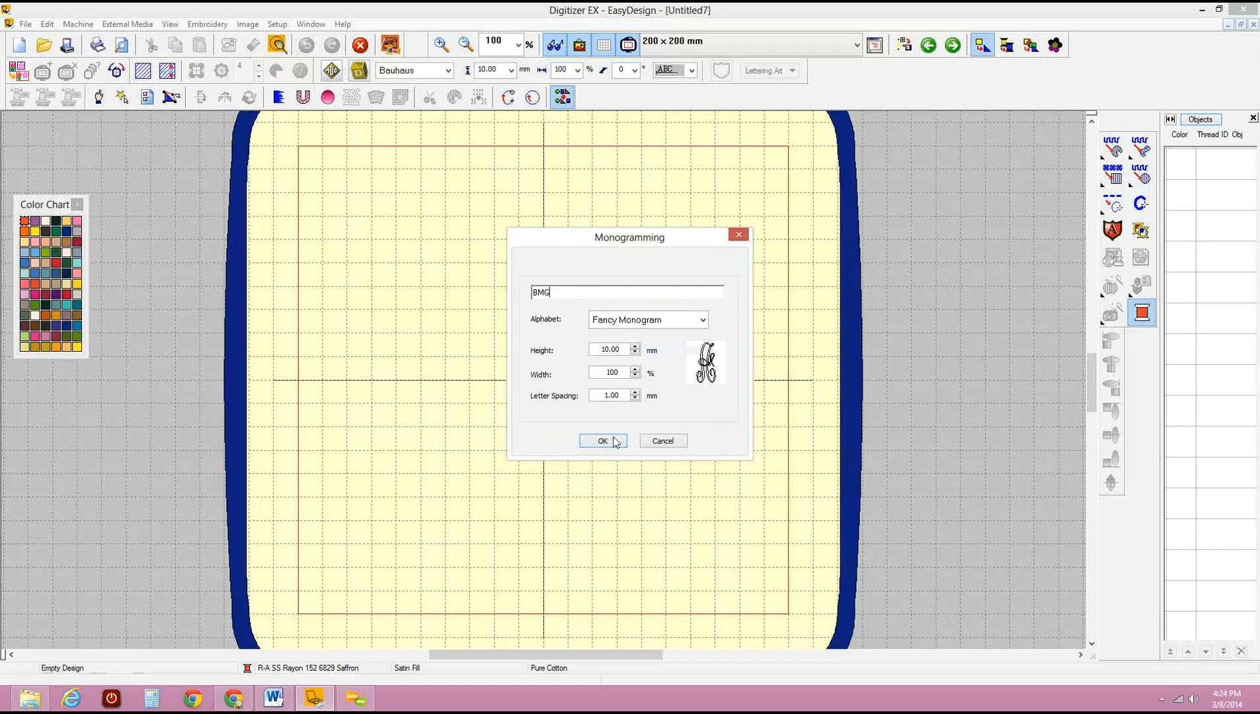
Set the monogram height to 50 mm and place the monogram in the upper-left part of the hoop.
{"action": "left_click", "coordinate": [635, 346]}
{"action": "left_click", "coordinate": [635, 347]}
{"action": "type", "text": "50"}
{"action": "key", "text": "Return"}
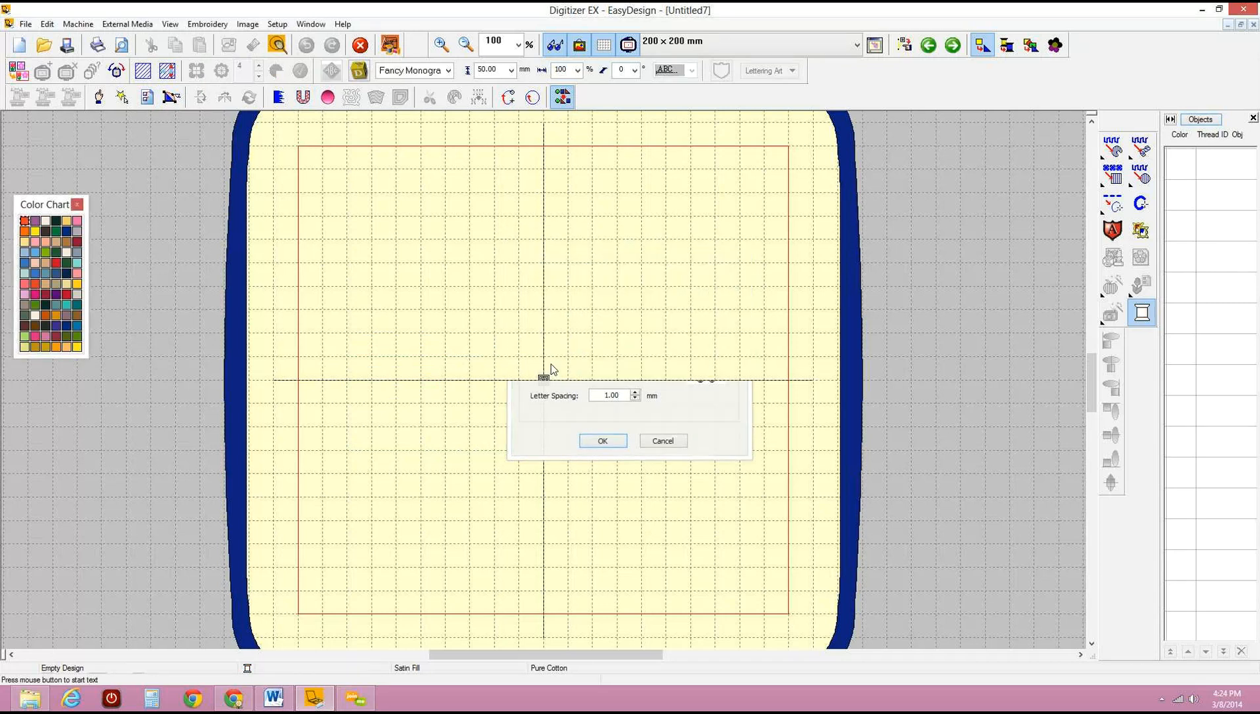
{"action": "left_click", "coordinate": [392, 356]}
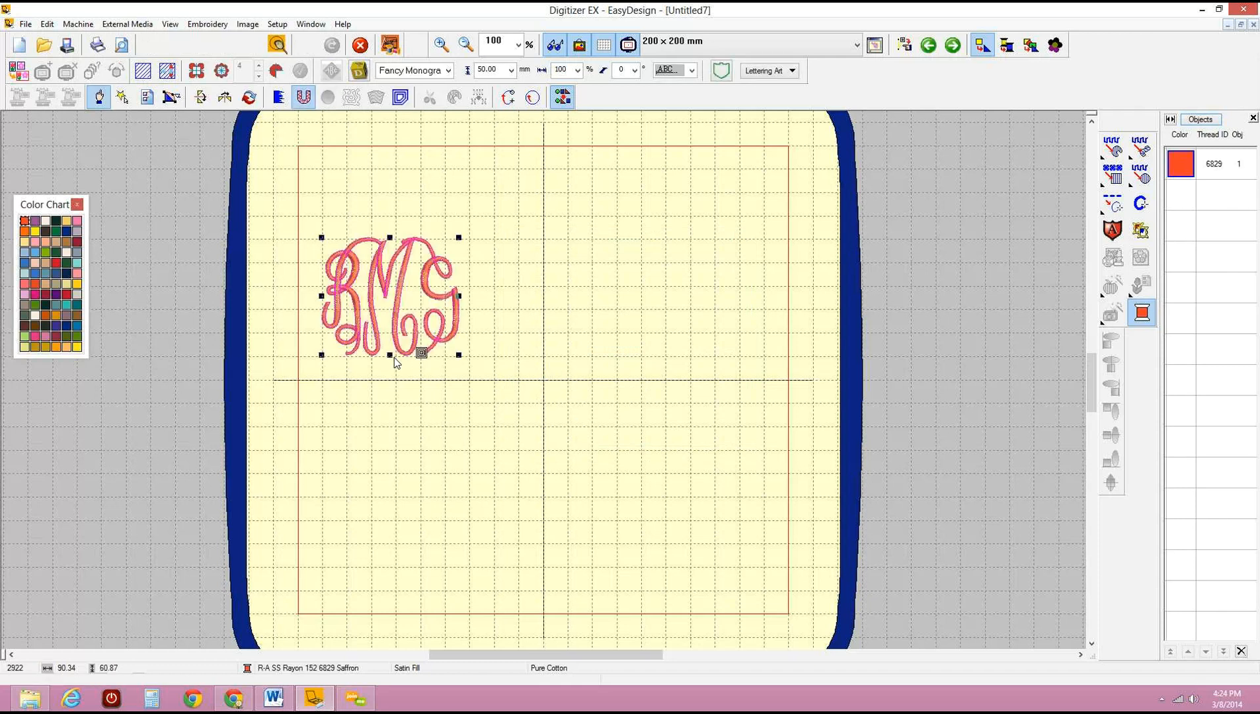
Enlarge the Fancy BMG monogram to a height of about 67 mm and move it to the upper centre of the hoop.
{"action": "left_click_drag", "start_coordinate": [496, 225], "coordinate": [588, 199]}
{"action": "left_click_drag", "start_coordinate": [547, 240], "coordinate": [634, 241]}
{"action": "left_click", "coordinate": [703, 281]}
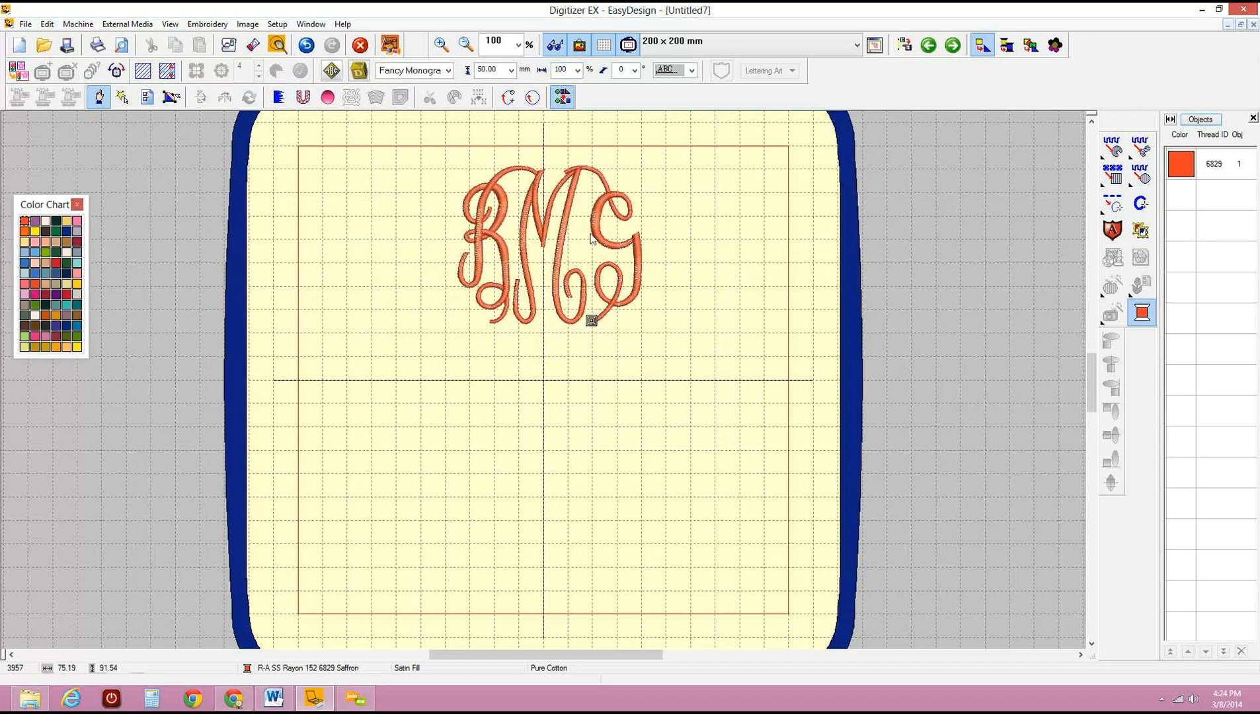
Ungroup the Fancy BMG monogram into separate stitch objects and select individual strokes of the letter M.
{"action": "left_click", "coordinate": [552, 213]}
{"action": "right_click", "coordinate": [552, 212]}
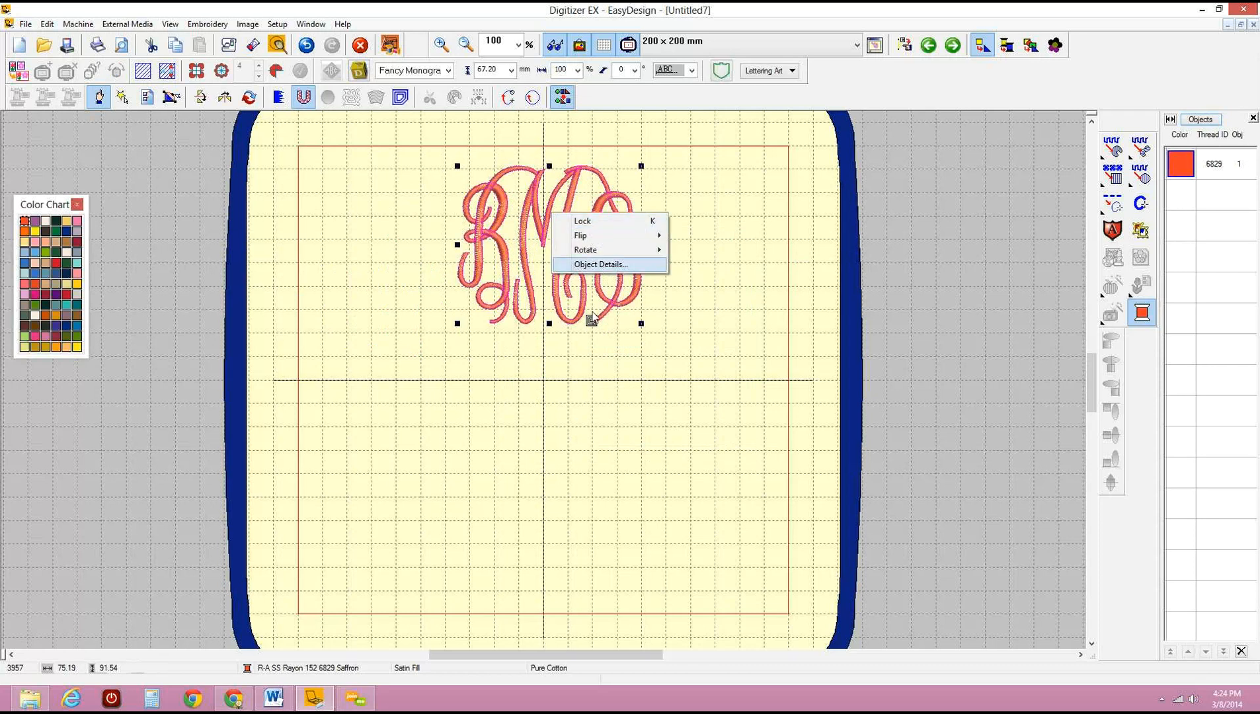
{"action": "left_click", "coordinate": [47, 25]}
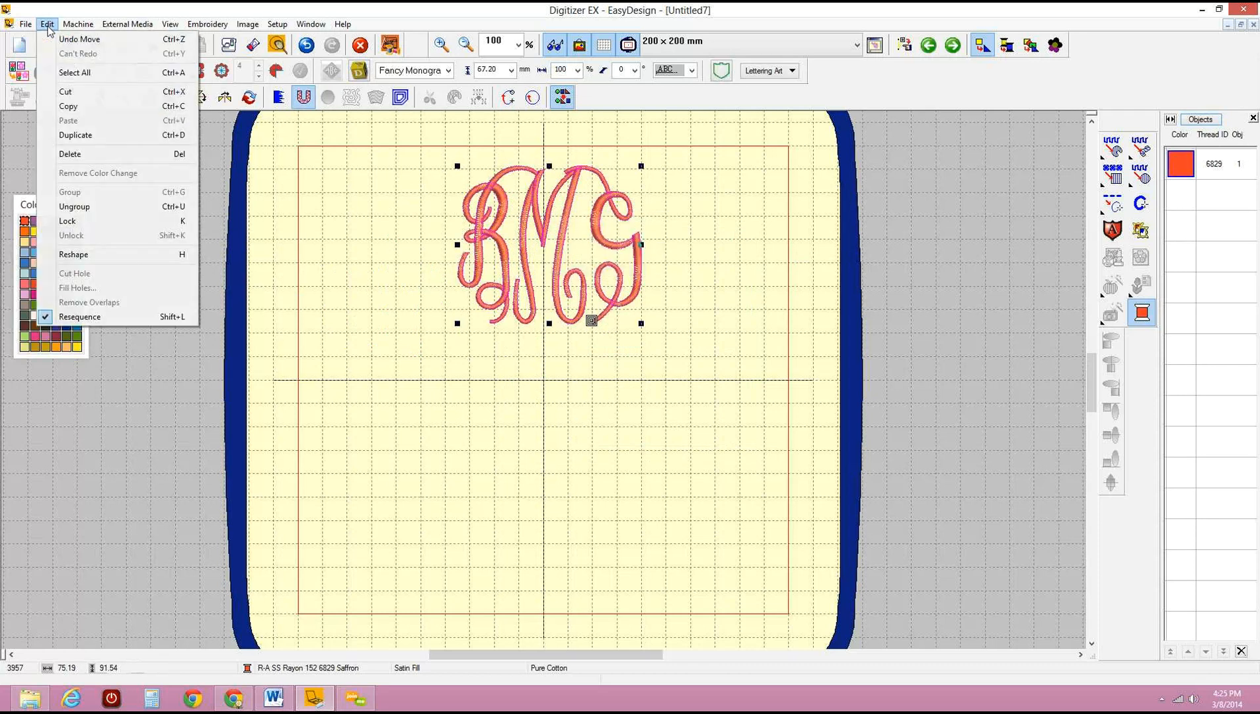
{"action": "left_click", "coordinate": [80, 207]}
{"action": "left_click", "coordinate": [526, 228]}
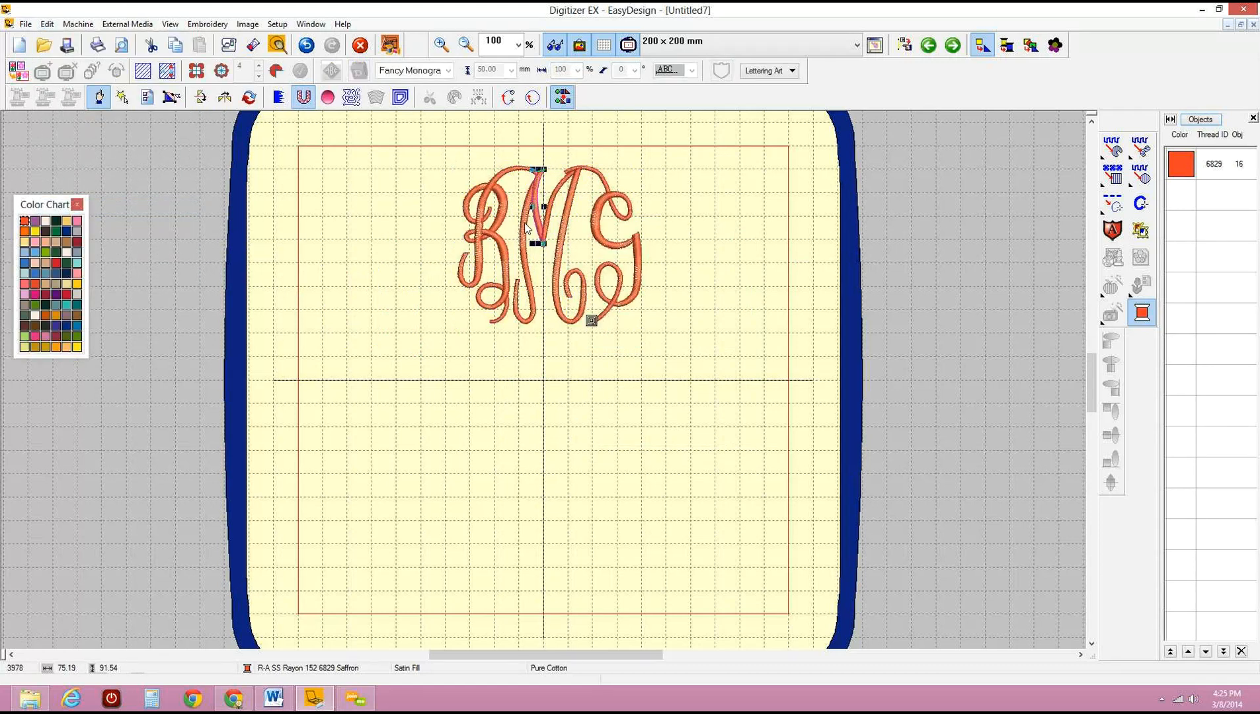
{"action": "left_click", "coordinate": [527, 223]}
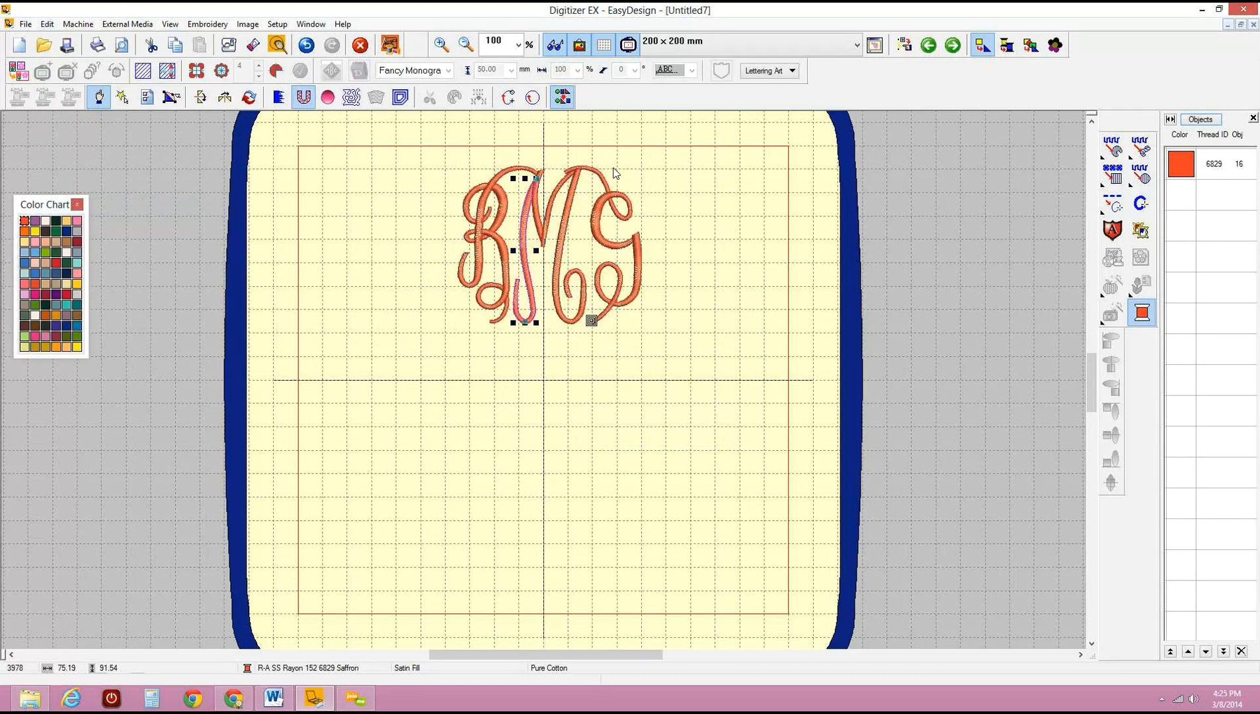
Recolour the letter G and the curved stroke joining it to the M with thread 6517 Seafrost.
{"action": "mouse_move", "coordinate": [580, 137]}
{"action": "left_mouse_down"}
{"action": "mouse_move", "coordinate": [650, 278]}
{"action": "mouse_move", "coordinate": [669, 357]}
{"action": "left_mouse_up"}
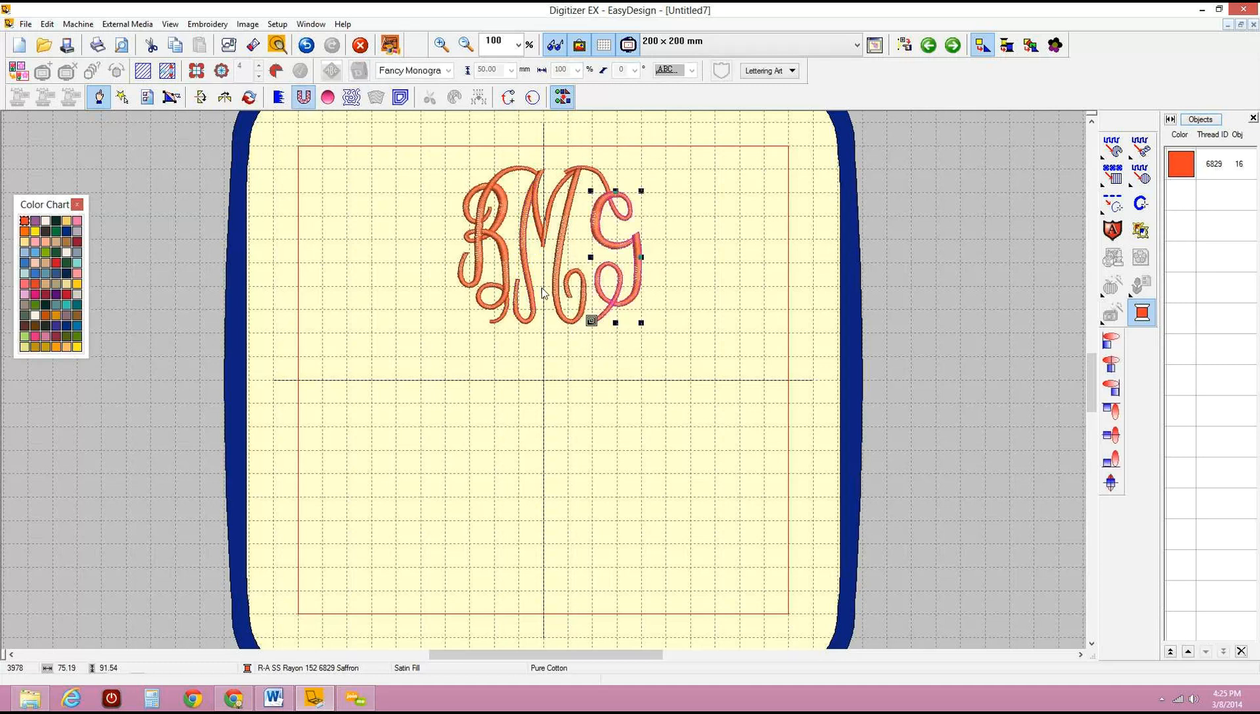
{"action": "left_click", "coordinate": [77, 263]}
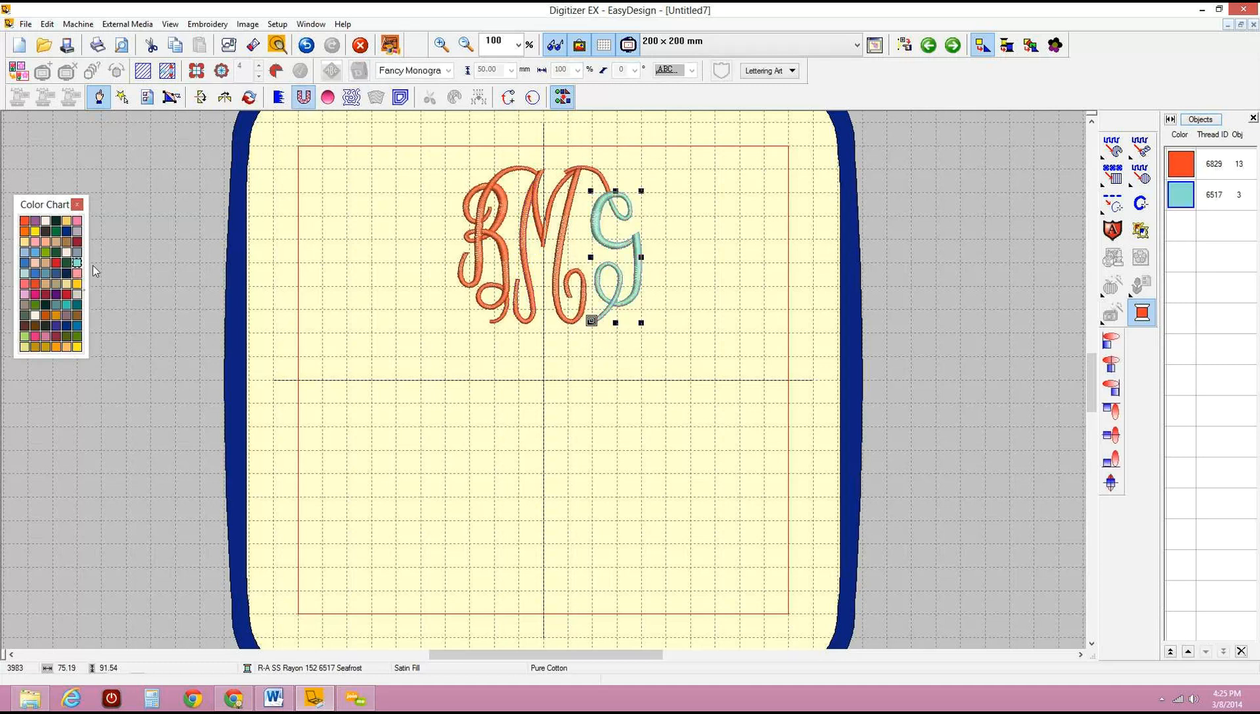
{"action": "left_click", "coordinate": [297, 325]}
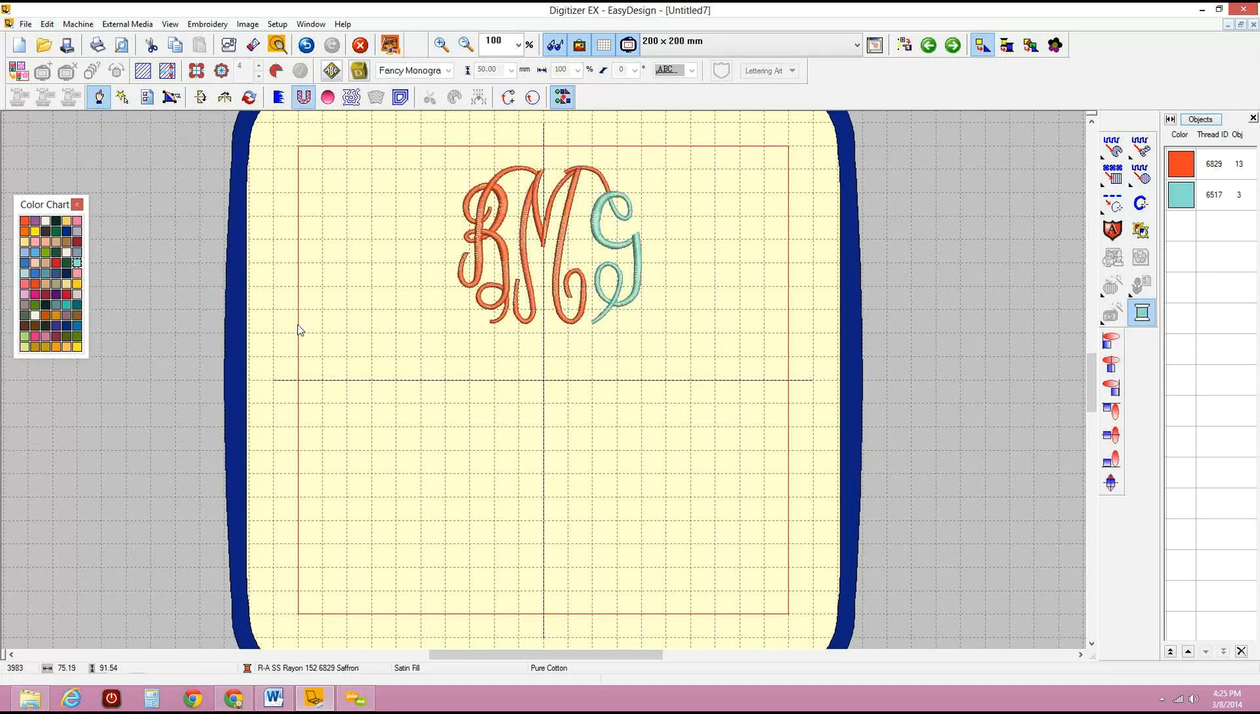
{"action": "left_click", "coordinate": [595, 174]}
{"action": "left_click", "coordinate": [78, 264]}
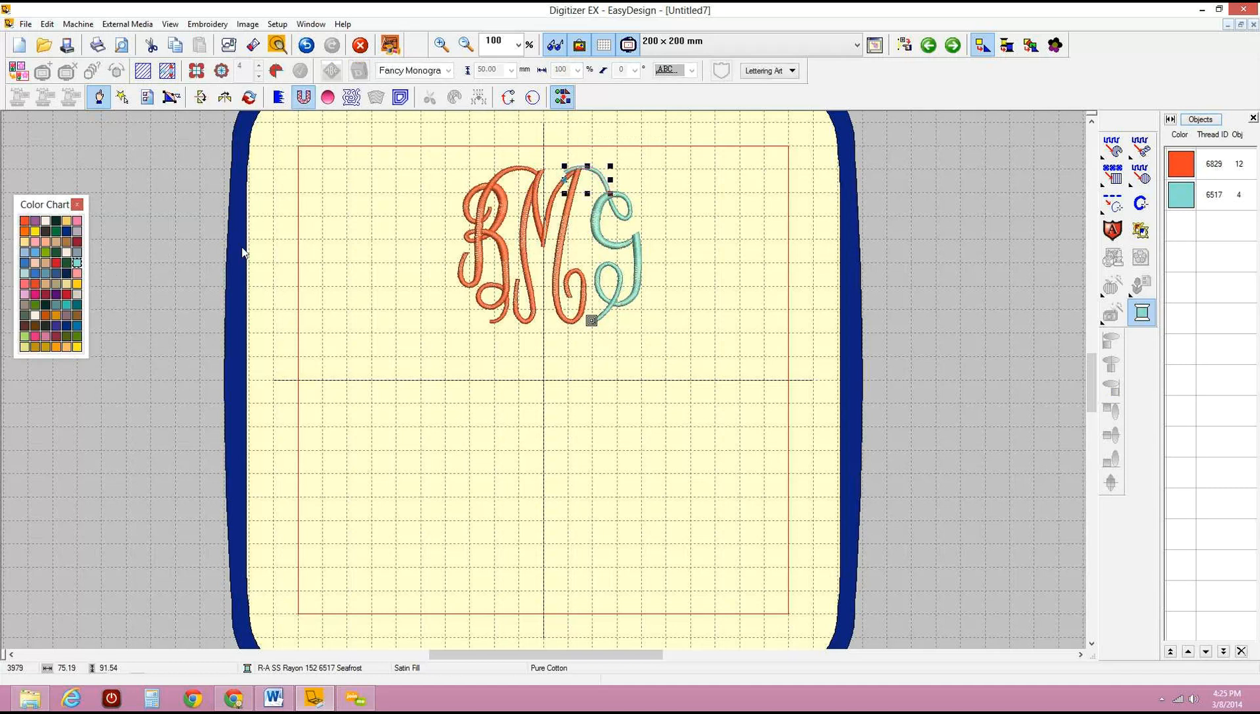
{"action": "left_click", "coordinate": [238, 323]}
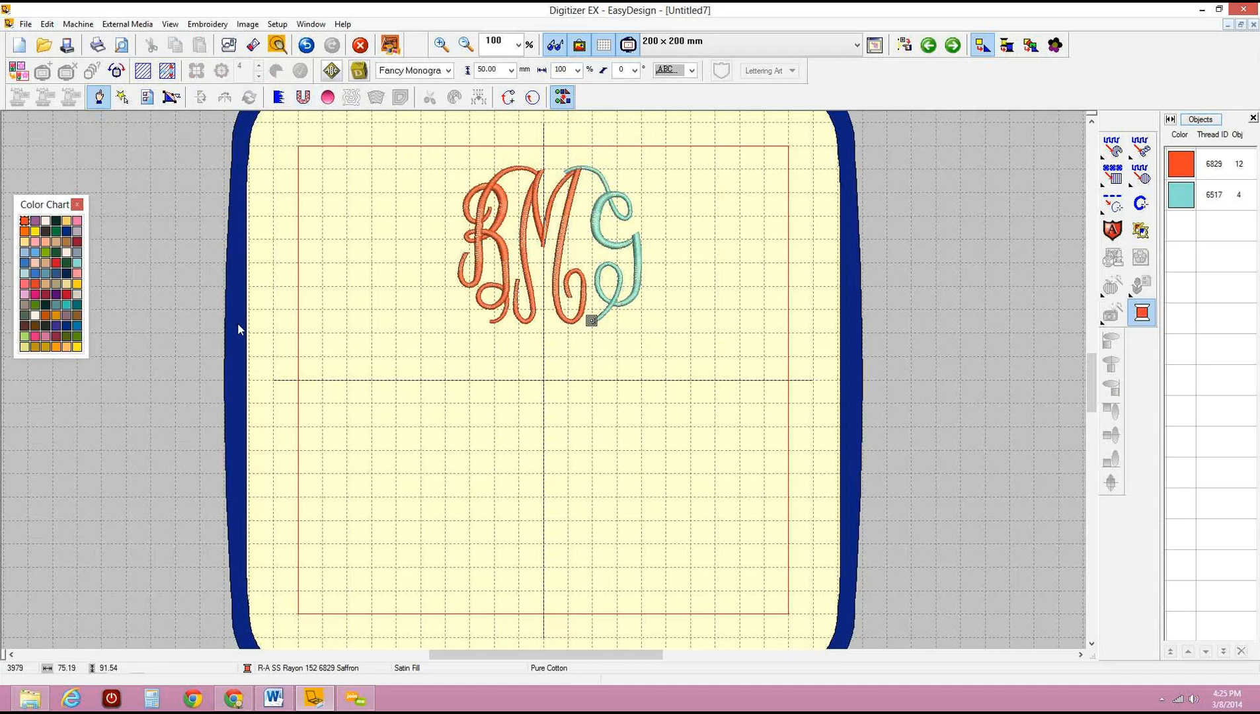
Create a second BMG monogram with the Octagon Monogram alphabet and place it below and left of the first one.
{"action": "left_click", "coordinate": [331, 71]}
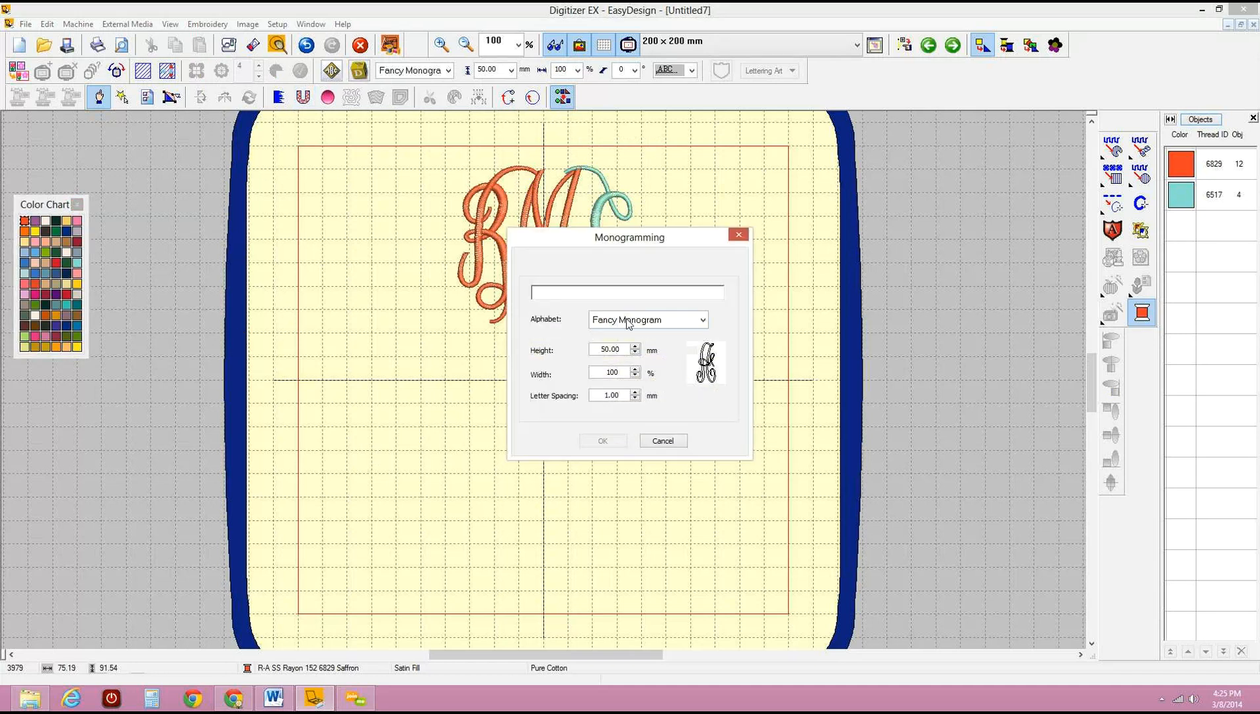
{"action": "left_click", "coordinate": [629, 323]}
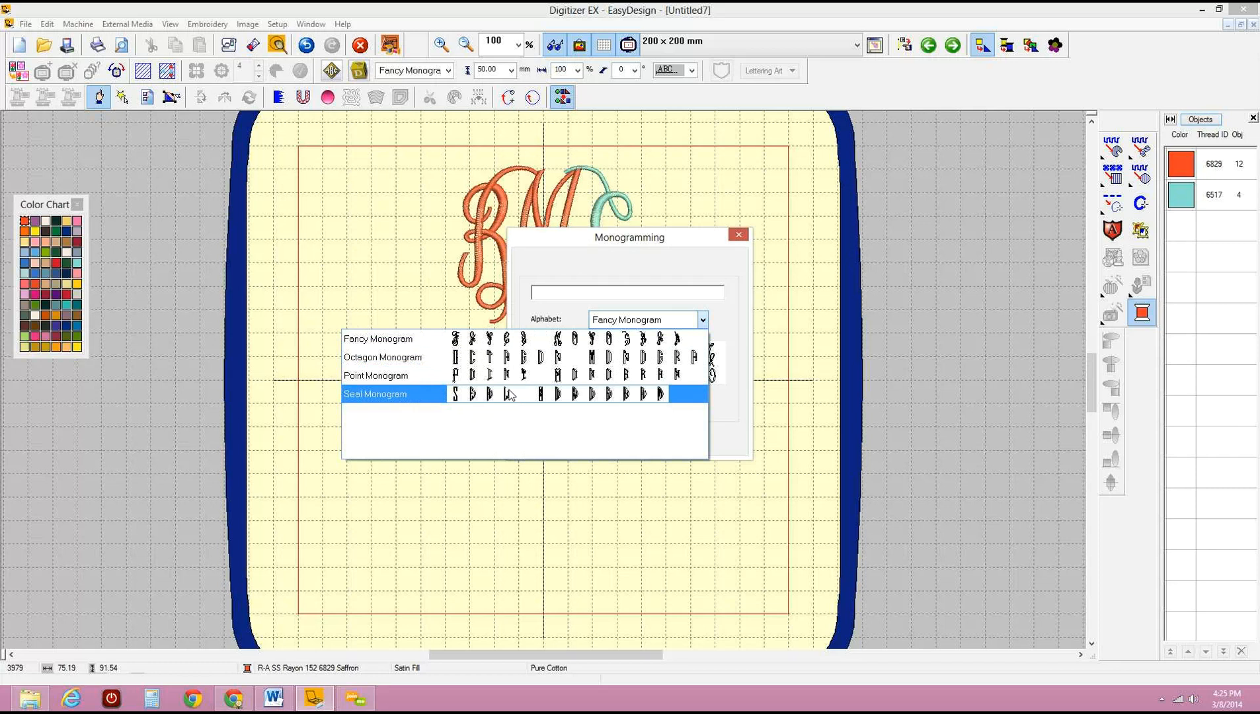
{"action": "left_click", "coordinate": [509, 357]}
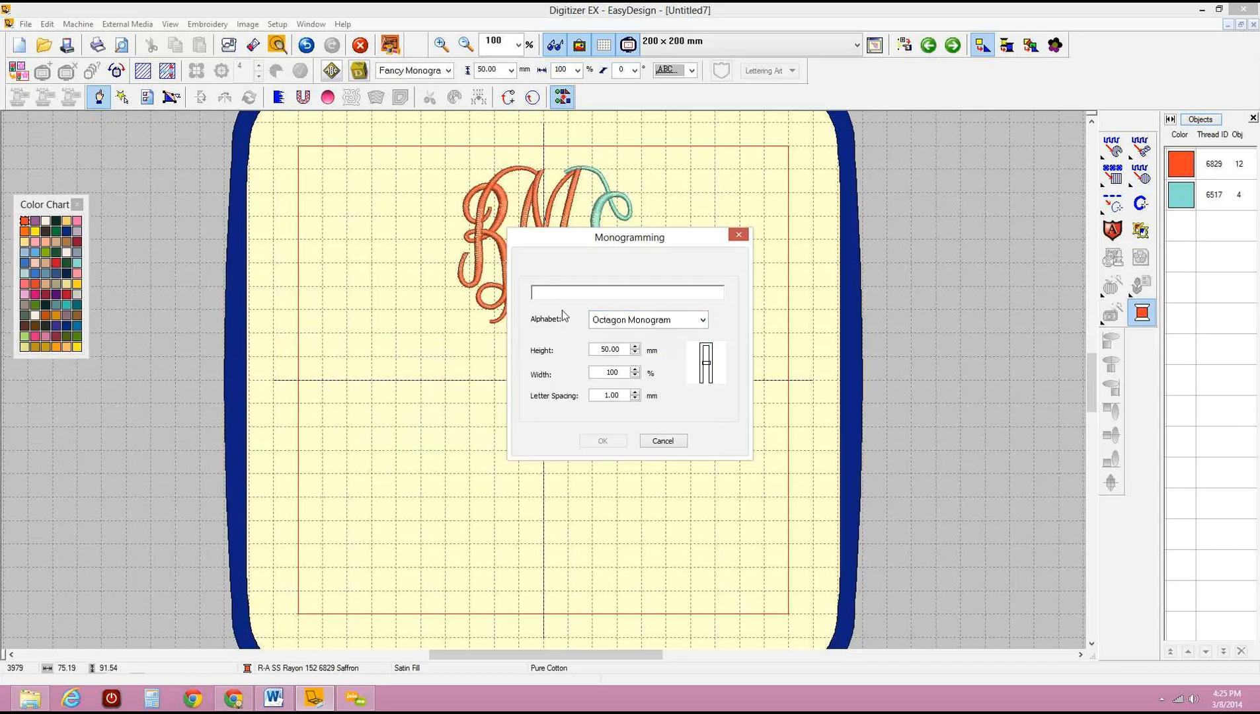
{"action": "type", "text": "BMG"}
{"action": "left_click", "coordinate": [598, 441]}
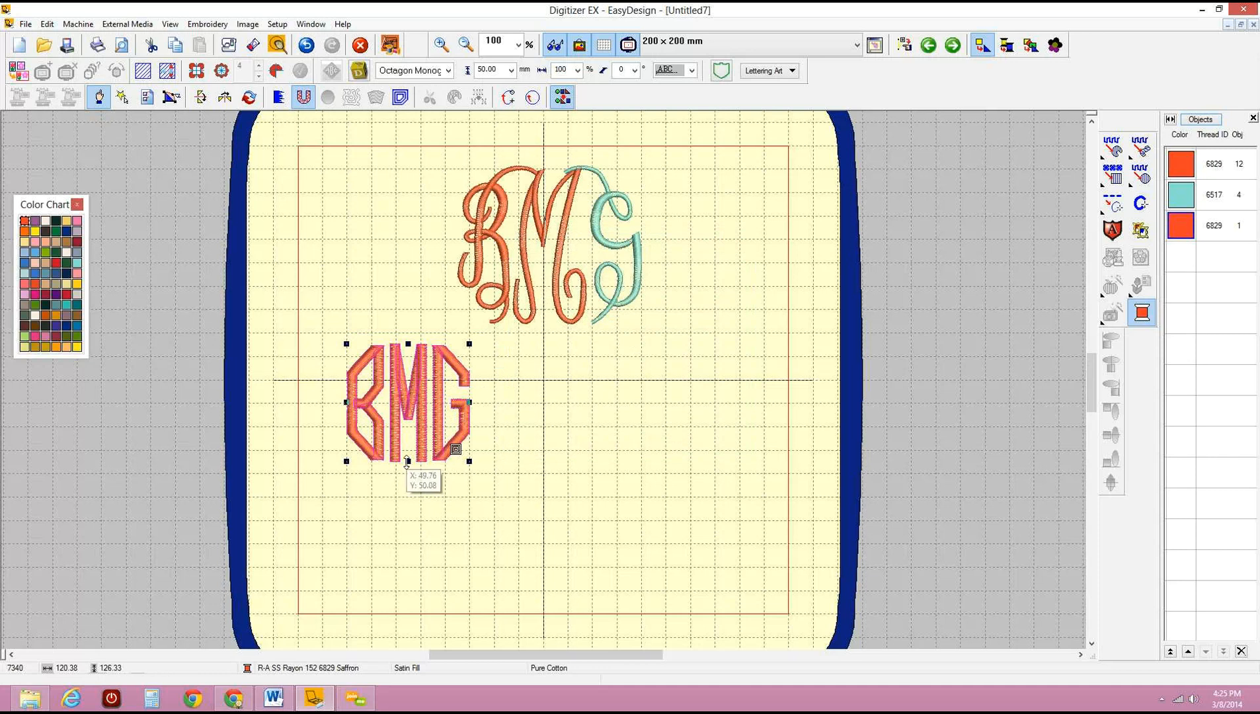
Browse the Borders set, adjust the border width, and add heart border H around the octagon monogram.
{"action": "left_click", "coordinate": [725, 73]}
{"action": "left_click_drag", "start_coordinate": [737, 188], "coordinate": [890, 124]}
{"action": "left_click_drag", "start_coordinate": [975, 199], "coordinate": [973, 284]}
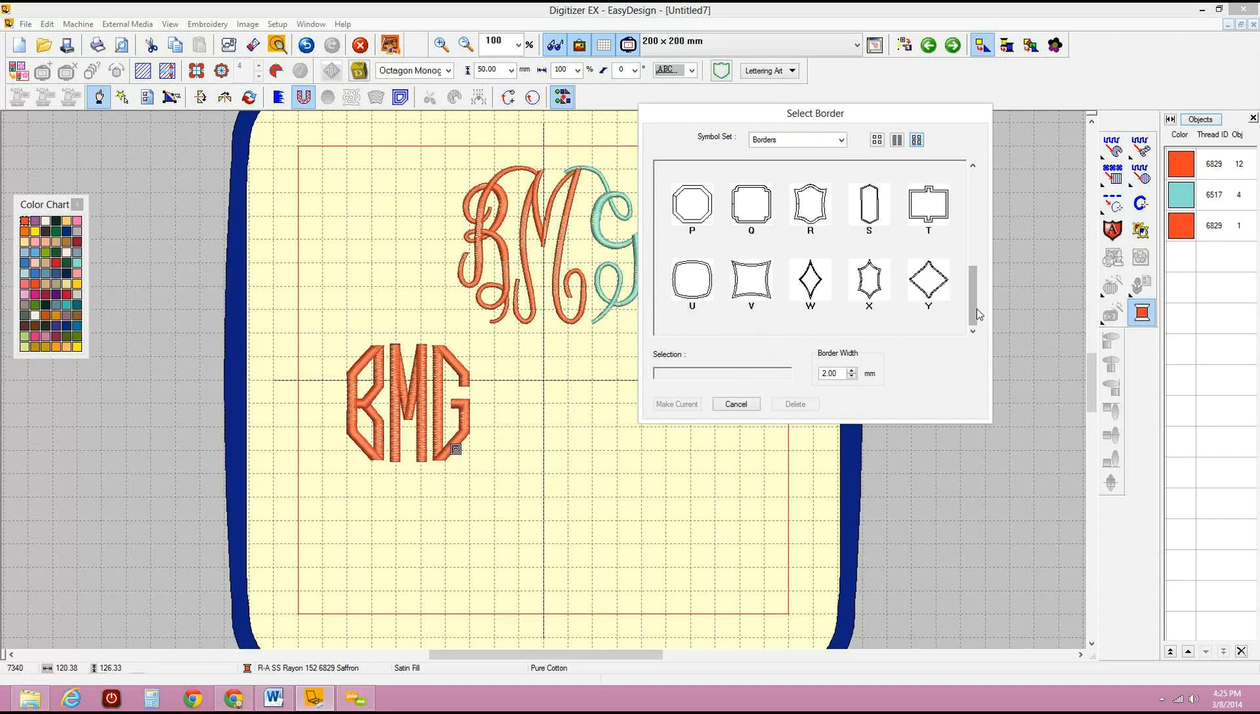
{"action": "left_click", "coordinate": [973, 199]}
{"action": "left_click", "coordinate": [811, 211]}
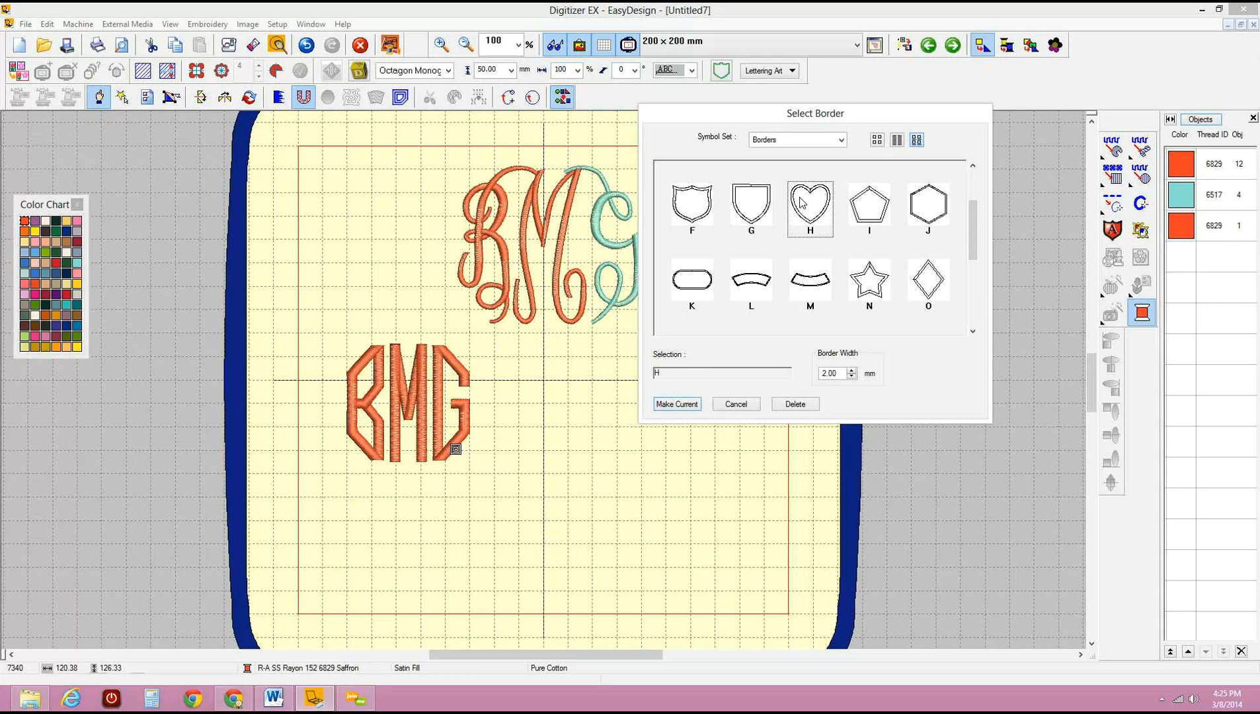
{"action": "left_click", "coordinate": [852, 373]}
{"action": "left_click", "coordinate": [851, 371]}
{"action": "left_click", "coordinate": [852, 370]}
{"action": "left_click", "coordinate": [692, 405]}
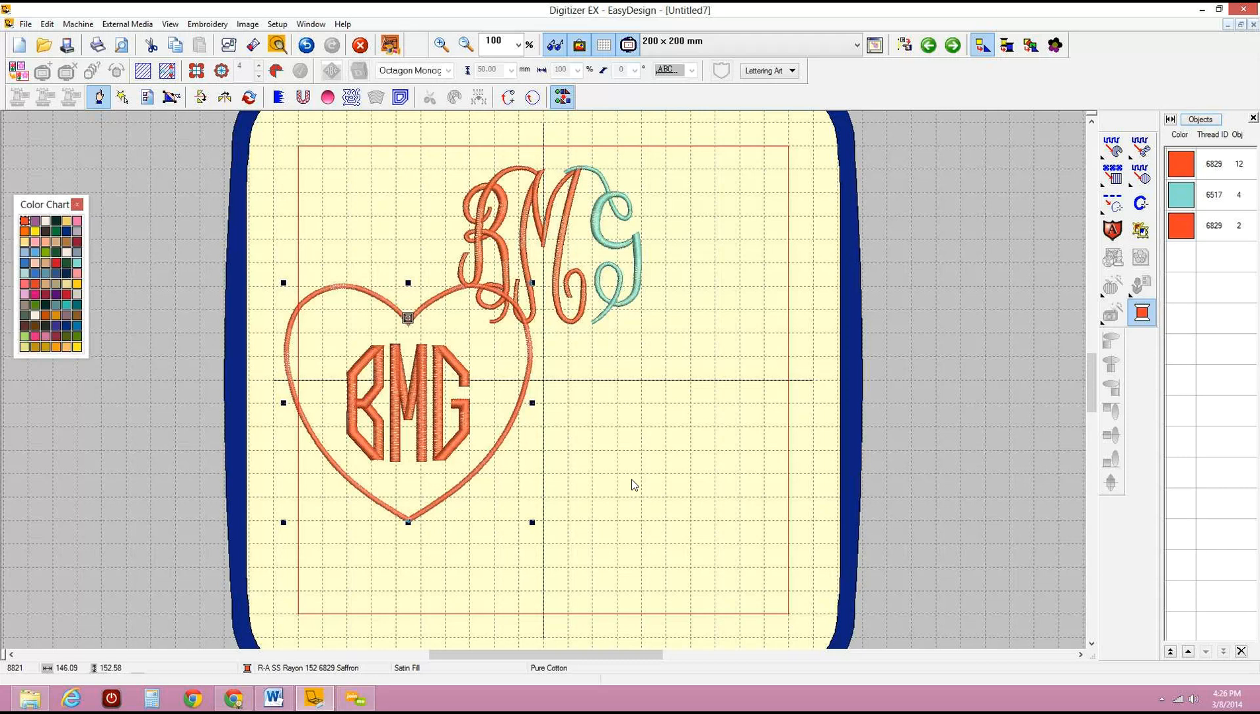
Delete both monograms and the heart border, including the remaining letter strokes, to empty the hoop.
{"action": "left_click_drag", "start_coordinate": [220, 167], "coordinate": [737, 300]}
{"action": "left_click_drag", "start_coordinate": [723, 508], "coordinate": [721, 560]}
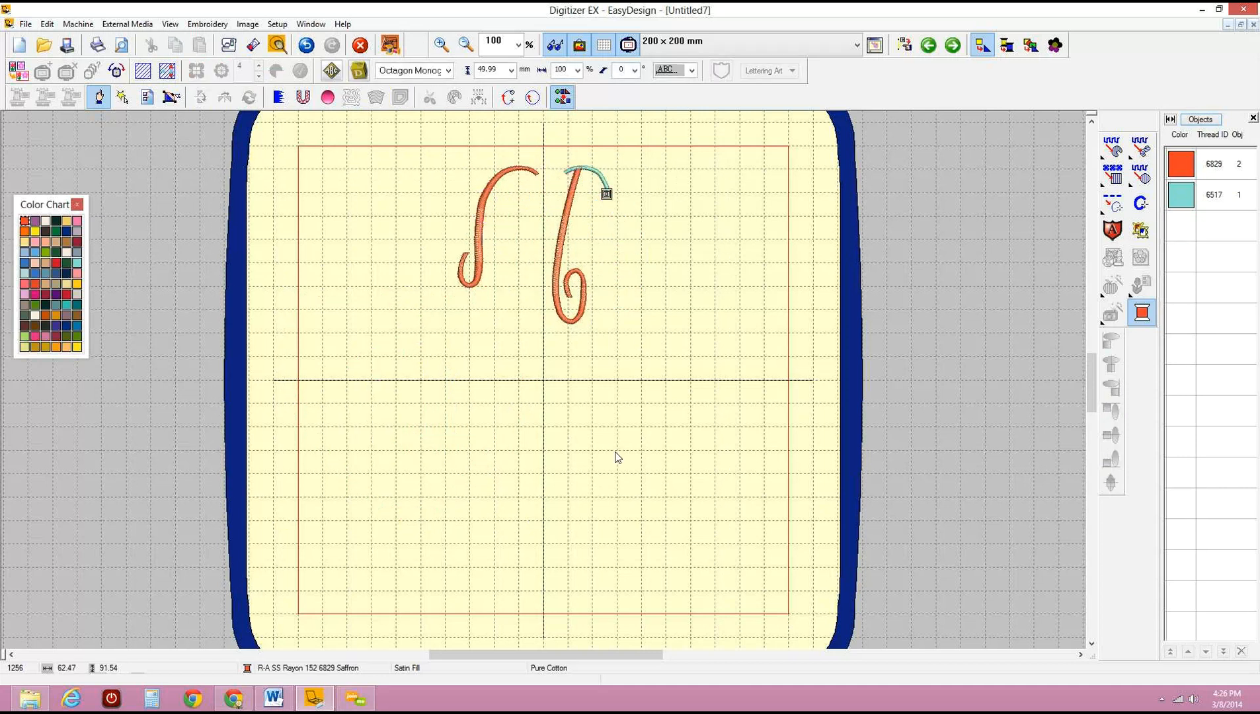
{"action": "left_click_drag", "start_coordinate": [406, 147], "coordinate": [664, 396]}
{"action": "key", "text": "Delete"}
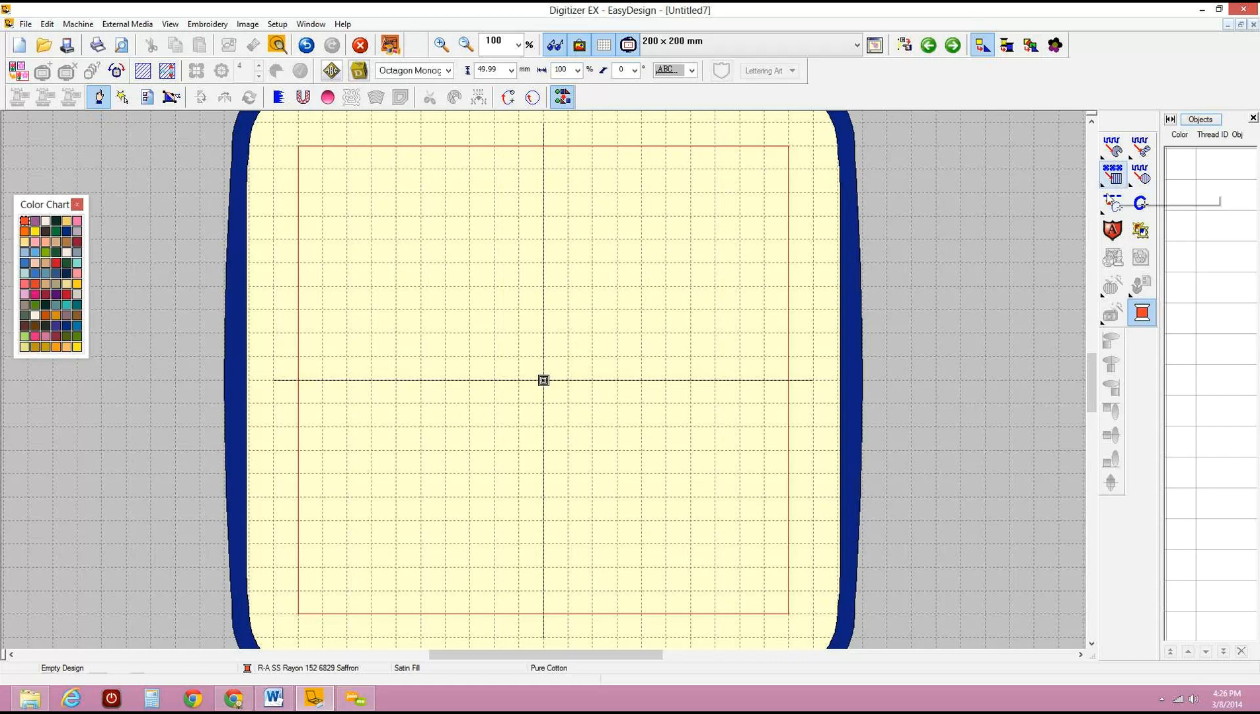
Draw a Parallel Contour Fill rectangle about 84 by 80 mm in the upper-left part of the hoop.
{"action": "left_click", "coordinate": [1113, 175]}
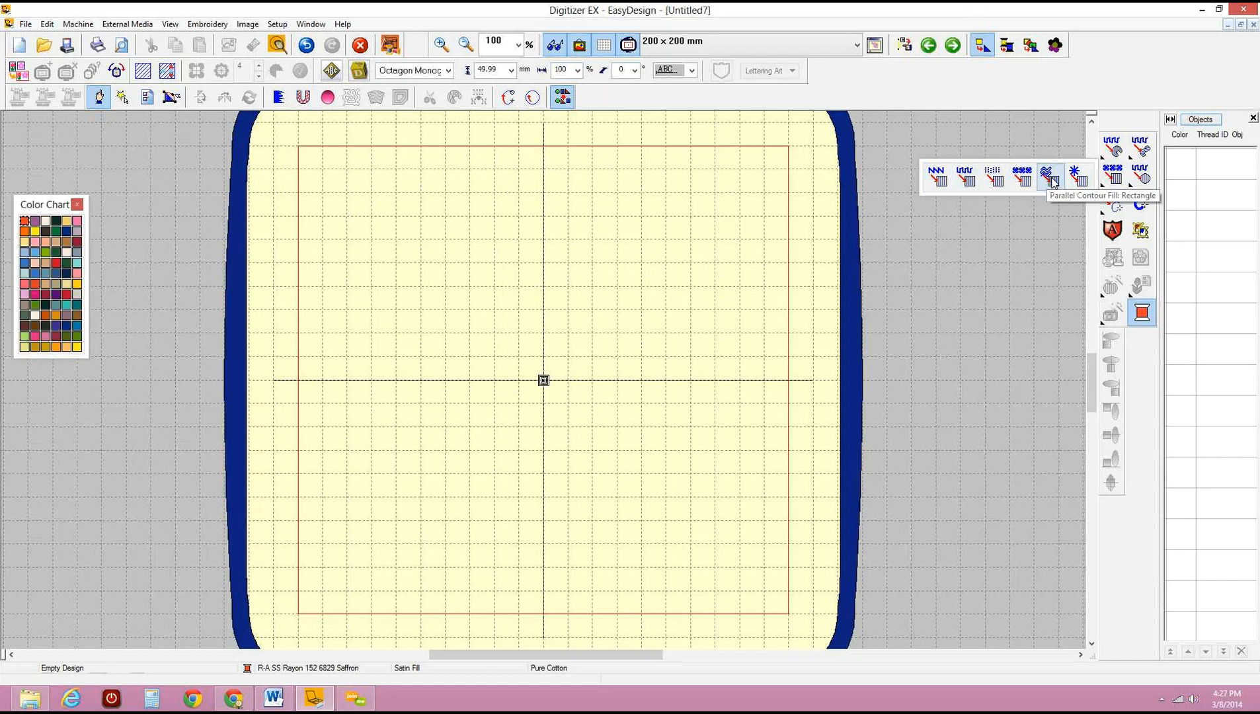
{"action": "left_click", "coordinate": [378, 191]}
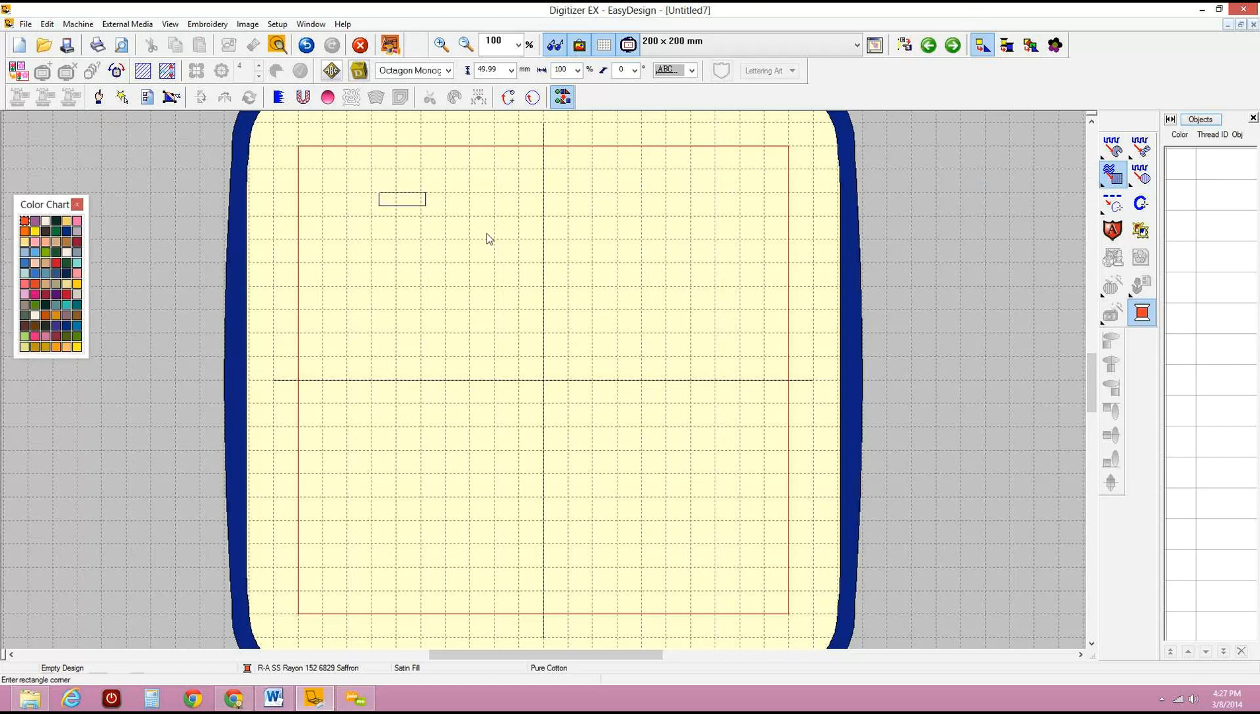
{"action": "left_click", "coordinate": [585, 380]}
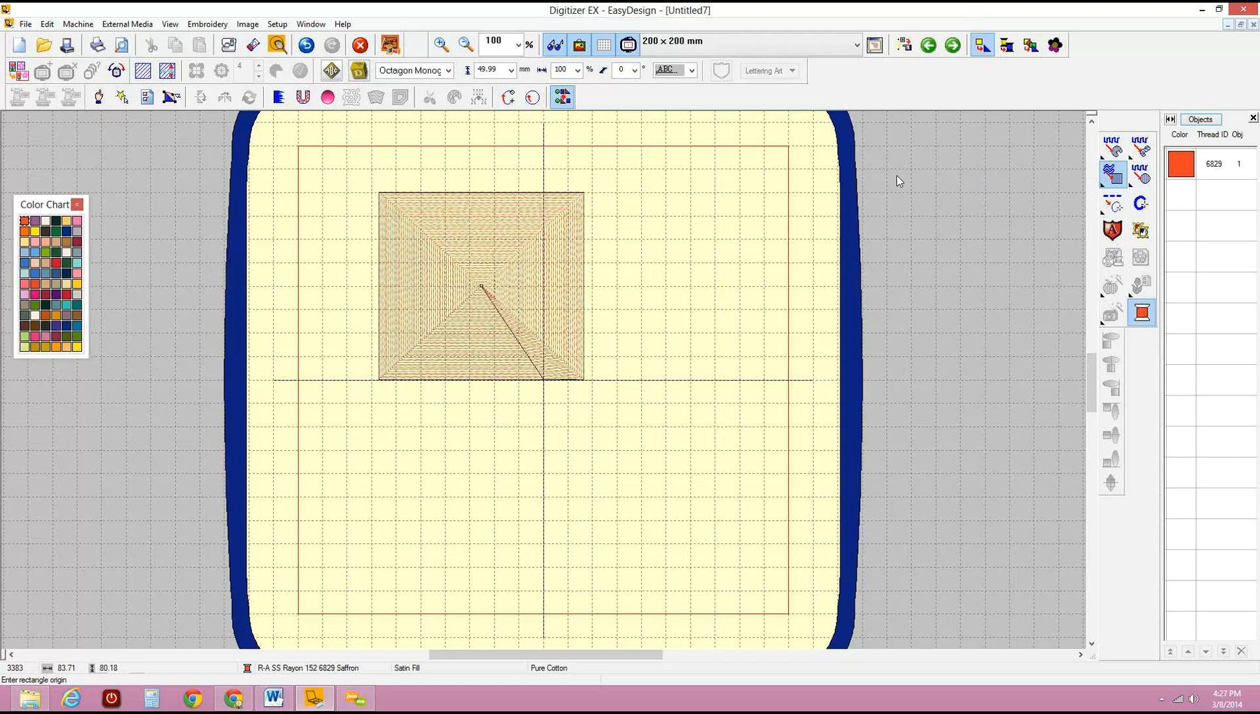
Draw a large contour-filled circle overlapping the rectangle's upper-right corner and a smaller contour-filled circle inside it.
{"action": "mouse_move", "coordinate": [1131, 190]}
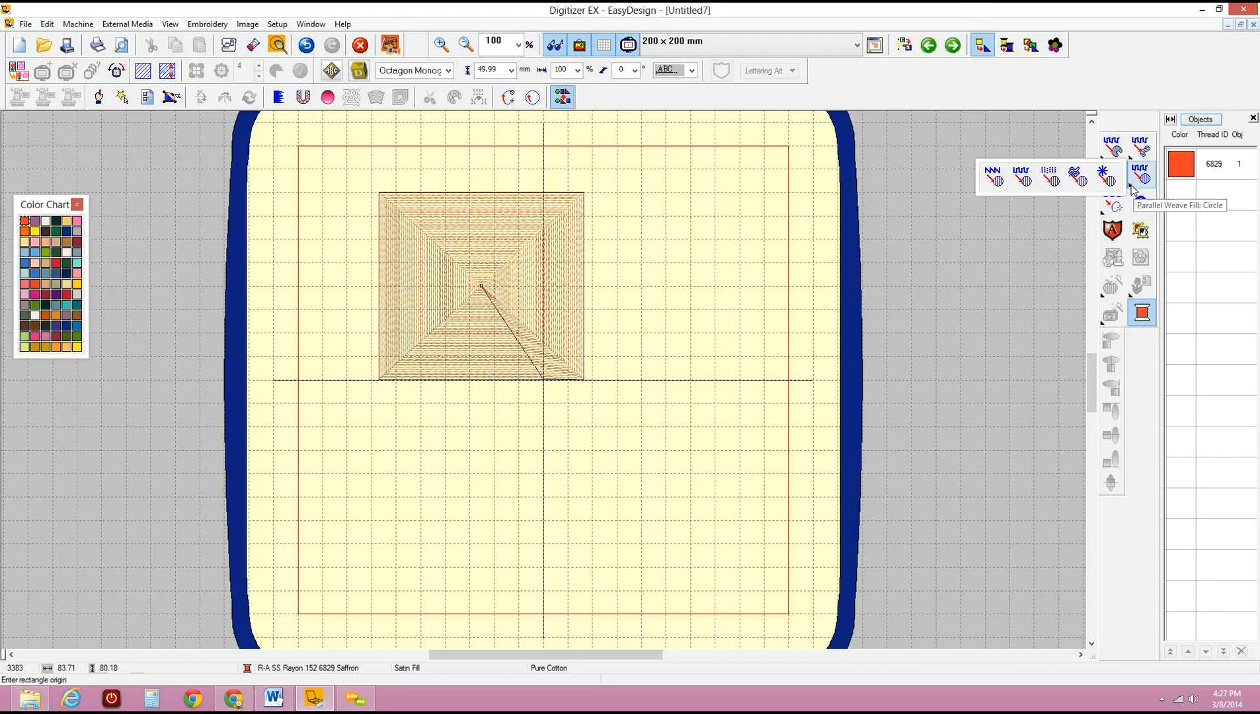
{"action": "left_click", "coordinate": [1078, 176]}
{"action": "left_click", "coordinate": [655, 205]}
{"action": "left_click", "coordinate": [733, 247]}
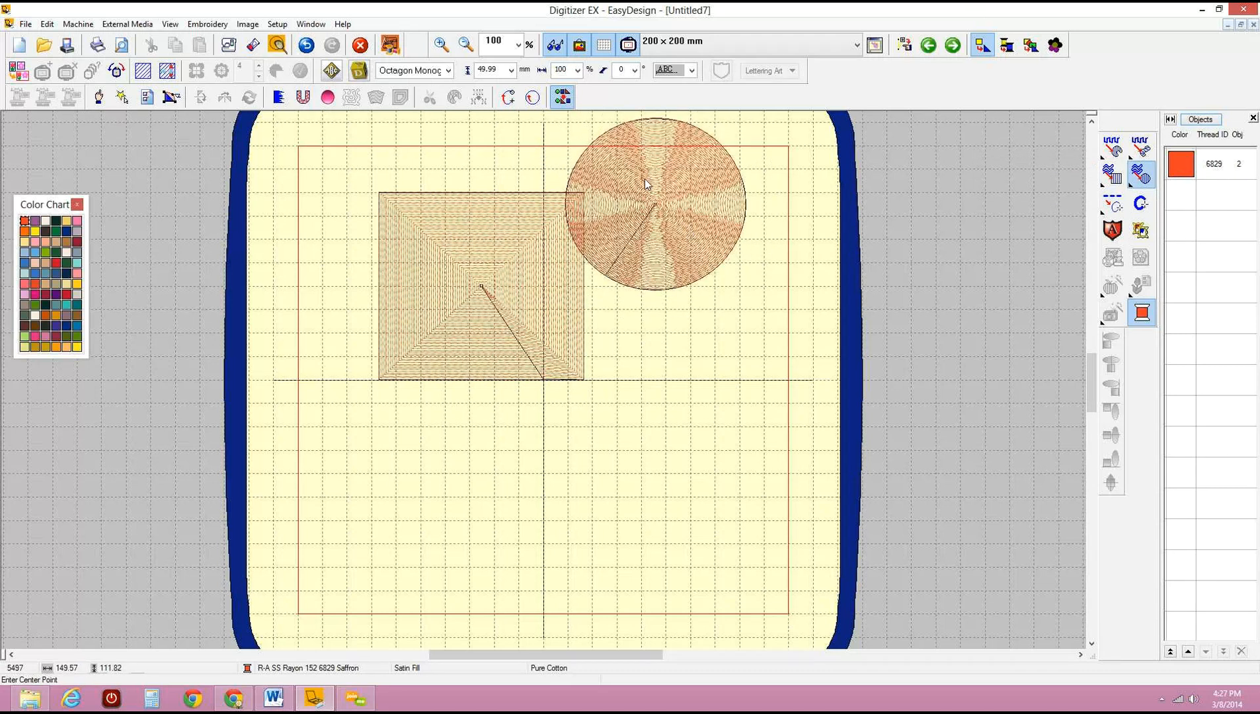
{"action": "left_click", "coordinate": [650, 177]}
{"action": "left_click", "coordinate": [681, 214]}
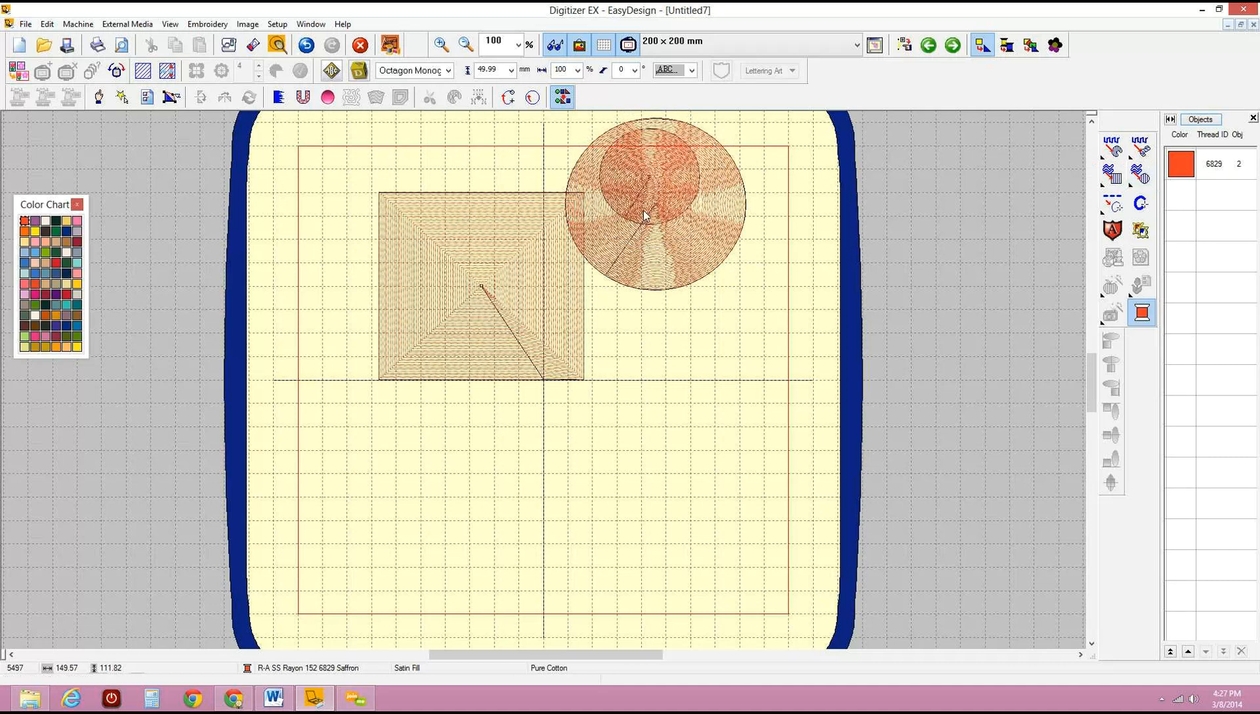
Recolour the smaller circle with thread 6440 Pro Peacock and move it over the large circle's right edge.
{"action": "left_click", "coordinate": [77, 220]}
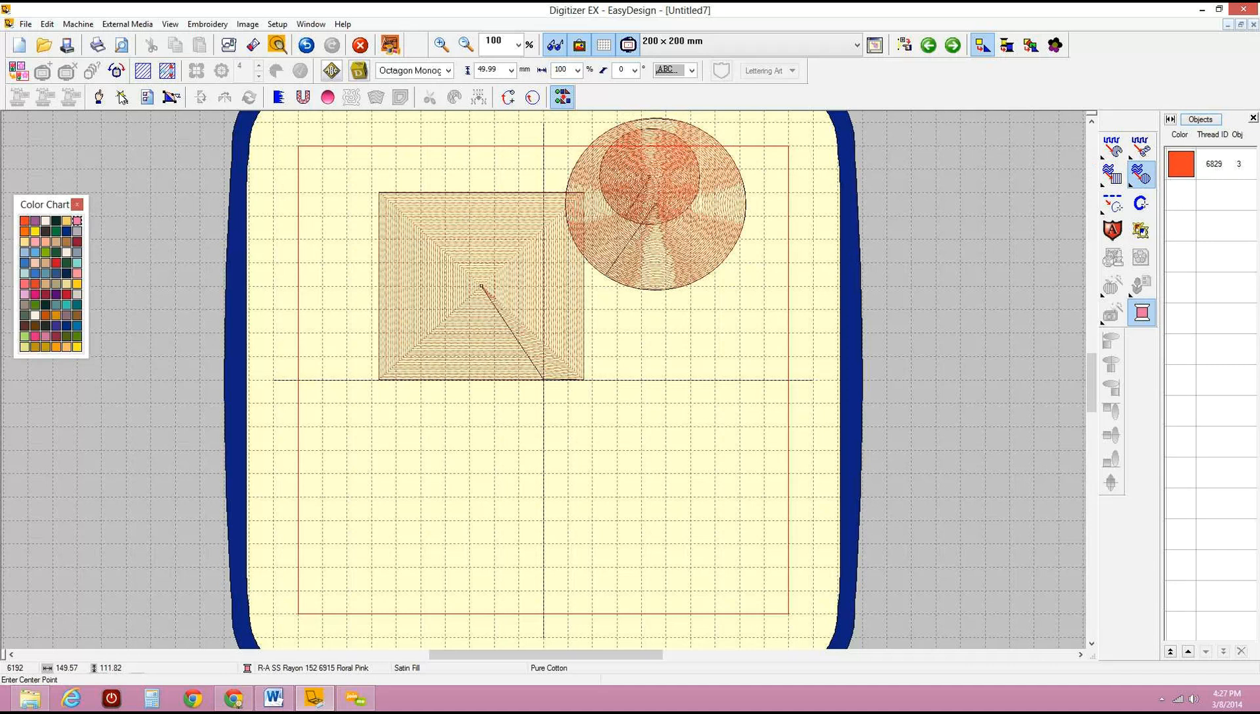
{"action": "key", "text": "Escape"}
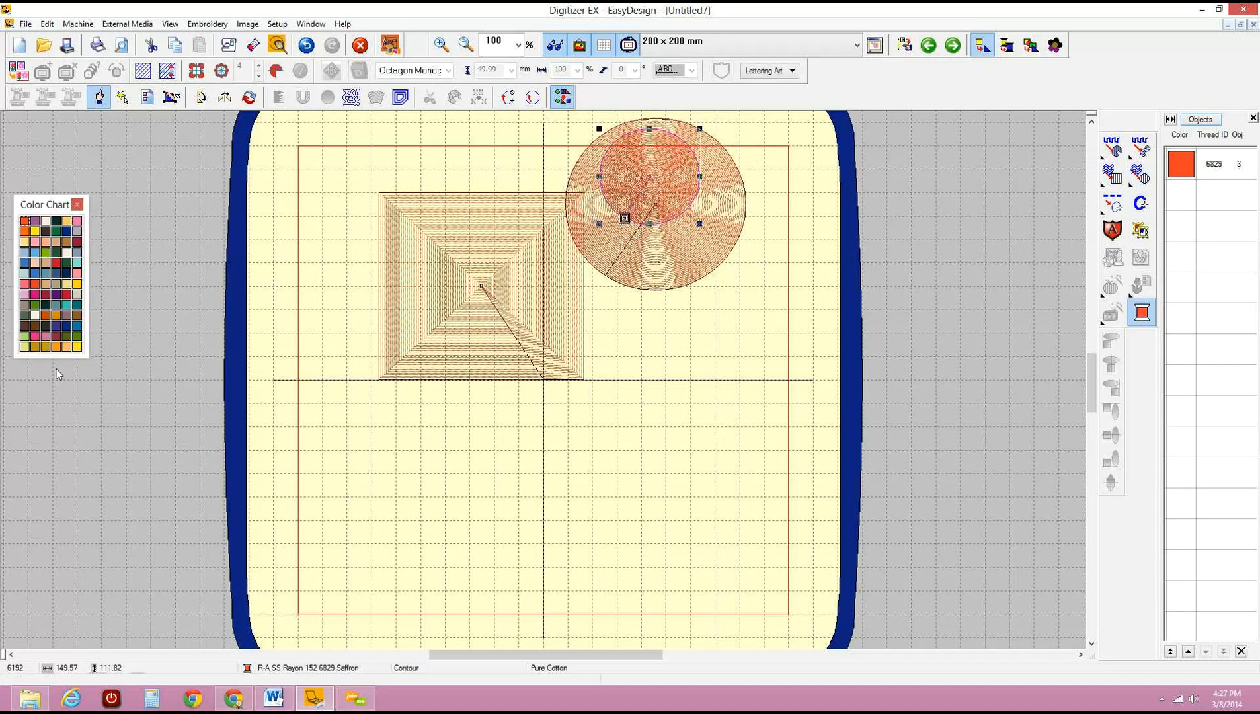
{"action": "left_click", "coordinate": [78, 326]}
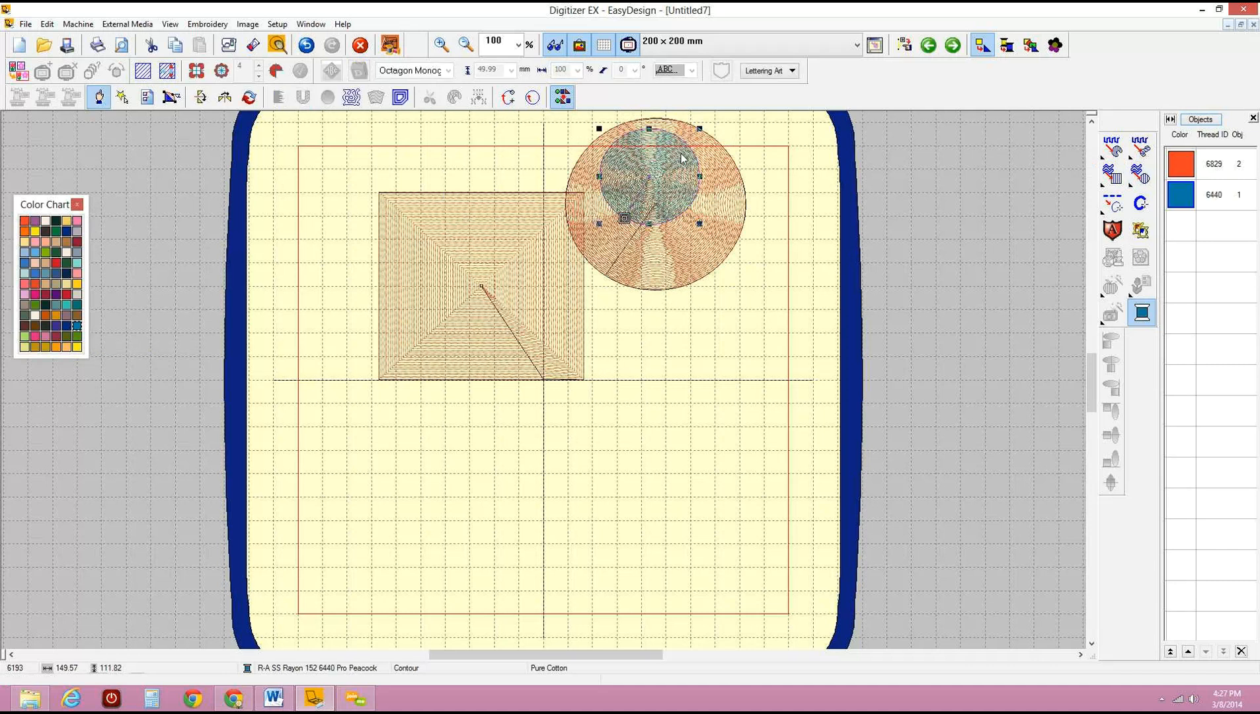
{"action": "left_click_drag", "start_coordinate": [661, 165], "coordinate": [767, 182]}
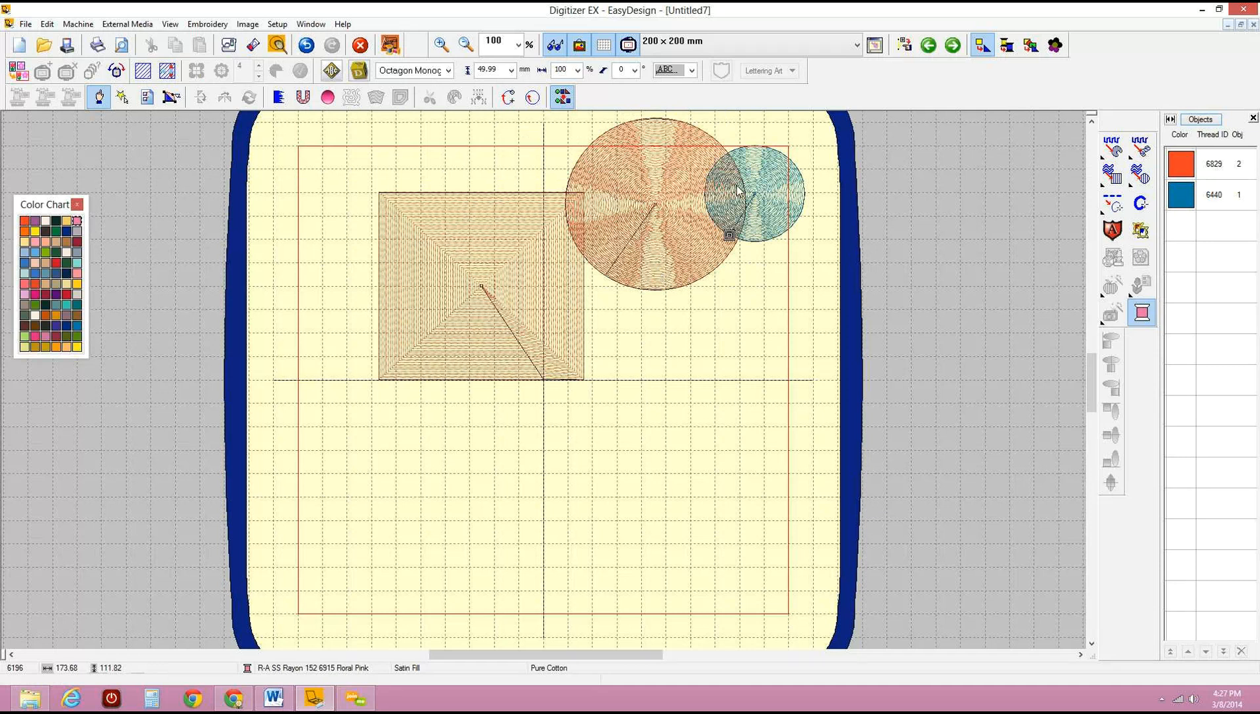
Change the large orange circle's contour fill to the open parallel-line type instead of the concentric one.
{"action": "left_click", "coordinate": [694, 174]}
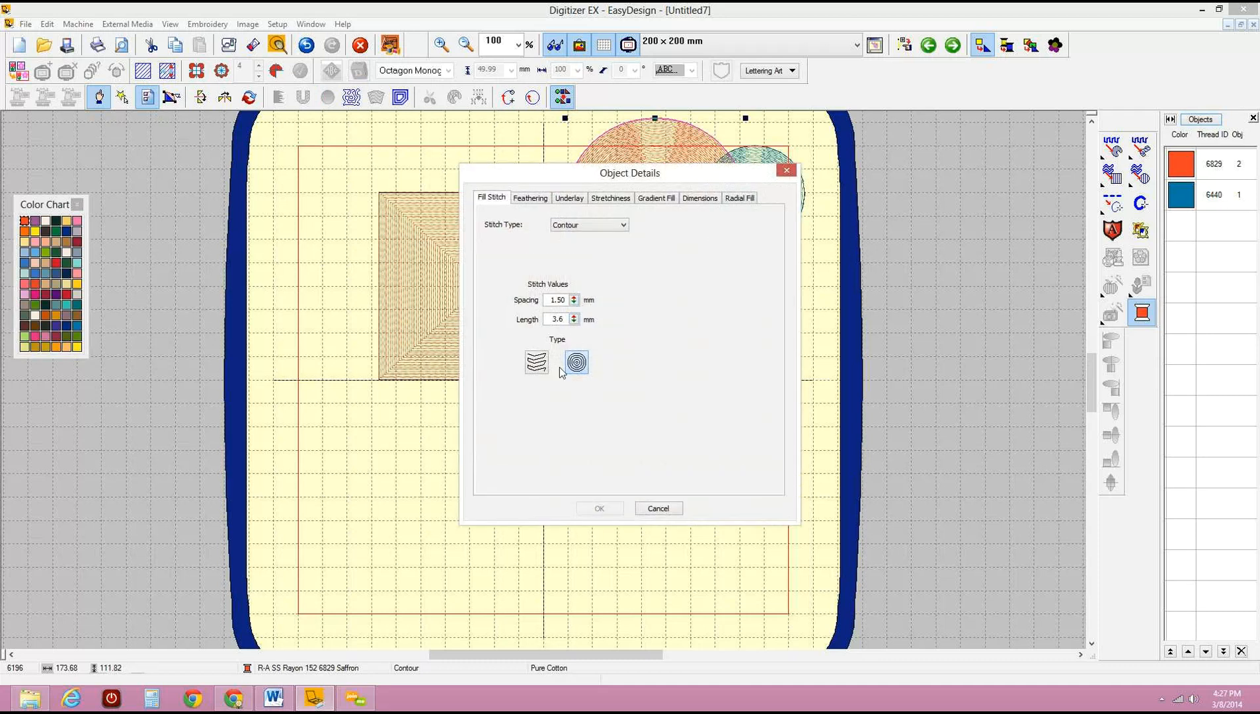
{"action": "left_click", "coordinate": [538, 365]}
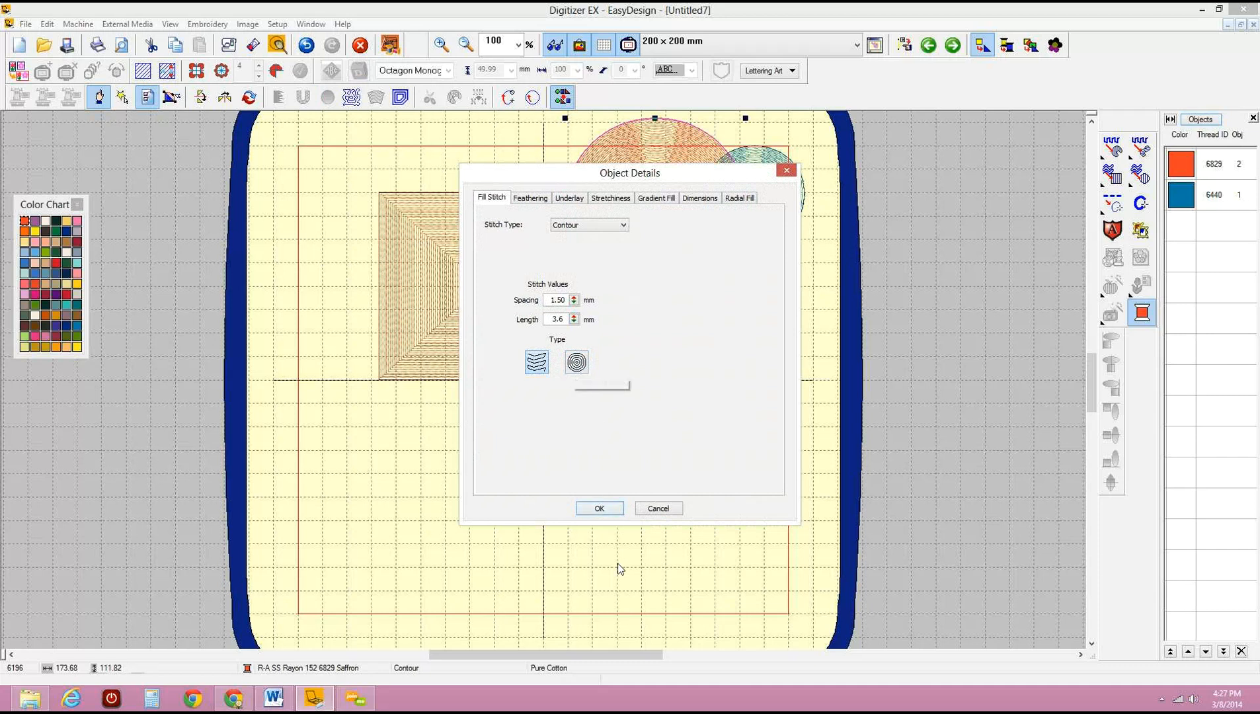
{"action": "left_click", "coordinate": [606, 512]}
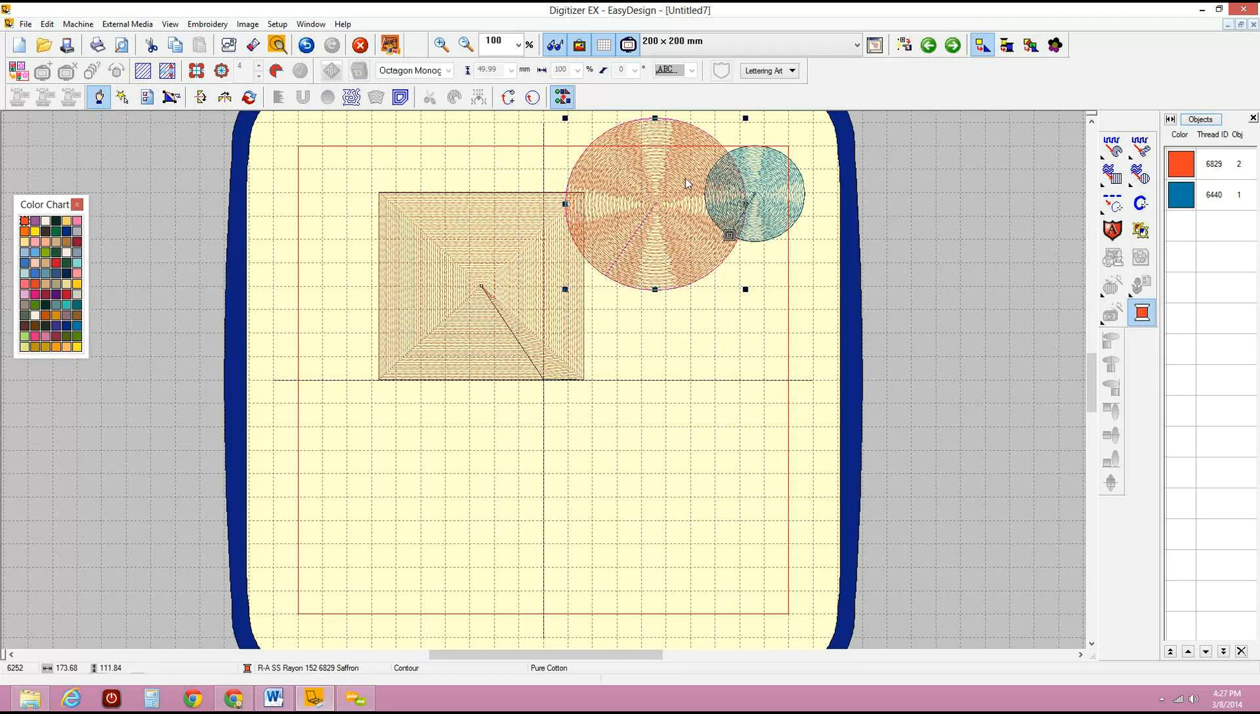
Change the large orange circle's stitch type to Embossed Fill with the SquarePatch pattern.
{"action": "left_click", "coordinate": [147, 97]}
{"action": "left_click", "coordinate": [669, 217]}
{"action": "left_click", "coordinate": [622, 224]}
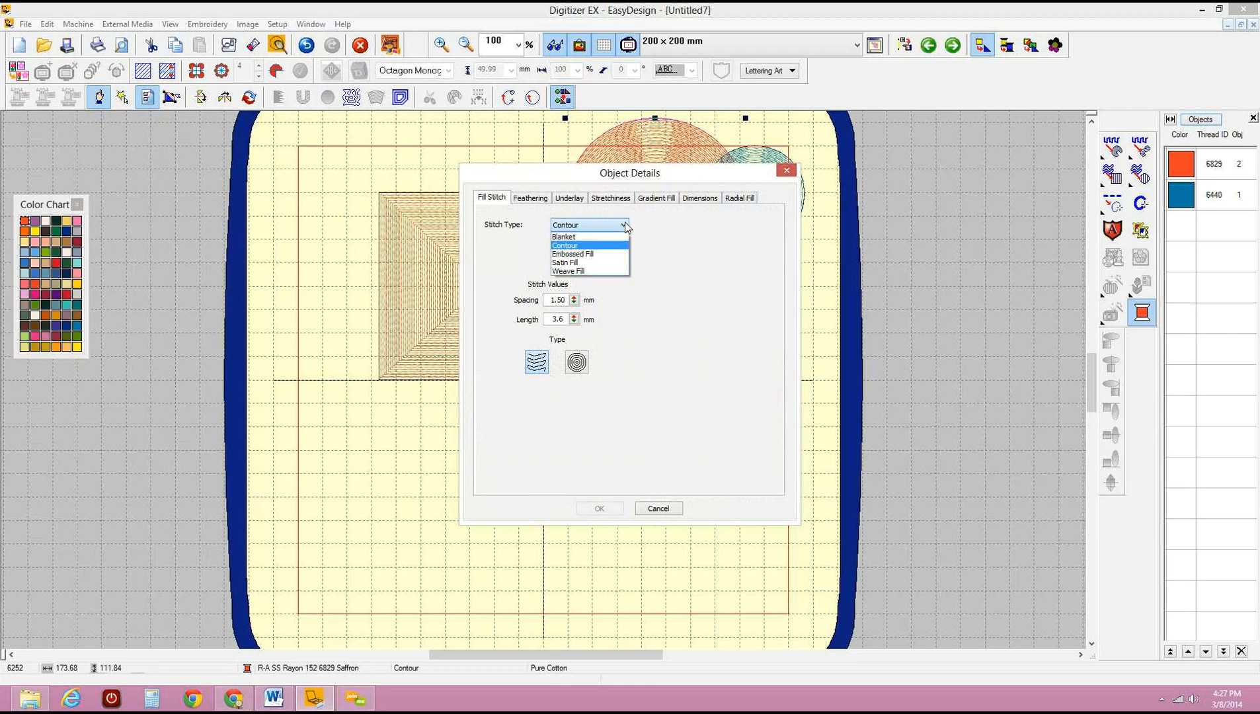
{"action": "left_click", "coordinate": [584, 254]}
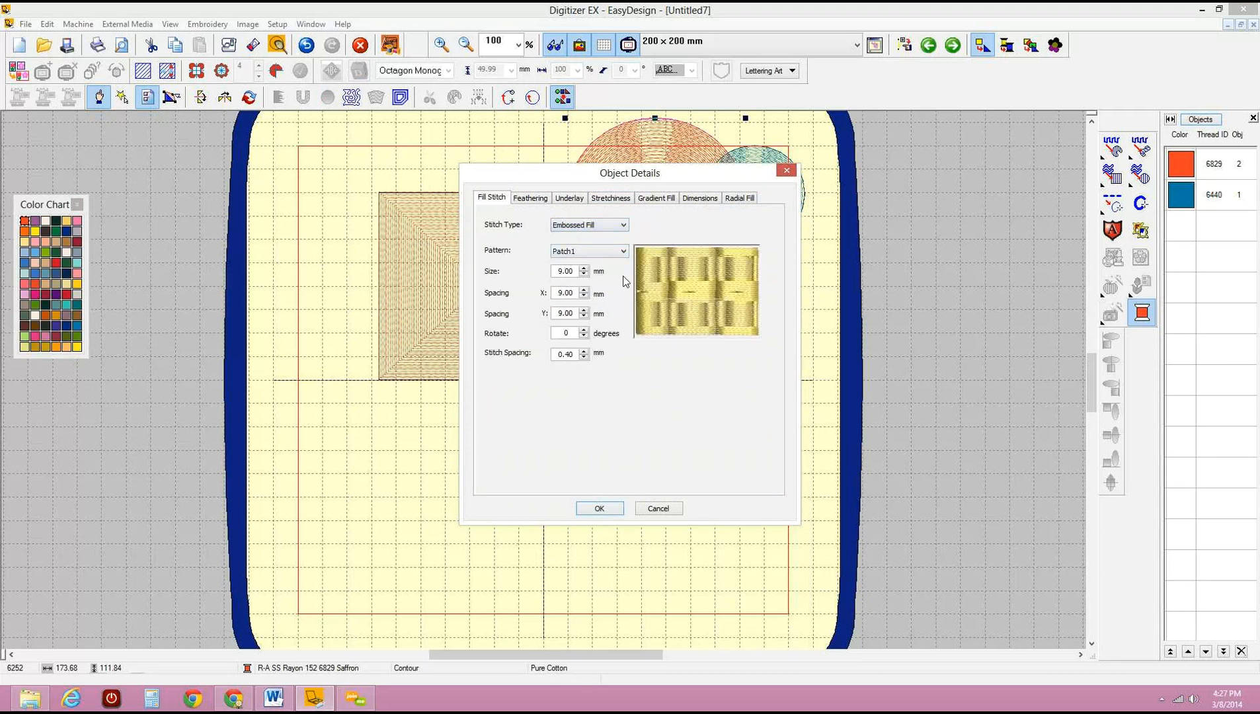
{"action": "left_click", "coordinate": [622, 251]}
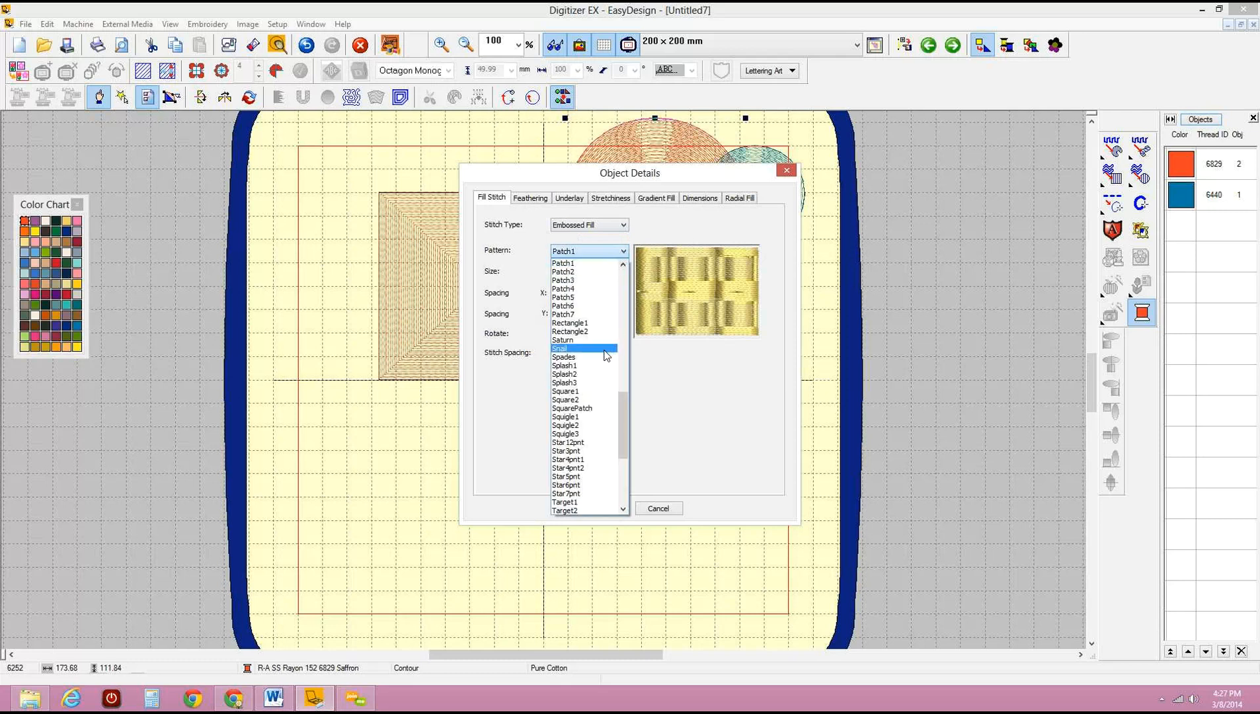
{"action": "left_click", "coordinate": [582, 409]}
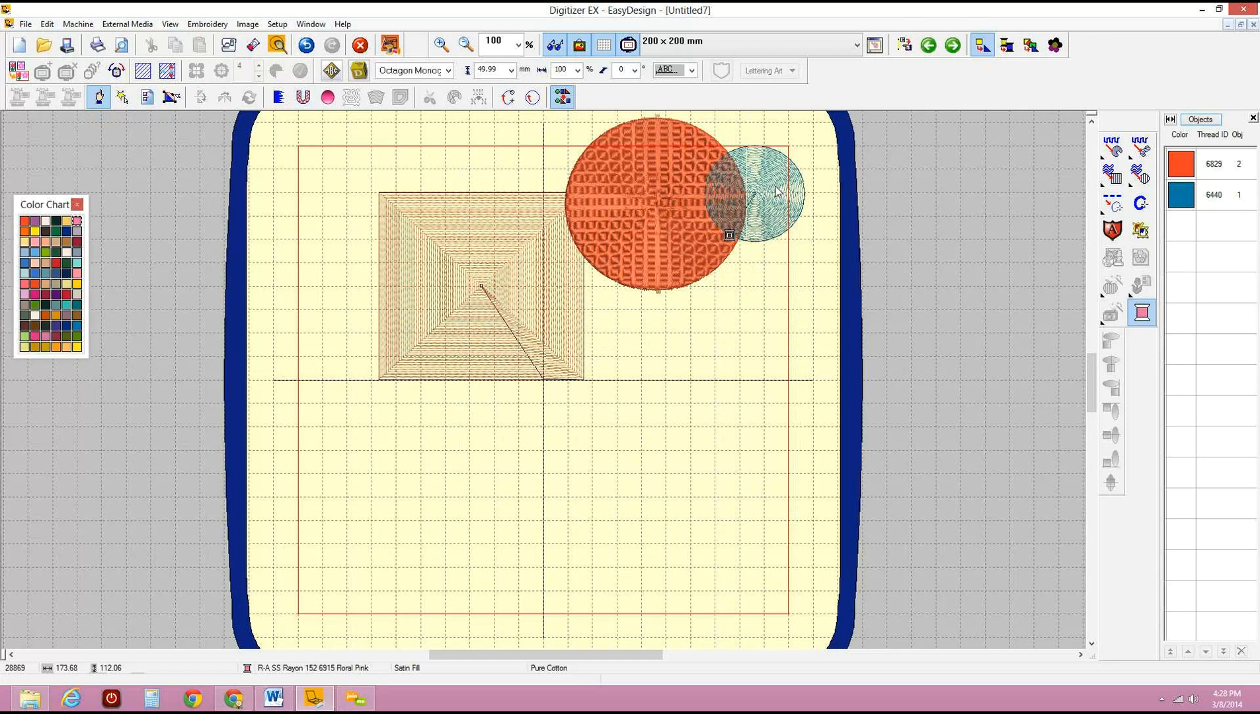
Draw a Floral Pink weave-filled circle overlapping the orange circle's lower edge and move it clear below.
{"action": "left_click", "coordinate": [1140, 174]}
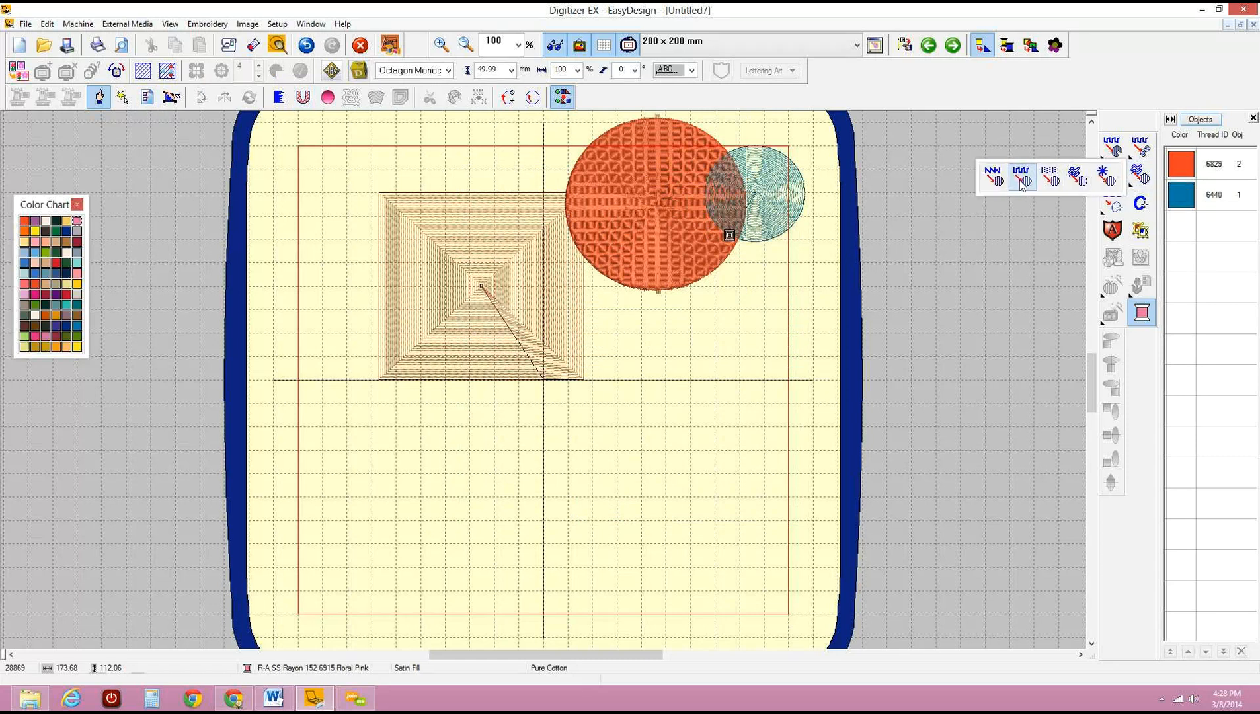
{"action": "left_click", "coordinate": [1006, 180]}
{"action": "left_click", "coordinate": [647, 330]}
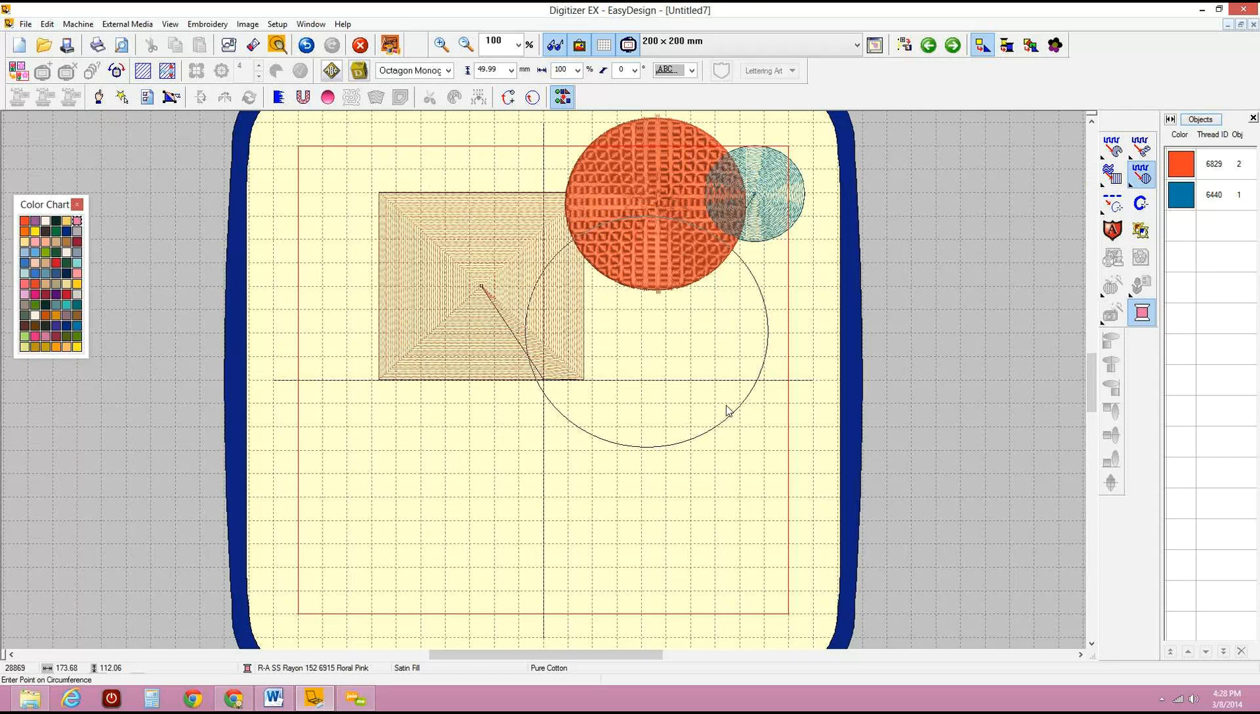
{"action": "left_click", "coordinate": [714, 398]}
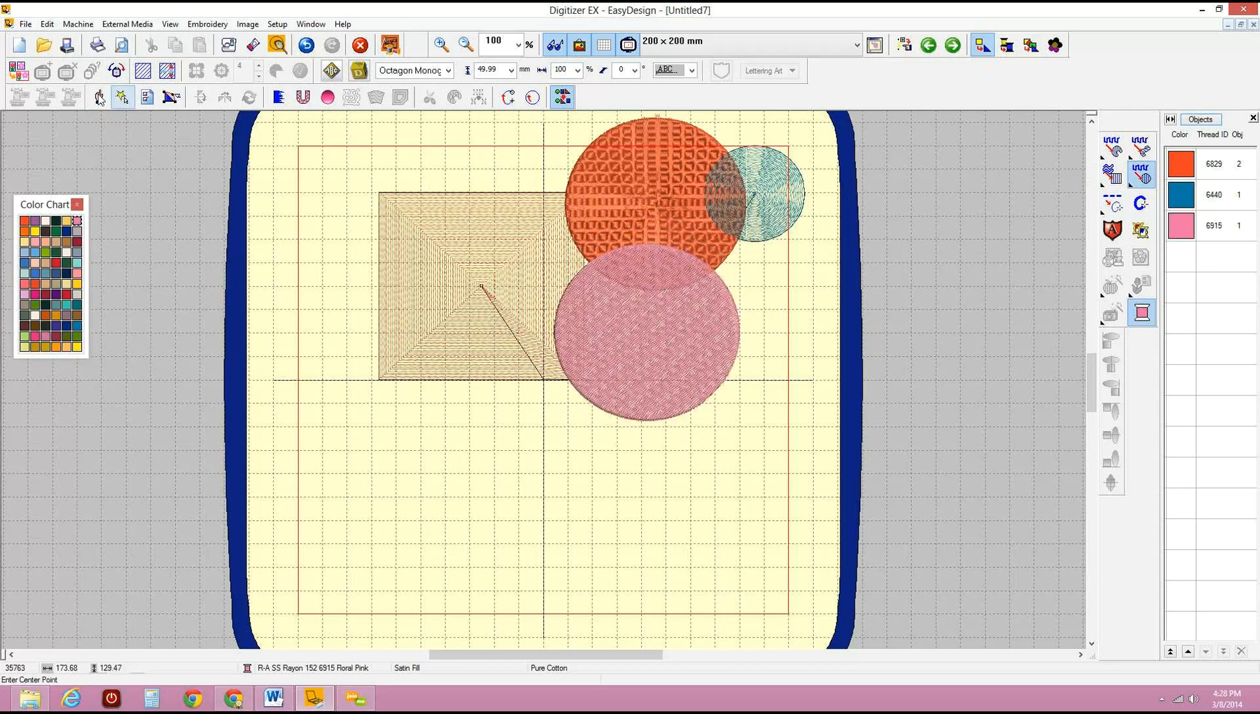
{"action": "key", "text": "Escape"}
{"action": "left_click_drag", "start_coordinate": [692, 388], "coordinate": [707, 408]}
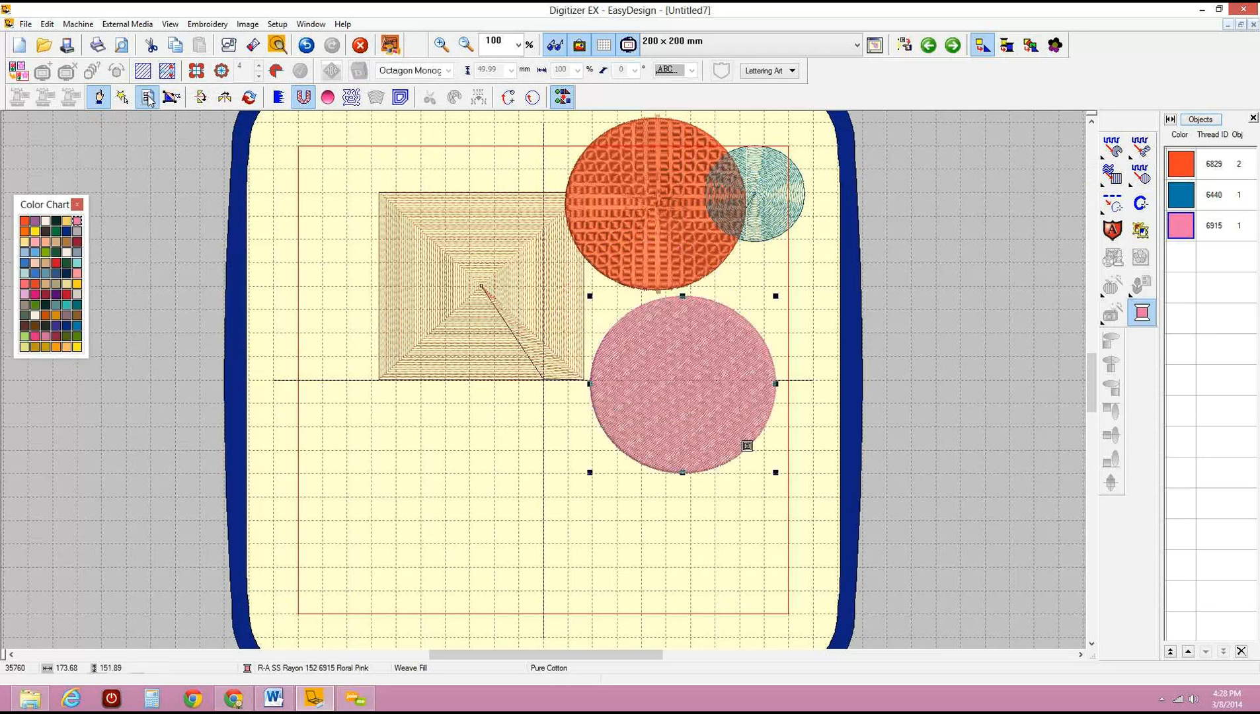
Give the pink circle an Embossed Fill with a nested-square pattern and move it into the hoop's lower-left area.
{"action": "left_click", "coordinate": [148, 99]}
{"action": "left_click", "coordinate": [622, 226]}
{"action": "left_click", "coordinate": [592, 254]}
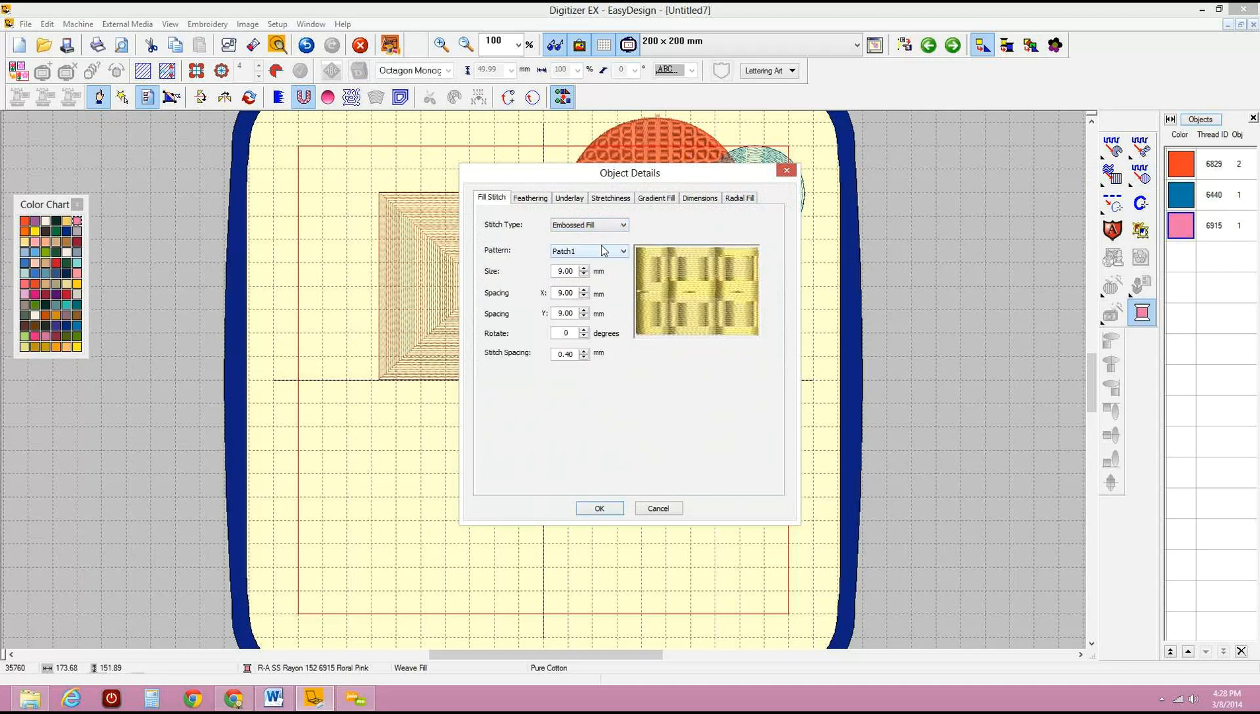
{"action": "left_click_drag", "start_coordinate": [667, 176], "coordinate": [398, 128]}
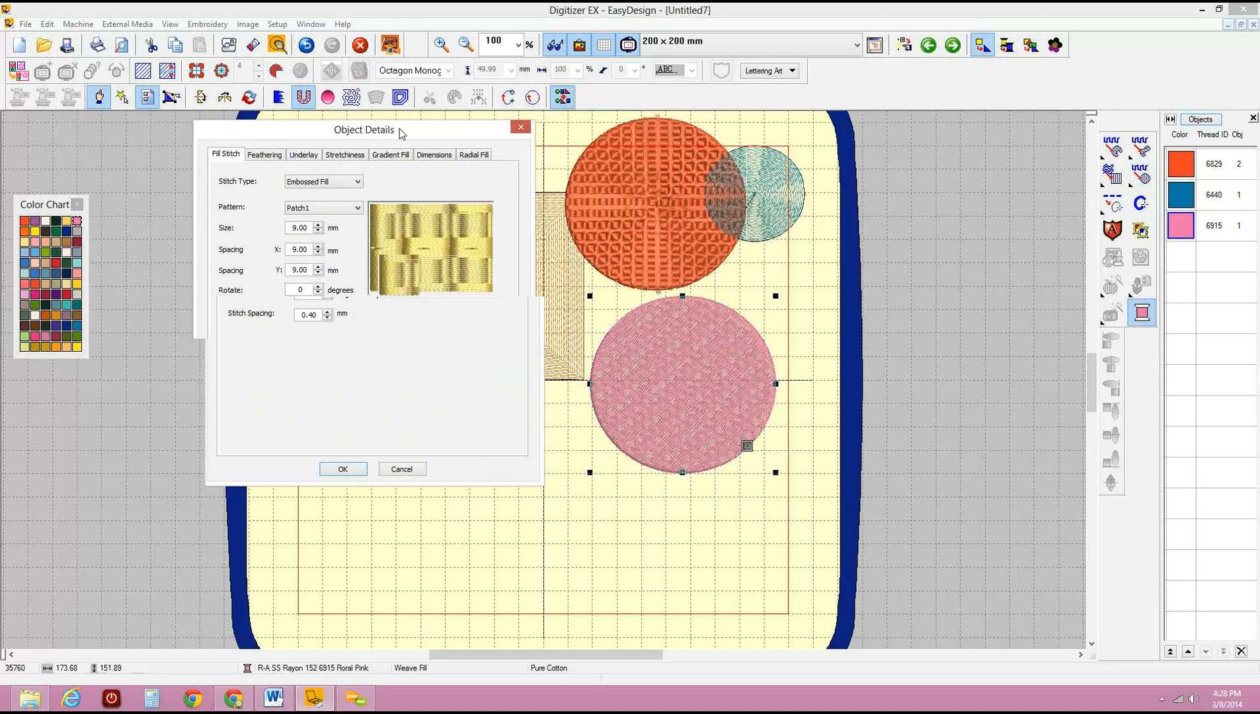
{"action": "left_click", "coordinate": [341, 467]}
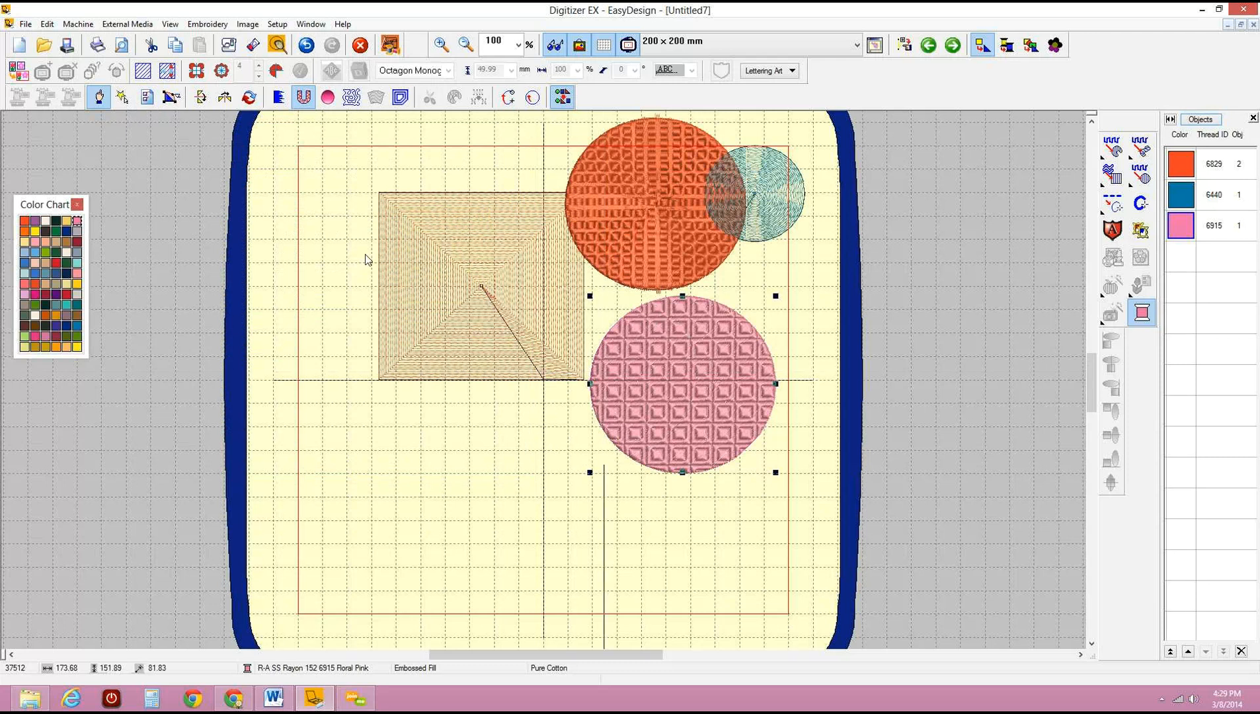
{"action": "left_click", "coordinate": [398, 526]}
{"action": "left_click", "coordinate": [375, 451]}
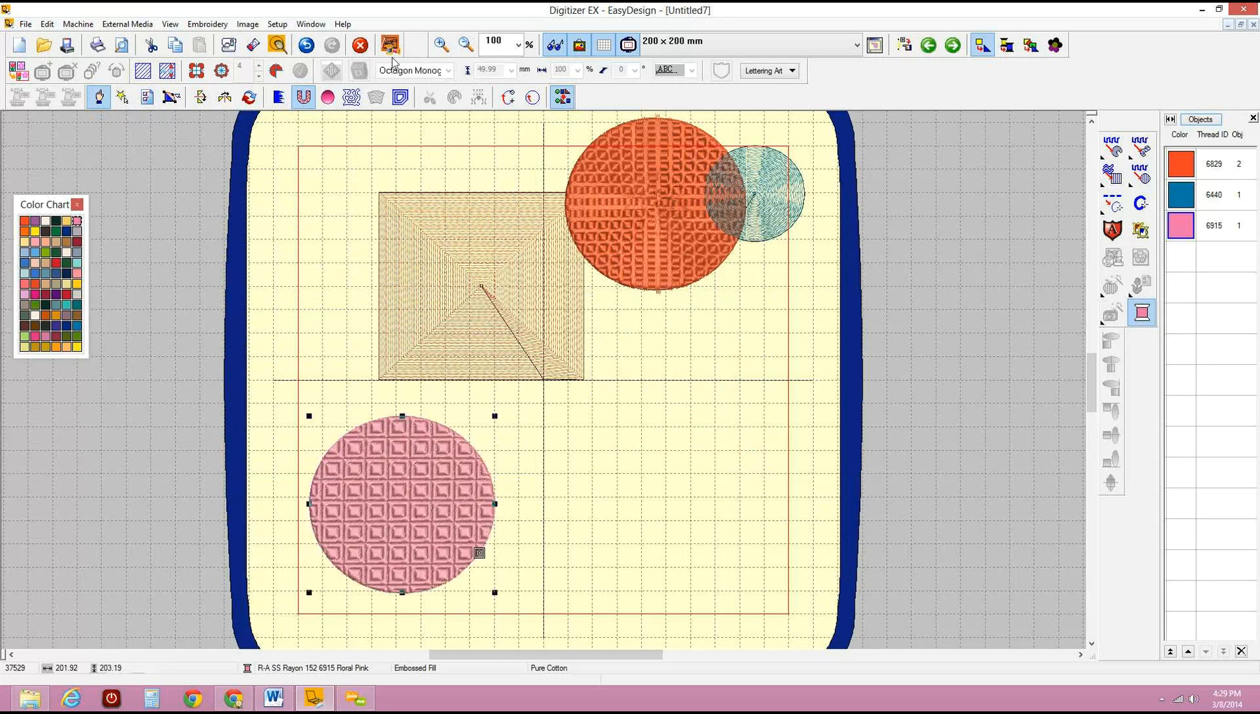
Create a stipple from the pink circle with Replace Original turned off and the default stitch values.
{"action": "left_click", "coordinate": [354, 101]}
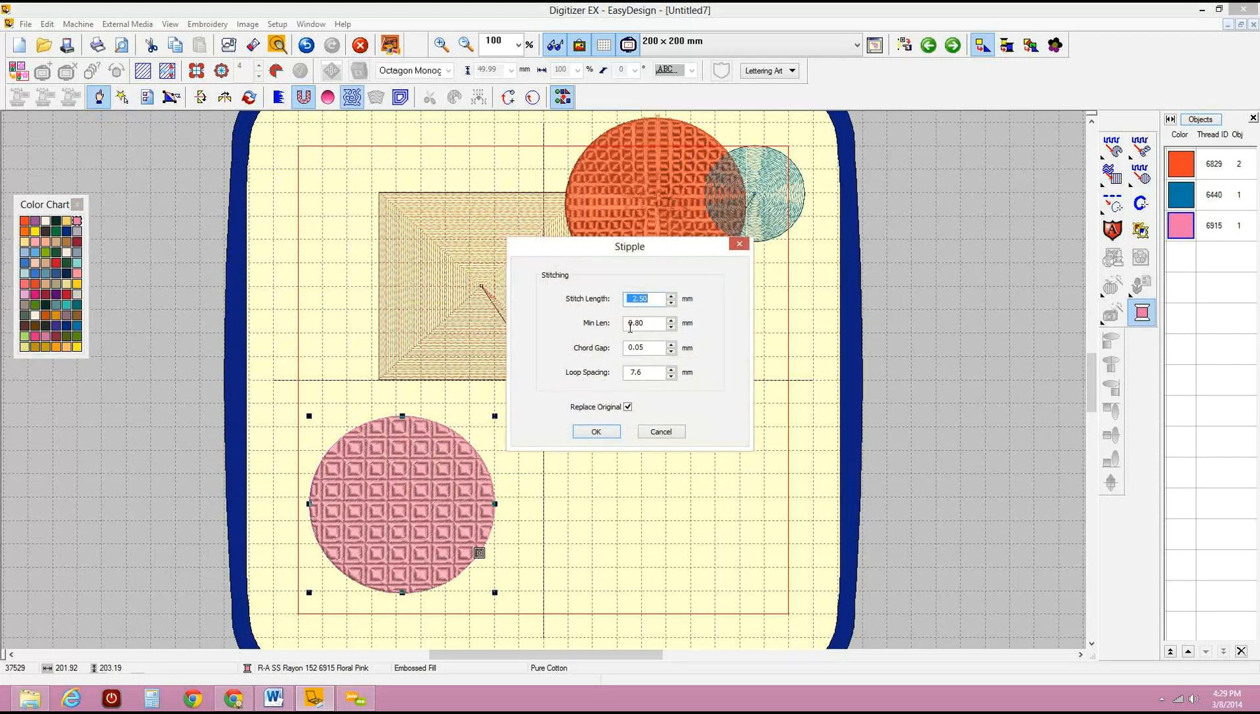
{"action": "left_click", "coordinate": [627, 406]}
{"action": "left_click", "coordinate": [597, 431]}
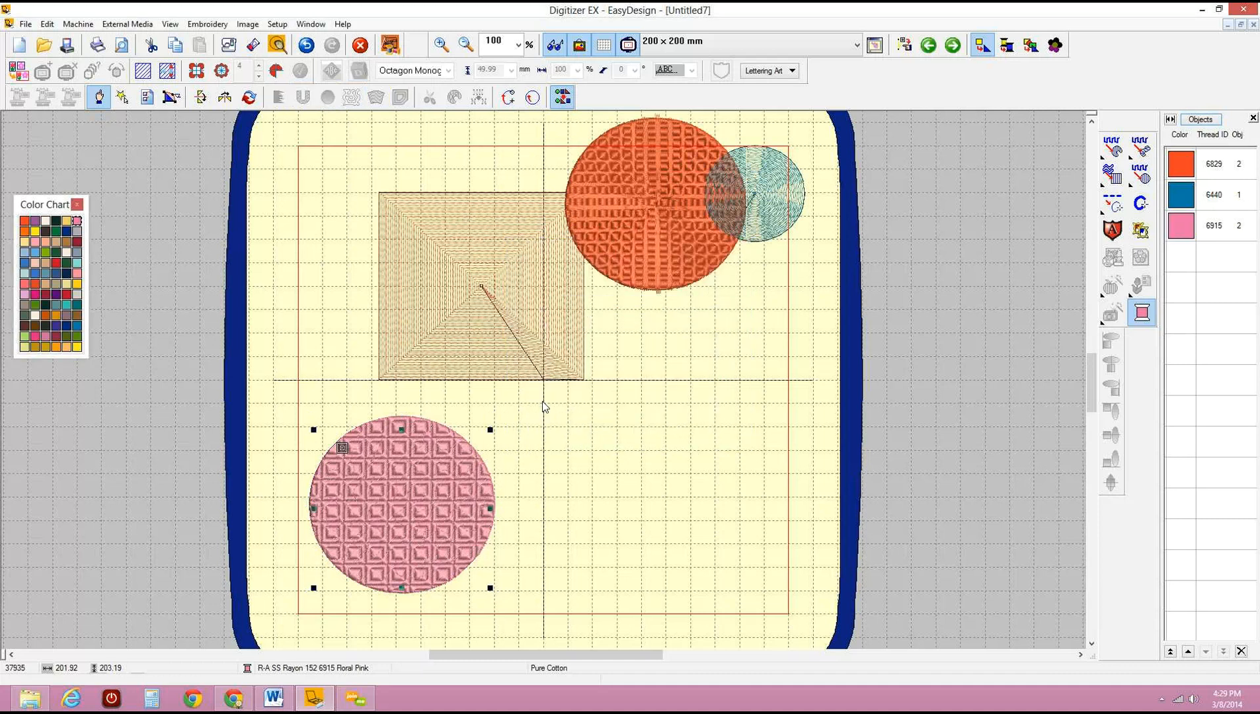
Recolour the stipple with thread 6517 and move it into the empty lower-right area of the hoop.
{"action": "left_click", "coordinate": [77, 263]}
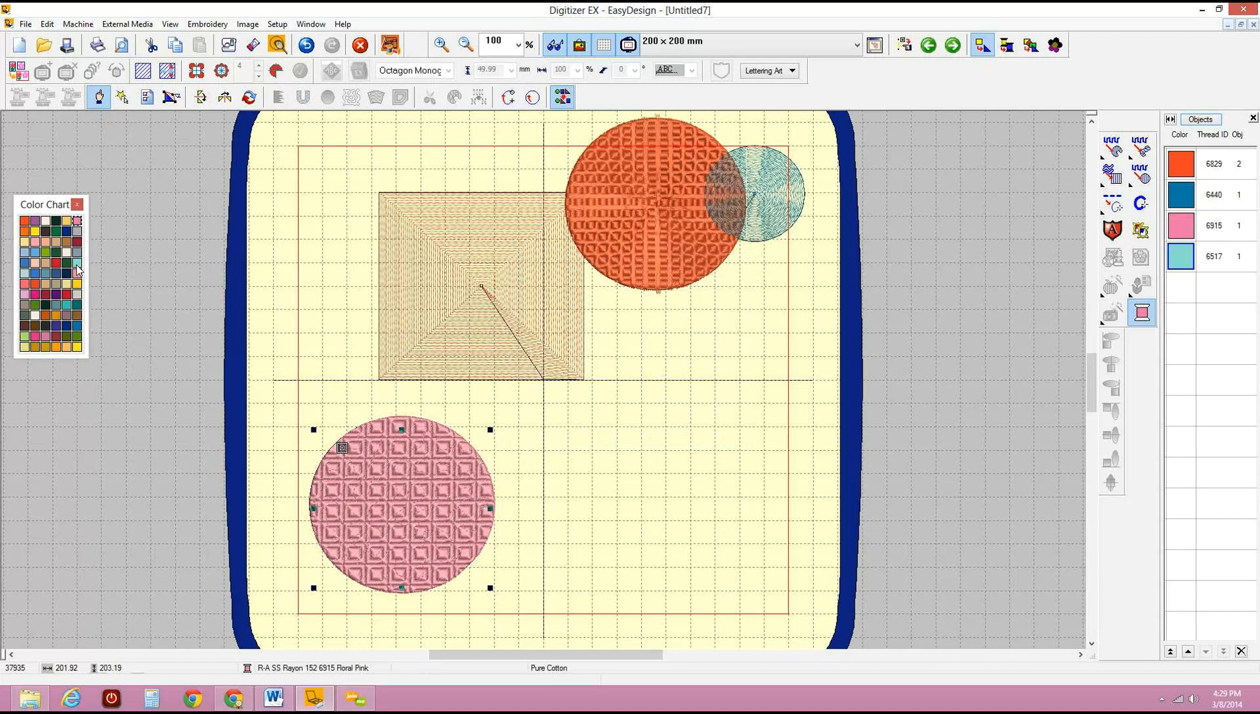
{"action": "left_click_drag", "start_coordinate": [369, 469], "coordinate": [638, 451]}
{"action": "left_click", "coordinate": [813, 329]}
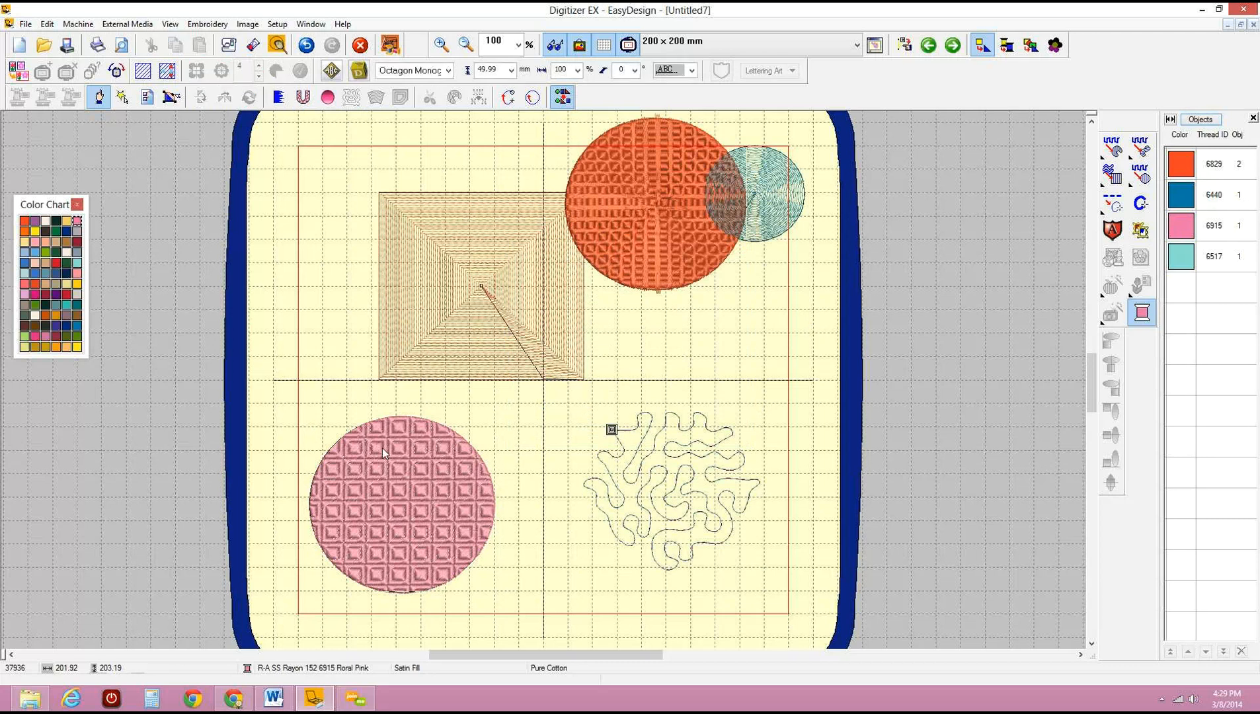
Offset the embossed pink circle's outline by -0.27 mm with an offset count of 6.
{"action": "left_click", "coordinate": [384, 473]}
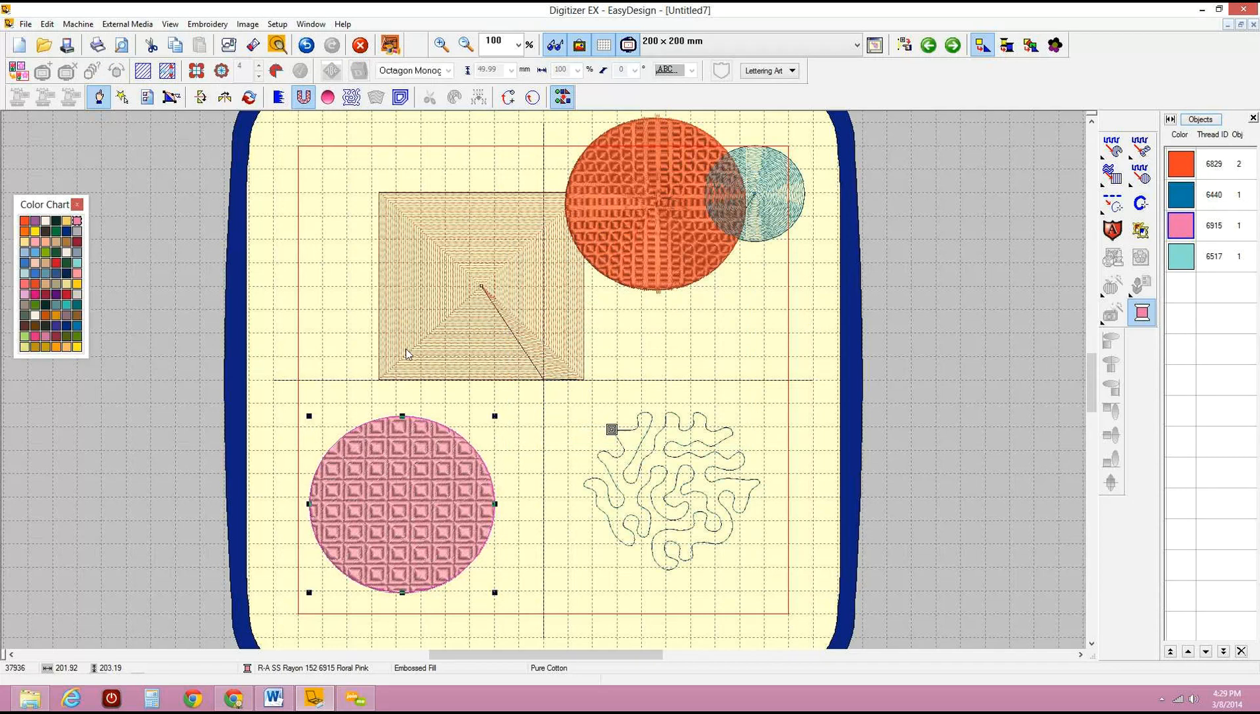
{"action": "left_click", "coordinate": [402, 98]}
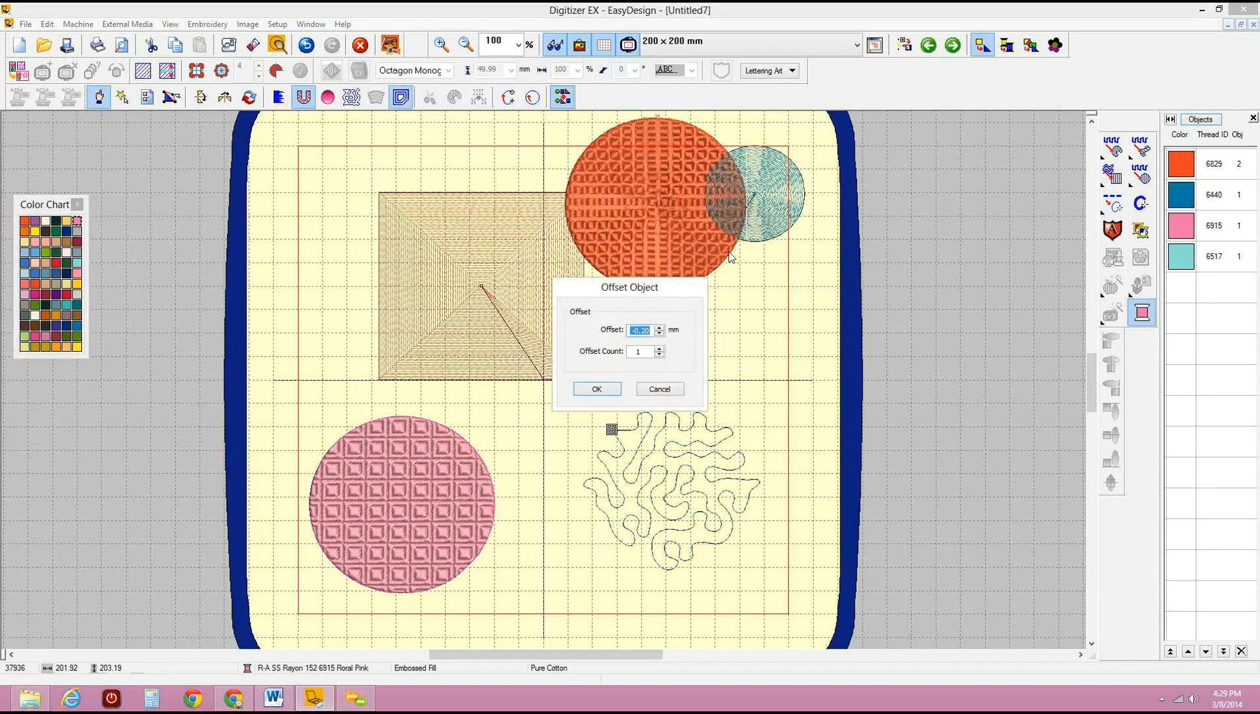
{"action": "left_click_drag", "start_coordinate": [701, 273], "coordinate": [811, 157]}
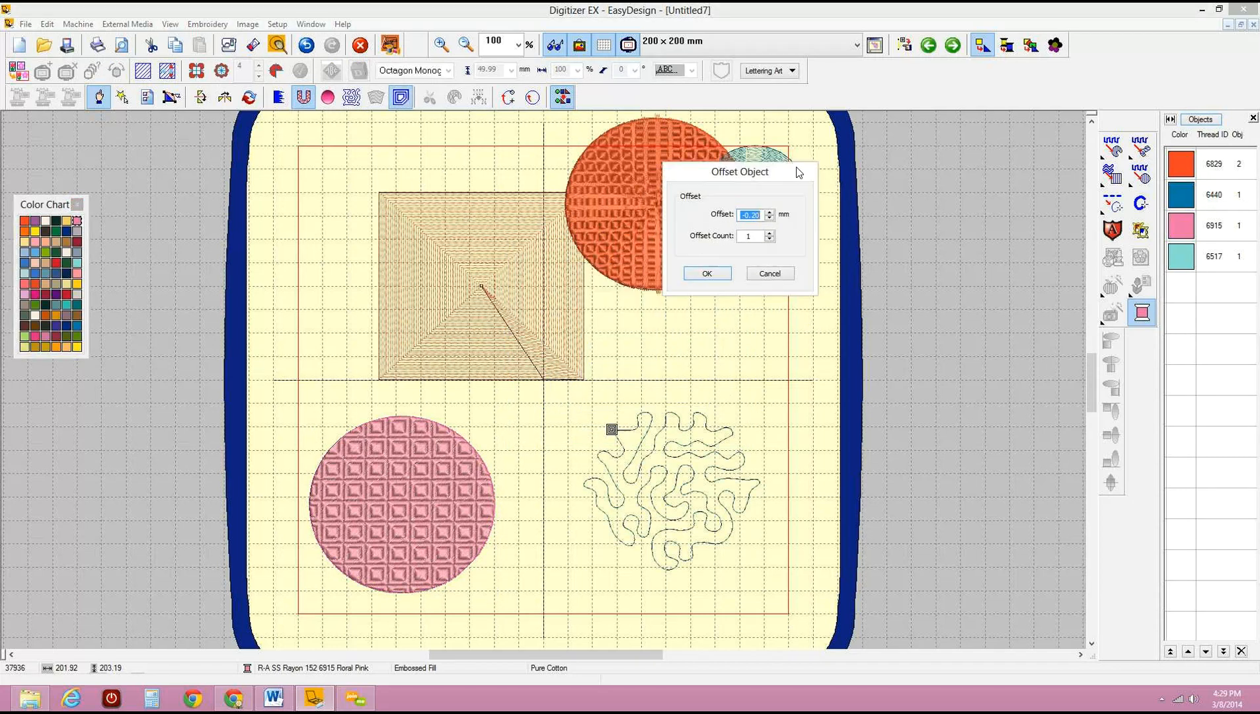
{"action": "left_click", "coordinate": [769, 218]}
{"action": "triple_click", "coordinate": [770, 219]}
{"action": "double_click", "coordinate": [770, 233]}
{"action": "left_click", "coordinate": [769, 233]}
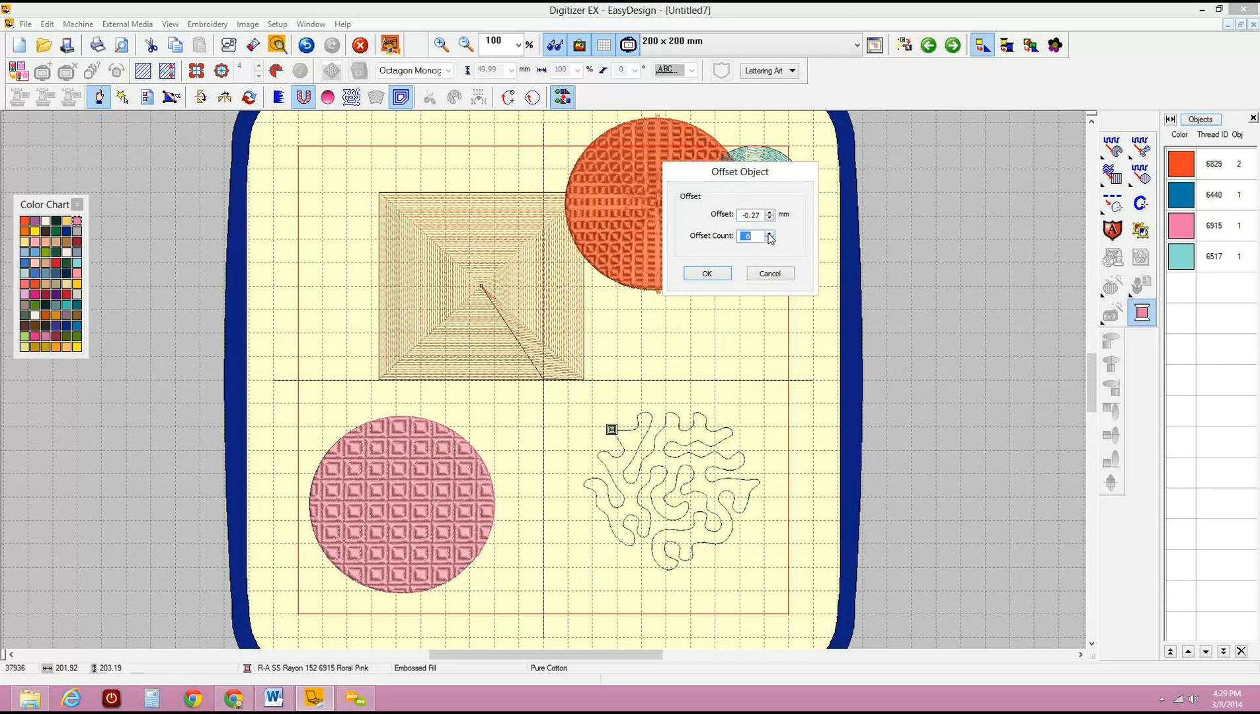
{"action": "left_click", "coordinate": [710, 274]}
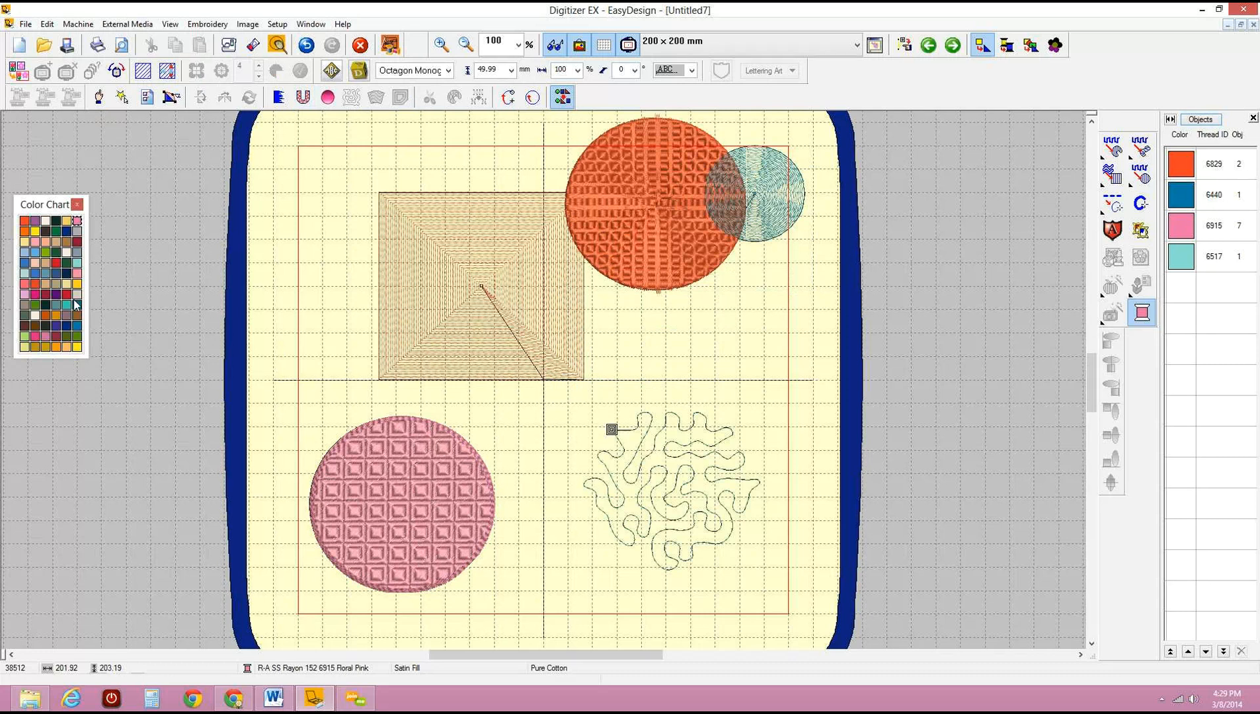
Recolour the outermost offset outline around the pink circle with thread 6440 Pro Peacock.
{"action": "left_click", "coordinate": [77, 325]}
{"action": "left_click", "coordinate": [409, 425]}
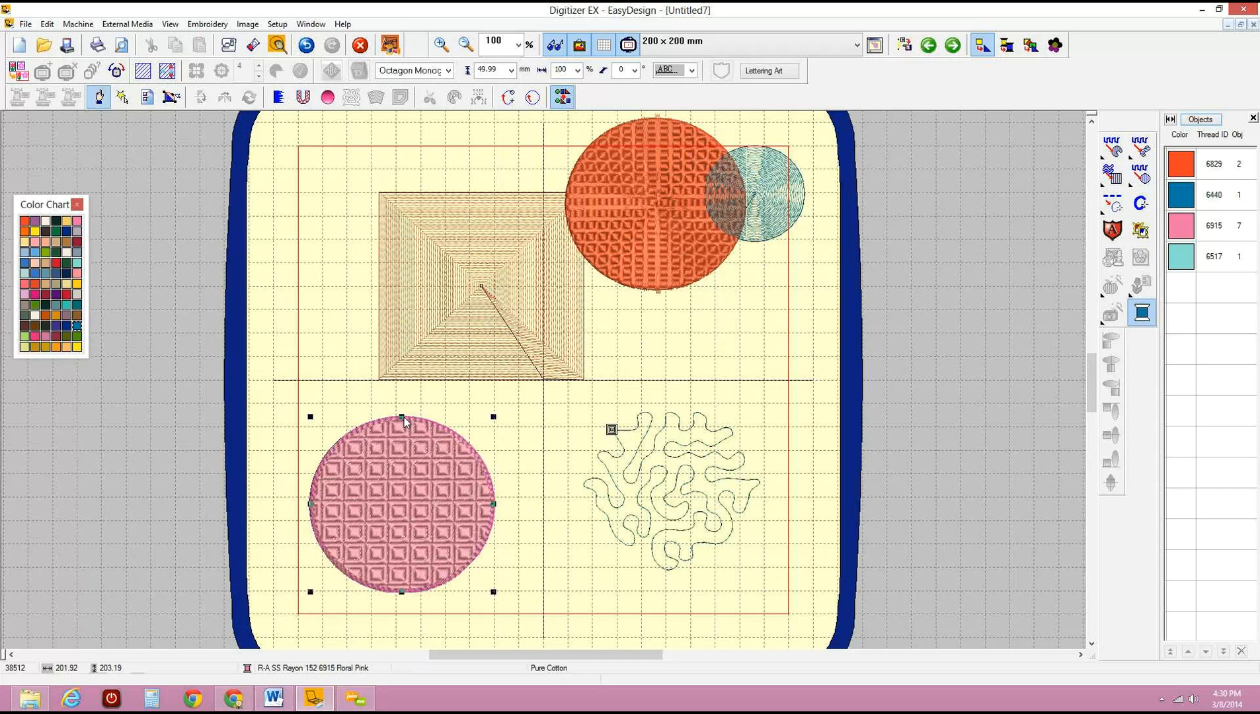
{"action": "left_click", "coordinate": [77, 325]}
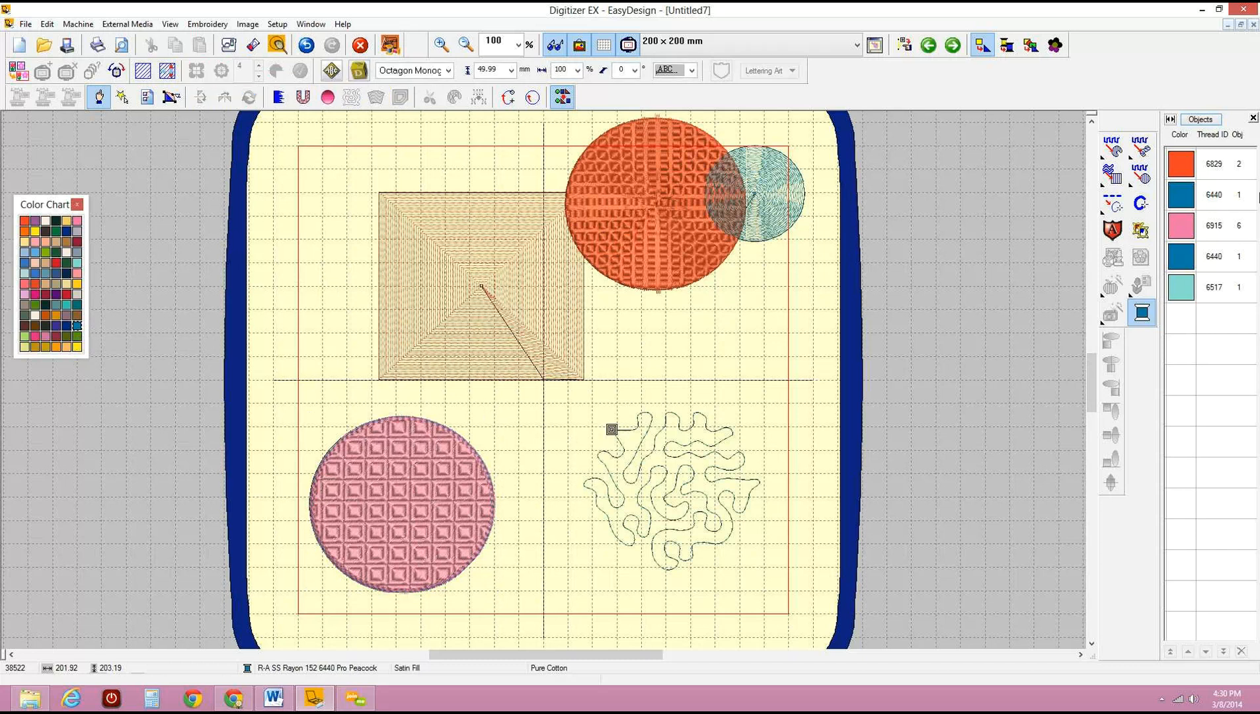
List the design's individual objects, delete the embossed pink circle, and inspect the stitches of the remaining offset outlines up close.
{"action": "left_click", "coordinate": [1200, 120]}
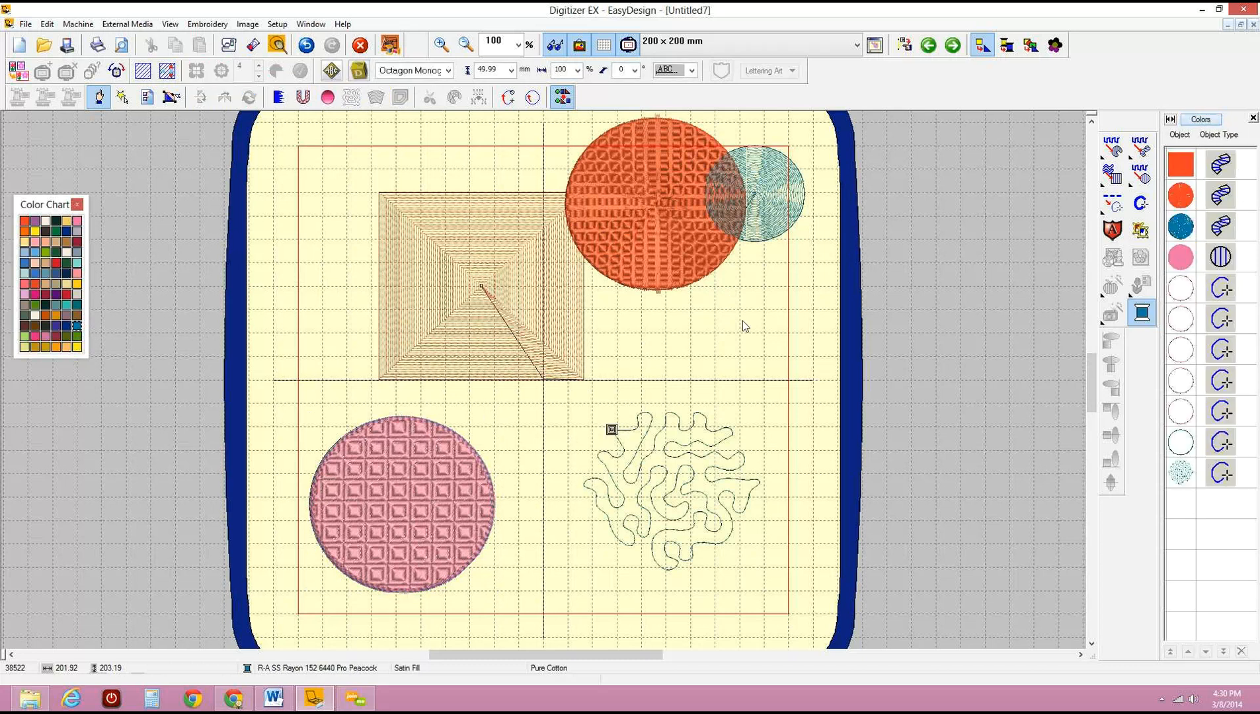
{"action": "left_click", "coordinate": [416, 476]}
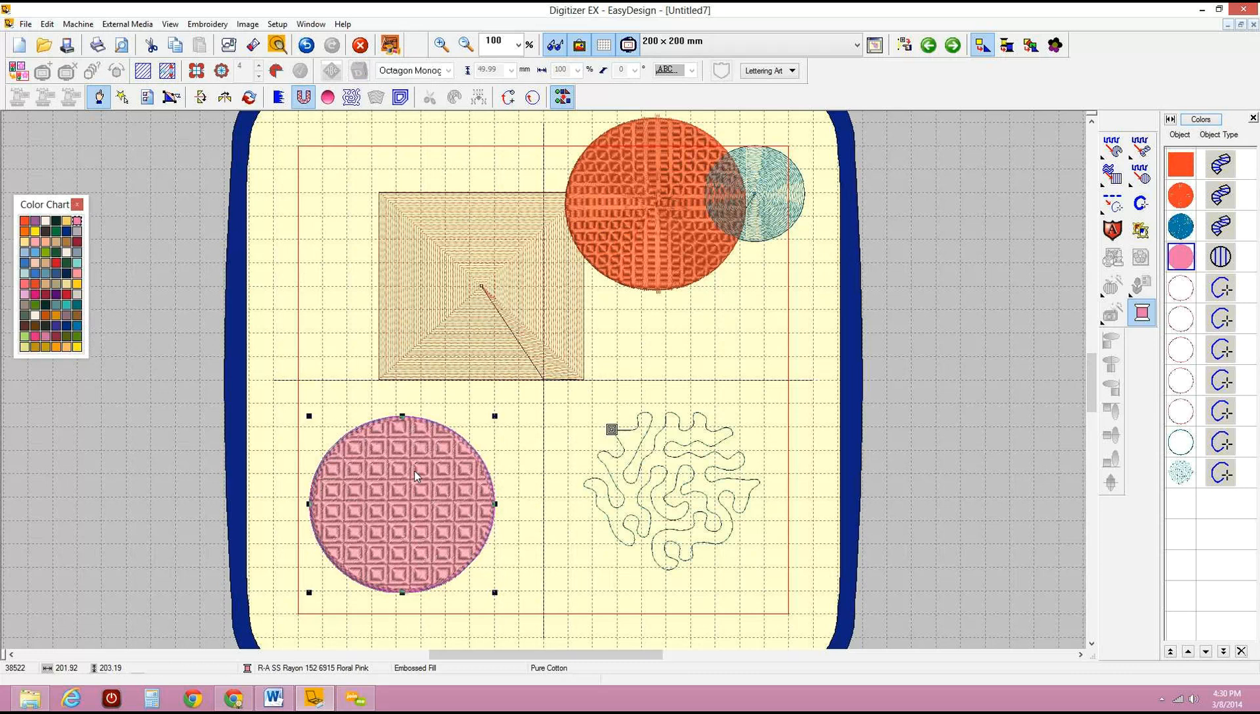
{"action": "key", "text": "Delete"}
{"action": "left_click_drag", "start_coordinate": [316, 393], "coordinate": [441, 449]}
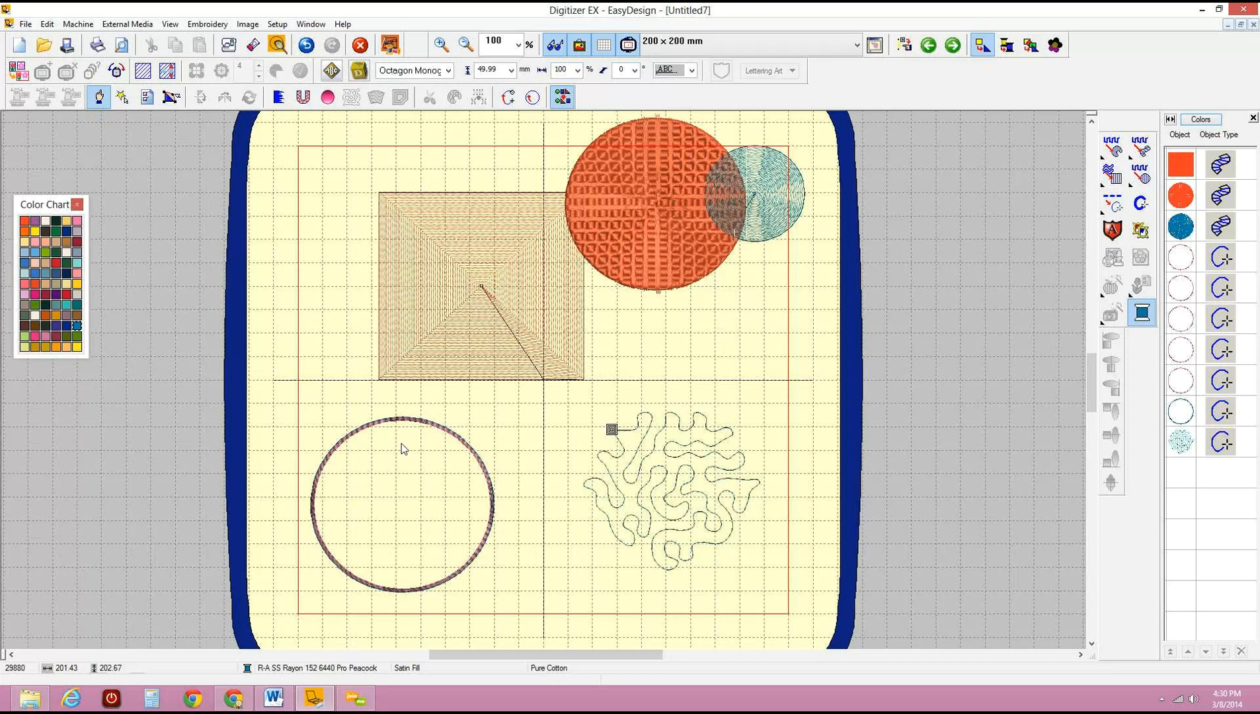
{"action": "key", "text": "z"}
{"action": "left_click_drag", "start_coordinate": [357, 404], "coordinate": [428, 440]}
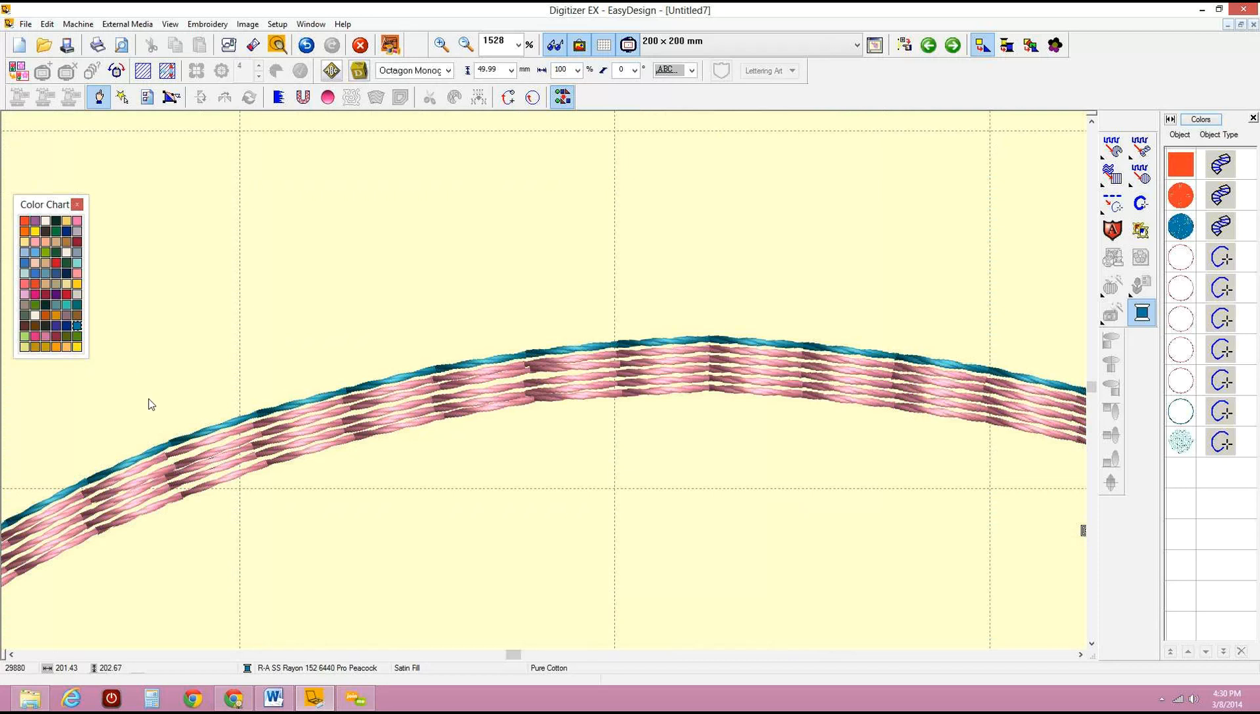
Delete all the concentric offset outlines left in the lower-left area of the hoop.
{"action": "left_click", "coordinate": [442, 45]}
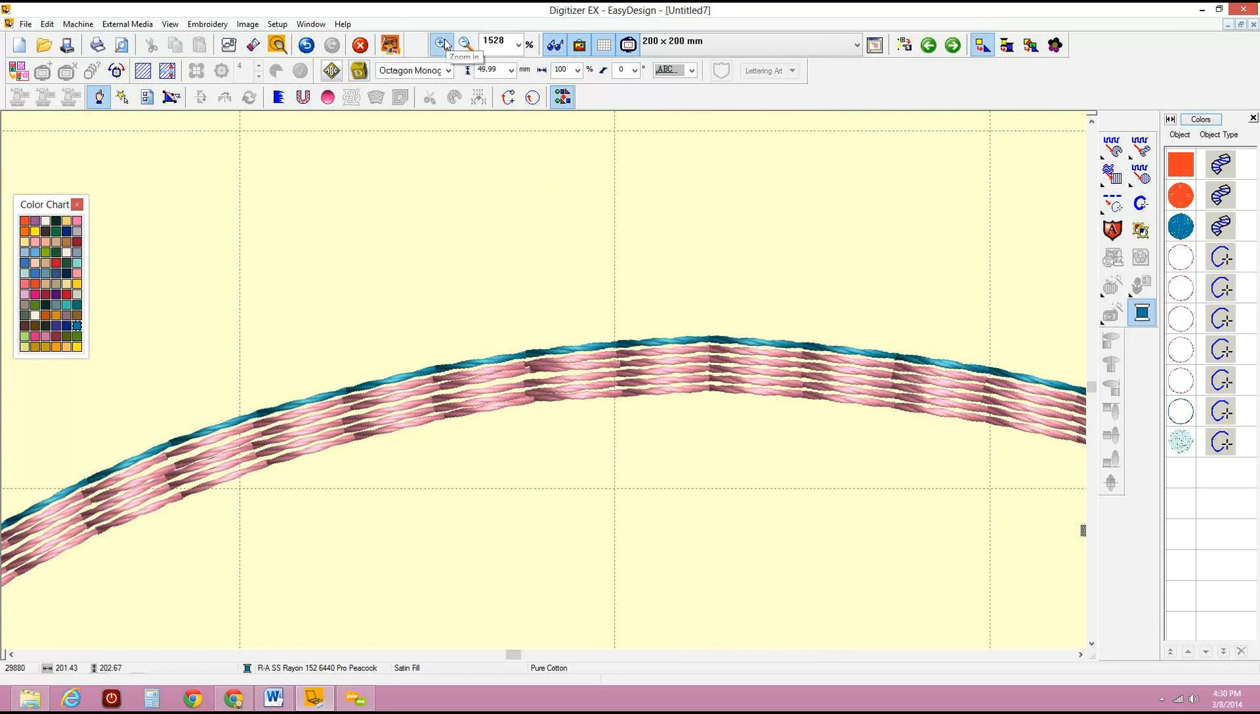
{"action": "left_click", "coordinate": [517, 44]}
{"action": "left_click", "coordinate": [507, 84]}
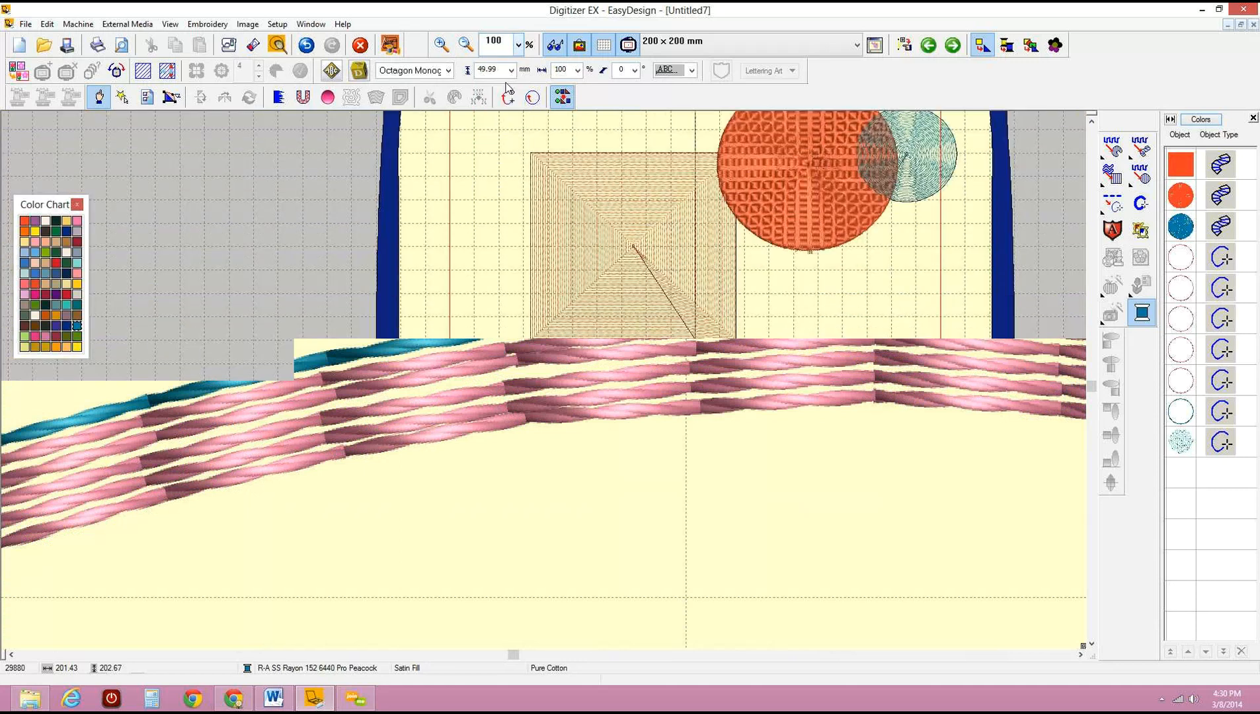
{"action": "left_click_drag", "start_coordinate": [453, 369], "coordinate": [705, 650]}
{"action": "key", "text": "Delete"}
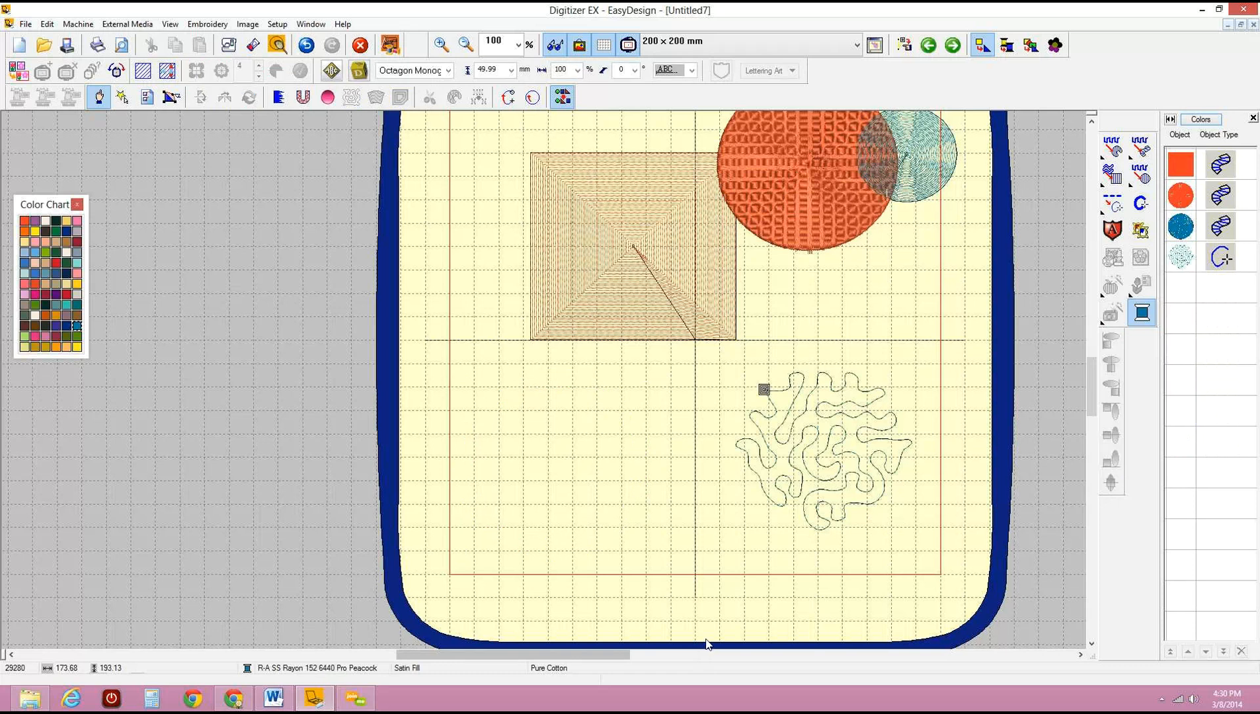